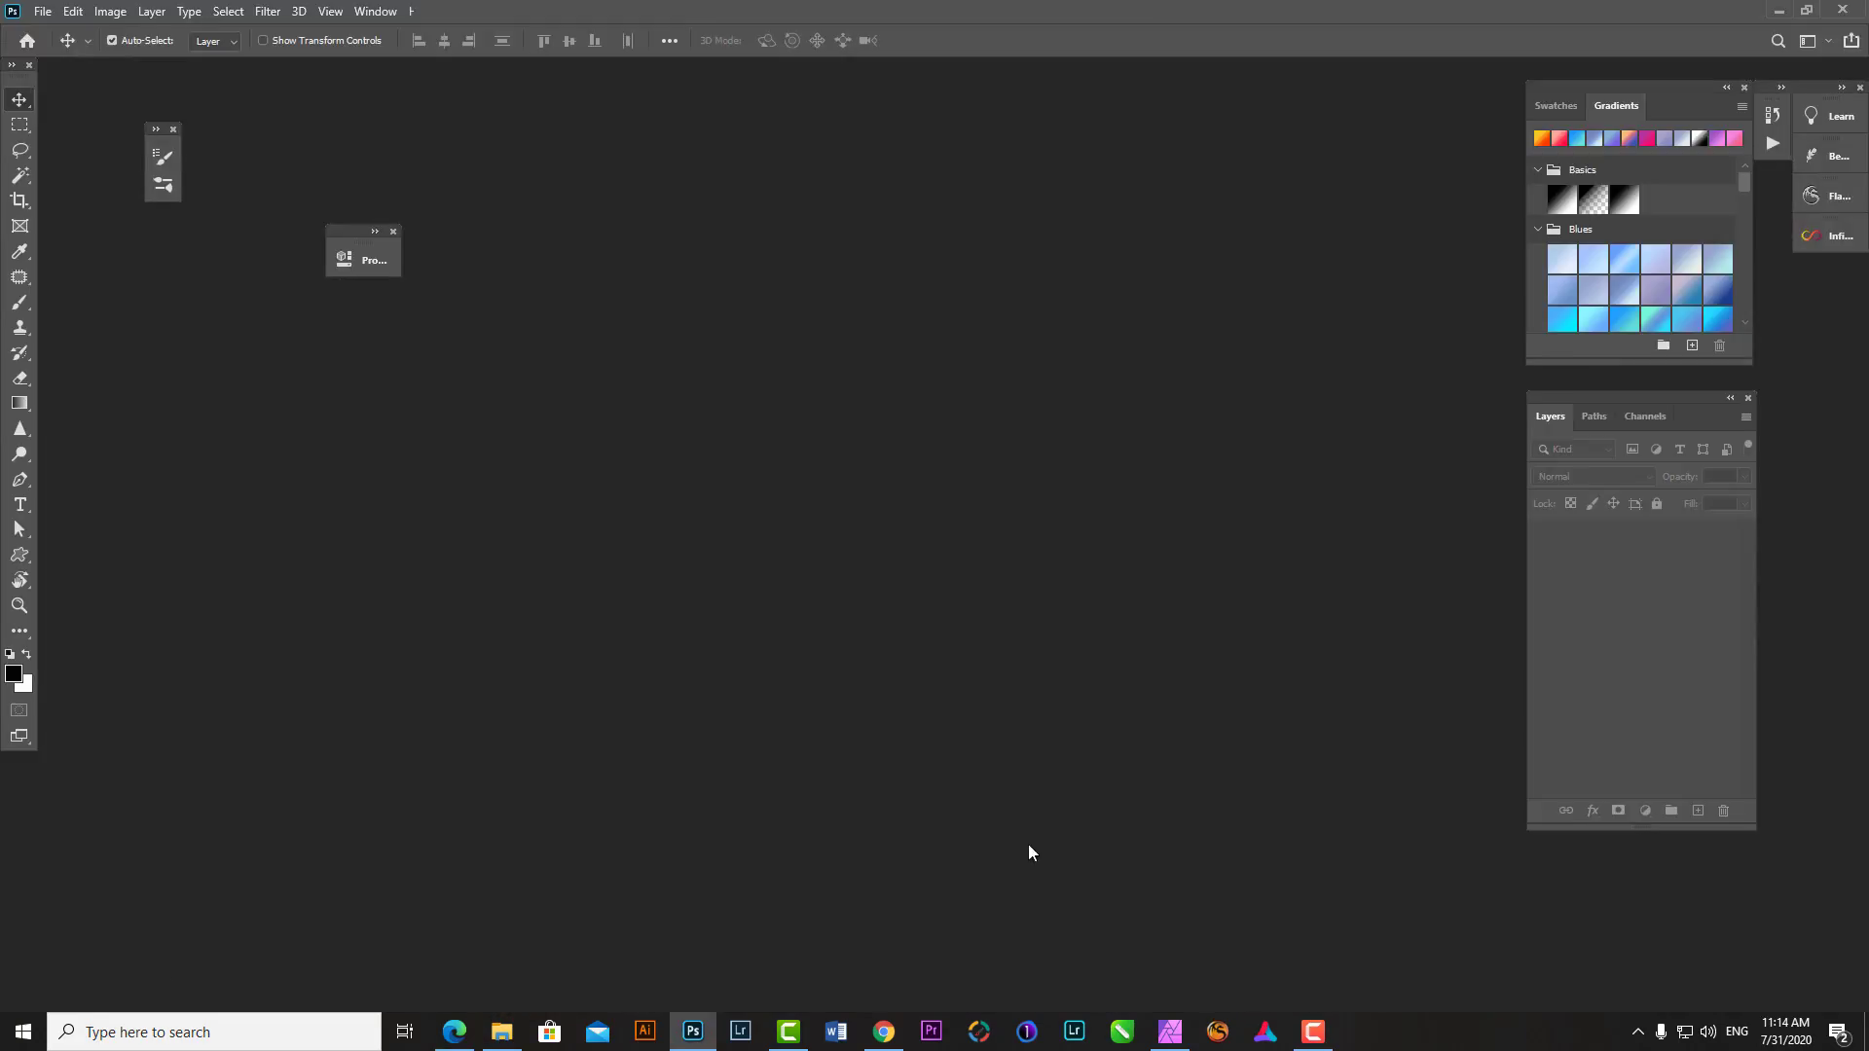
- Automatically select the man in the forest portrait with the Object Selection tool
click(691, 1034)
click(689, 1038)
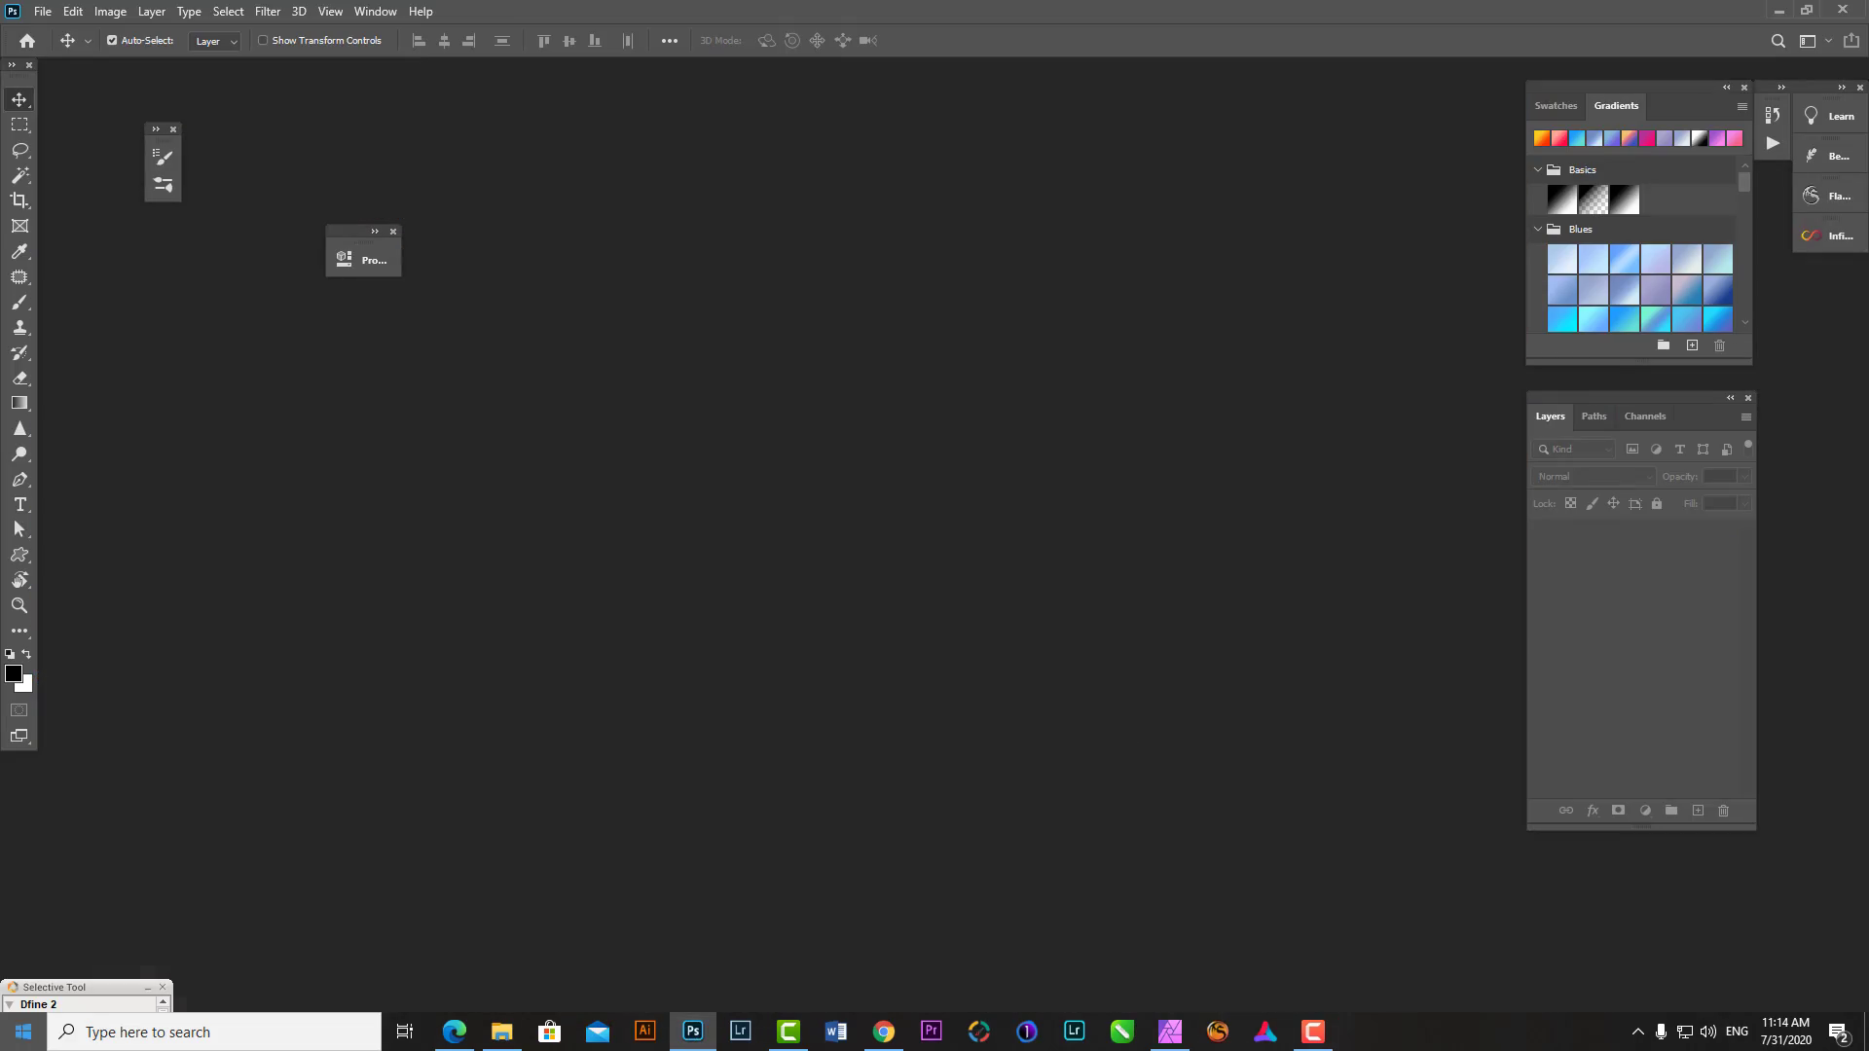
scroll(1158, 265, up, 10)
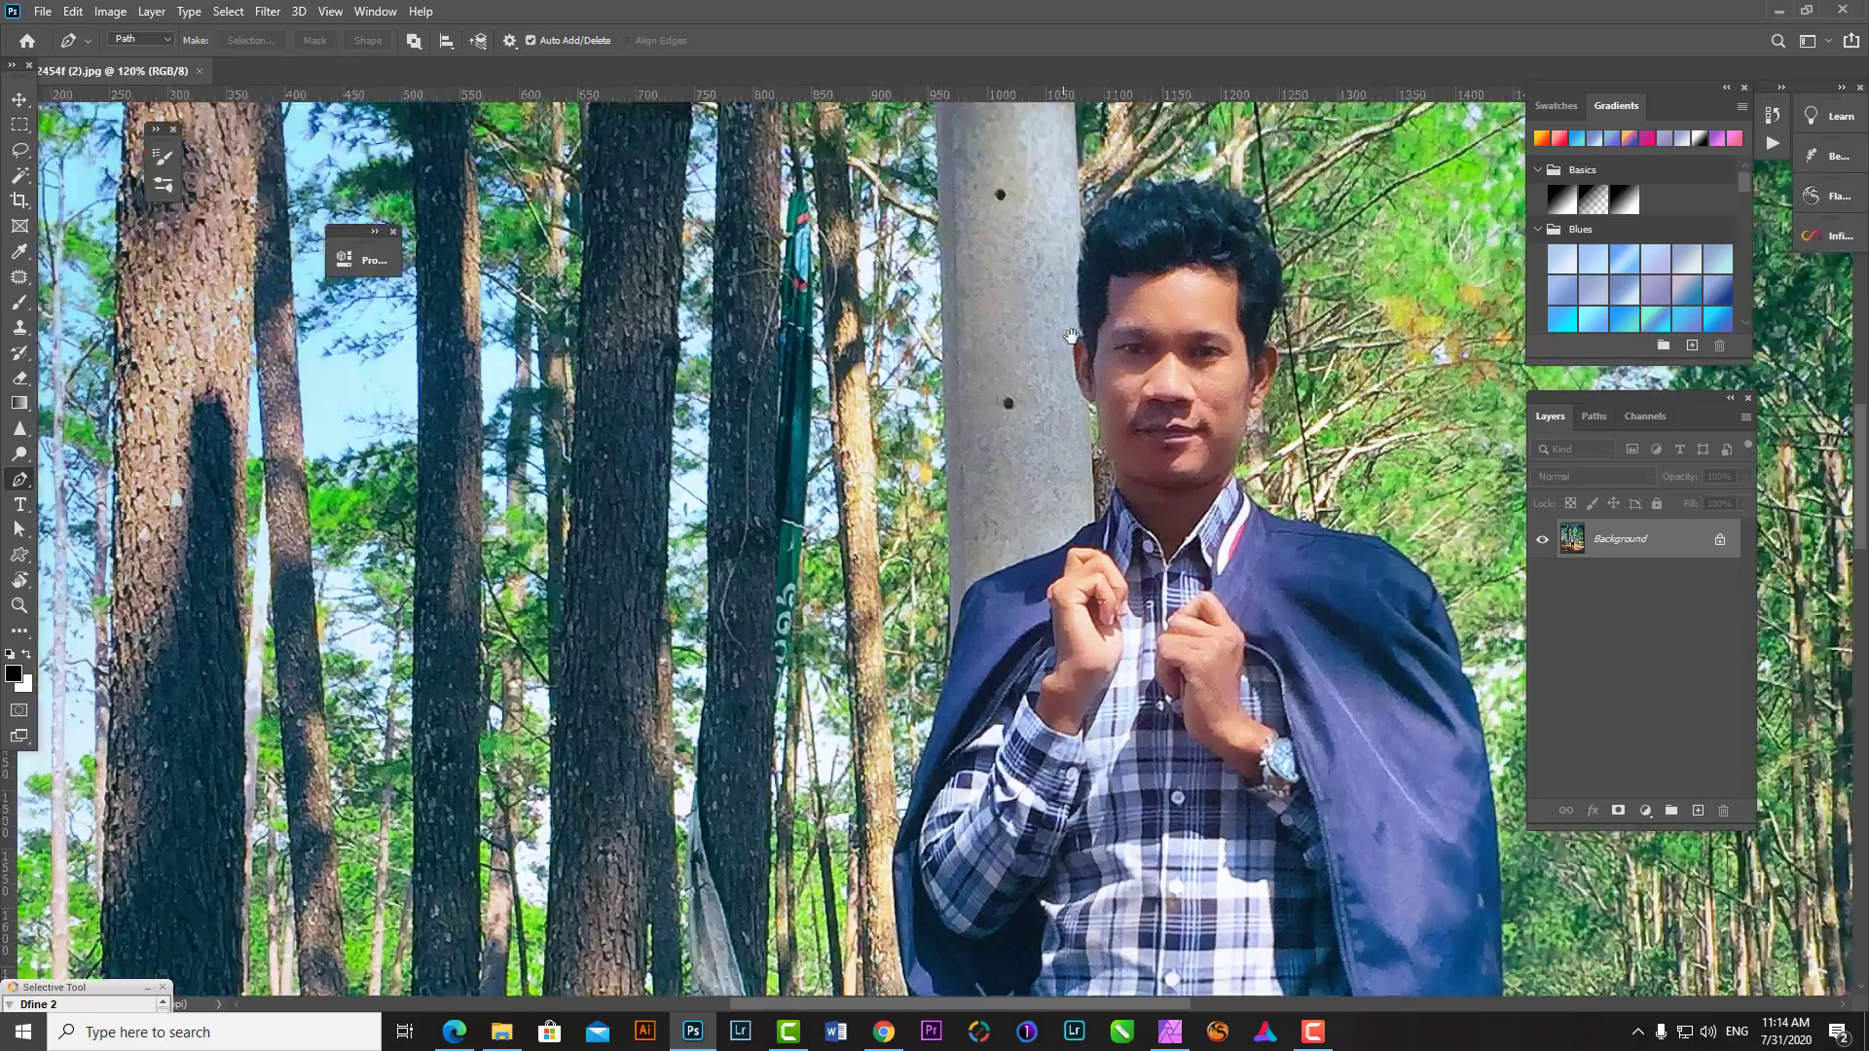
key(w)
right_click(23, 182)
click(93, 174)
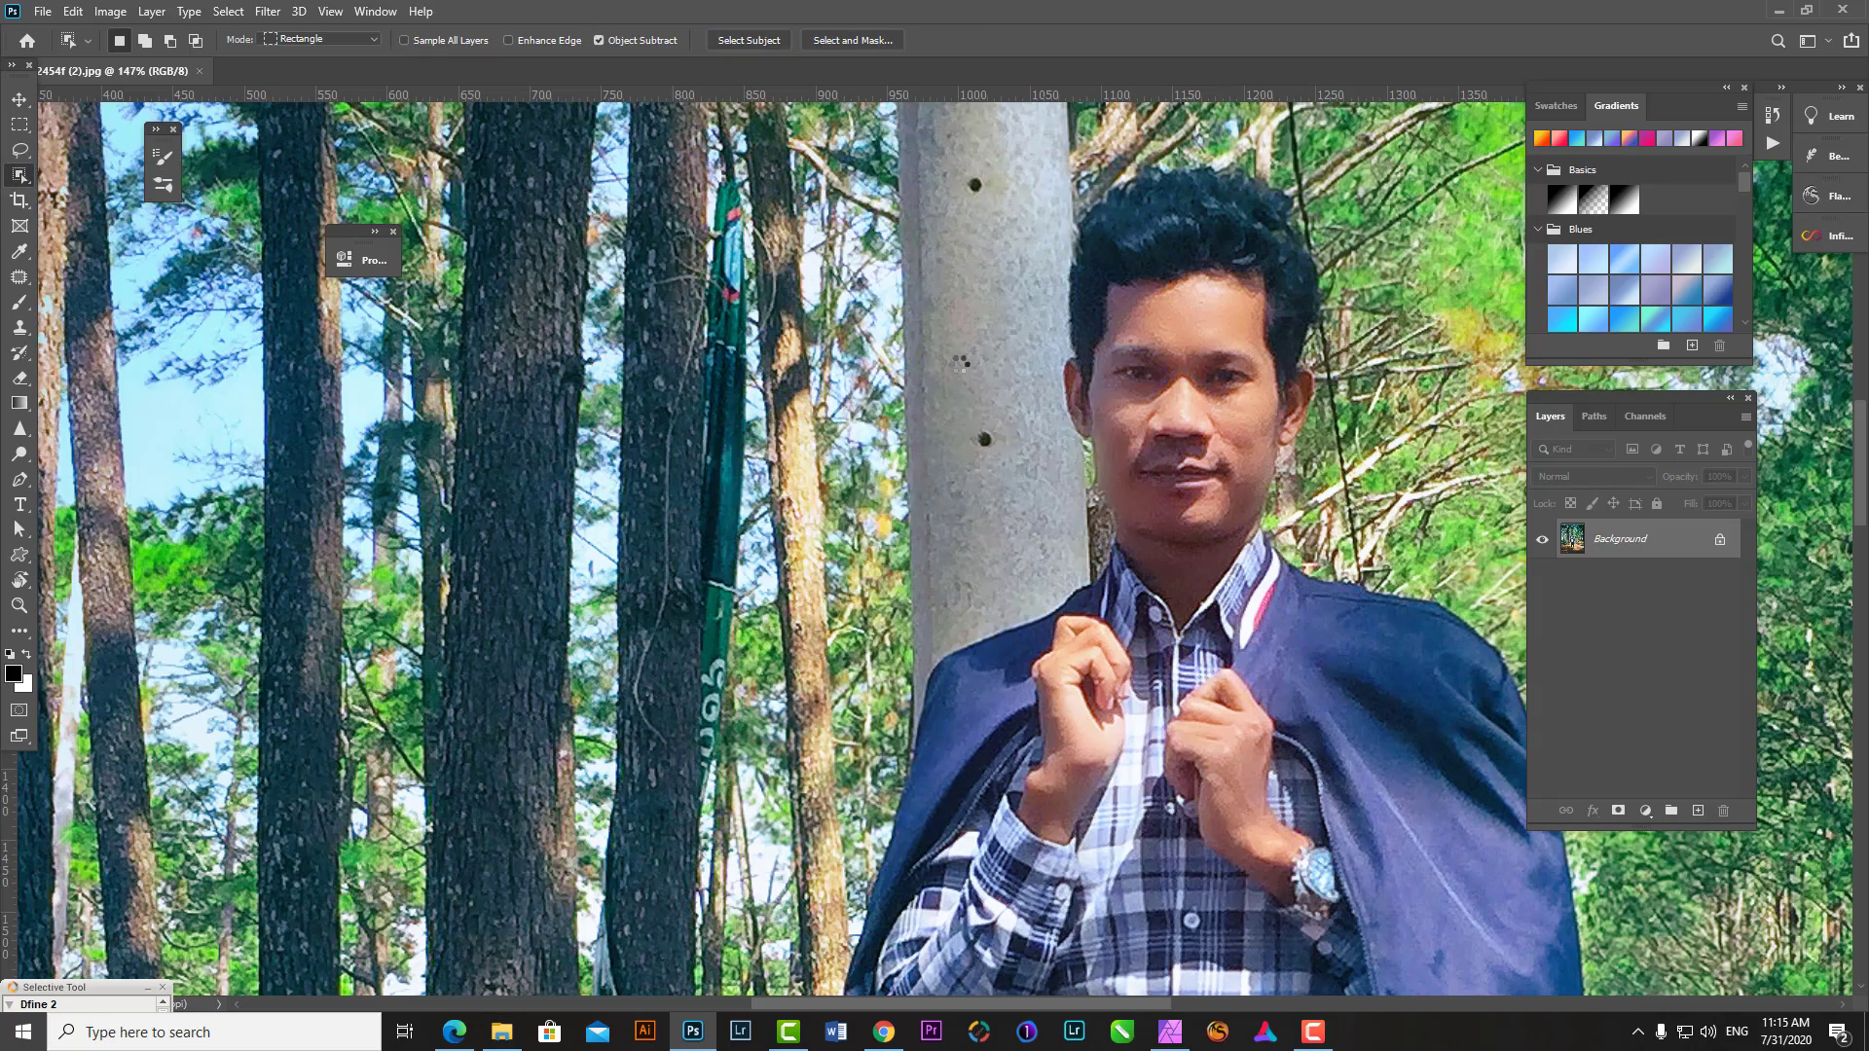
key(ctrl+0)
- Trace Pen paths along the edges of the man's shoes
scroll(935, 308, up, 2)
scroll(935, 308, up, 2)
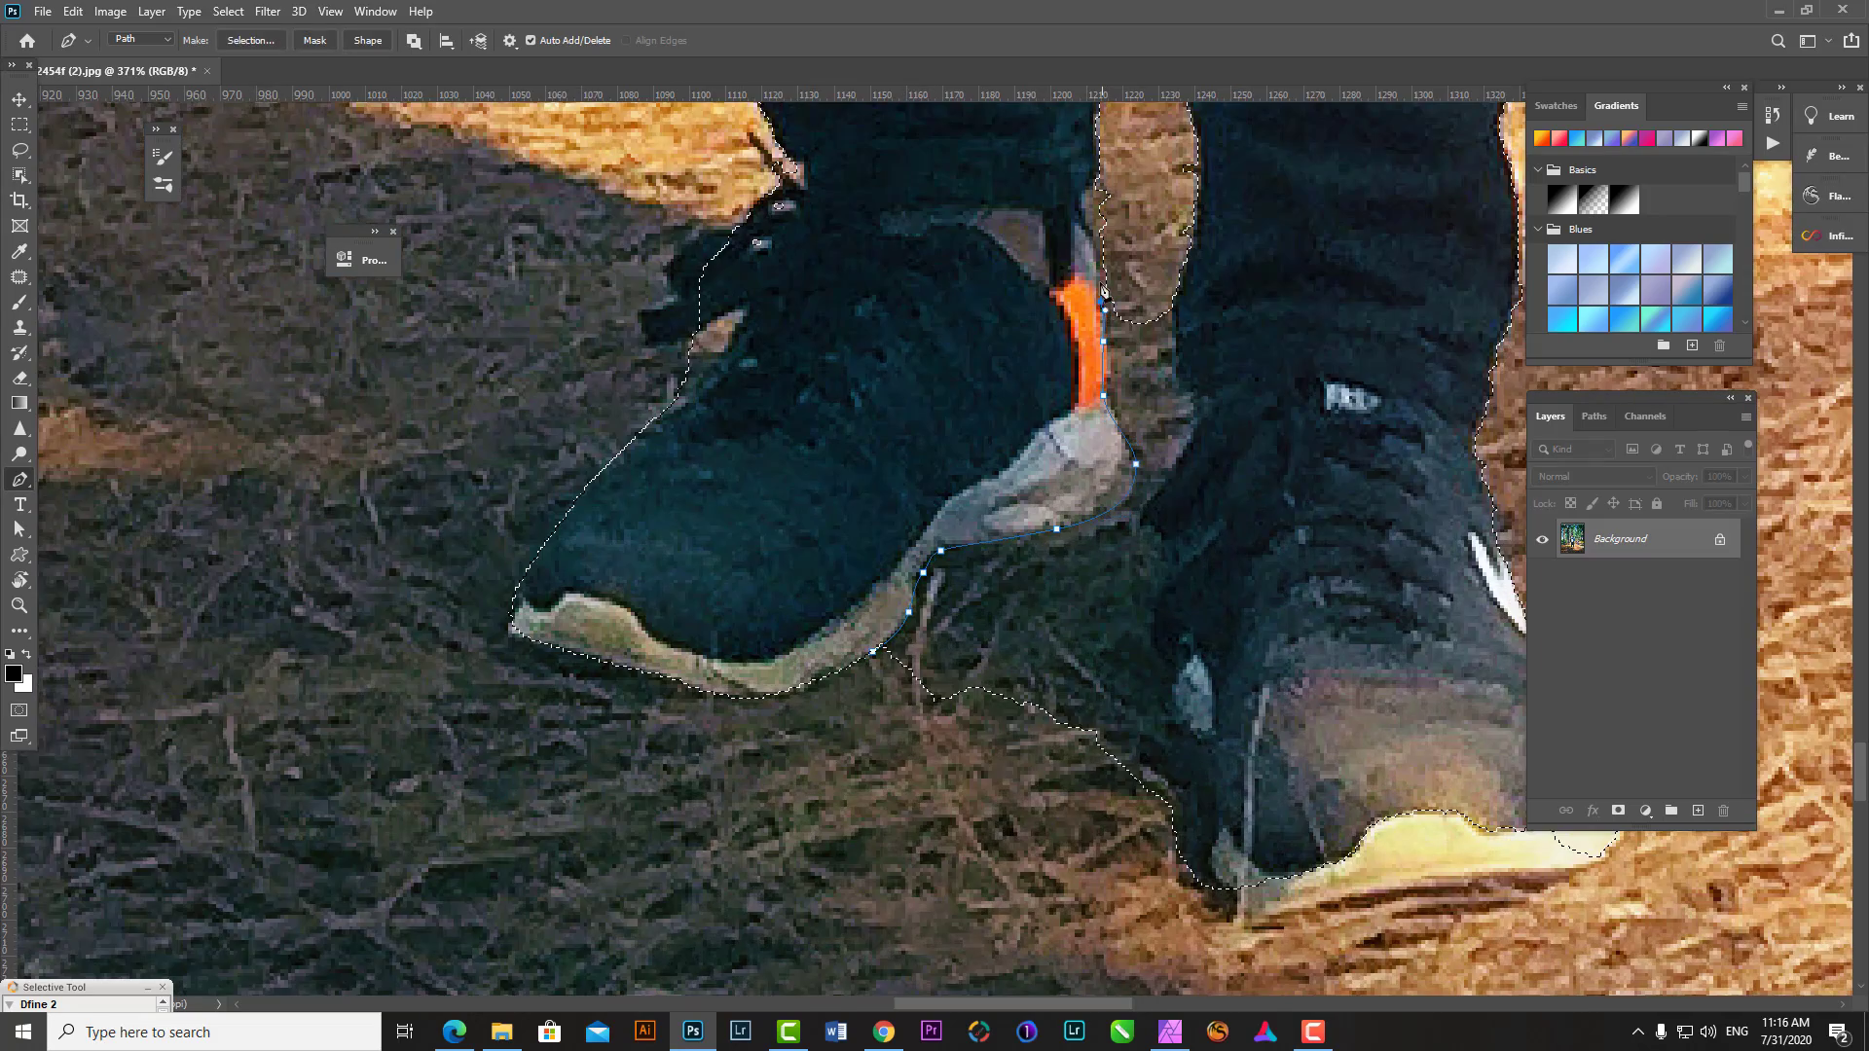
click(1173, 294)
click(1179, 378)
click(1190, 409)
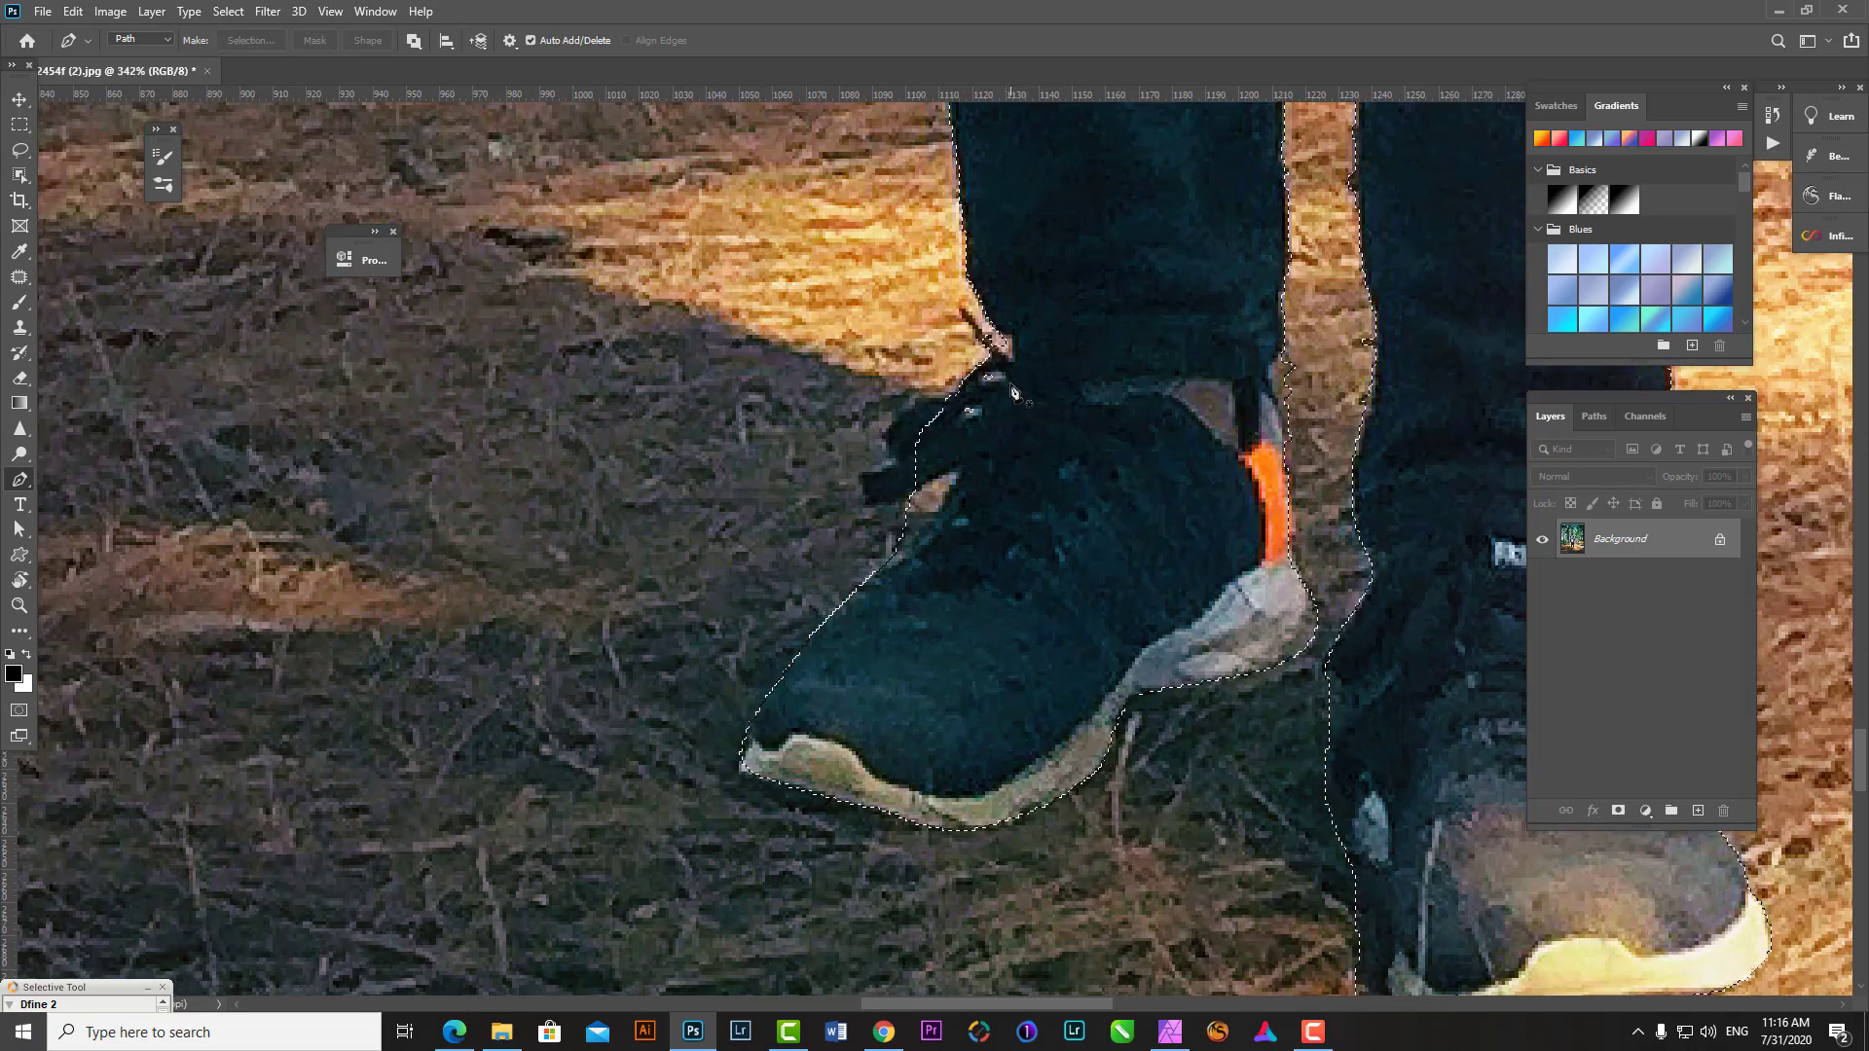
click(955, 305)
click(1008, 362)
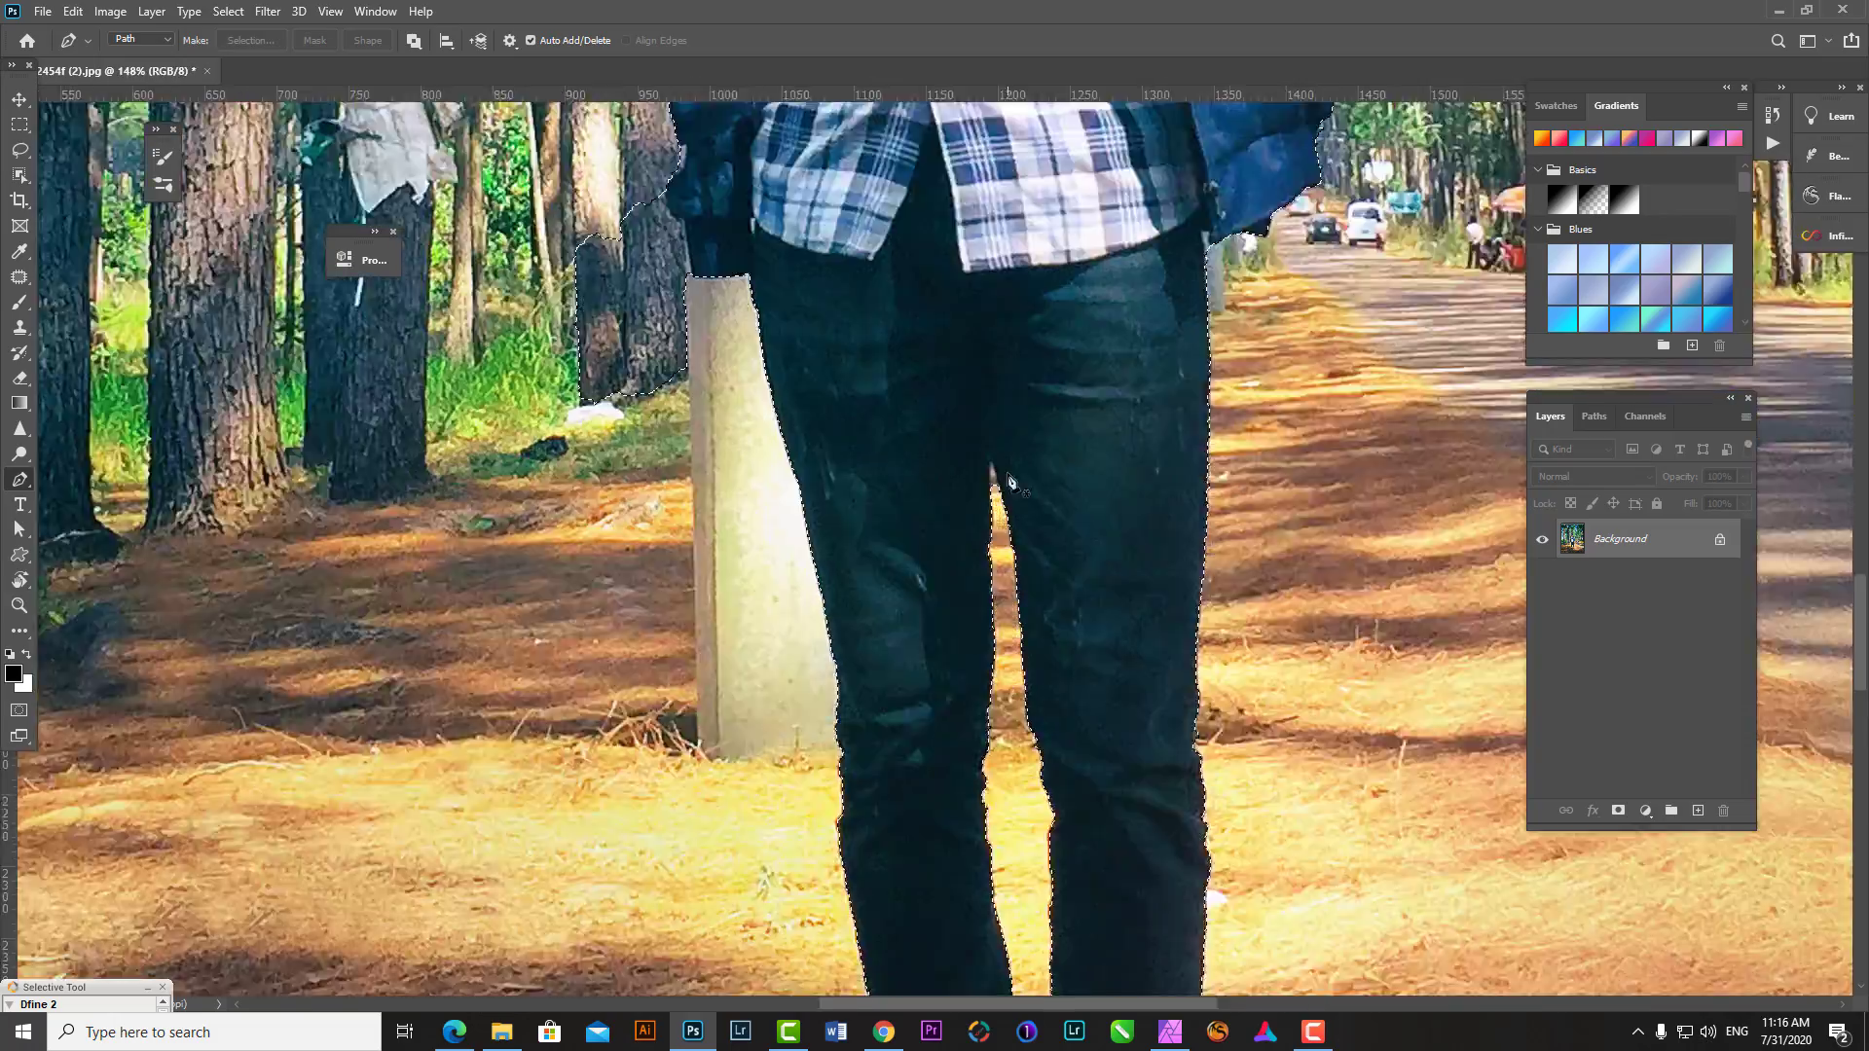
scroll(1009, 481, up, 2)
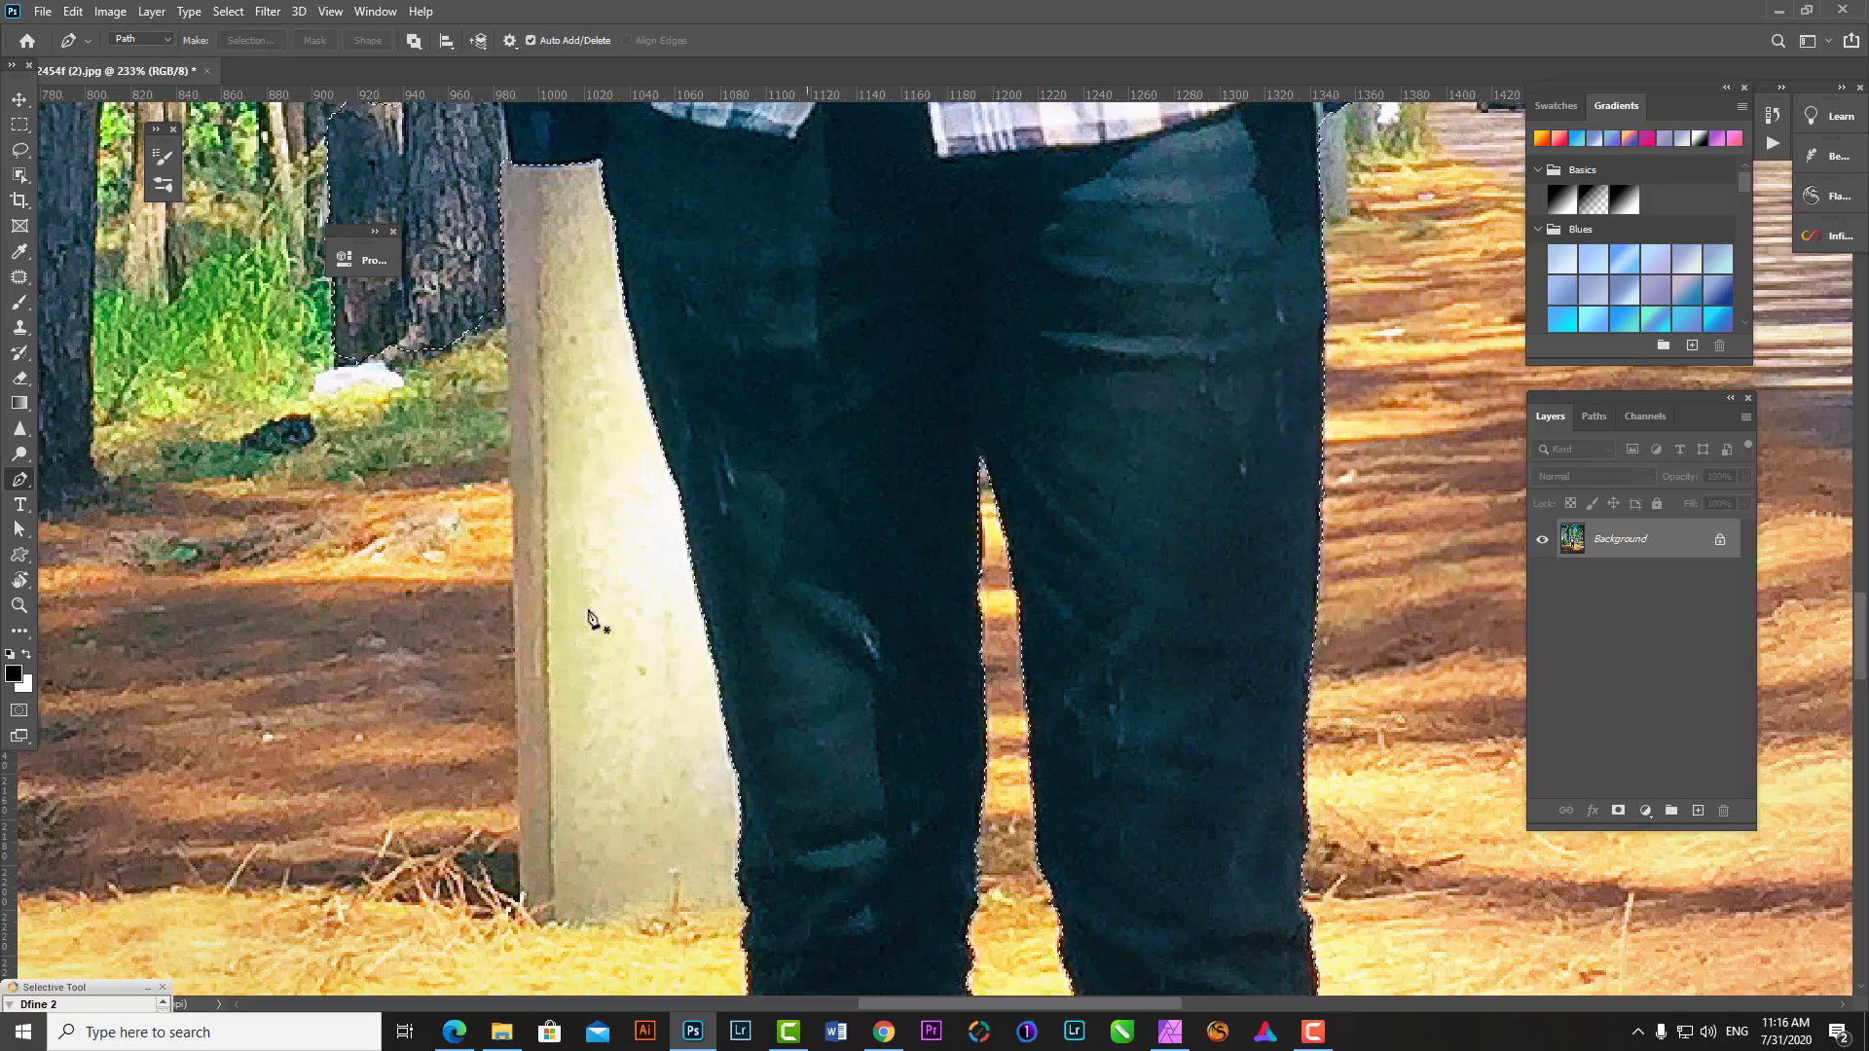
- Add a Pen outline point along the edge of the man's ear
scroll(596, 618, up, 3)
scroll(891, 759, down, 3)
scroll(974, 623, up, 3)
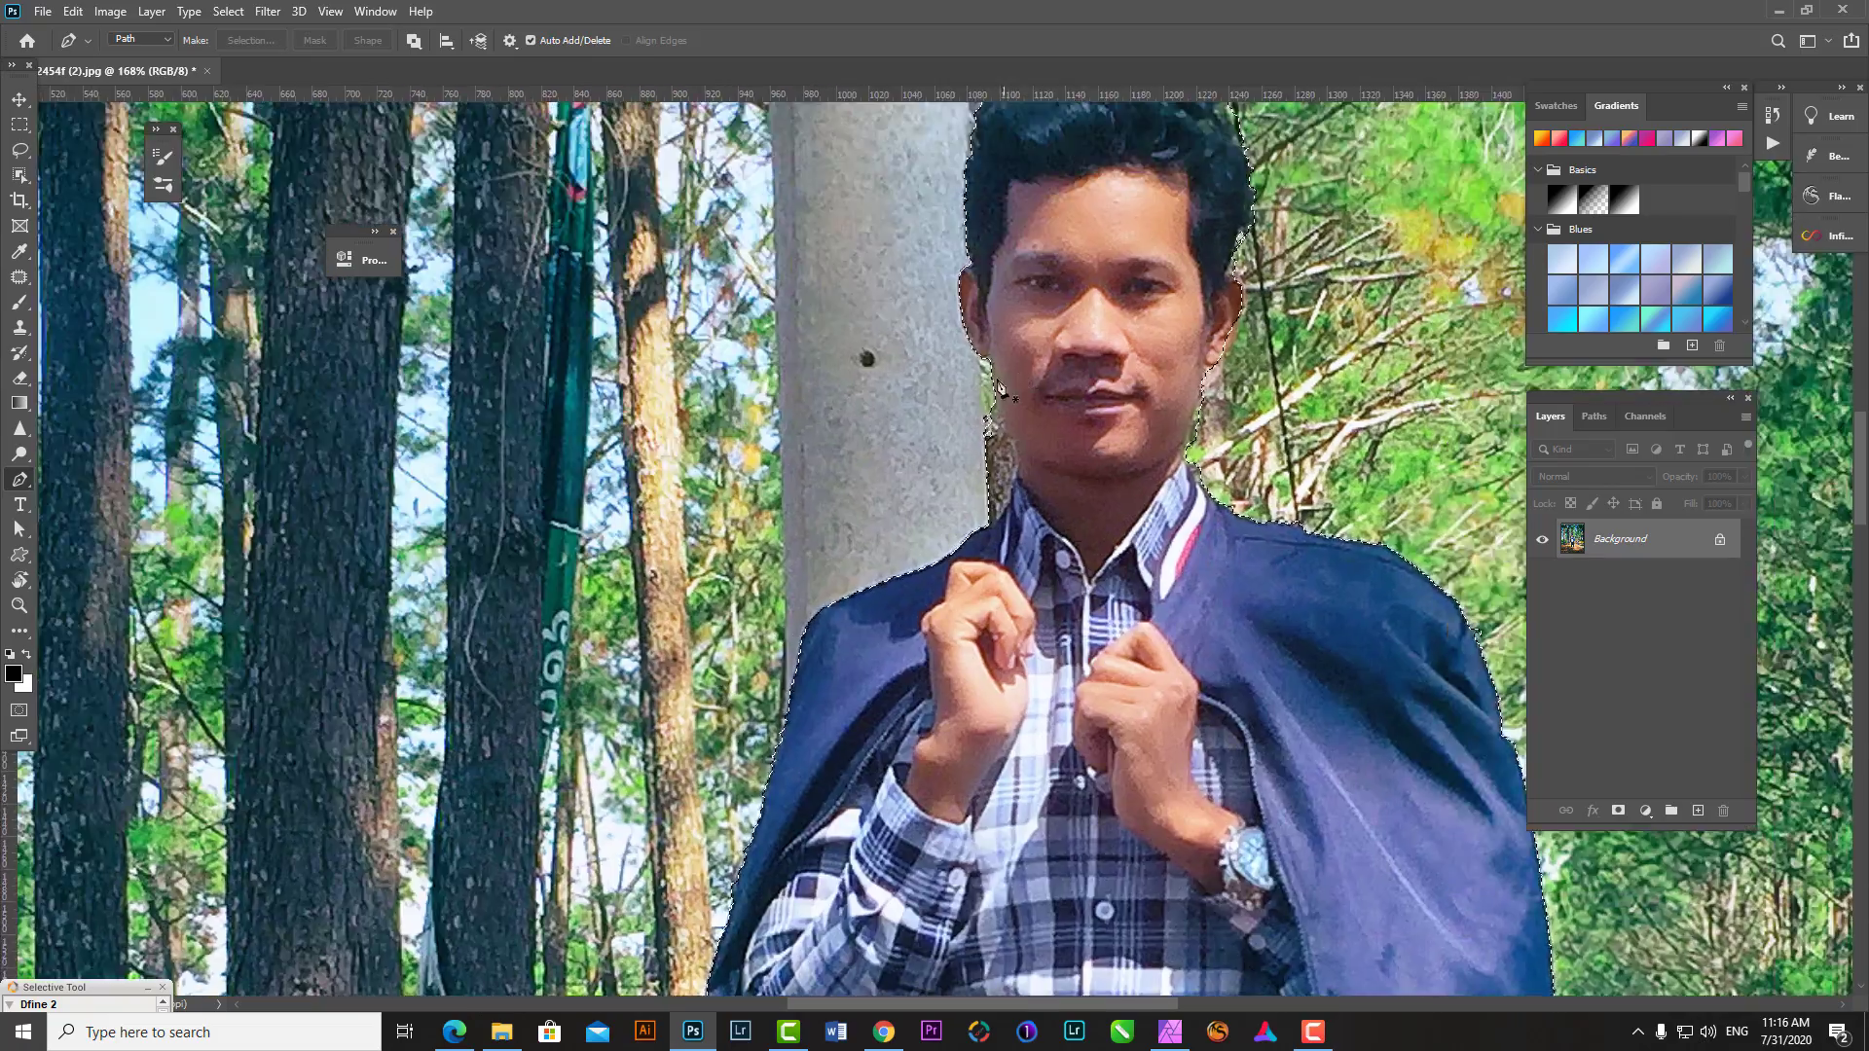
scroll(1044, 498, up, 2)
scroll(1031, 526, down, 1)
scroll(1068, 368, right, 3)
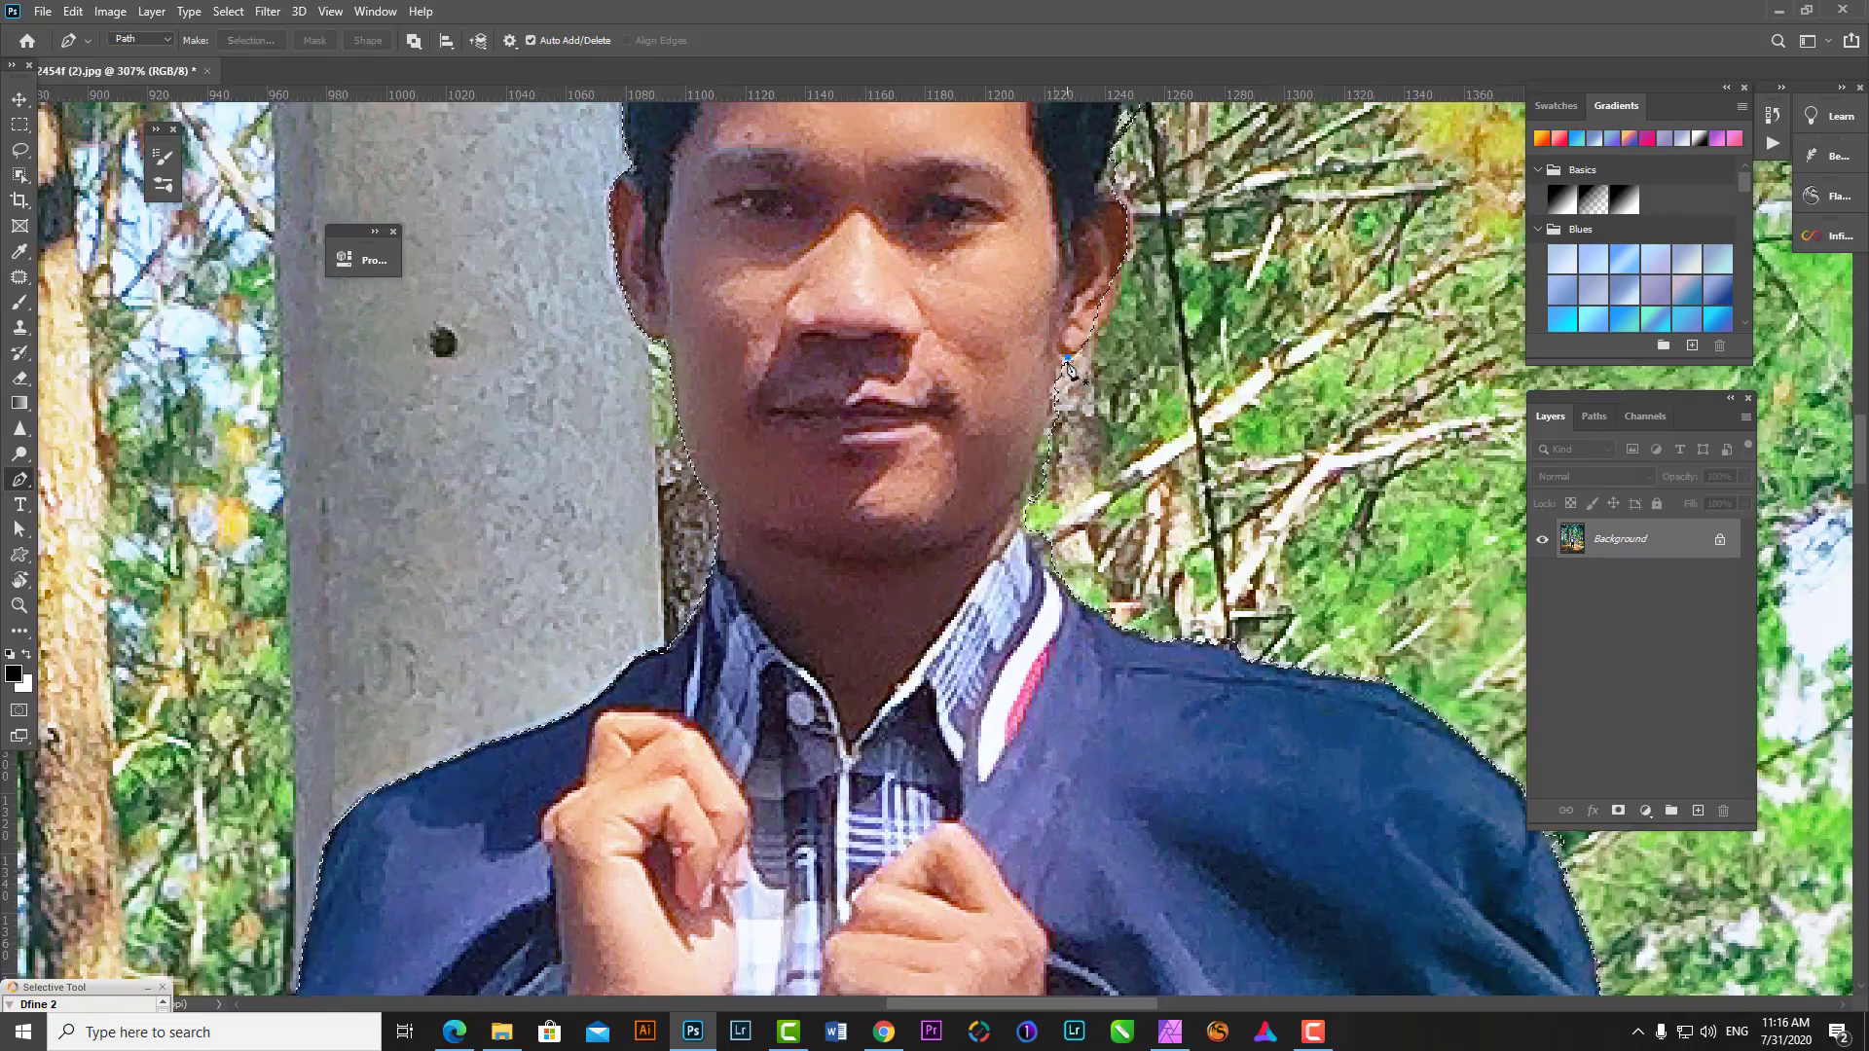
scroll(1070, 555, up, 3)
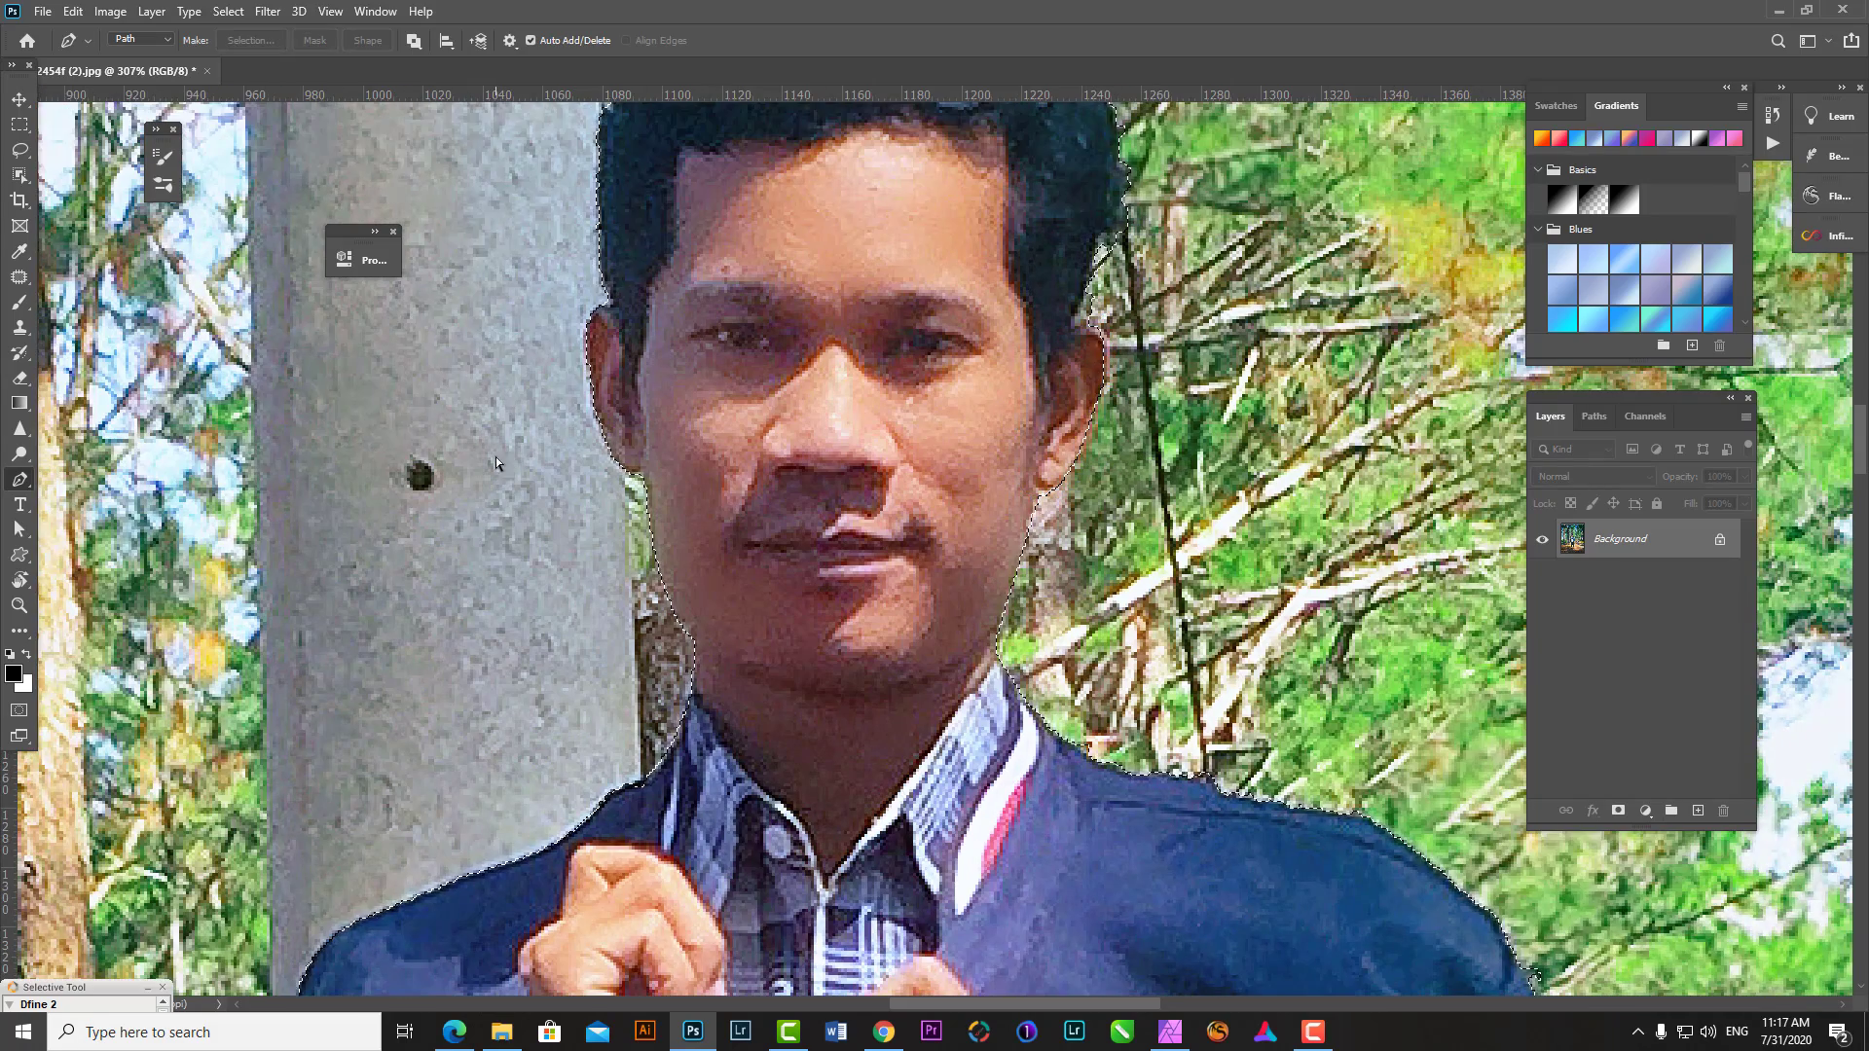
scroll(1090, 419, up, 1)
click(1084, 405)
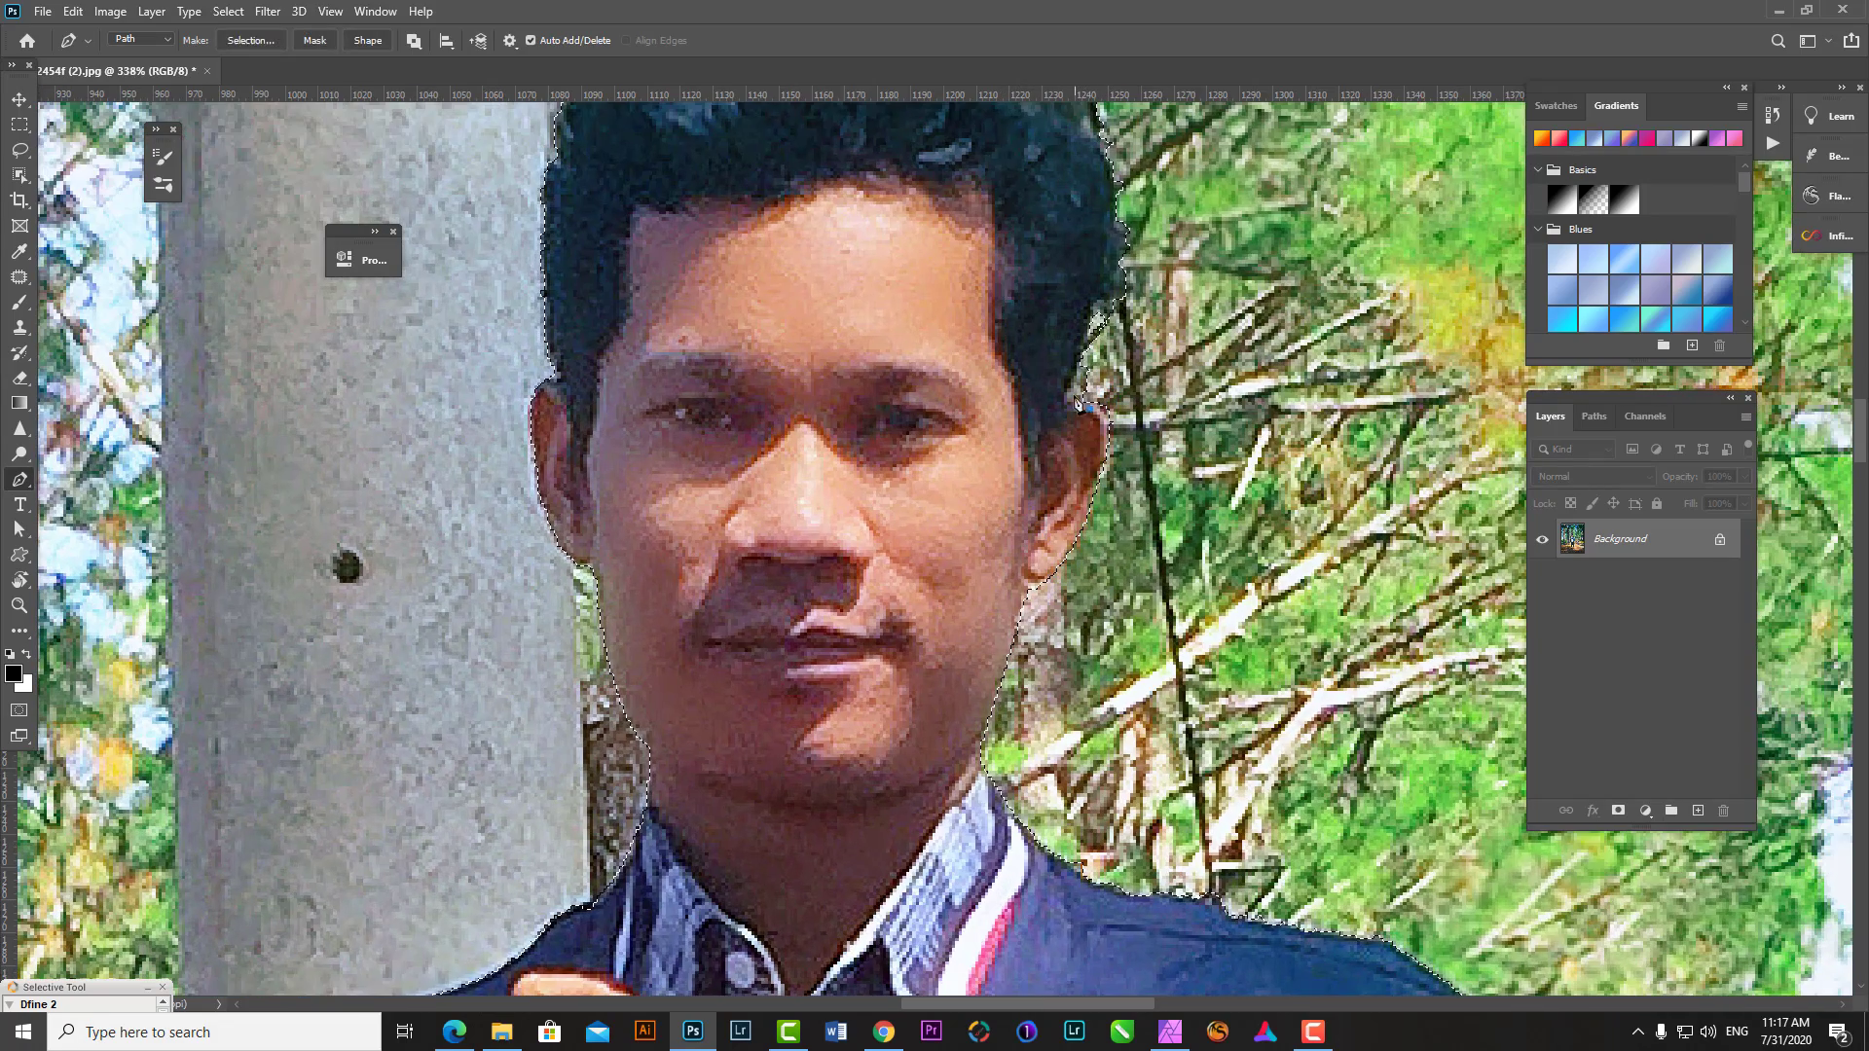
- Extend the Pen outline down the lower jacket beside the red patch
scroll(1100, 497, up, 2)
scroll(728, 467, down, 8)
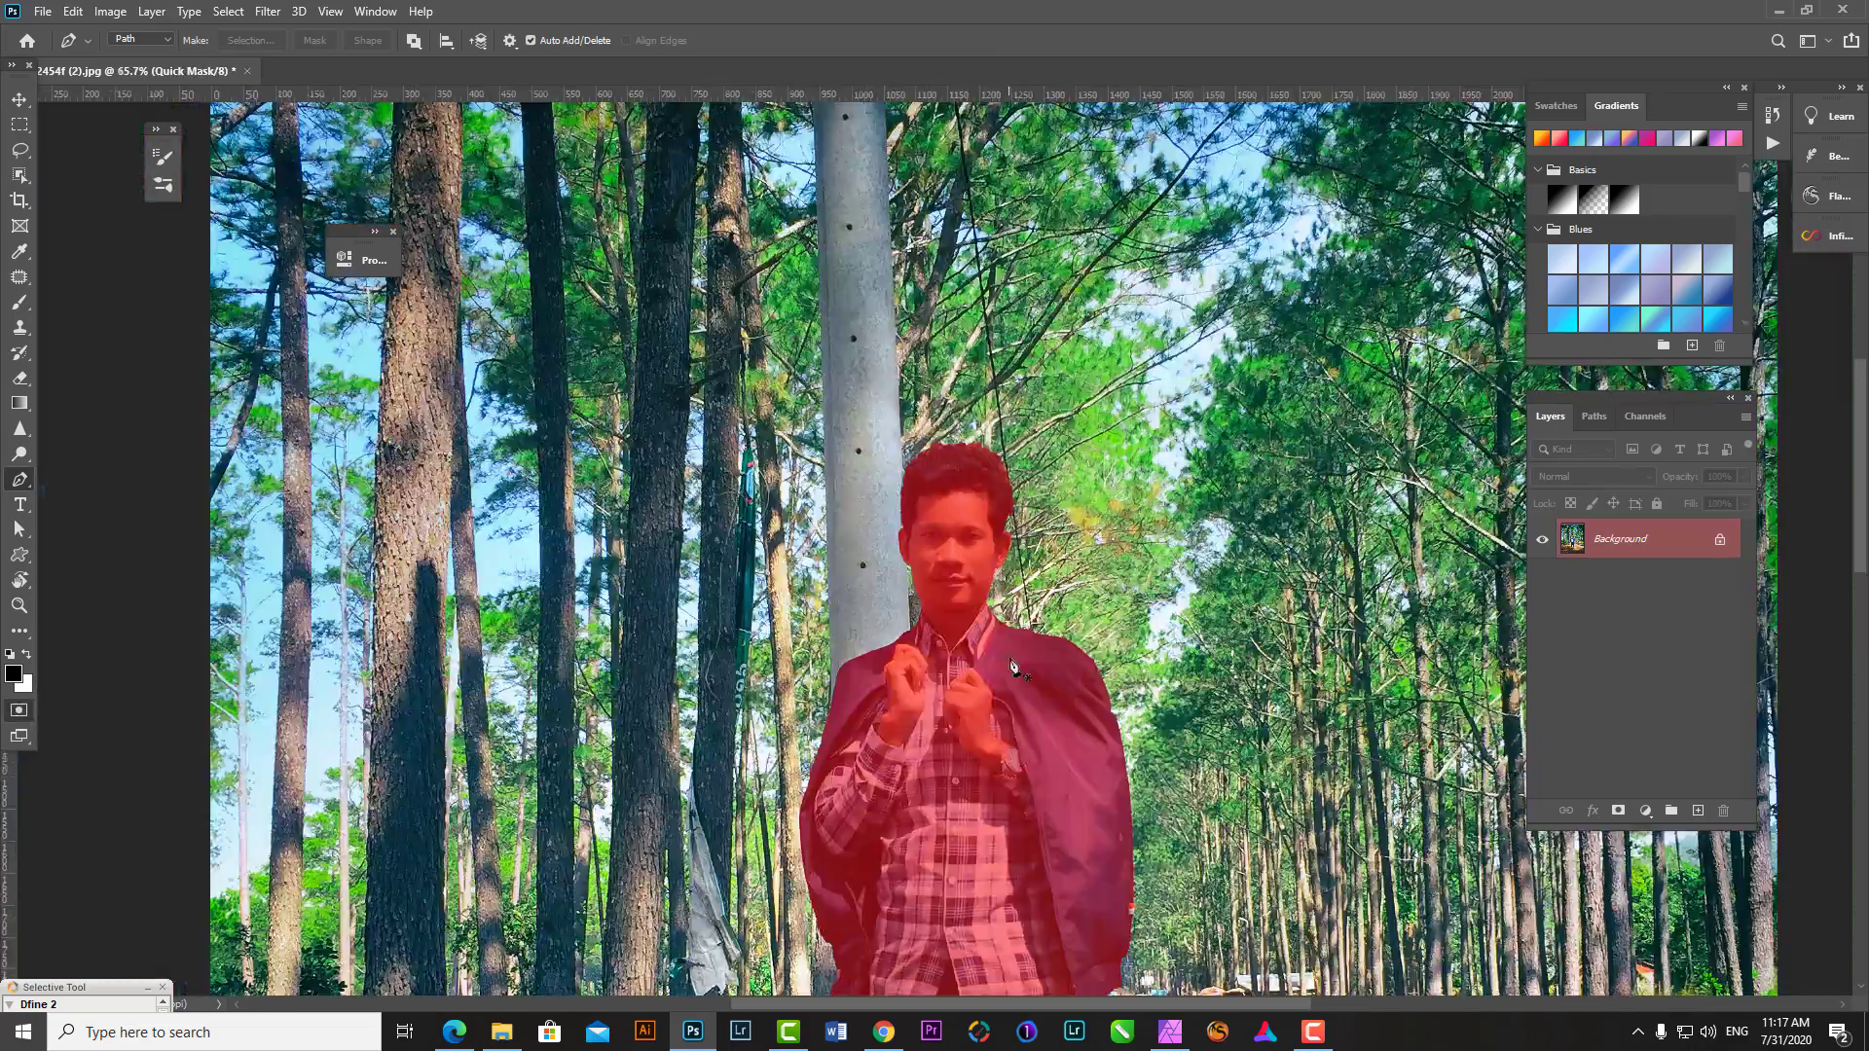
scroll(952, 230, up, 6)
drag(807, 110, 848, 431)
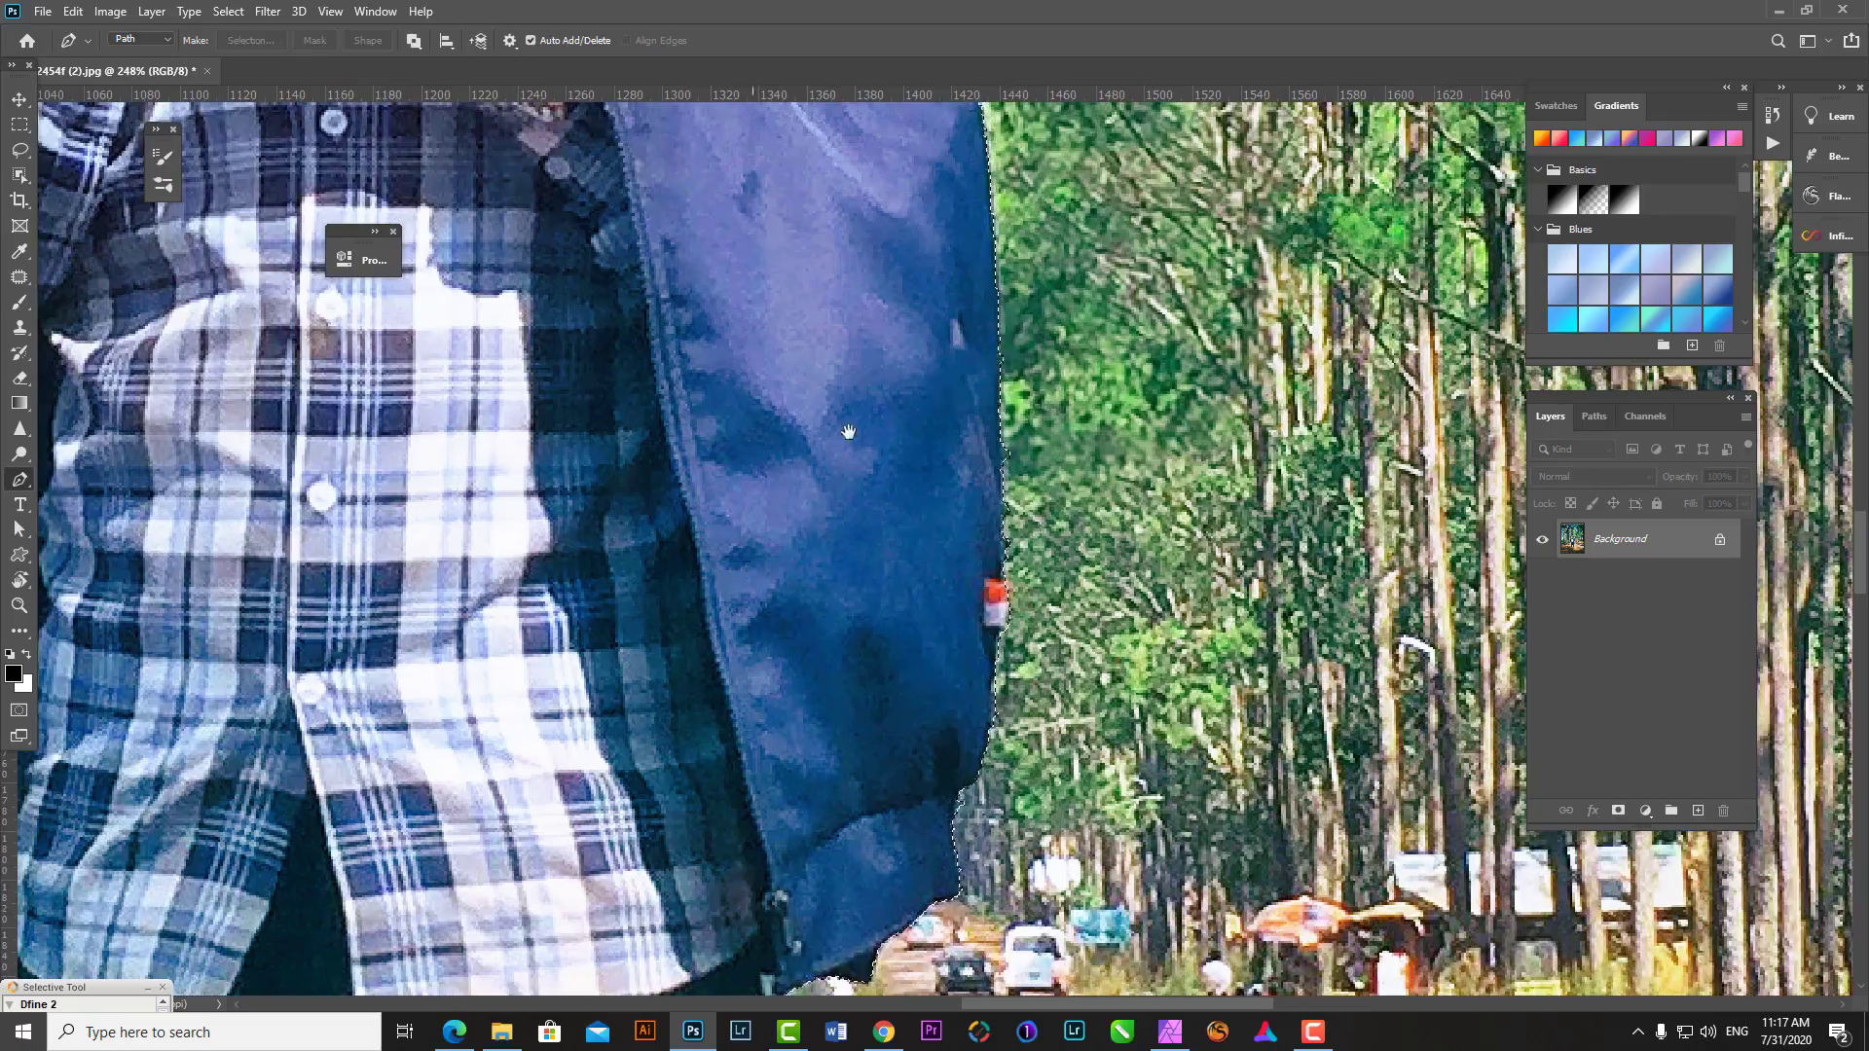
scroll(1003, 584, up, 2)
click(1016, 548)
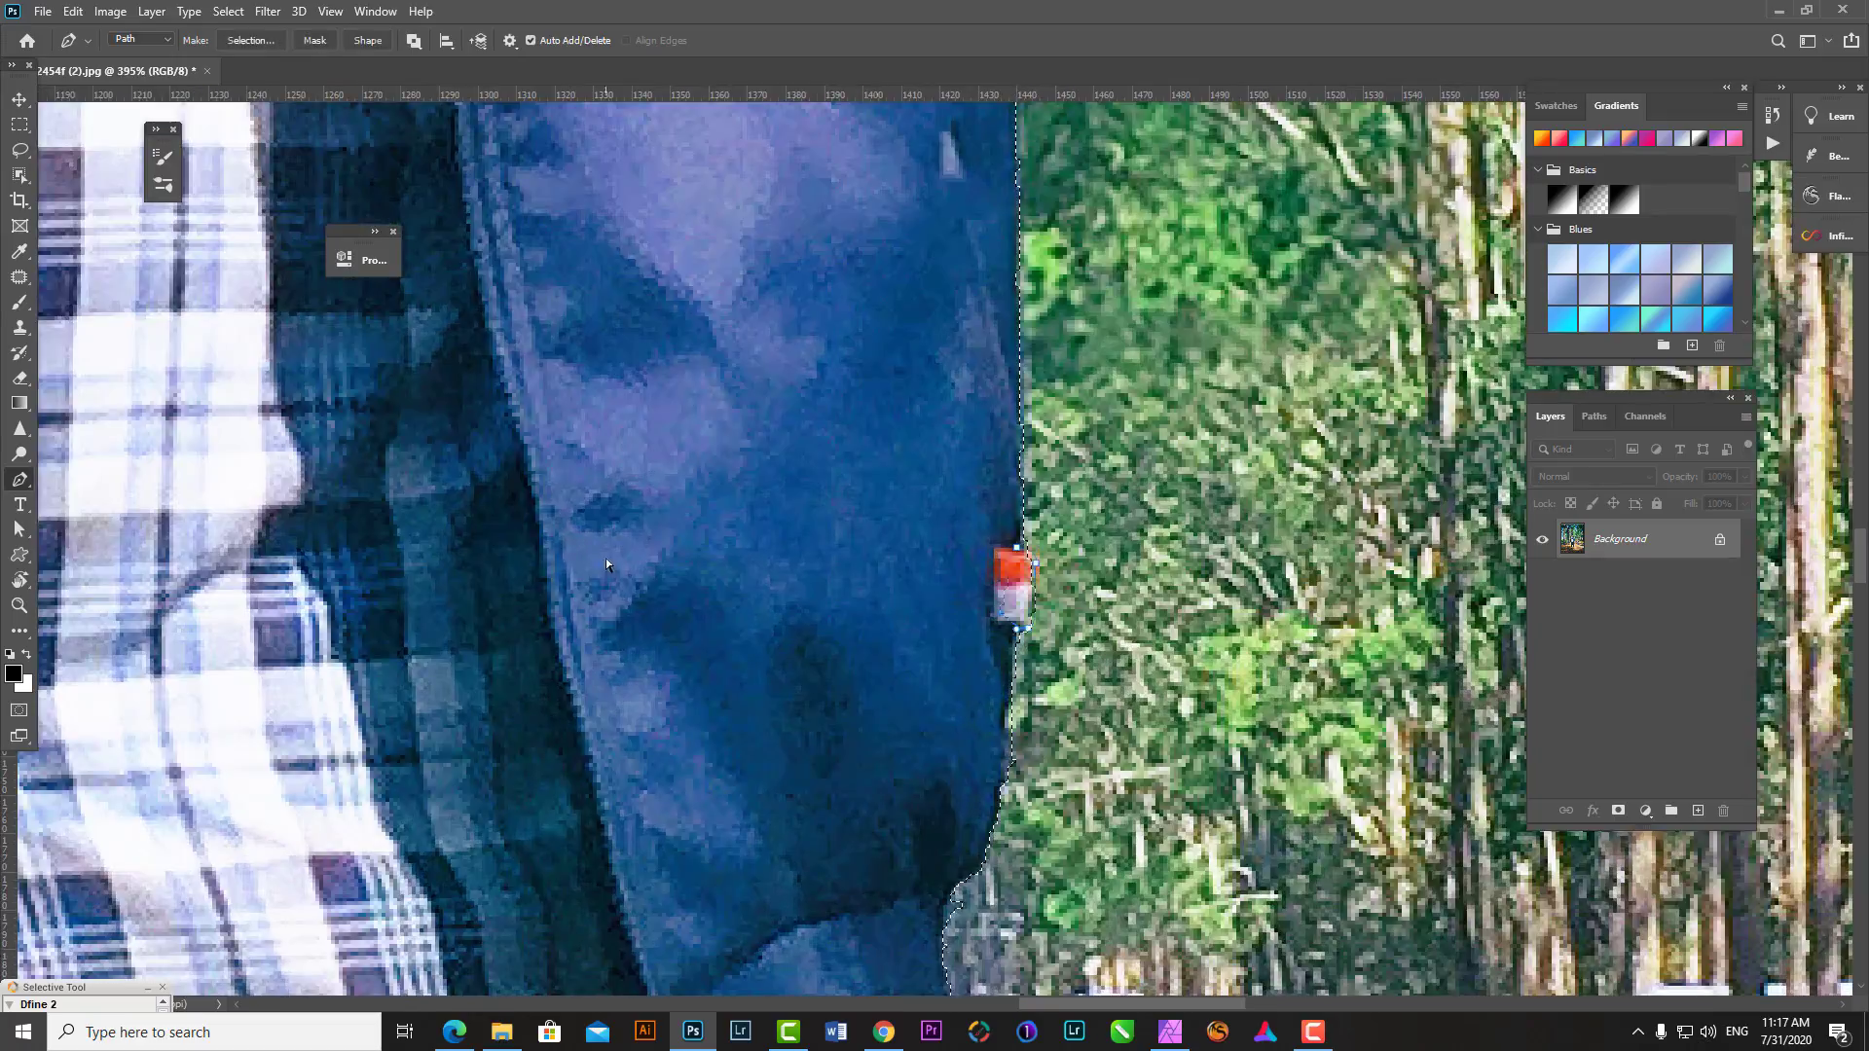
scroll(606, 558, down, 8)
scroll(1078, 521, up, 5)
scroll(1078, 521, up, 3)
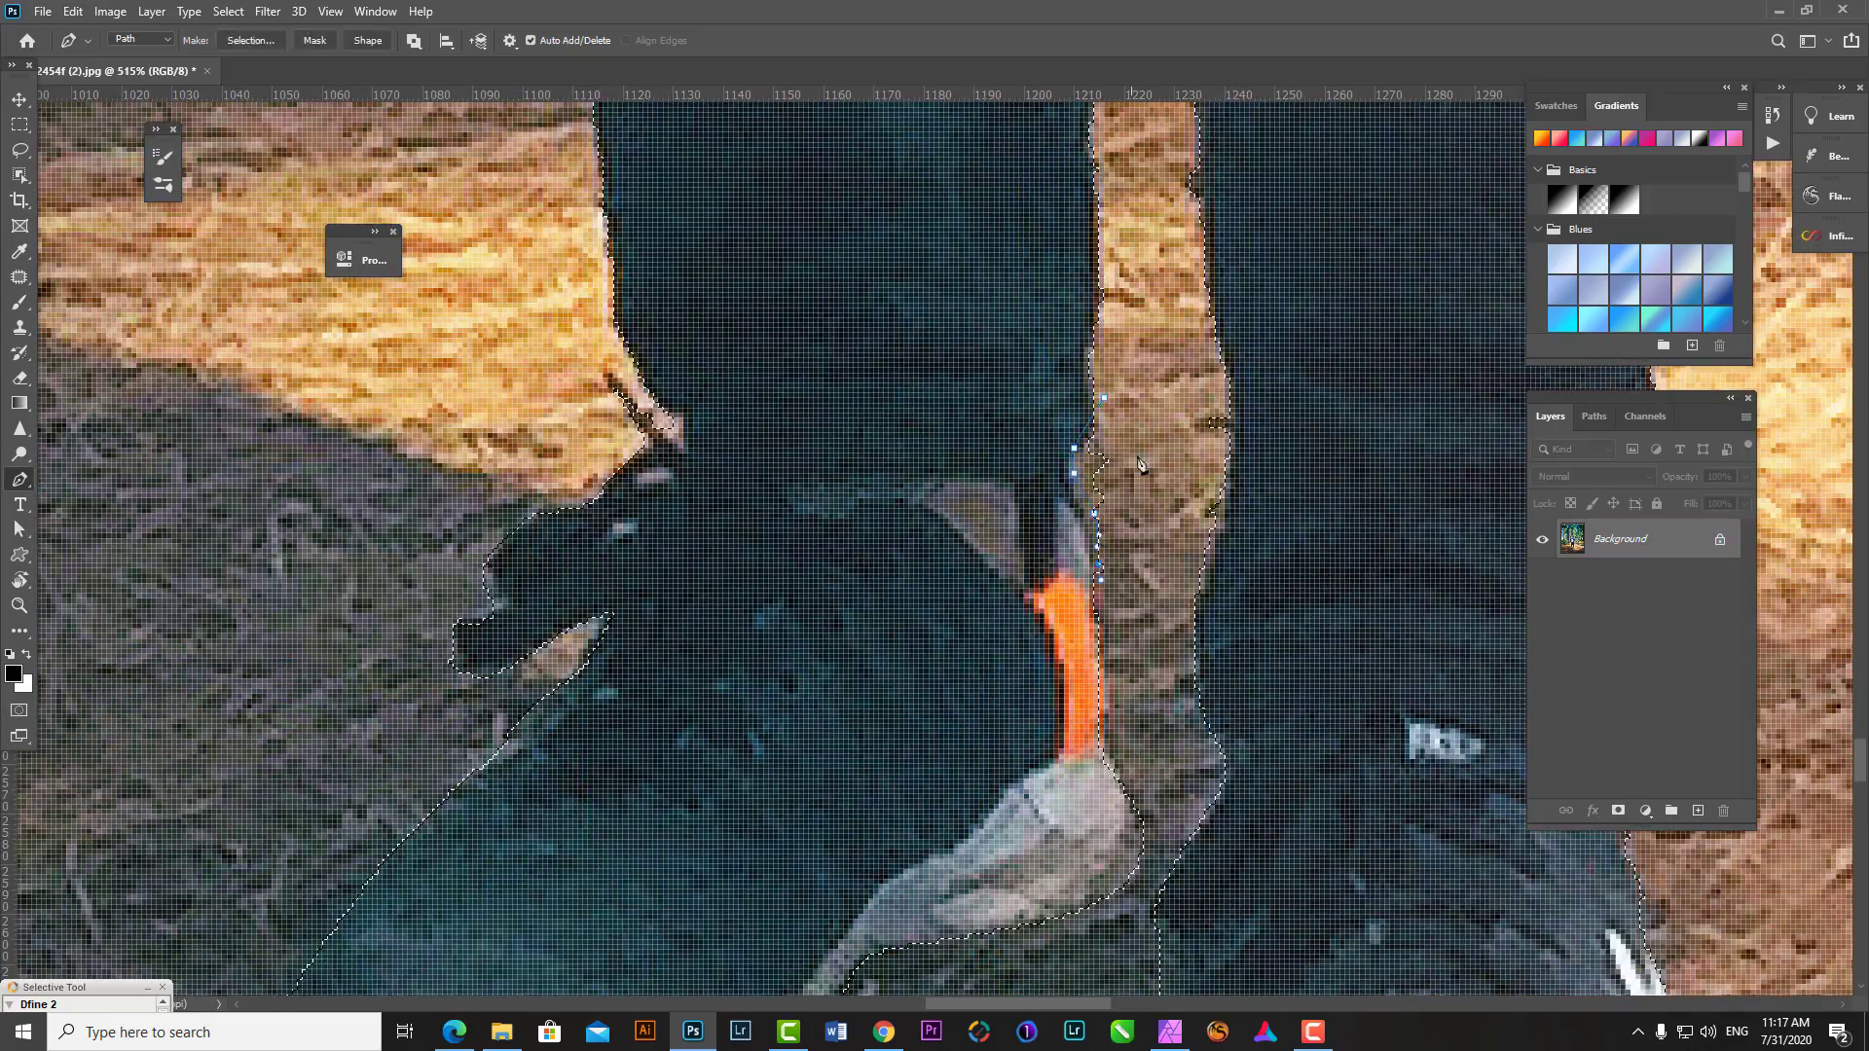
scroll(1142, 464, down, 1)
scroll(1070, 331, up, 3)
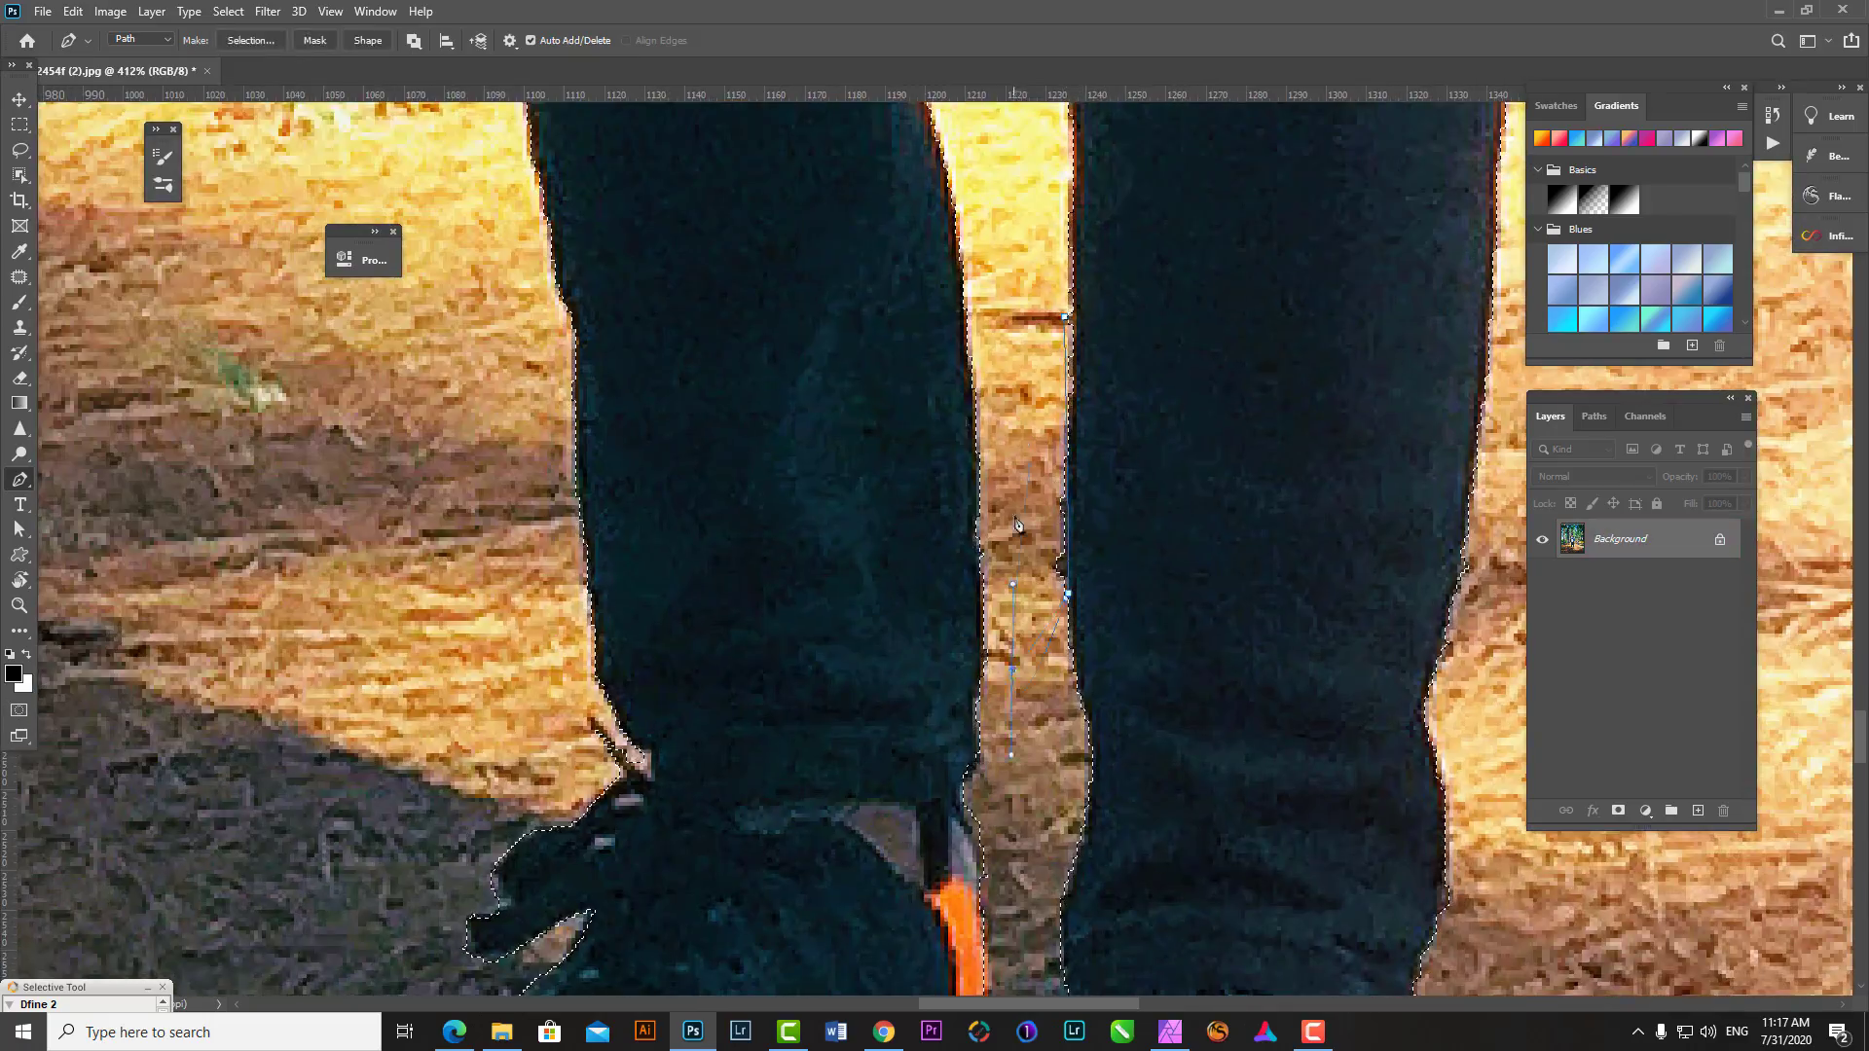
- Convert the traced path to a selection and check it in Quick Mask
key(ctrl+Return)
key(q)
scroll(1015, 467, down, 8)
scroll(974, 409, up, 5)
scroll(947, 370, down, 3)
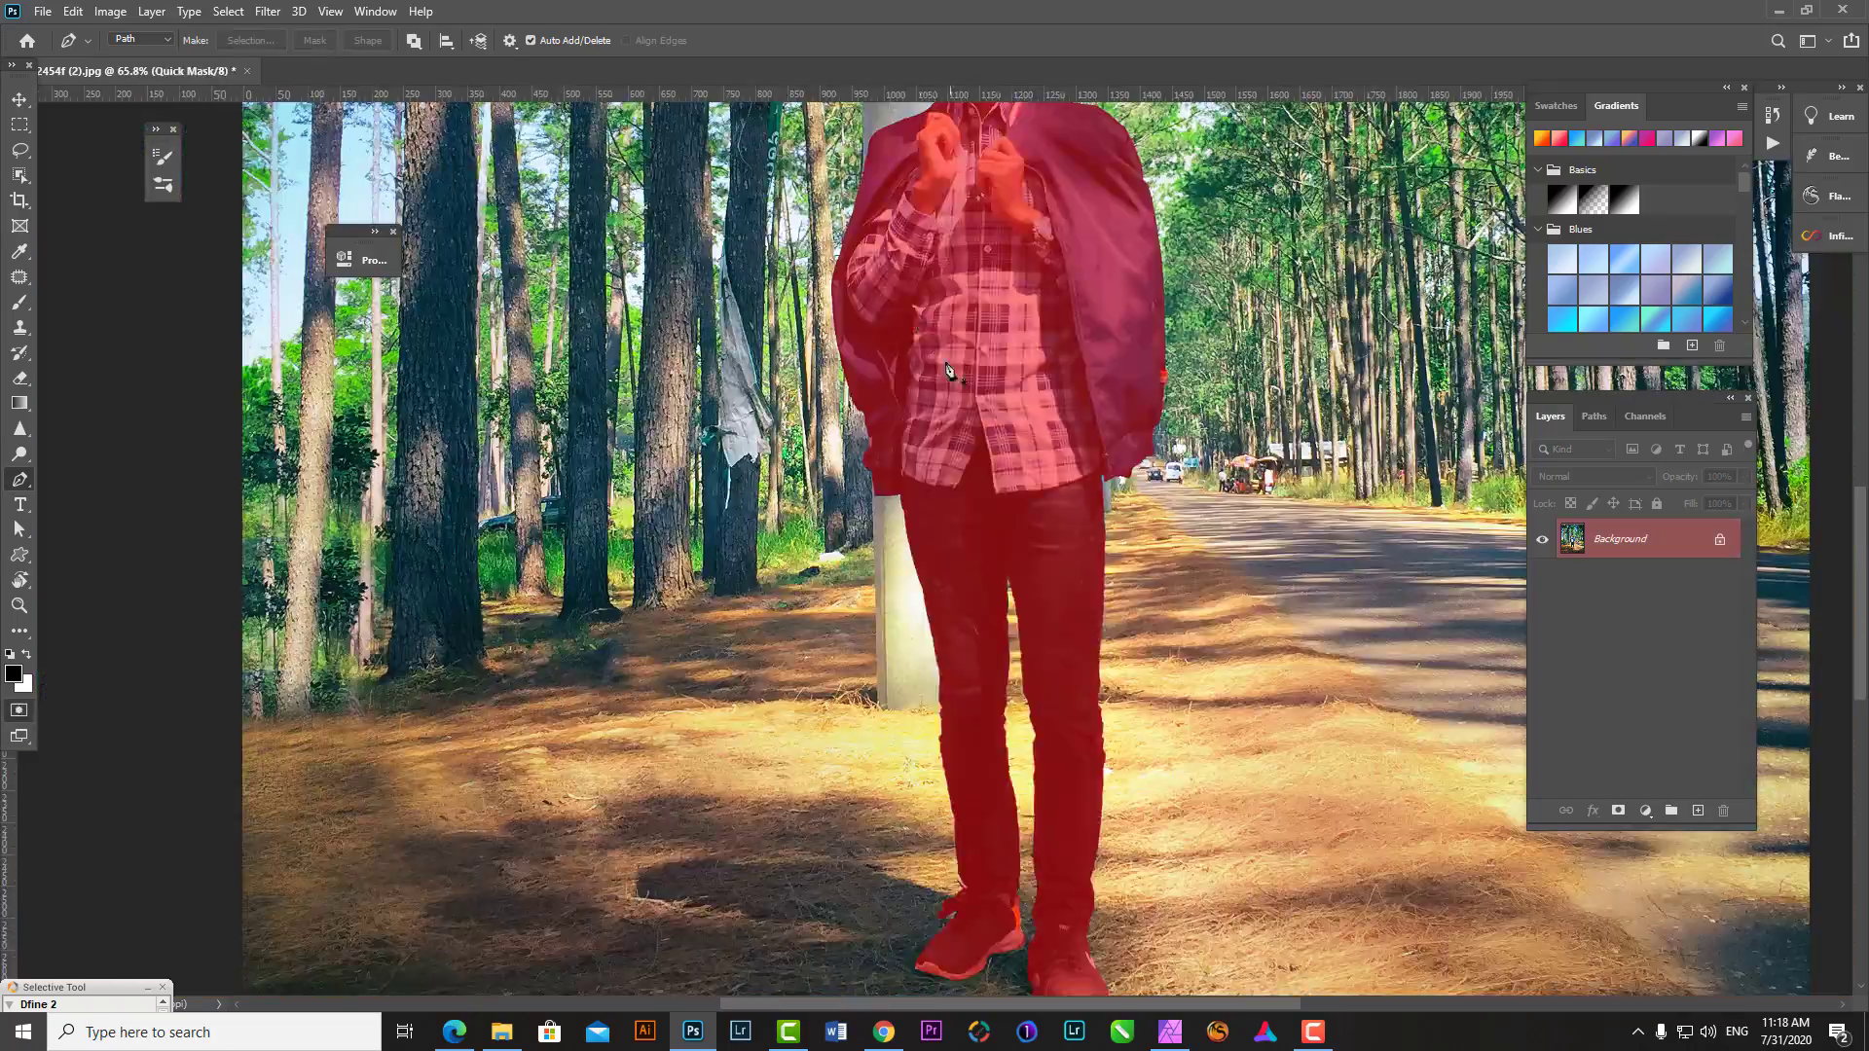
scroll(947, 370, up, 3)
key(q)
scroll(944, 435, up, 5)
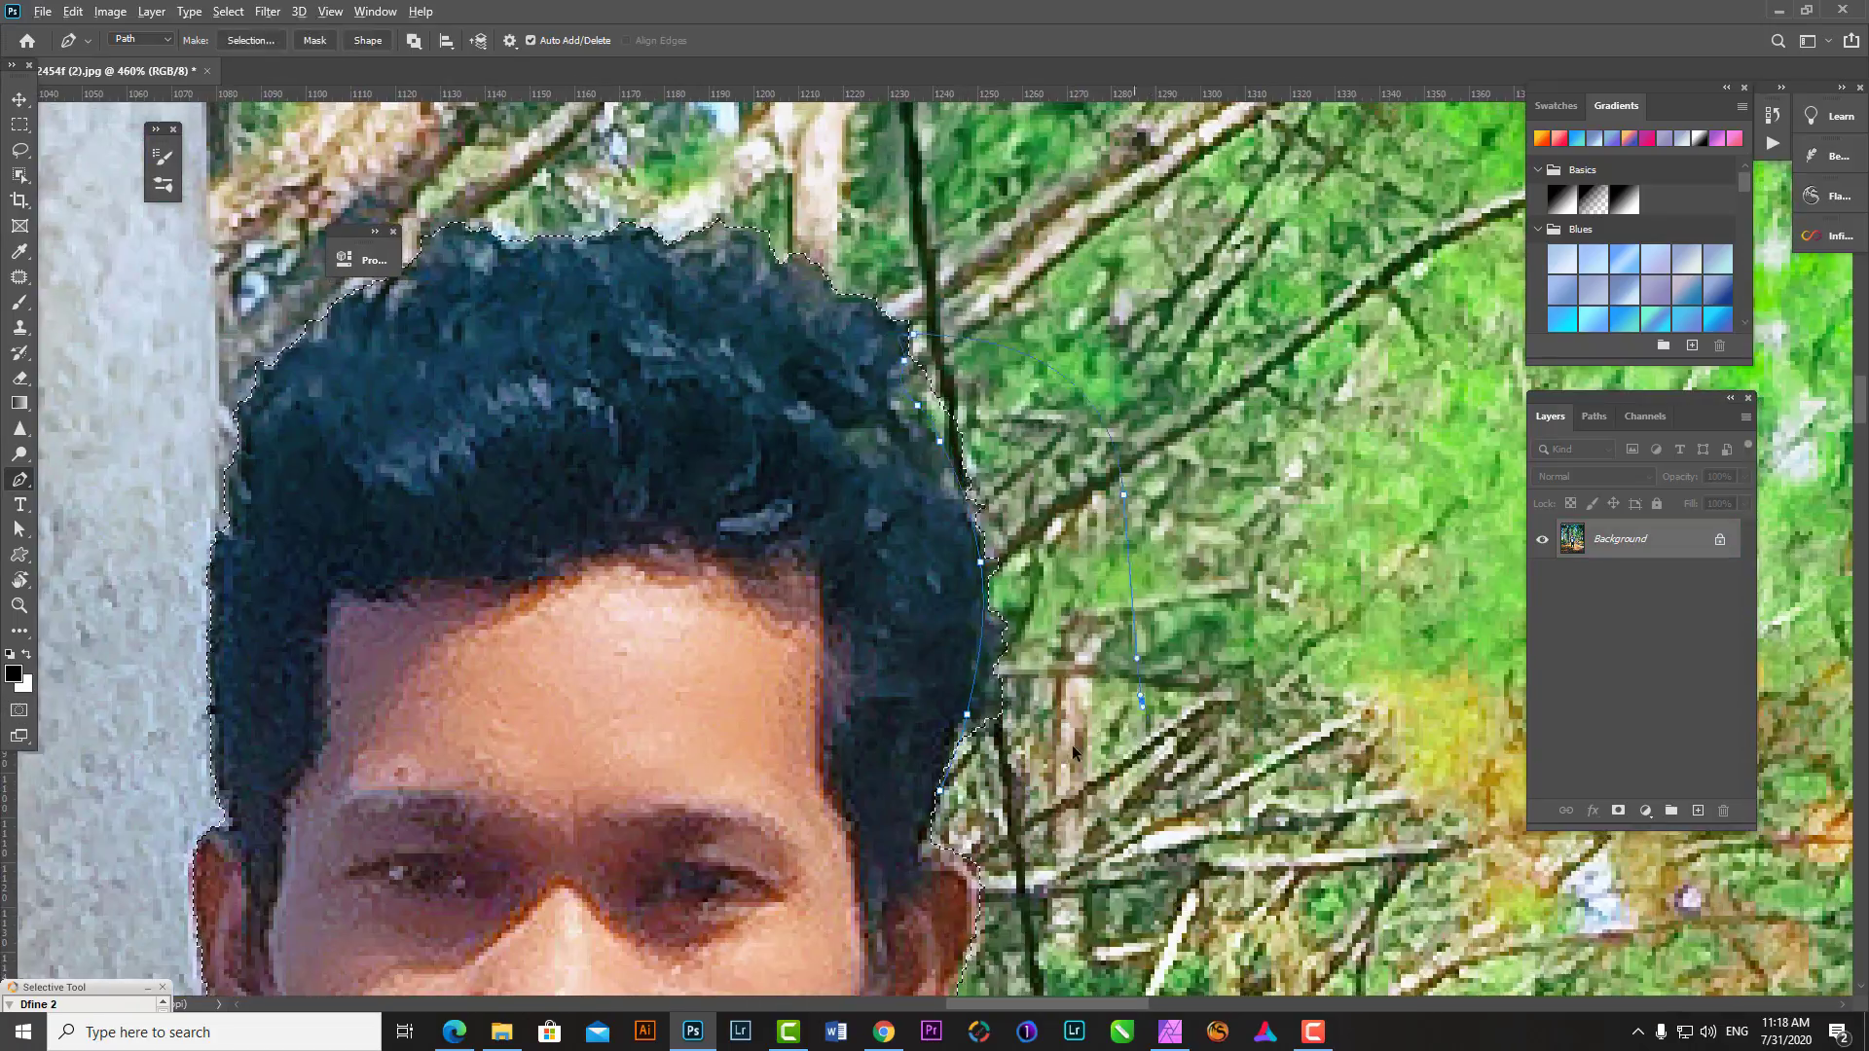
scroll(1074, 749, down, 5)
key(q)
key(q)
scroll(681, 390, down, 2)
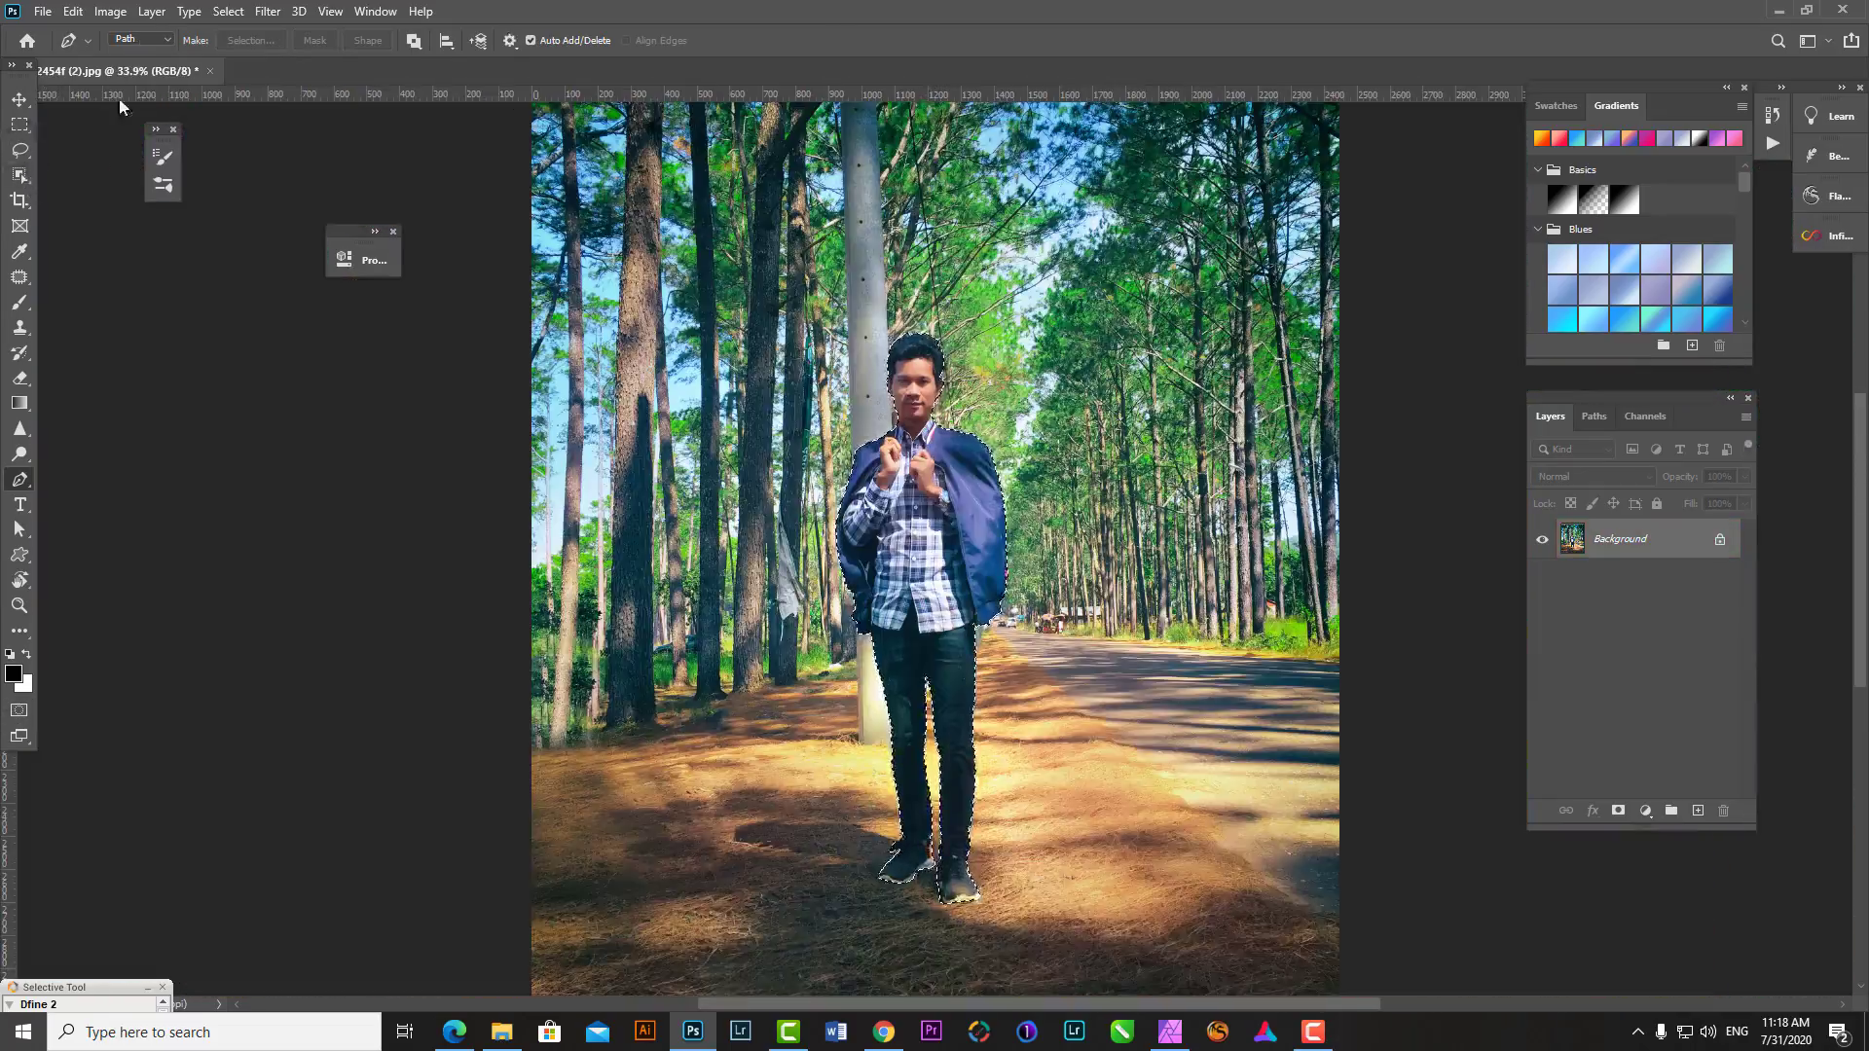
- Open Select and Mask to refine the man's selection
key(w)
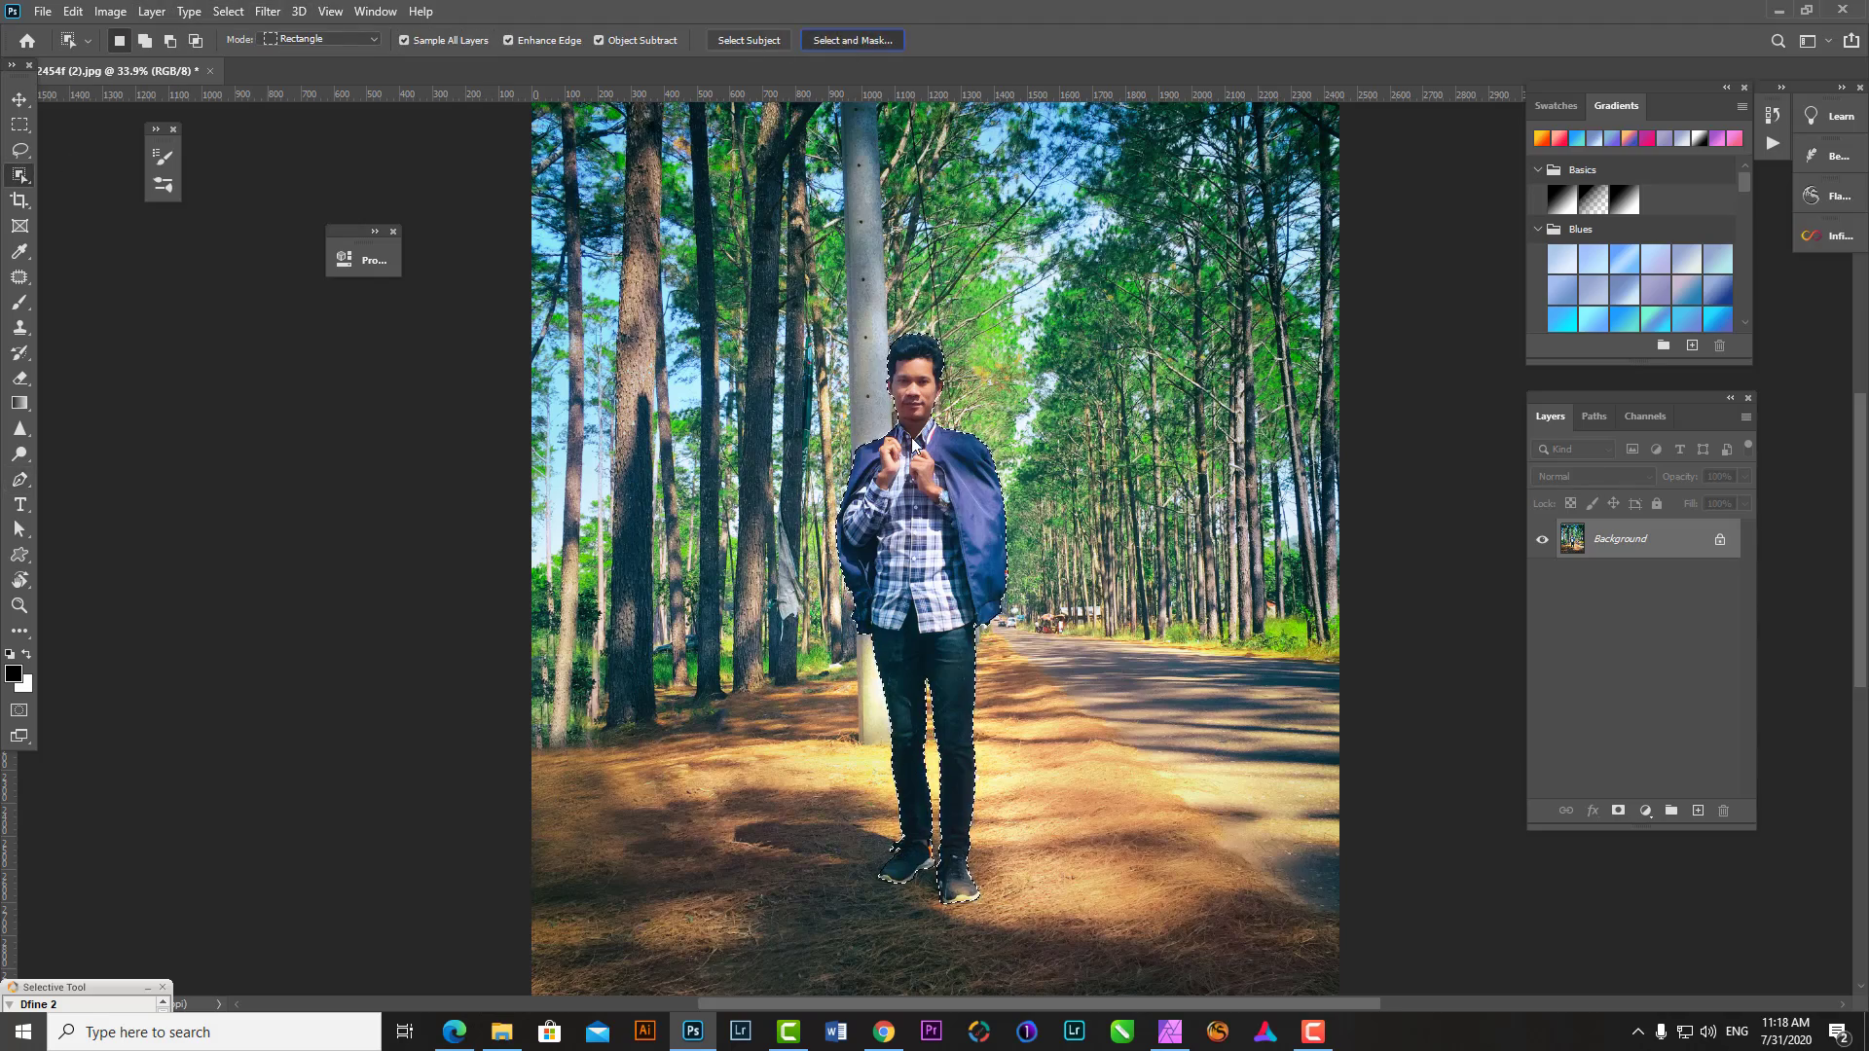
key(ctrl+alt+r)
scroll(804, 248, up, 5)
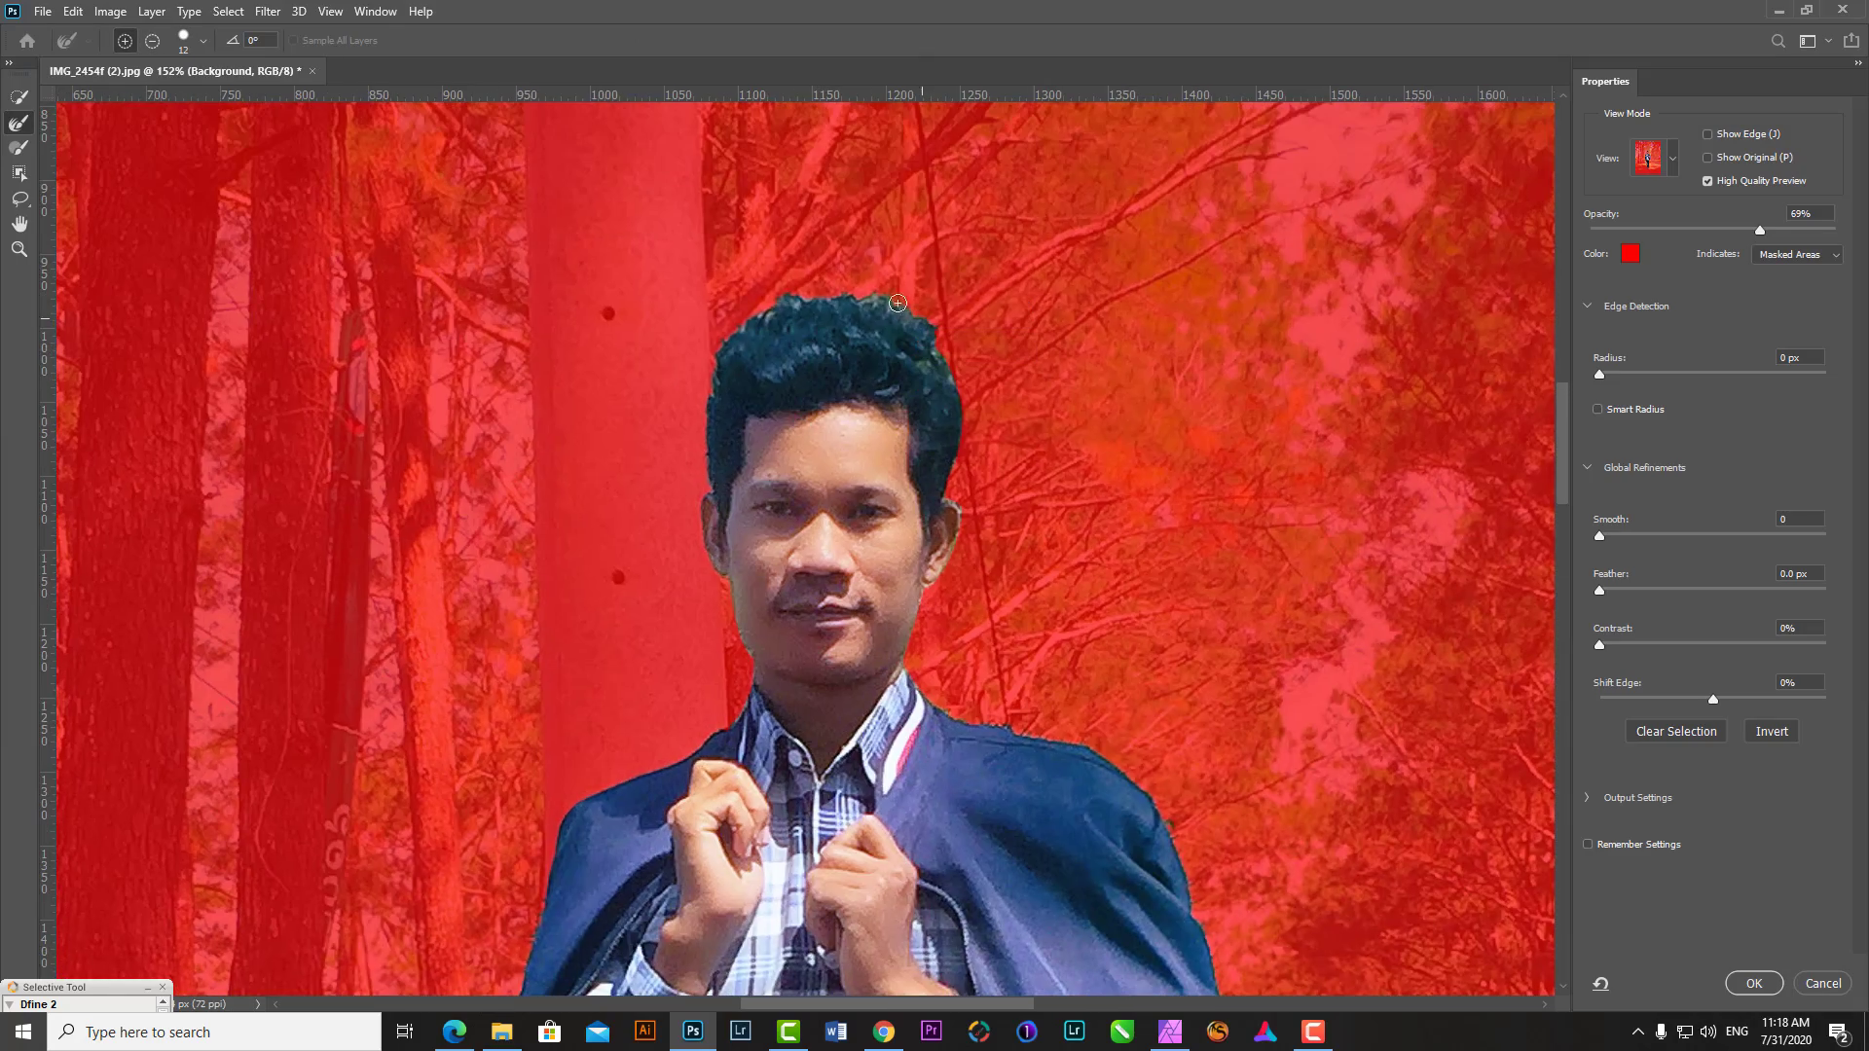
drag(926, 779, 948, 429)
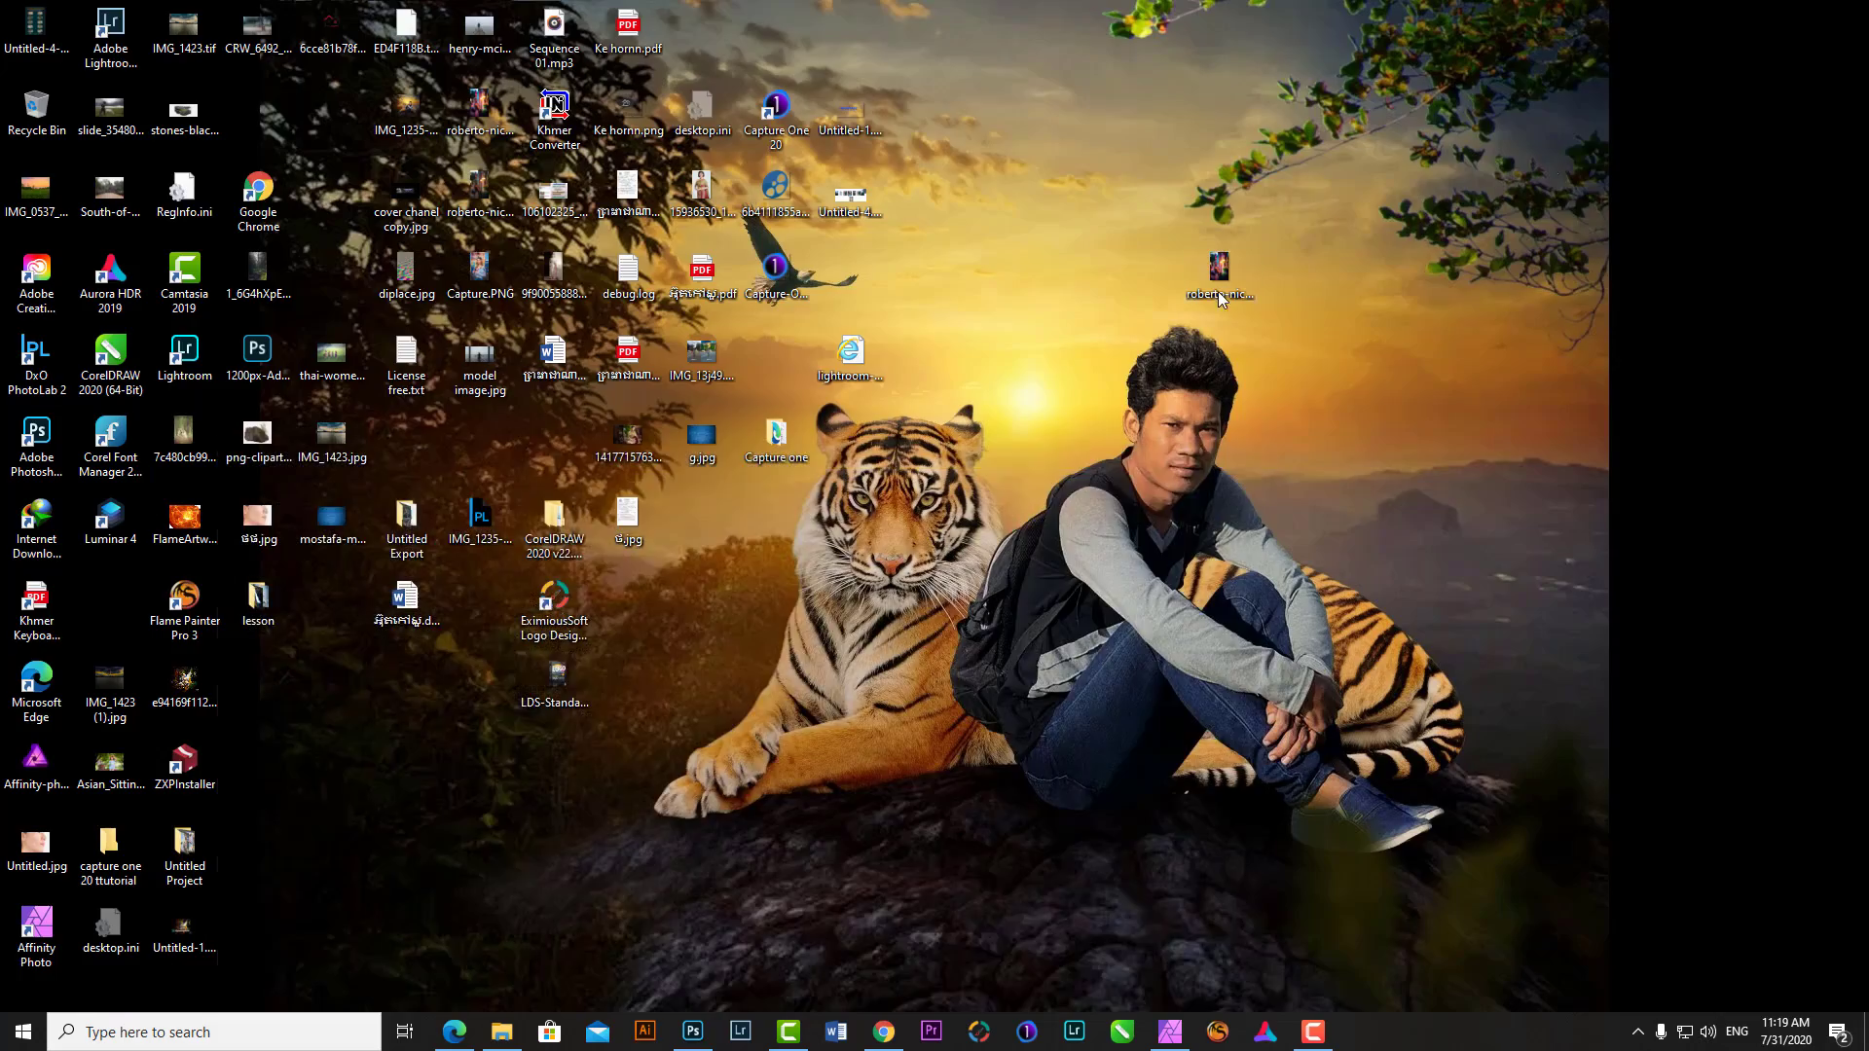
- Go to the Google image search for 'fast and furious' and open a new browser tab
click(883, 1034)
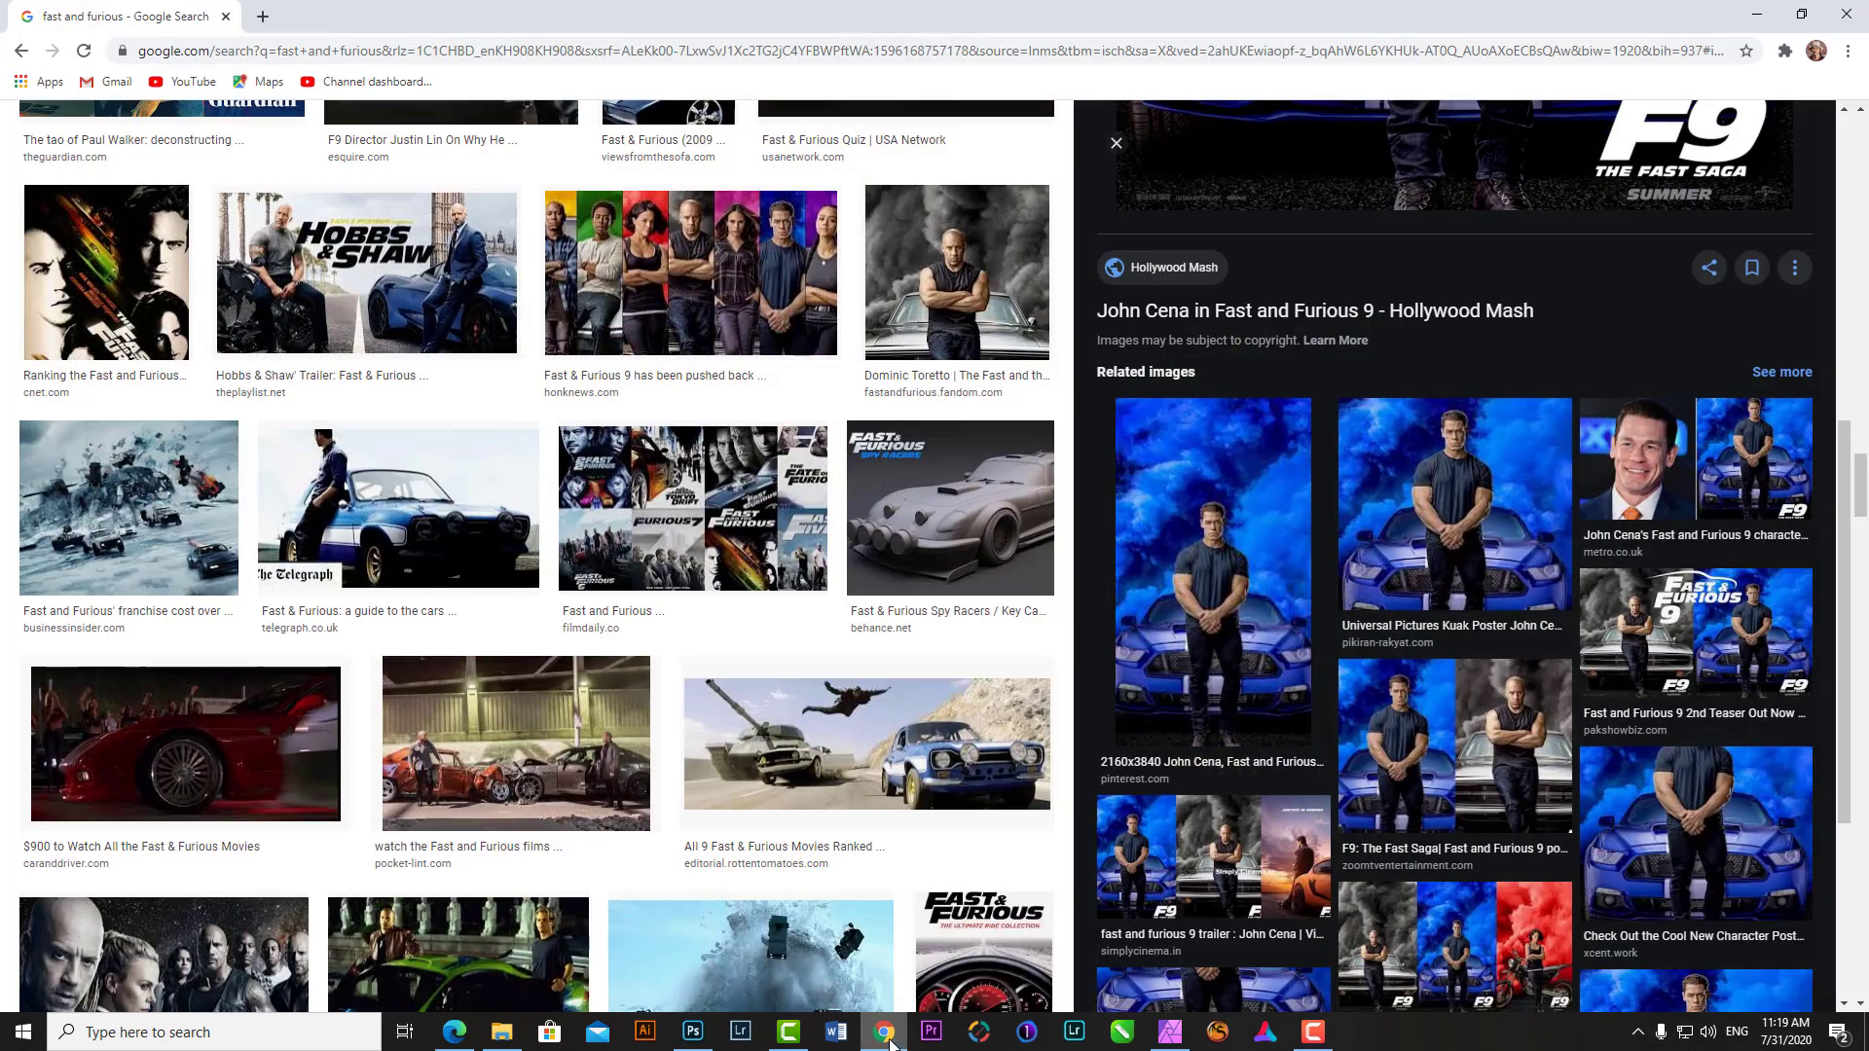
scroll(860, 541, up, 9)
scroll(861, 541, up, 5)
click(496, 16)
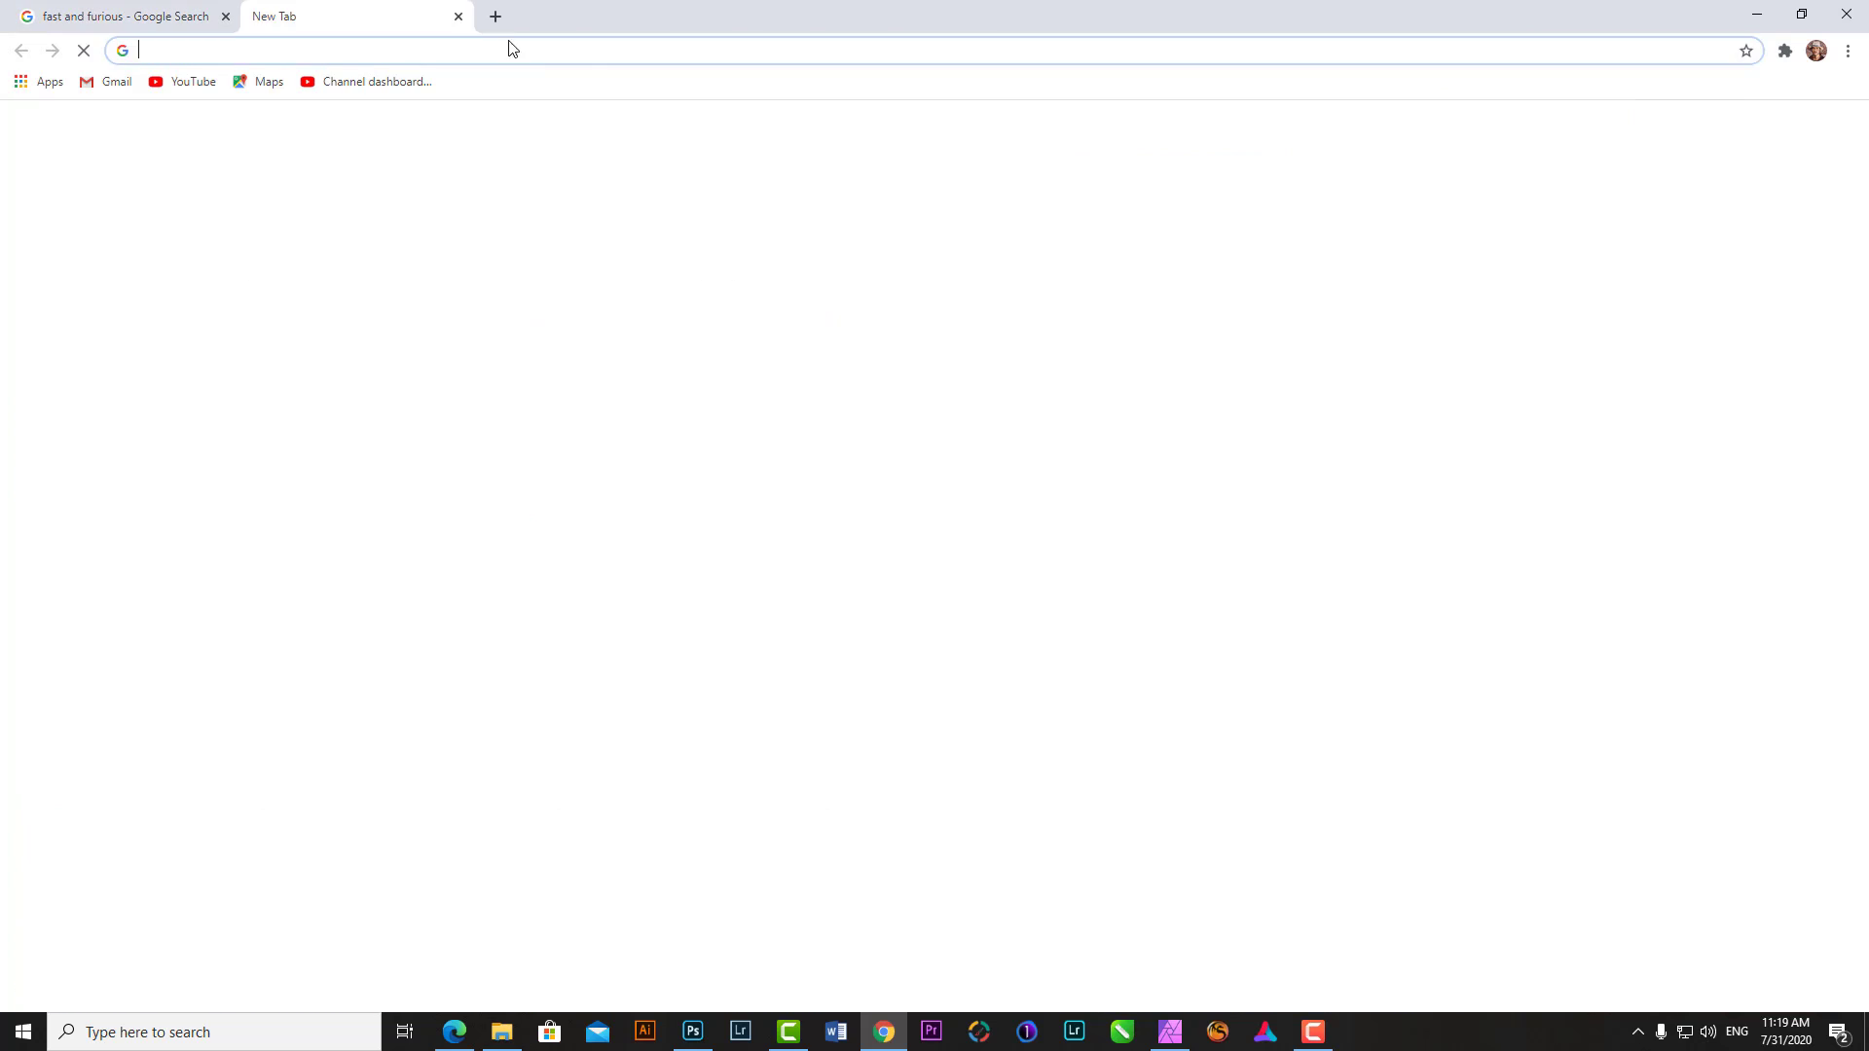
- Drag the blue Audi Pexels stock photo from Affinity Photo's Stock panel onto the canvas
click(1173, 1034)
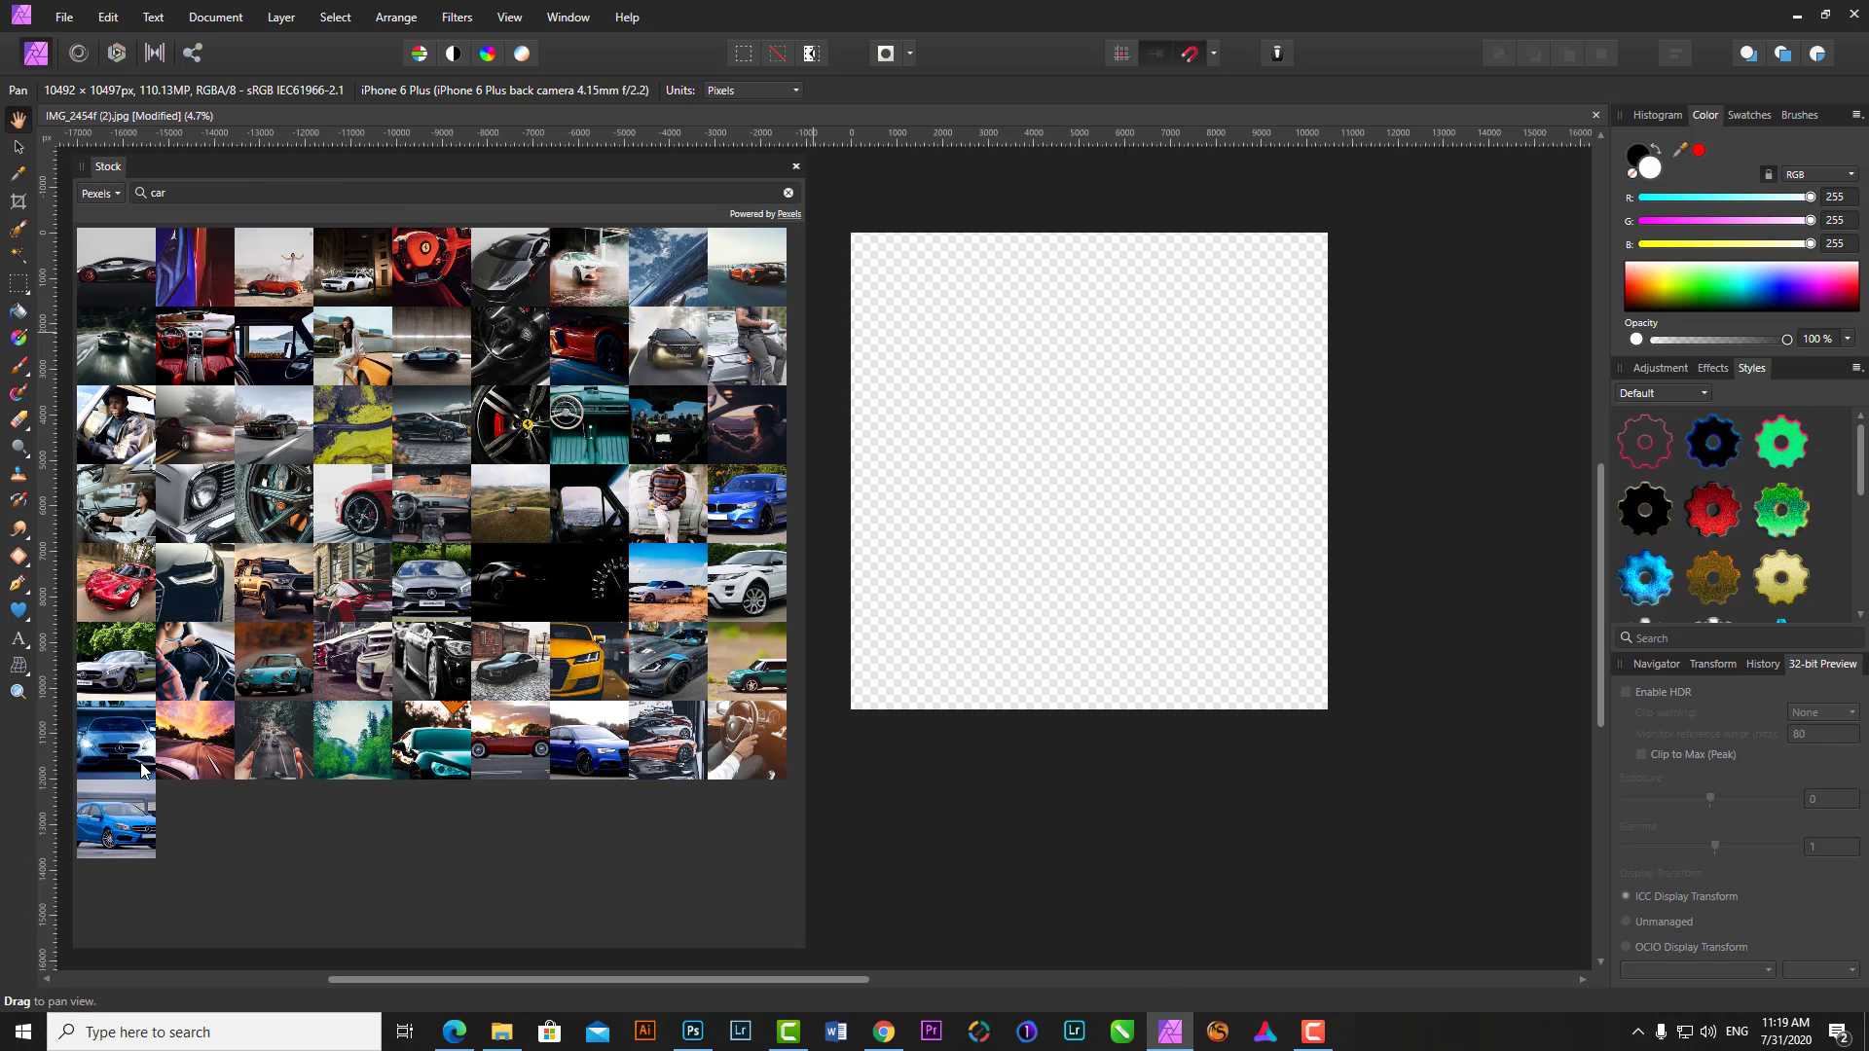
drag(133, 776, 478, 660)
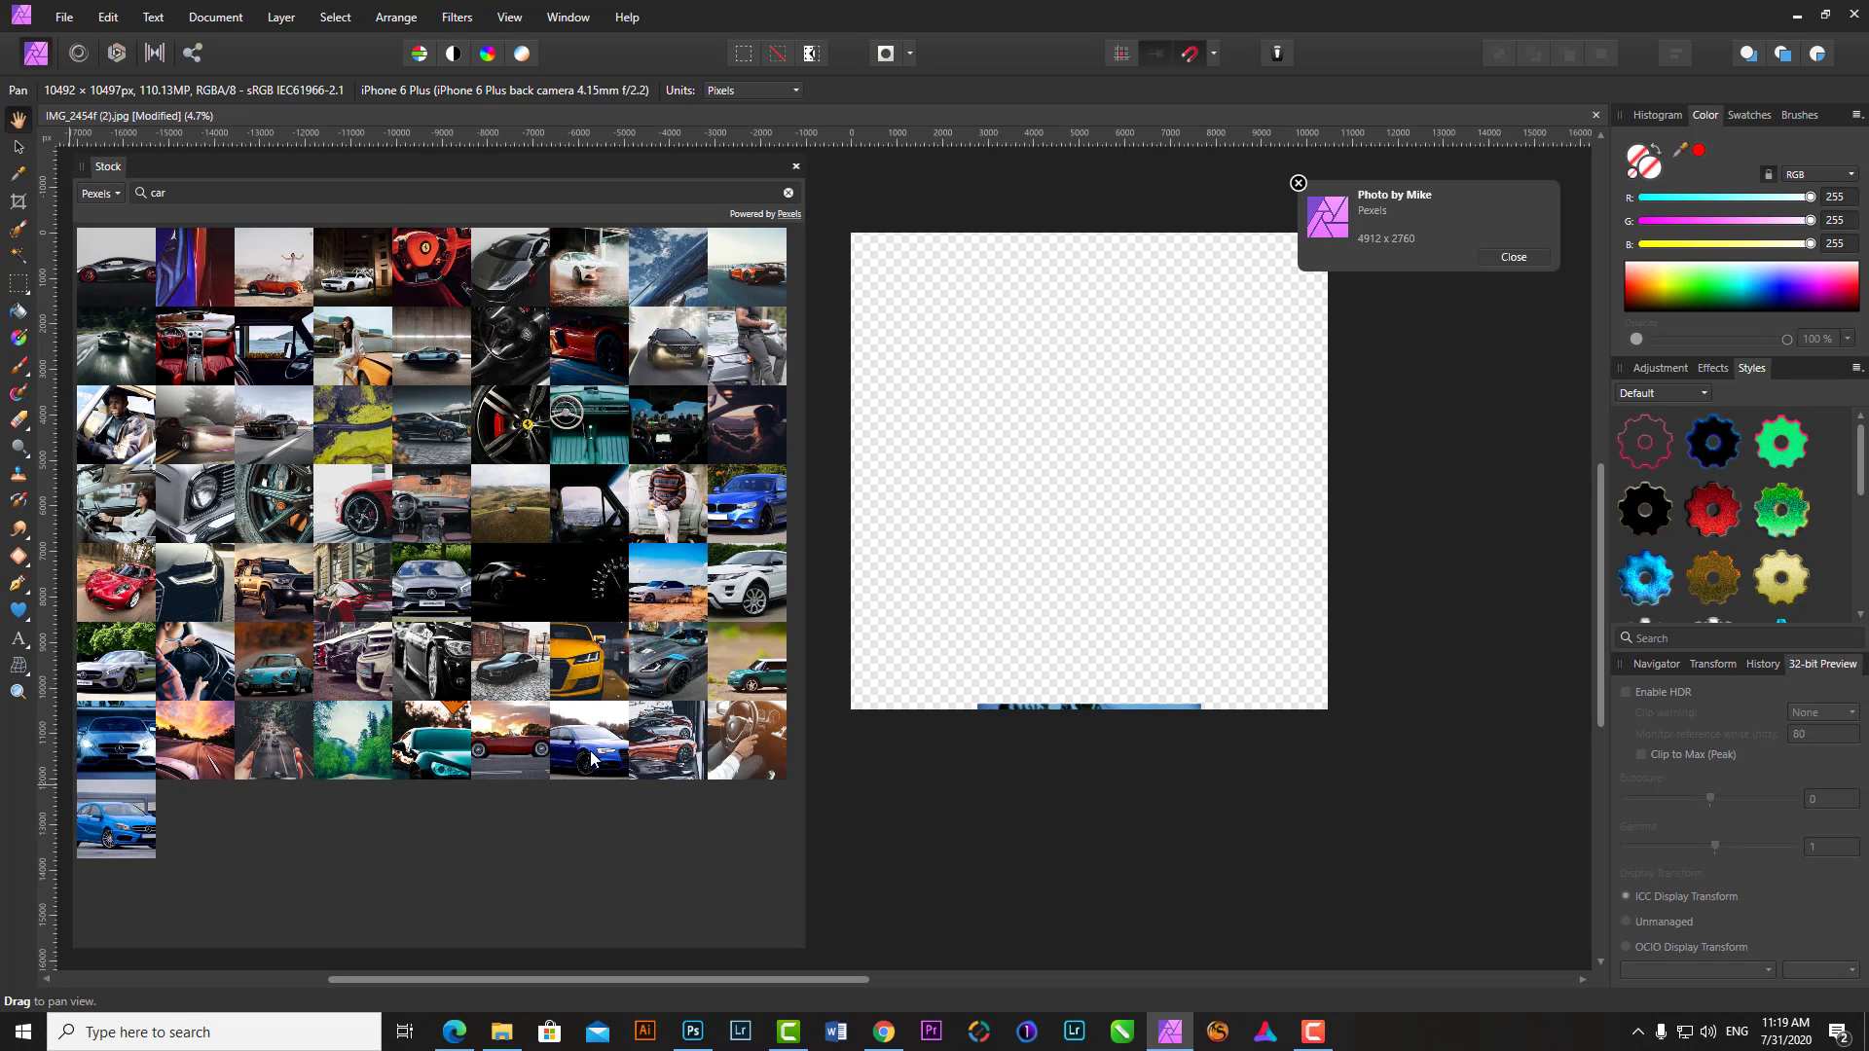
drag(591, 757, 1117, 587)
mouse_move(1113, 473)
mouse_down()
mouse_move(1339, 890)
mouse_move(690, 1040)
mouse_move(1115, 476)
mouse_up()
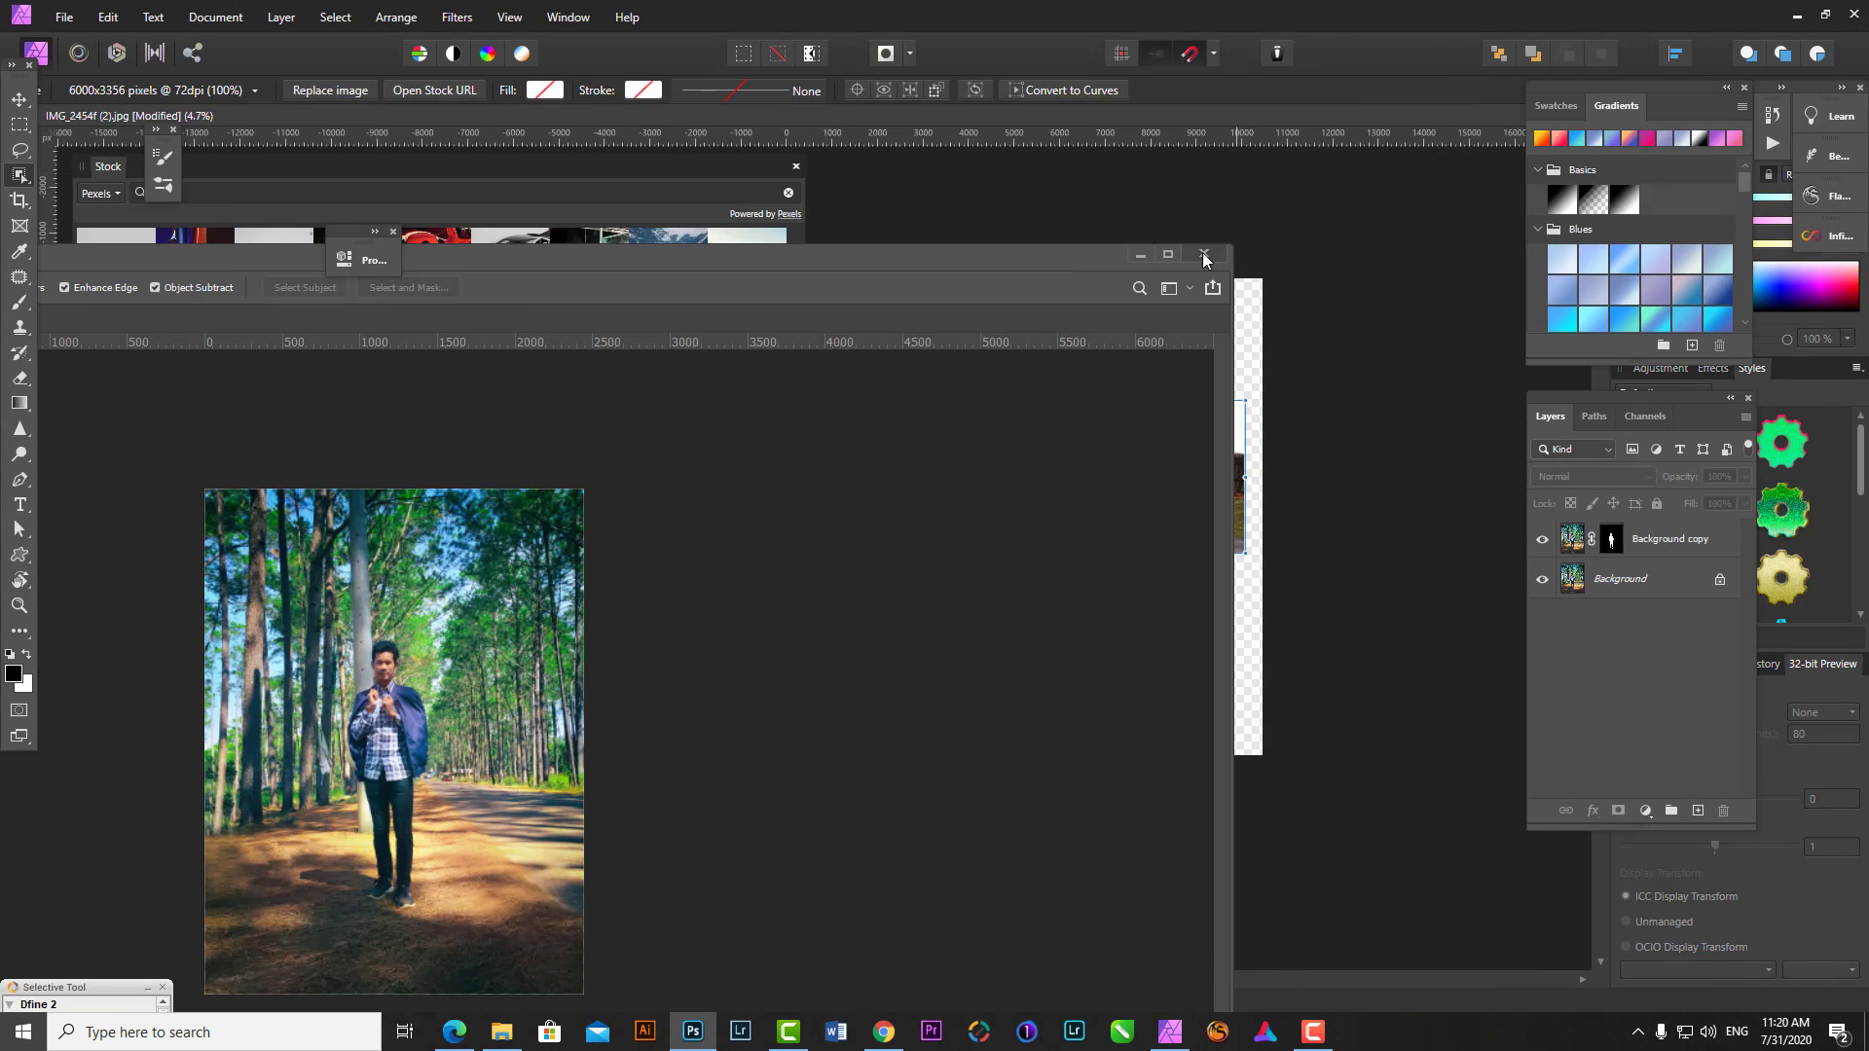
- Cancel quitting Photoshop and hide the cut-out man's Background copy layer
click(1204, 255)
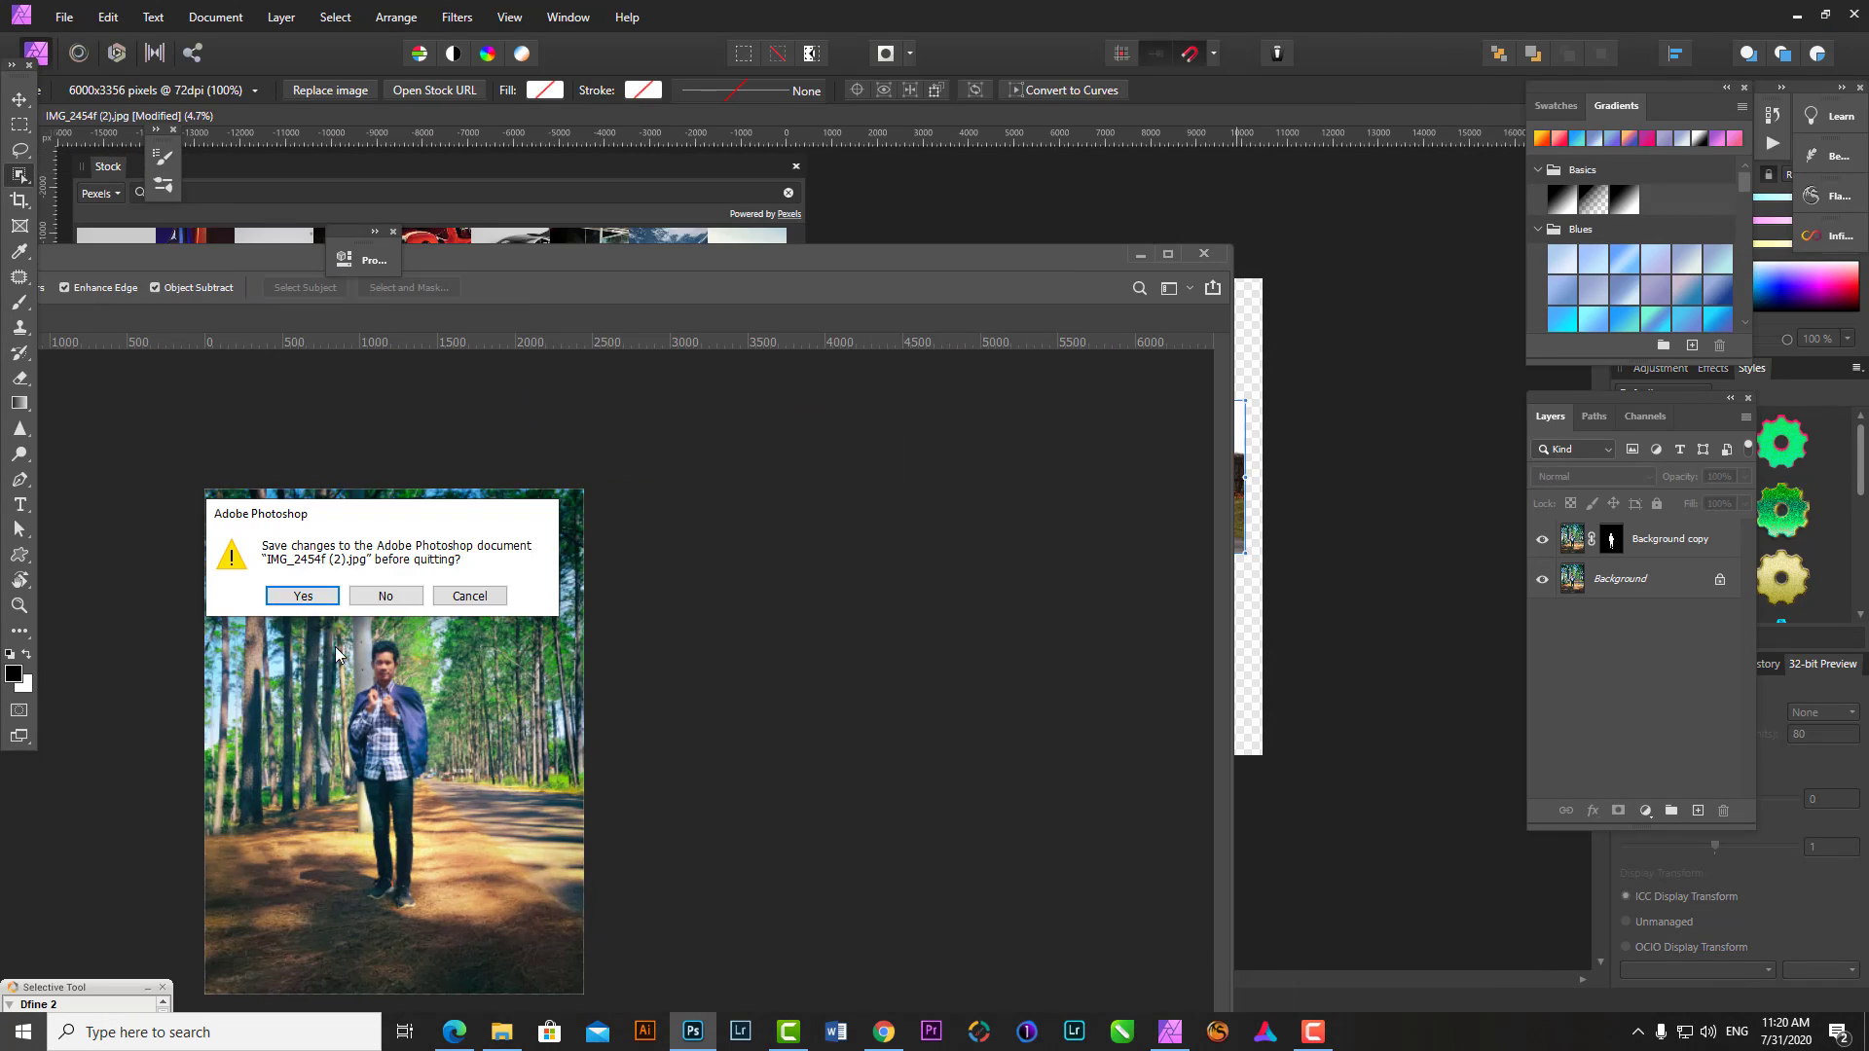
click(470, 596)
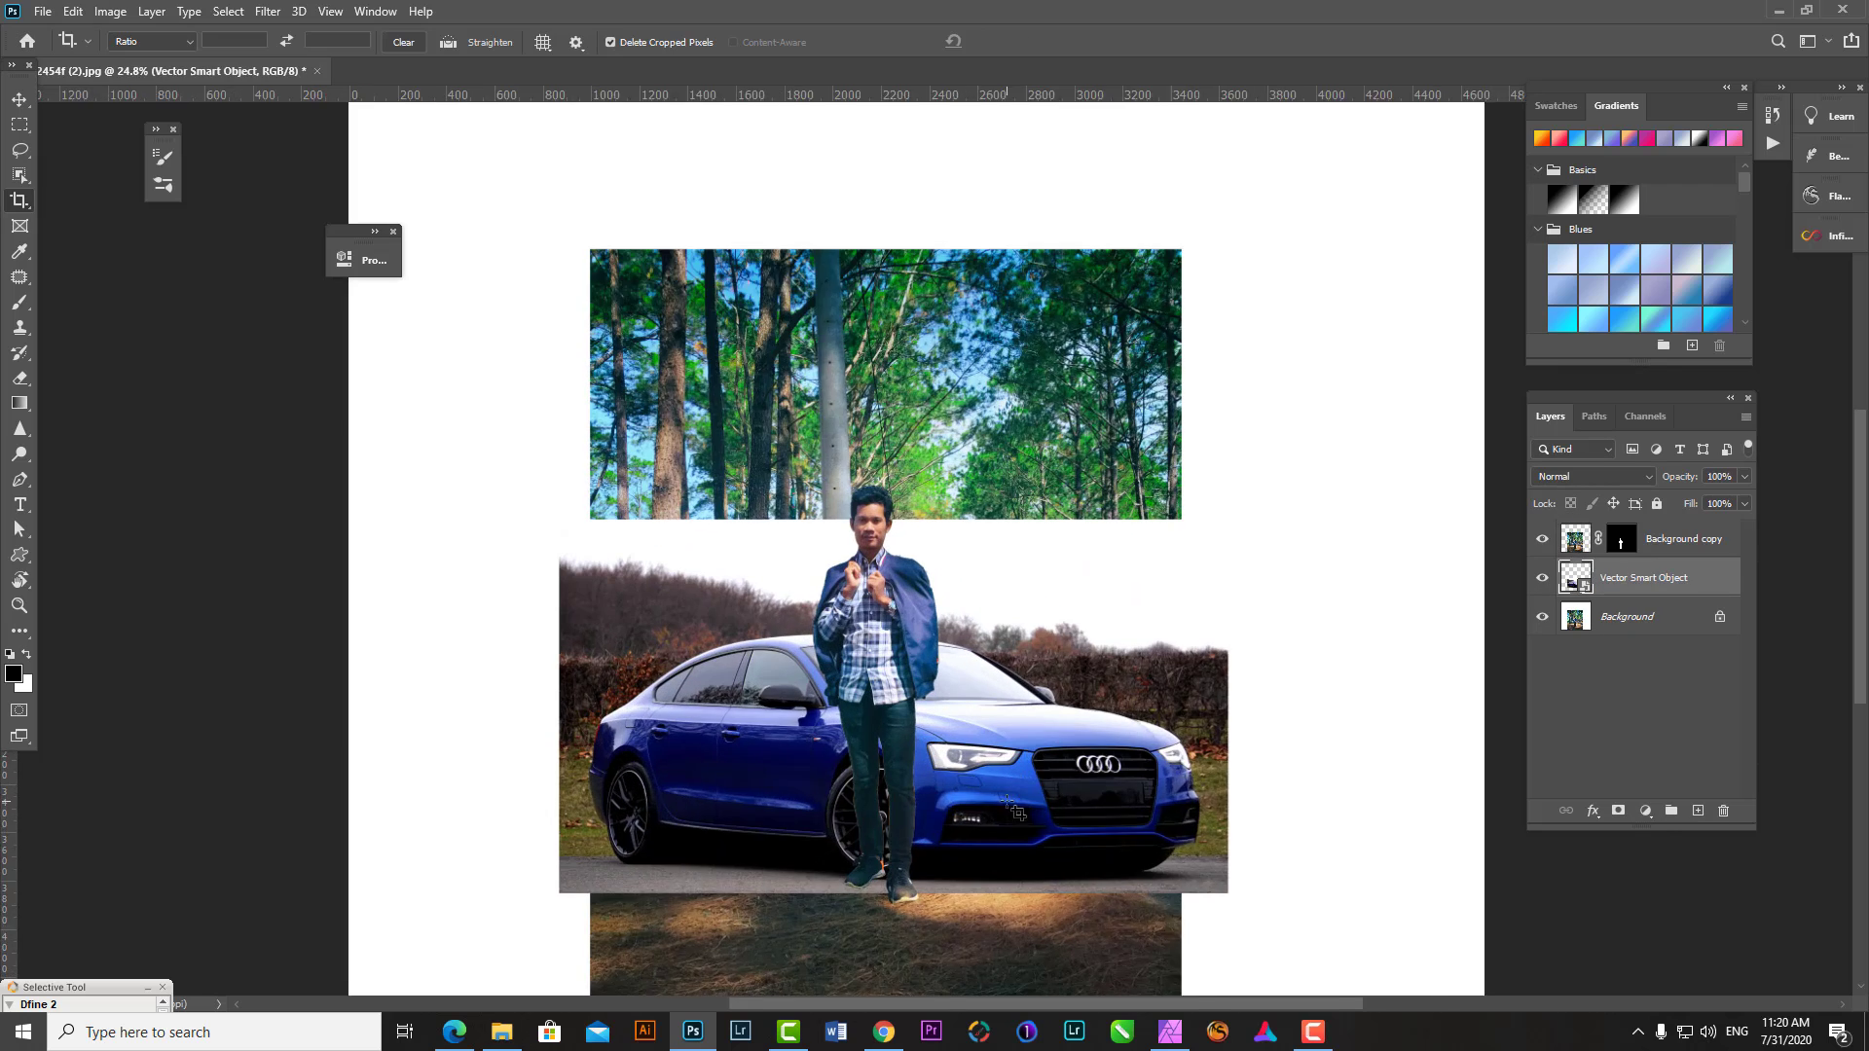
scroll(1015, 811, up, 1)
drag(1016, 811, 1017, 628)
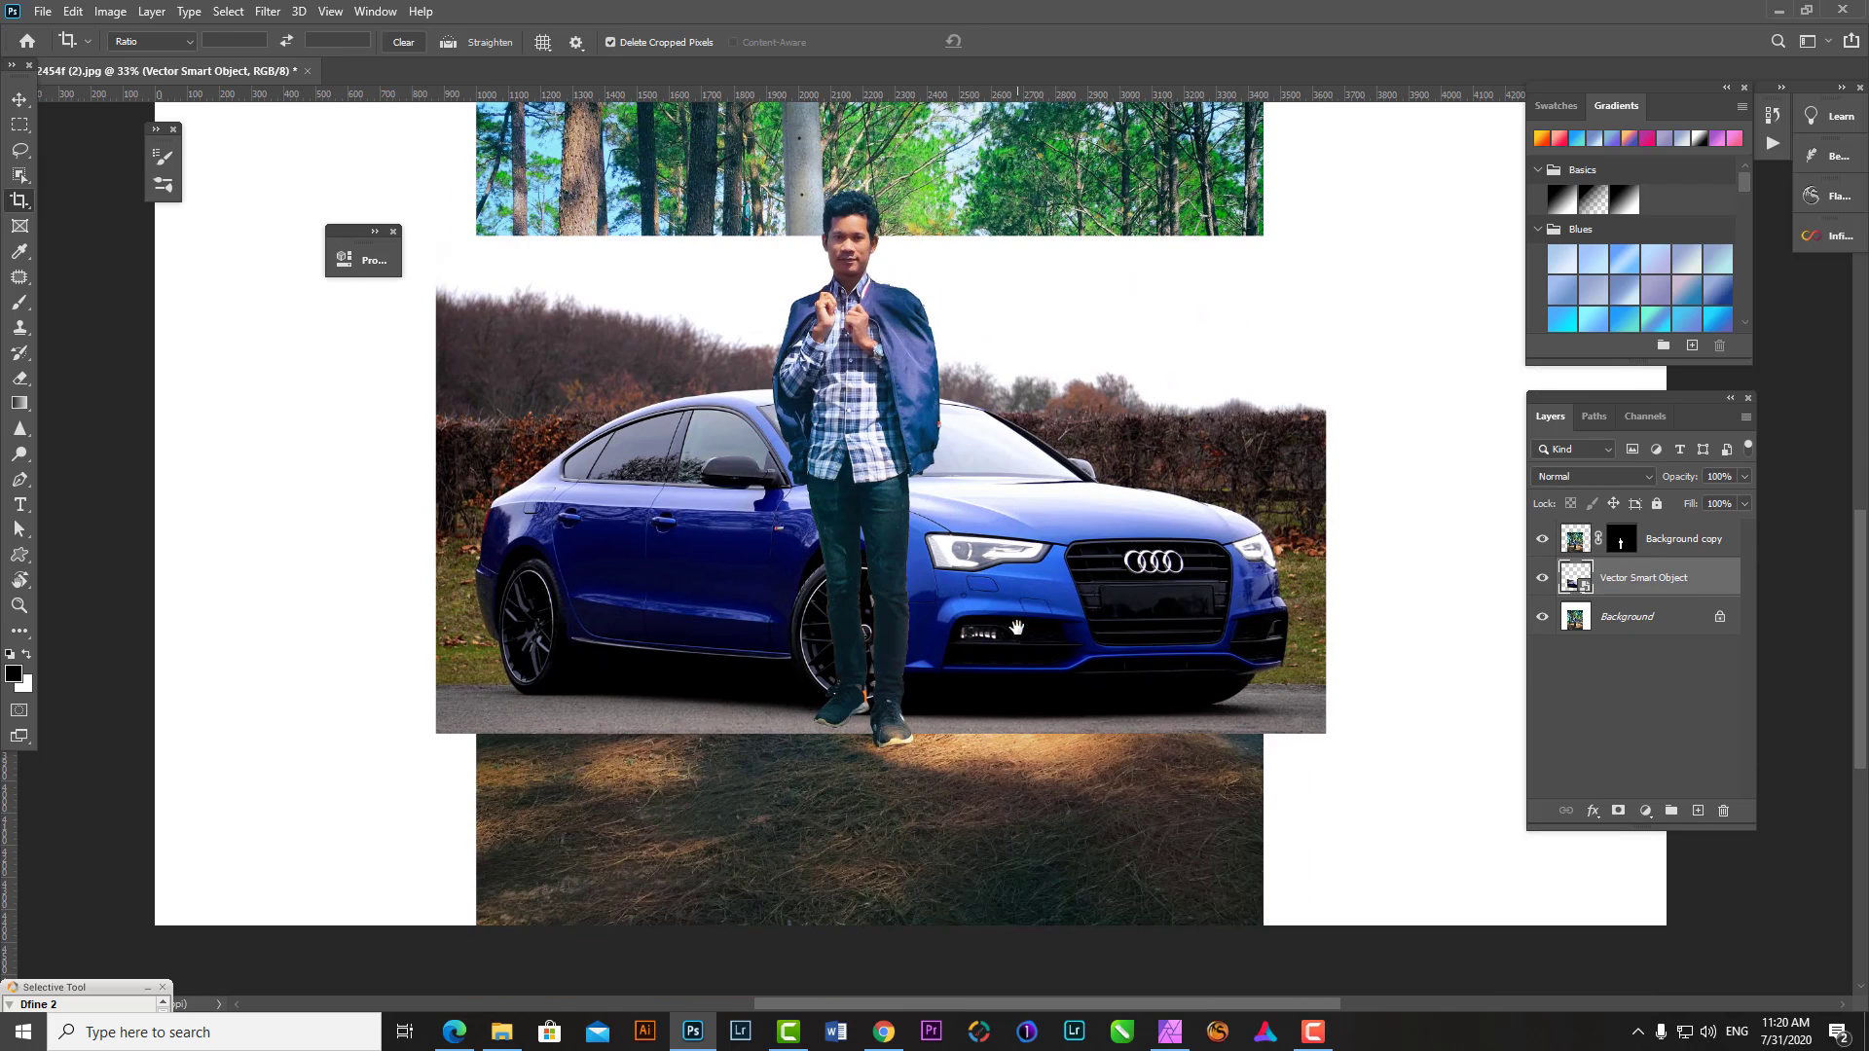
click(1544, 540)
- Preview the car selection in Quick Mask and bring the front grille into view
click(16, 176)
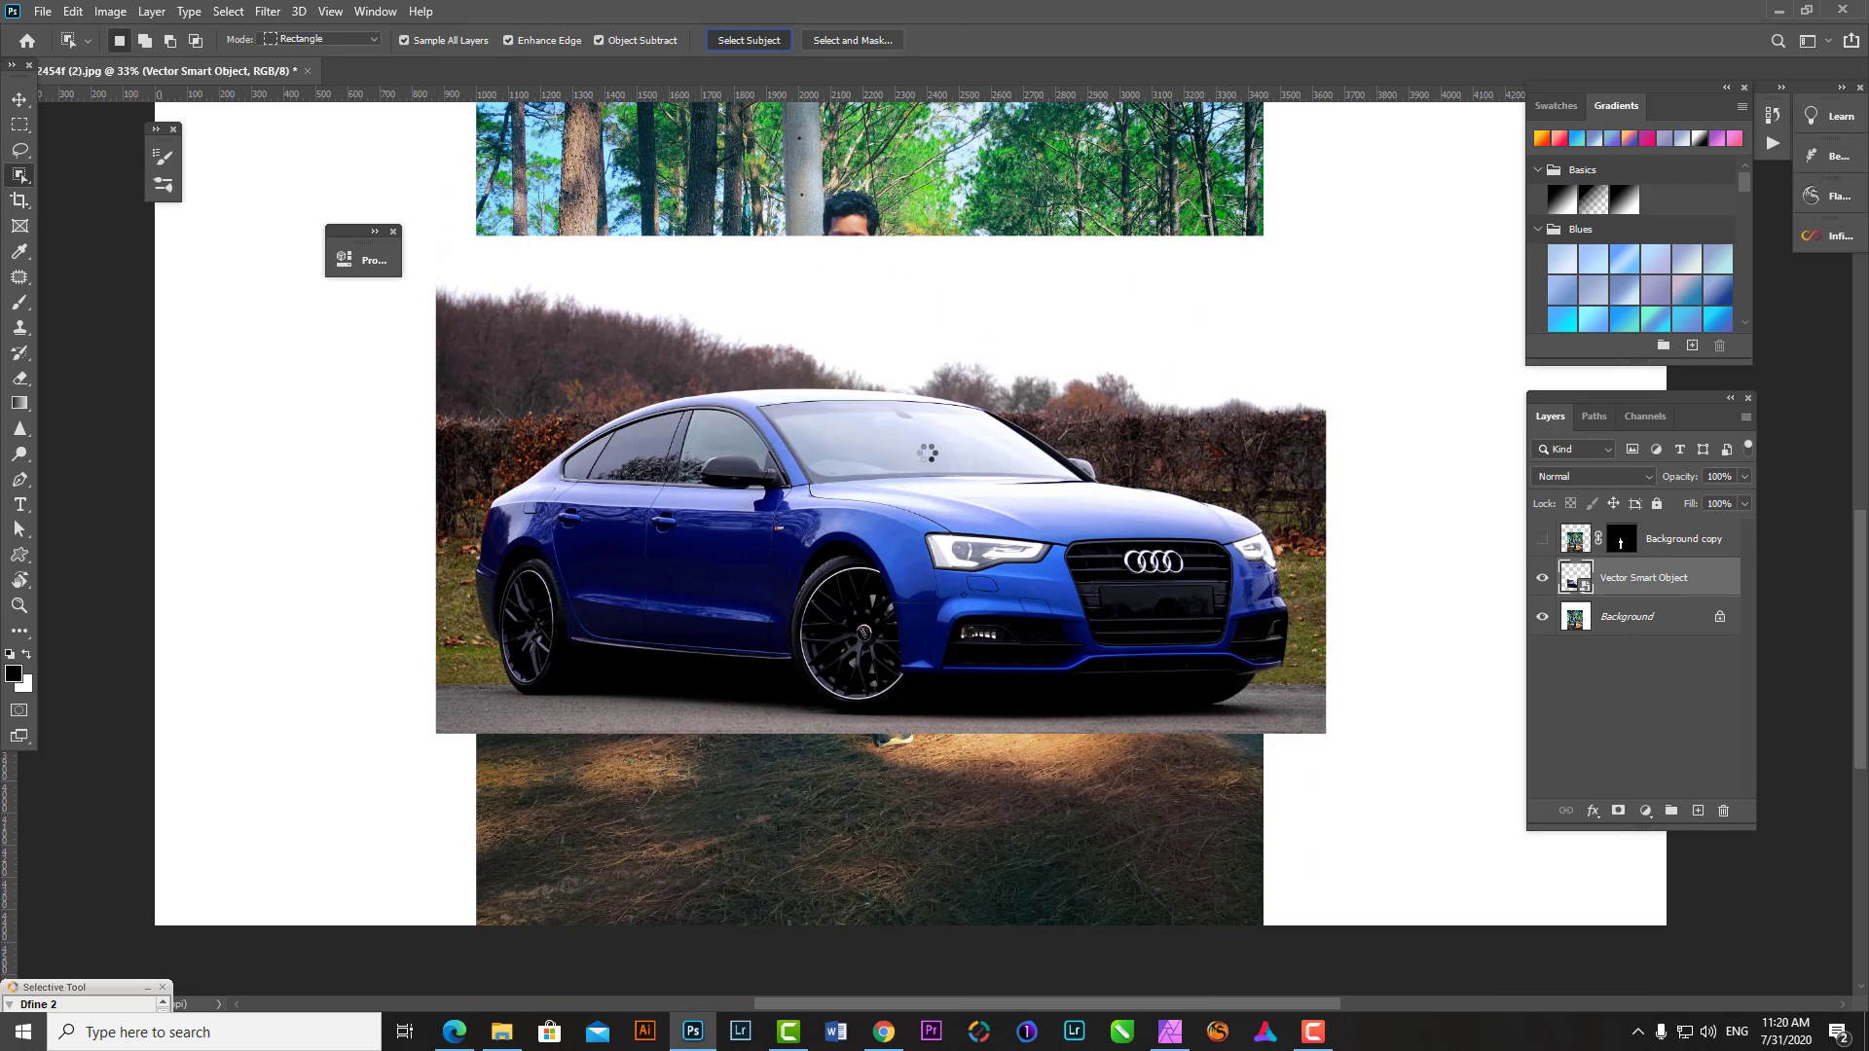
key(q)
key(q)
scroll(993, 425, up, 4)
key(p)
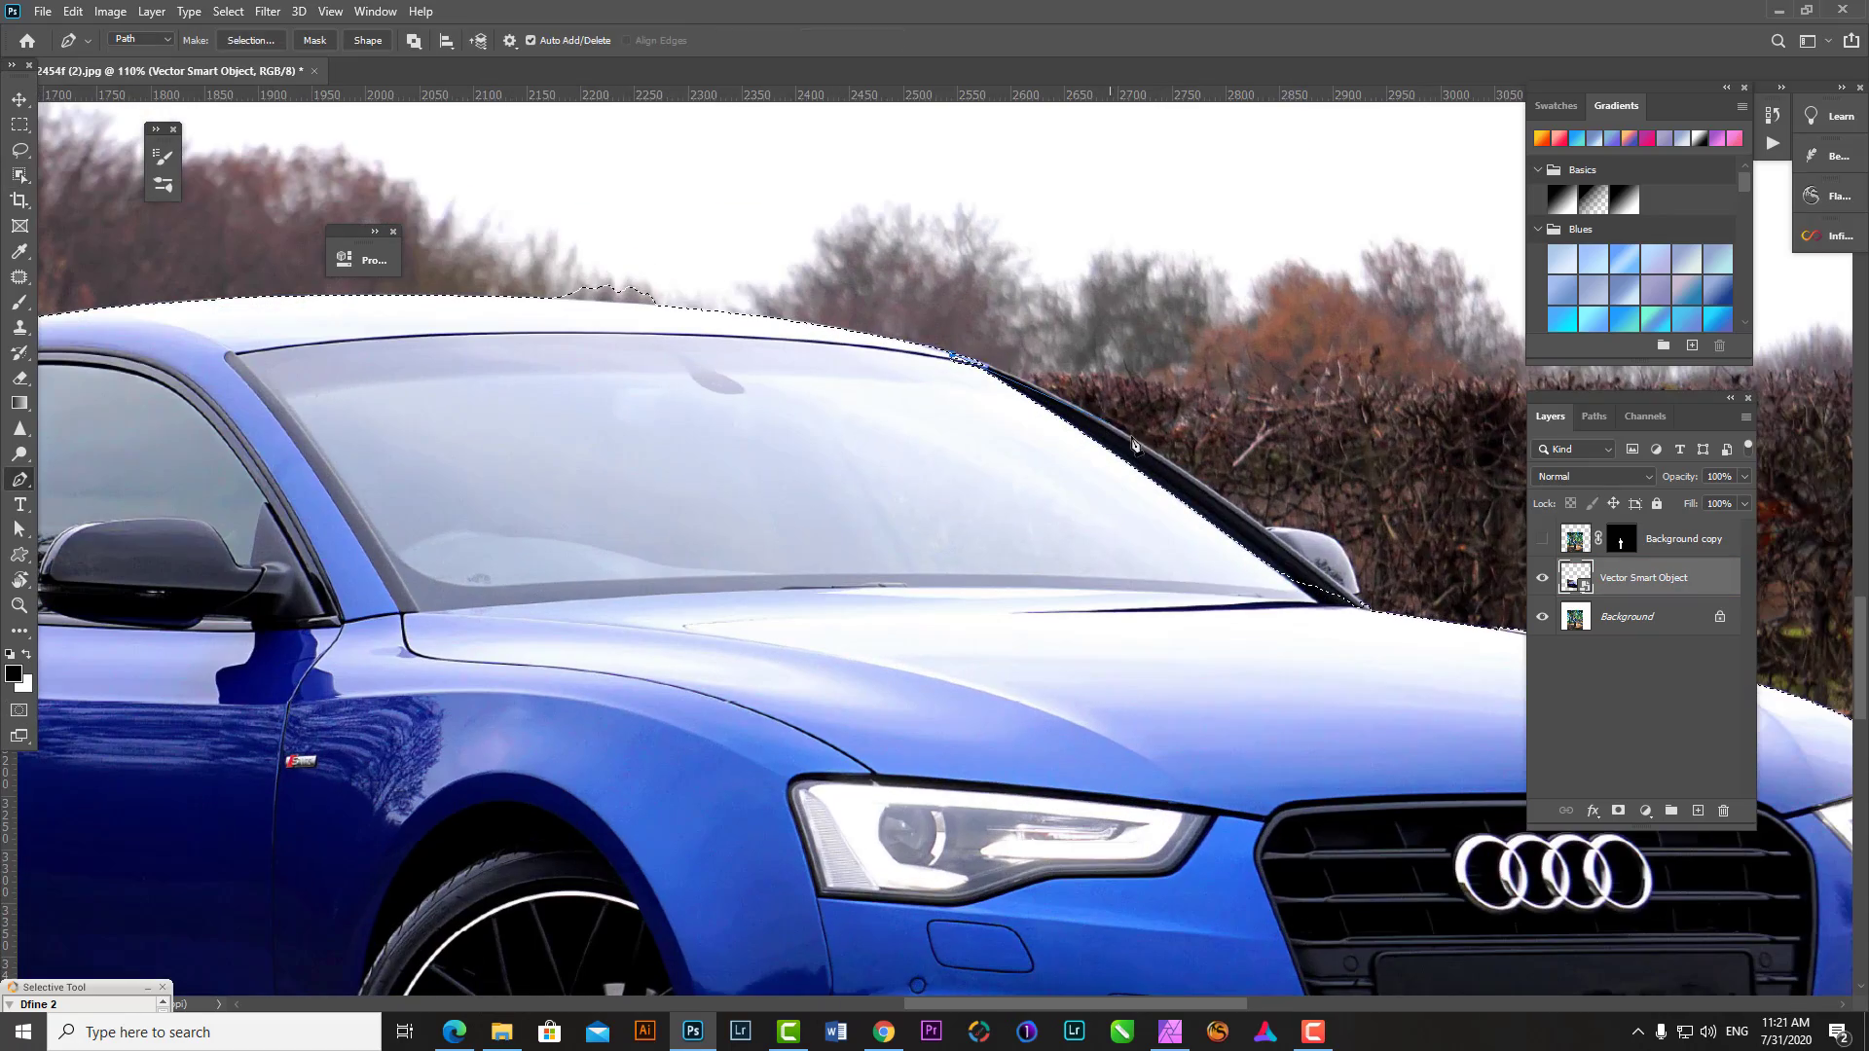
drag(1365, 611, 976, 433)
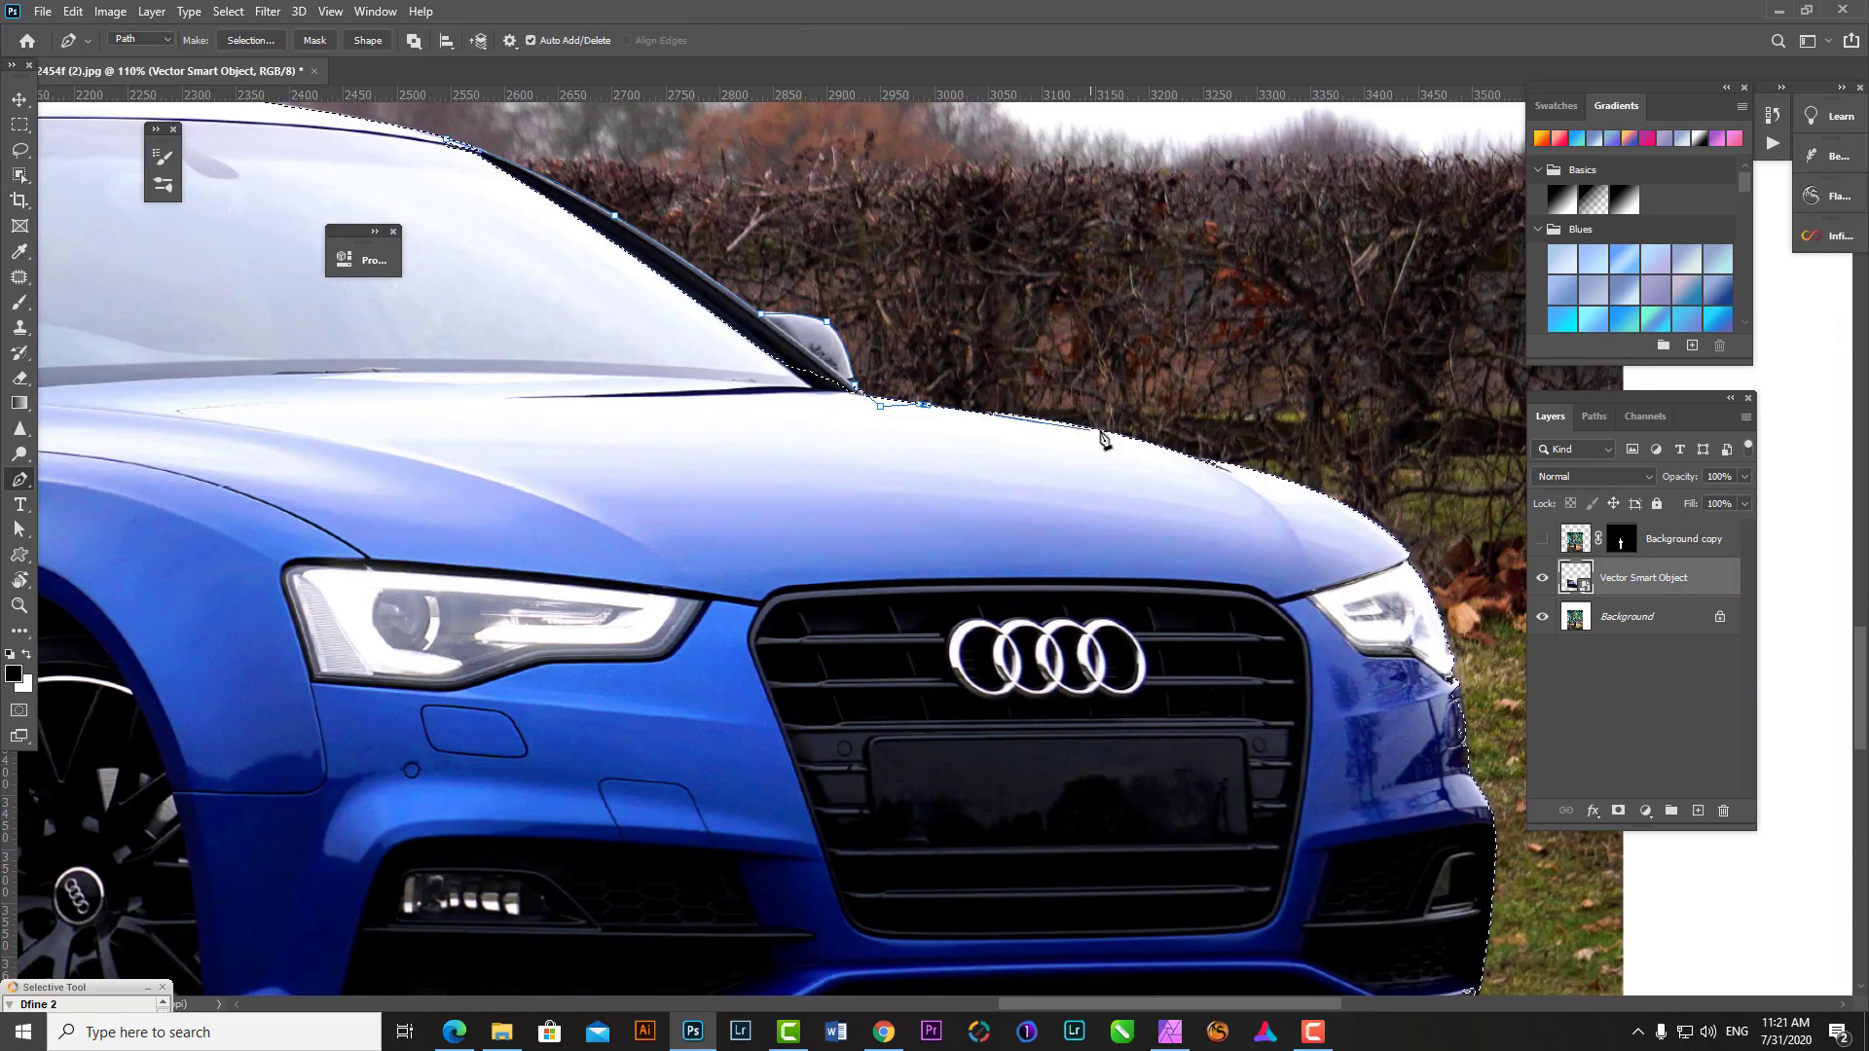
scroll(788, 495, down, 5)
scroll(658, 329, up, 5)
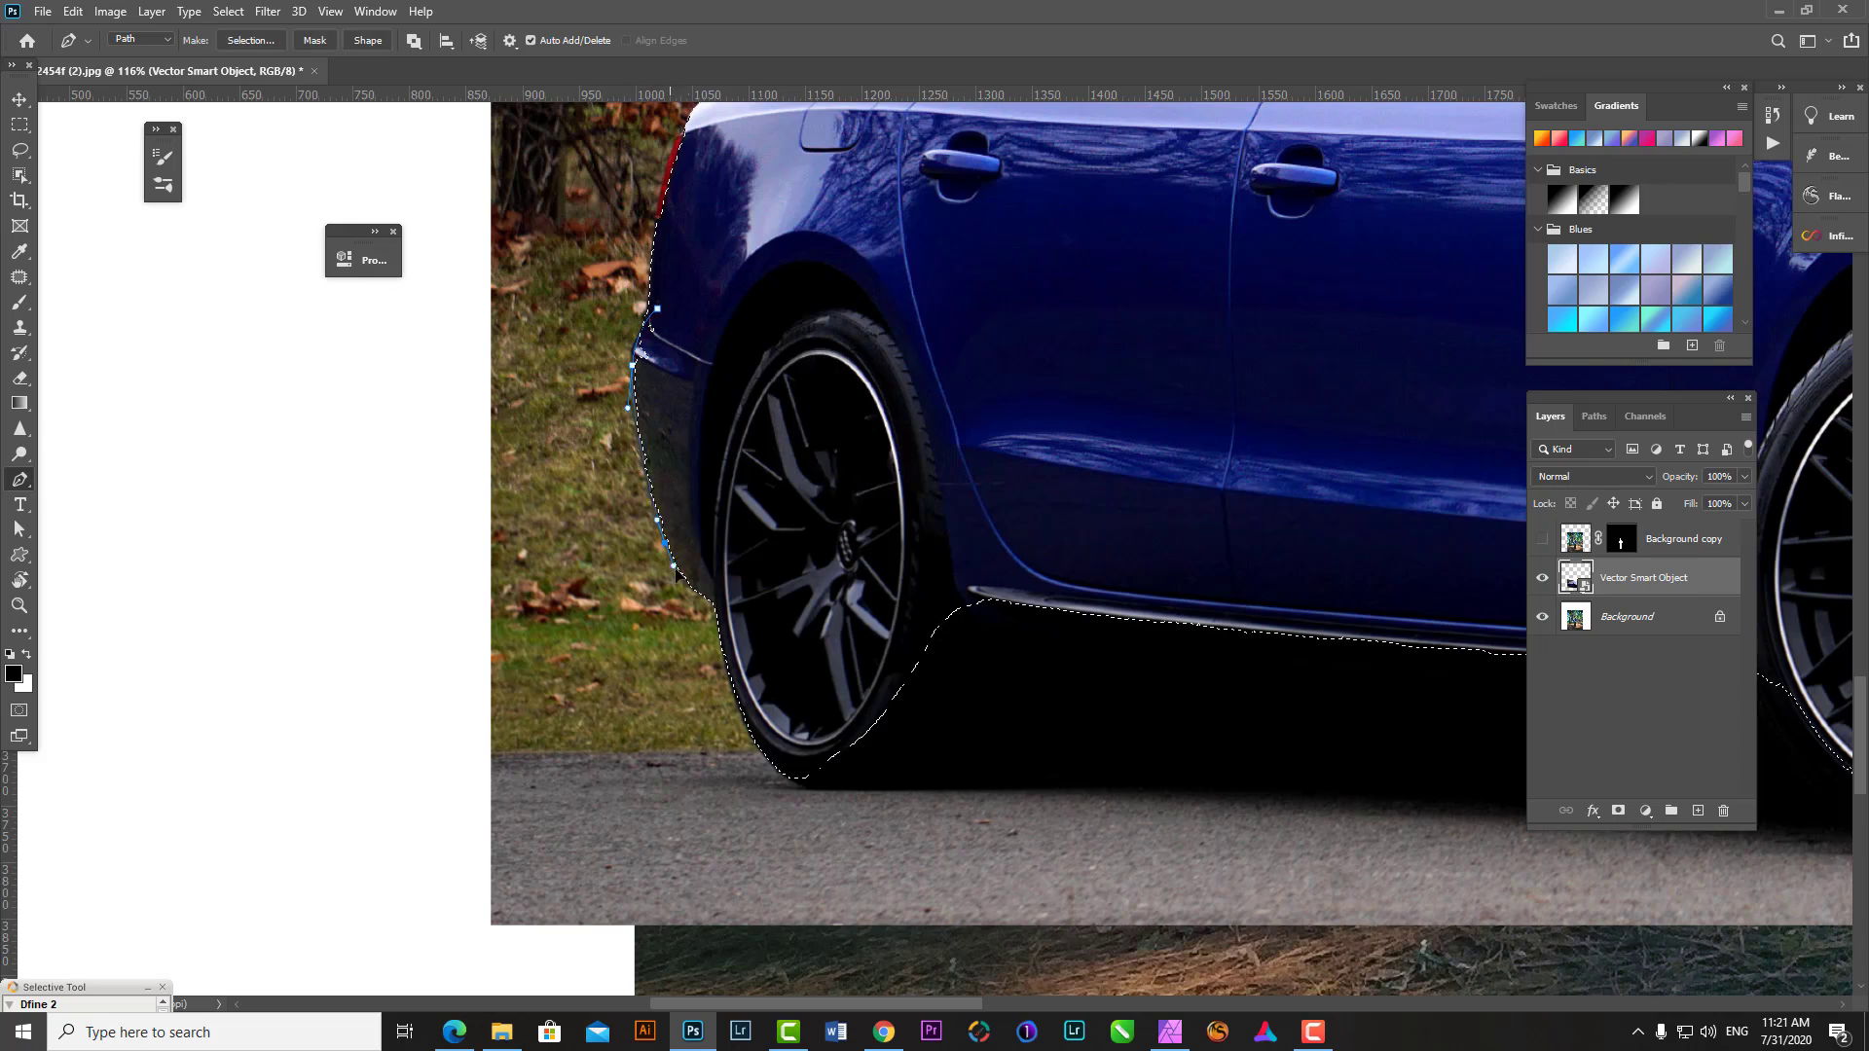
scroll(740, 526, up, 3)
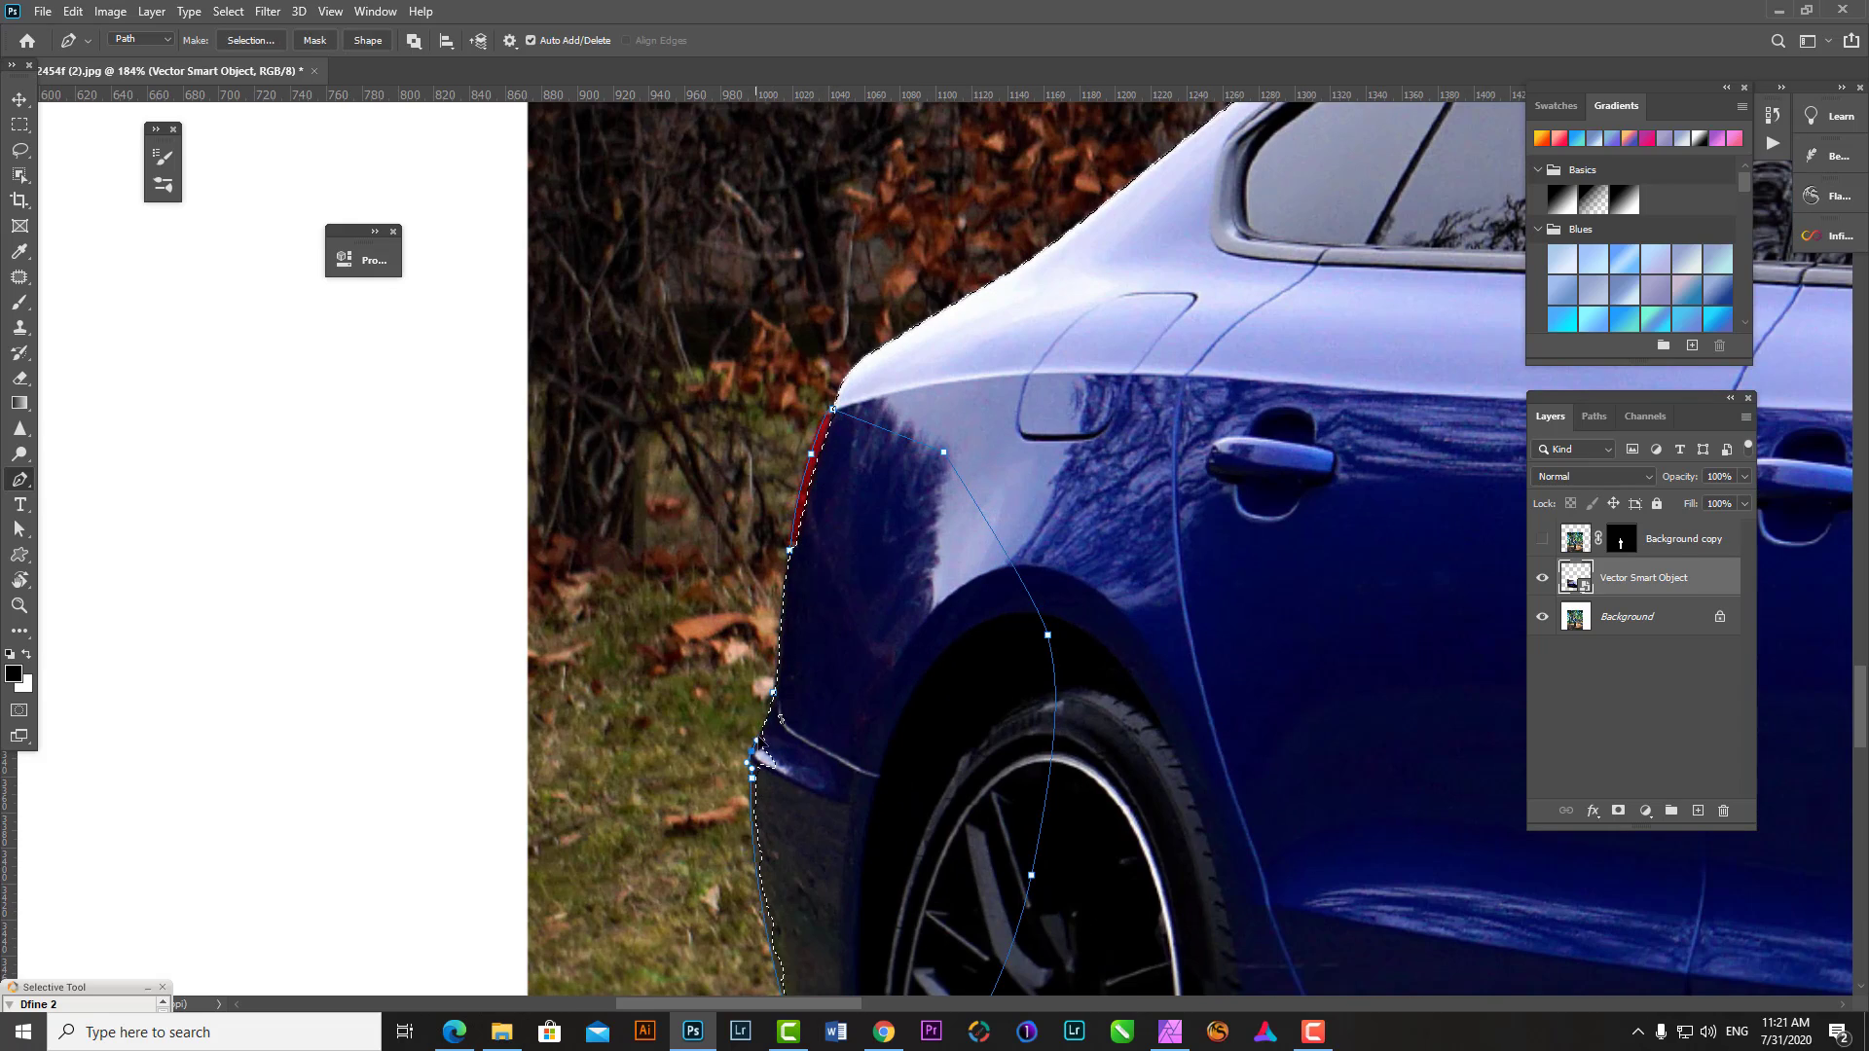
scroll(537, 689, down, 8)
scroll(1339, 551, up, 3)
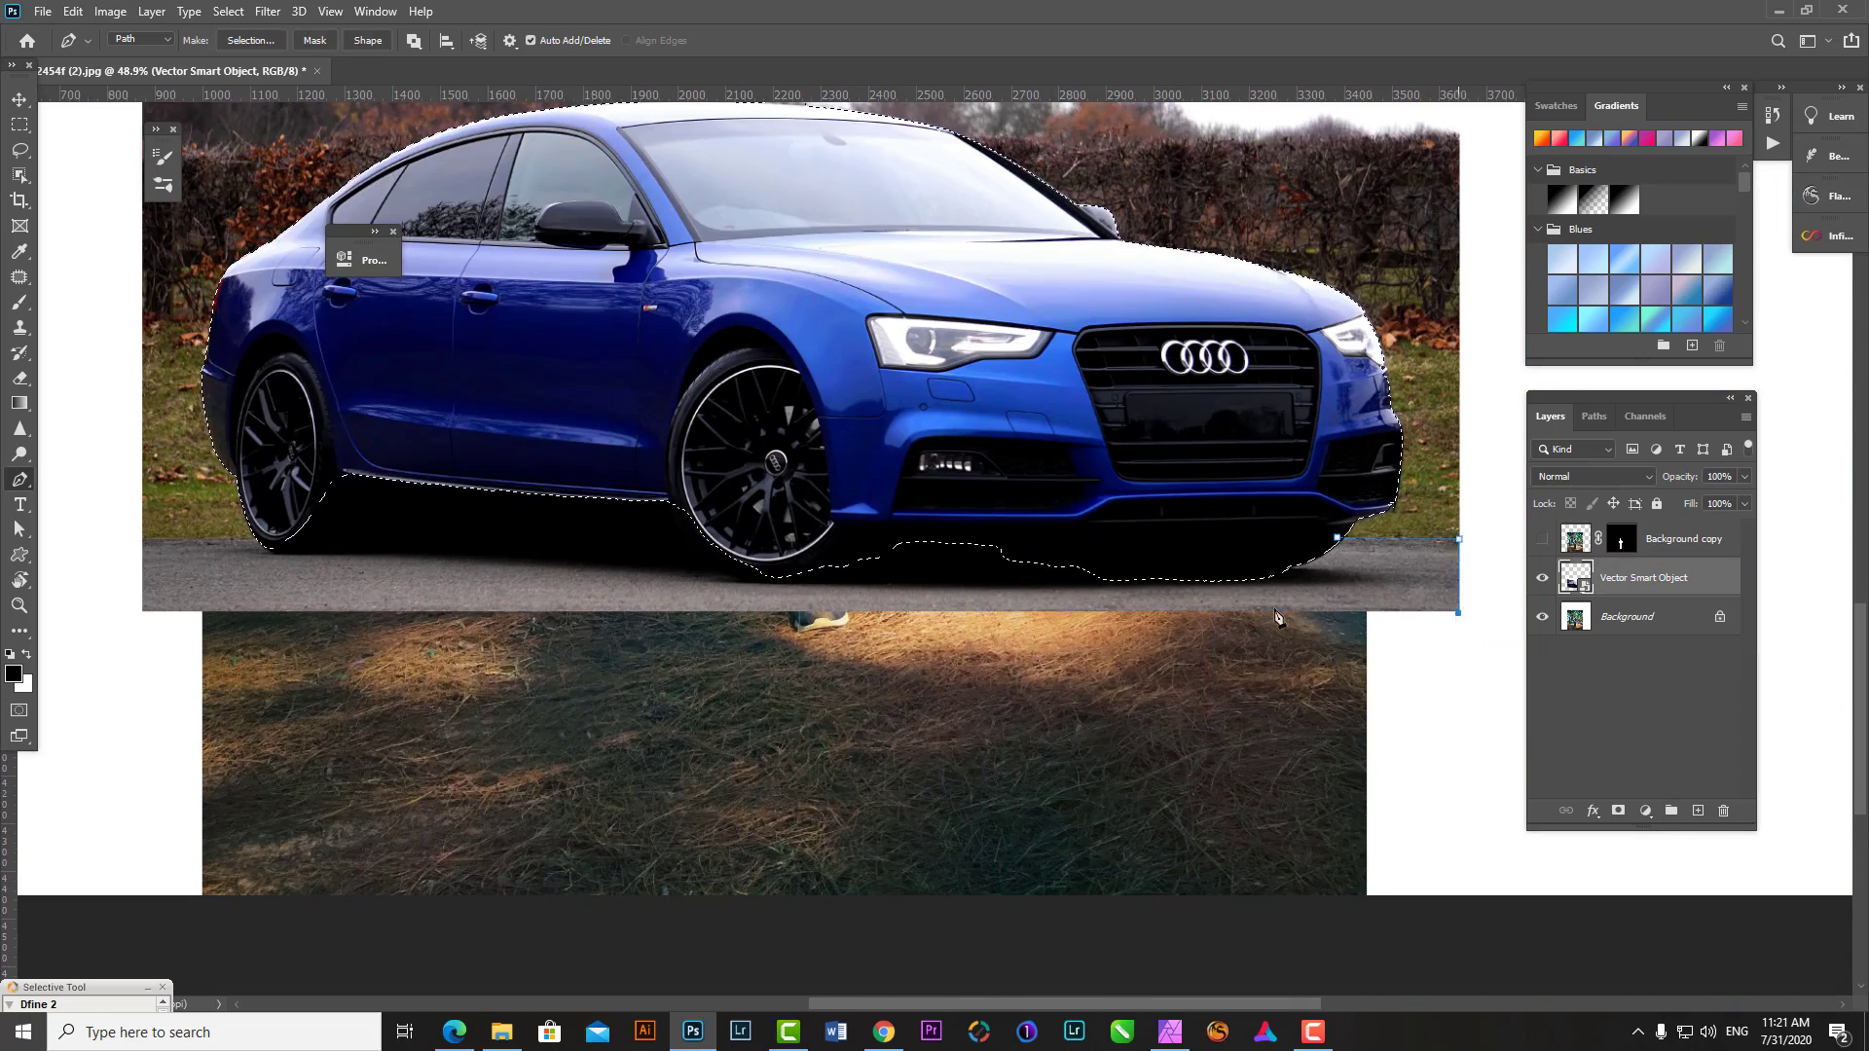
- Curve a Pen path along the Audi's roofline to tighten the selection
key(q)
scroll(691, 329, up, 2)
scroll(691, 329, up, 2)
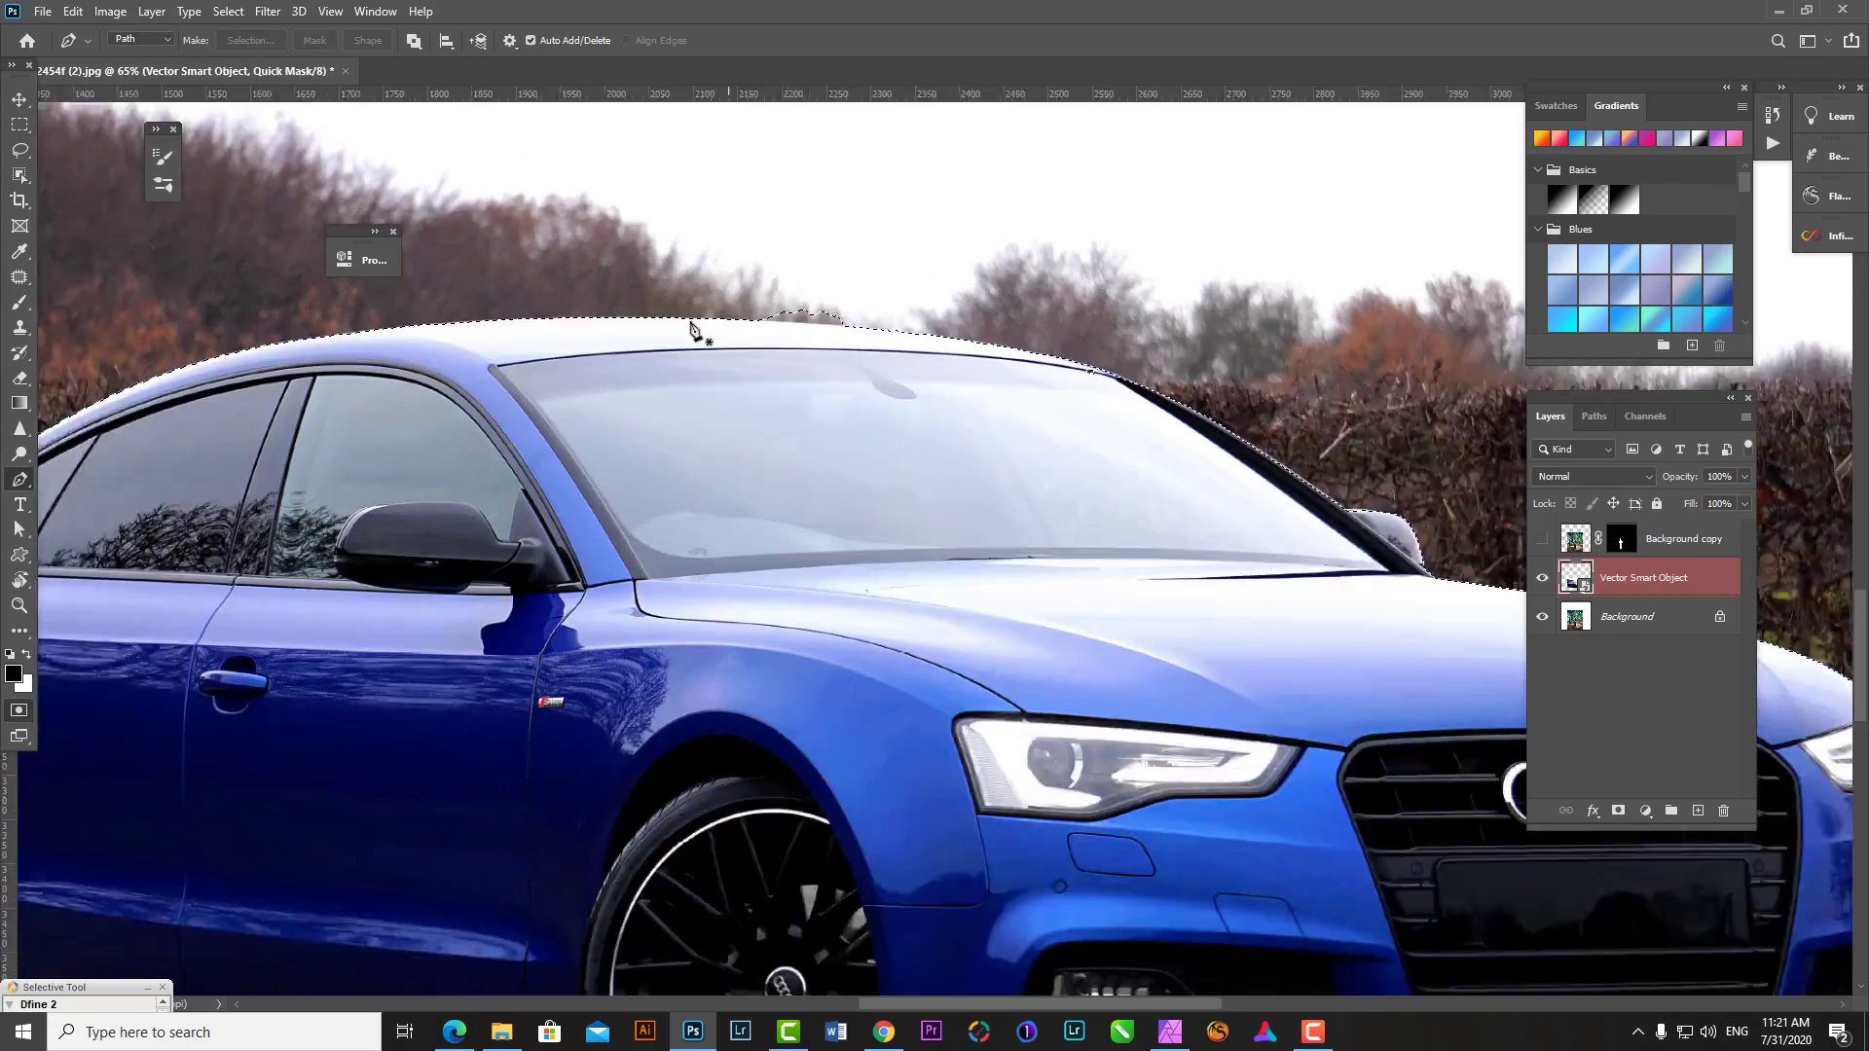
key(q)
scroll(696, 329, up, 3)
click(755, 318)
drag(1223, 387, 1260, 356)
scroll(1227, 409, up, 3)
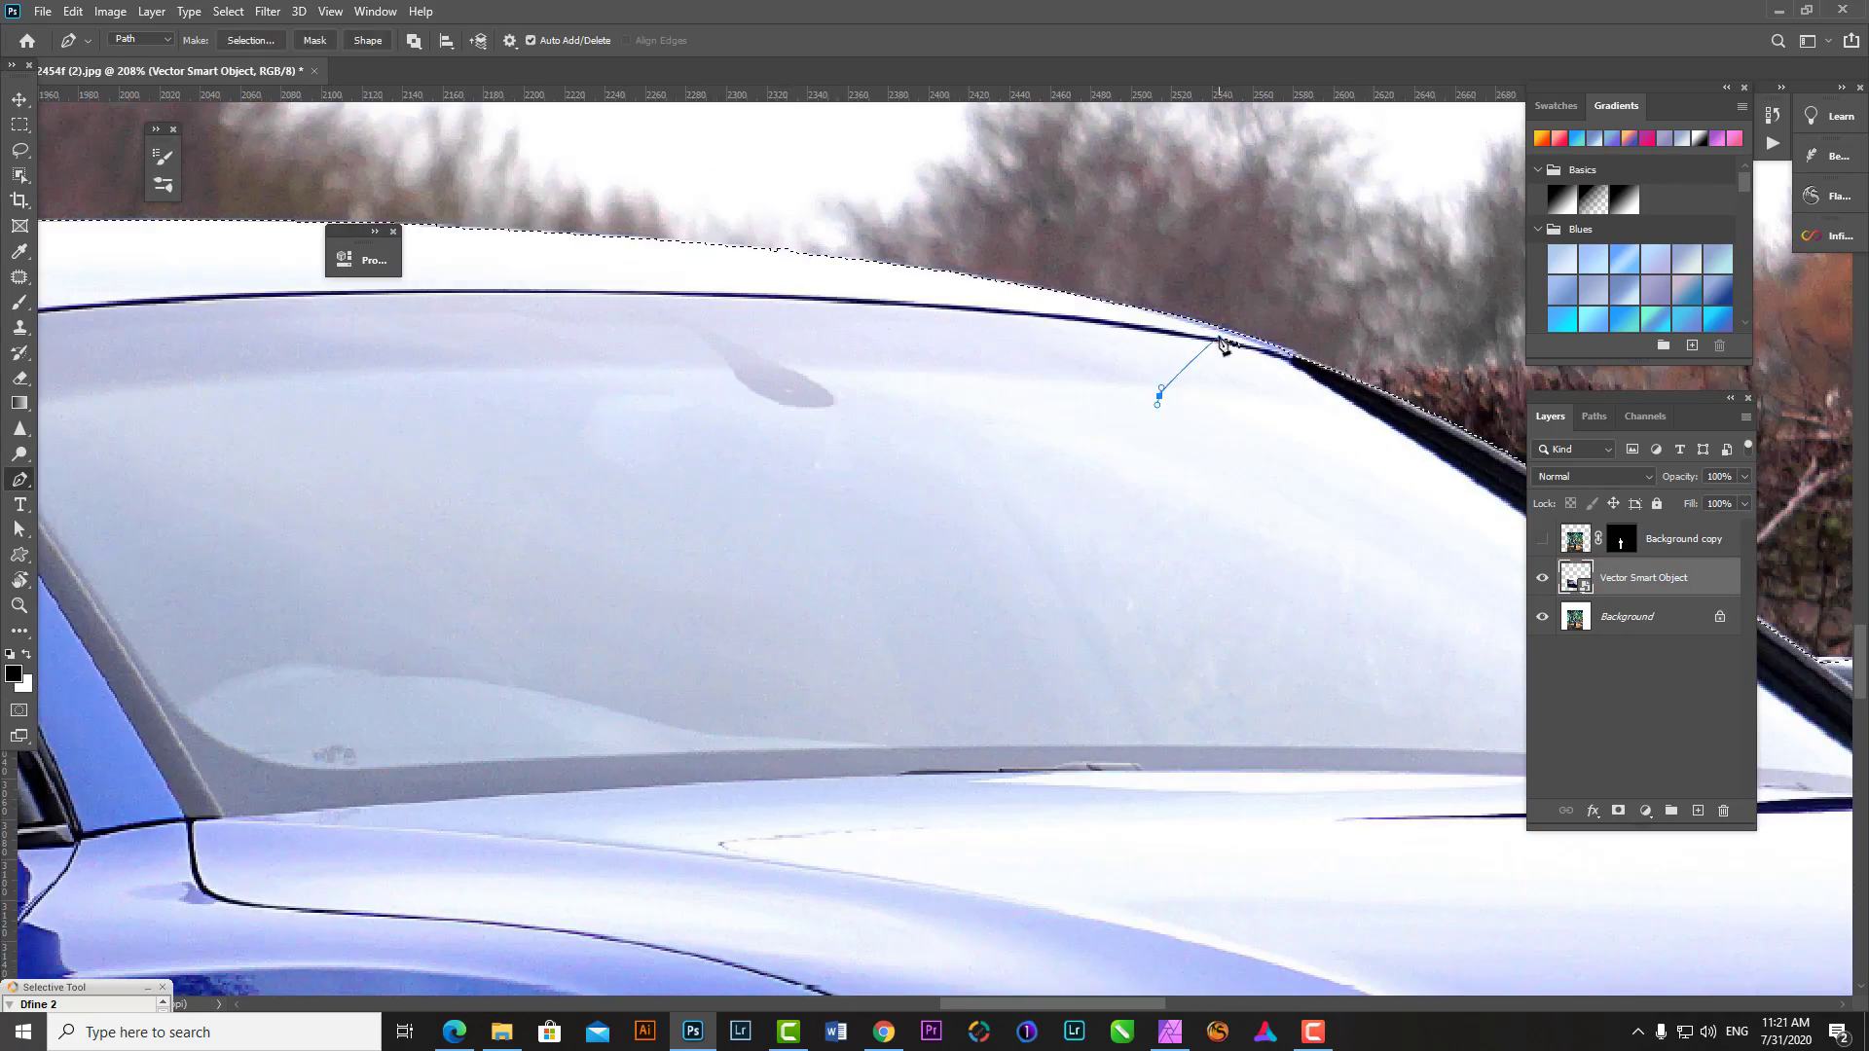
scroll(1066, 409, down, 10)
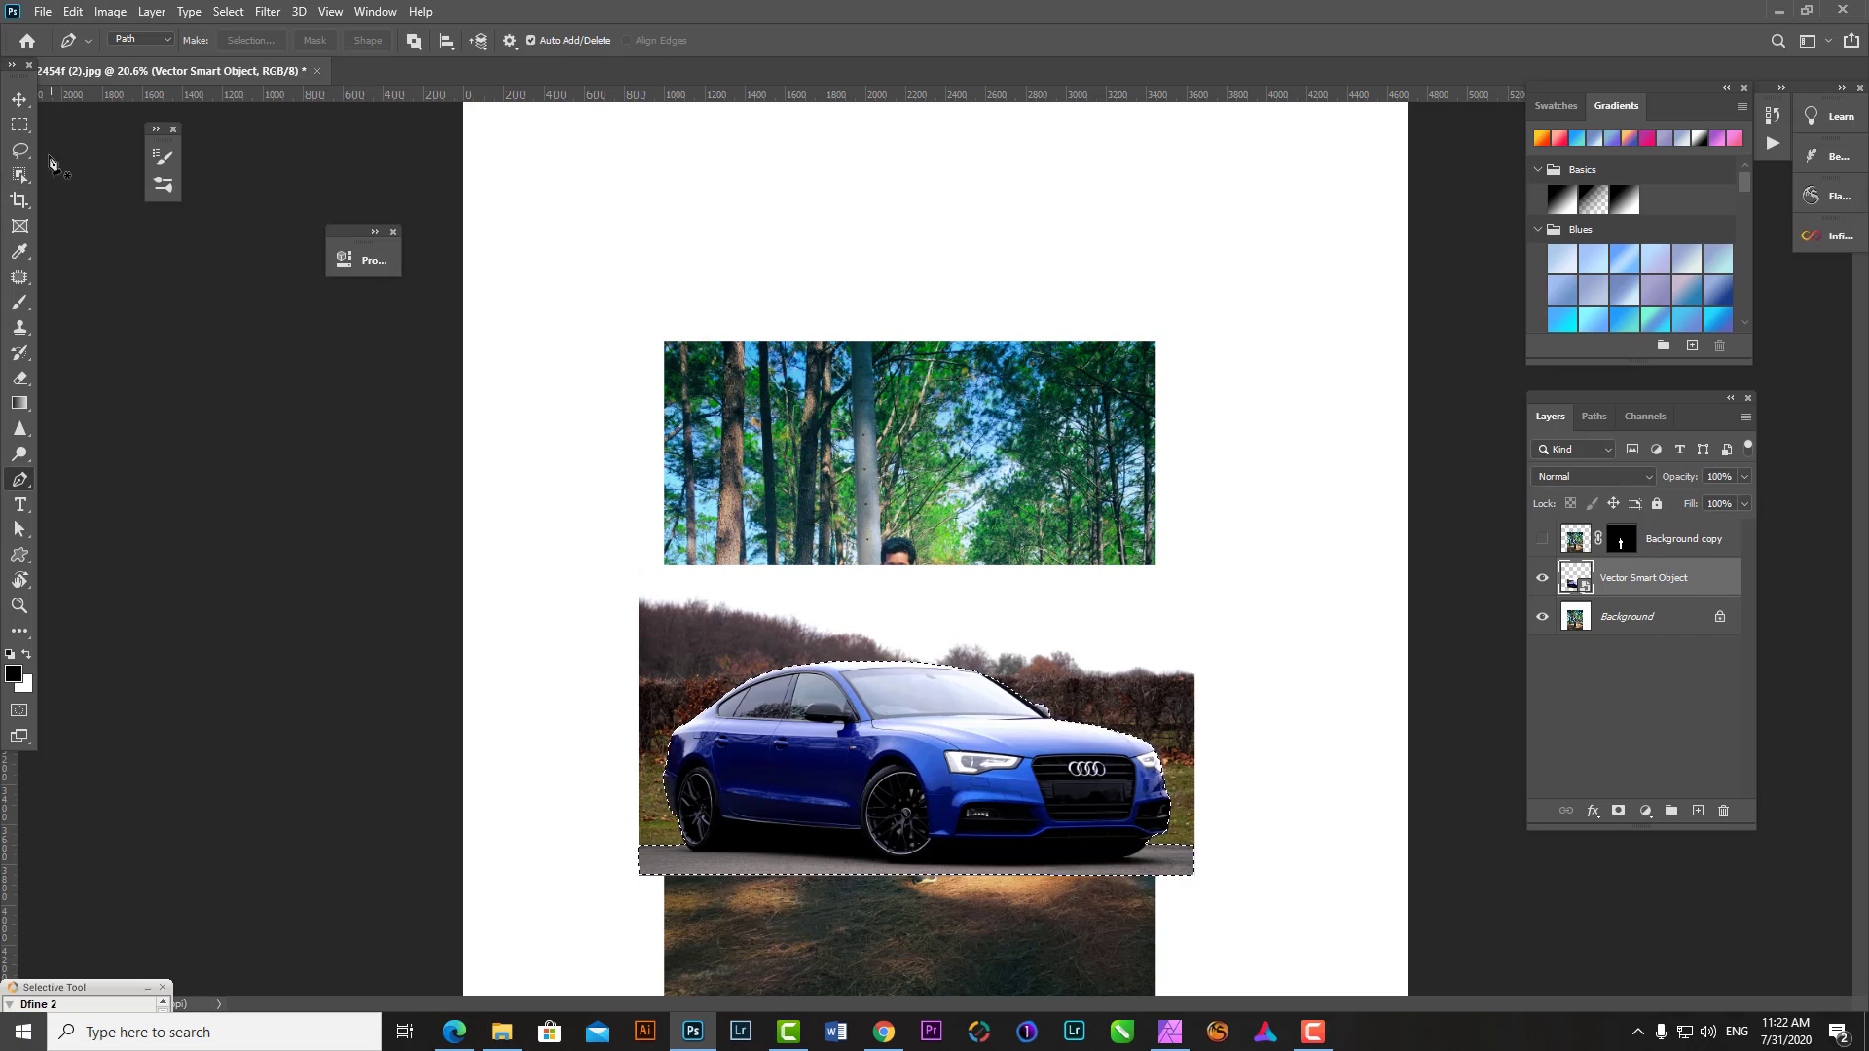
- Mask the car layer to the refined selection and show the man's layer again
key(ctrl+alt+r)
click(1752, 984)
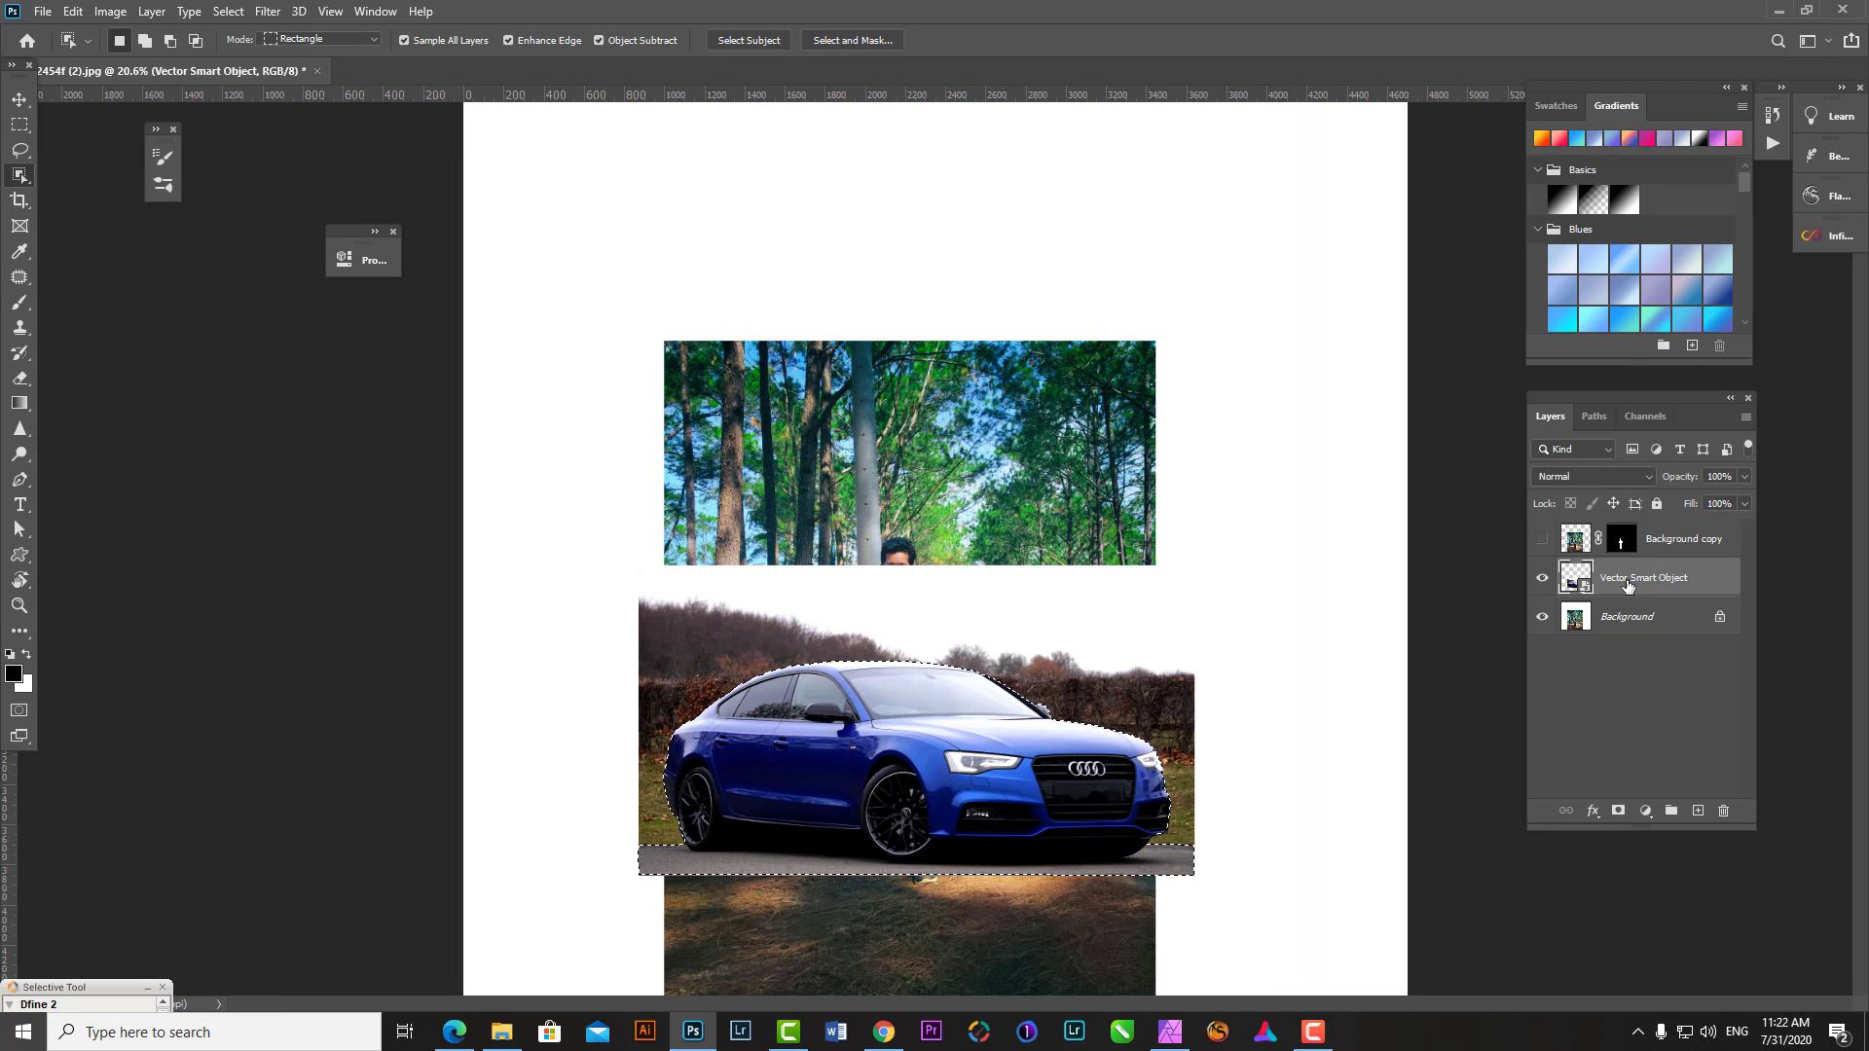
click(1618, 811)
click(1541, 538)
scroll(1112, 609, up, 2)
scroll(1112, 609, down, 5)
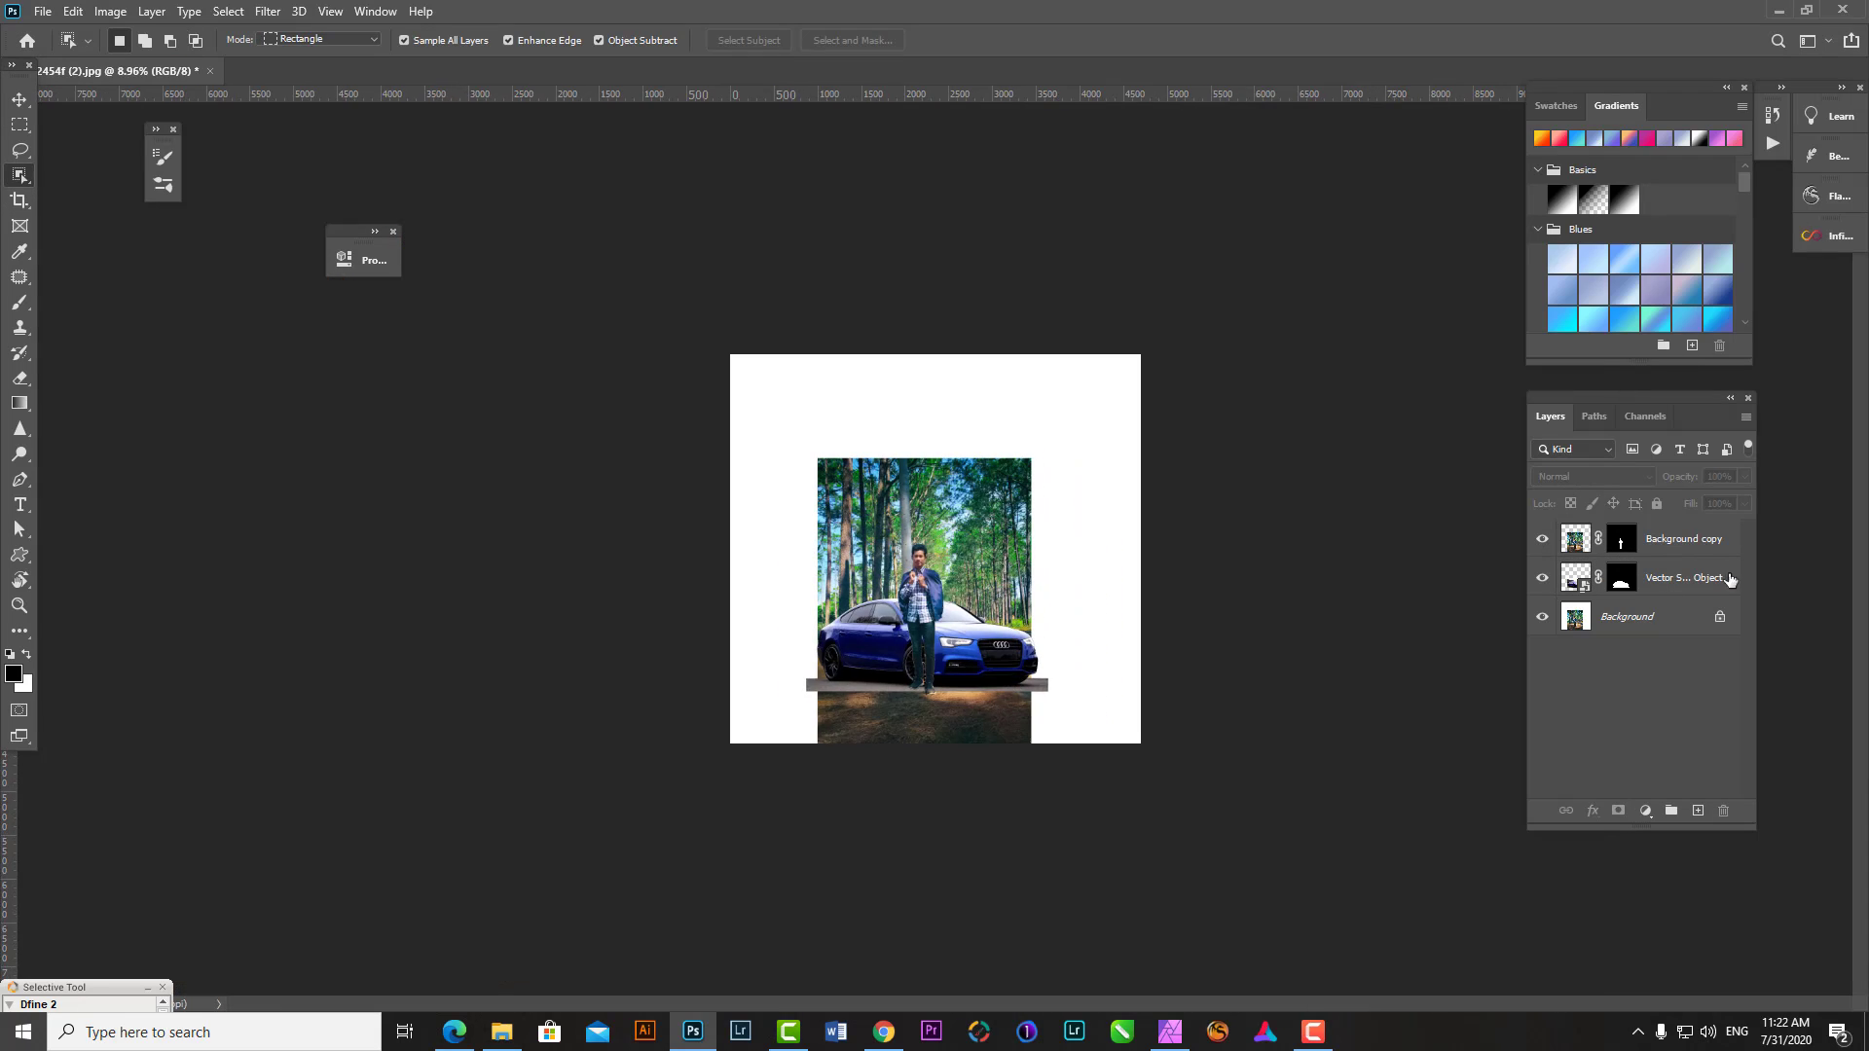
- Enlarge the car and the man with Free Transform
key(ctrl+t)
mouse_move(1047, 596)
mouse_down()
mouse_move(1135, 448)
mouse_move(1160, 214)
mouse_up()
key(Return)
click(1684, 538)
key(ctrl+t)
key(Return)
key(w)
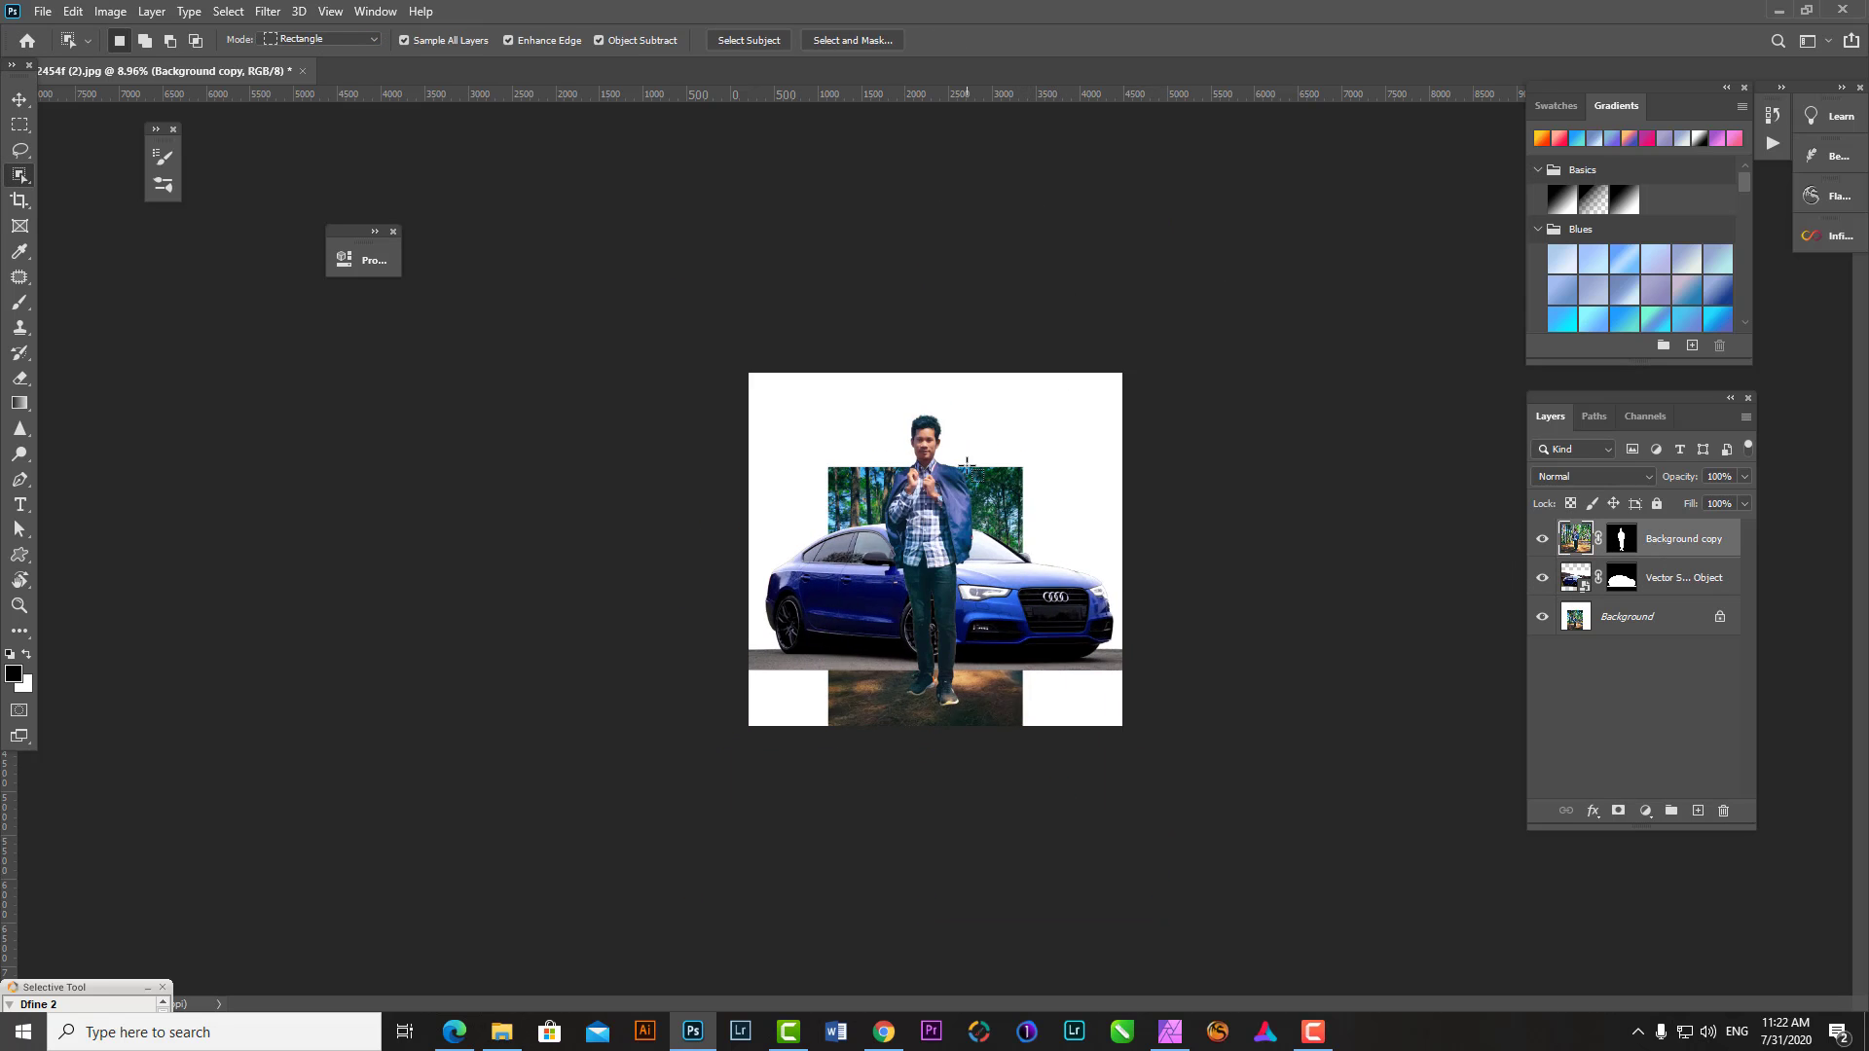
scroll(957, 497, up, 2)
click(1639, 621)
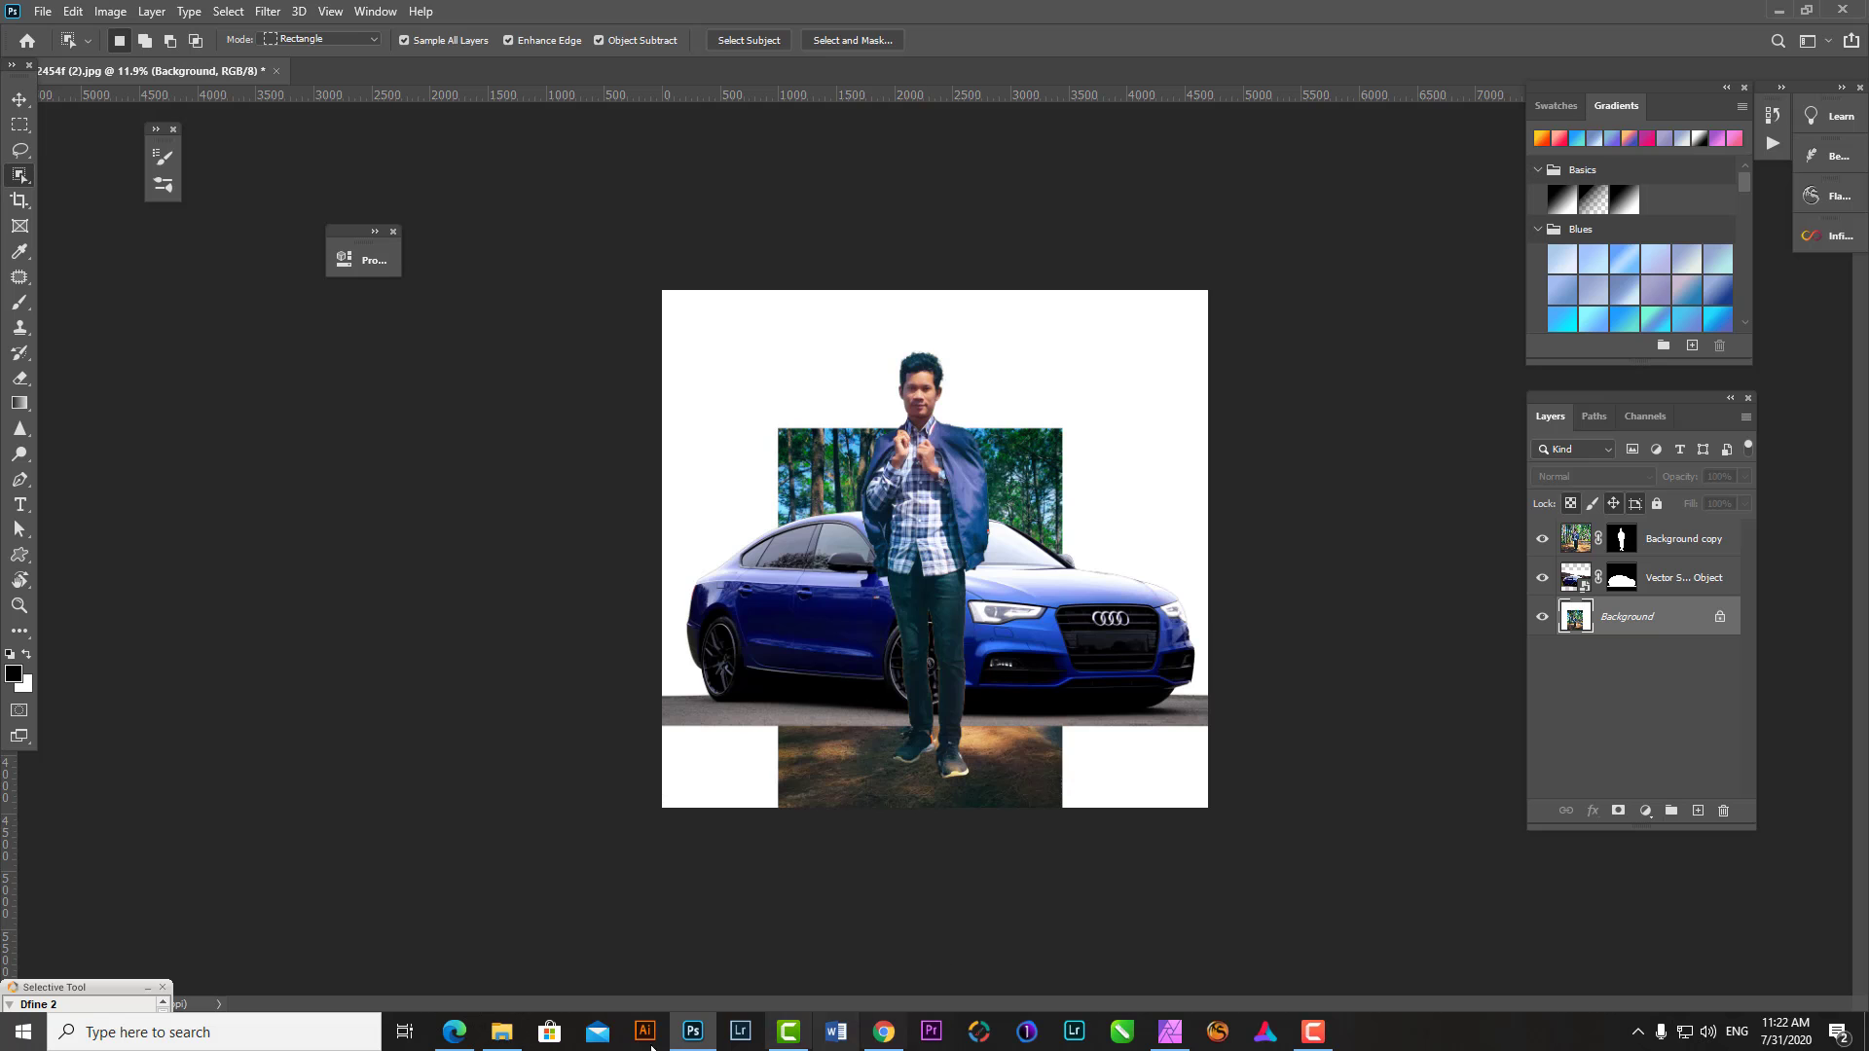
- Drag the neon city-street stock photo out of Affinity Photo's Stock panel
click(1170, 1031)
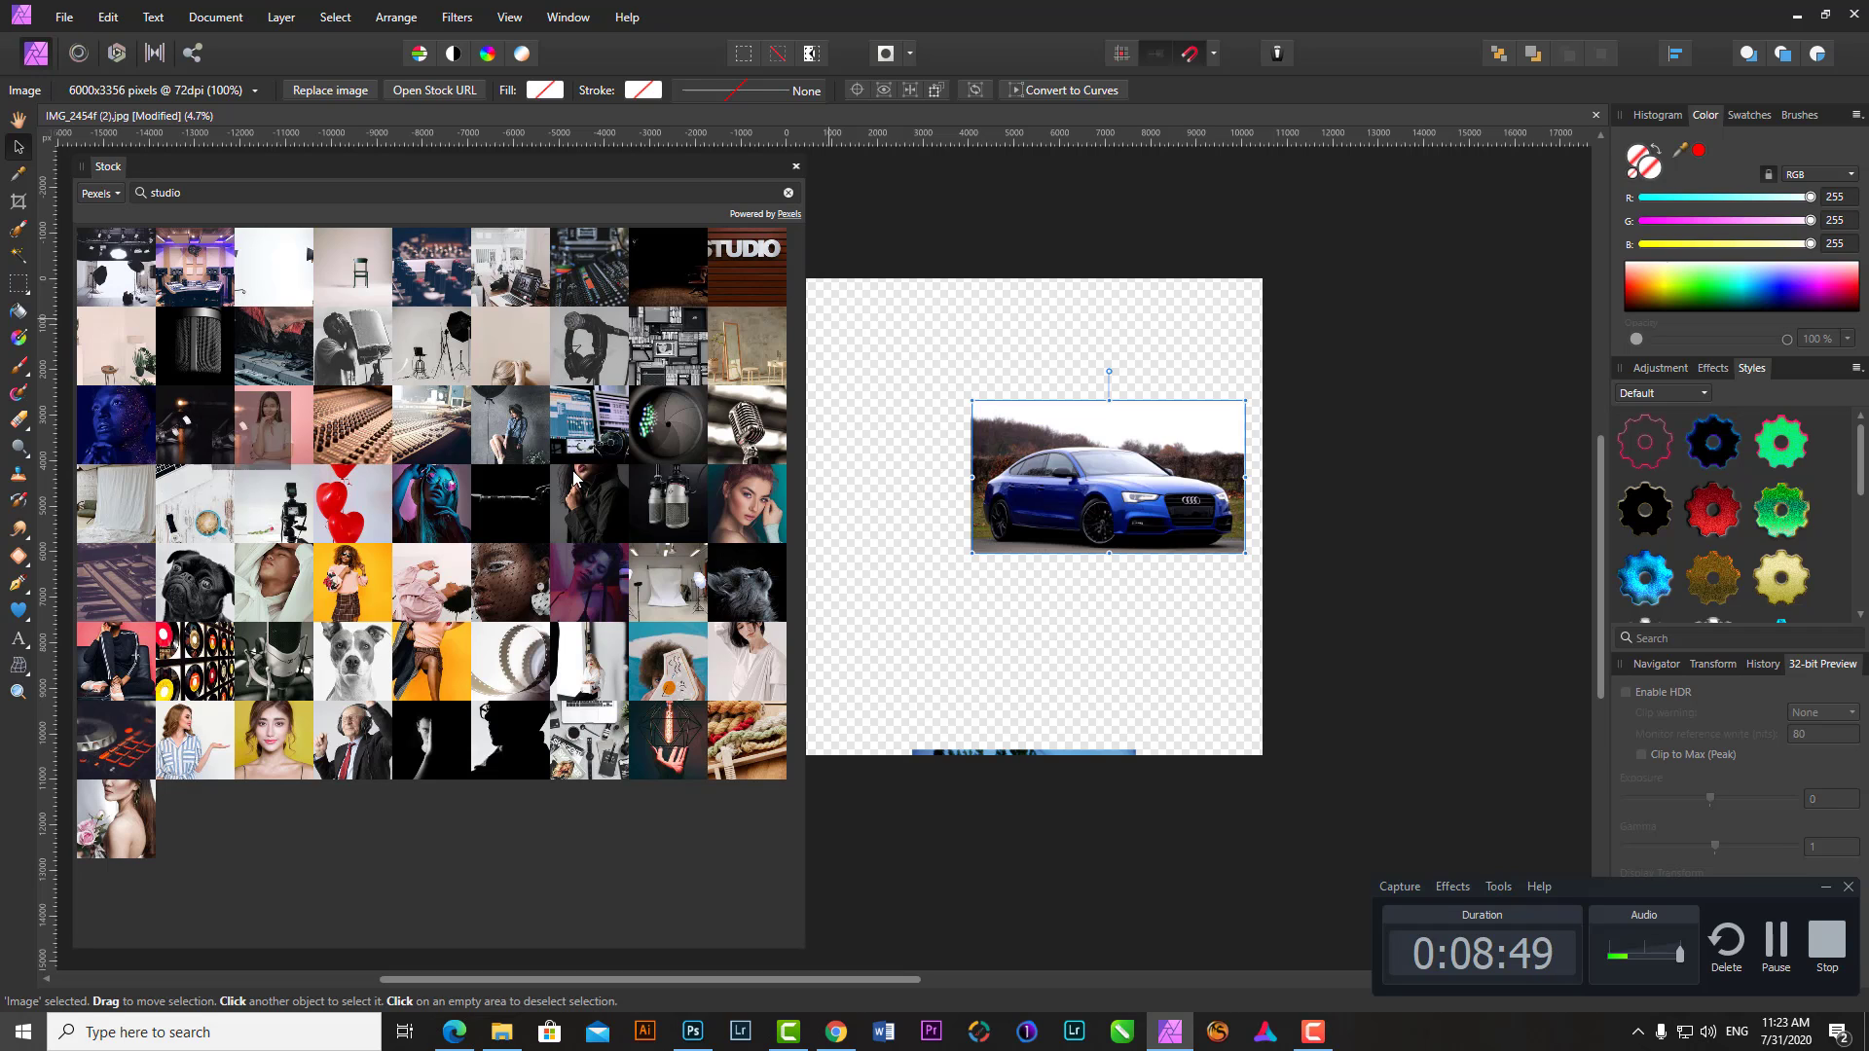
drag(190, 443, 1059, 640)
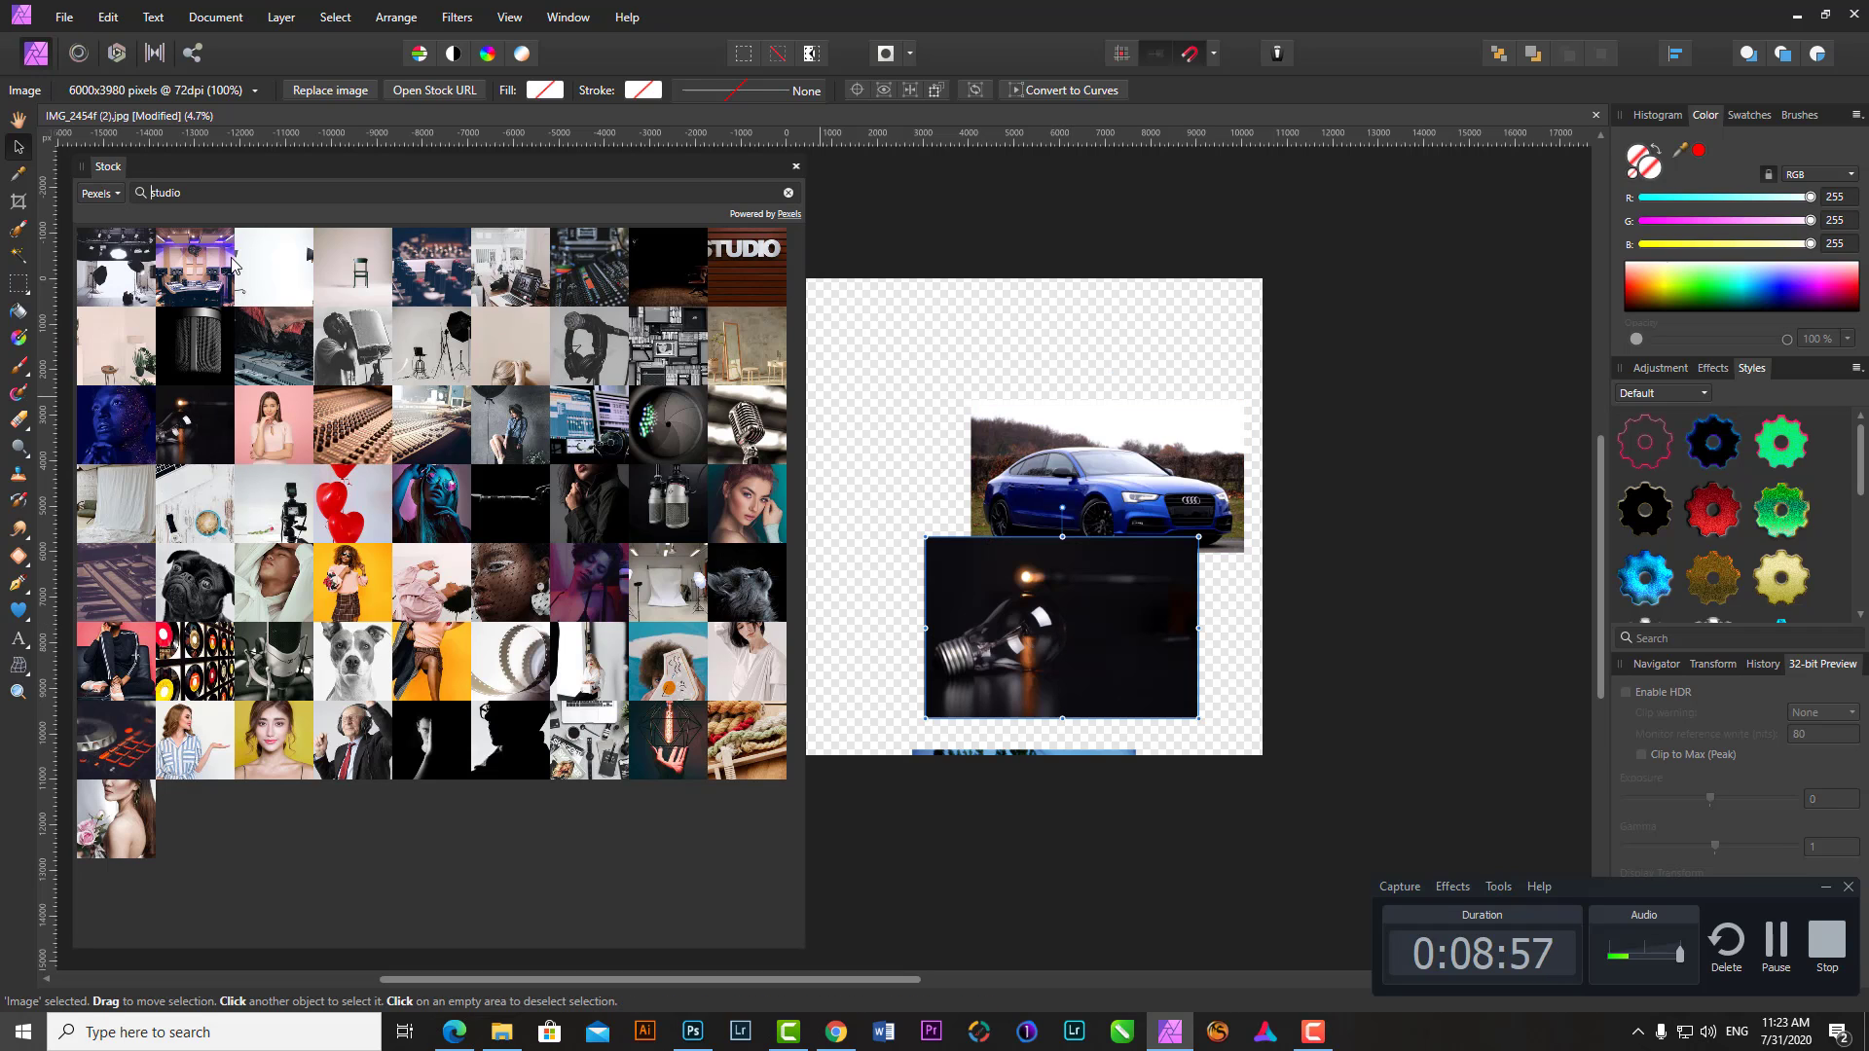
text(car)
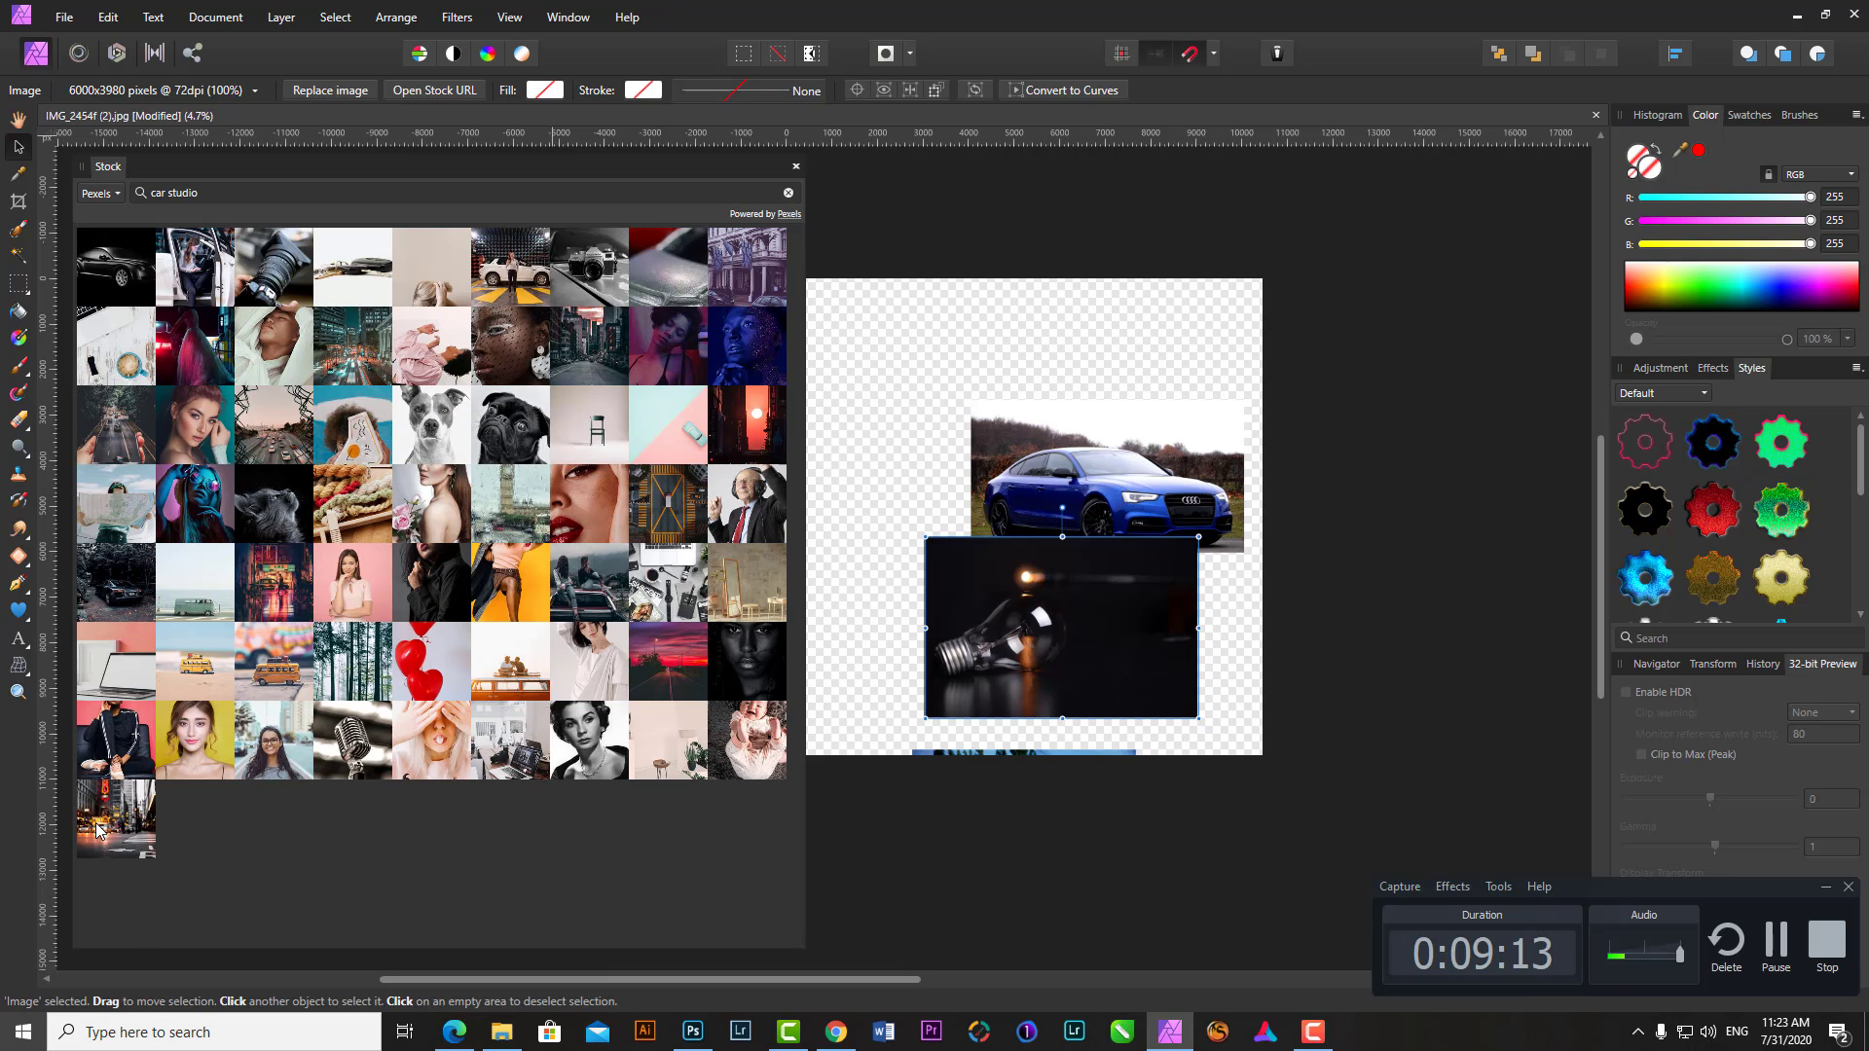
drag(97, 829, 1113, 435)
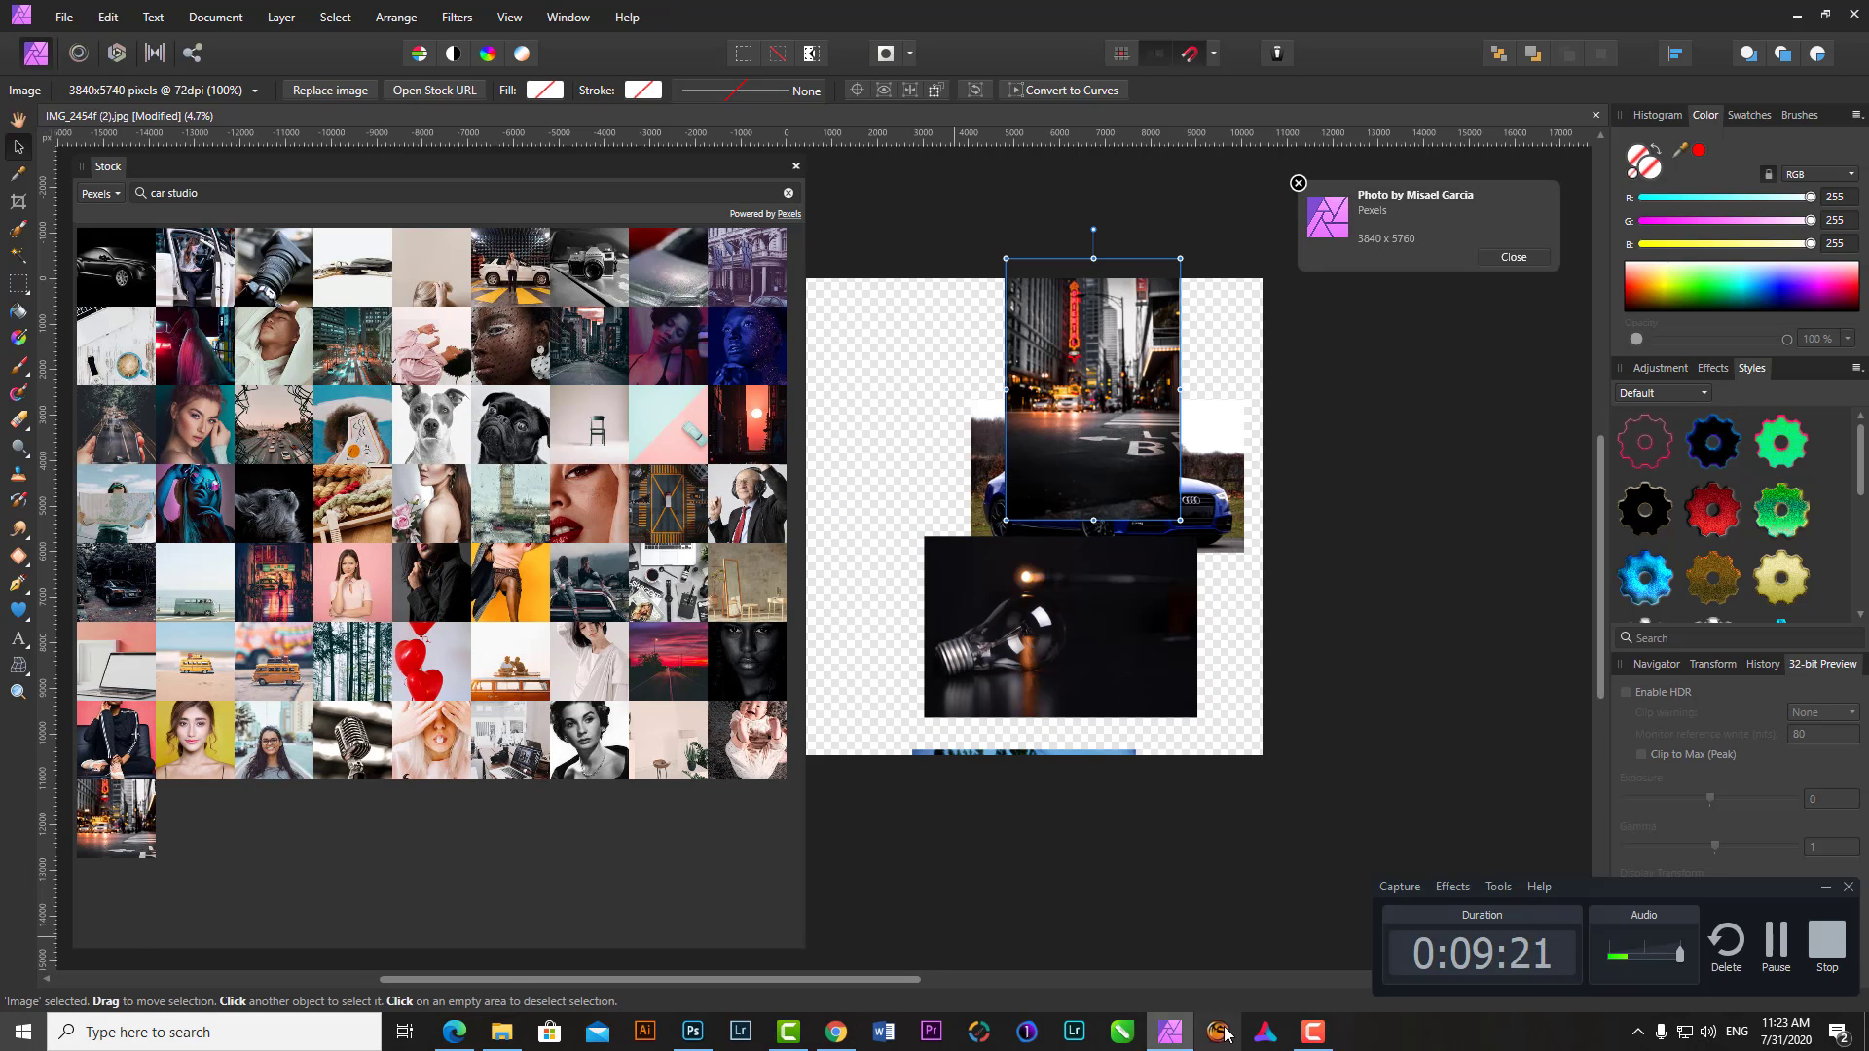
- Place the city photo into the Photoshop composite and scale it to cover the canvas
key(alt+Tab)
click(1819, 890)
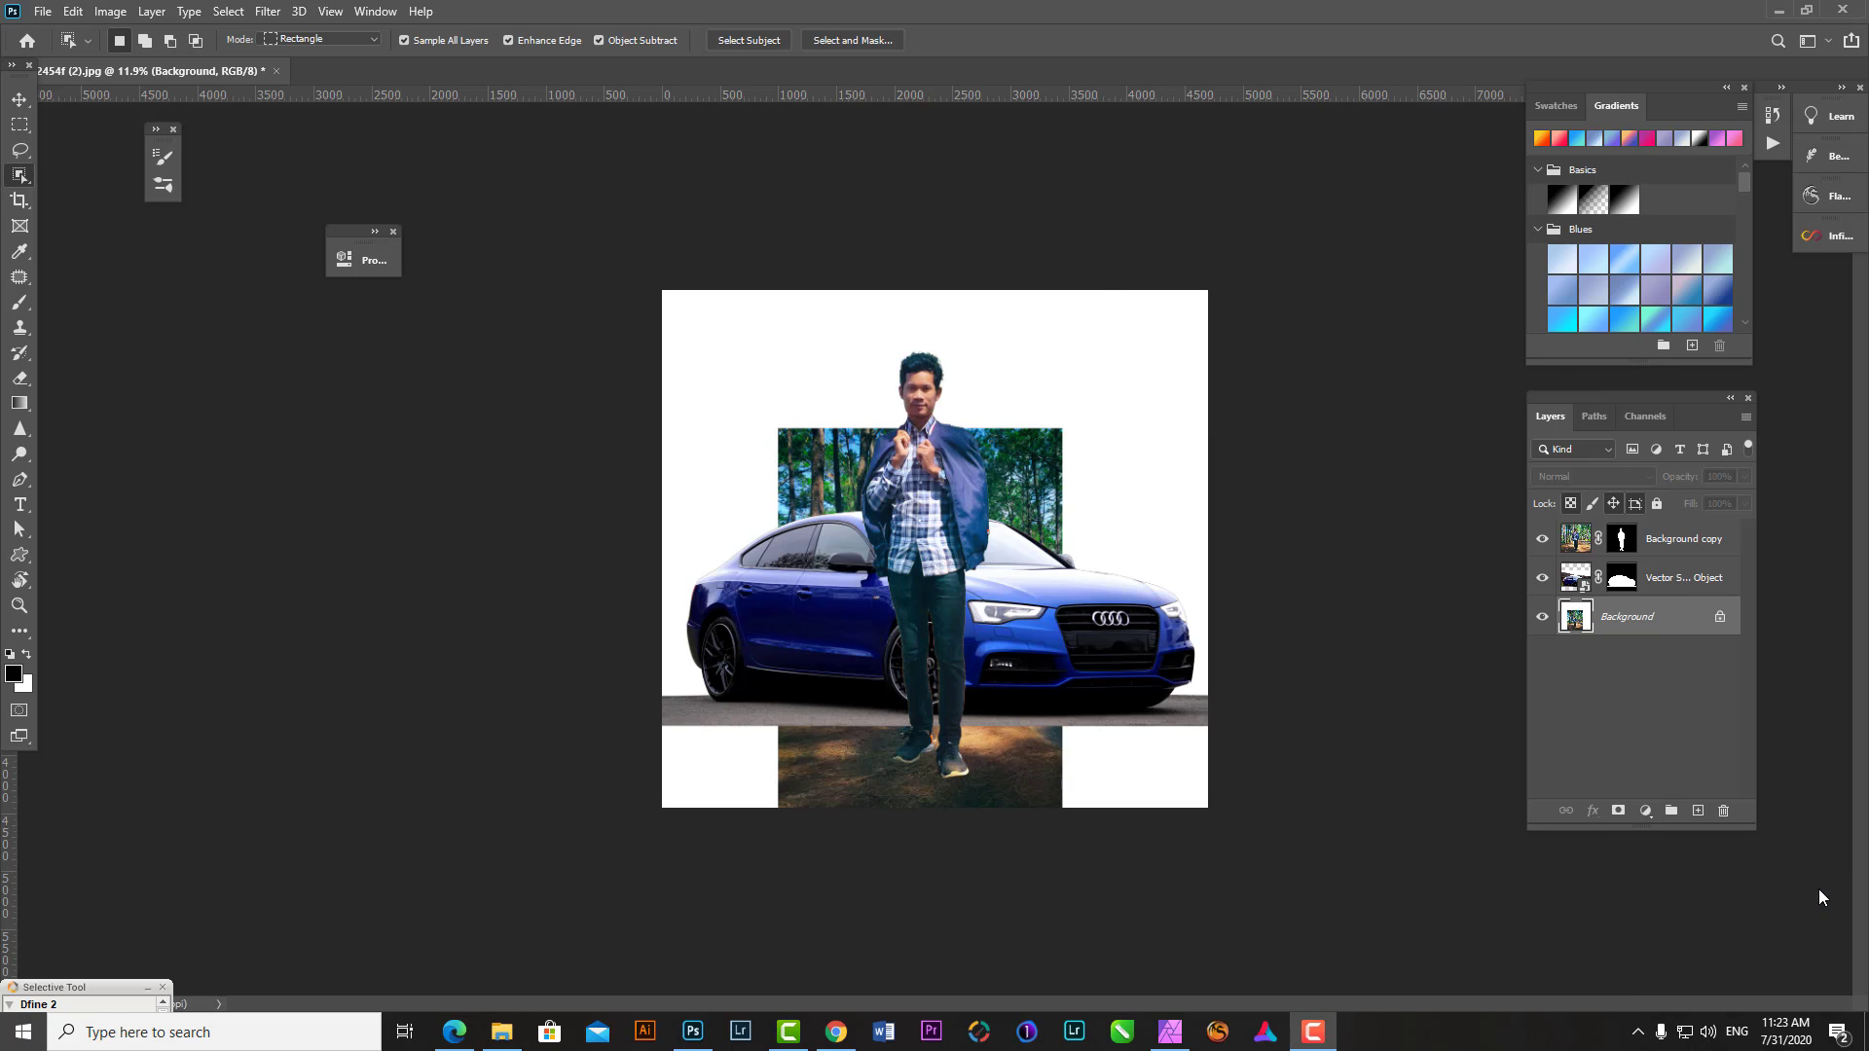
drag(1662, 604, 1661, 597)
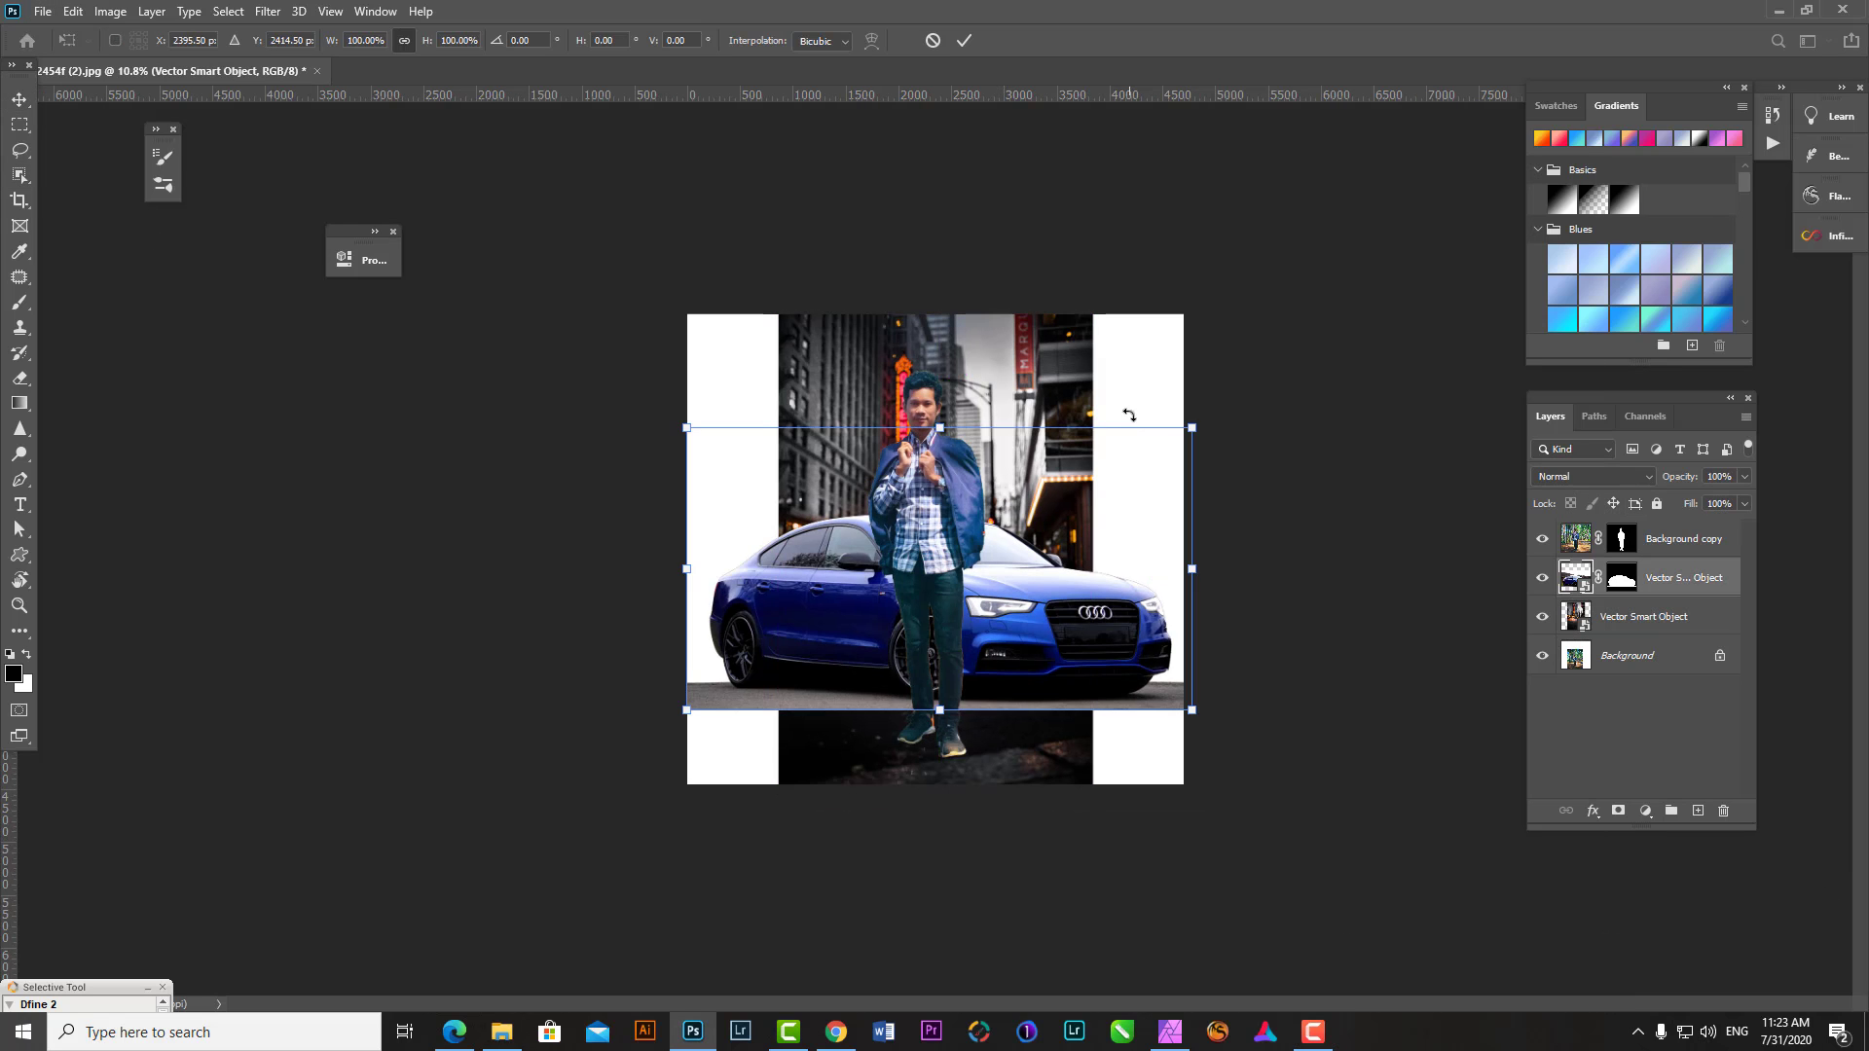
key(Return)
click(1645, 616)
key(ctrl+t)
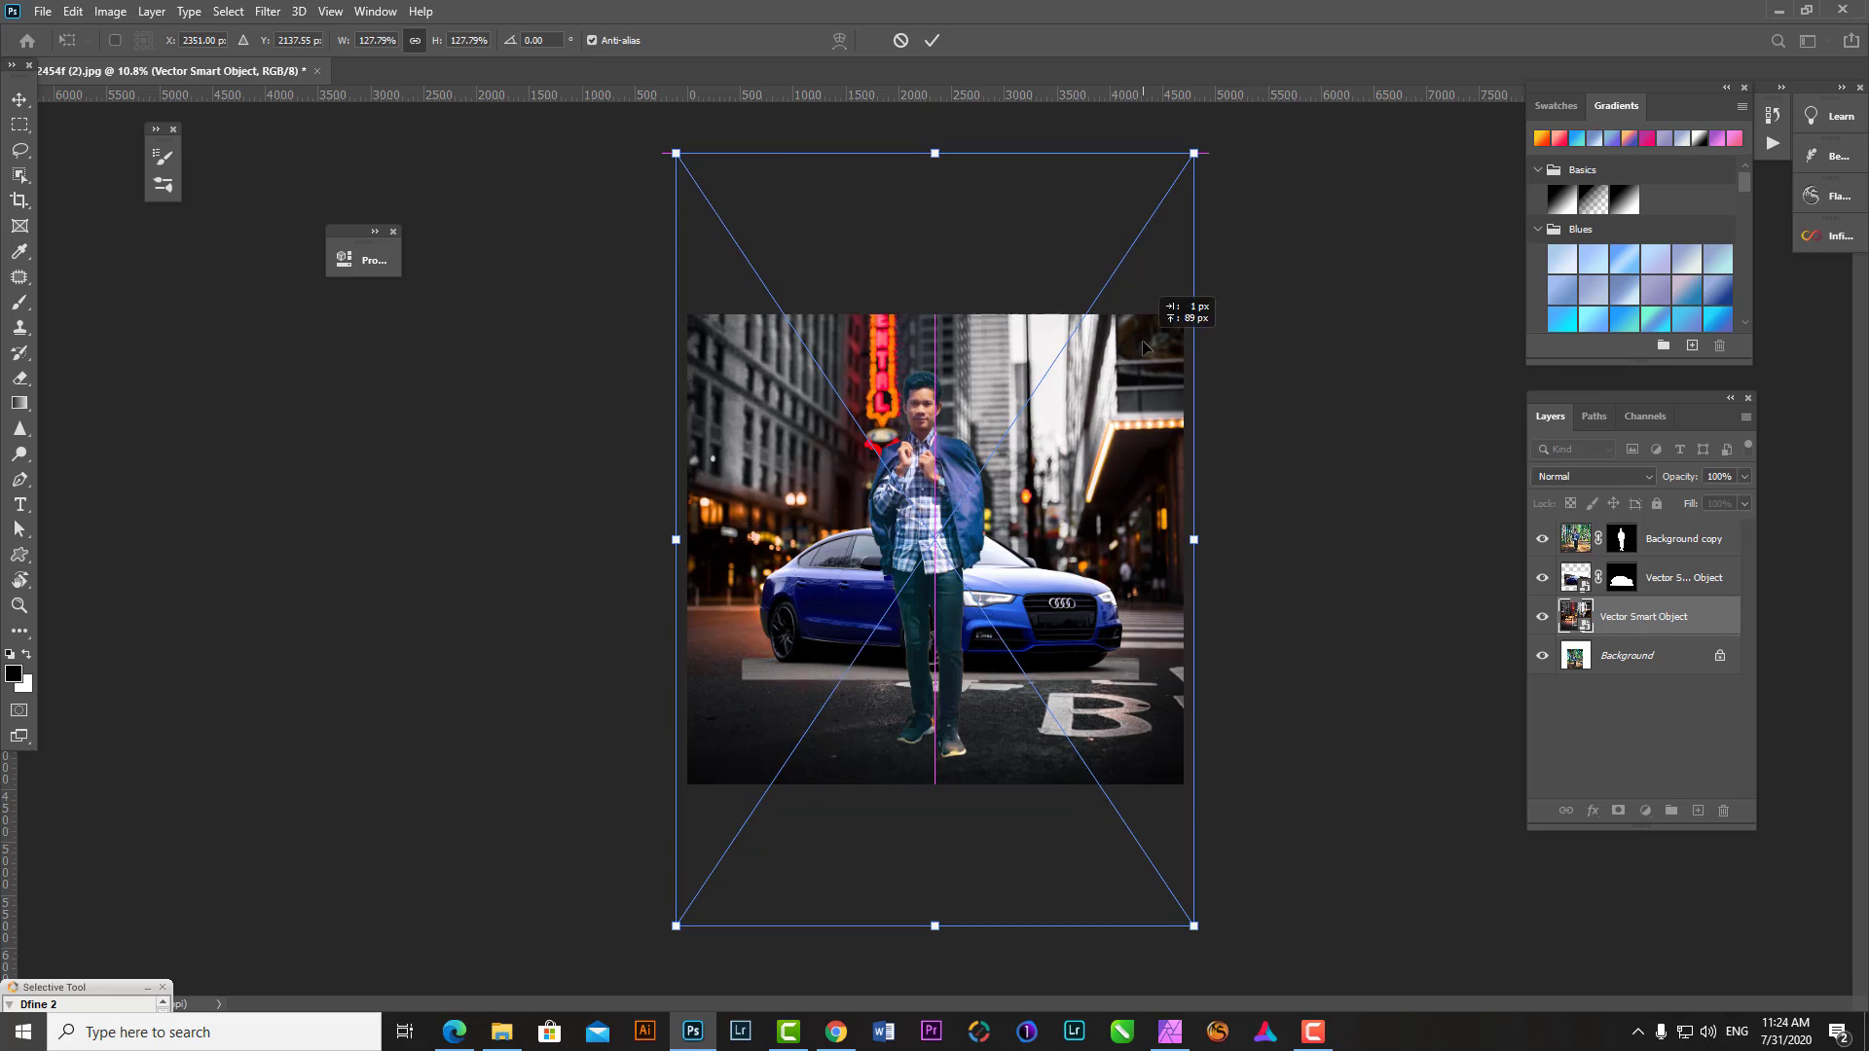
key(Return)
- Crop the canvas to the city photo's bounds and zoom out to see the full image
key(c)
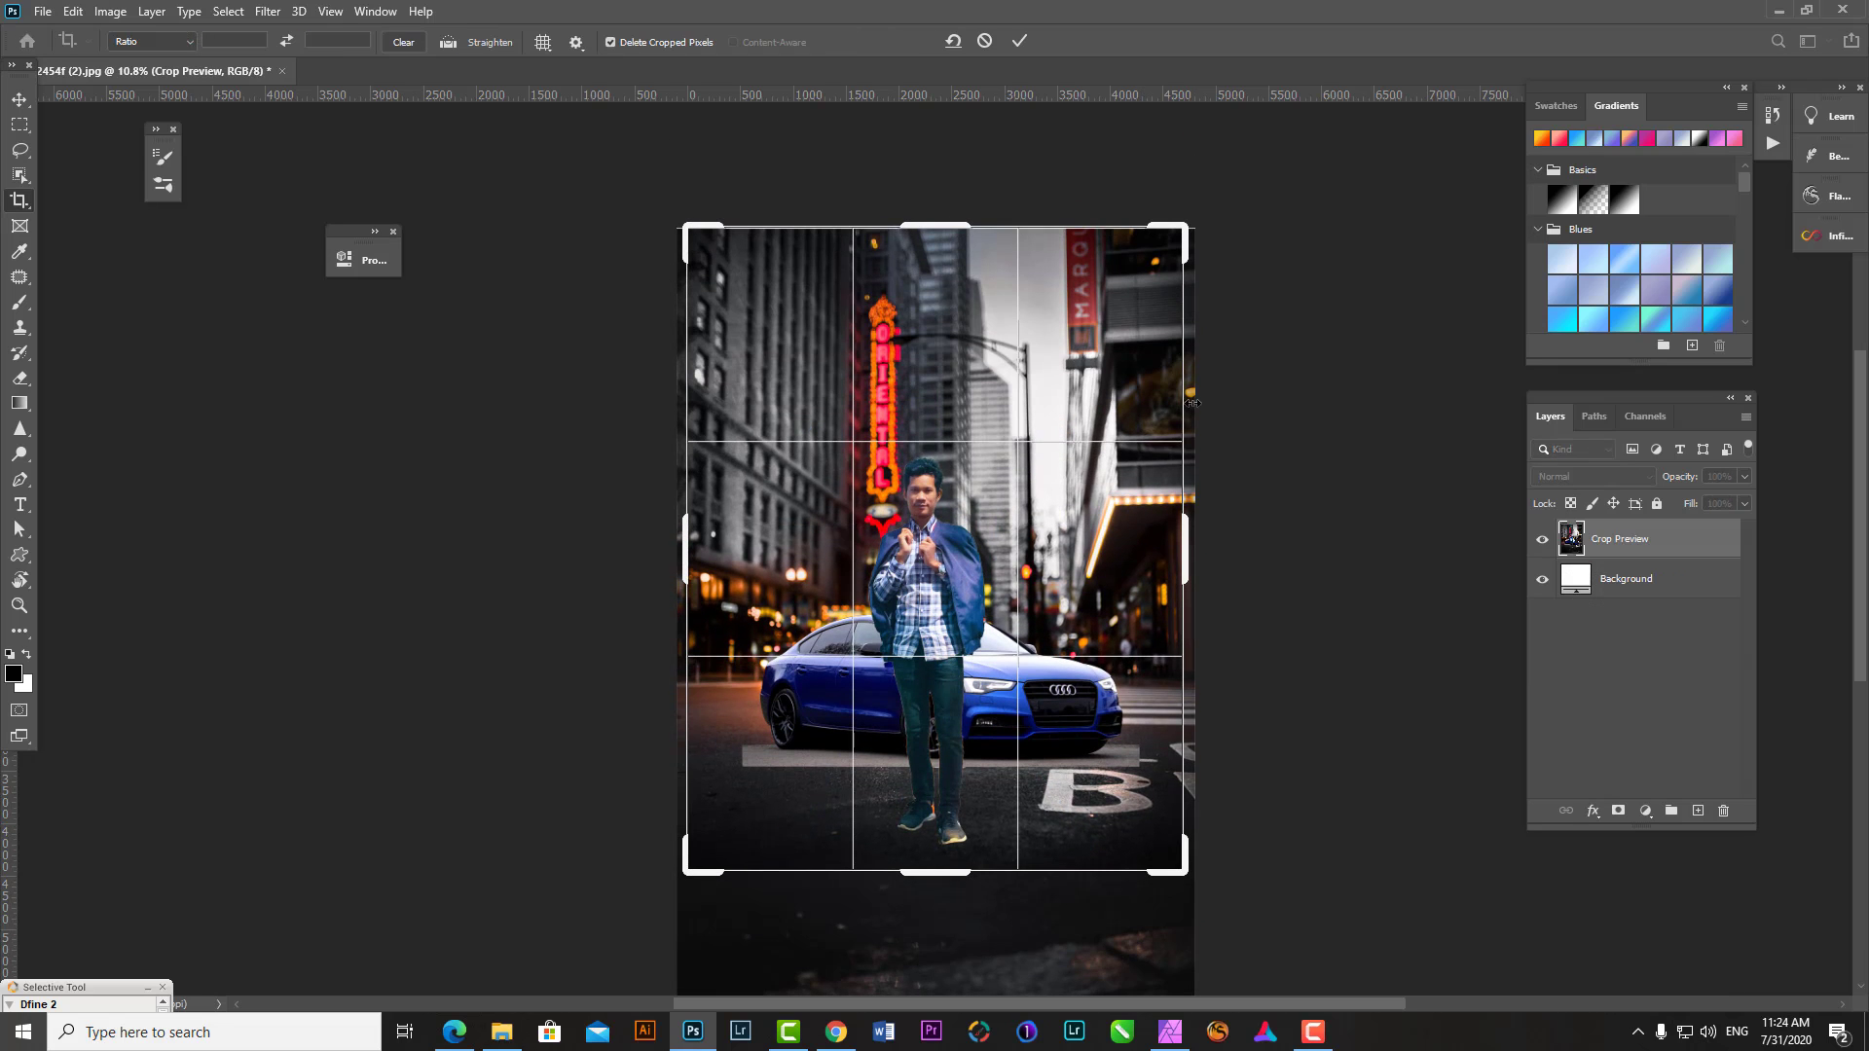
drag(1191, 529, 1195, 521)
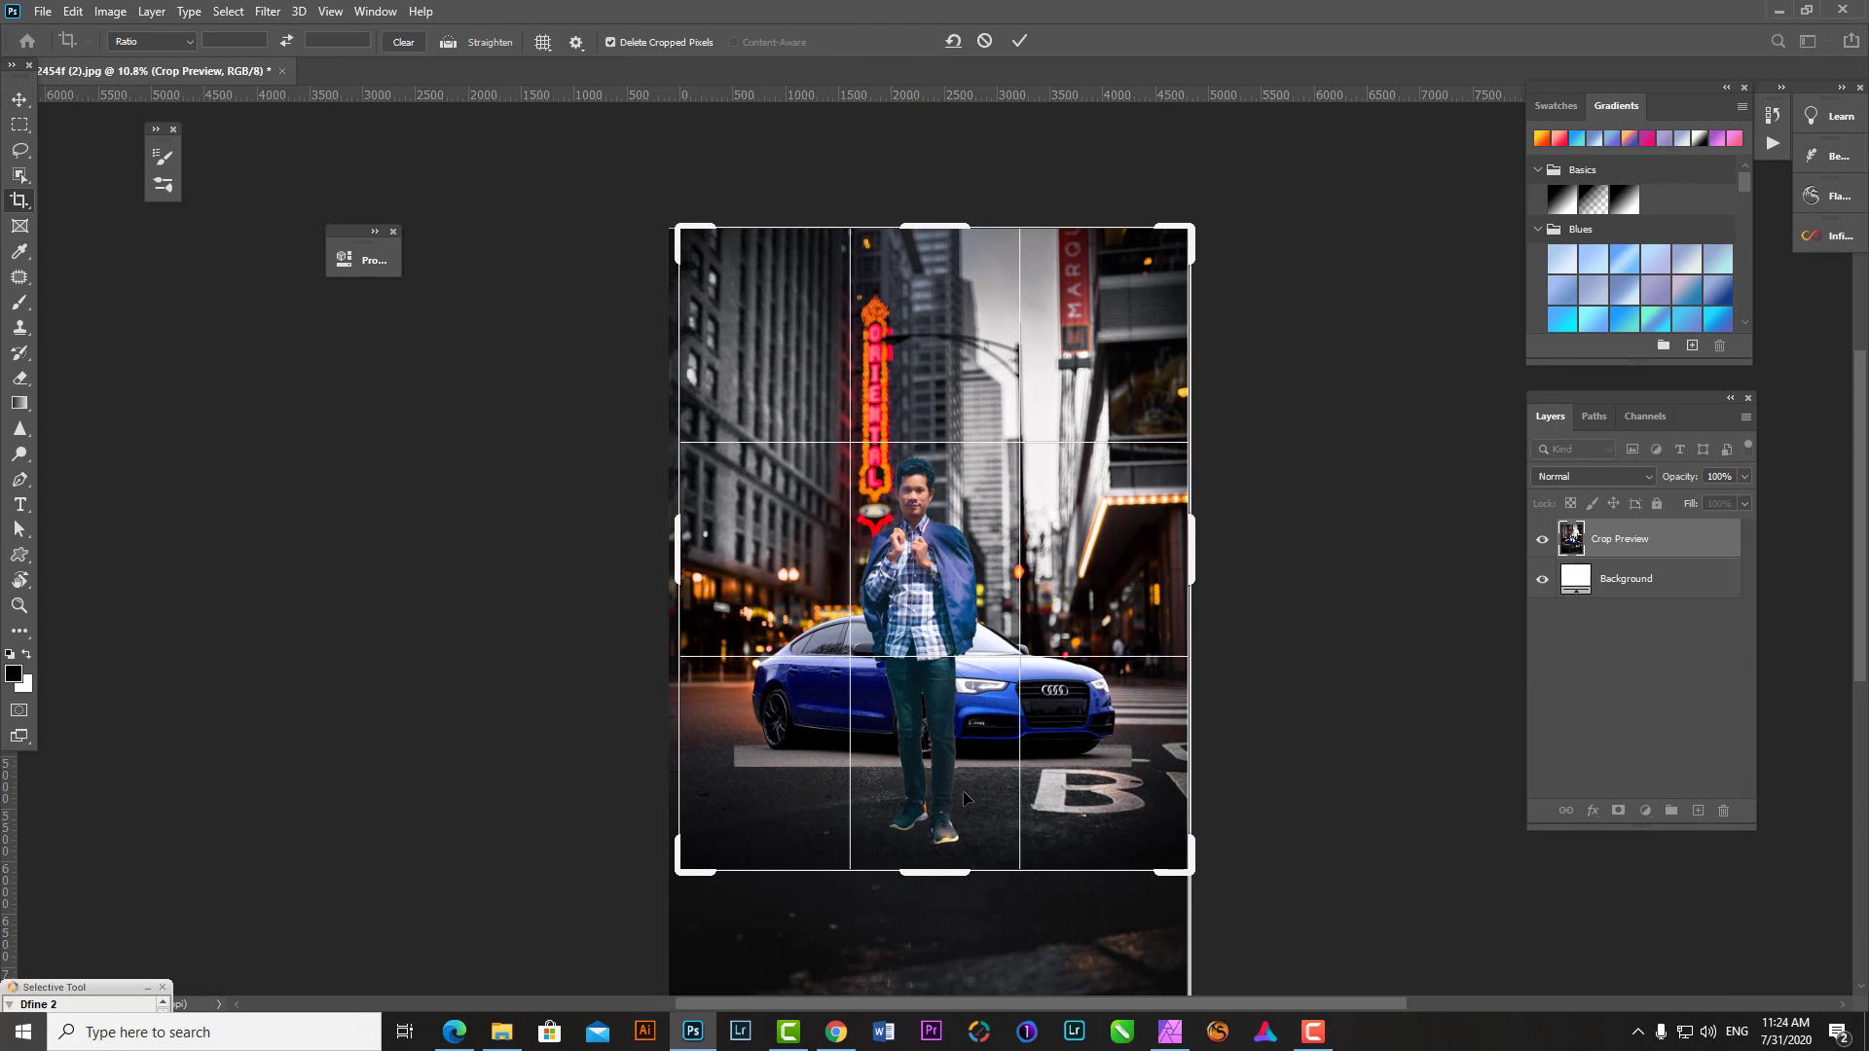
key(Return)
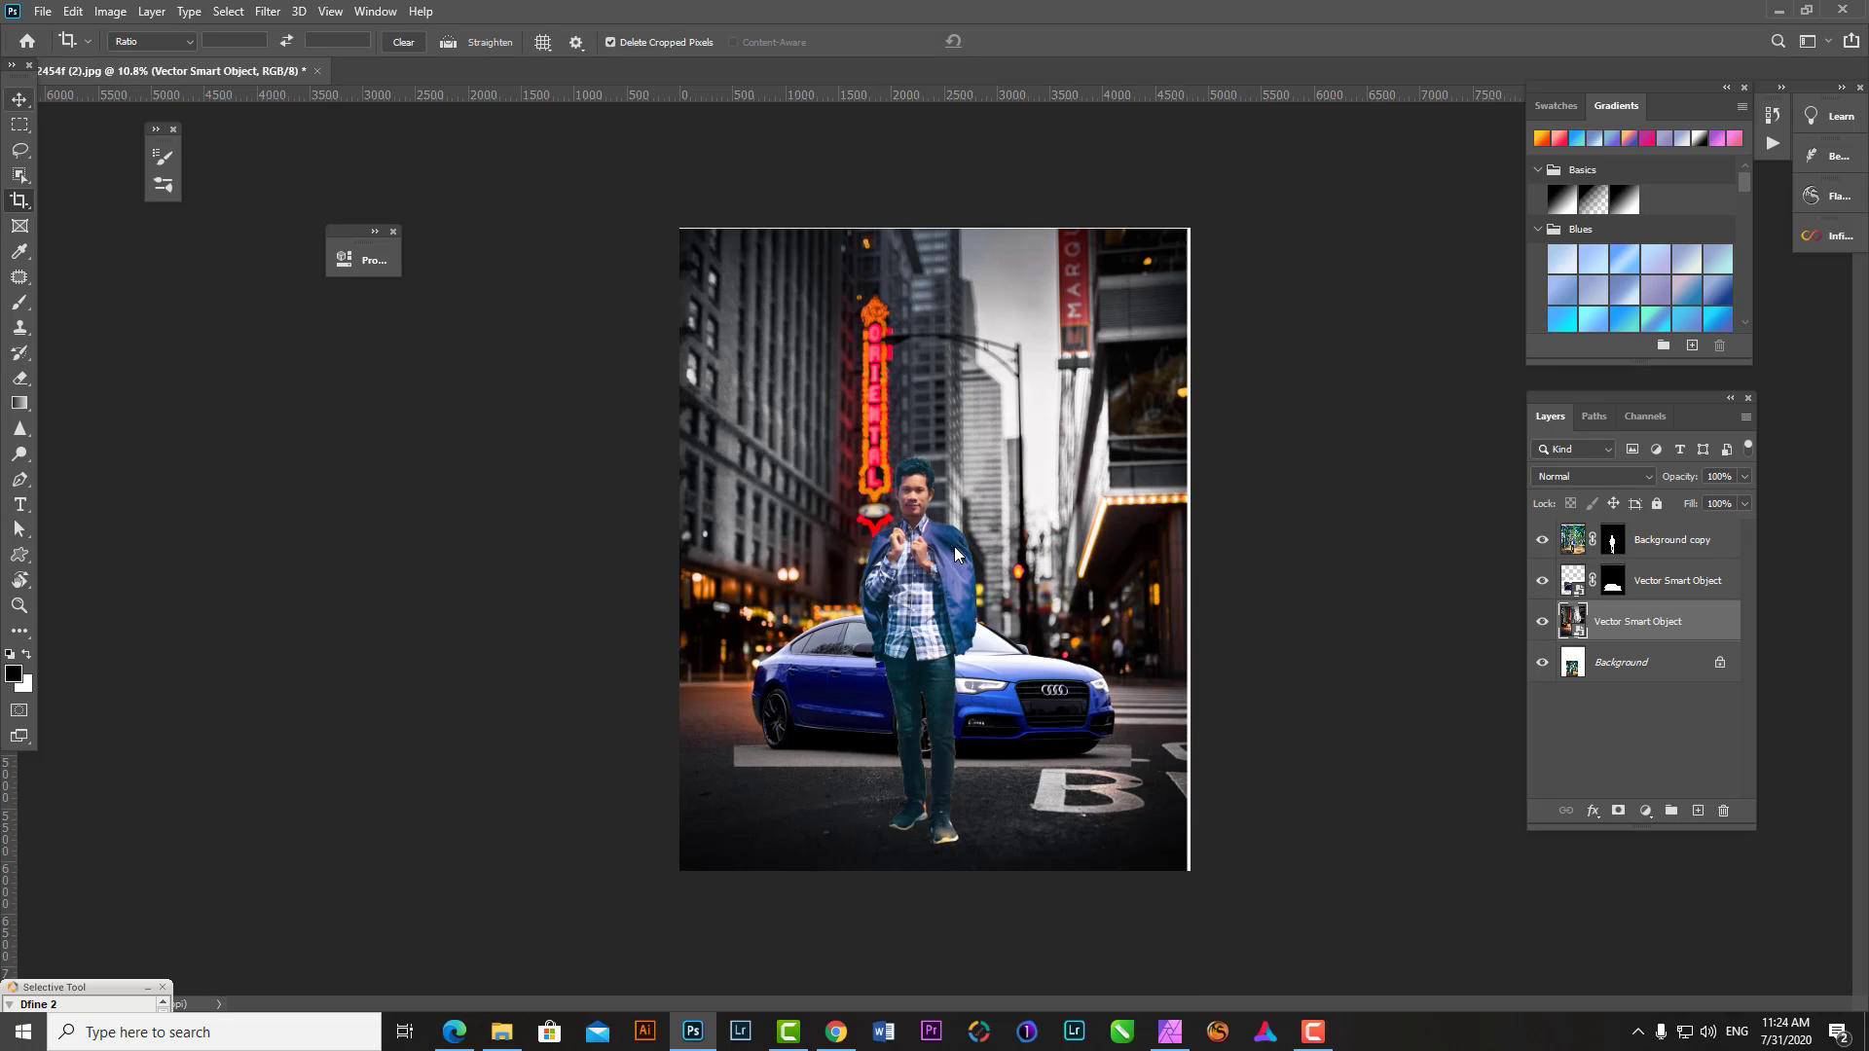
key(ctrl+minus)
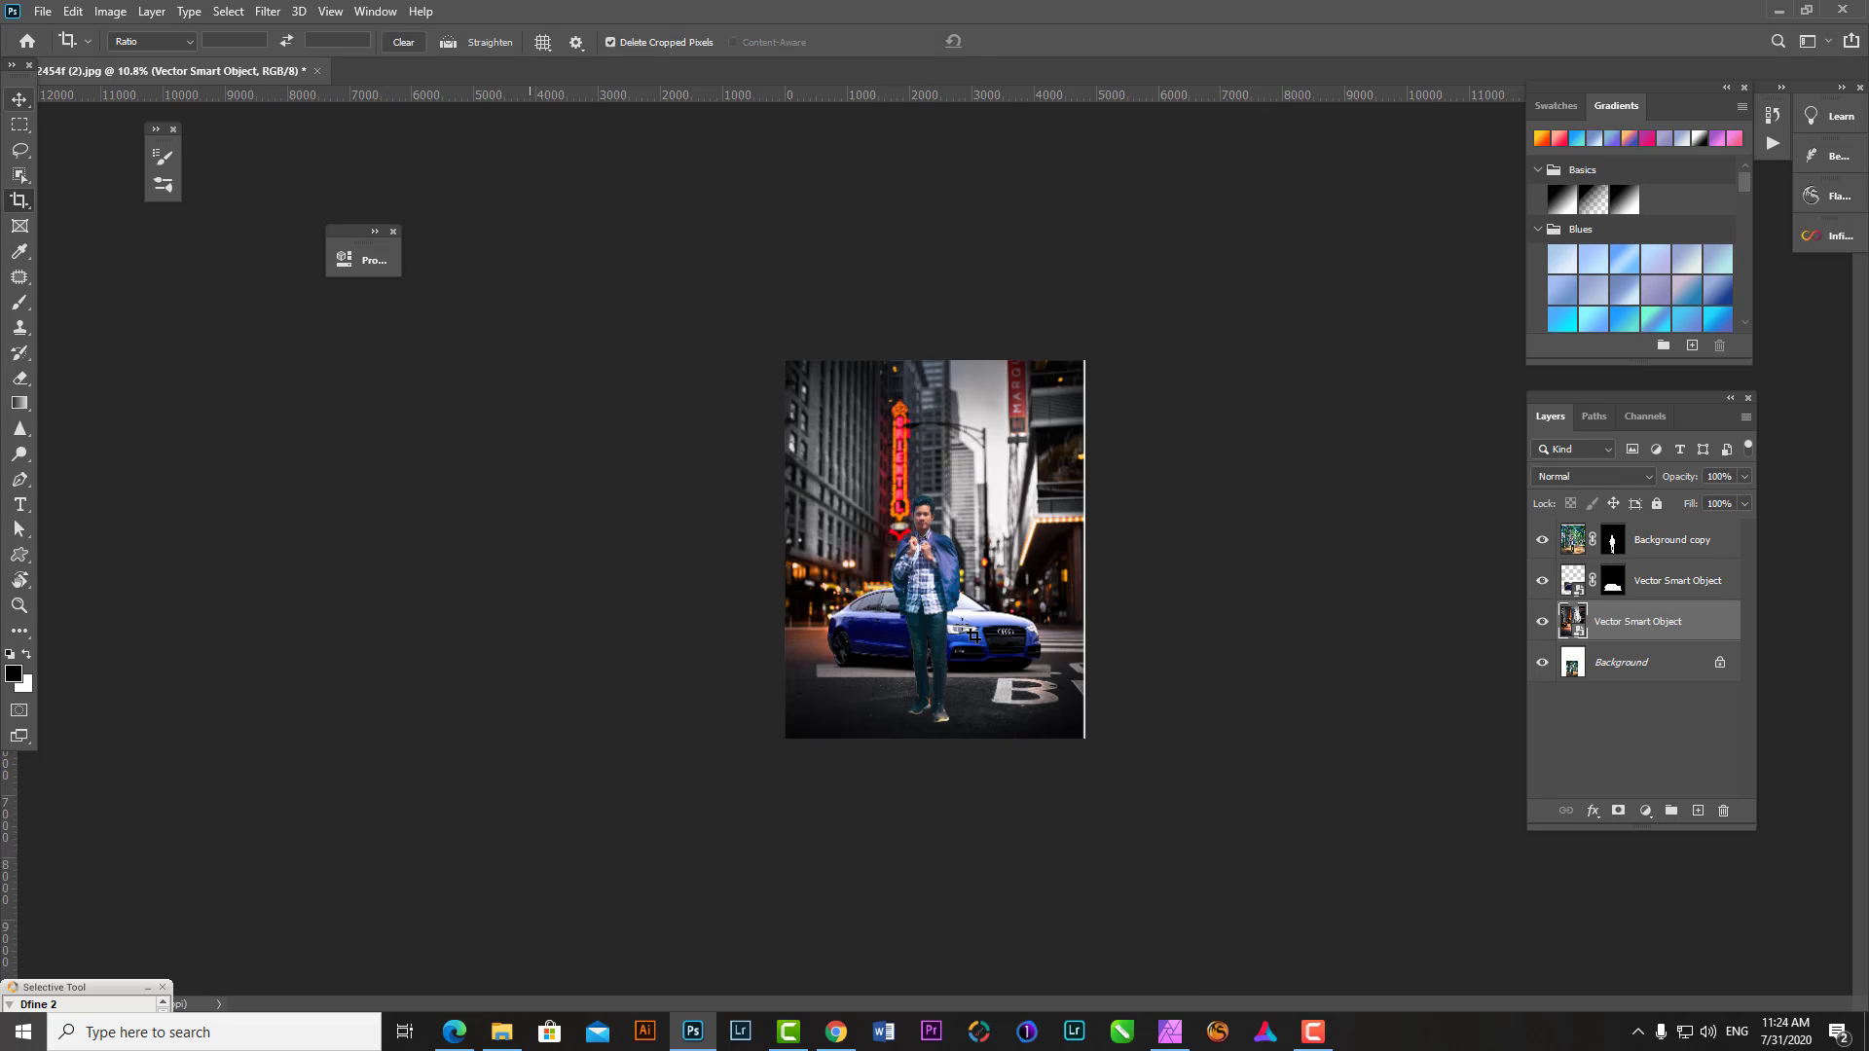
click(19, 98)
- Scale up the city backdrop about its centre
key(ctrl+plus)
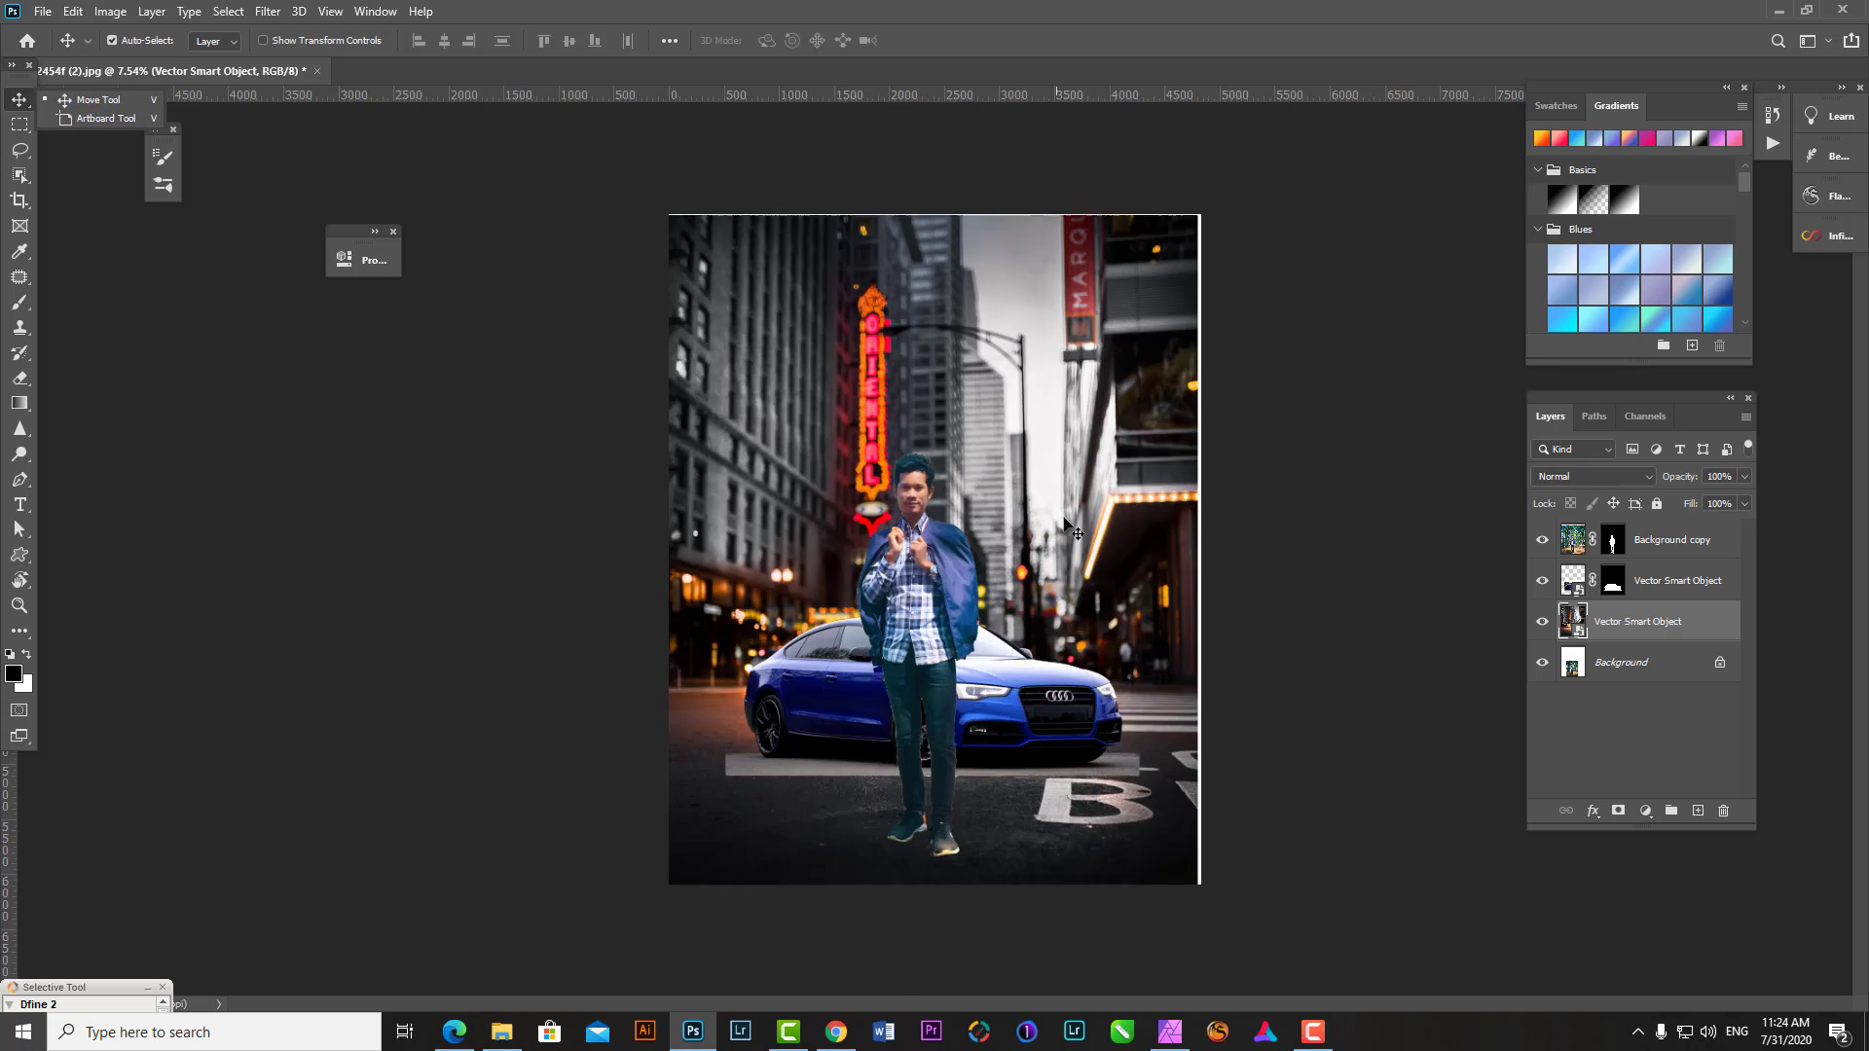
key(ctrl+t)
mouse_move(1188, 250)
mouse_down()
mouse_move(1217, 182)
mouse_move(1181, 240)
mouse_up()
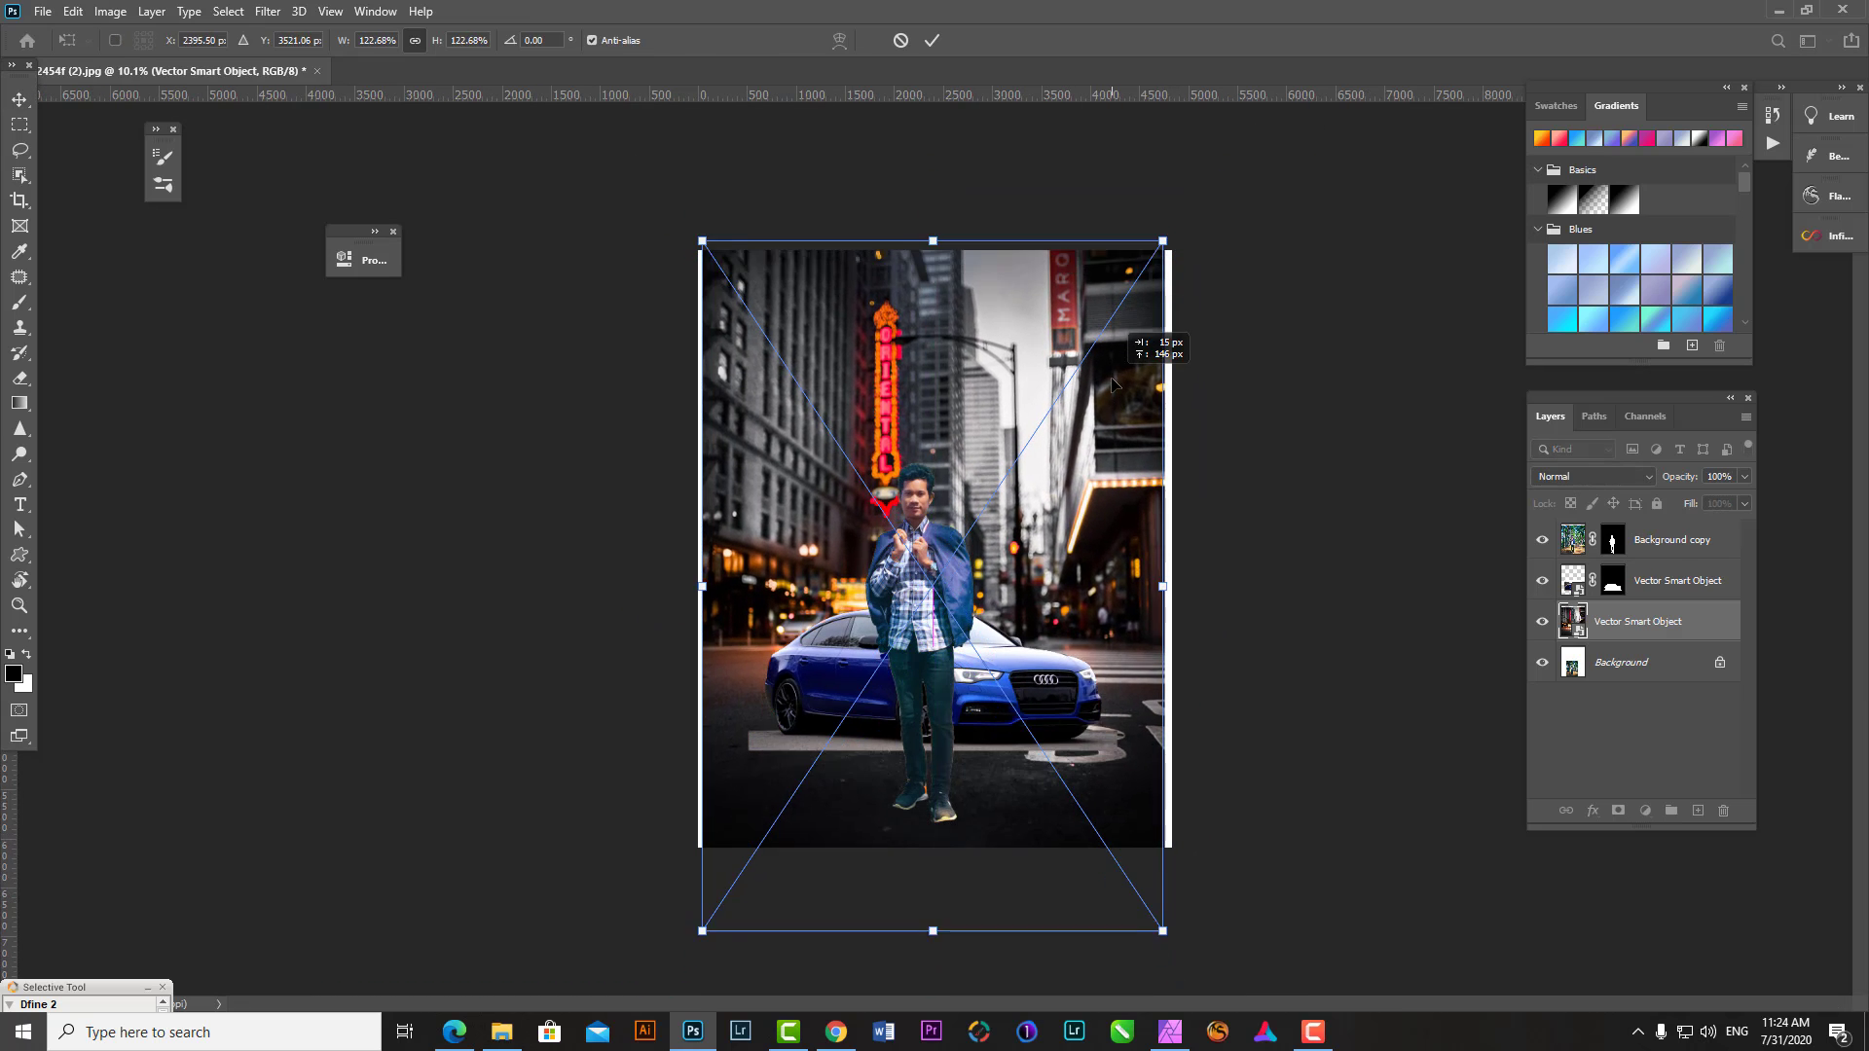
key(Return)
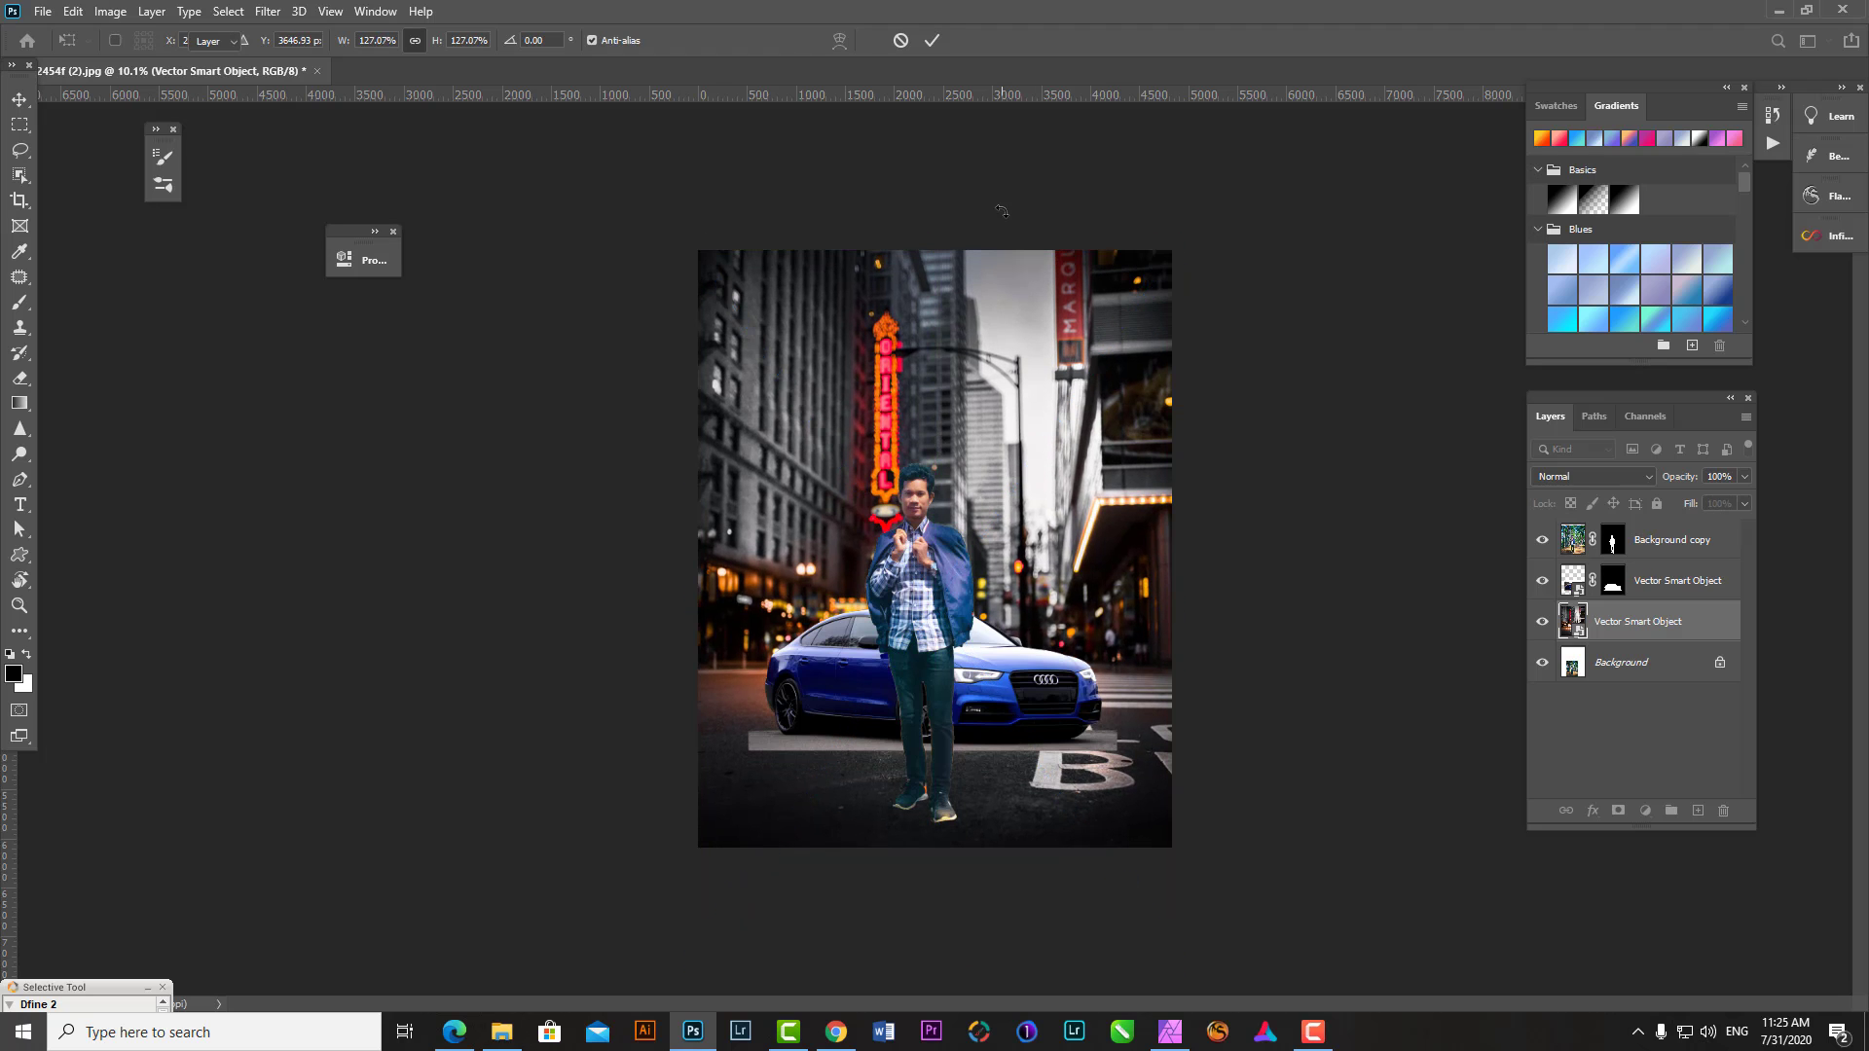
- Enlarge the car, move it lower on the street, and nudge it into alignment
click(1032, 707)
key(ctrl+t)
mouse_move(1038, 708)
mouse_down()
mouse_move(1039, 679)
mouse_move(1137, 742)
mouse_up()
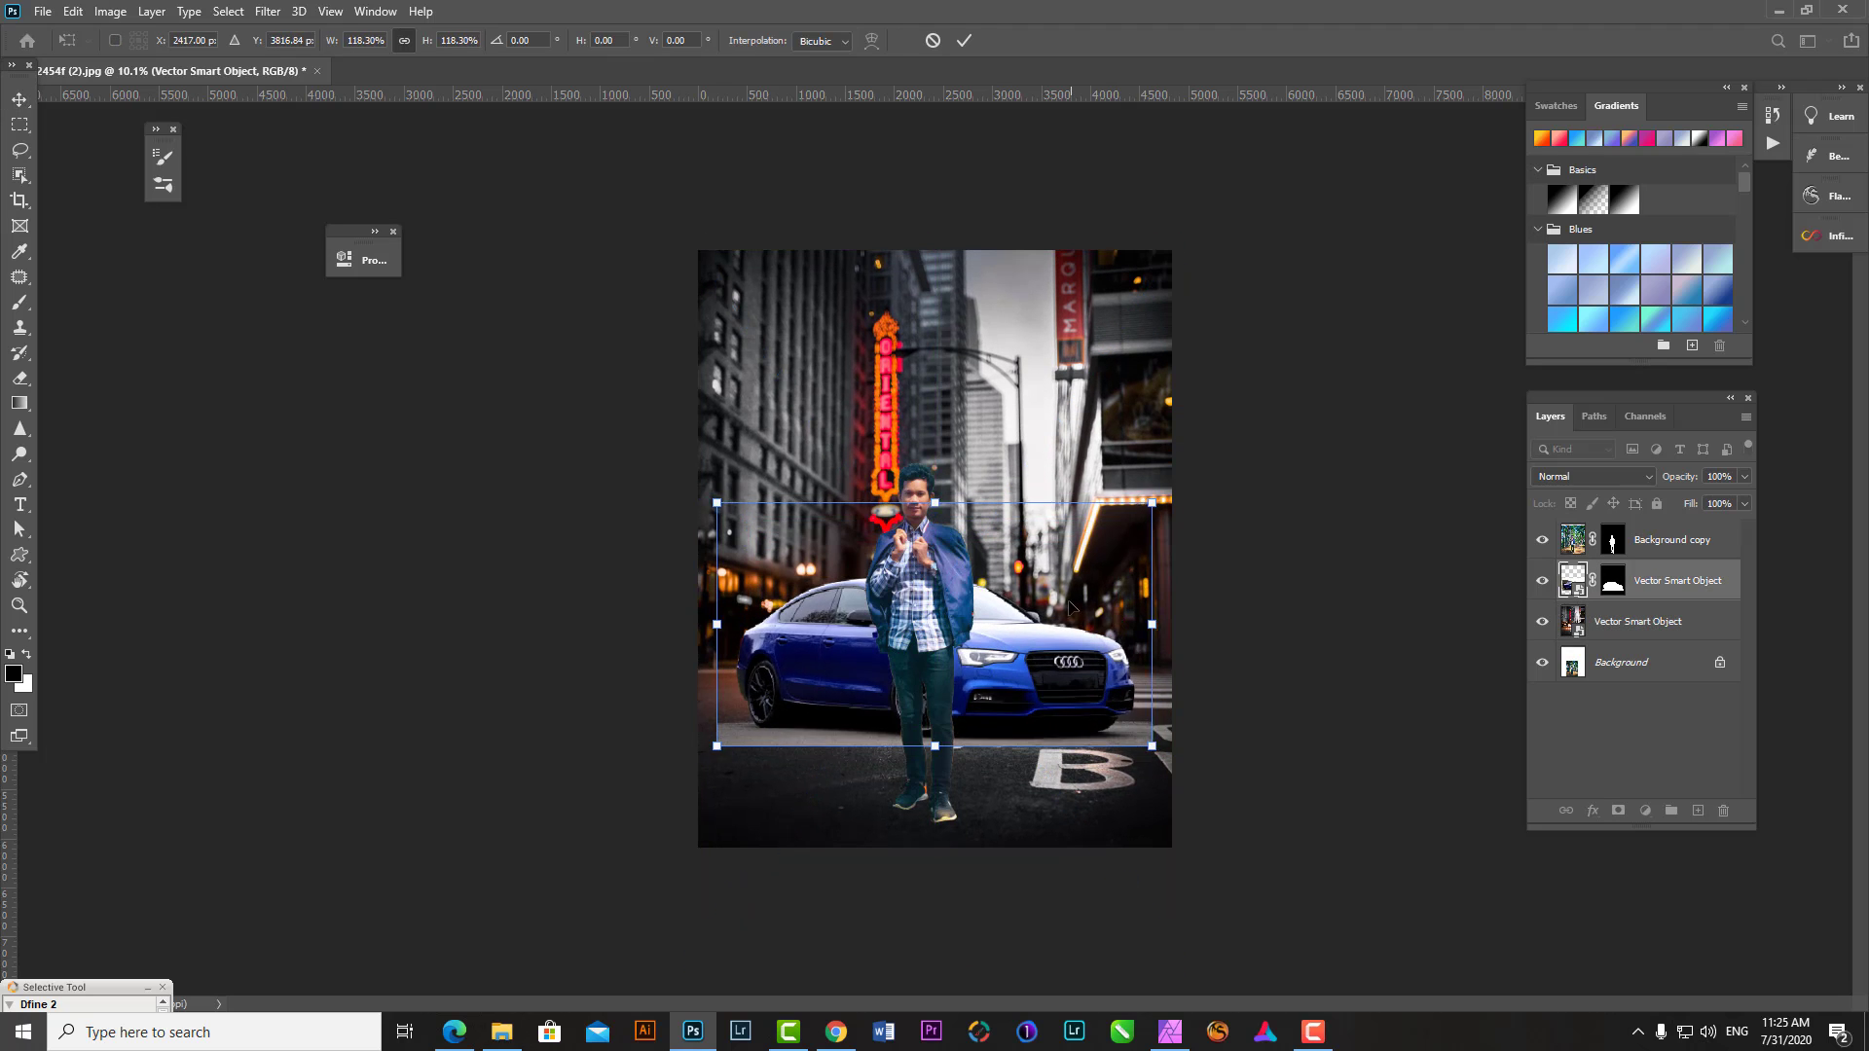
key(Return)
click(1022, 382)
drag(994, 642, 995, 642)
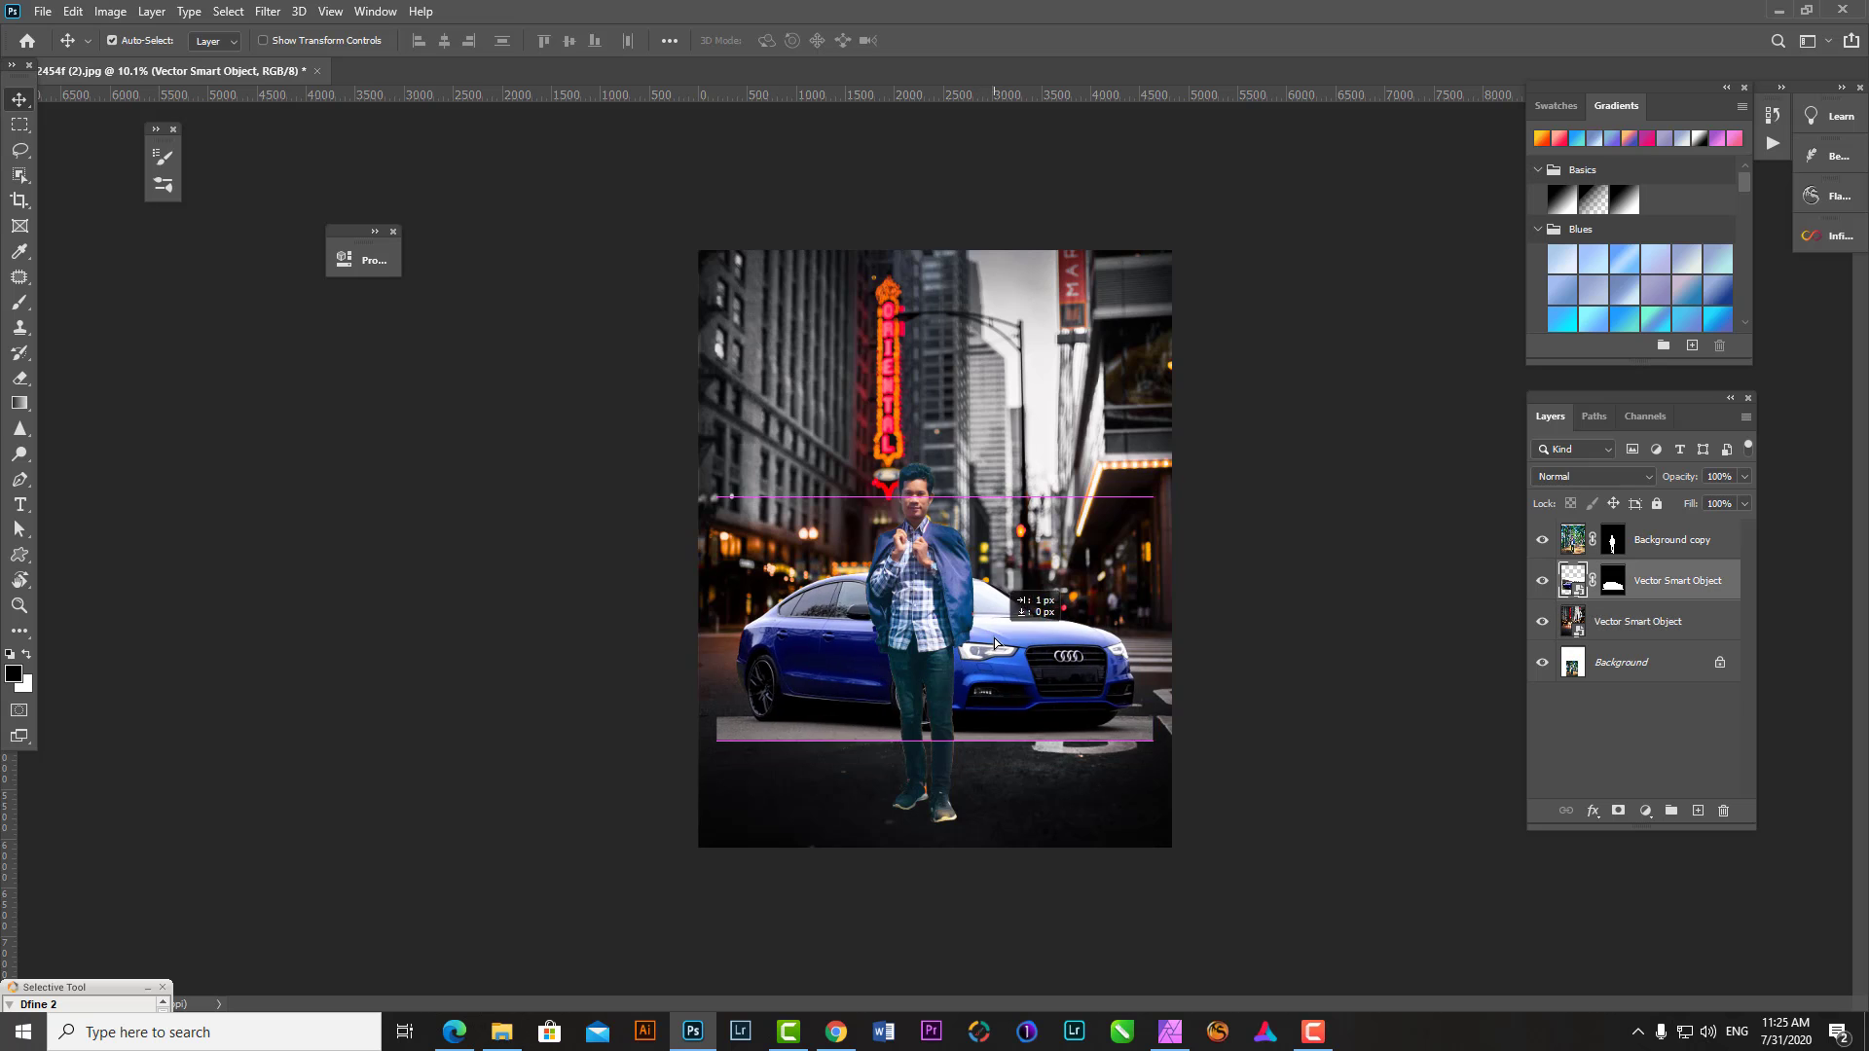
- Switch to the Brush tool and enlarge it for painting on the car's mask
scroll(845, 667, up, 3)
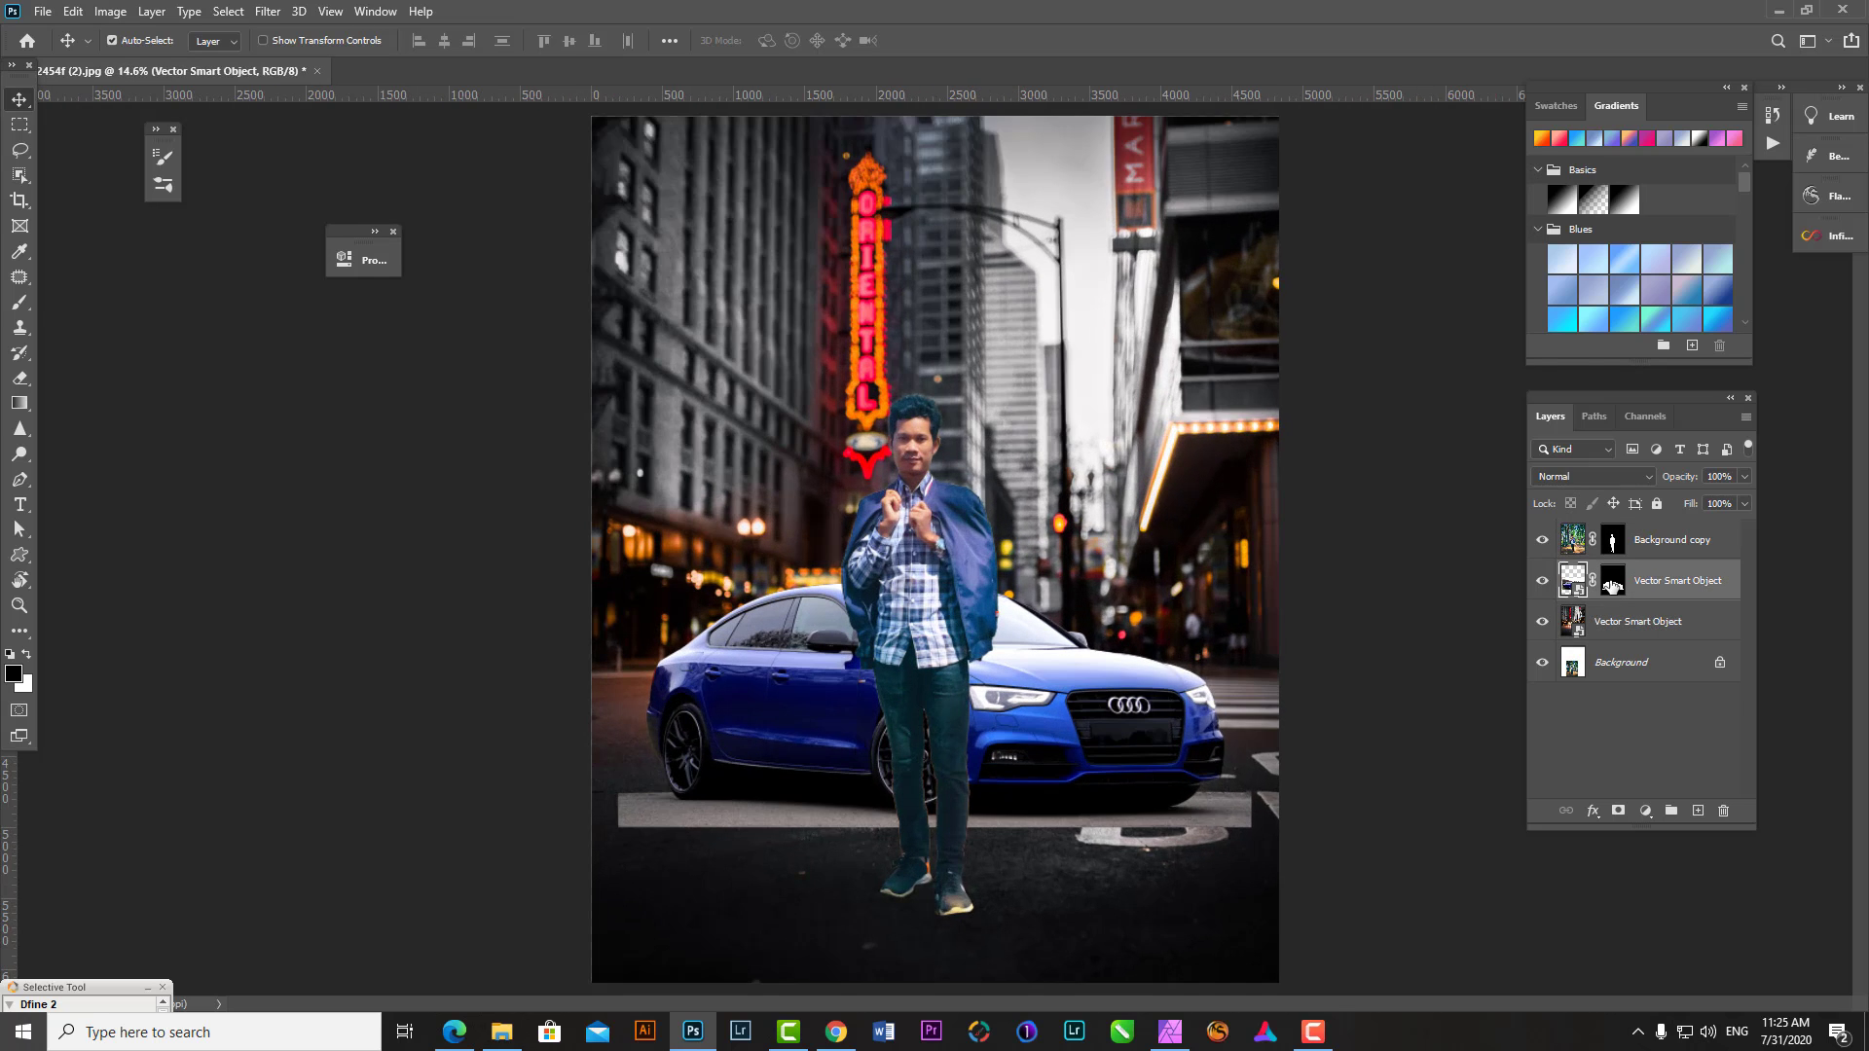
key(b)
mouse_move(640, 839)
mouse_down()
mouse_move(568, 825)
mouse_move(757, 839)
mouse_up()
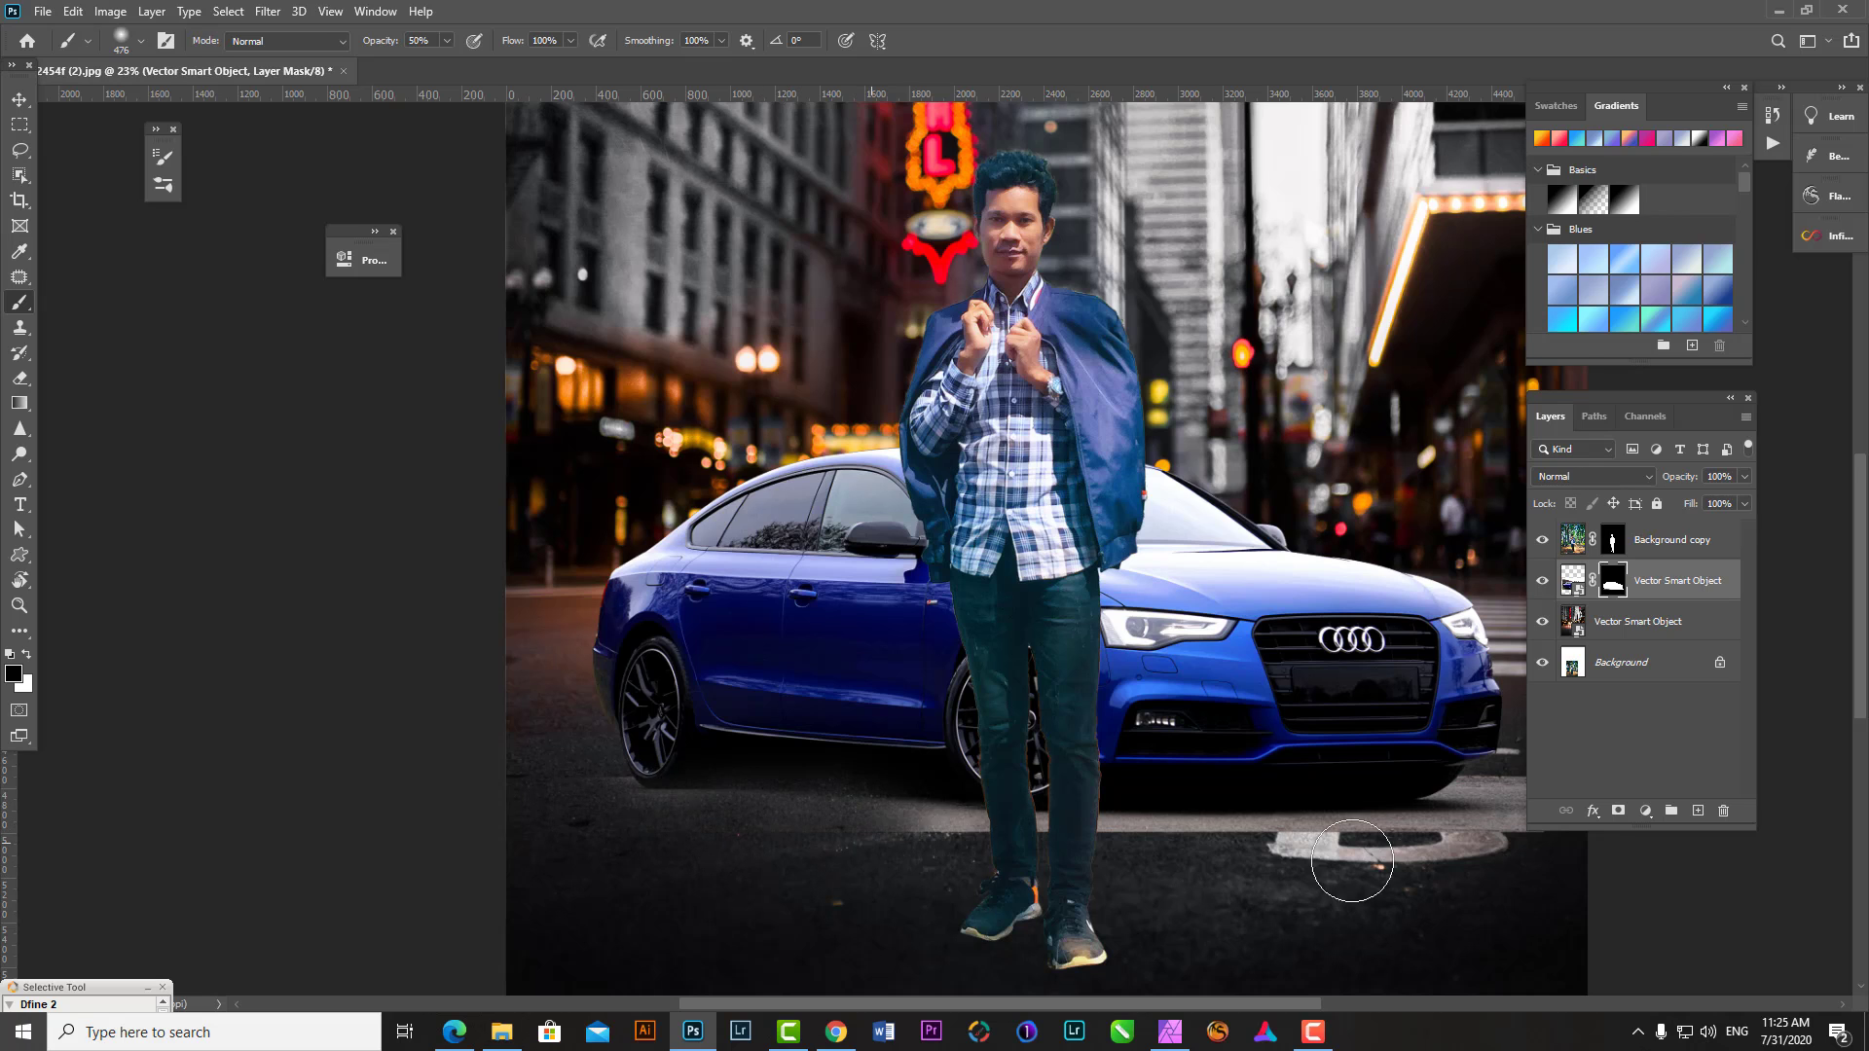
- Paint black with a much larger brush to mask out the grey strip under the Audi
mouse_move(1352, 861)
mouse_down()
mouse_move(1204, 775)
mouse_move(1095, 753)
mouse_move(1069, 705)
mouse_up()
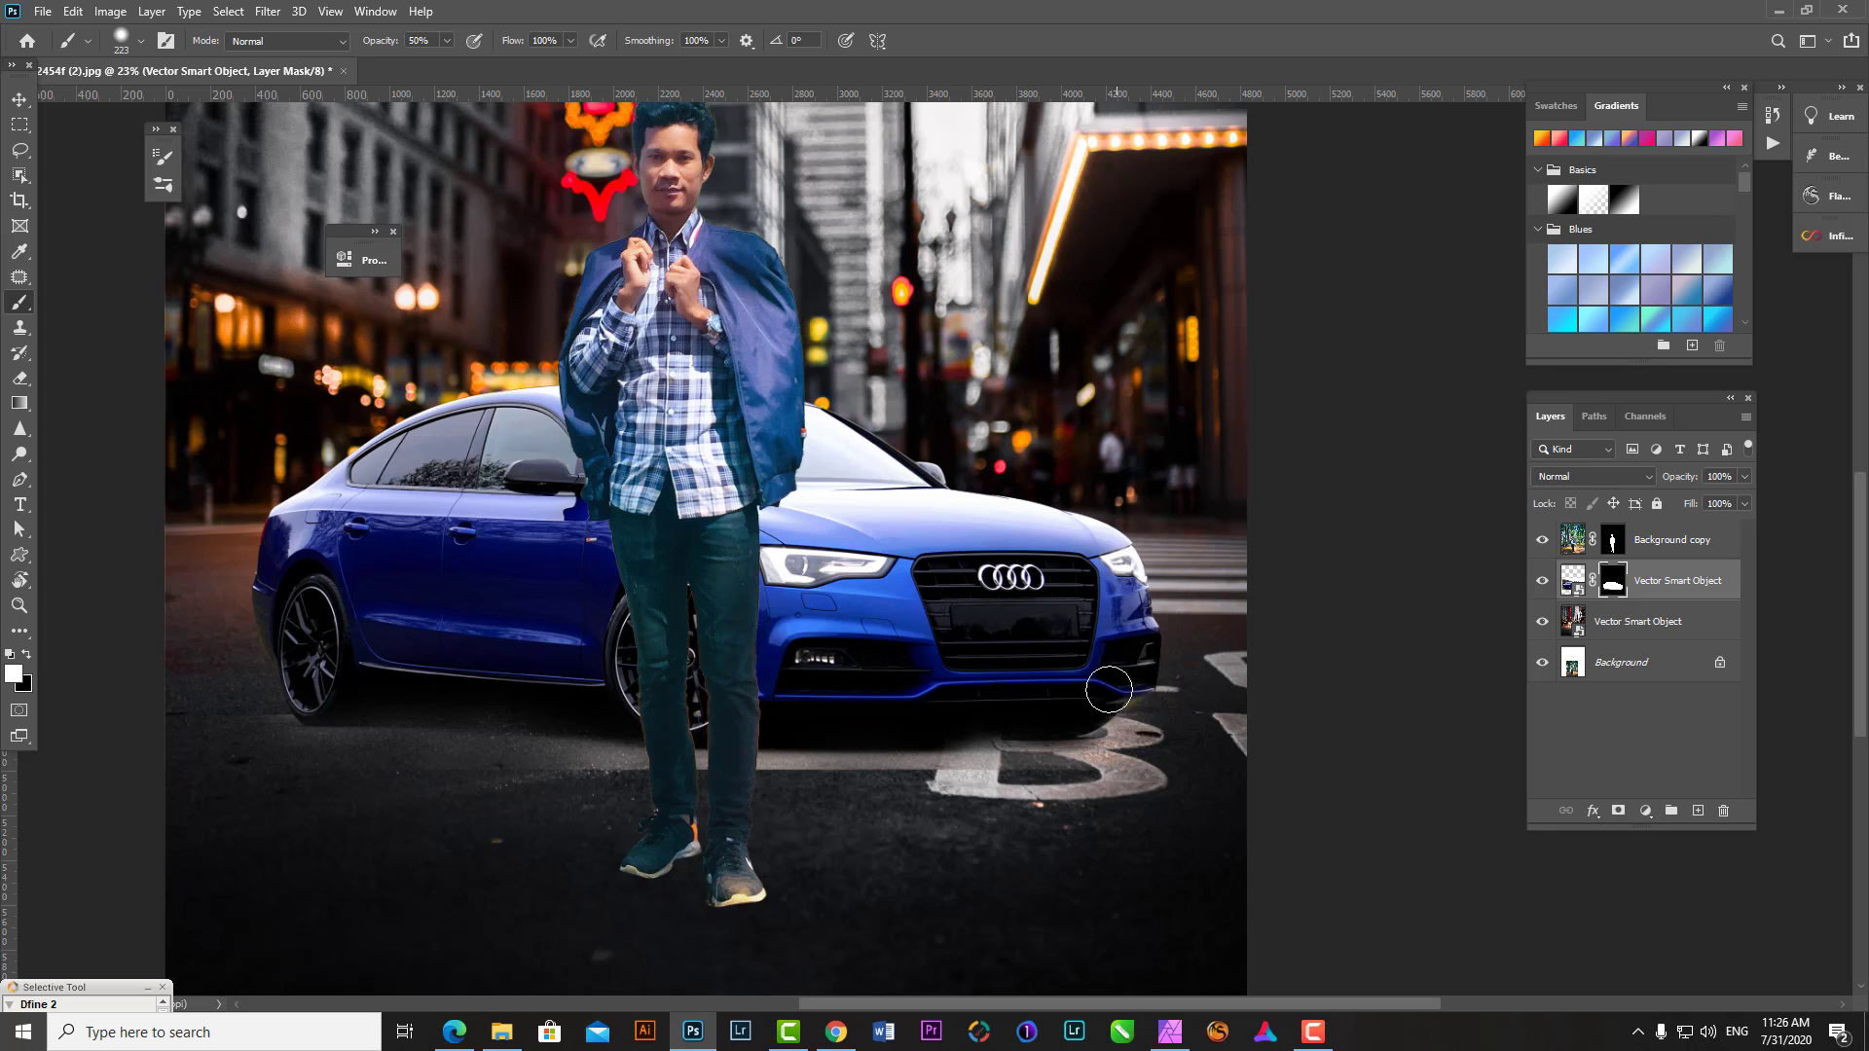
scroll(1141, 725, down, 2)
drag(760, 856, 906, 875)
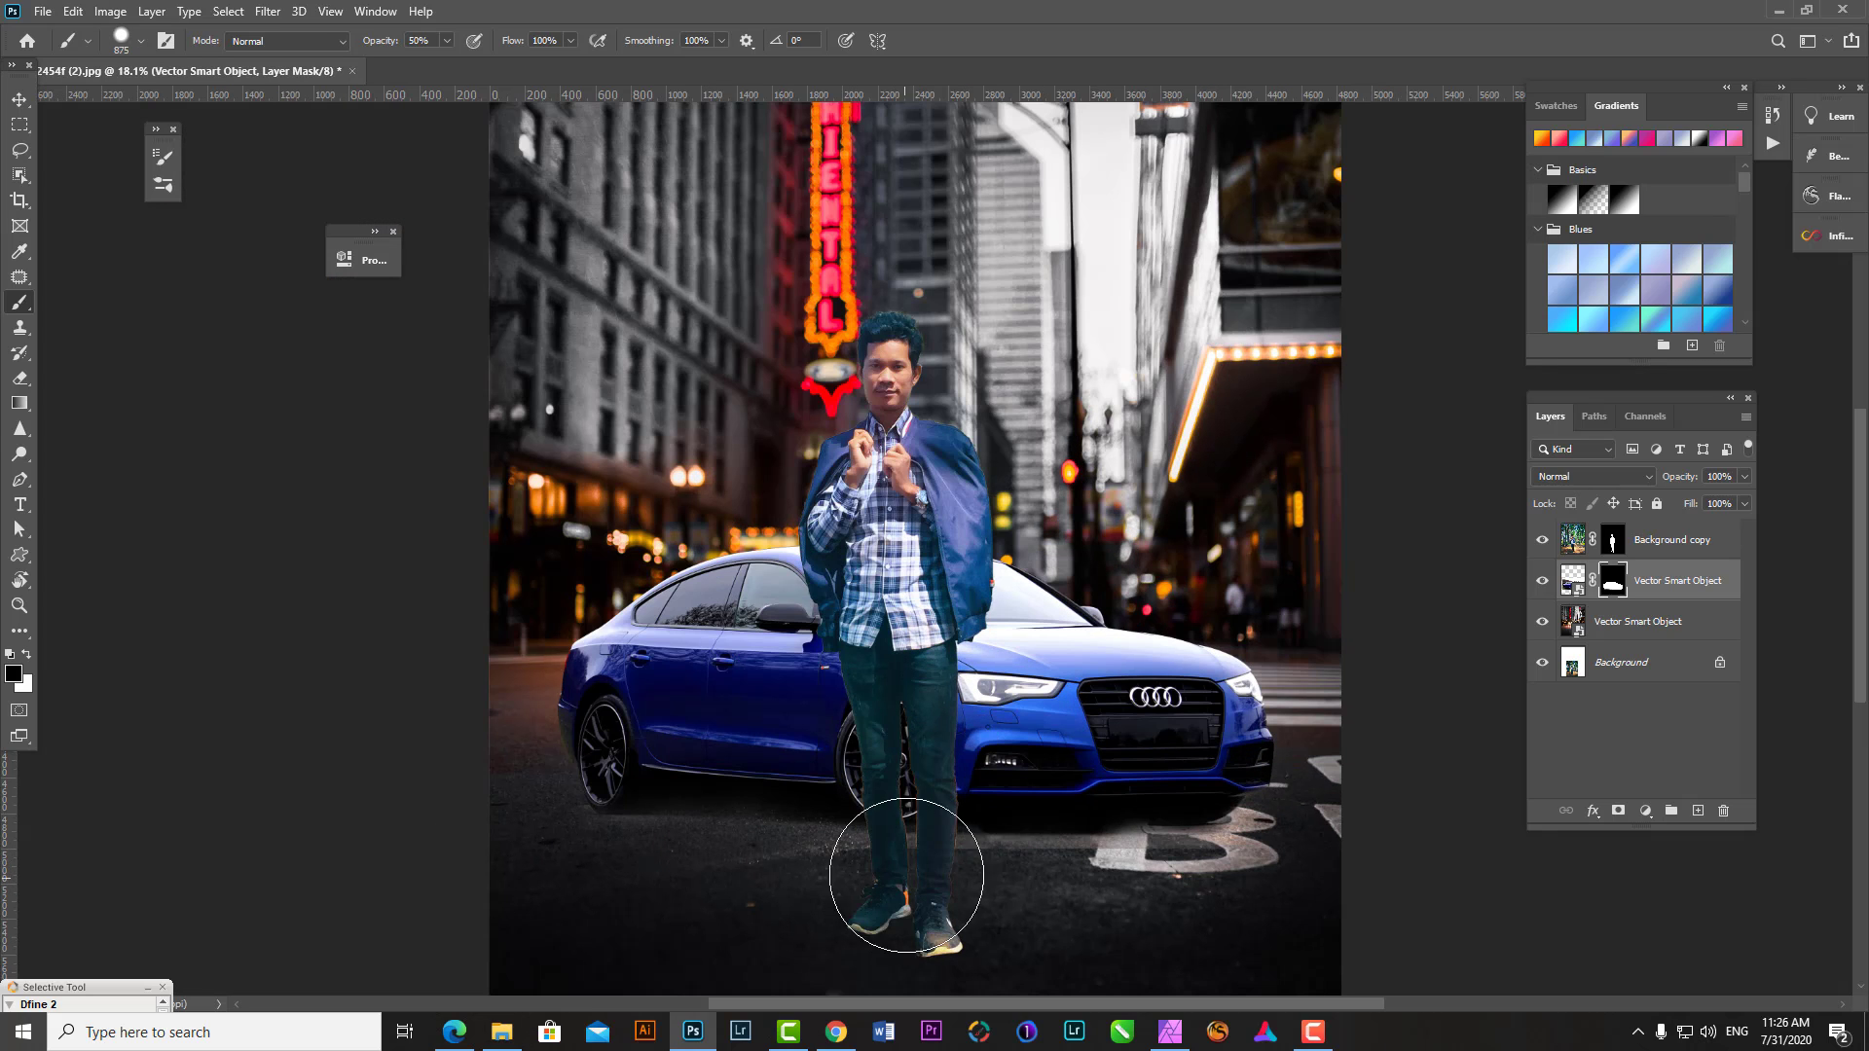
scroll(1019, 762, down, 2)
- Shift the man slightly left, enlarge the blue Audi and reposition the city backdrop
key(v)
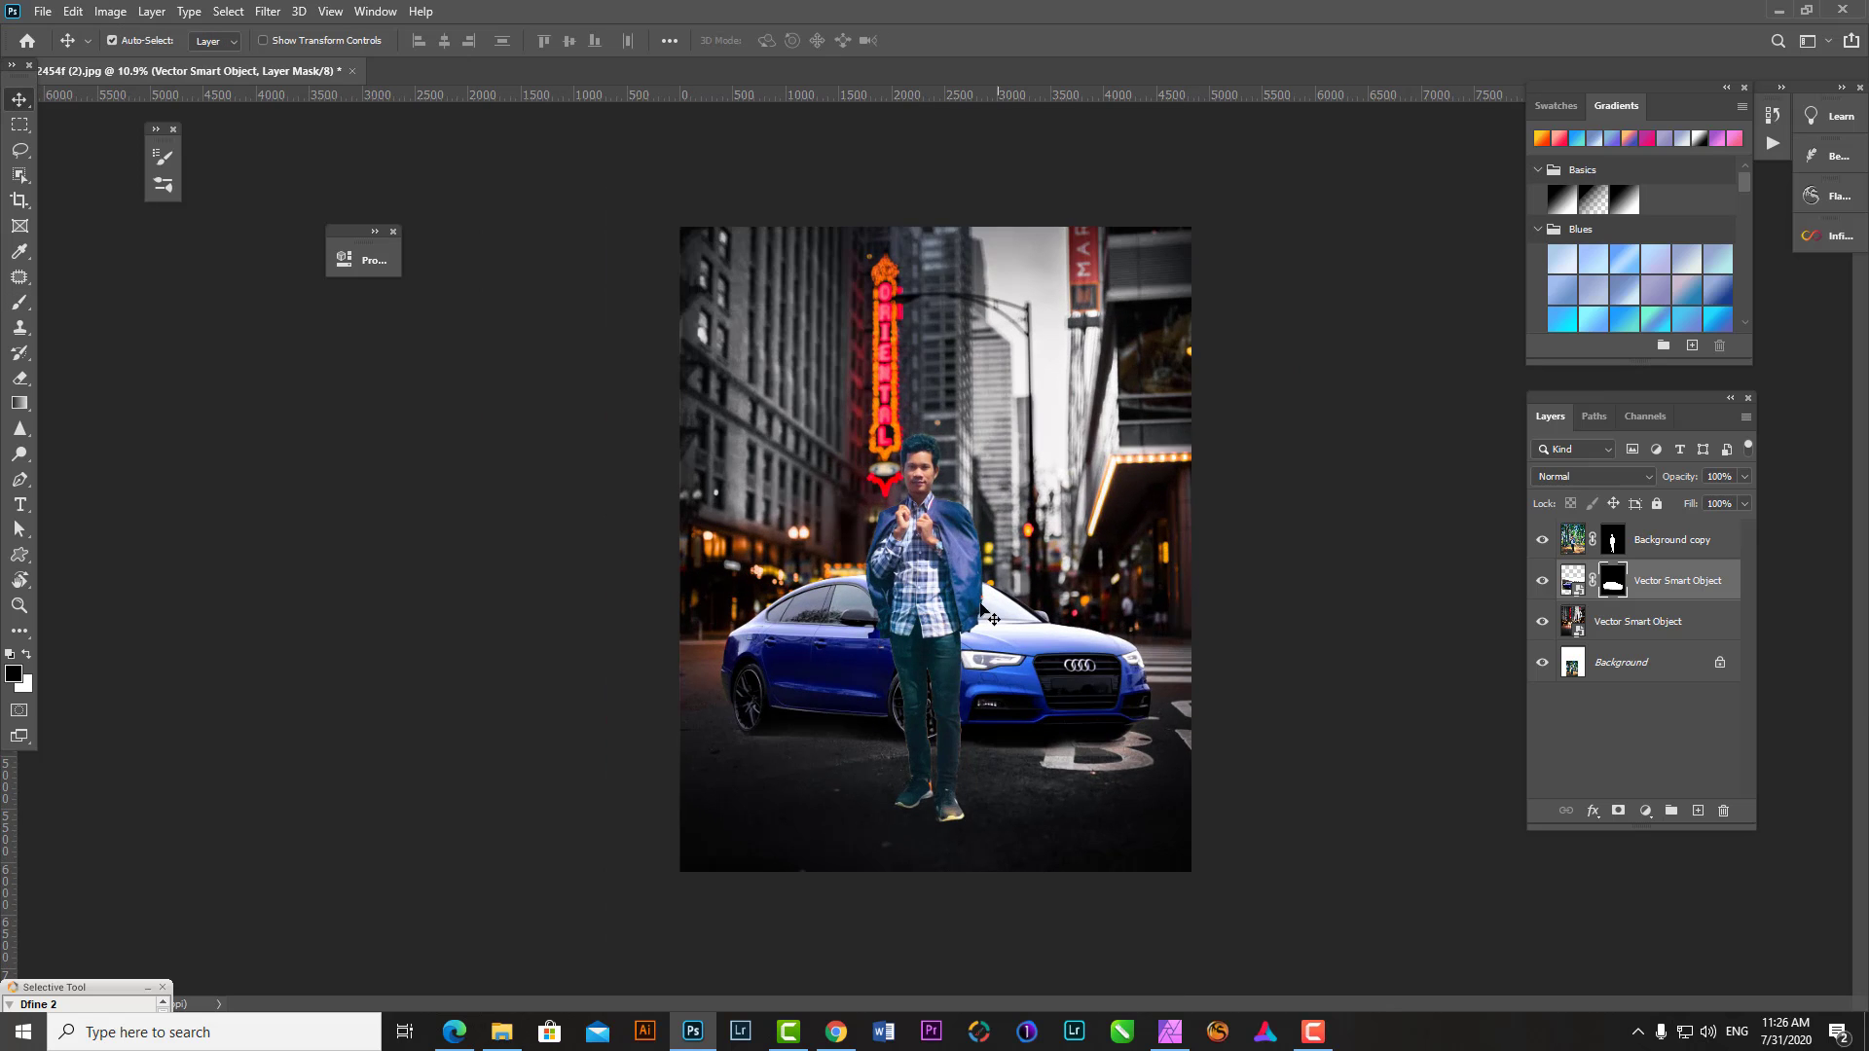
drag(1158, 720, 1075, 717)
click(1071, 718)
key(ctrl+t)
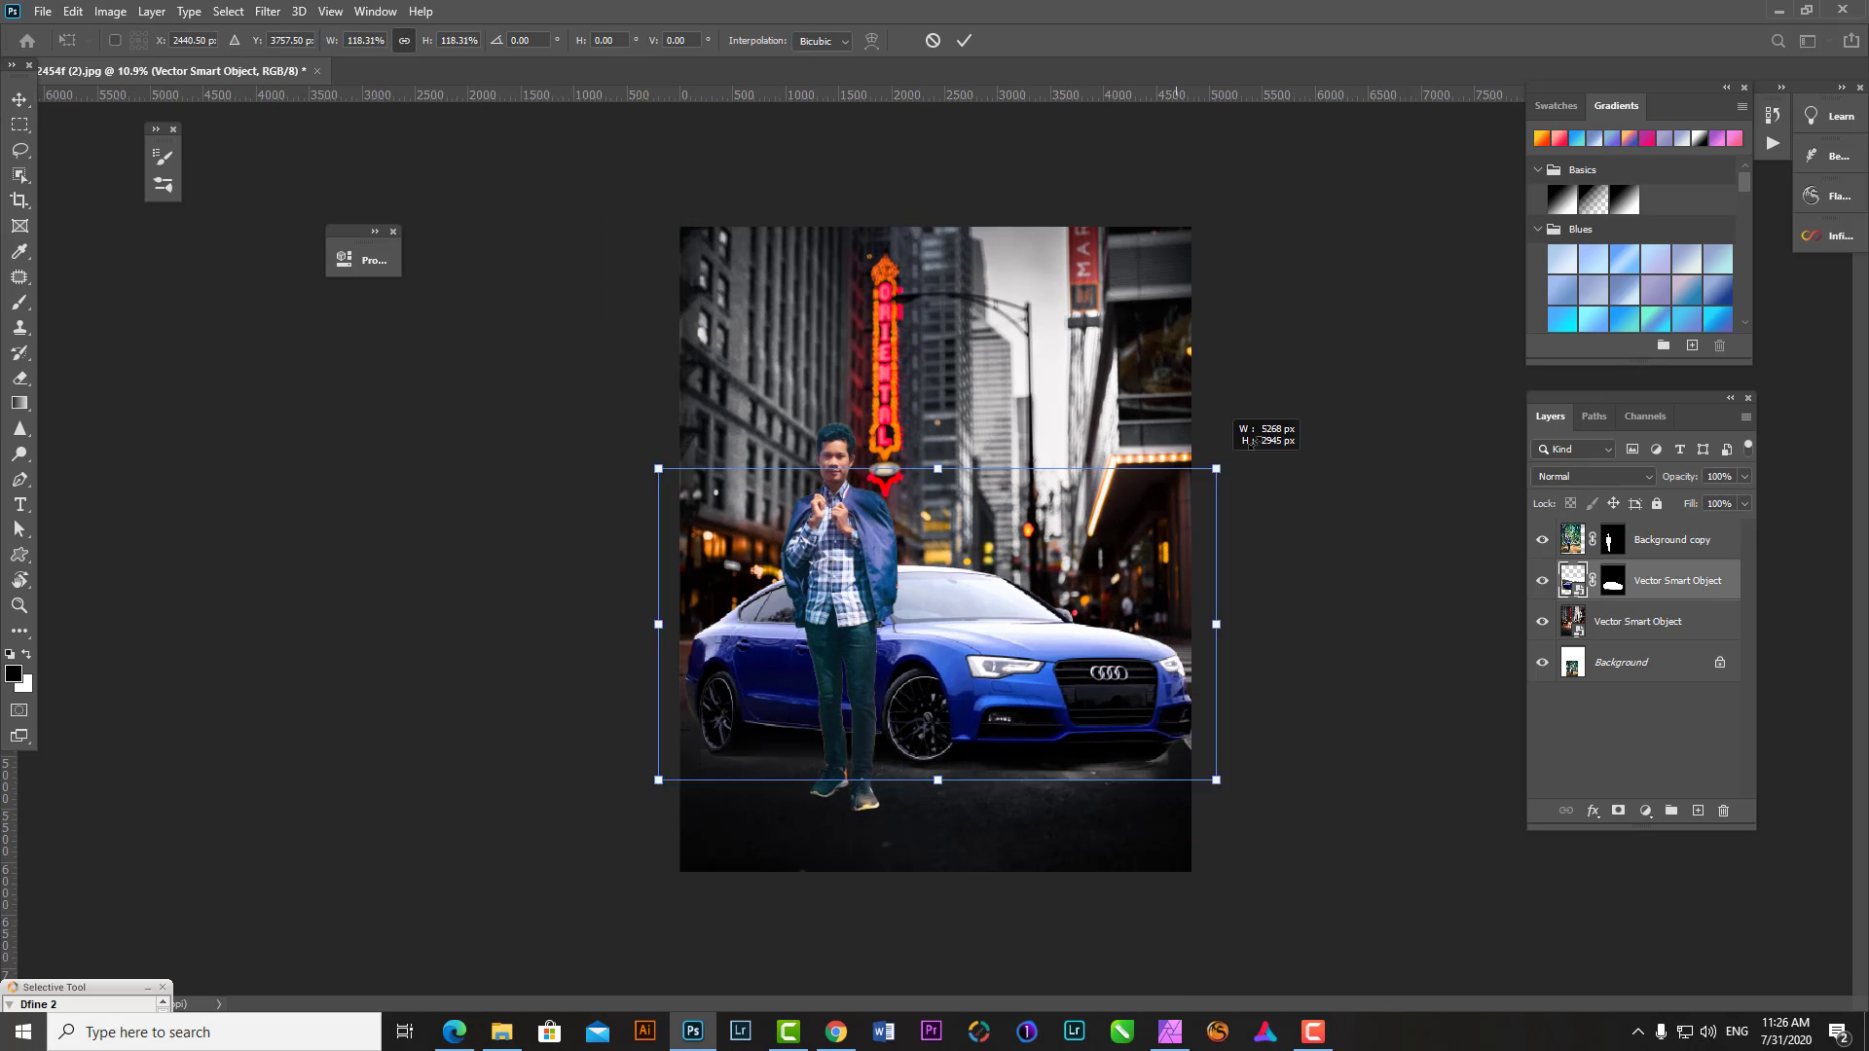
key(Return)
drag(951, 780, 953, 806)
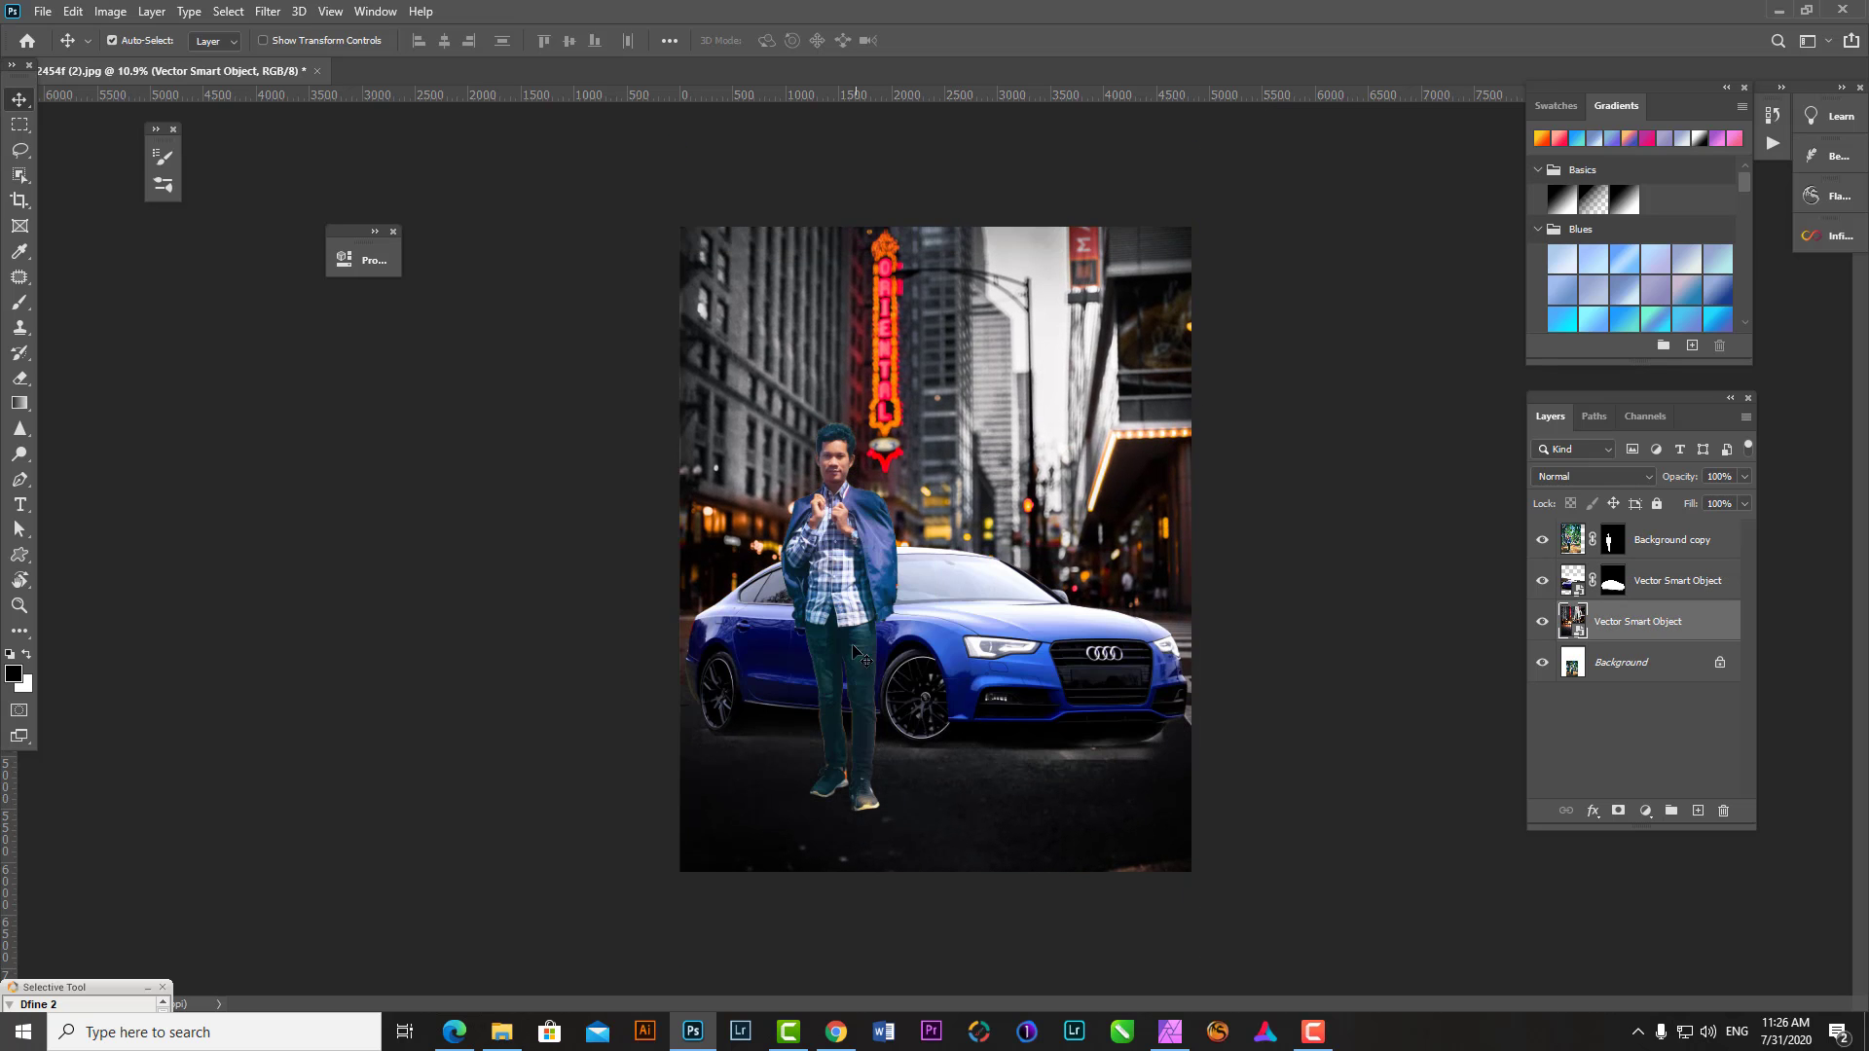
- Extend the canvas taller with the Crop tool and scale the city backdrop to fill it
key(c)
click(1085, 555)
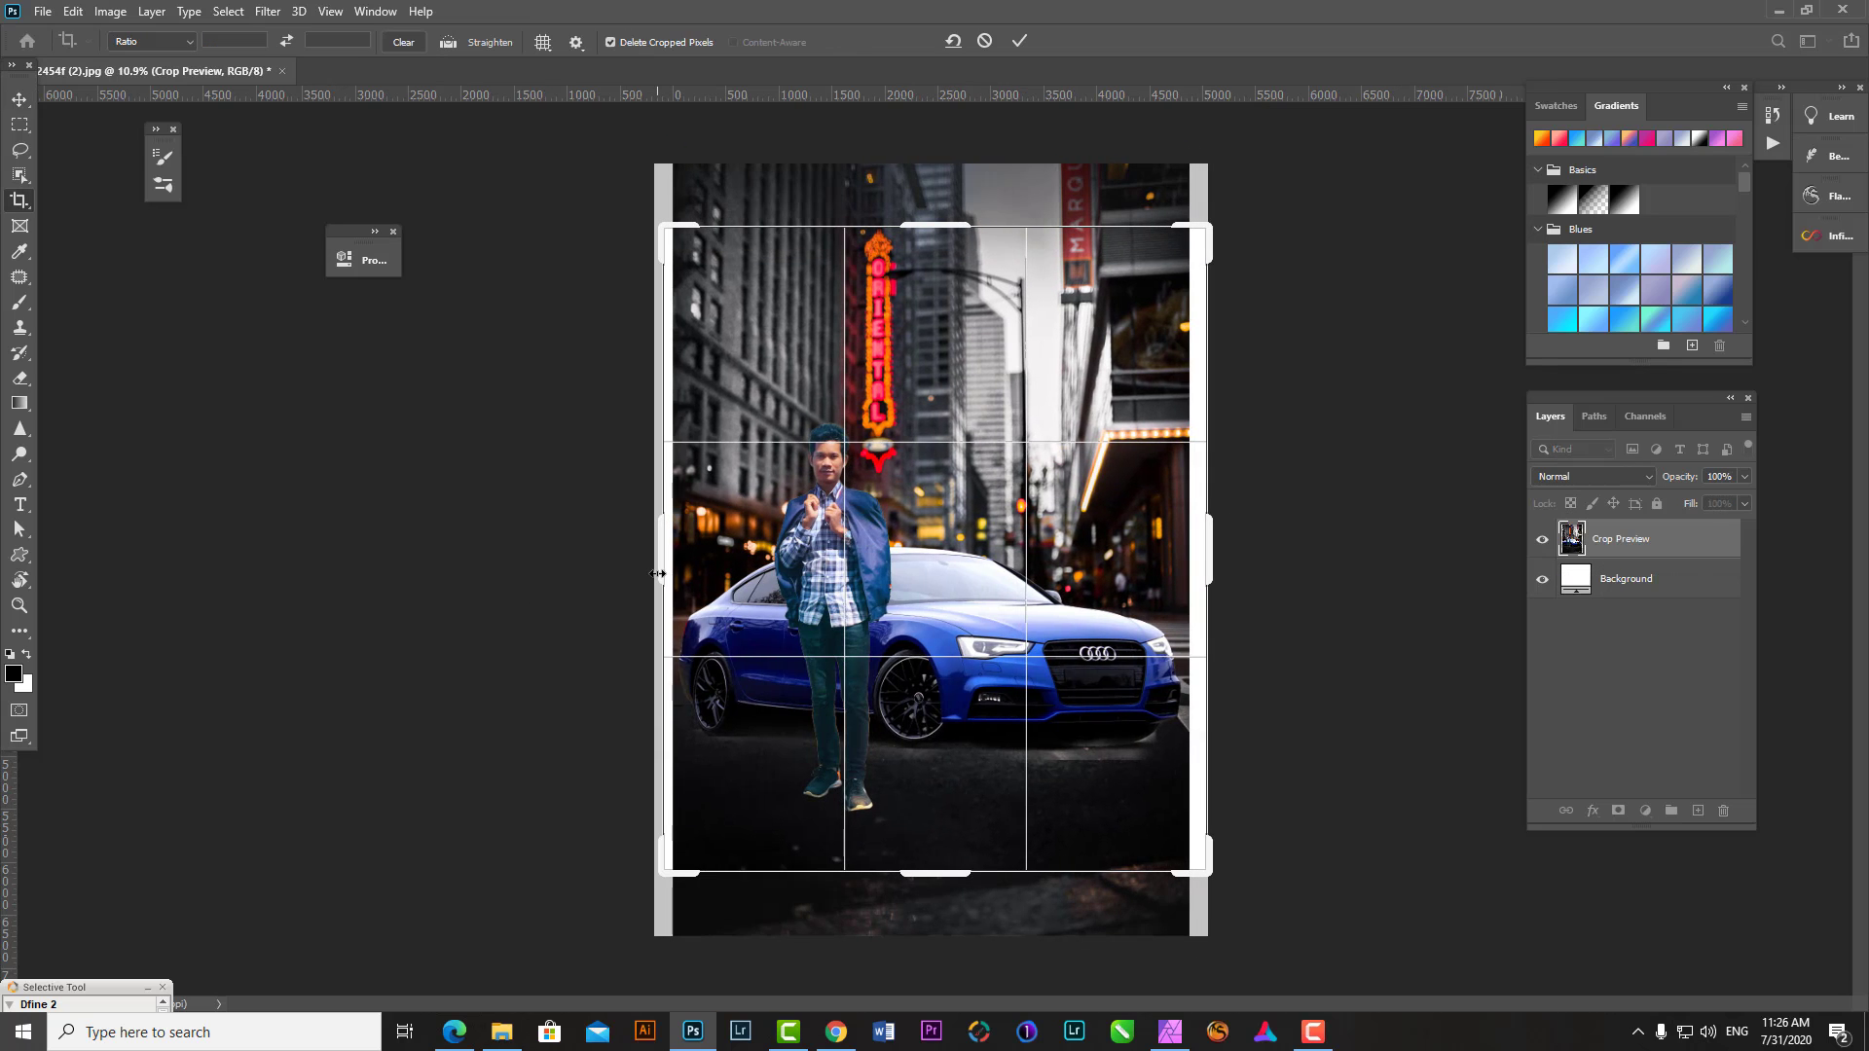
key(Return)
key(ctrl+z)
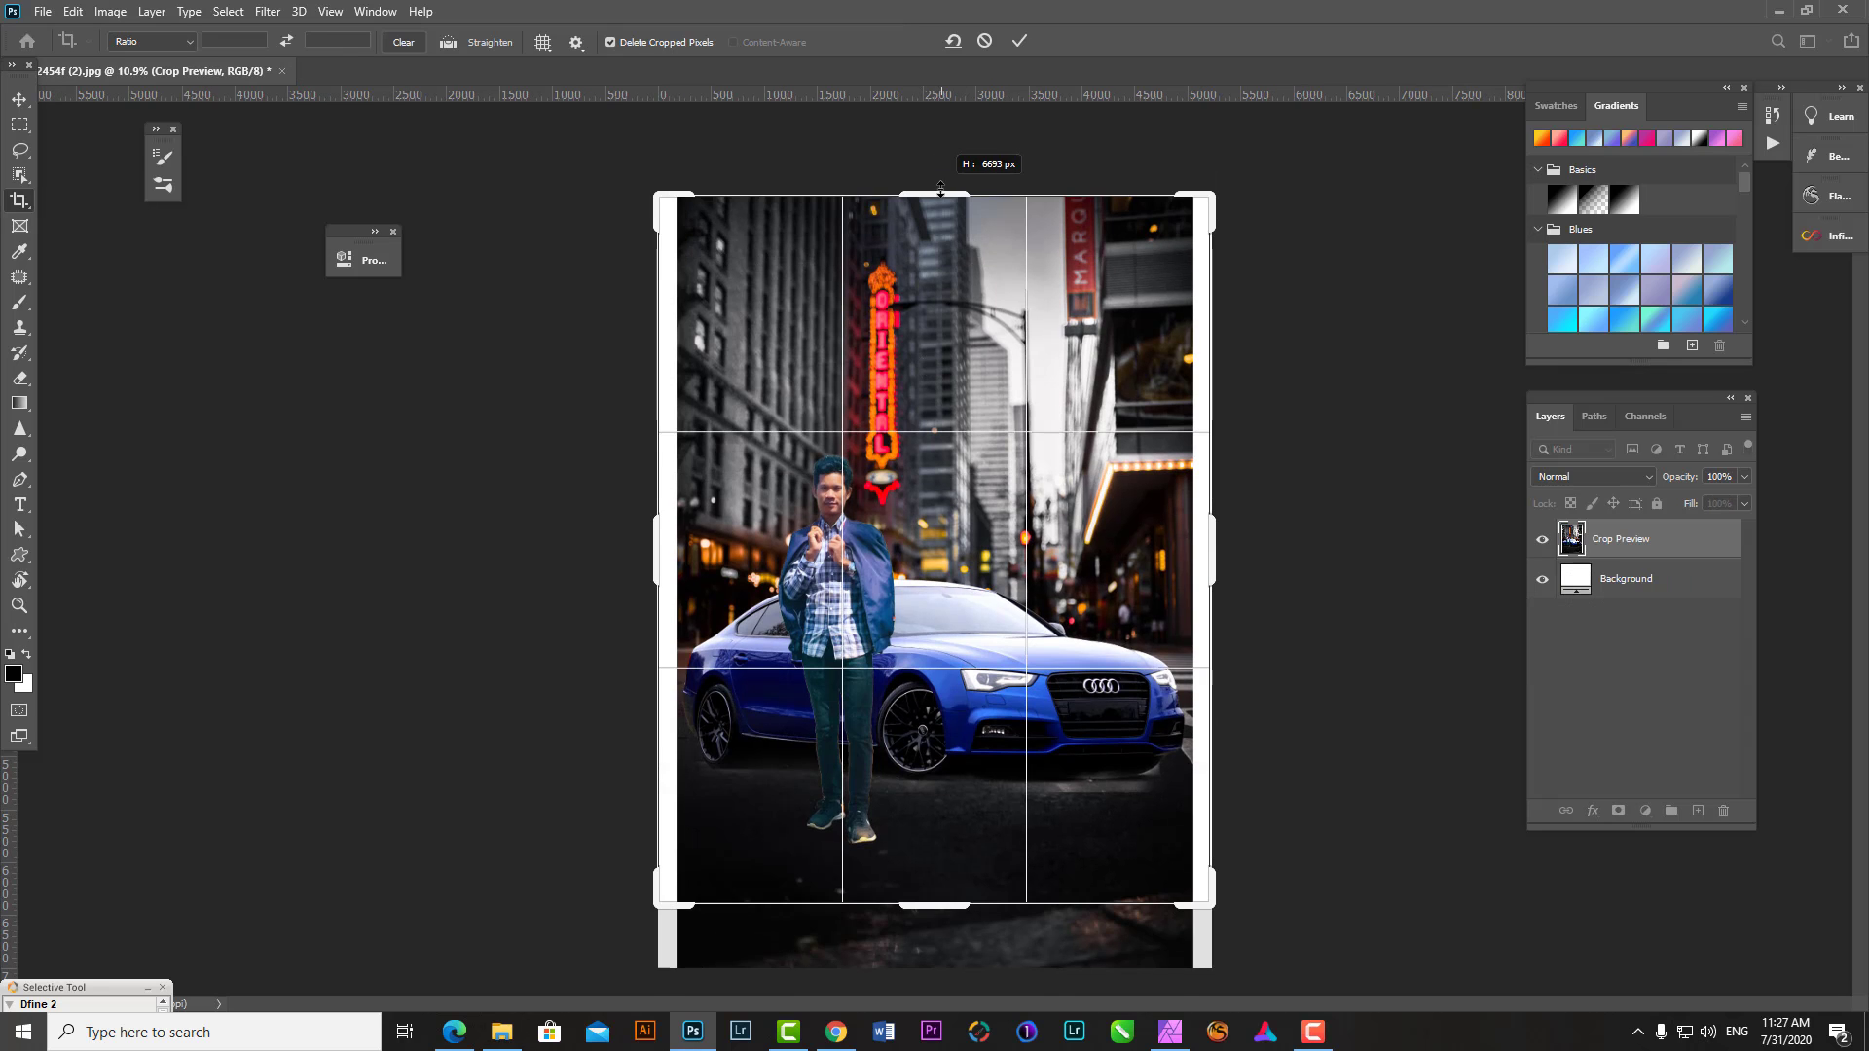
key(Escape)
key(ctrl+t)
key(Return)
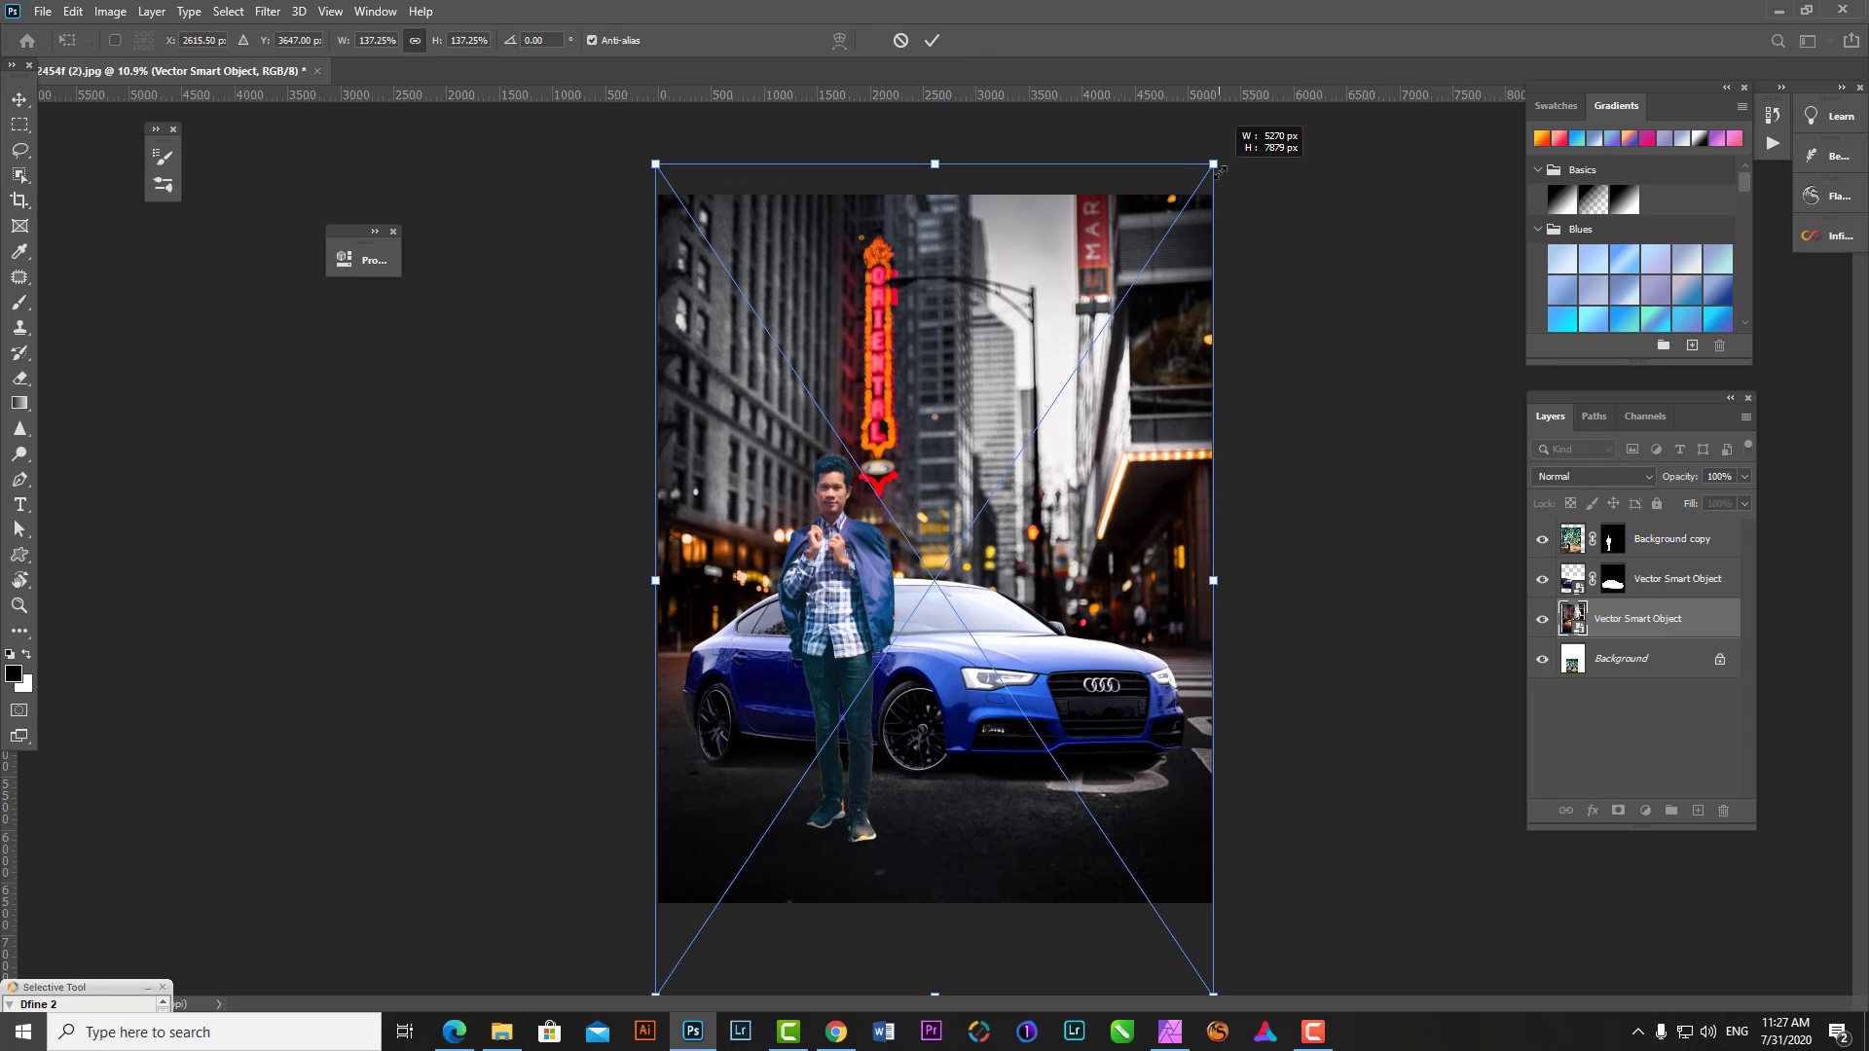
click(1046, 706)
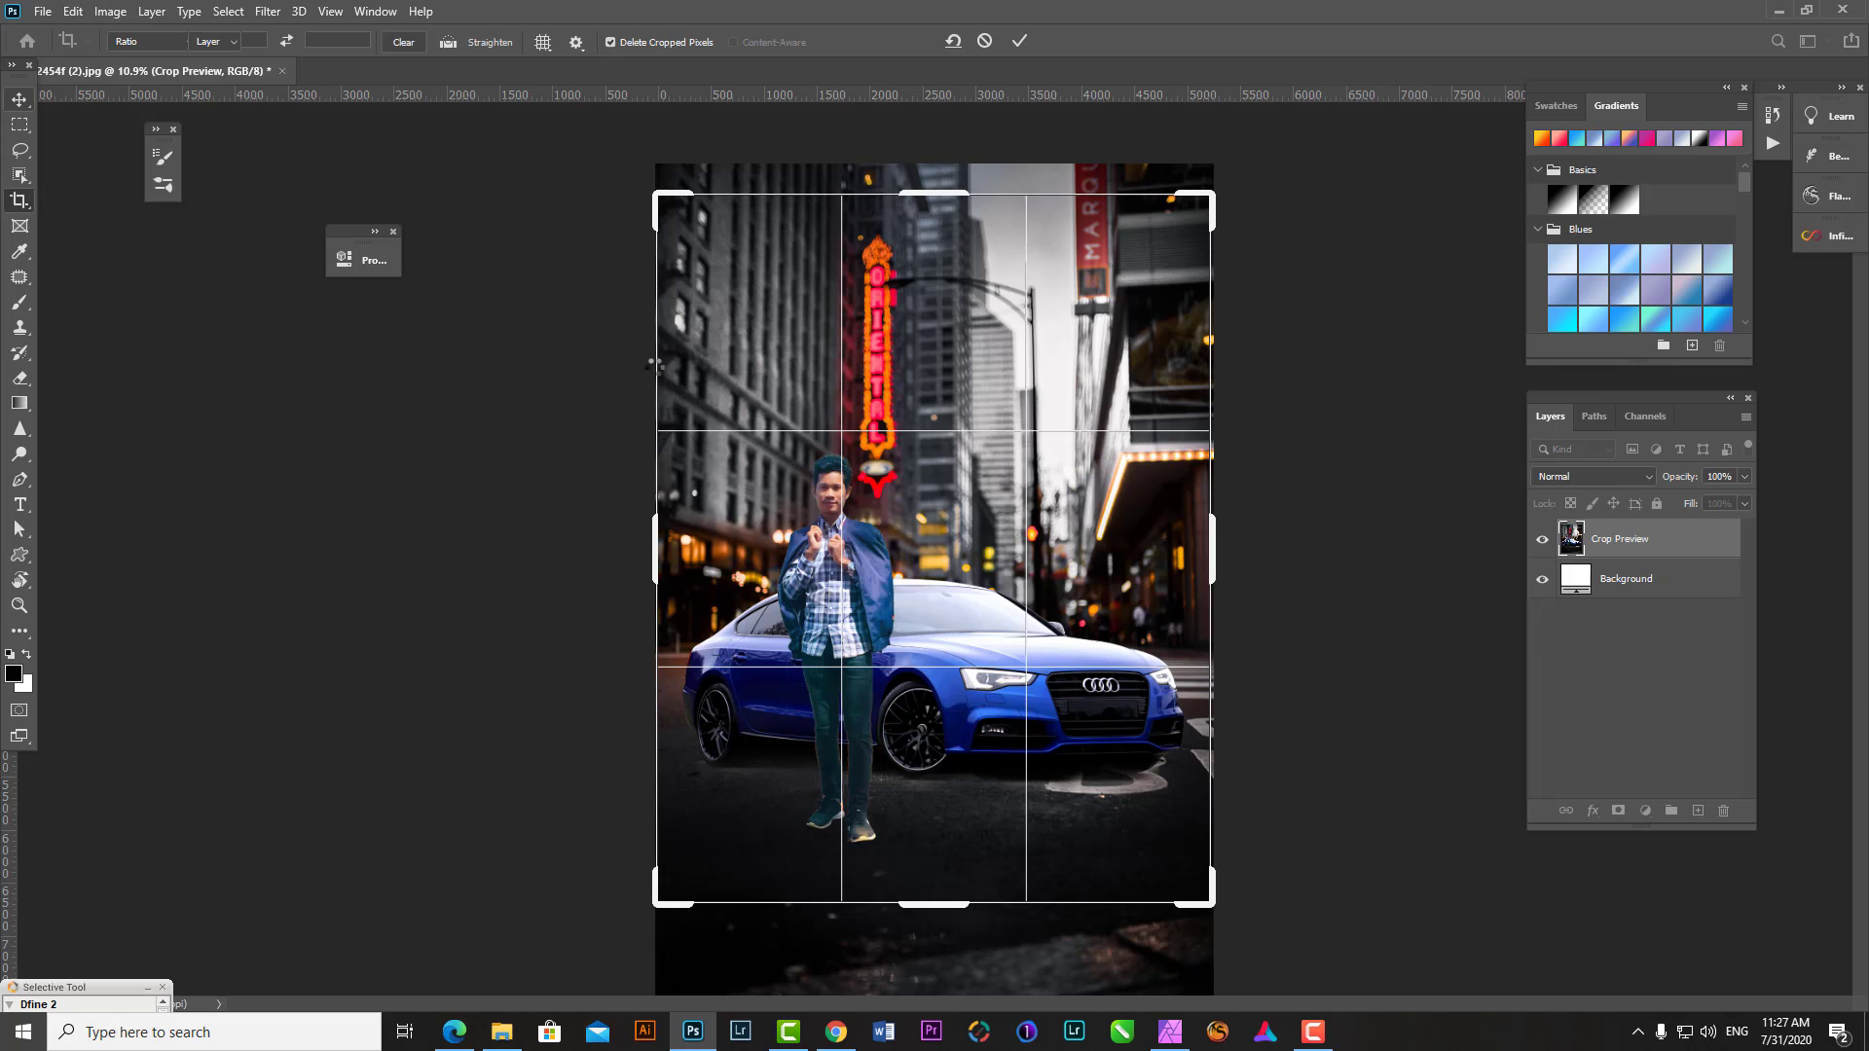
key(Escape)
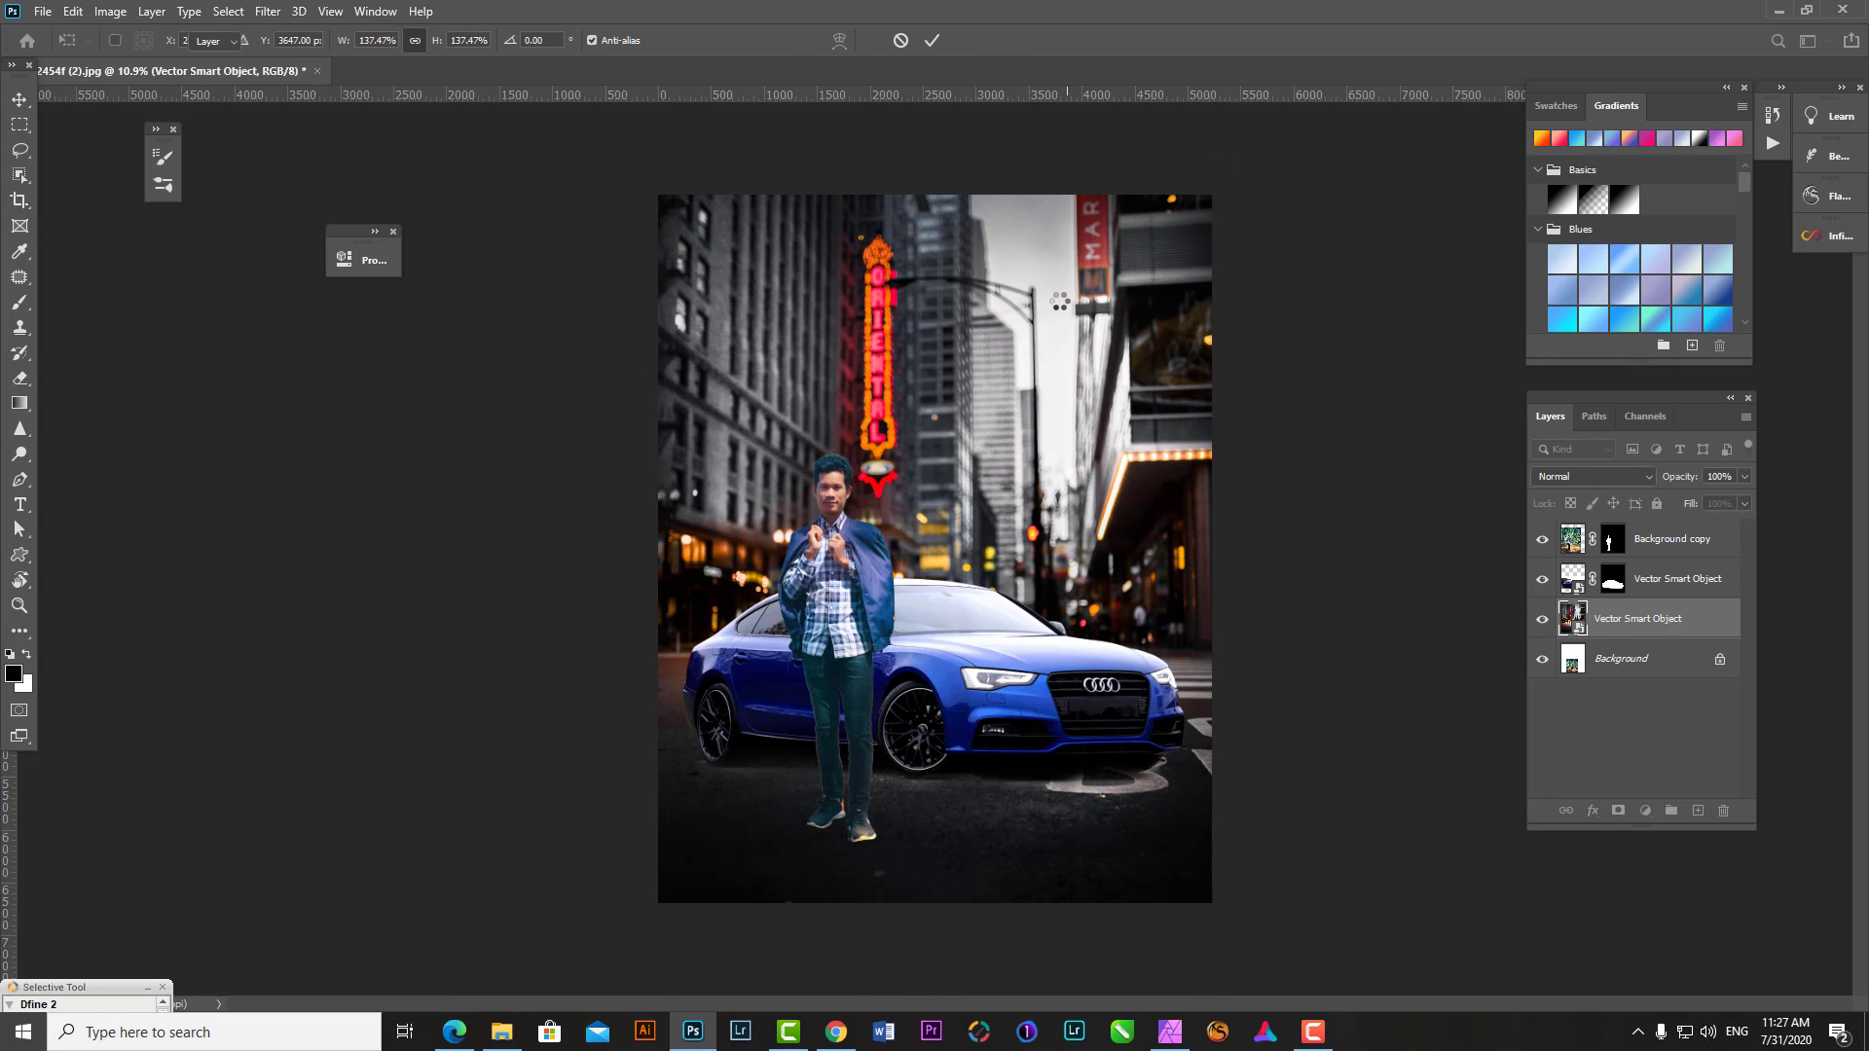
- Try skewing the city backdrop's top edge, then undo the skew
key(v)
right_click(1049, 307)
click(542, 298)
key(ctrl+t)
right_click(1132, 243)
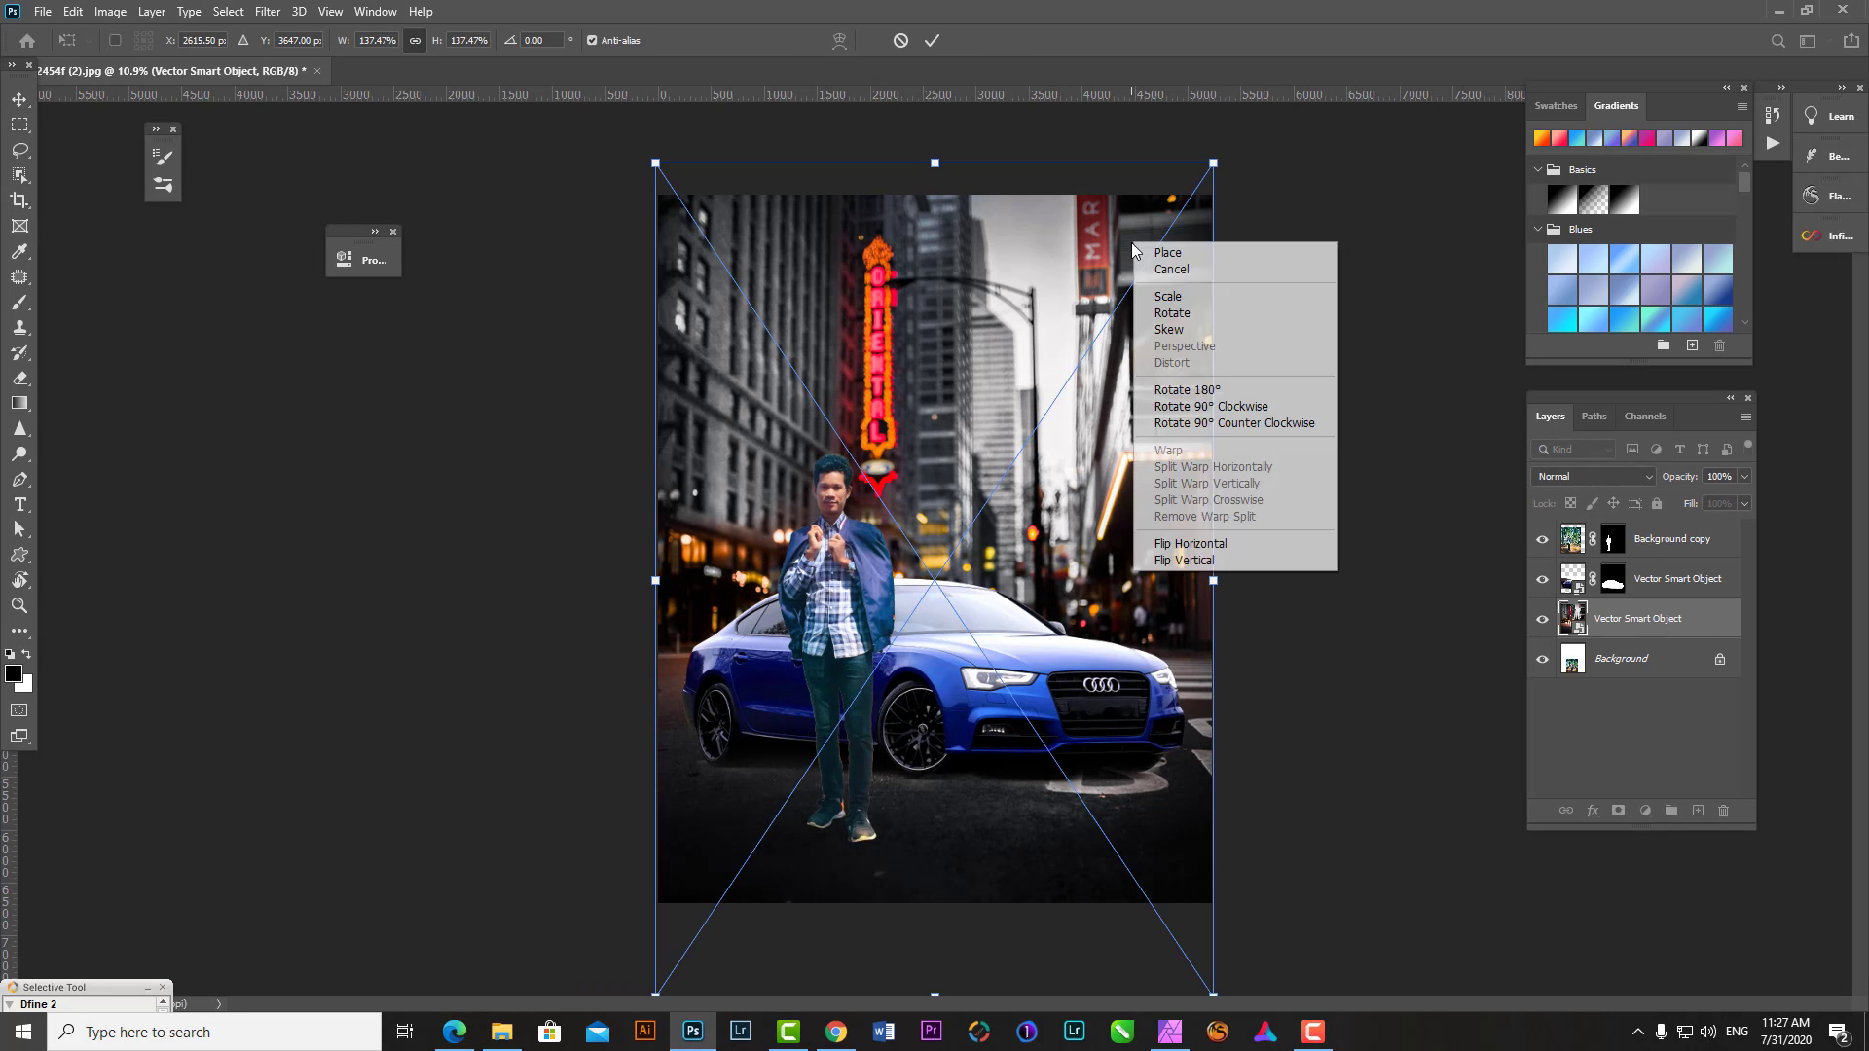
click(1186, 331)
drag(1213, 164, 1224, 170)
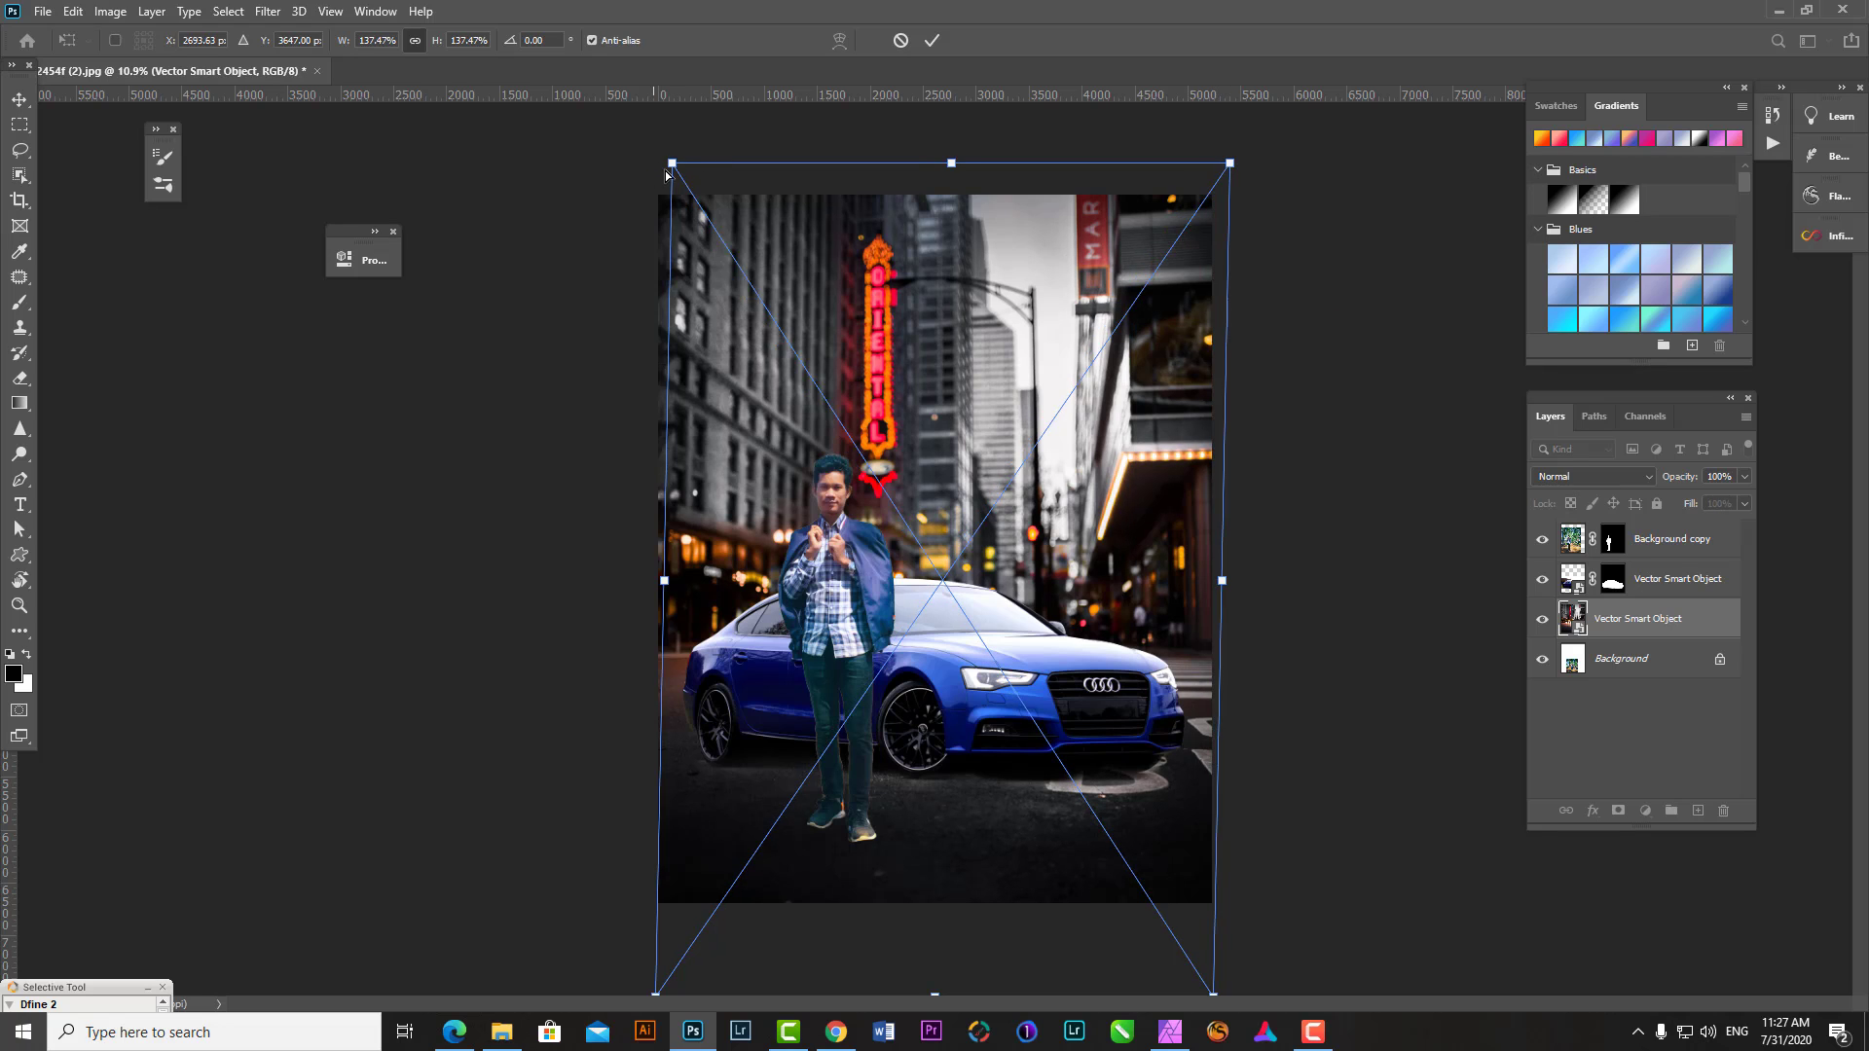
drag(668, 175, 610, 177)
key(Return)
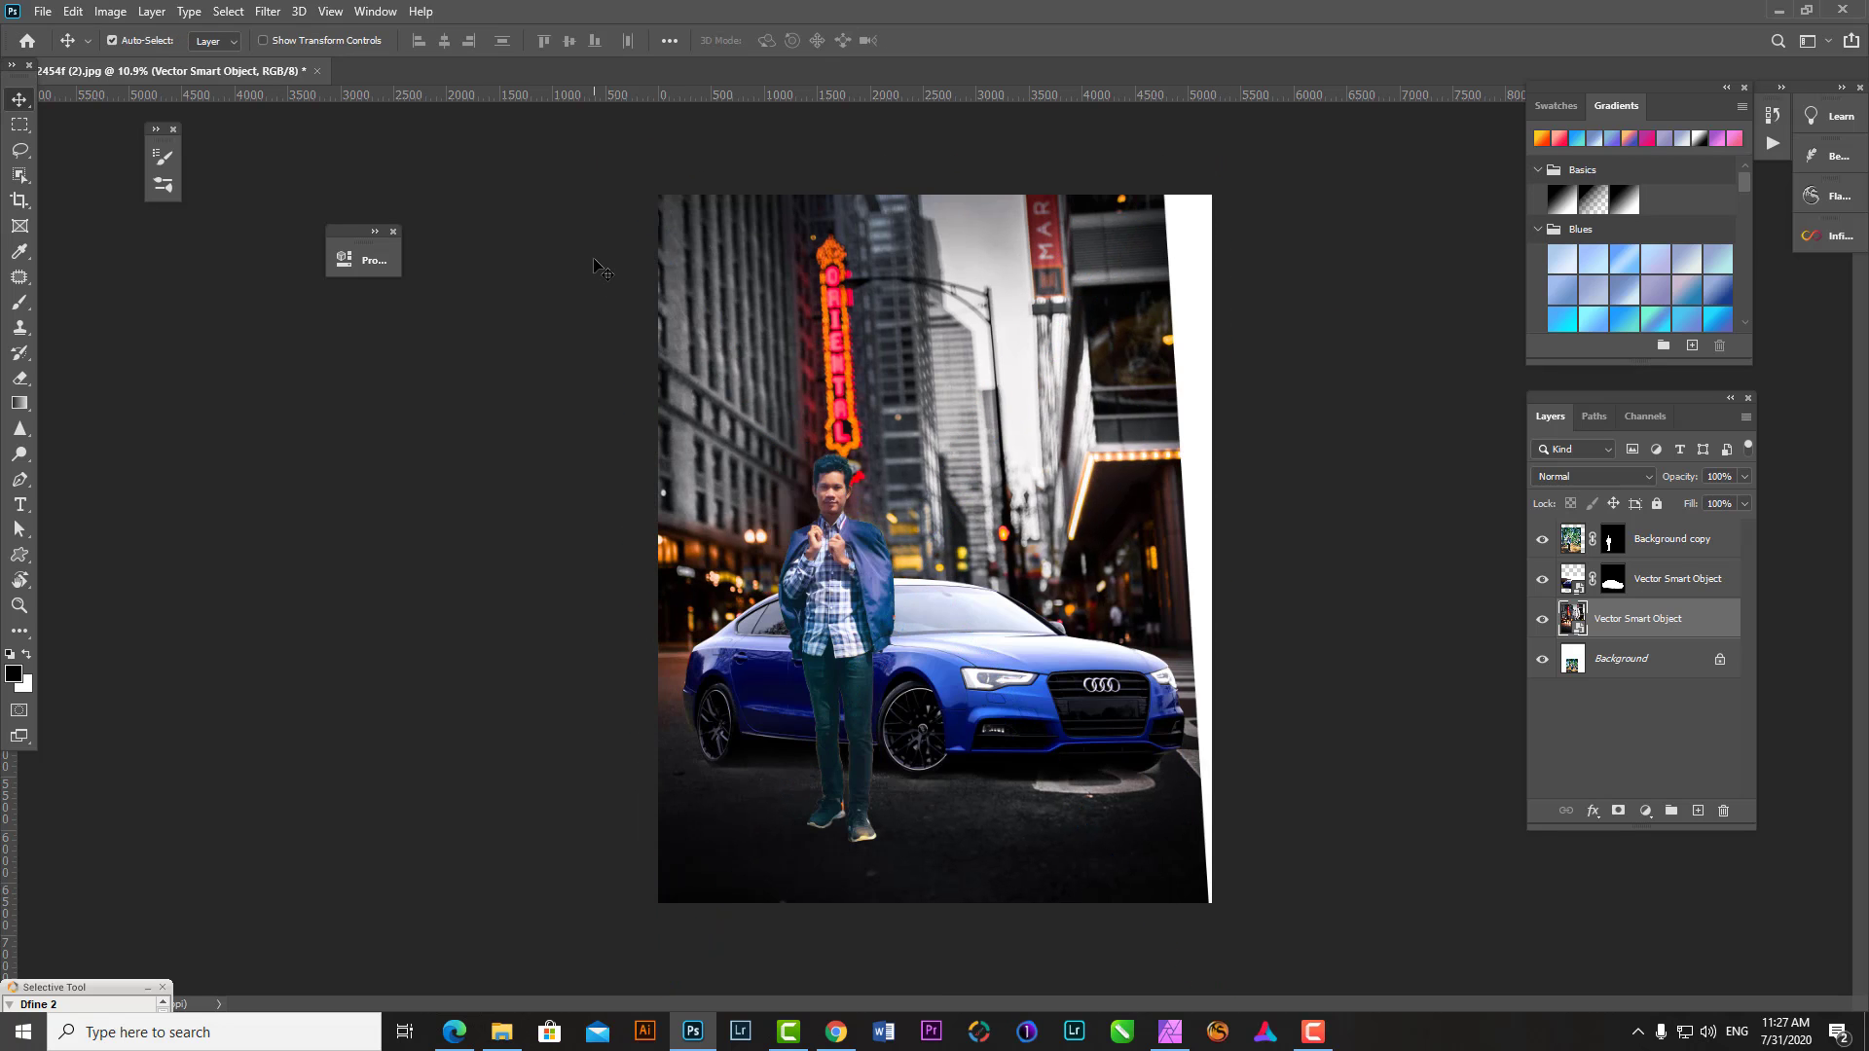
key(ctrl+z)
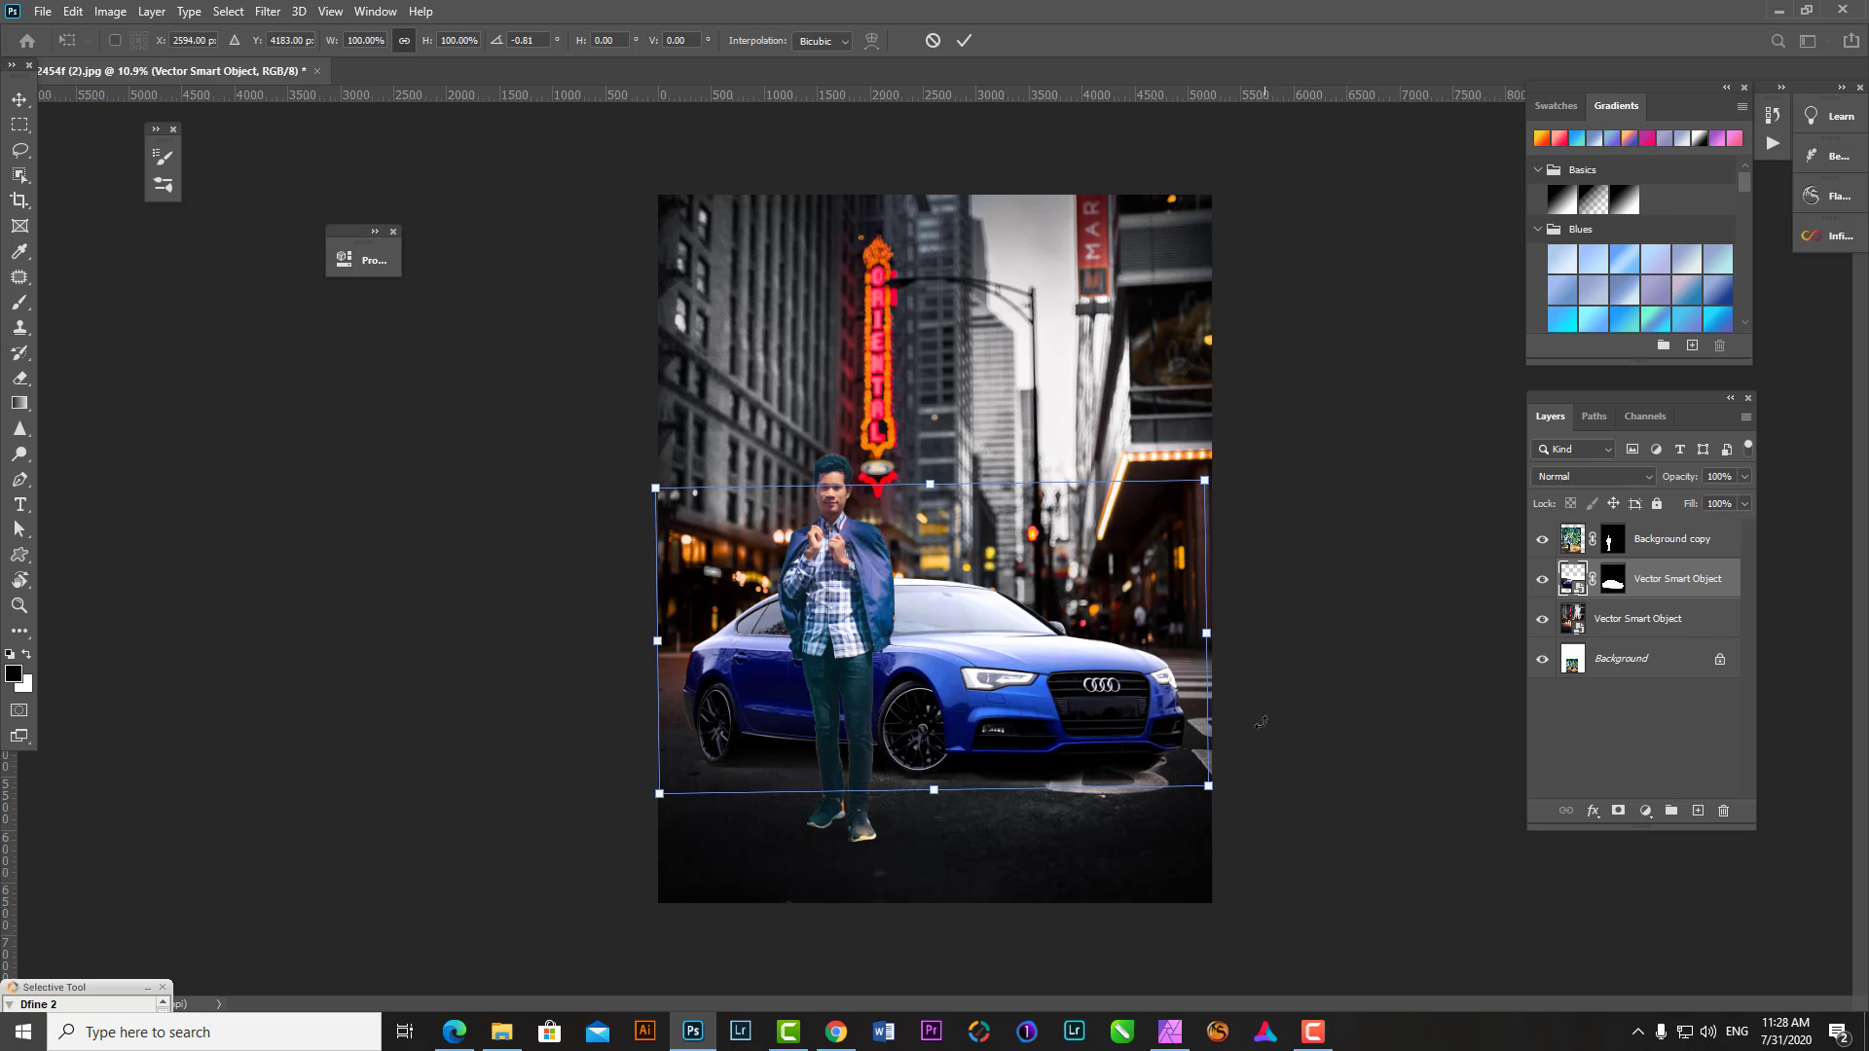
- Rotate the car very slightly and dismiss the scratch disks error
drag(1264, 716, 1222, 706)
key(Return)
click(377, 596)
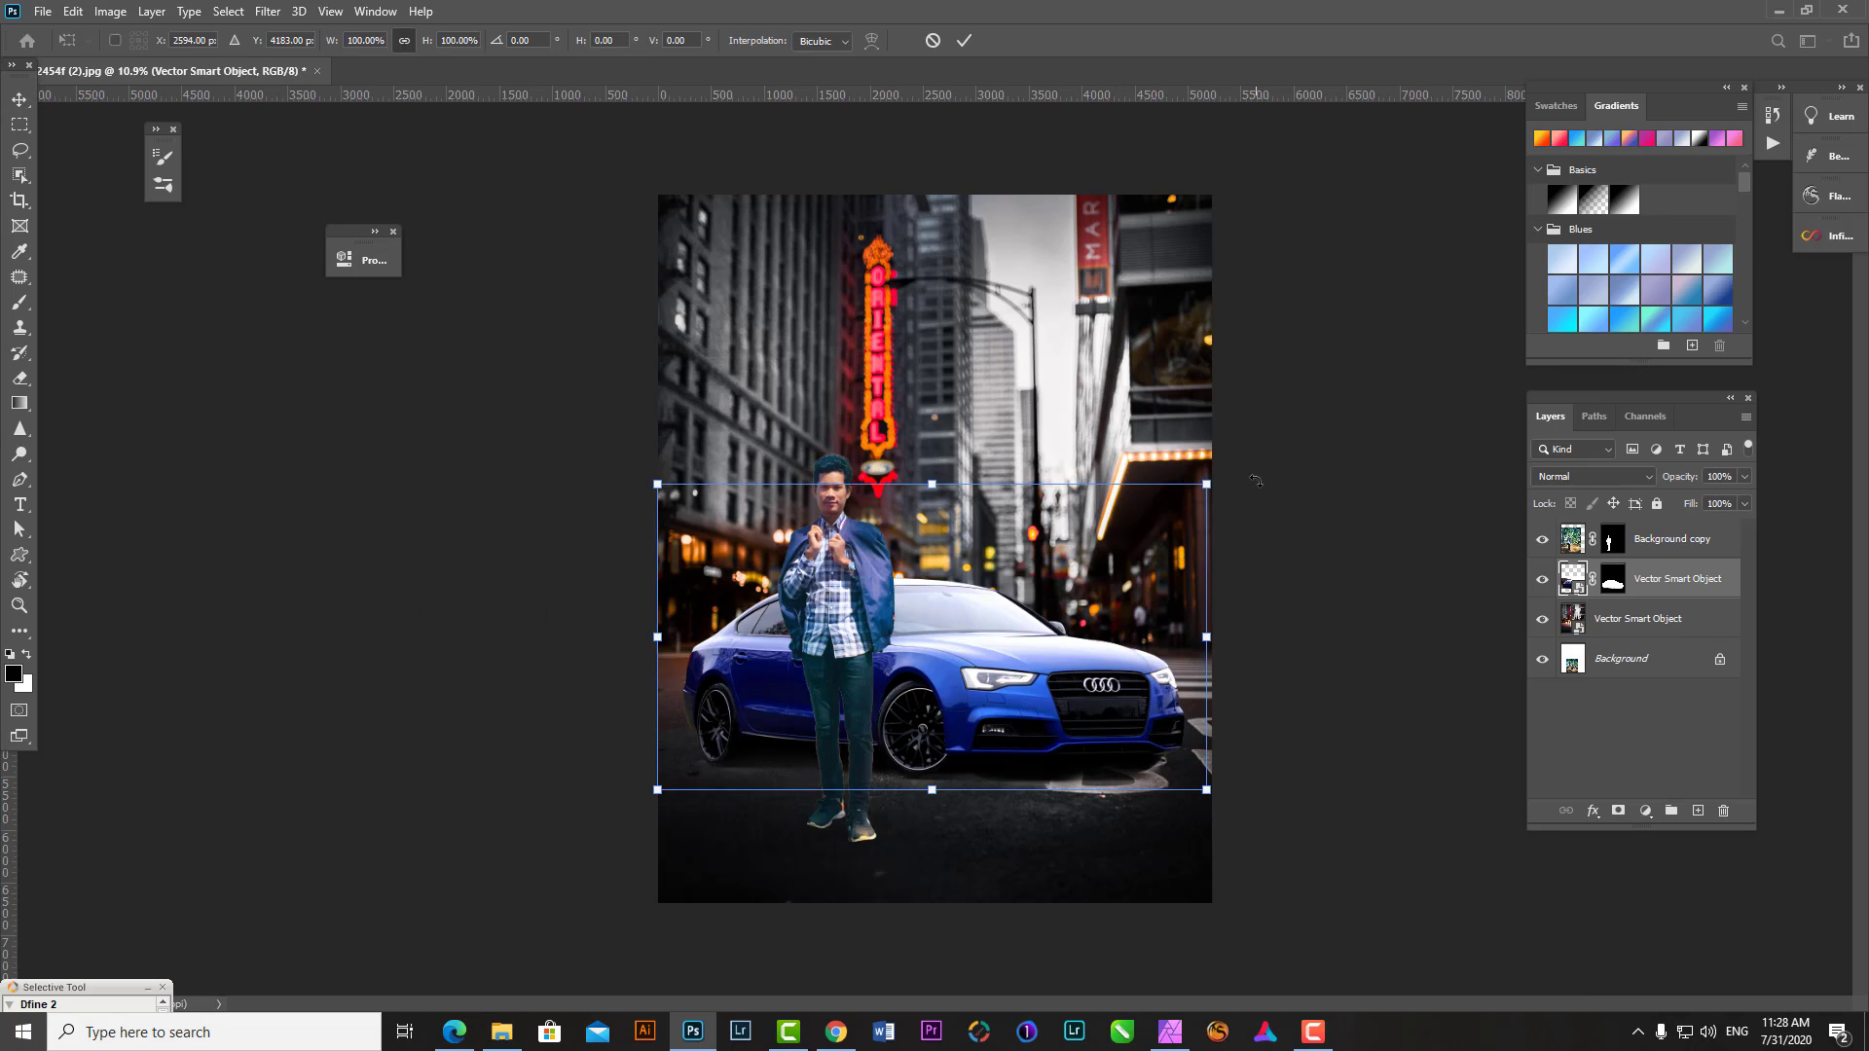
key(Return)
click(396, 599)
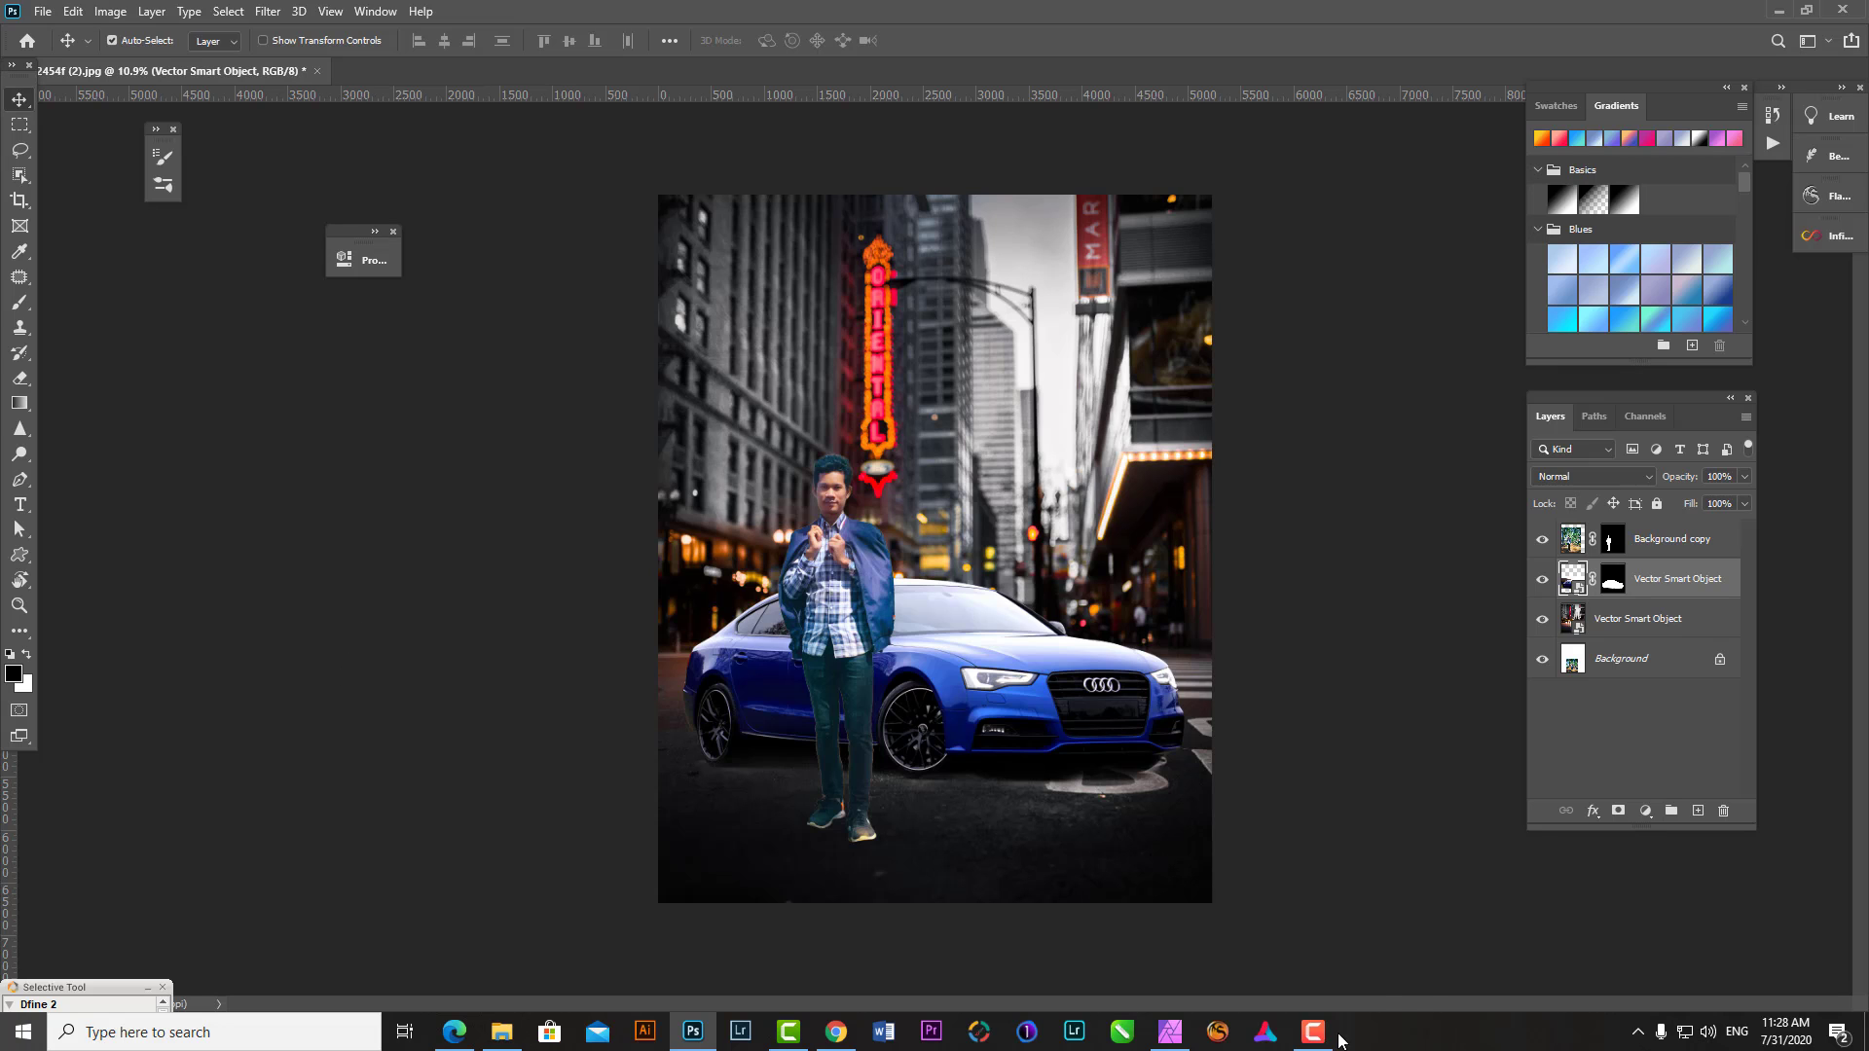
- Flip the shadow silhouette downward below the man's feet
click(1316, 1033)
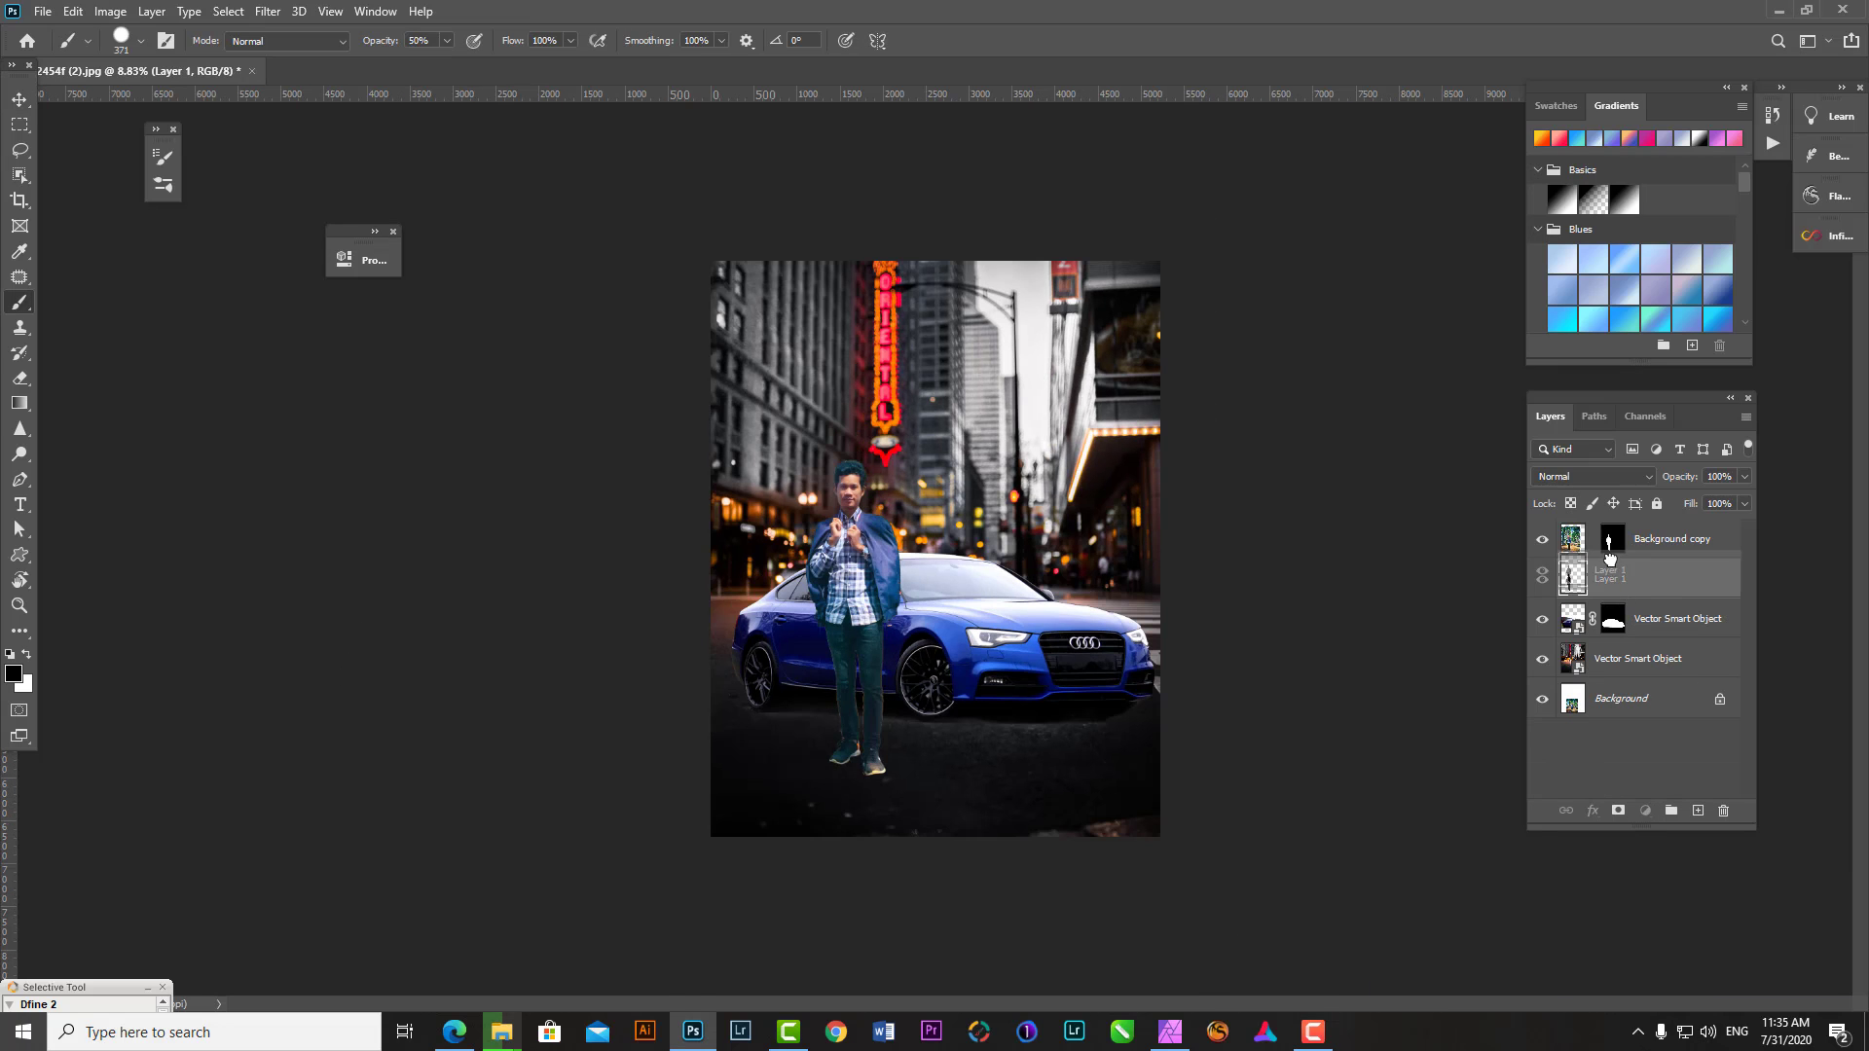
key(ctrl+t)
drag(853, 464, 872, 891)
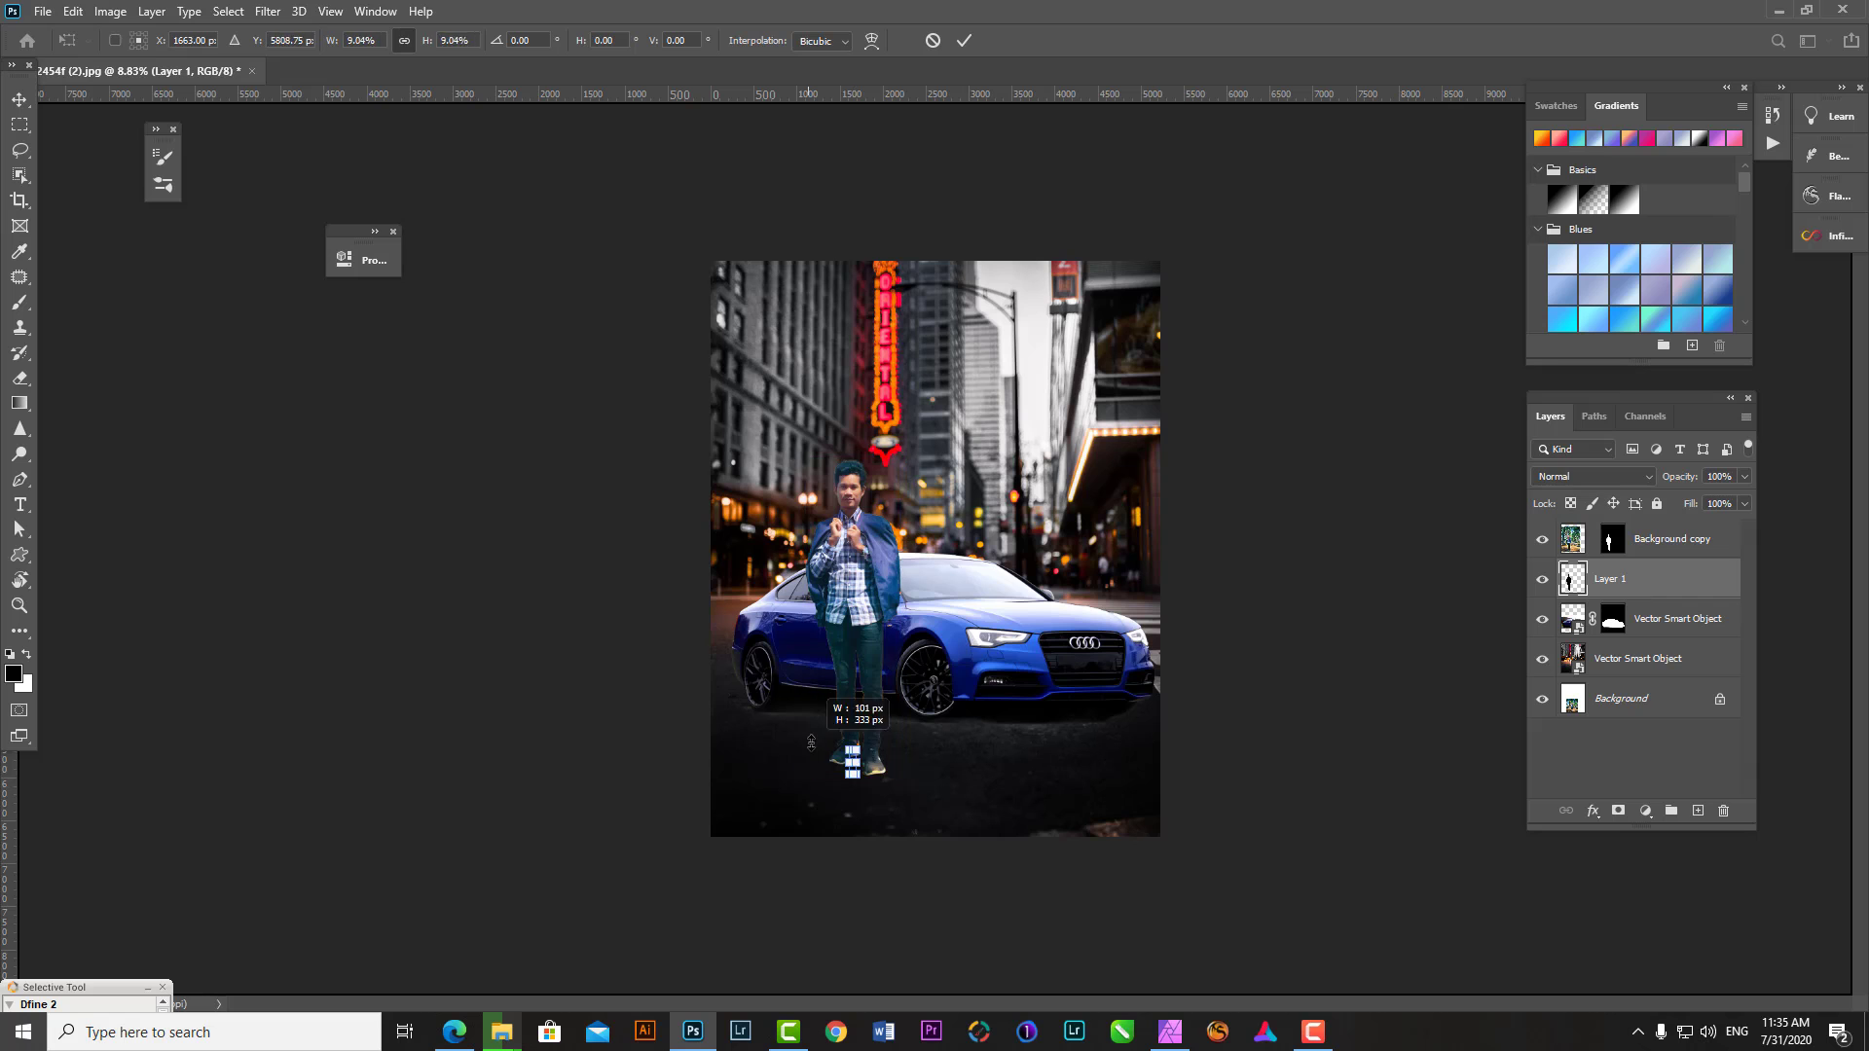
key(Return)
scroll(857, 739, up, 3)
scroll(857, 739, up, 3)
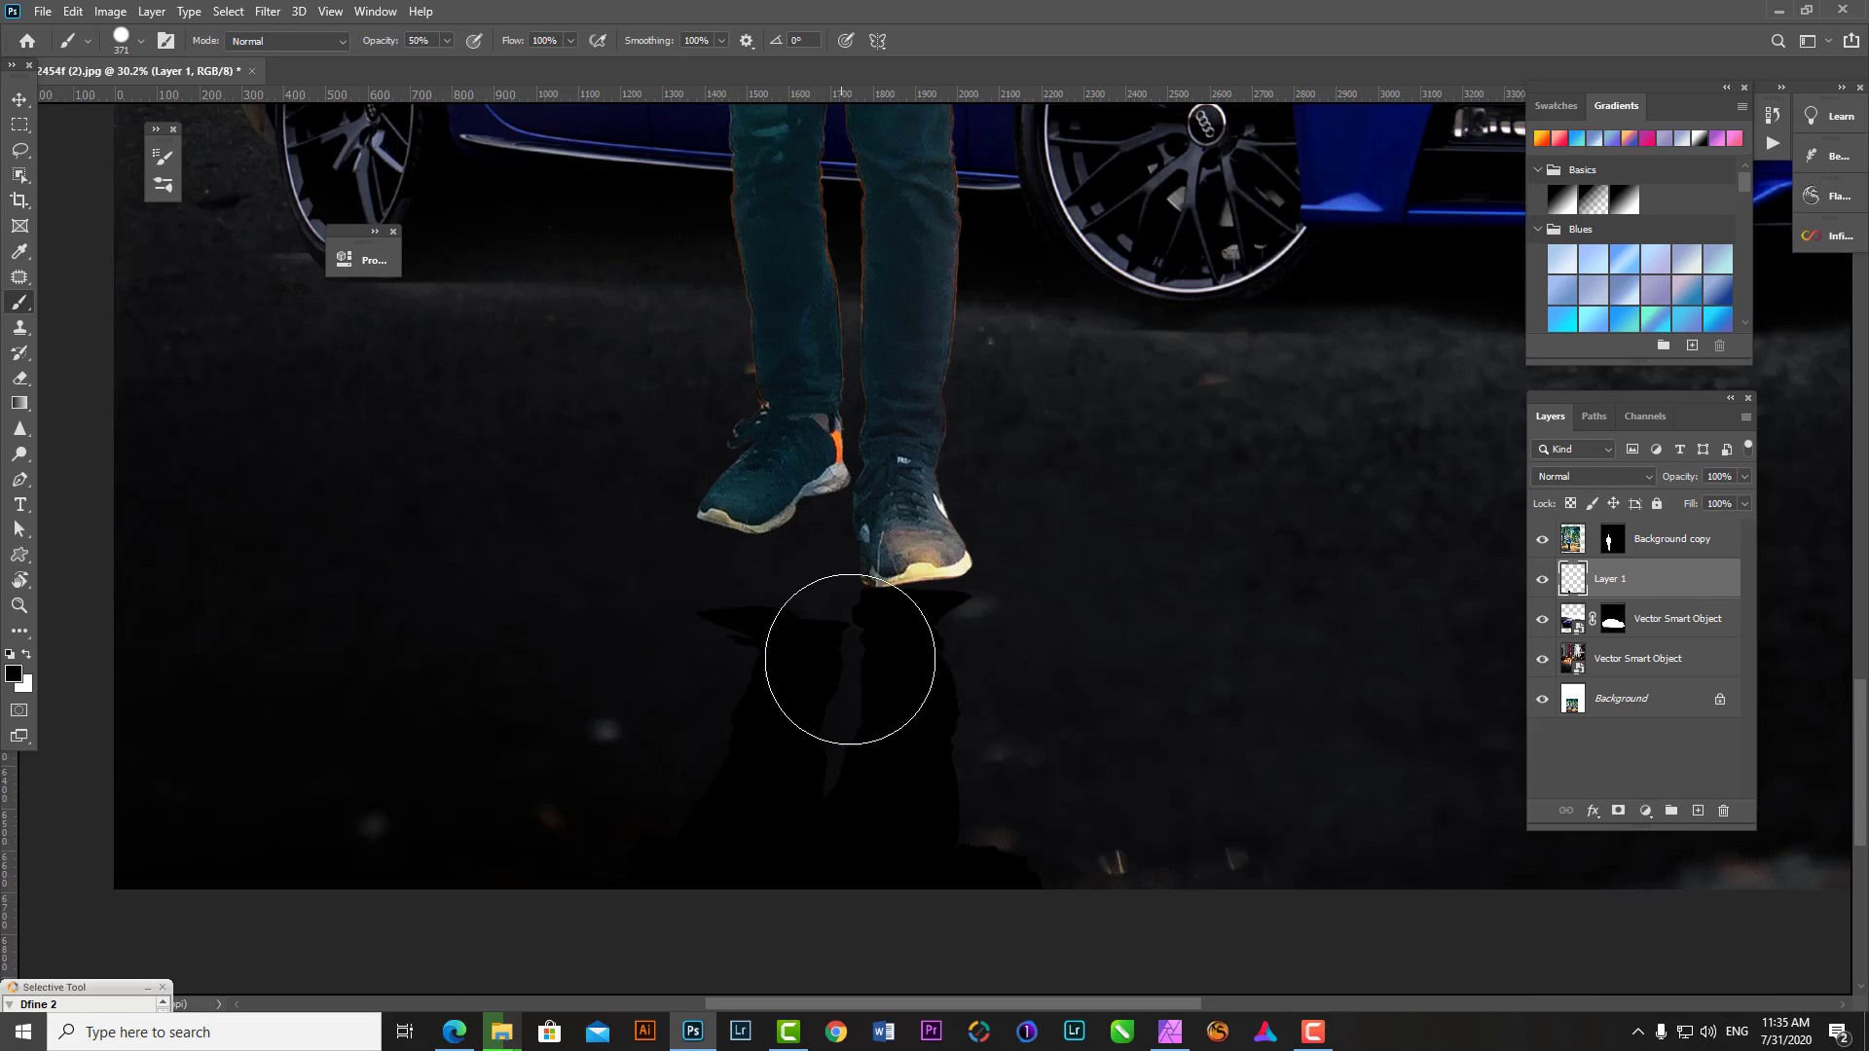
scroll(858, 733, down, 2)
scroll(860, 788, down, 1)
- Lengthen the shadow and warp its top edge to meet the shoes
key(ctrl+t)
mouse_move(837, 680)
mouse_down()
mouse_move(829, 588)
mouse_move(824, 616)
mouse_up()
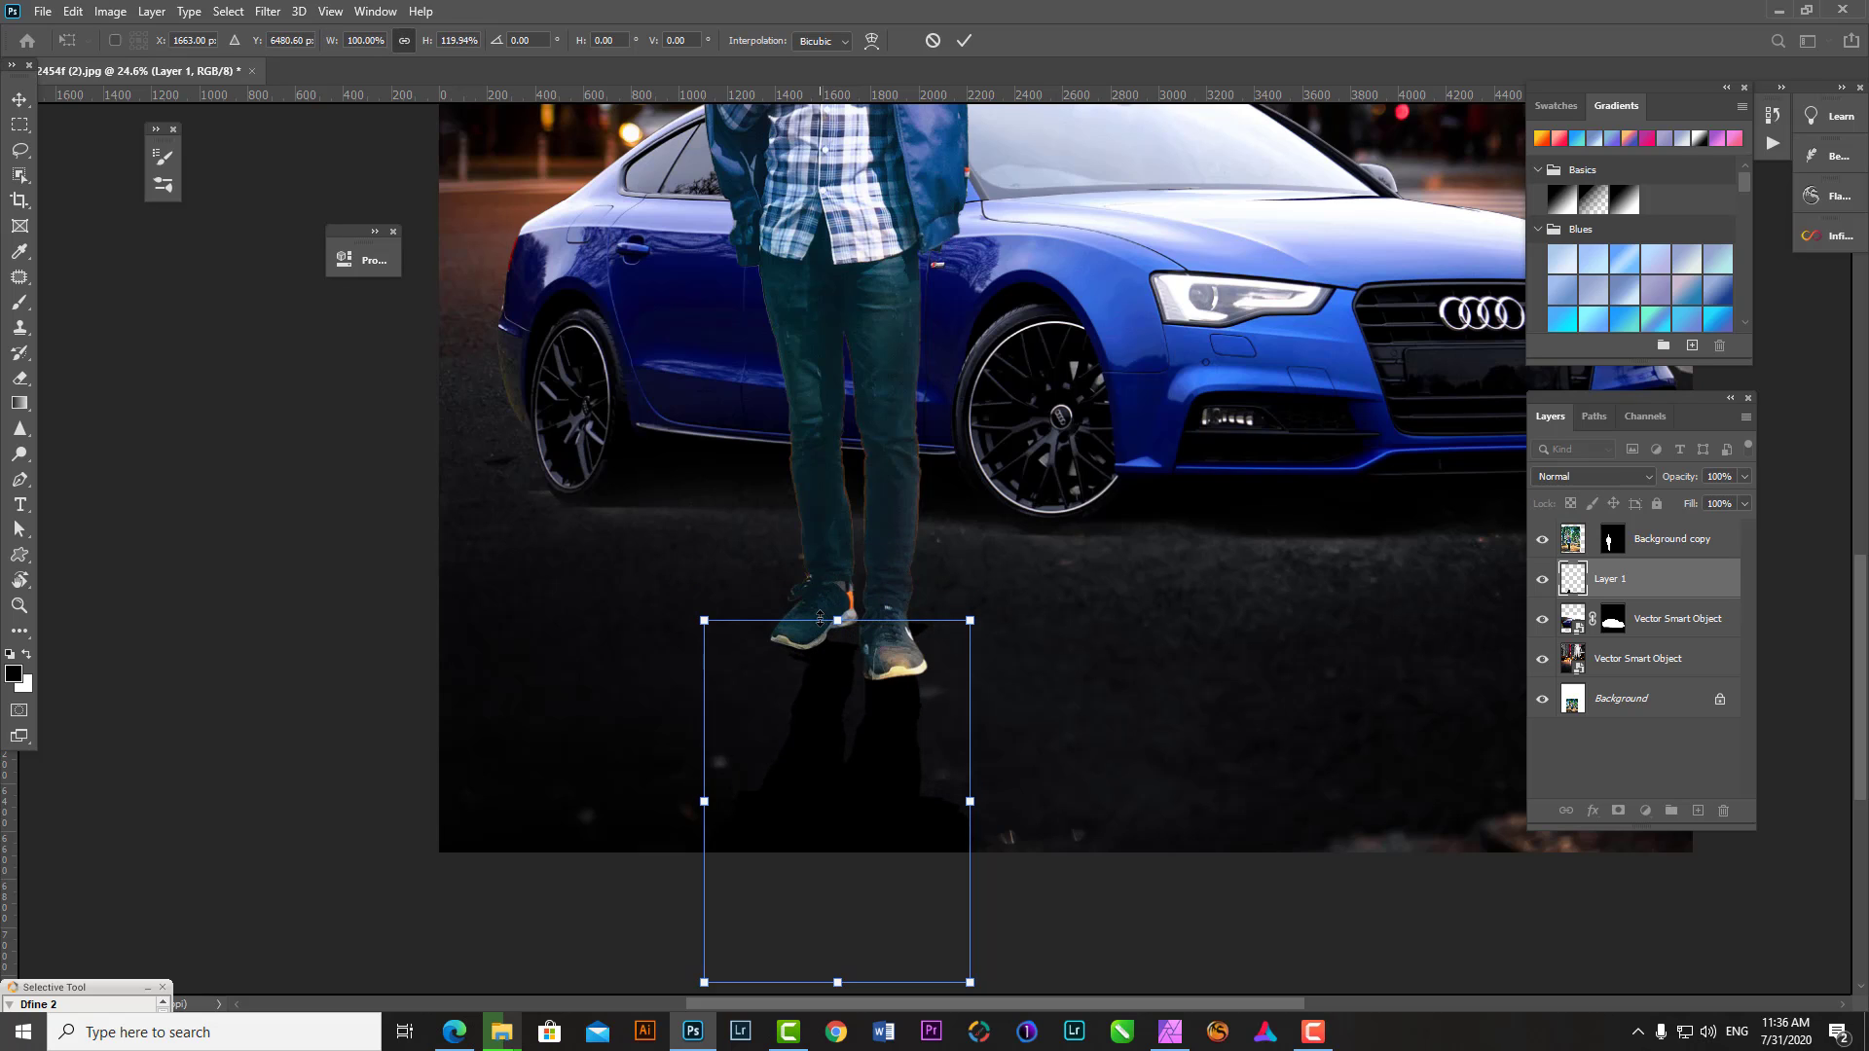
click(871, 40)
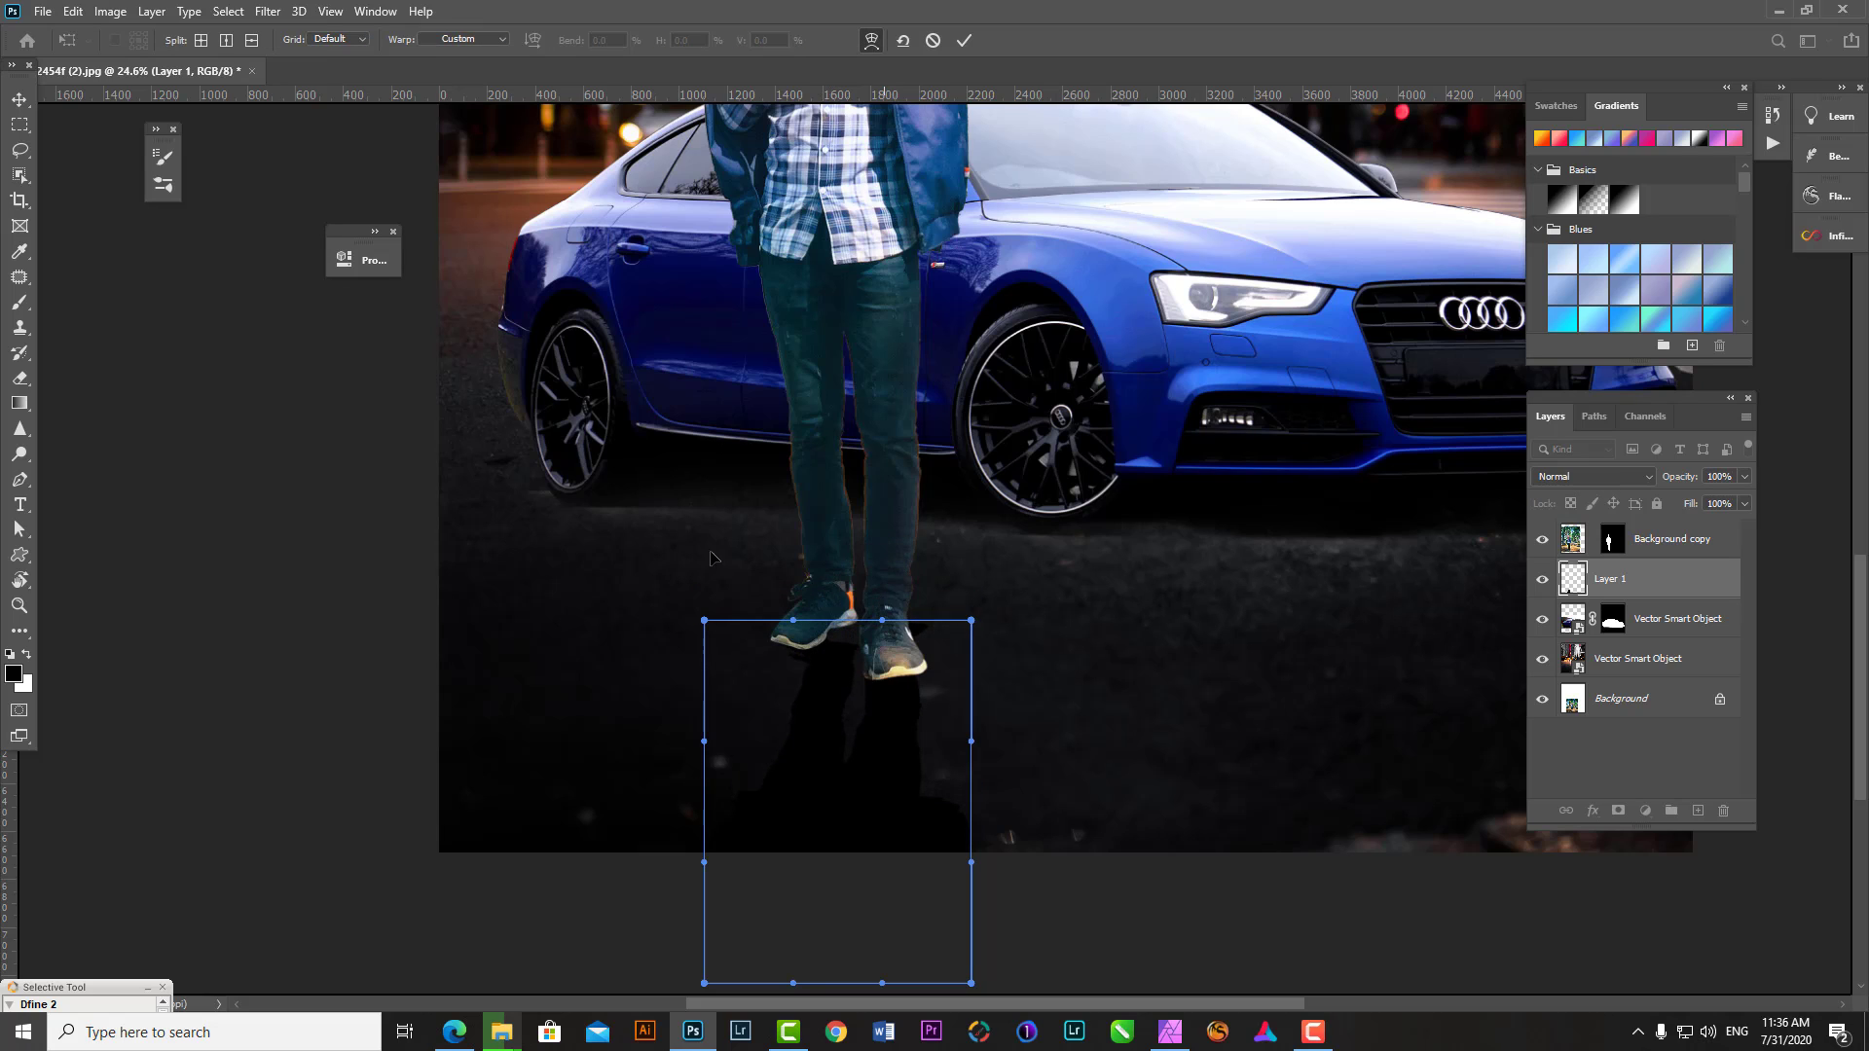
drag(884, 625, 848, 546)
drag(971, 620, 990, 670)
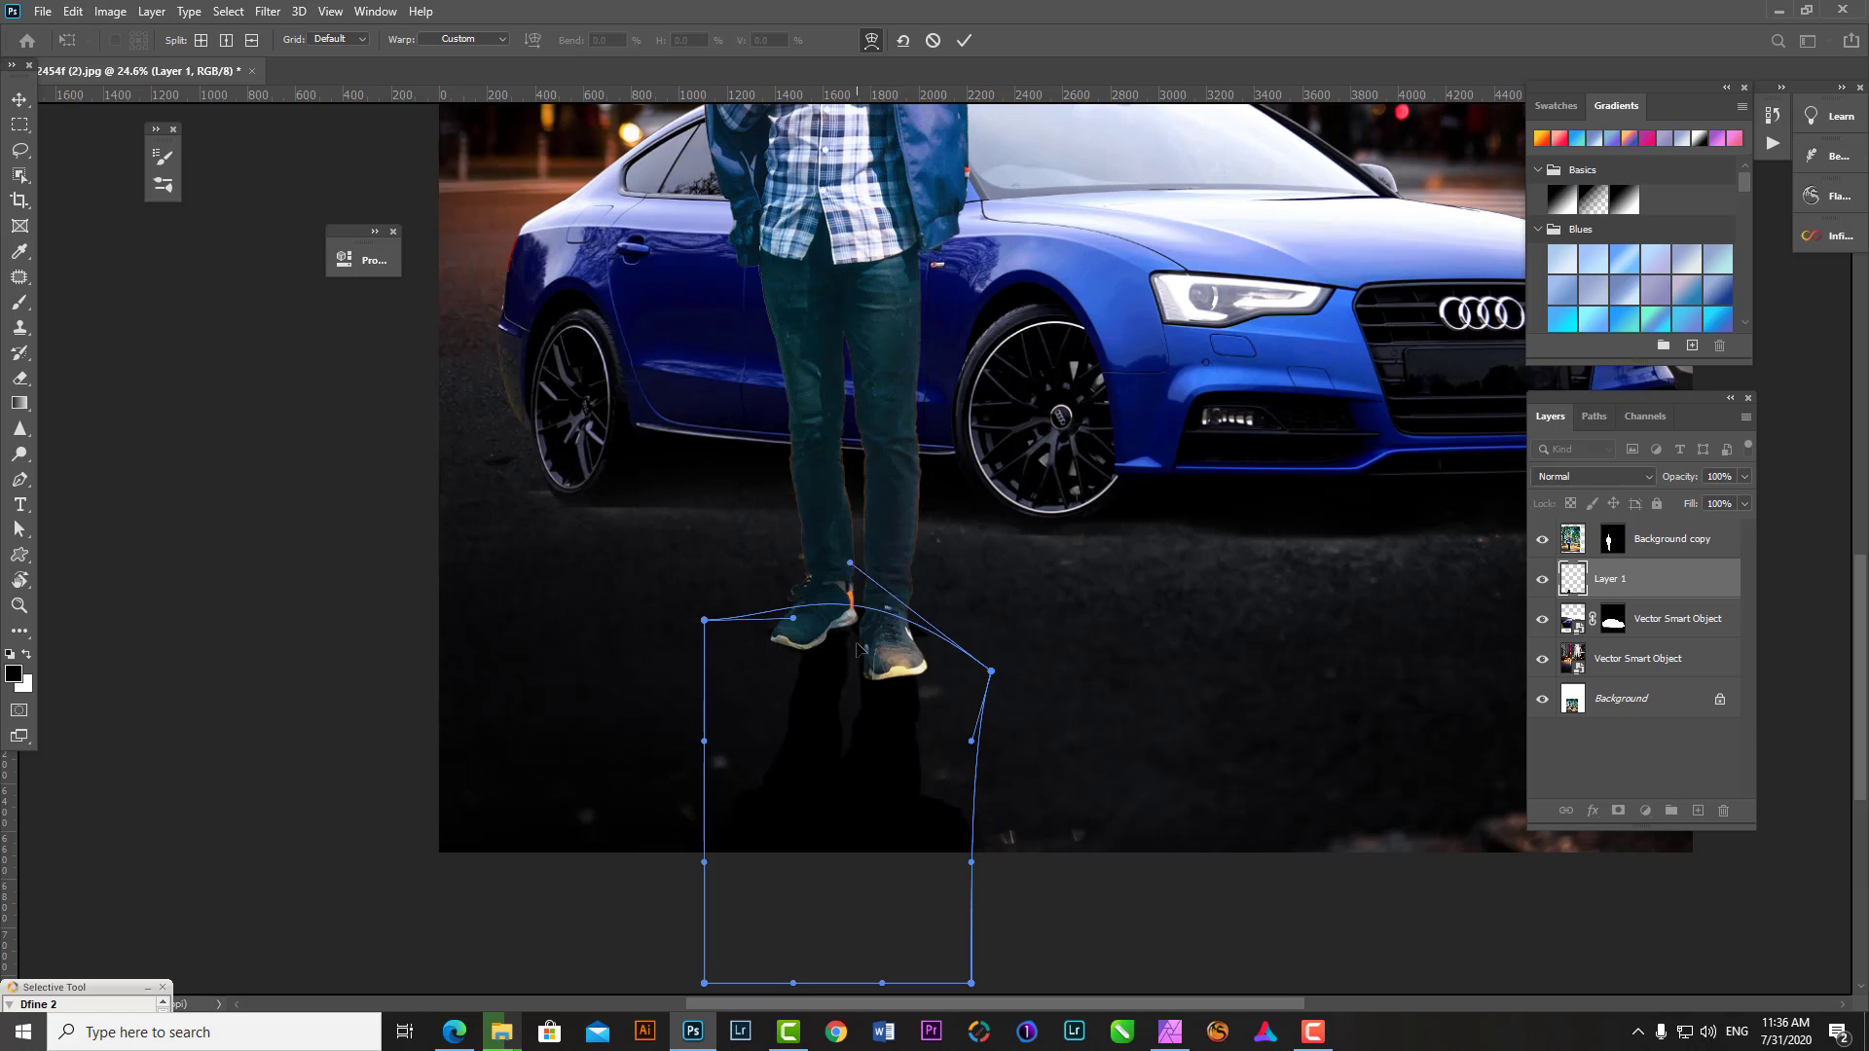
drag(704, 620, 741, 648)
- Slant the shadow off to one side and commit the transform
scroll(887, 725, down, 4)
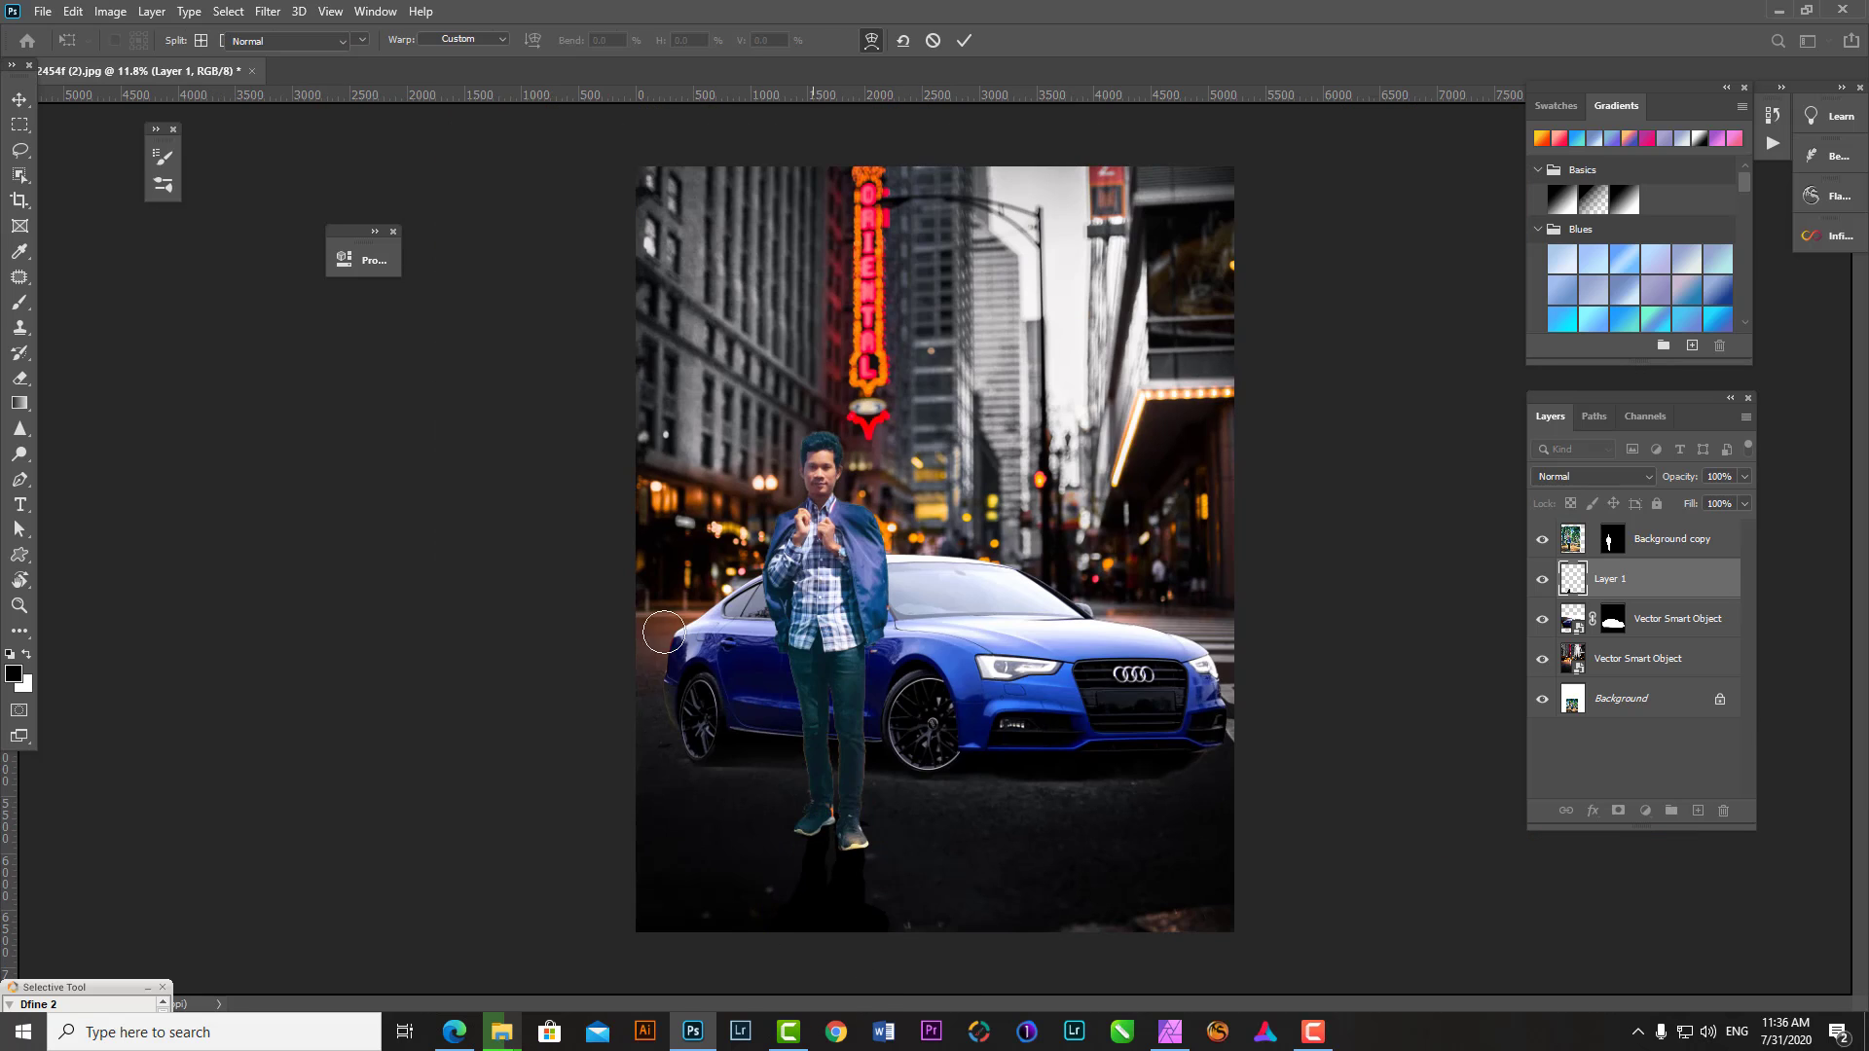
scroll(881, 769, down, 3)
drag(872, 801, 890, 816)
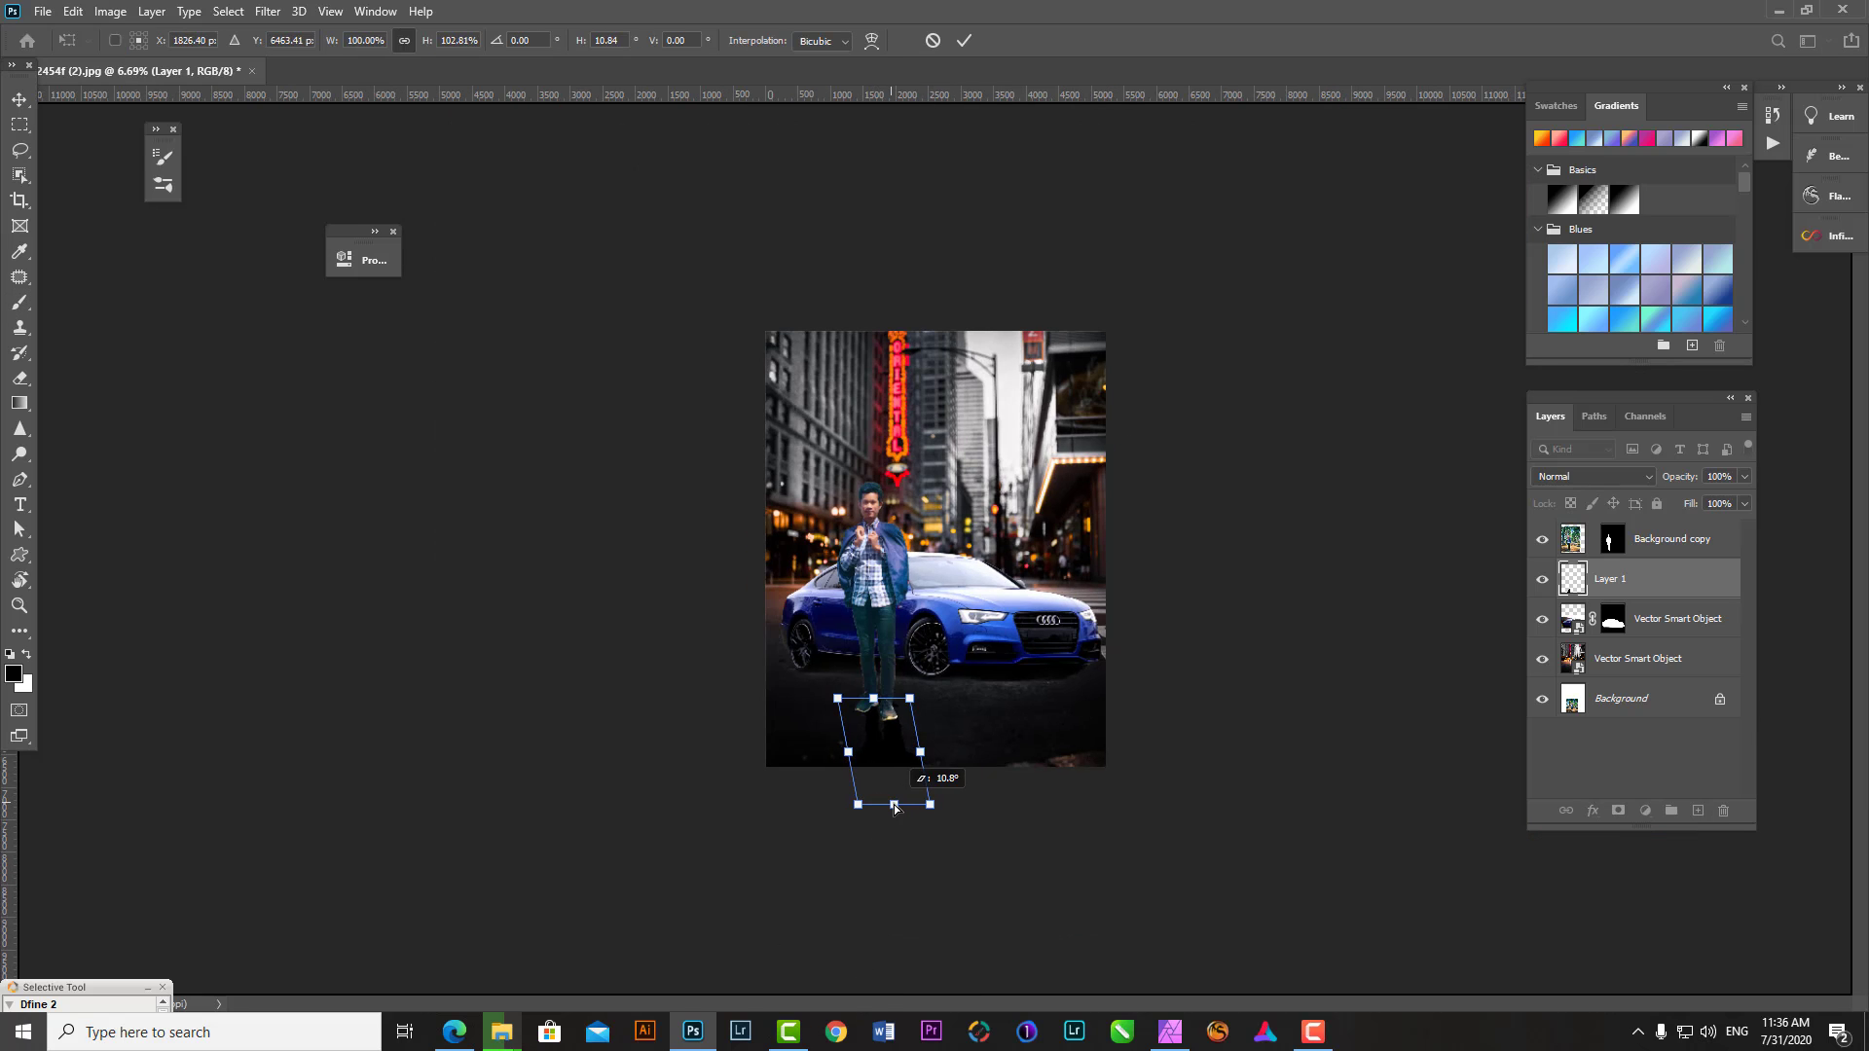
key(Return)
key(b)
scroll(889, 817, up, 3)
- Squash the selected shadow section under the shoe
key(bracketleft)
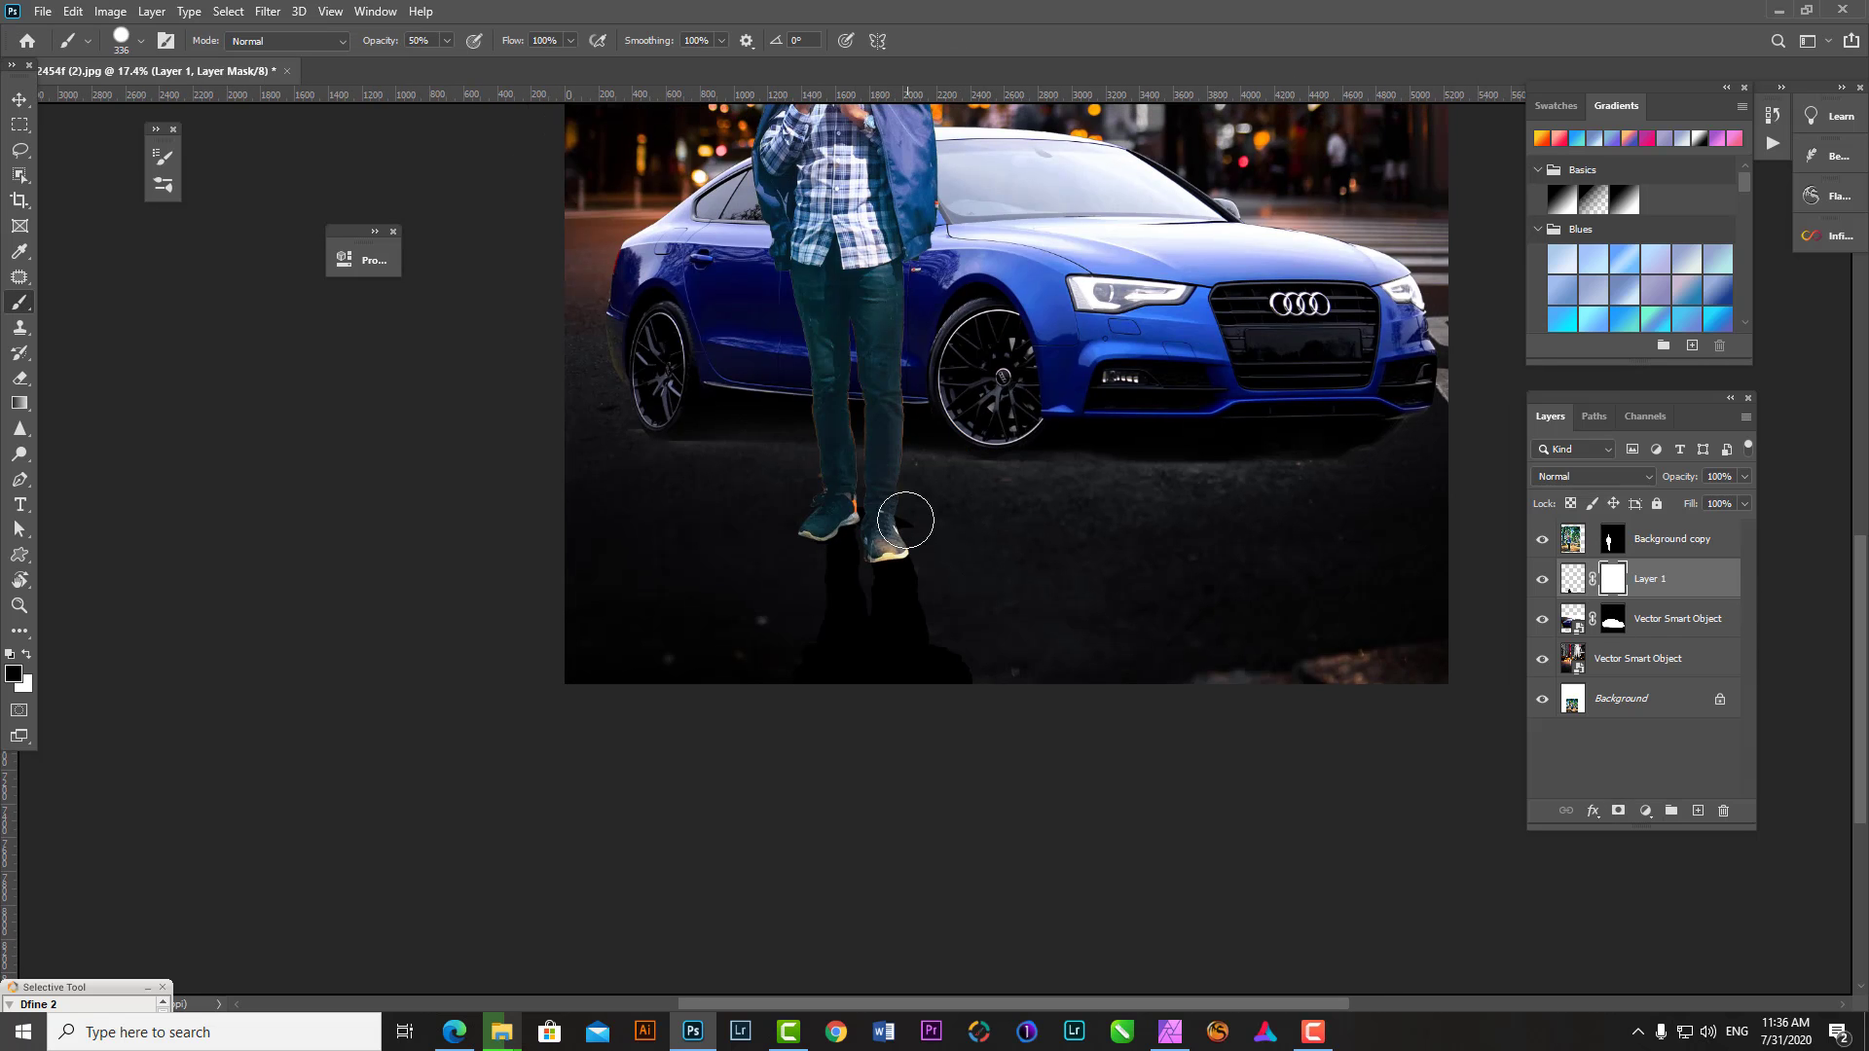
key(m)
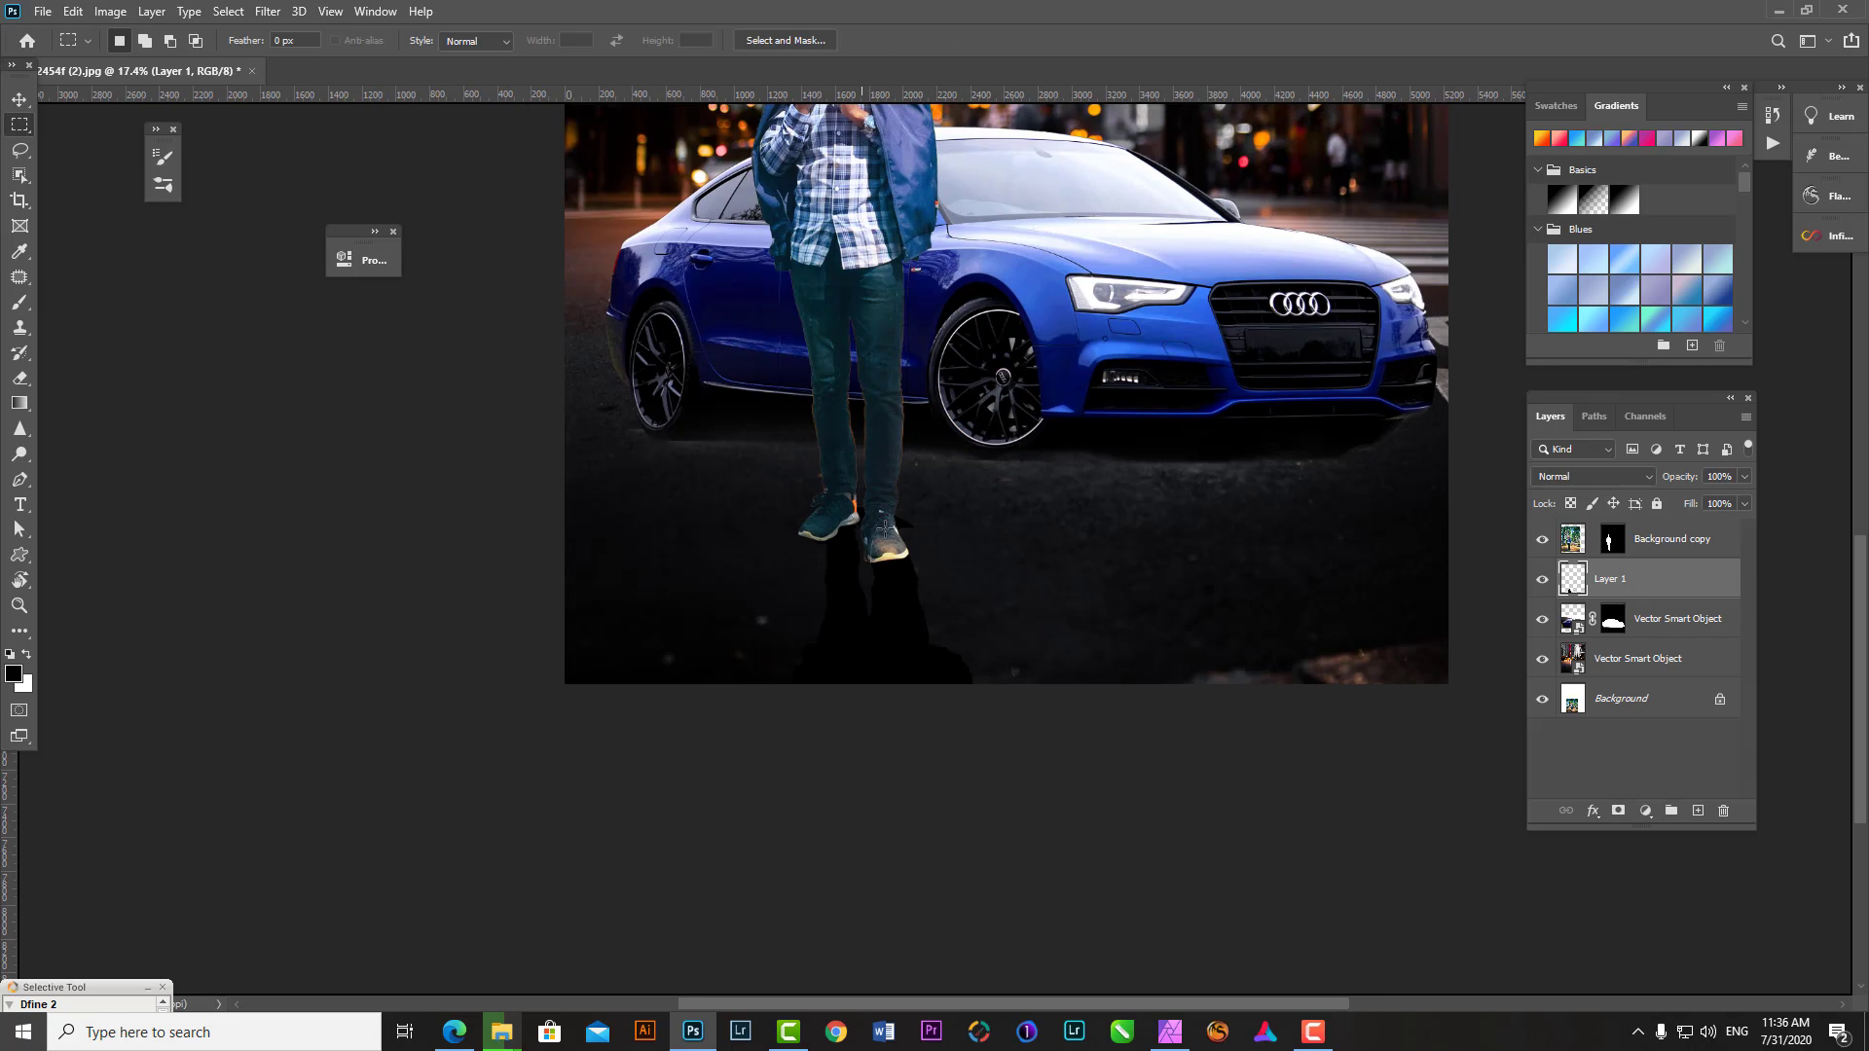
key(ctrl+t)
drag(902, 480, 902, 532)
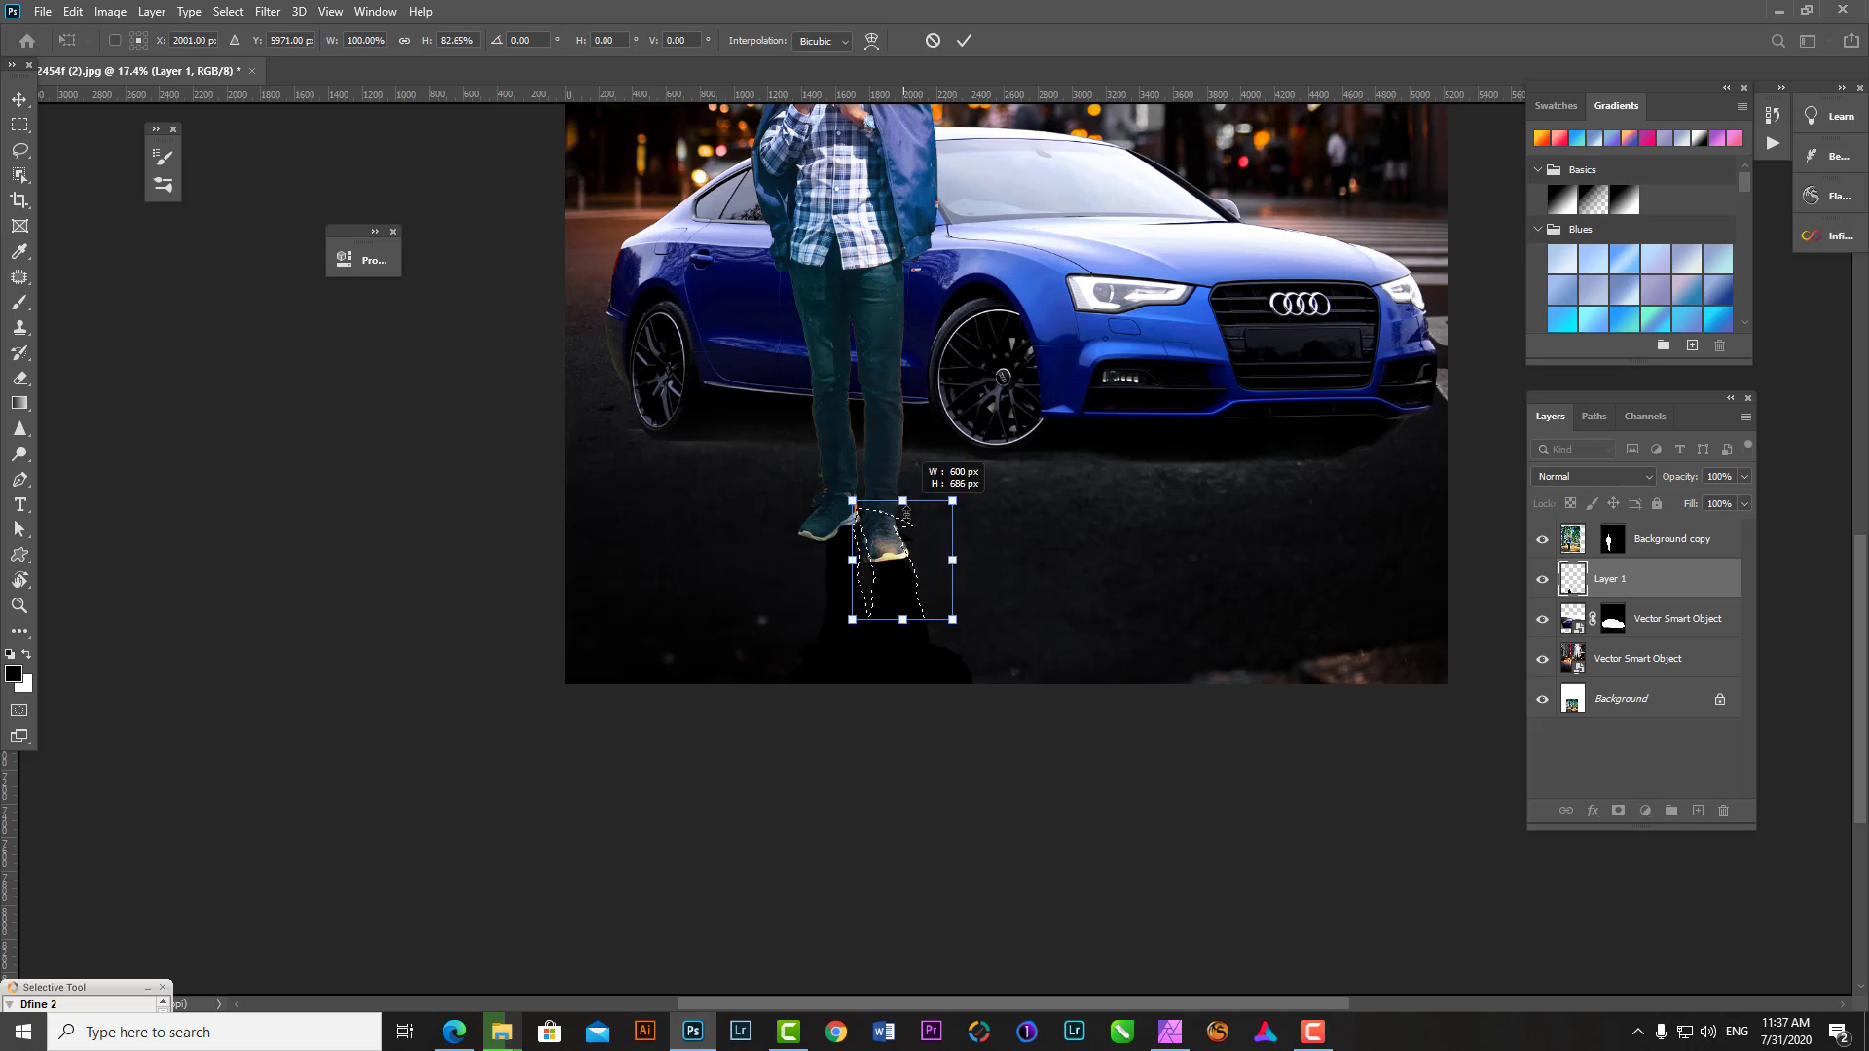
key(Return)
scroll(839, 832, up, 2)
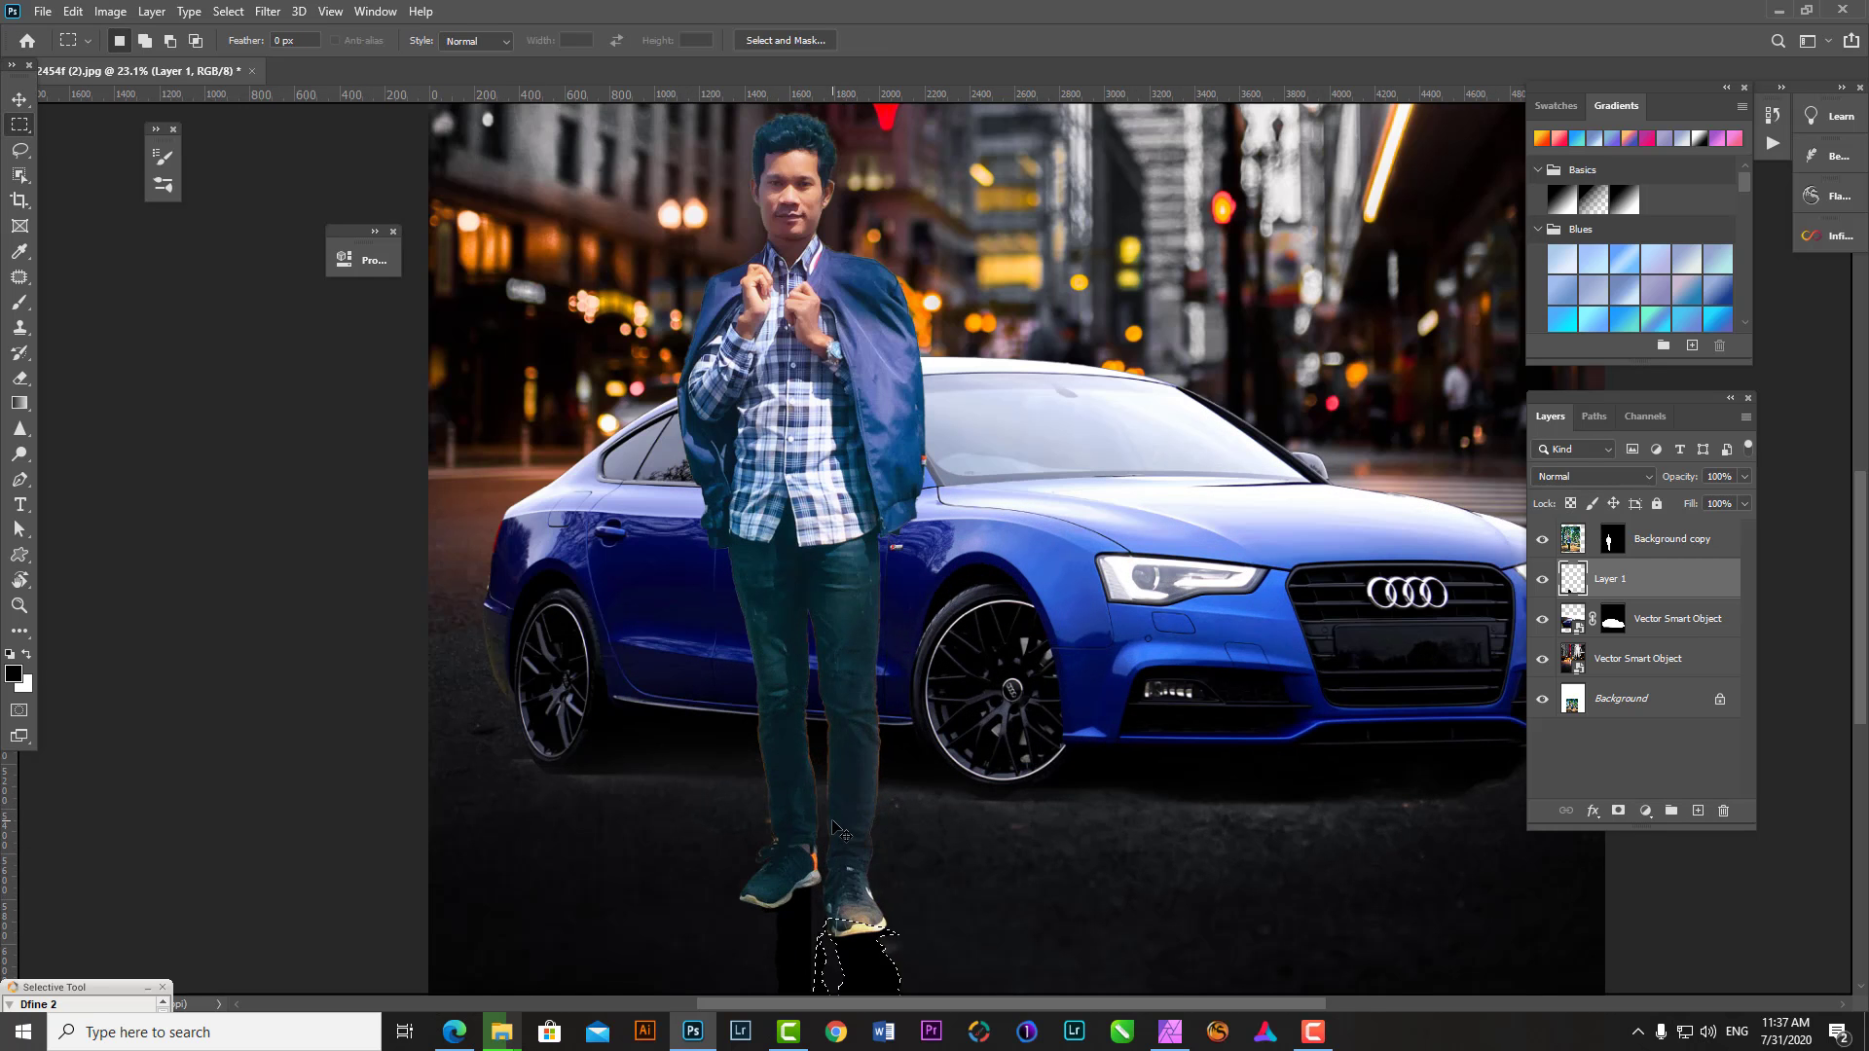
- Squash the shoe-area shadow vertically so it joins the sneaker
key(p)
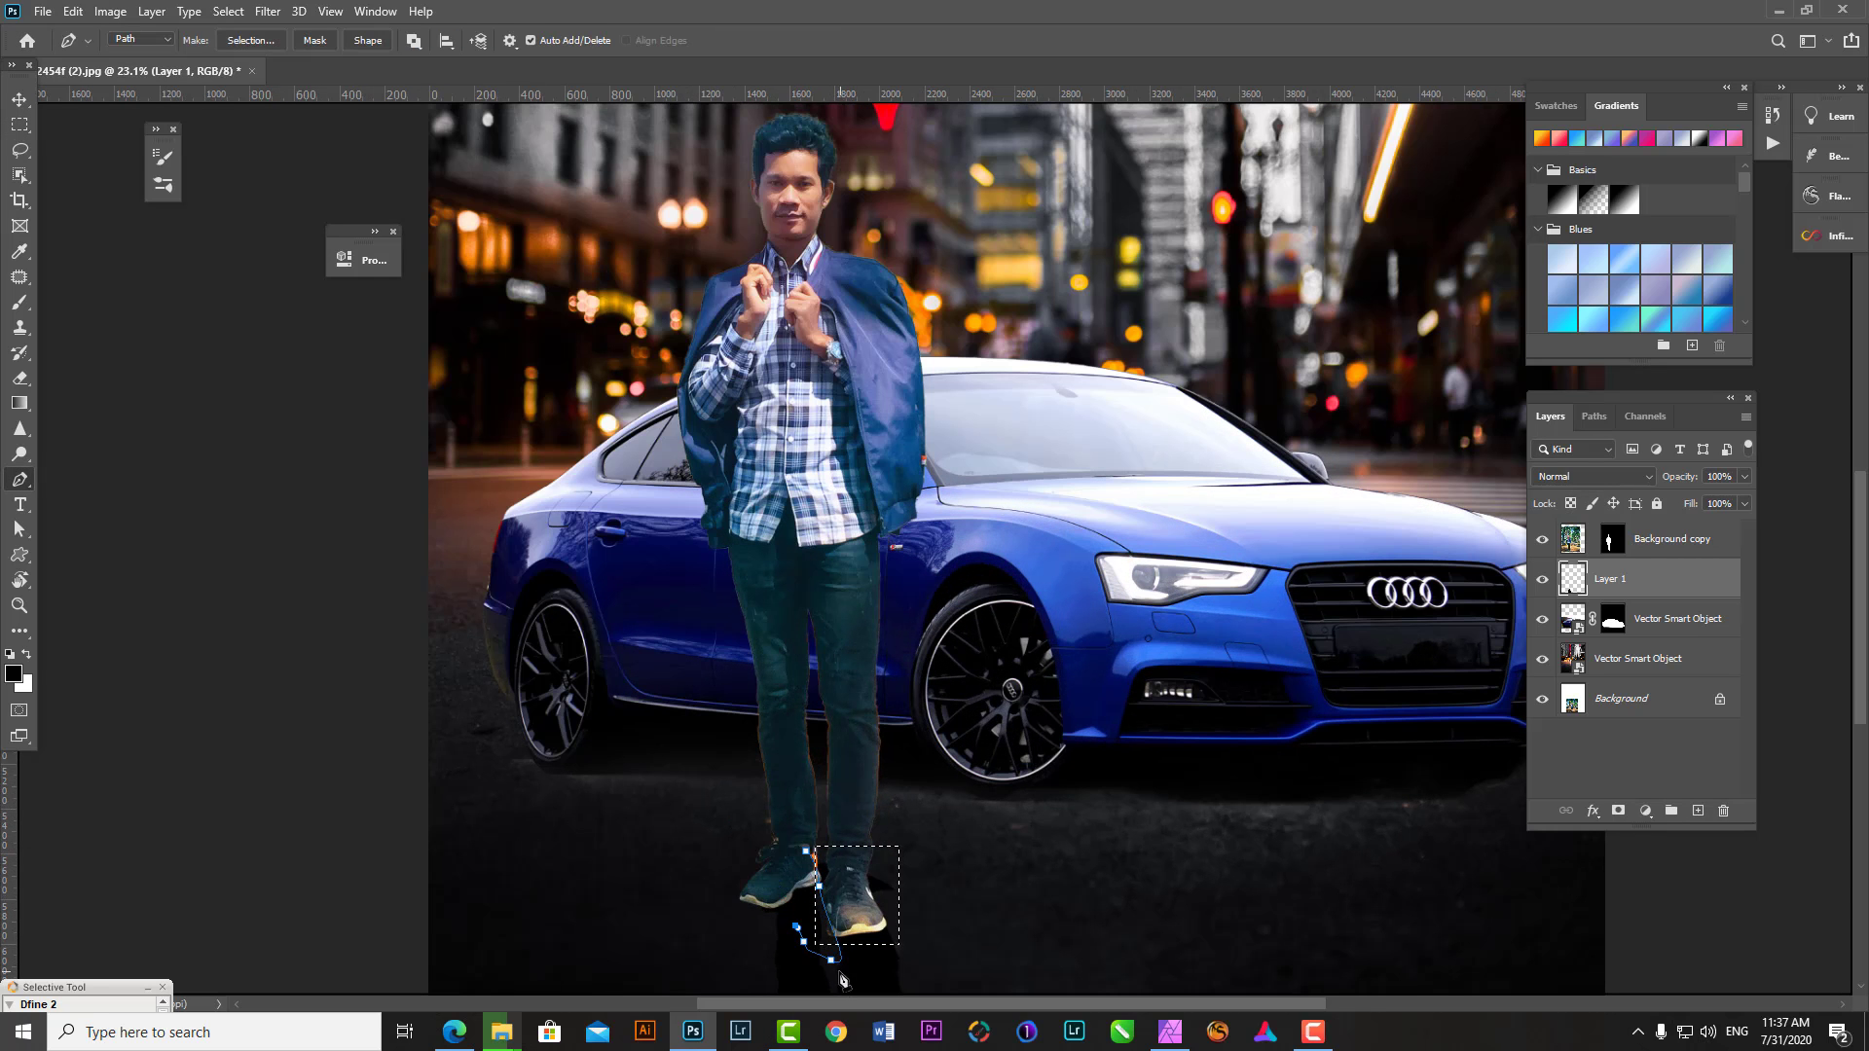
key(ctrl+t)
drag(857, 846, 856, 969)
key(Return)
scroll(898, 889, down, 2)
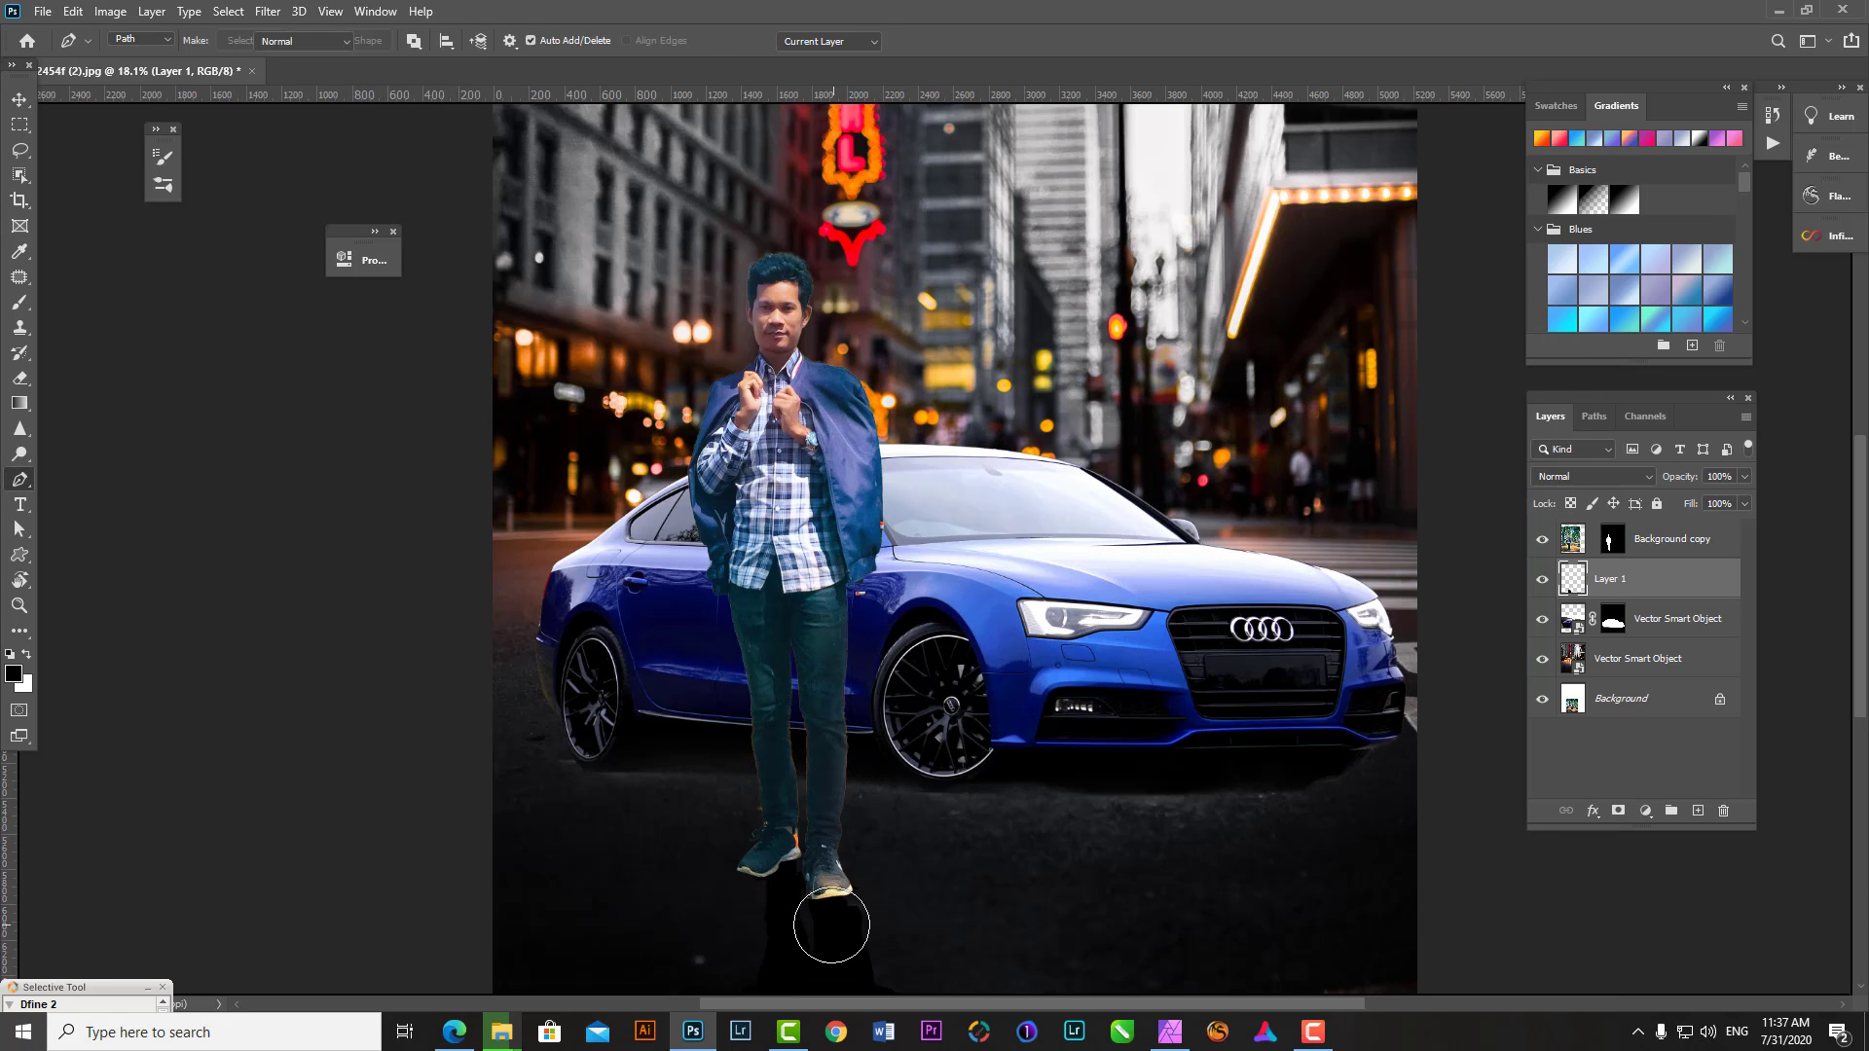
- Clone Stamp around the man's right sneaker on Layer 1 with a smaller brush
click(1609, 578)
key(s)
scroll(818, 900, up, 3)
scroll(907, 536, up, 2)
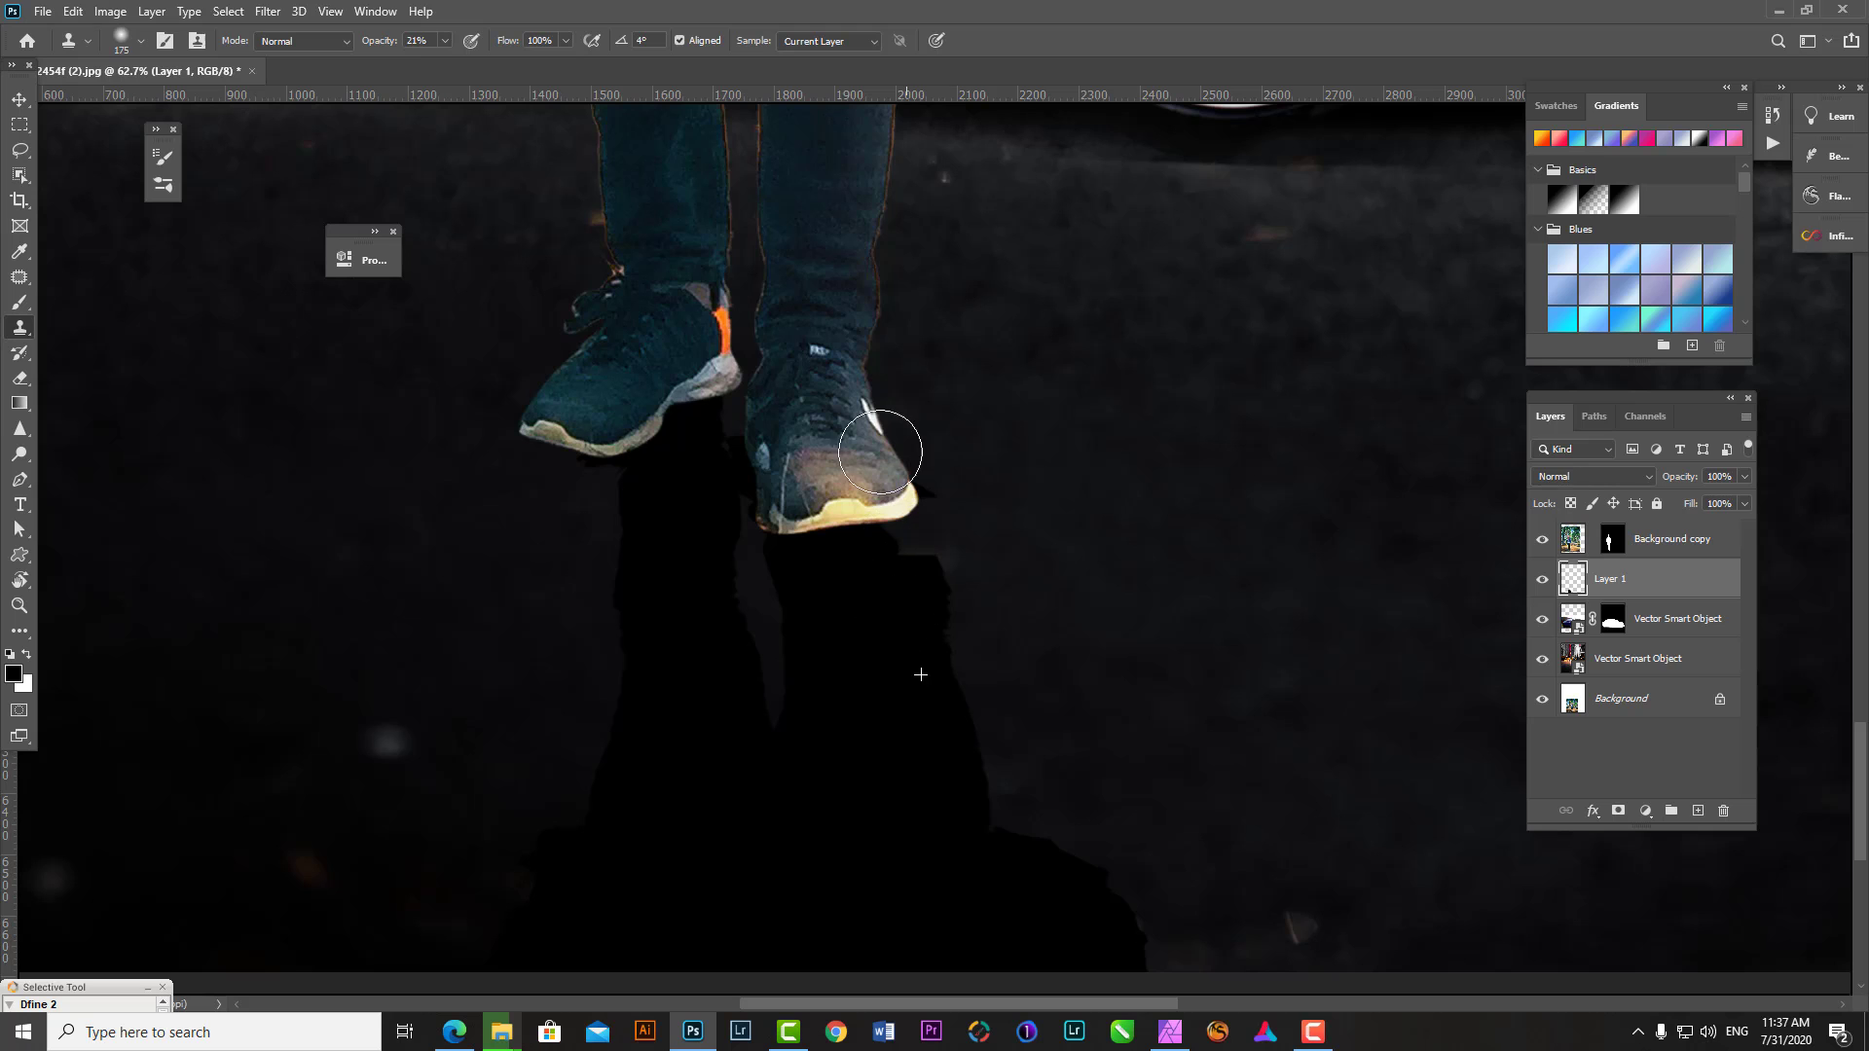
right_click(895, 518)
key(Escape)
key(0)
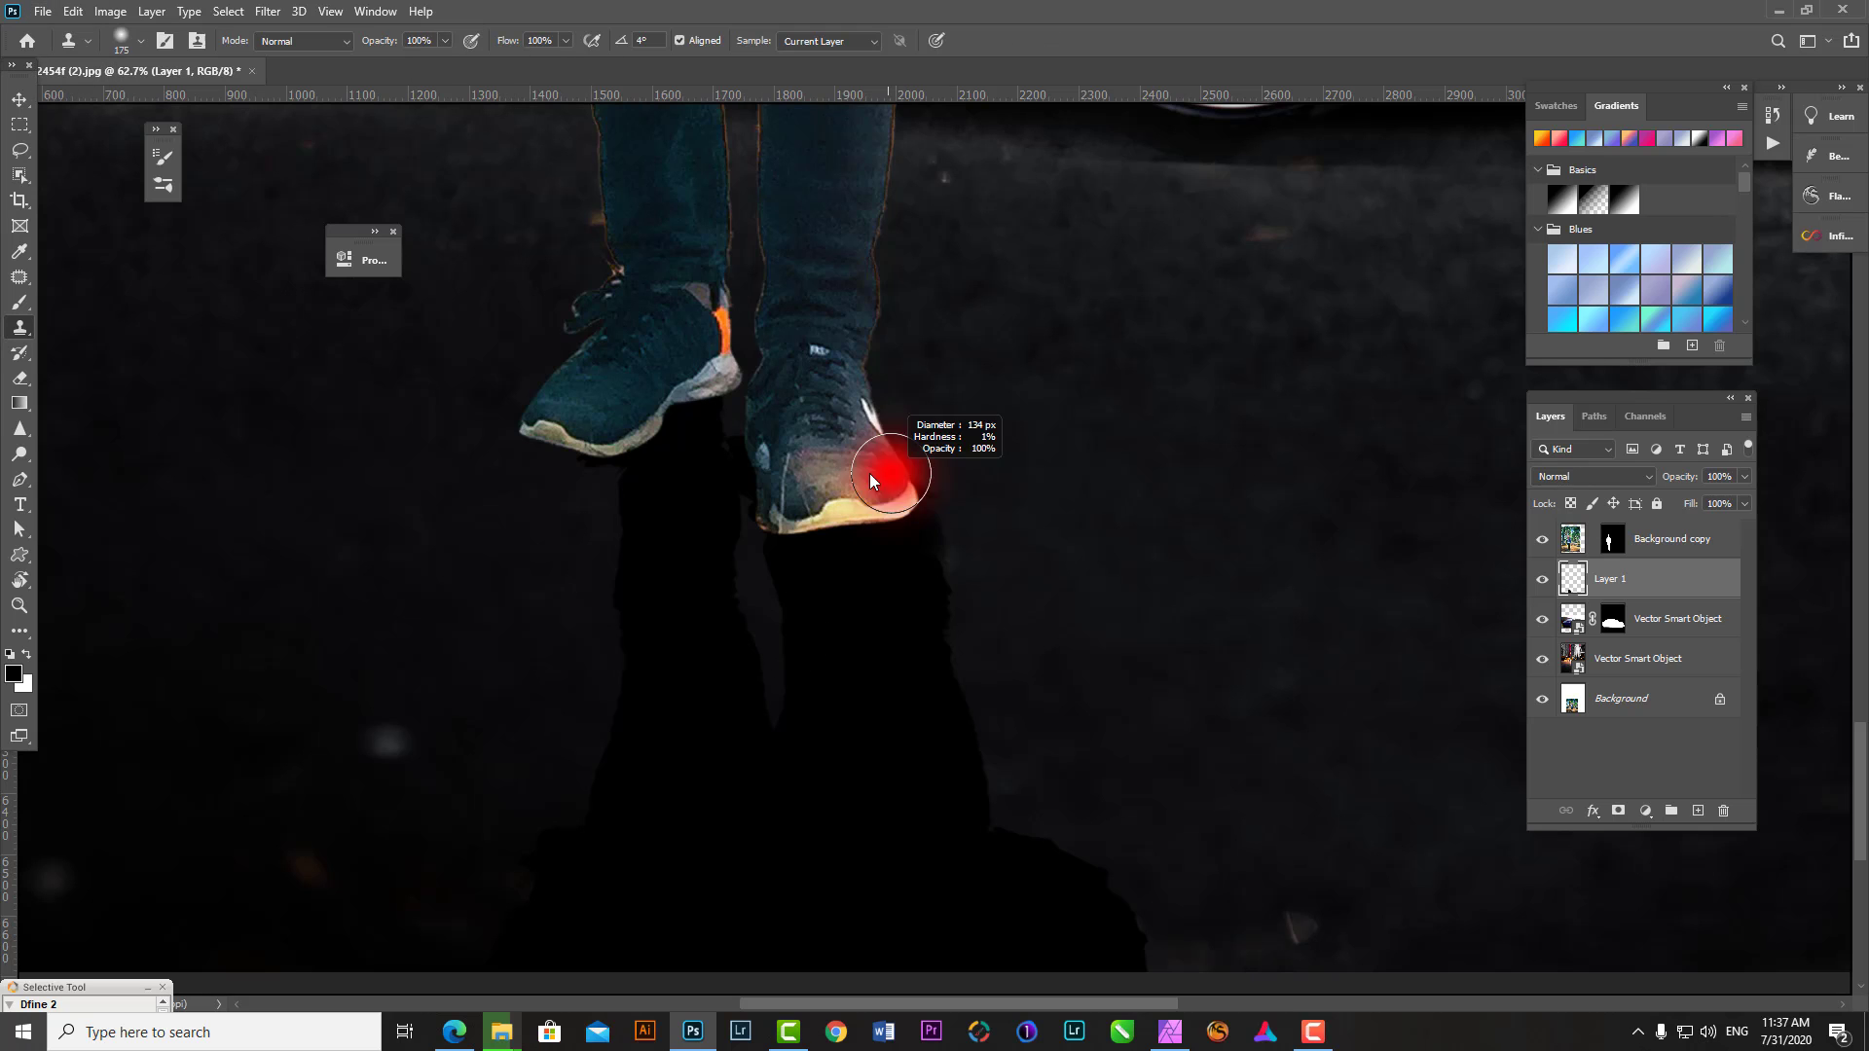
key(x)
- Add a white layer mask to Layer 1 and ready the Brush with black paint
click(1618, 810)
key(b)
key(x)
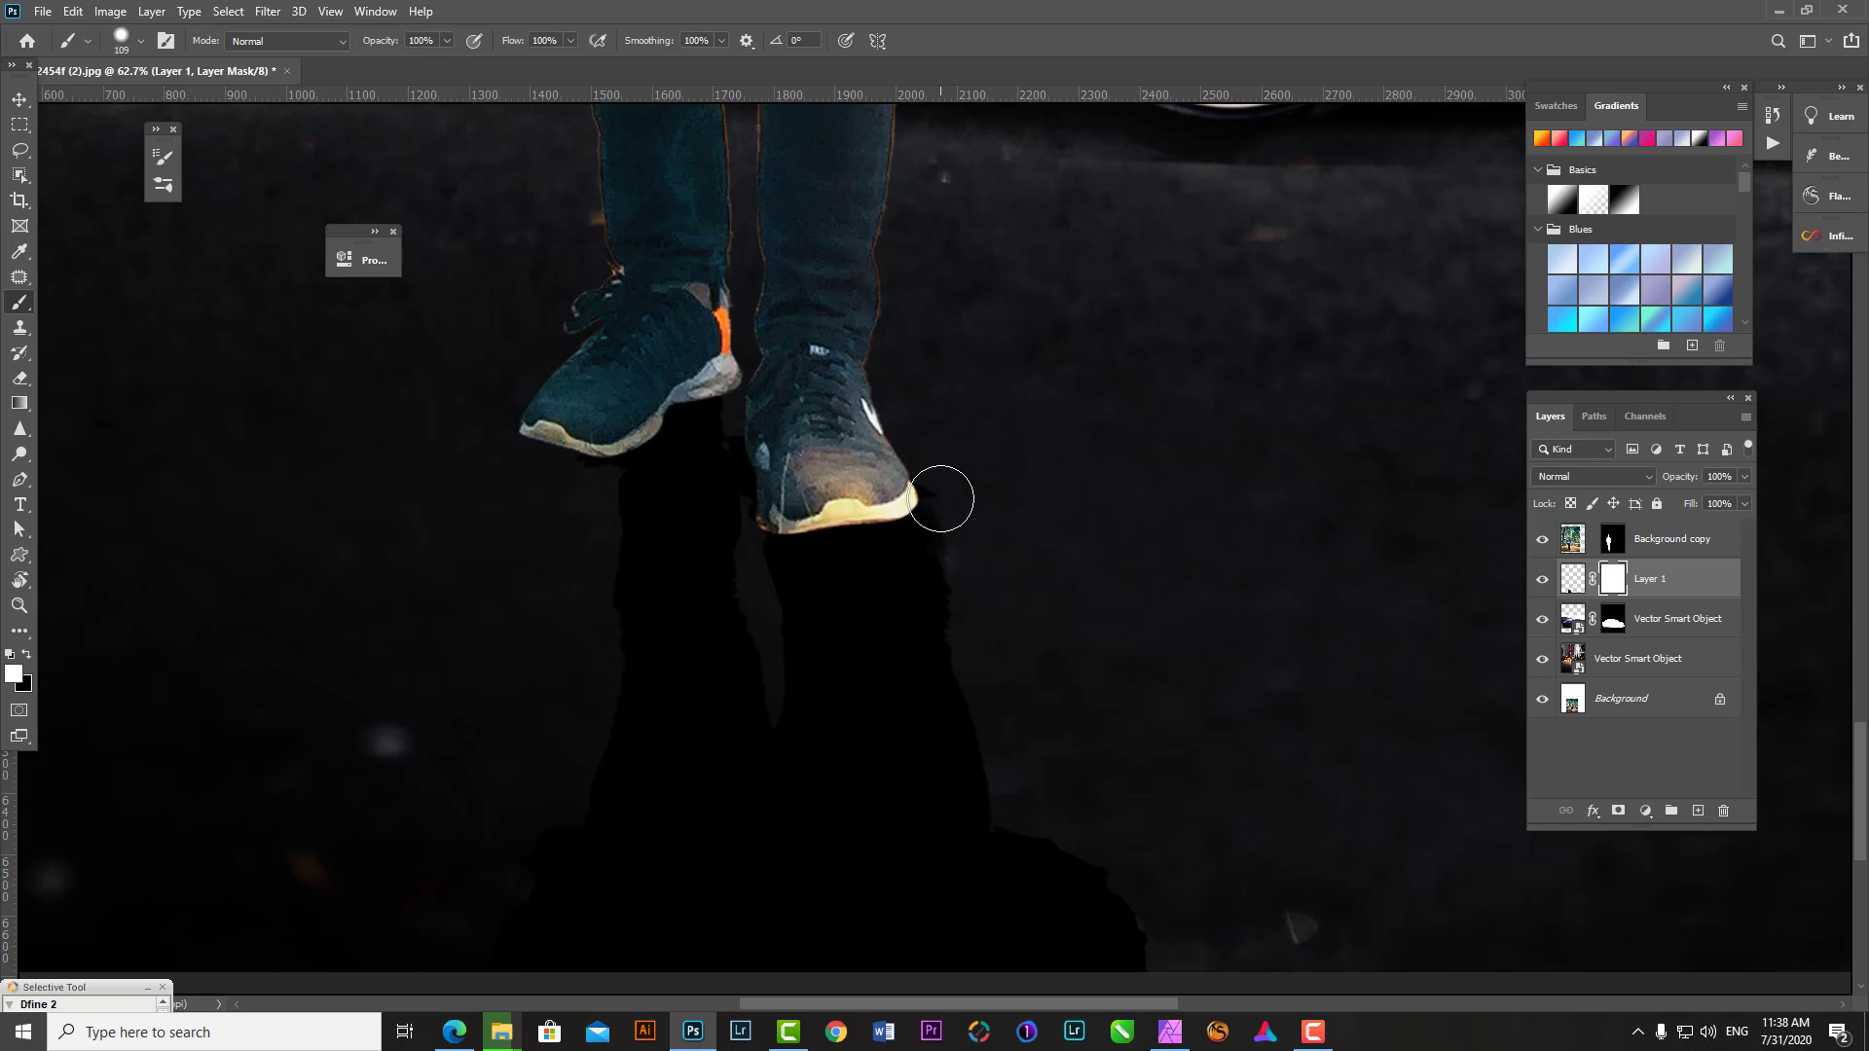
key(x)
scroll(1003, 679, down, 5)
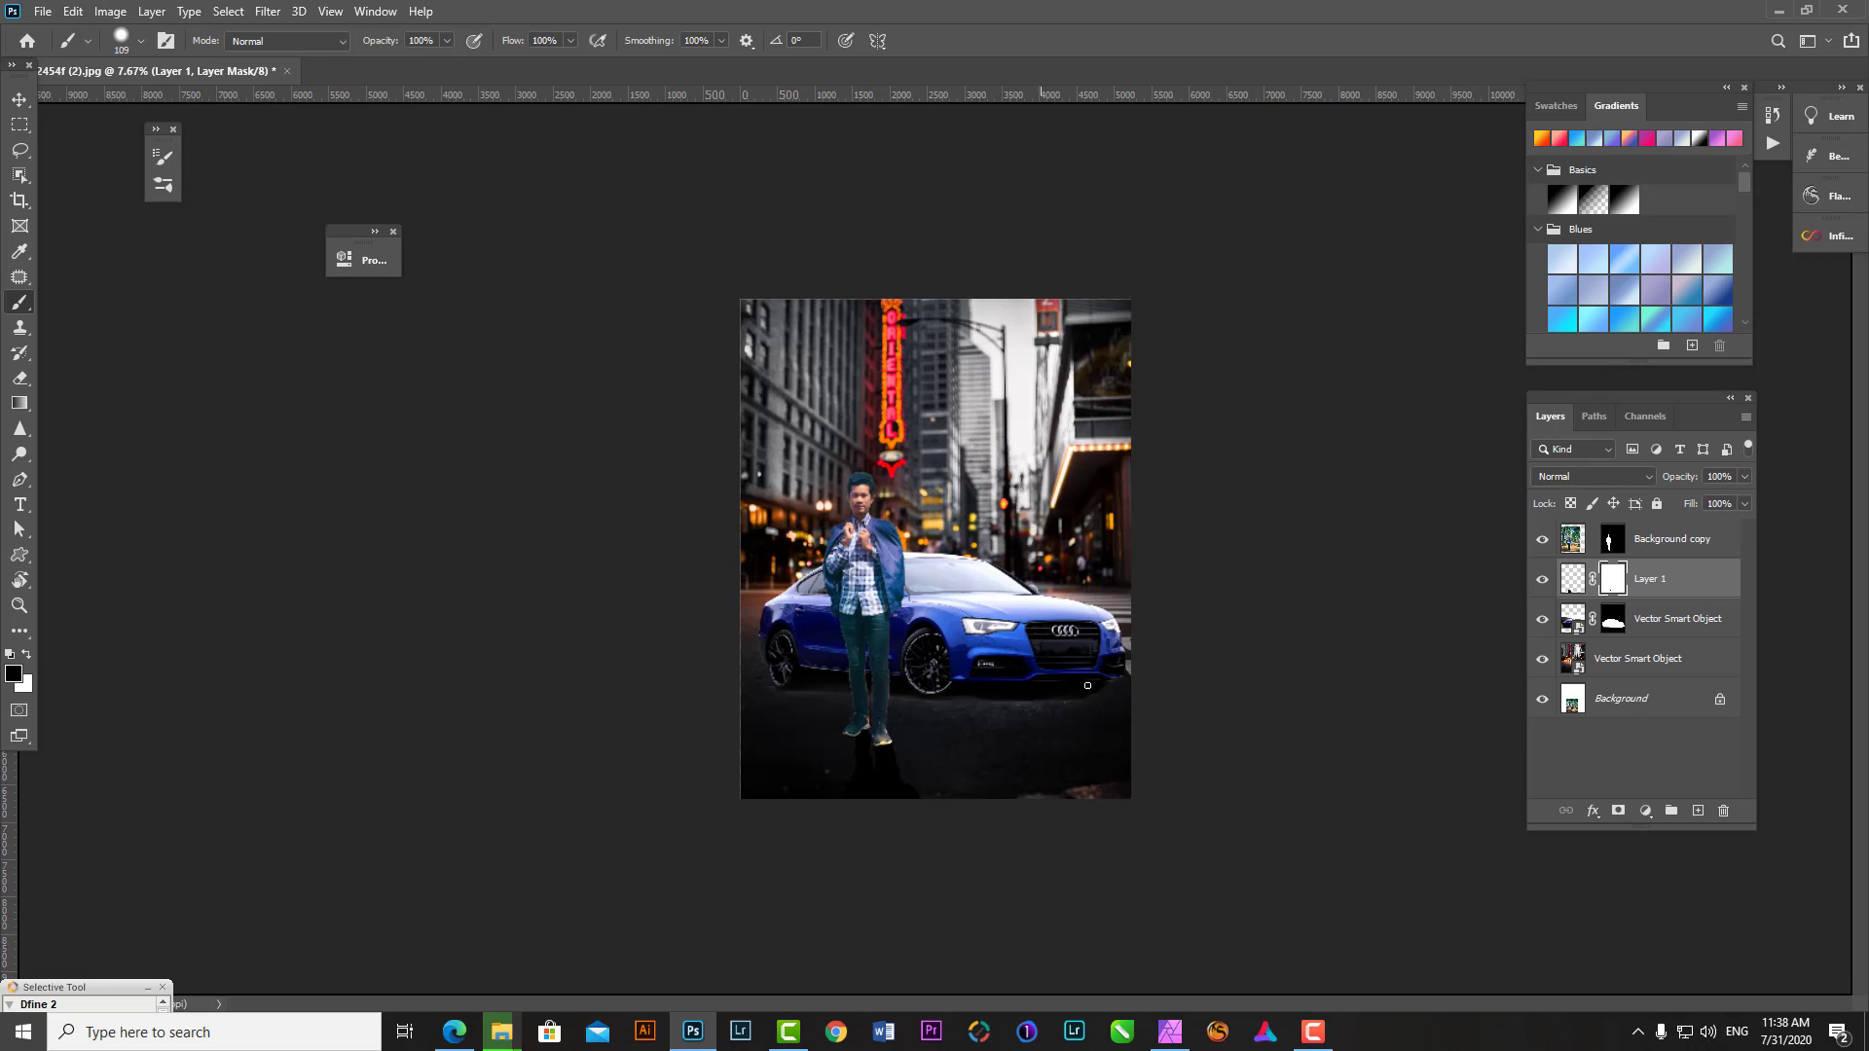
key(ctrl+t)
key(Escape)
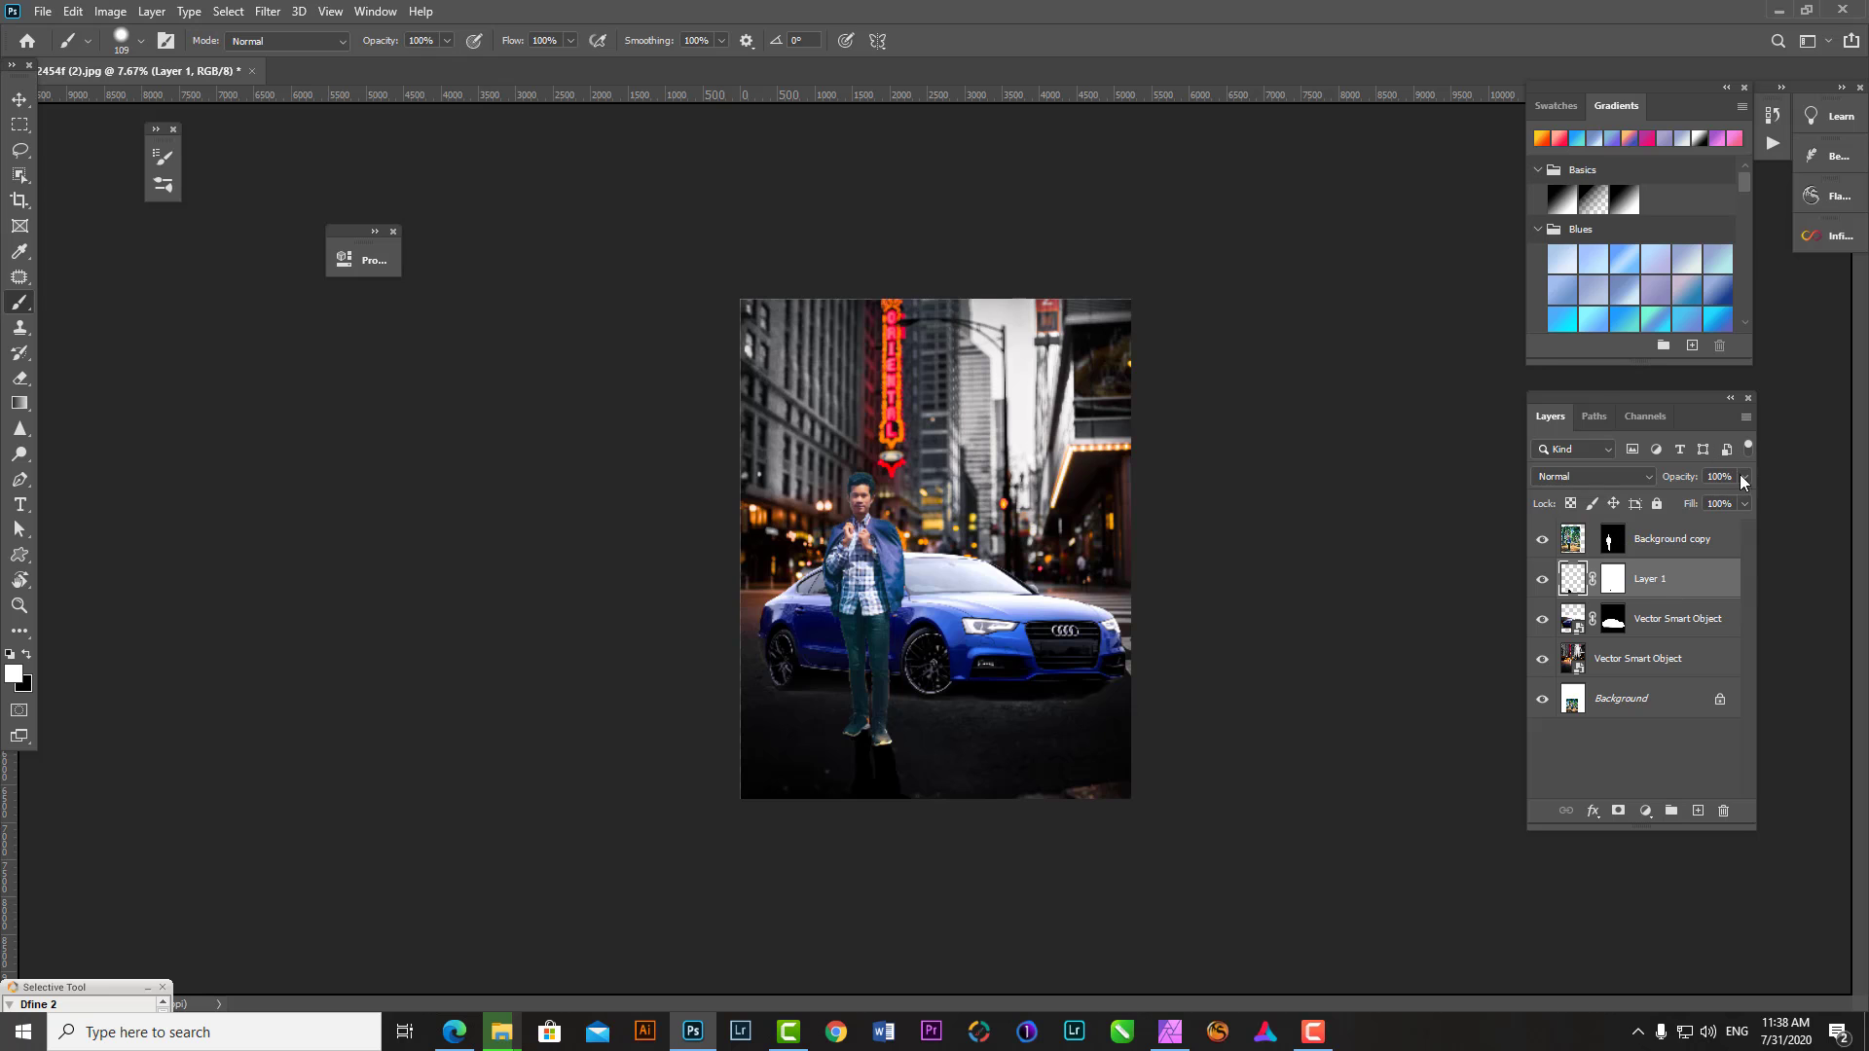
- Set the Layer 1 shadow opacity to 66%
drag(1701, 501, 1714, 501)
scroll(665, 941, down, 2)
ctrl+click(1667, 543)
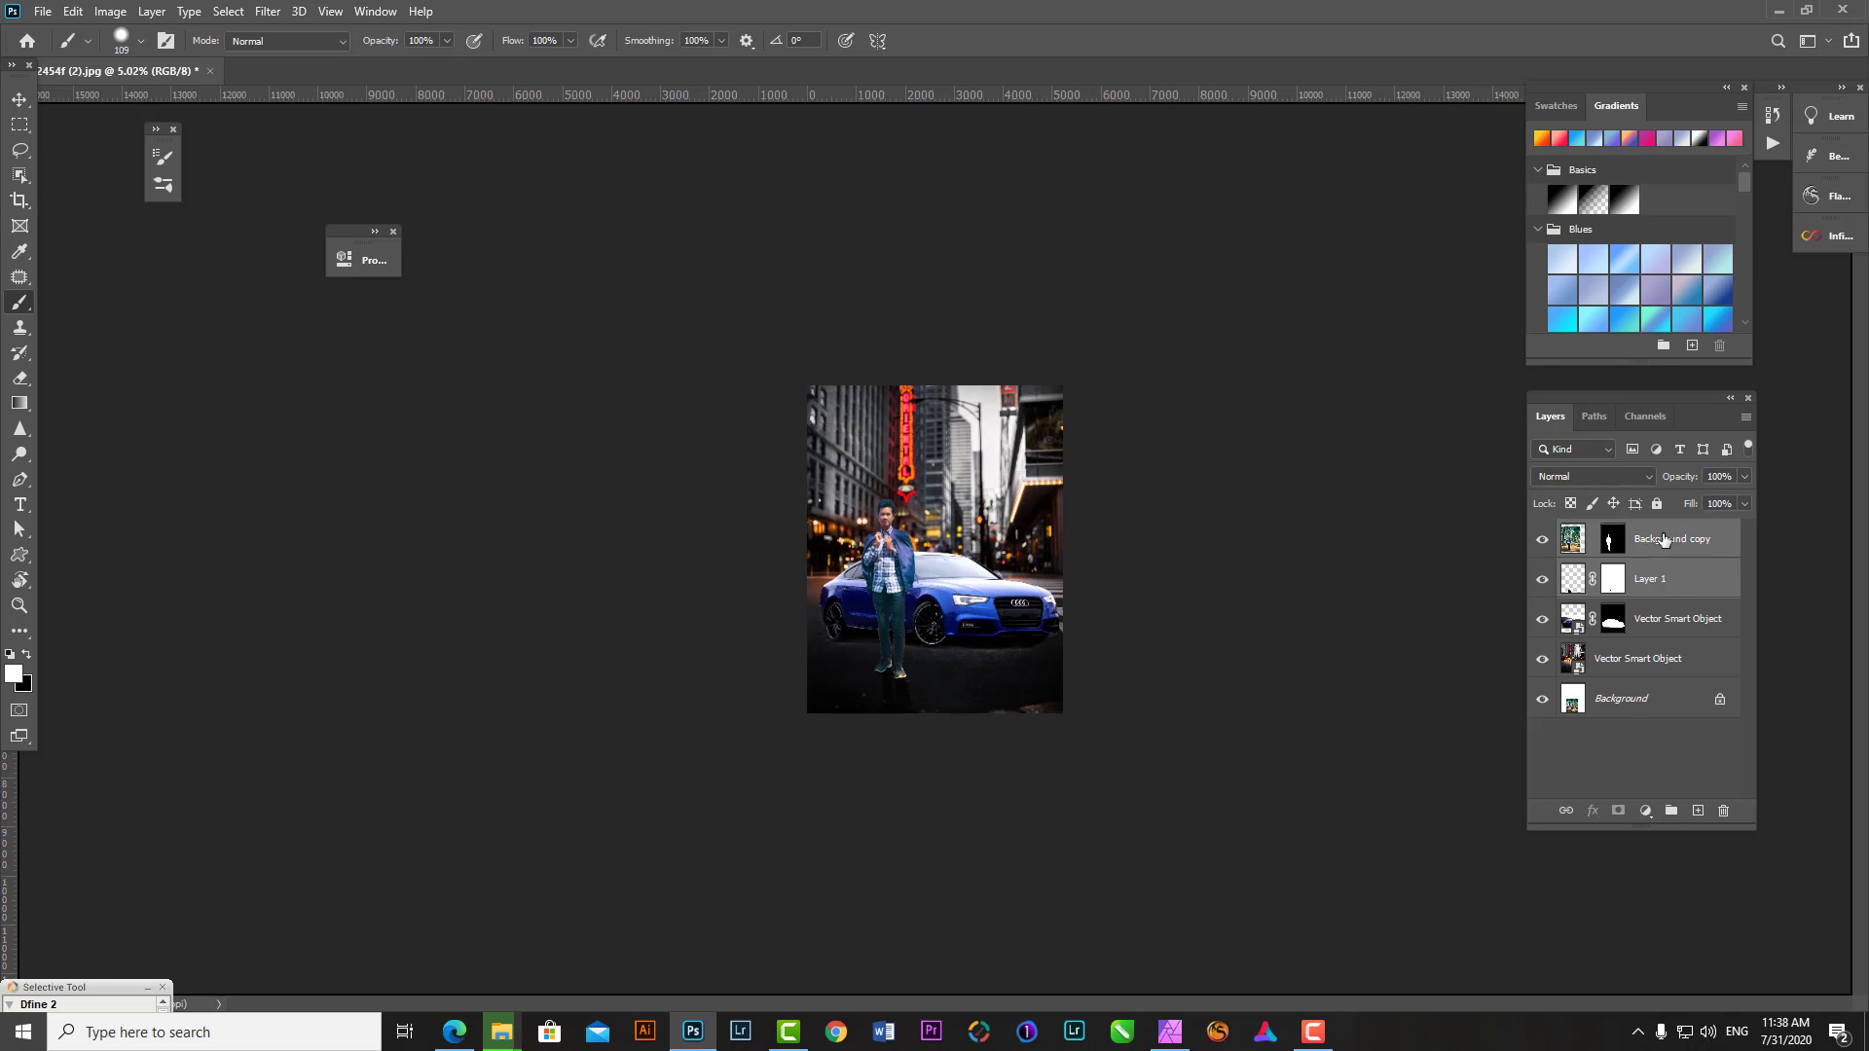
key(ctrl+t)
key(Escape)
scroll(893, 563, up, 4)
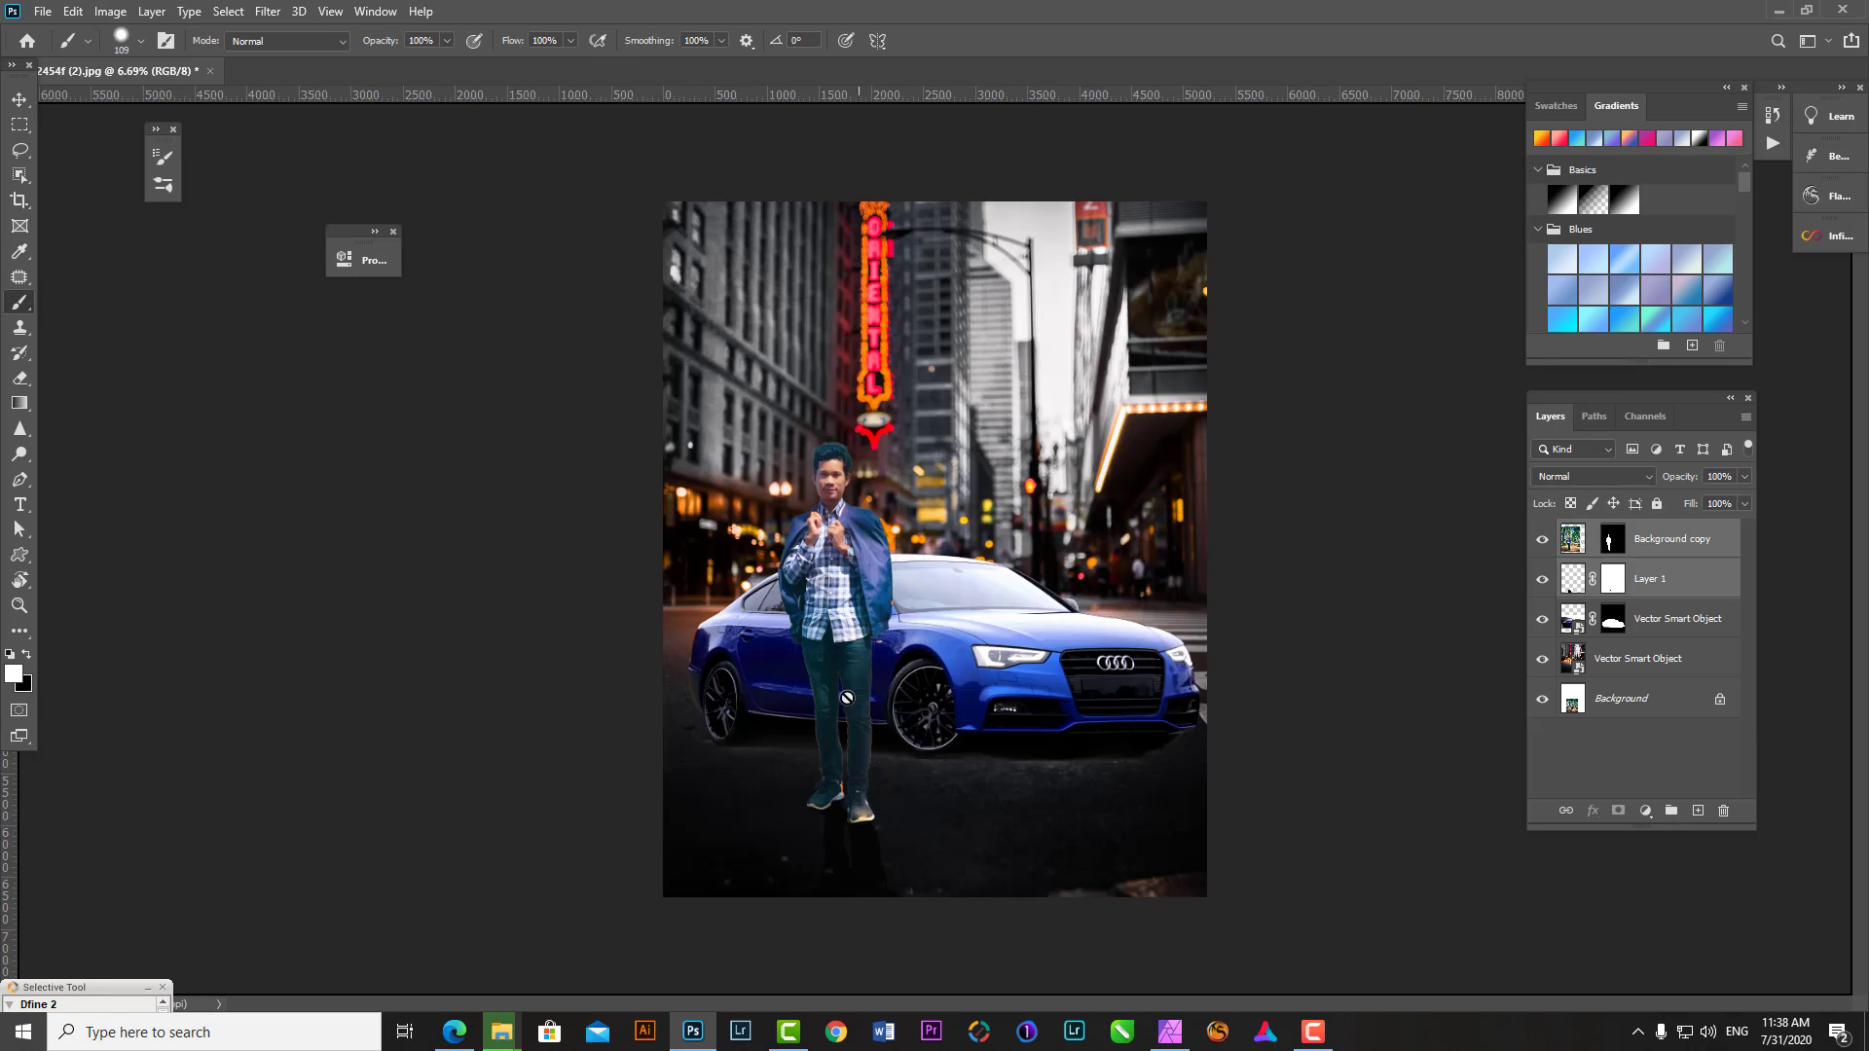
scroll(894, 564, up, 4)
drag(1315, 973, 1315, 364)
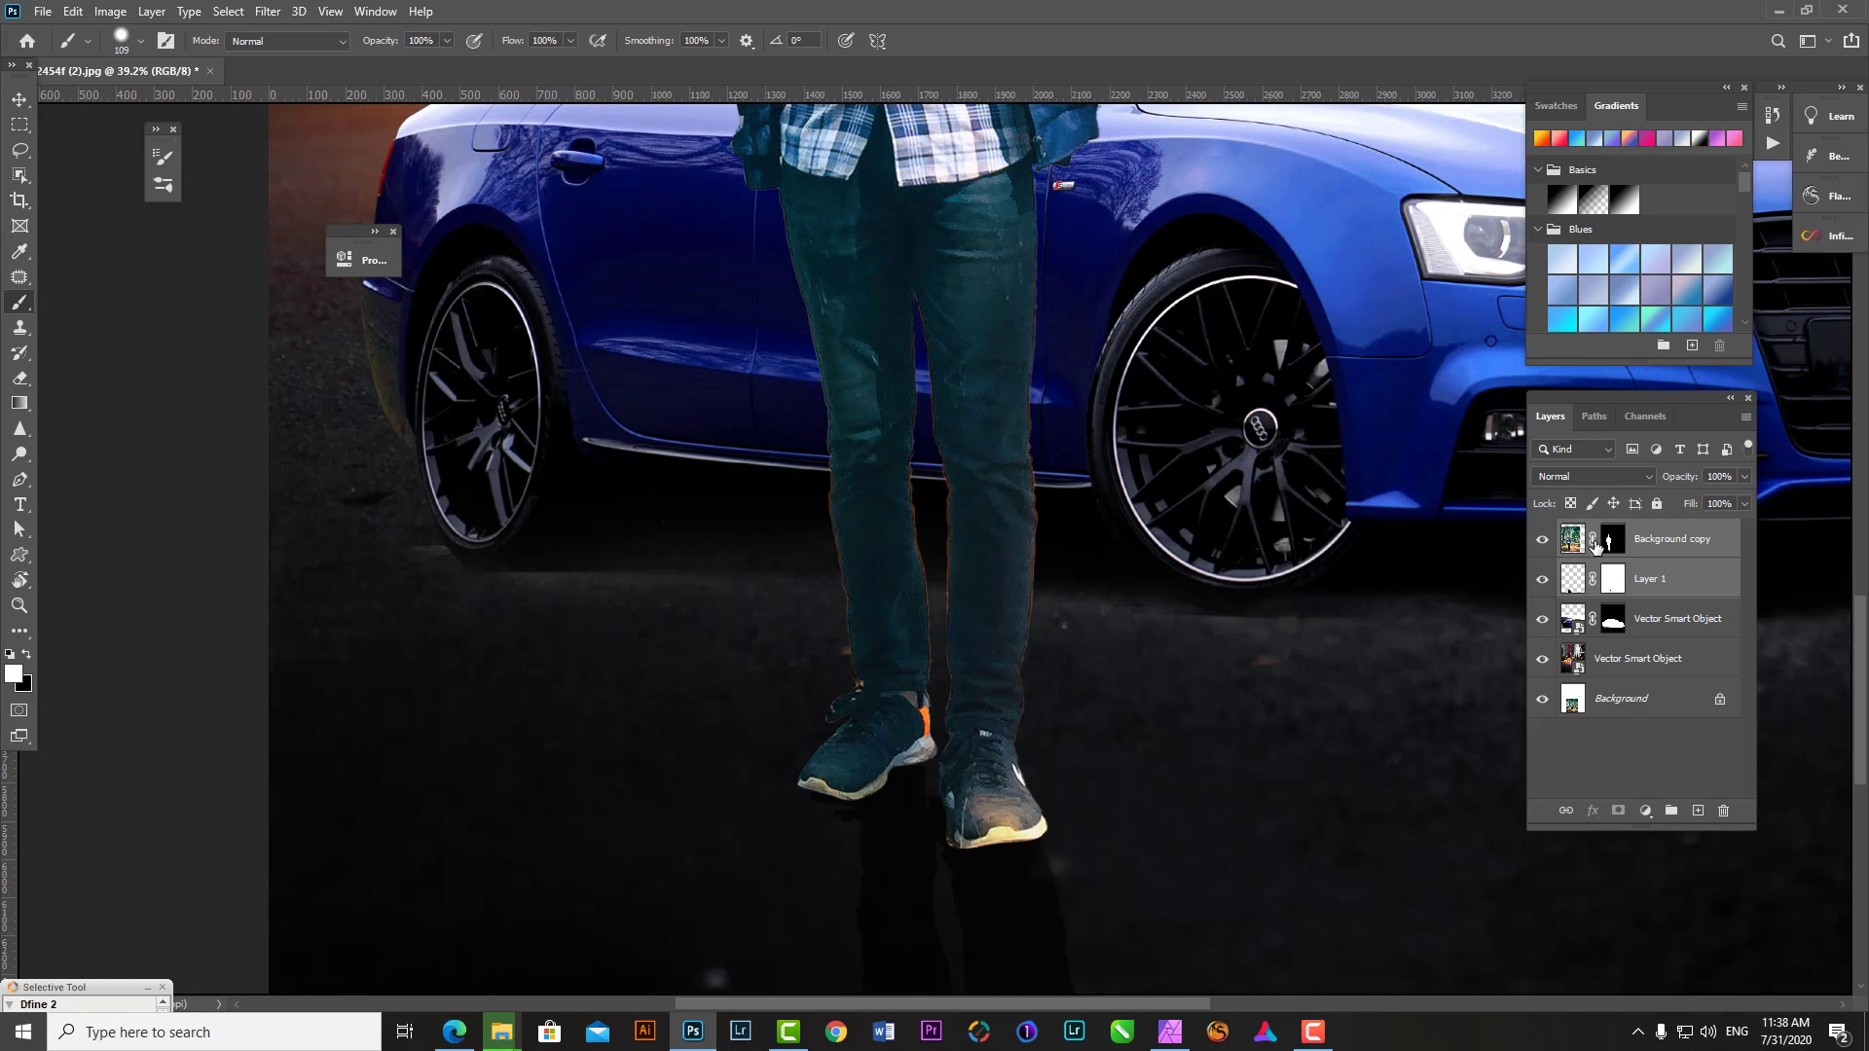
- Scale Background copy and Layer 1 together up to about 106%
click(1572, 539)
key(ctrl+t)
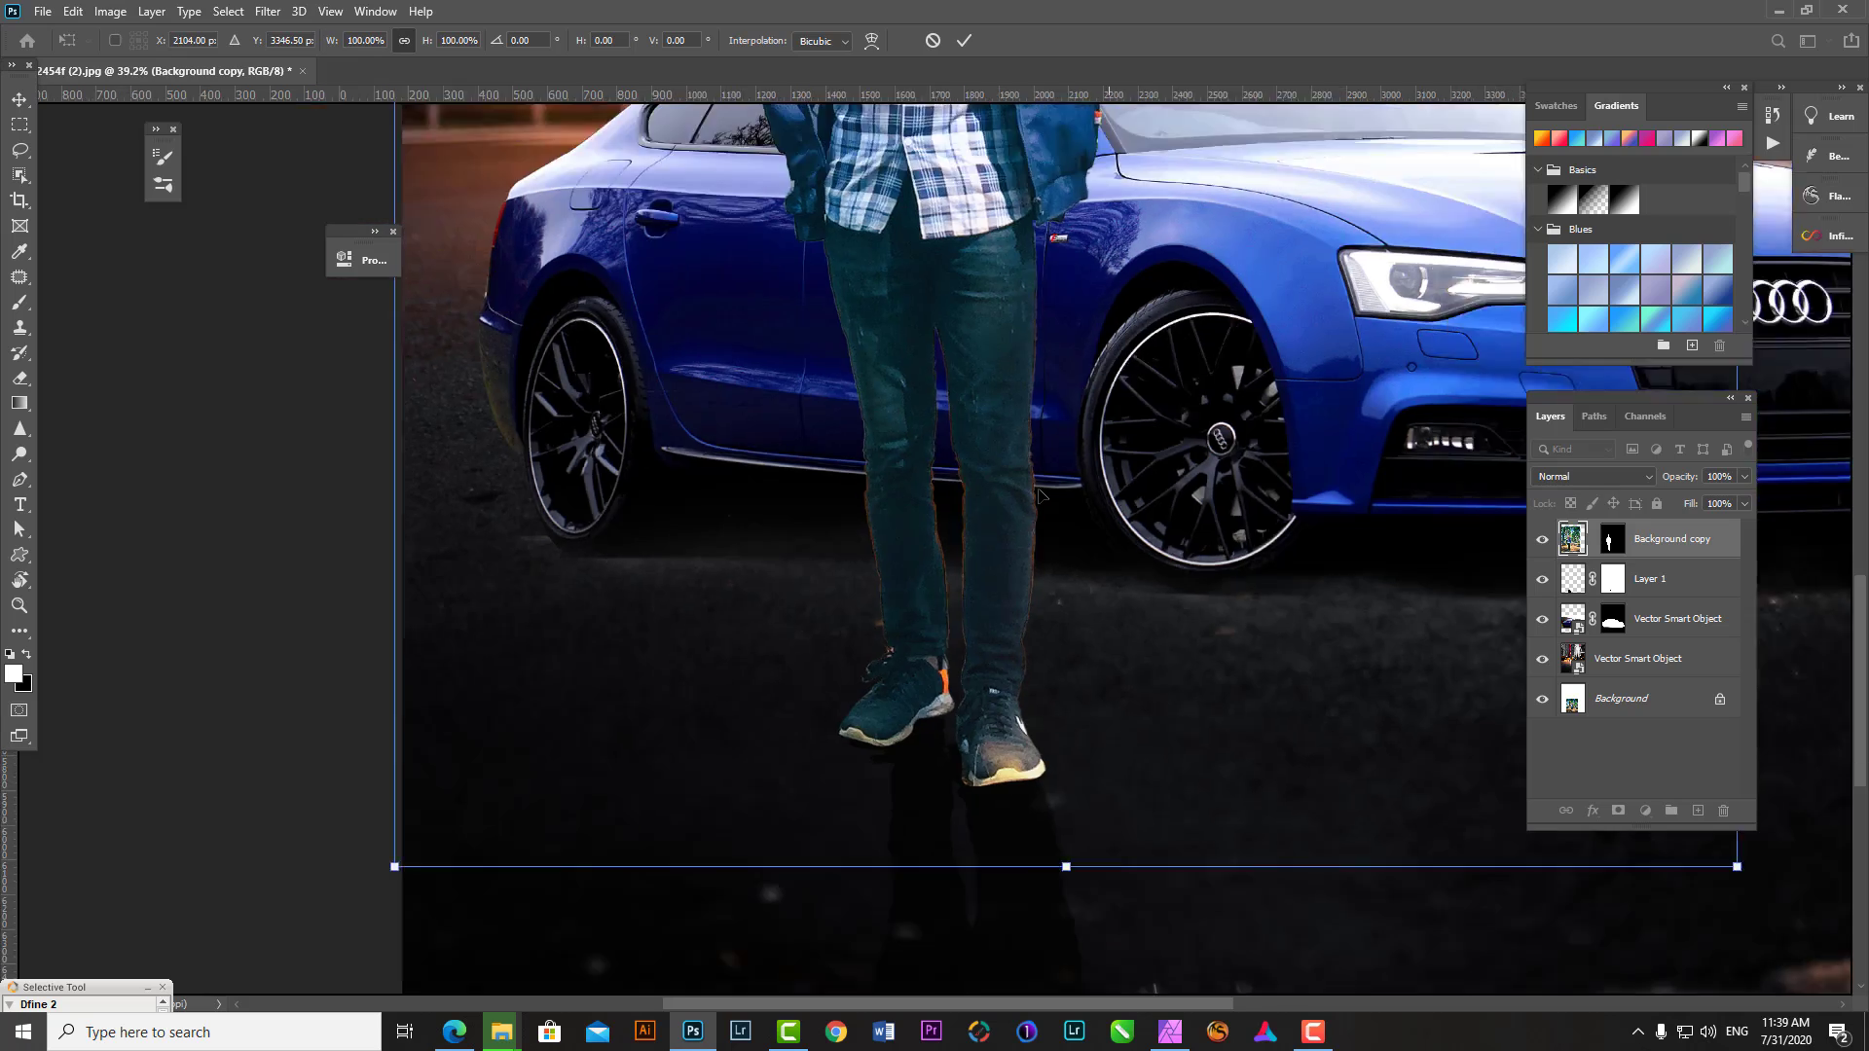
key(Return)
key(ctrl+0)
key(b)
scroll(1056, 571, up, 5)
key(ctrl+0)
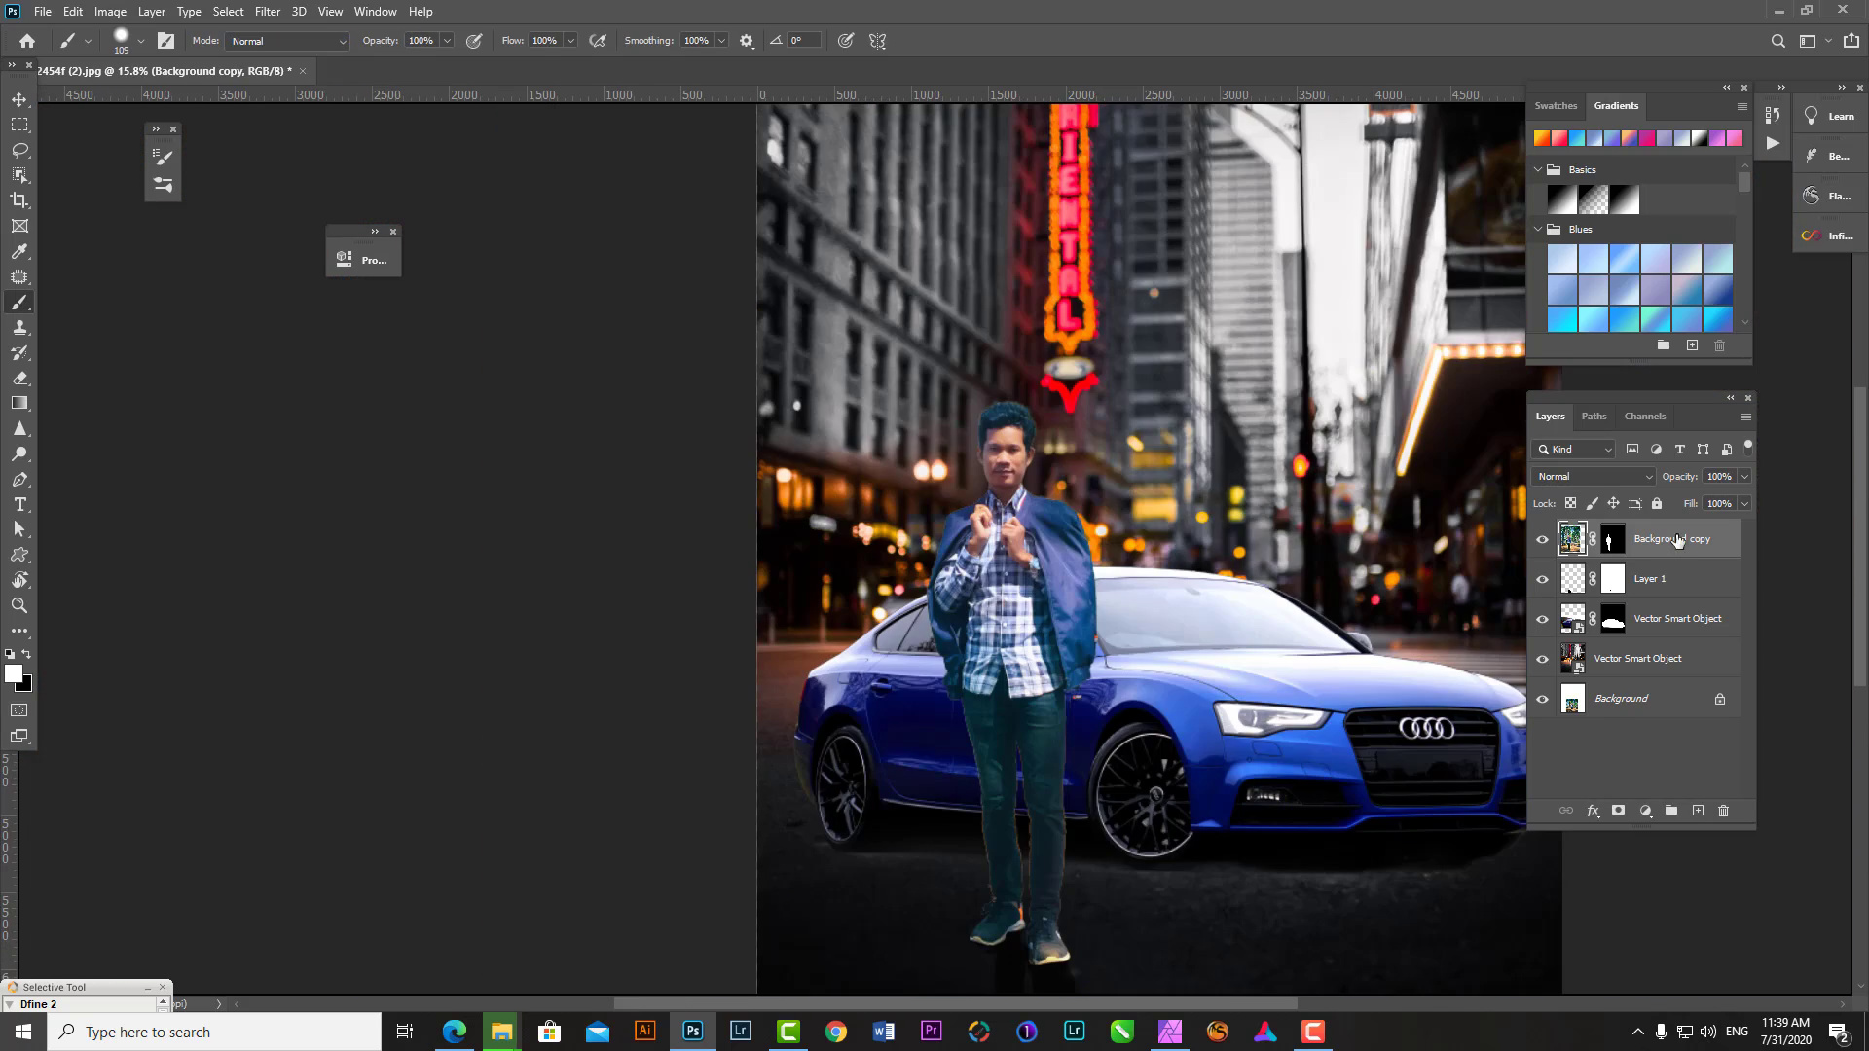
ctrl+click(1649, 578)
key(ctrl+t)
key(ctrl+minus)
key(ctrl+minus)
key(ctrl+minus)
drag(983, 457, 974, 451)
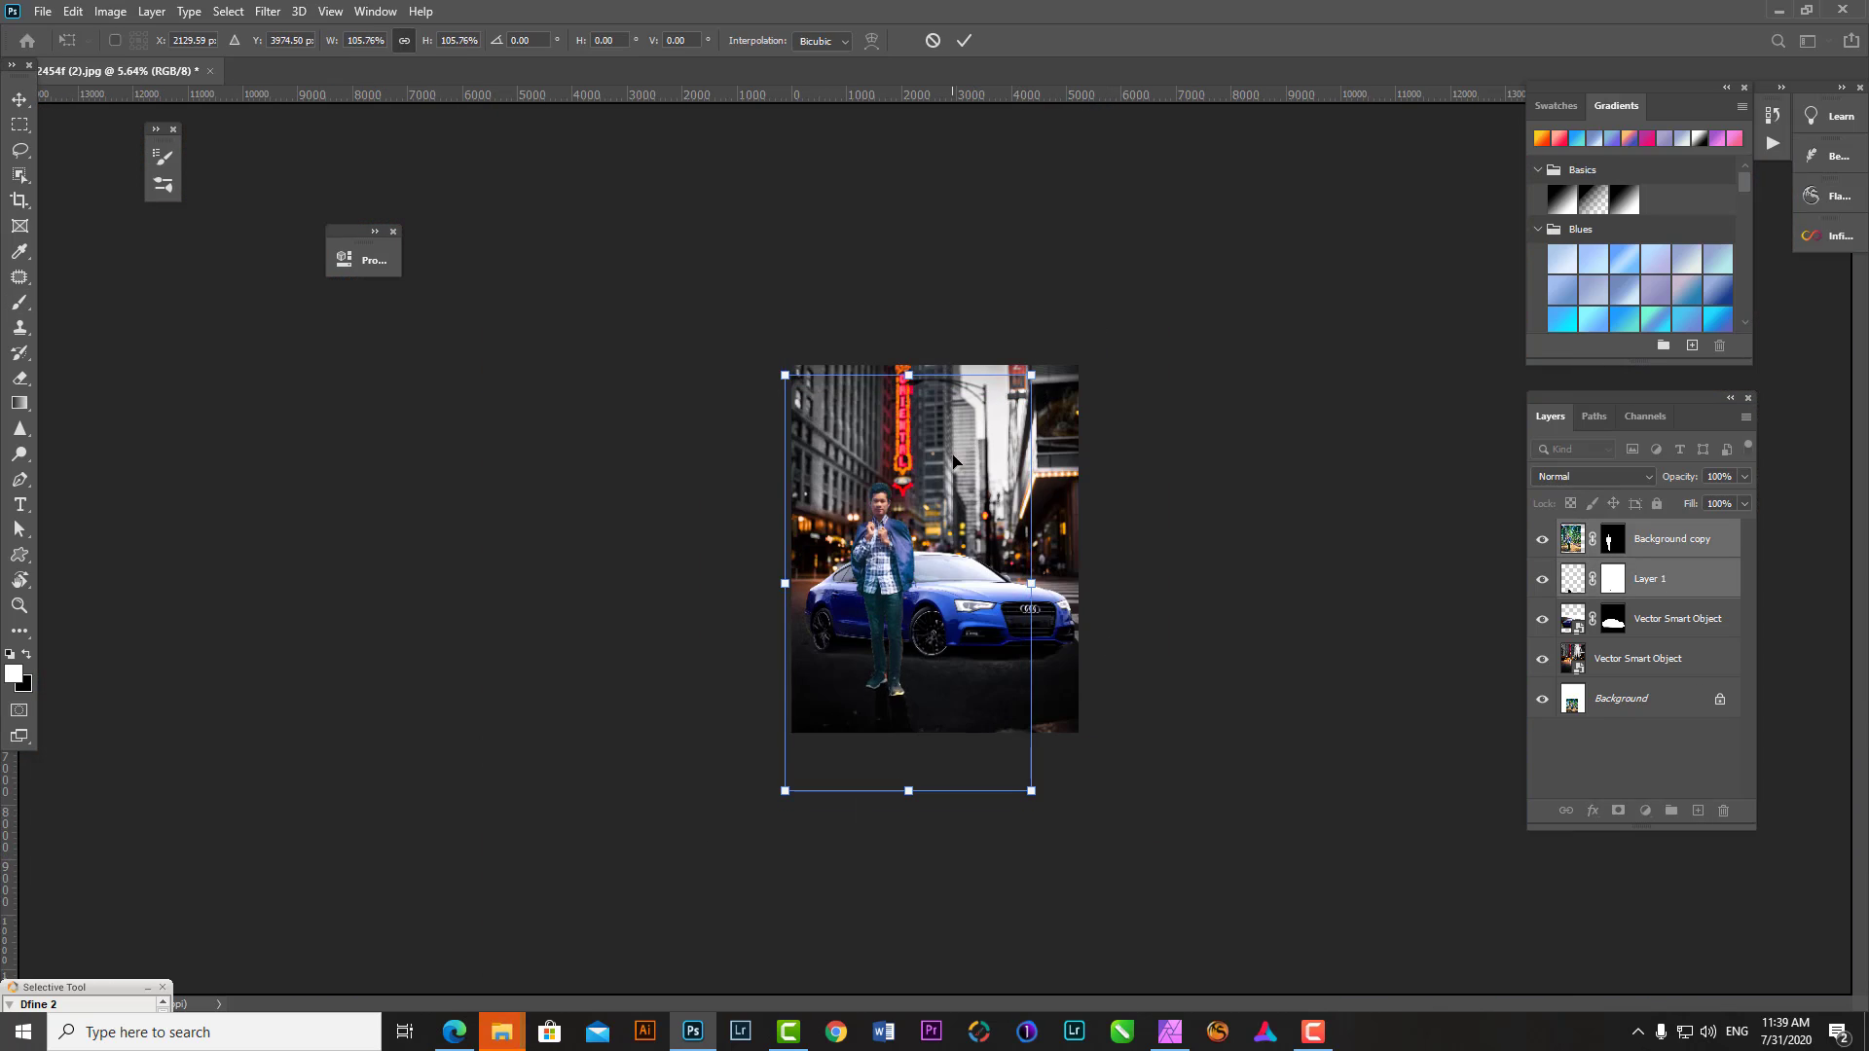
key(Return)
- Reshape the crop frame into a taller portrait around the composite
key(ctrl+plus)
key(ctrl+minus)
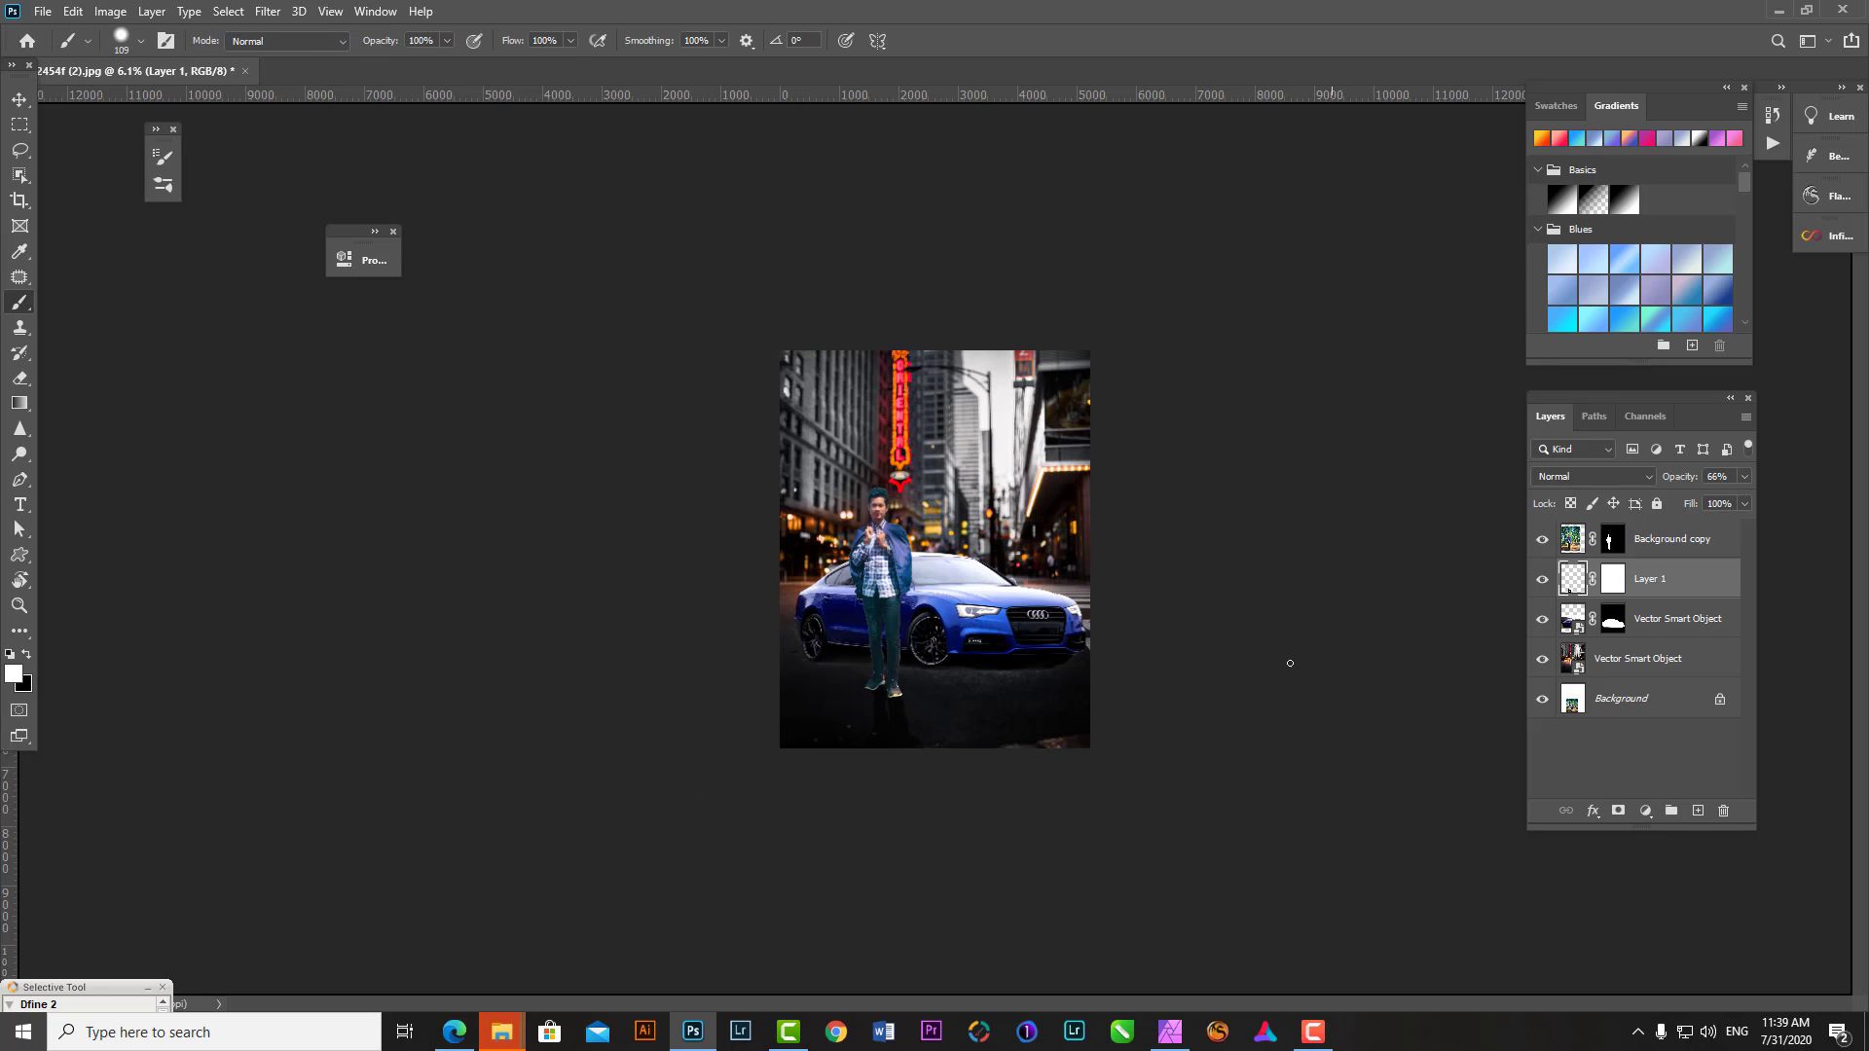
key(c)
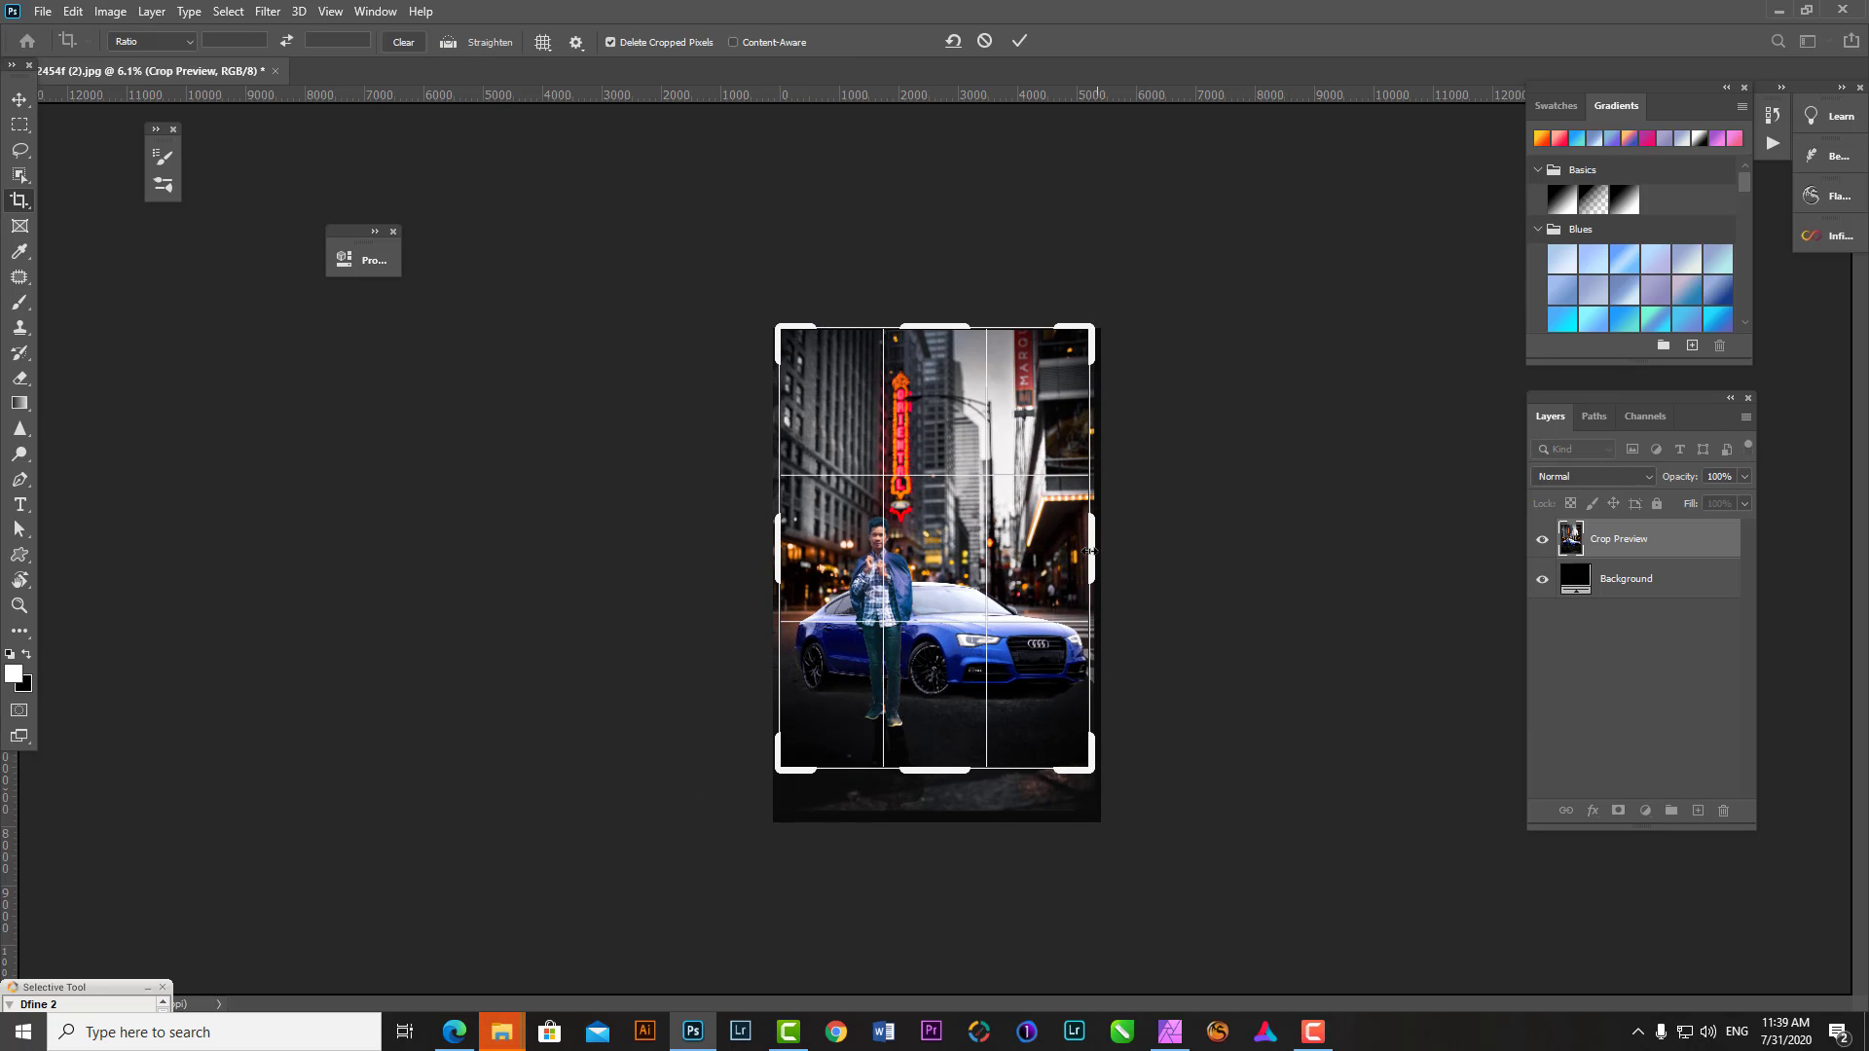
drag(776, 545, 766, 545)
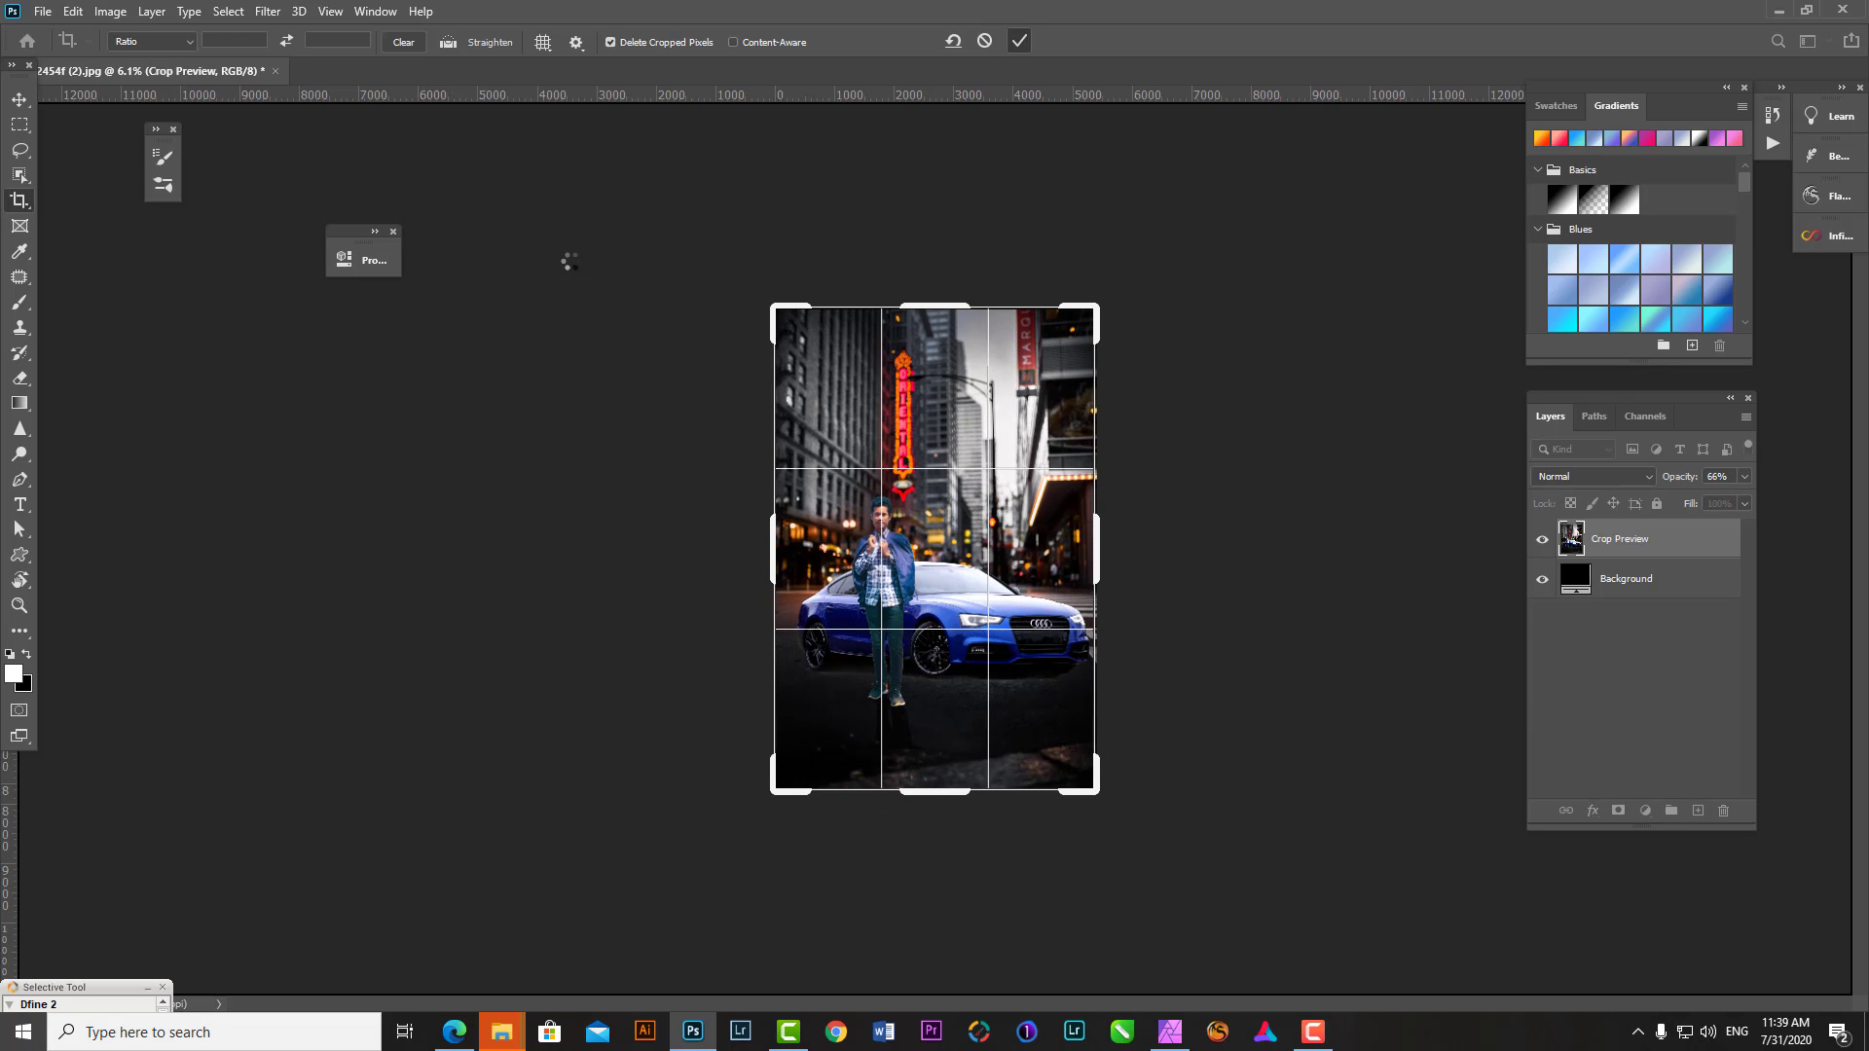
- Apply the crop, load the man's outline and fill it on a new Layer 2
click(19, 100)
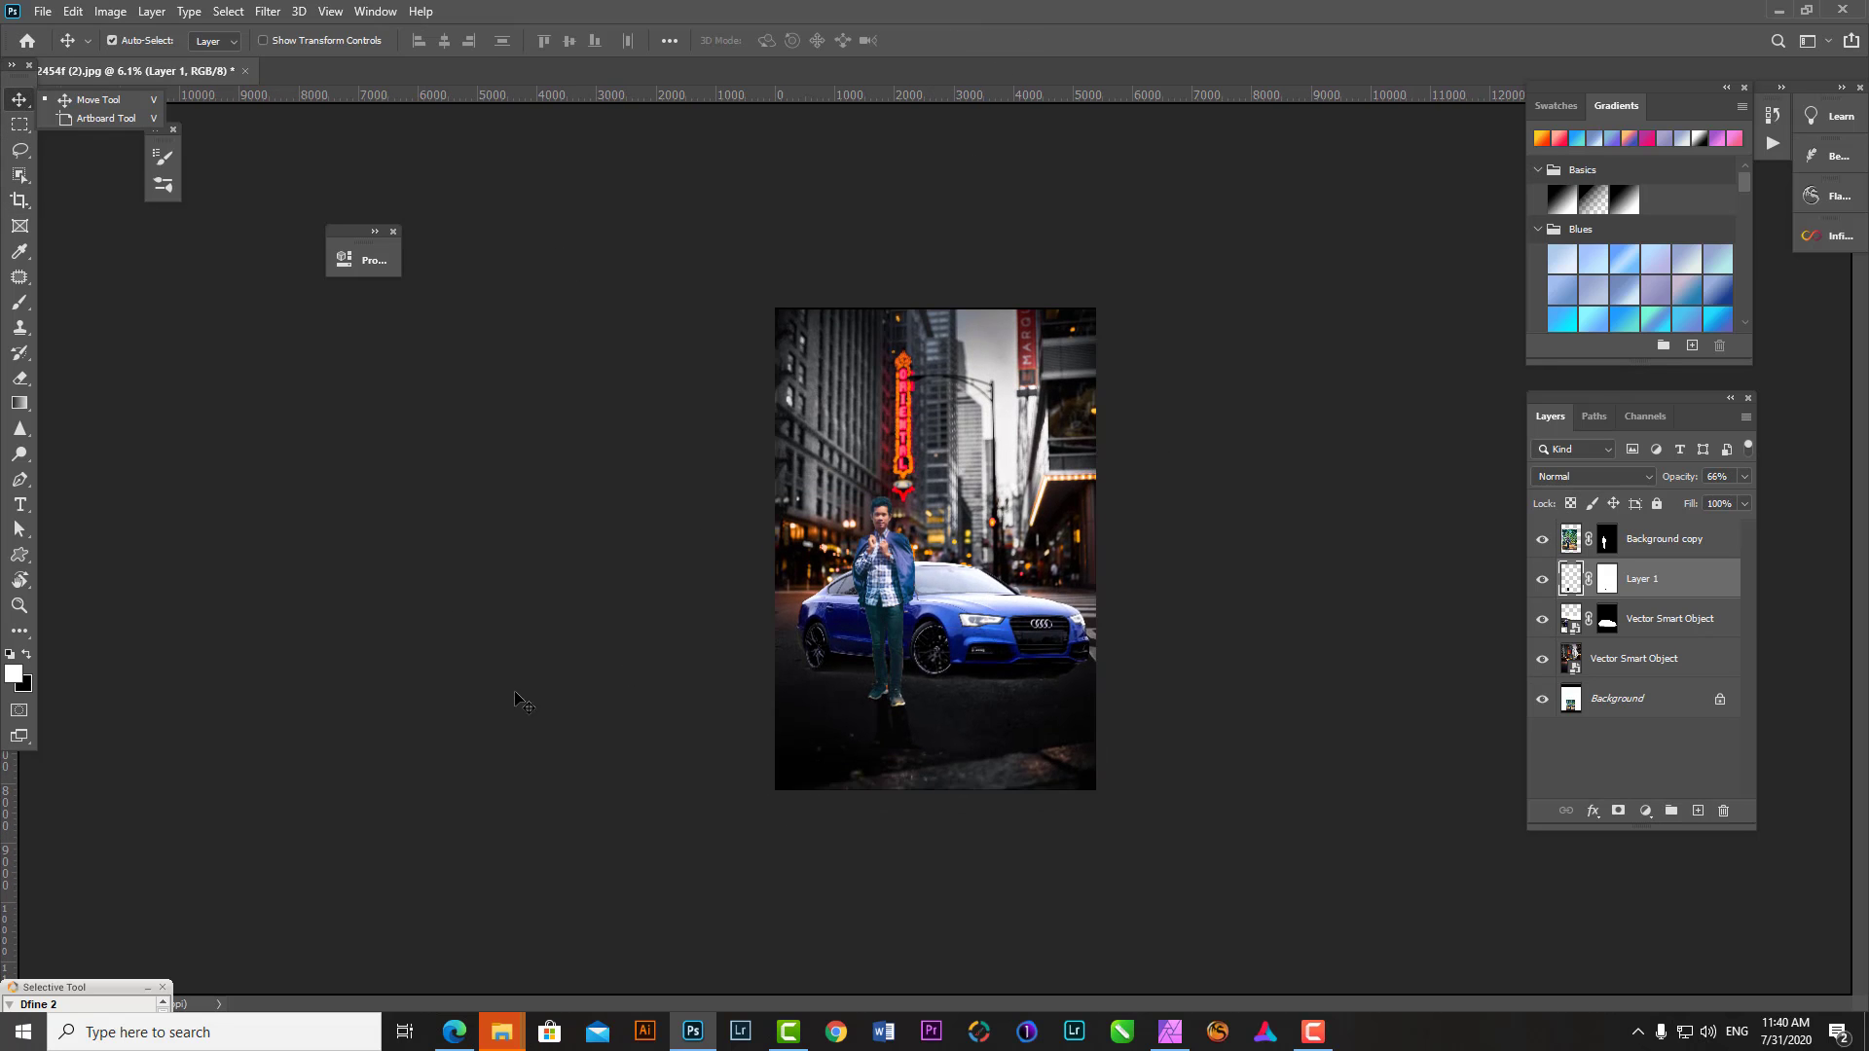
click(1605, 584)
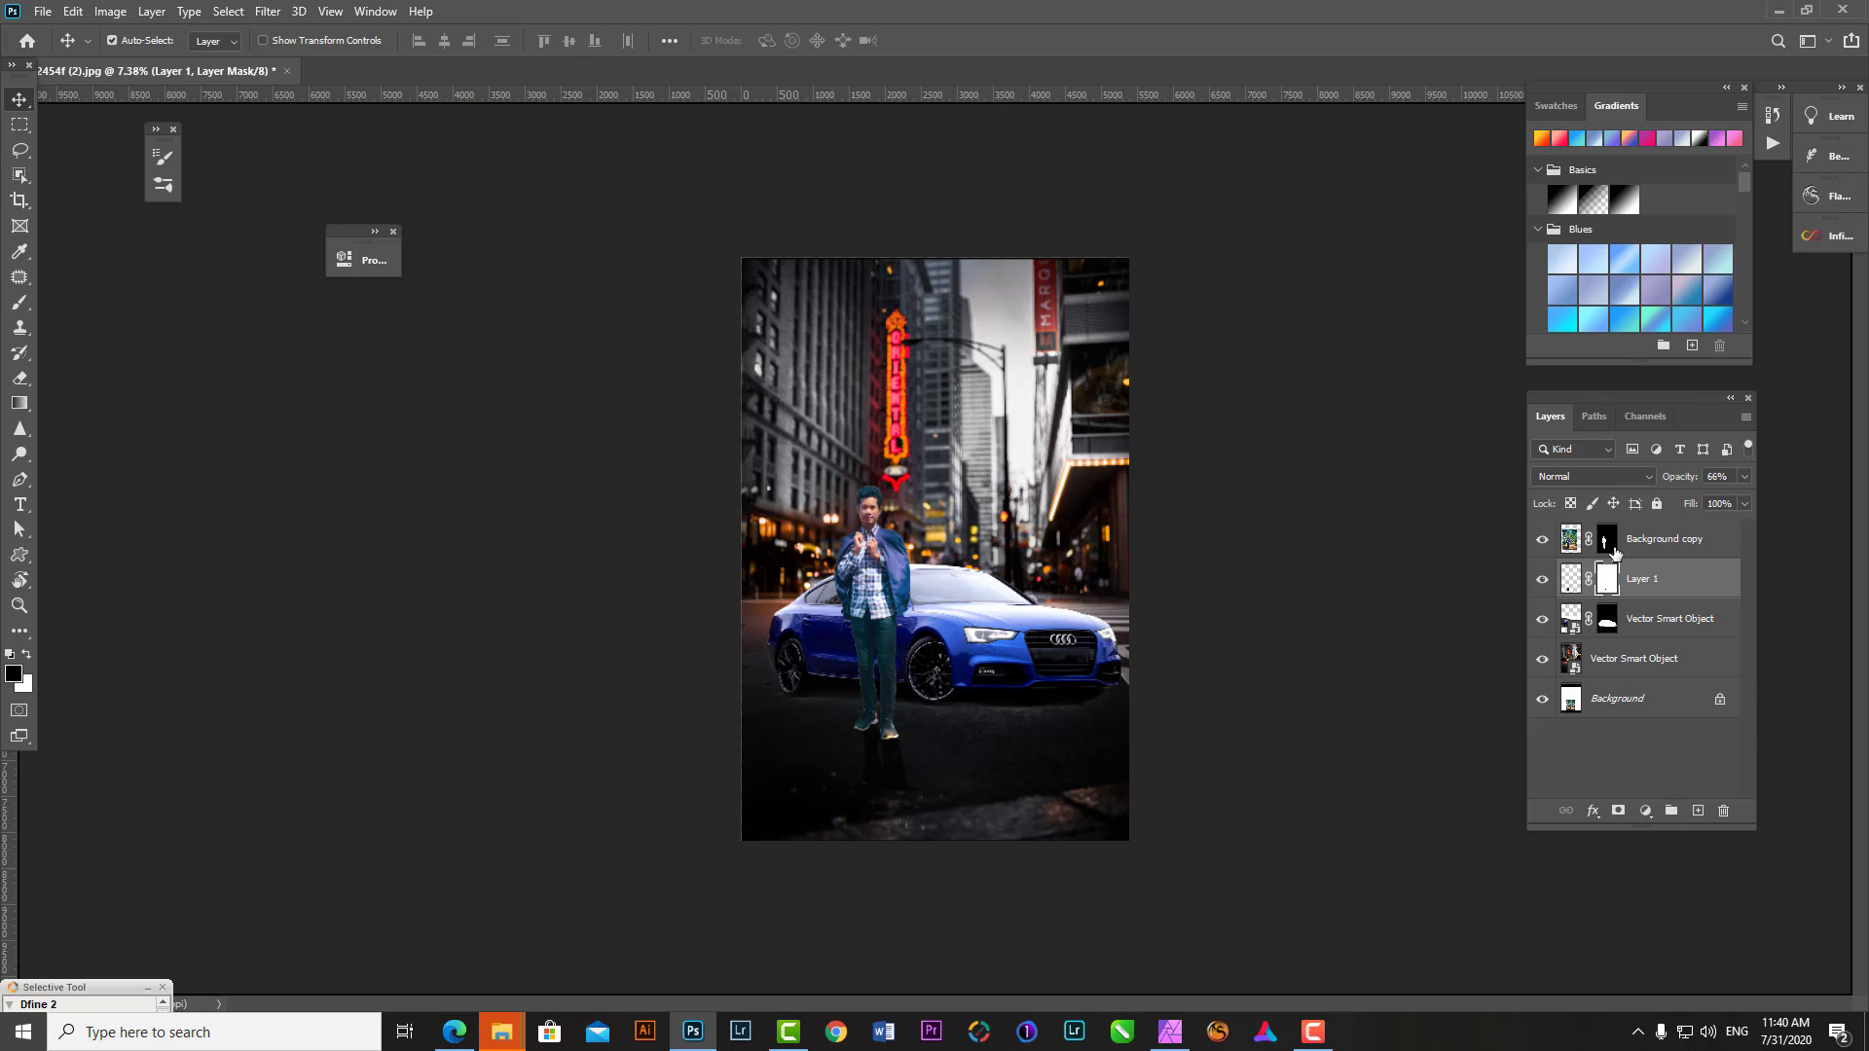
drag(1607, 550, 1607, 543)
click(1698, 811)
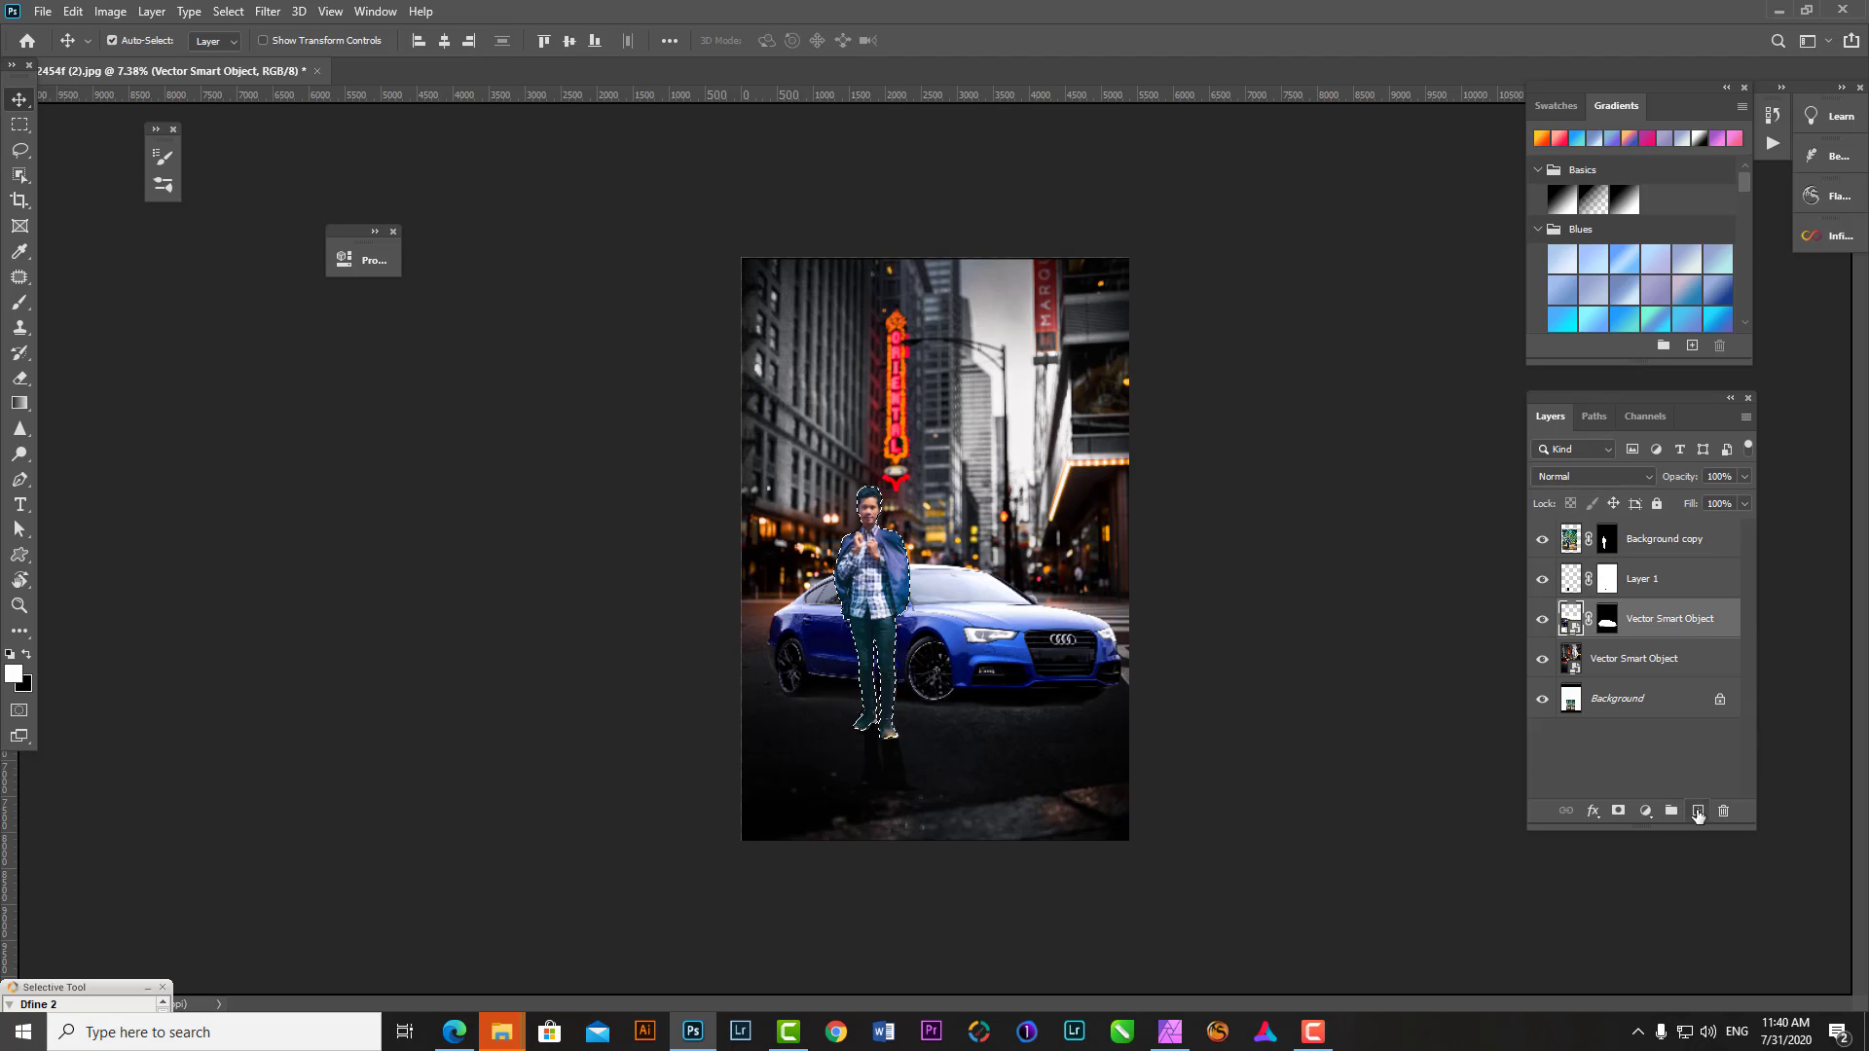
key(ctrl+d)
- Flip and skew the new shadow below the feet, stretching it down the street
key(ctrl+t)
mouse_move(871, 484)
mouse_down()
mouse_move(871, 915)
mouse_move(895, 917)
mouse_up()
key(Return)
scroll(870, 653, up, 3)
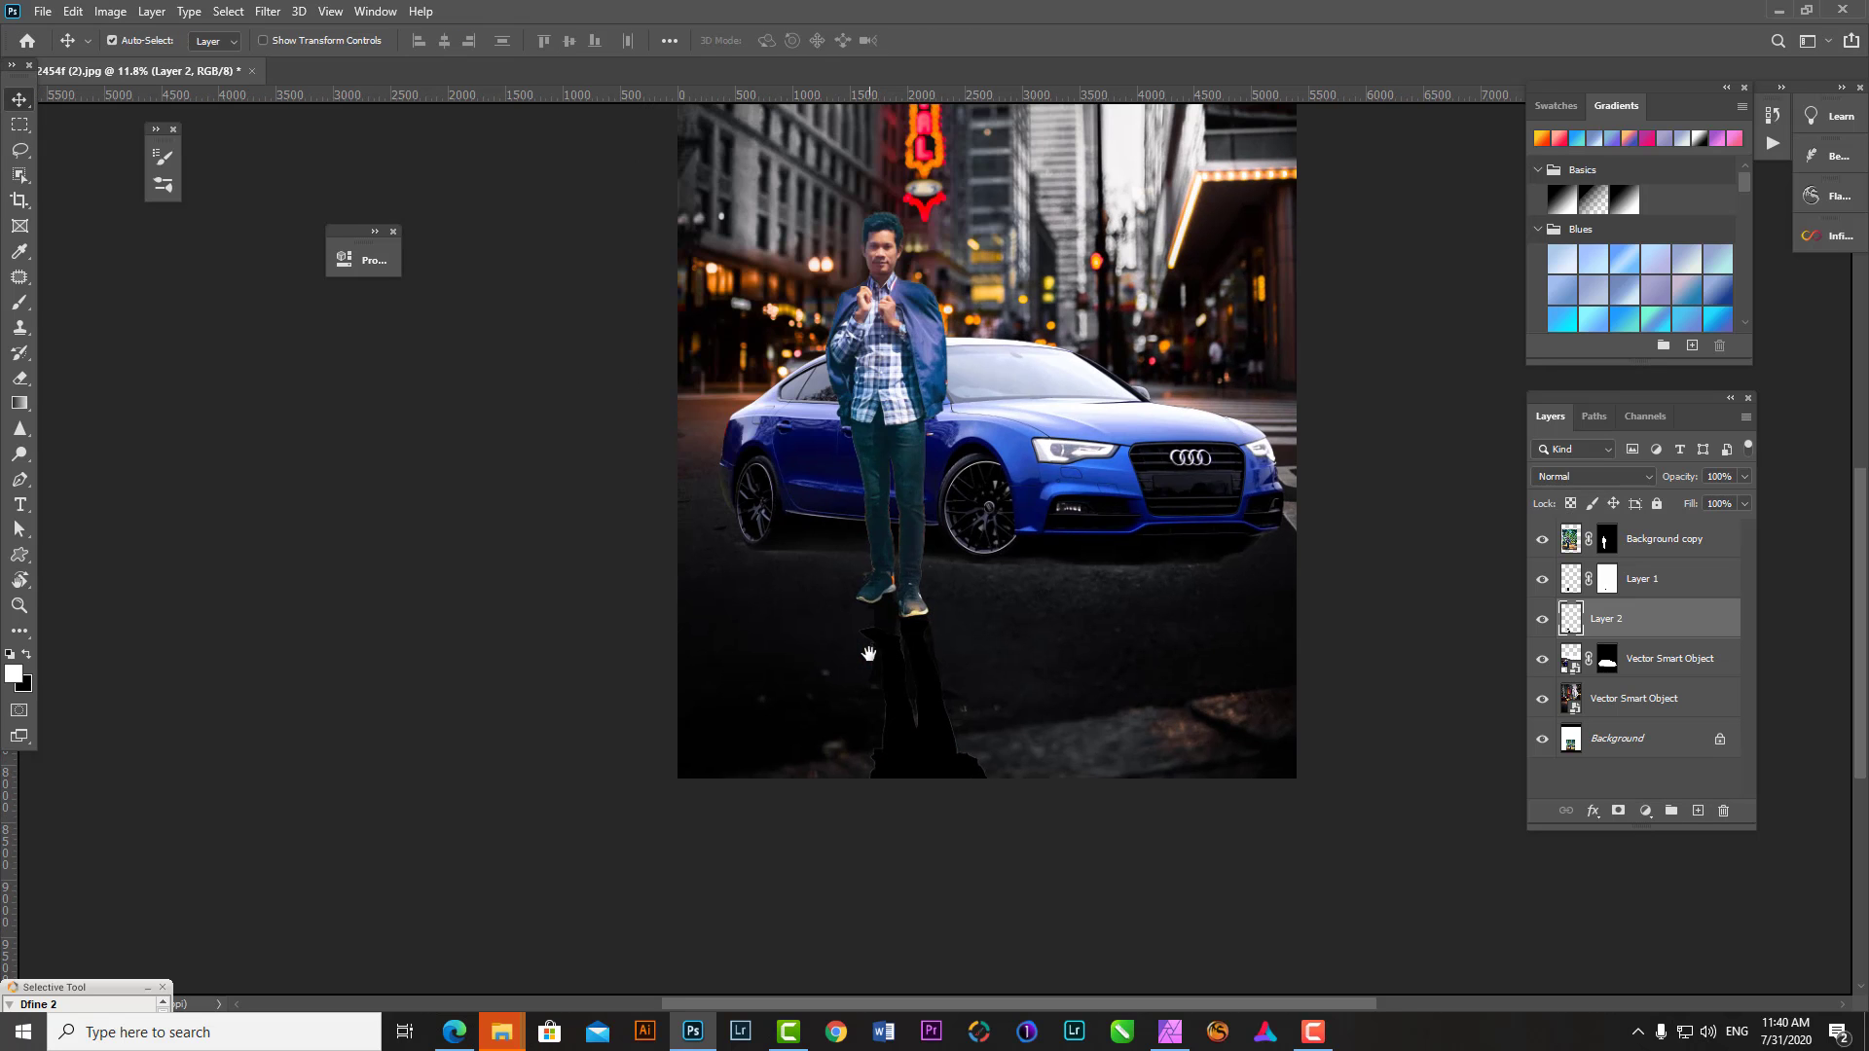
key(ctrl+t)
drag(915, 777, 918, 890)
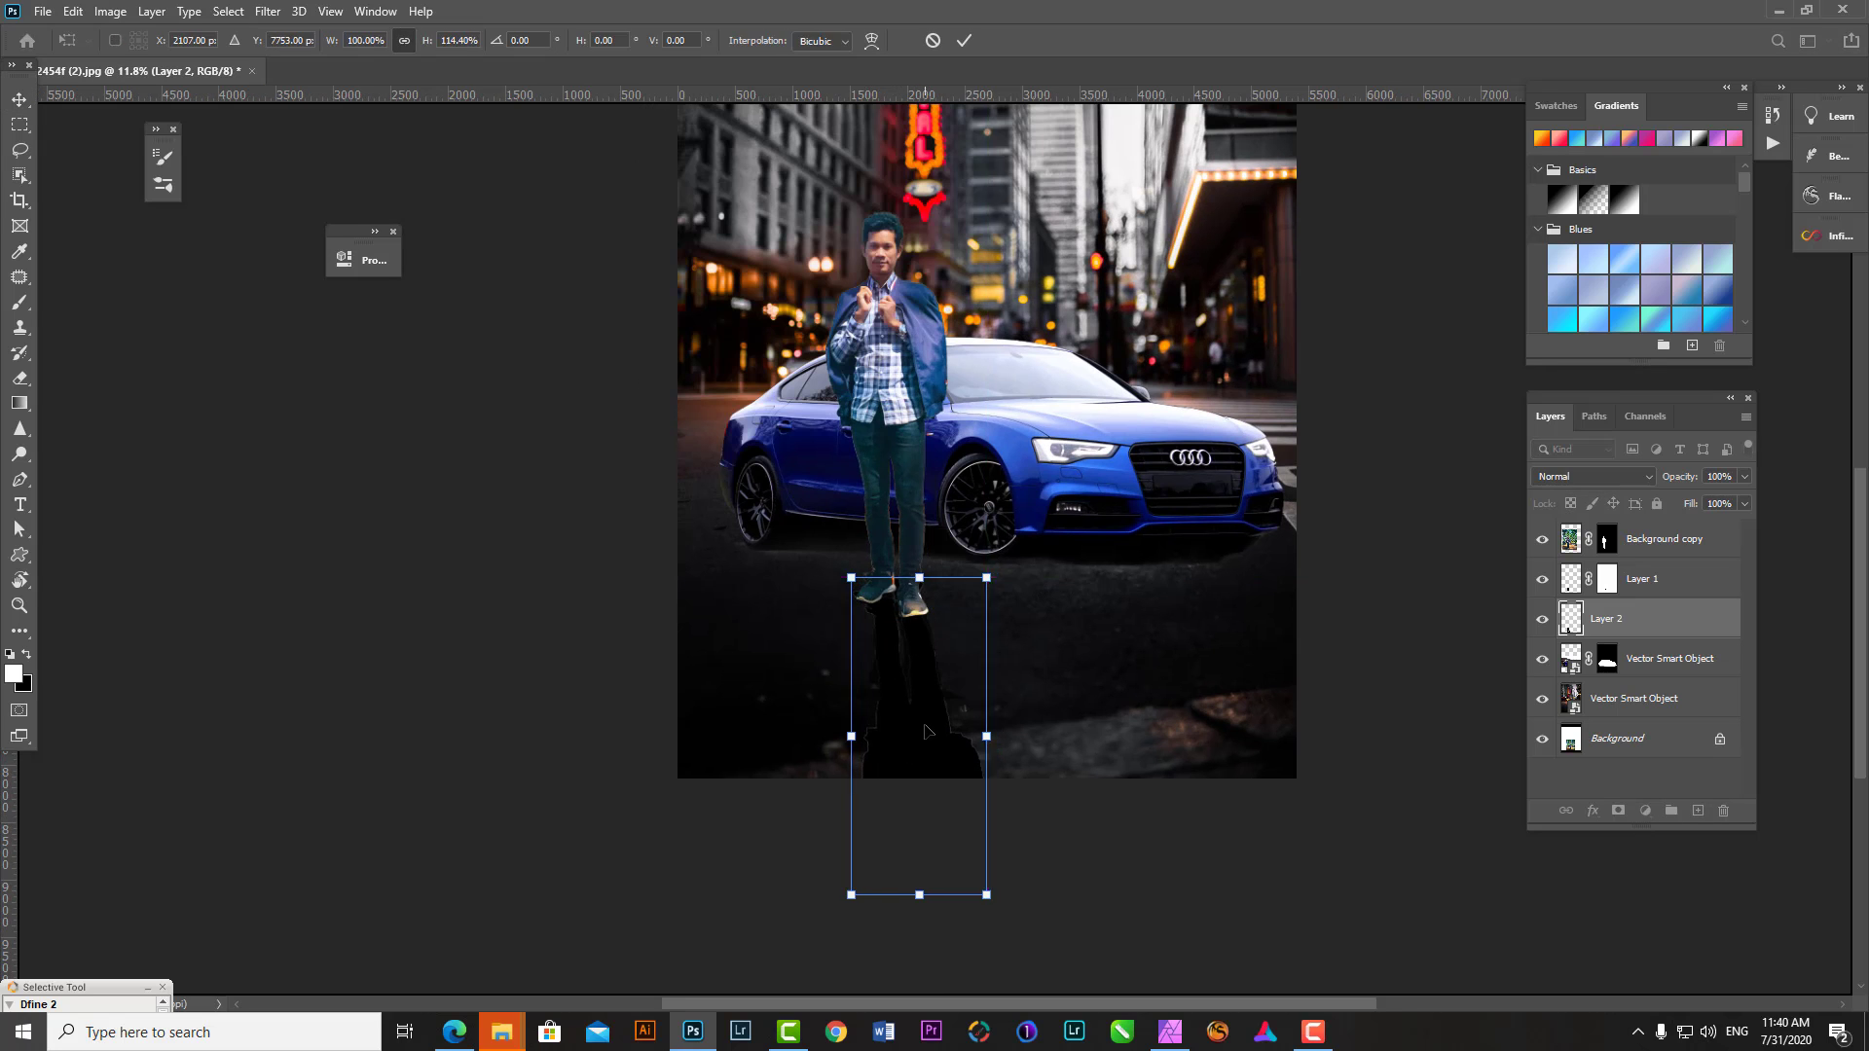
key(Return)
scroll(917, 779, down, 3)
- Lower the new shadow's opacity and give it a layer mask
drag(1744, 476, 1724, 503)
click(1617, 811)
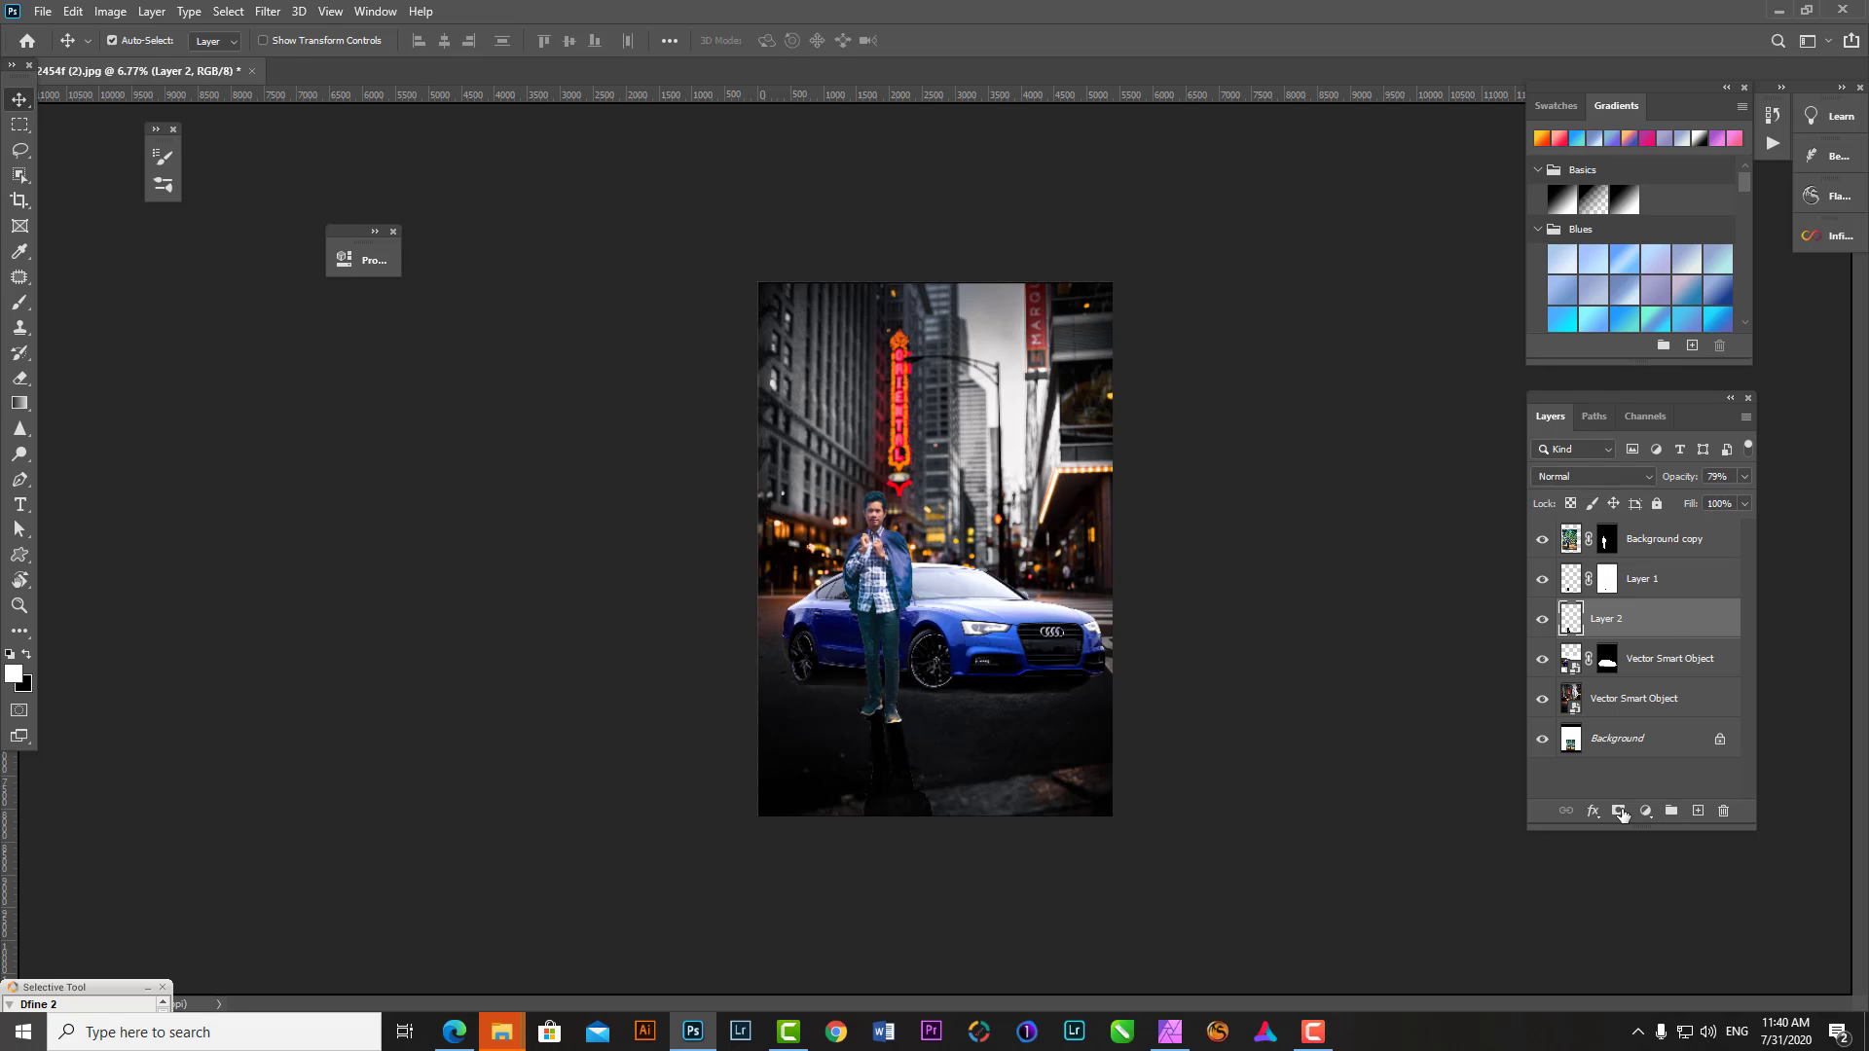
key(b)
scroll(853, 594, up, 5)
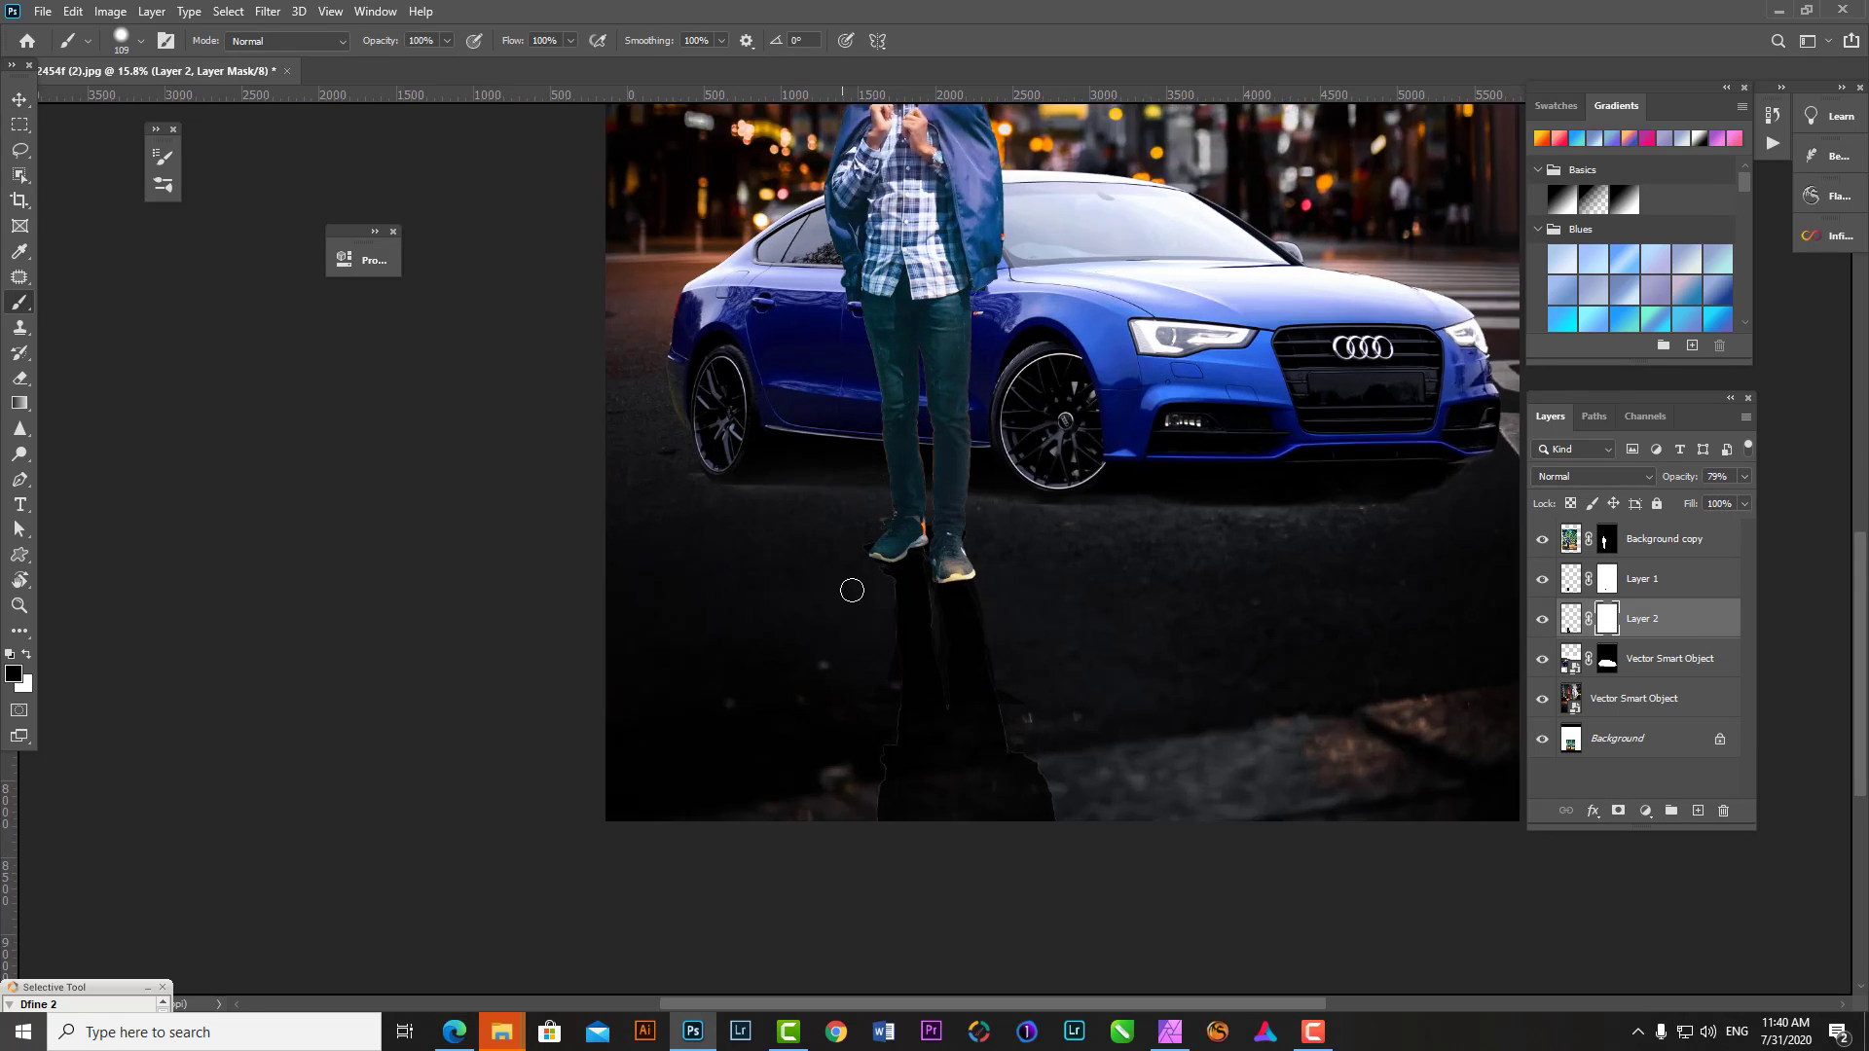
scroll(852, 642, up, 2)
- Brush on the shadow masks, then merge the two shadows into Layer 1
key(alt+bracketright)
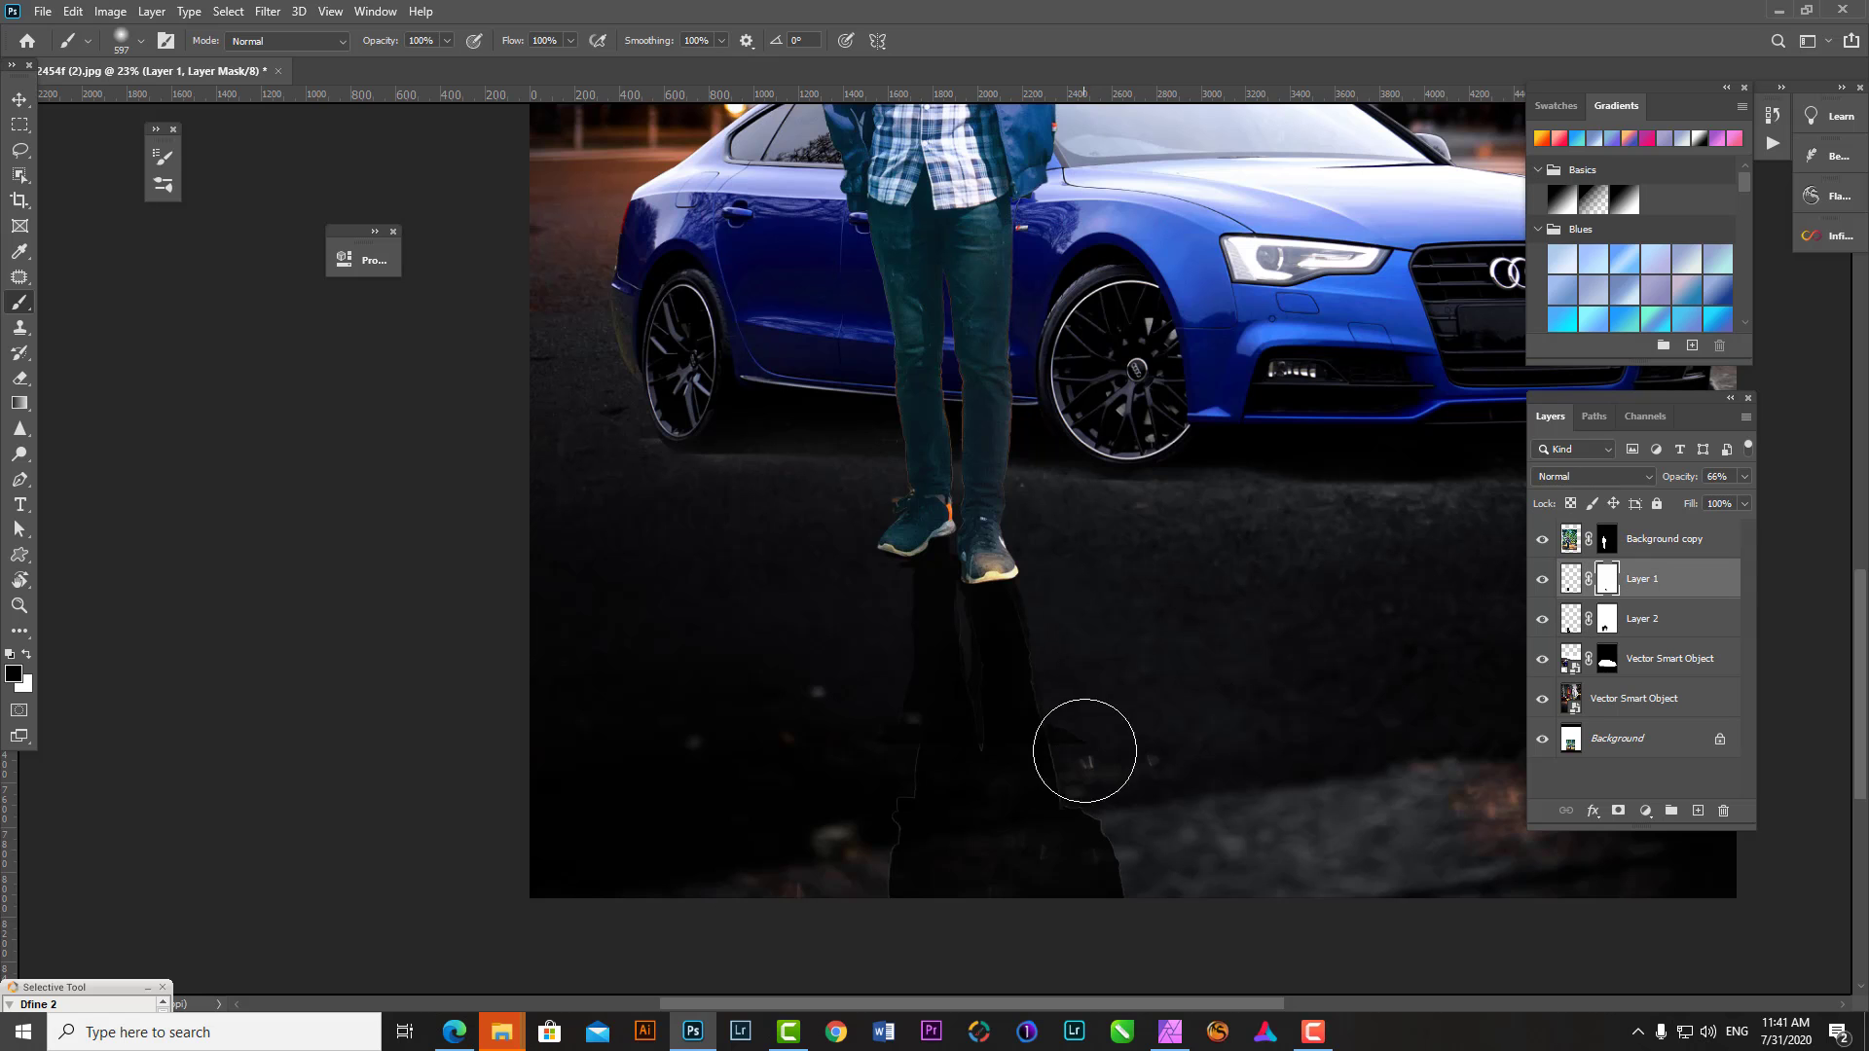
key(bracketleft)
key(bracketleft)
key(bracketleft)
scroll(1033, 480, down, 5)
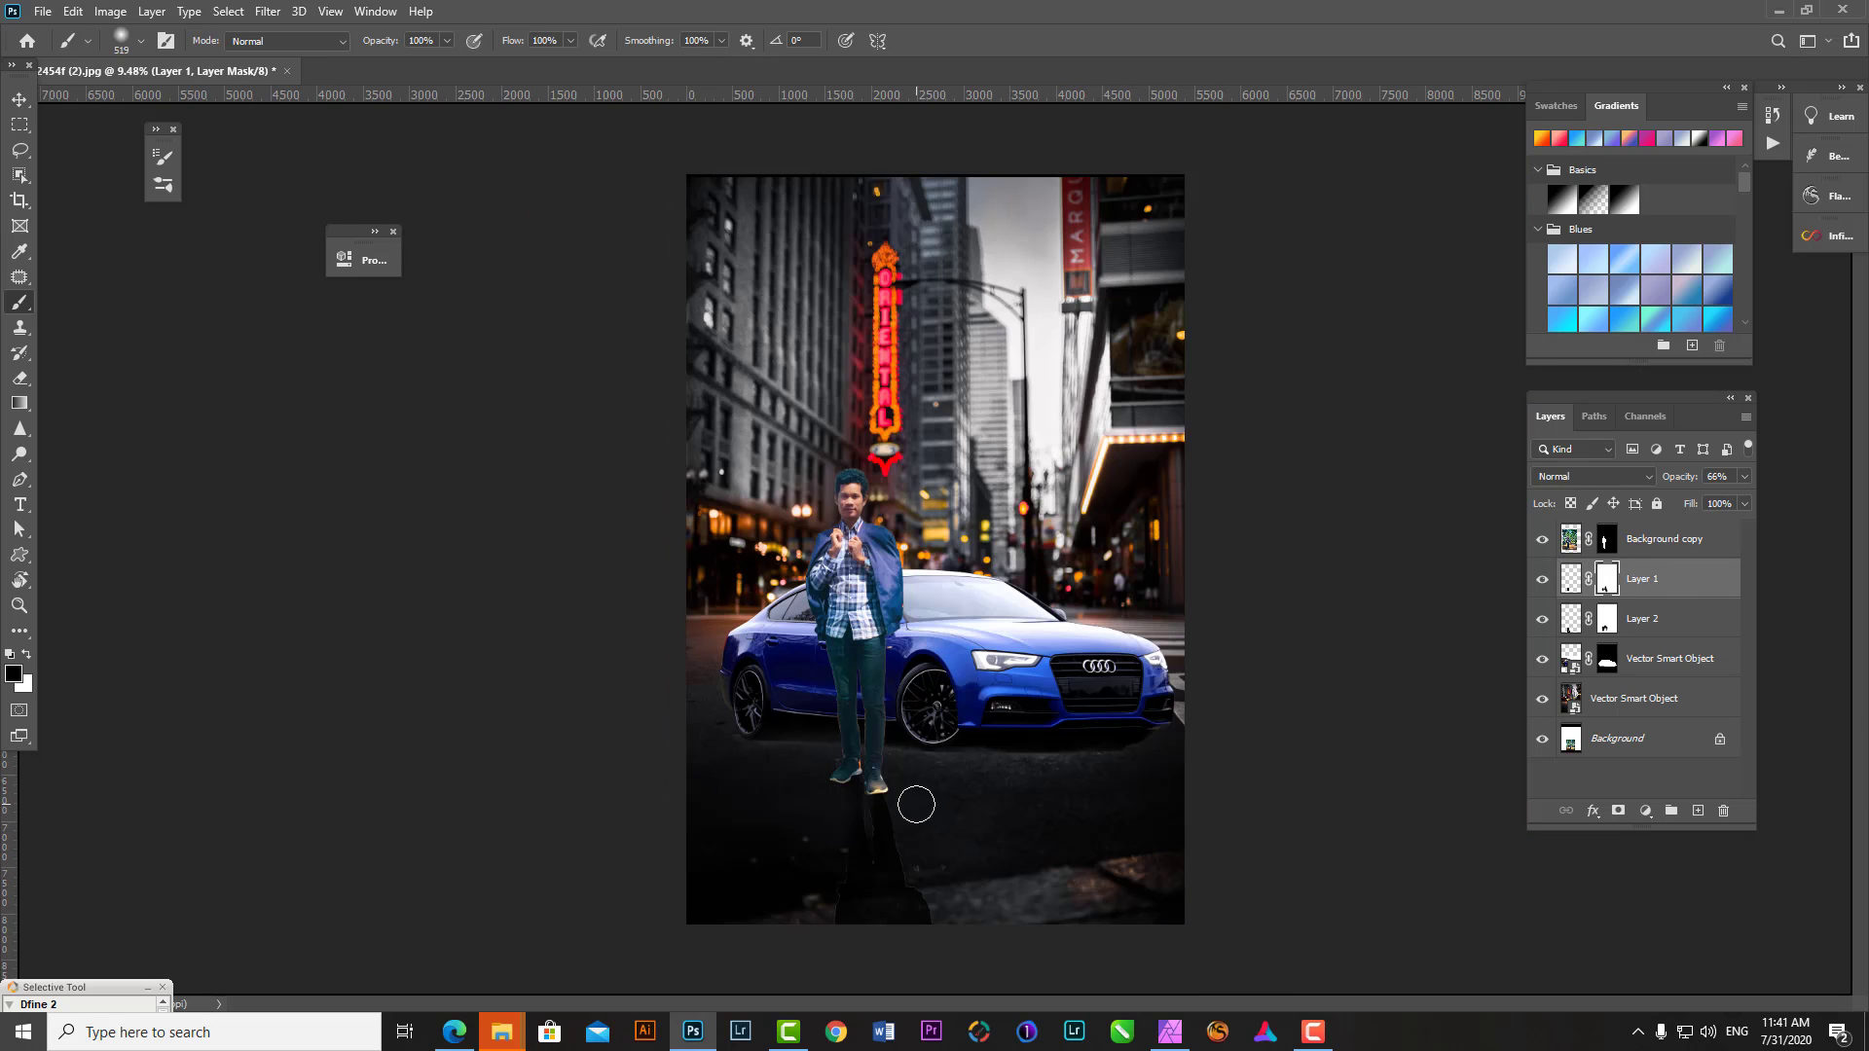
scroll(895, 759, up, 2)
scroll(895, 759, up, 2)
scroll(896, 759, up, 2)
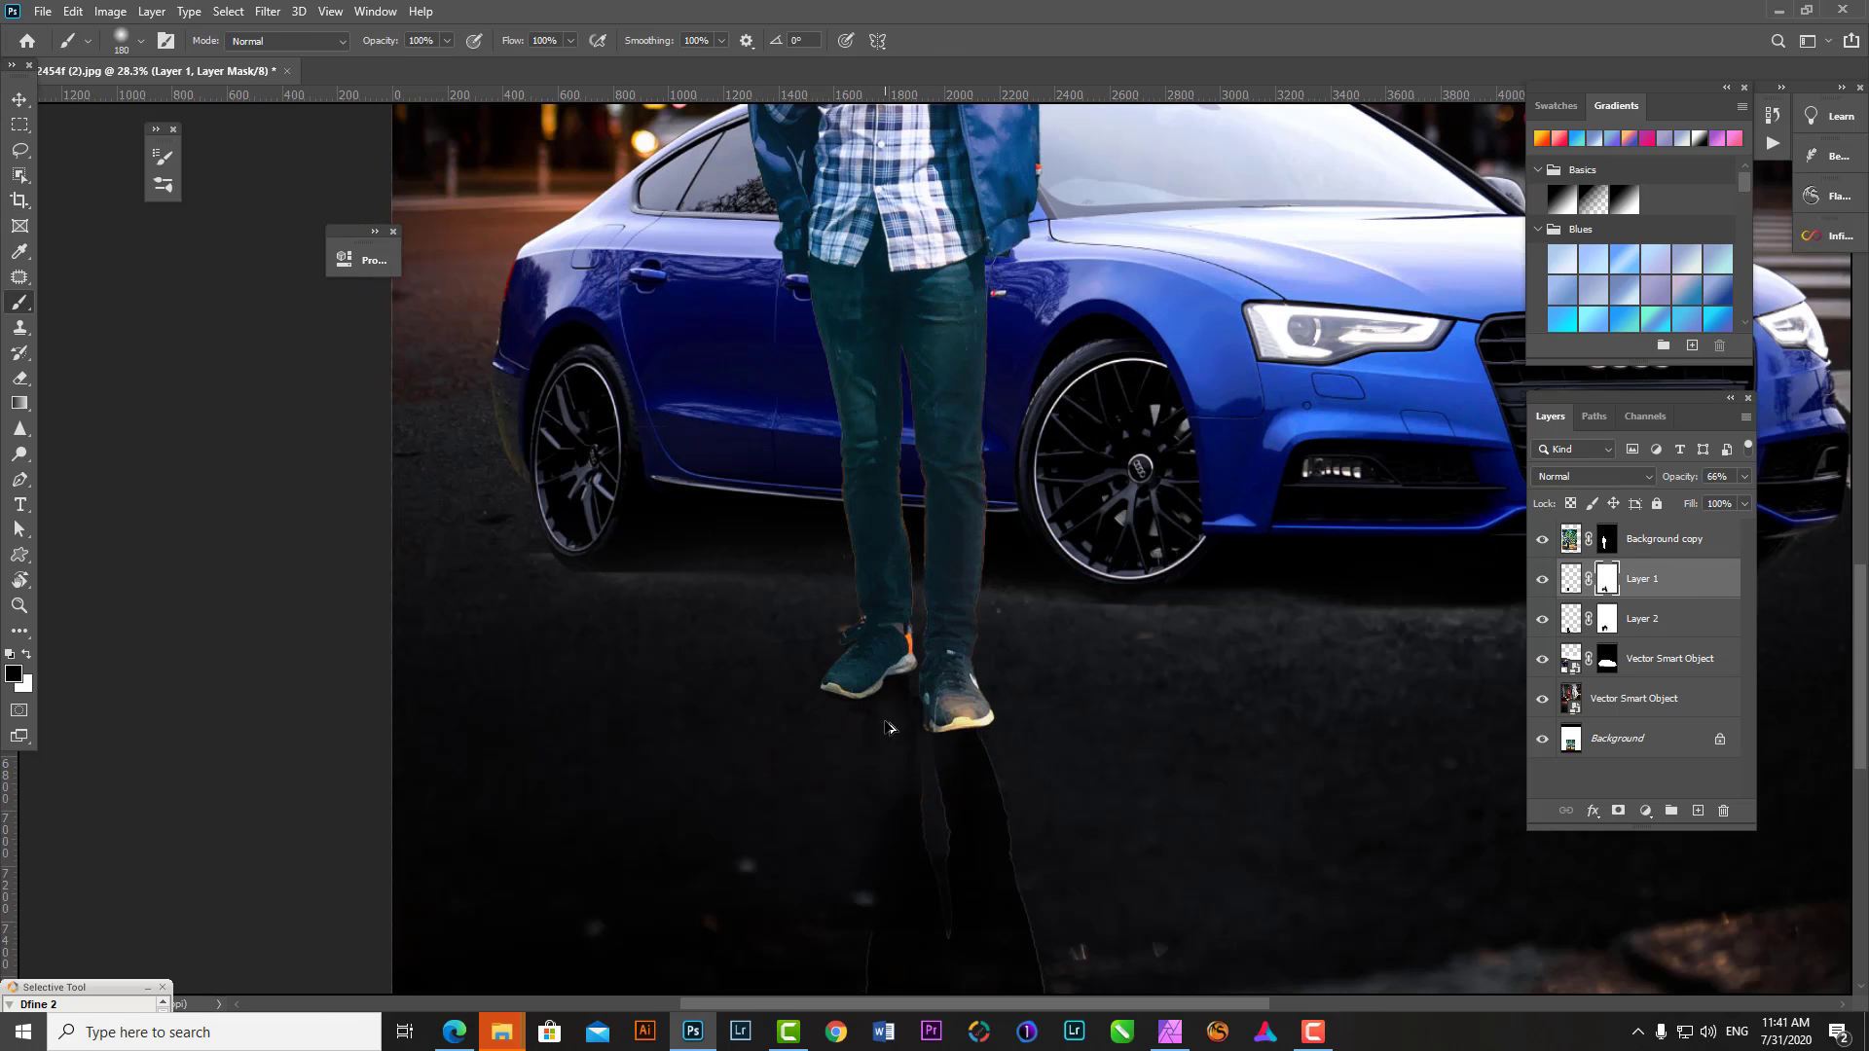
key(x)
scroll(954, 901, down, 3)
key(ctrl+e)
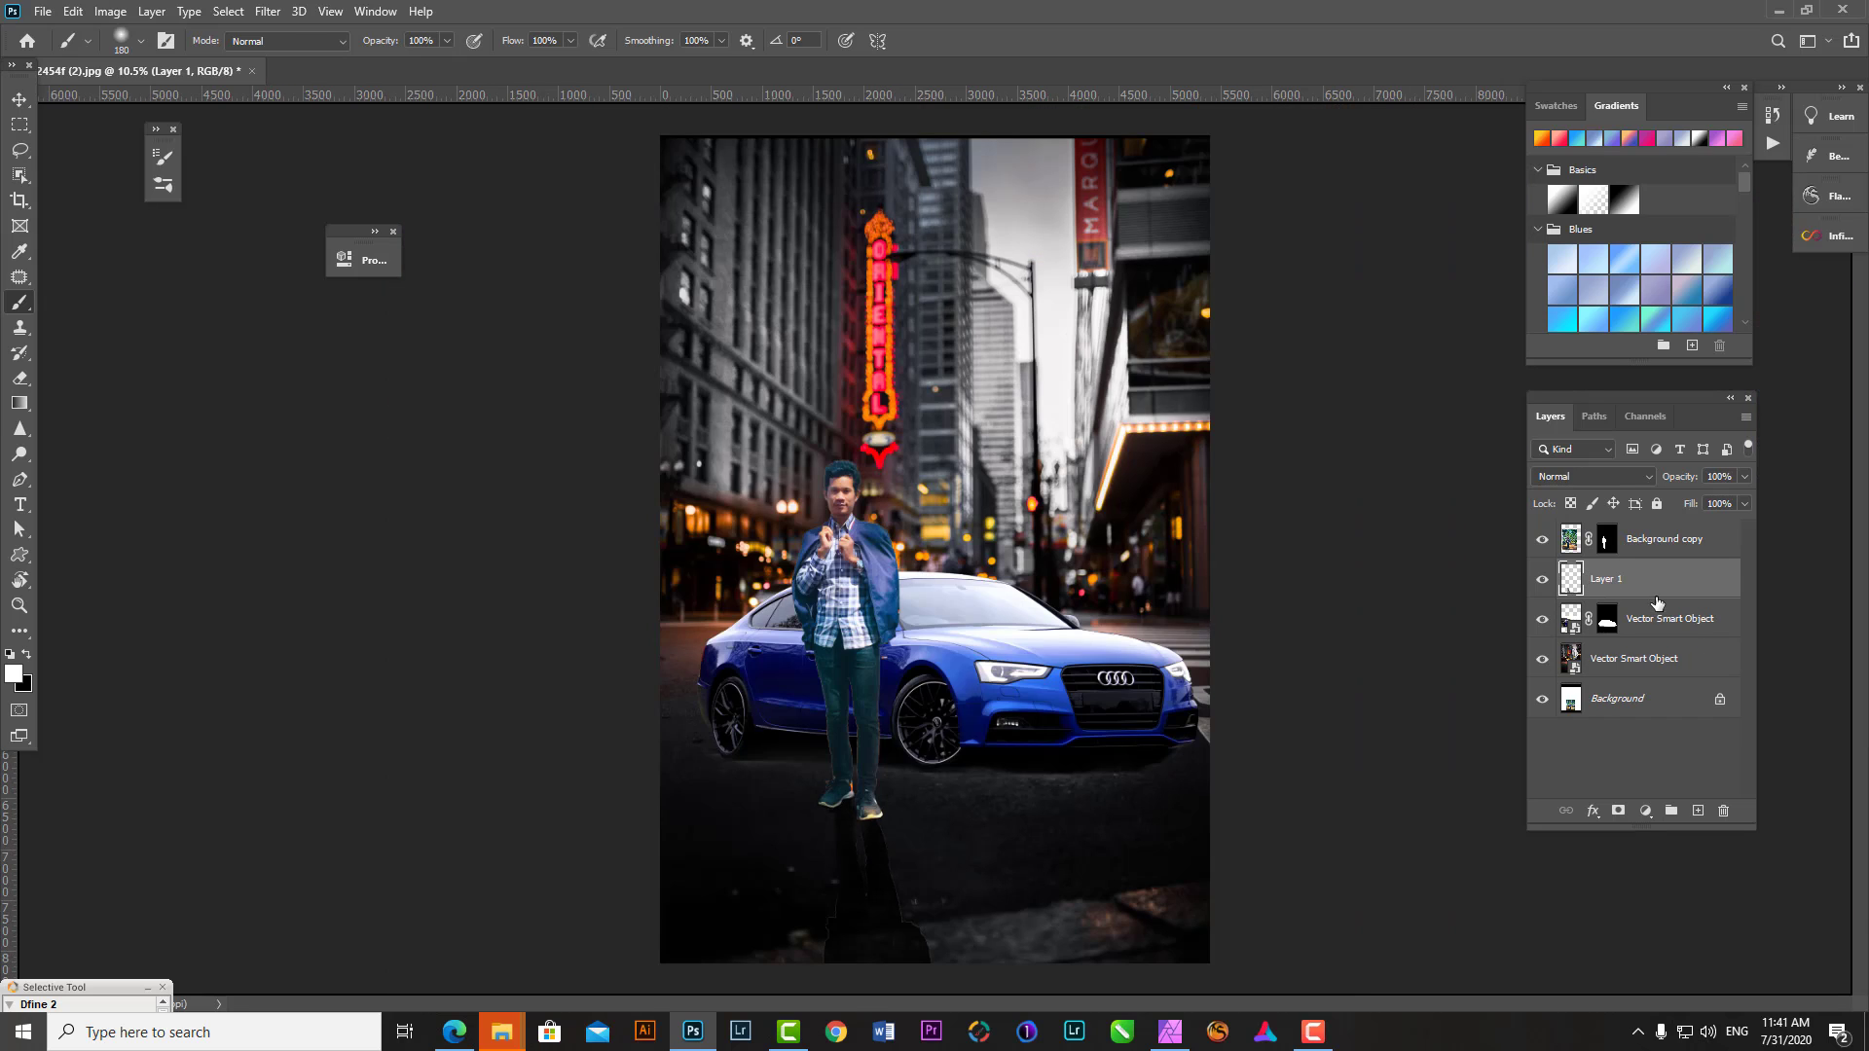
click(268, 11)
- Gaussian-blur the merged shadow and set the brush size to about 104
click(545, 305)
click(651, 322)
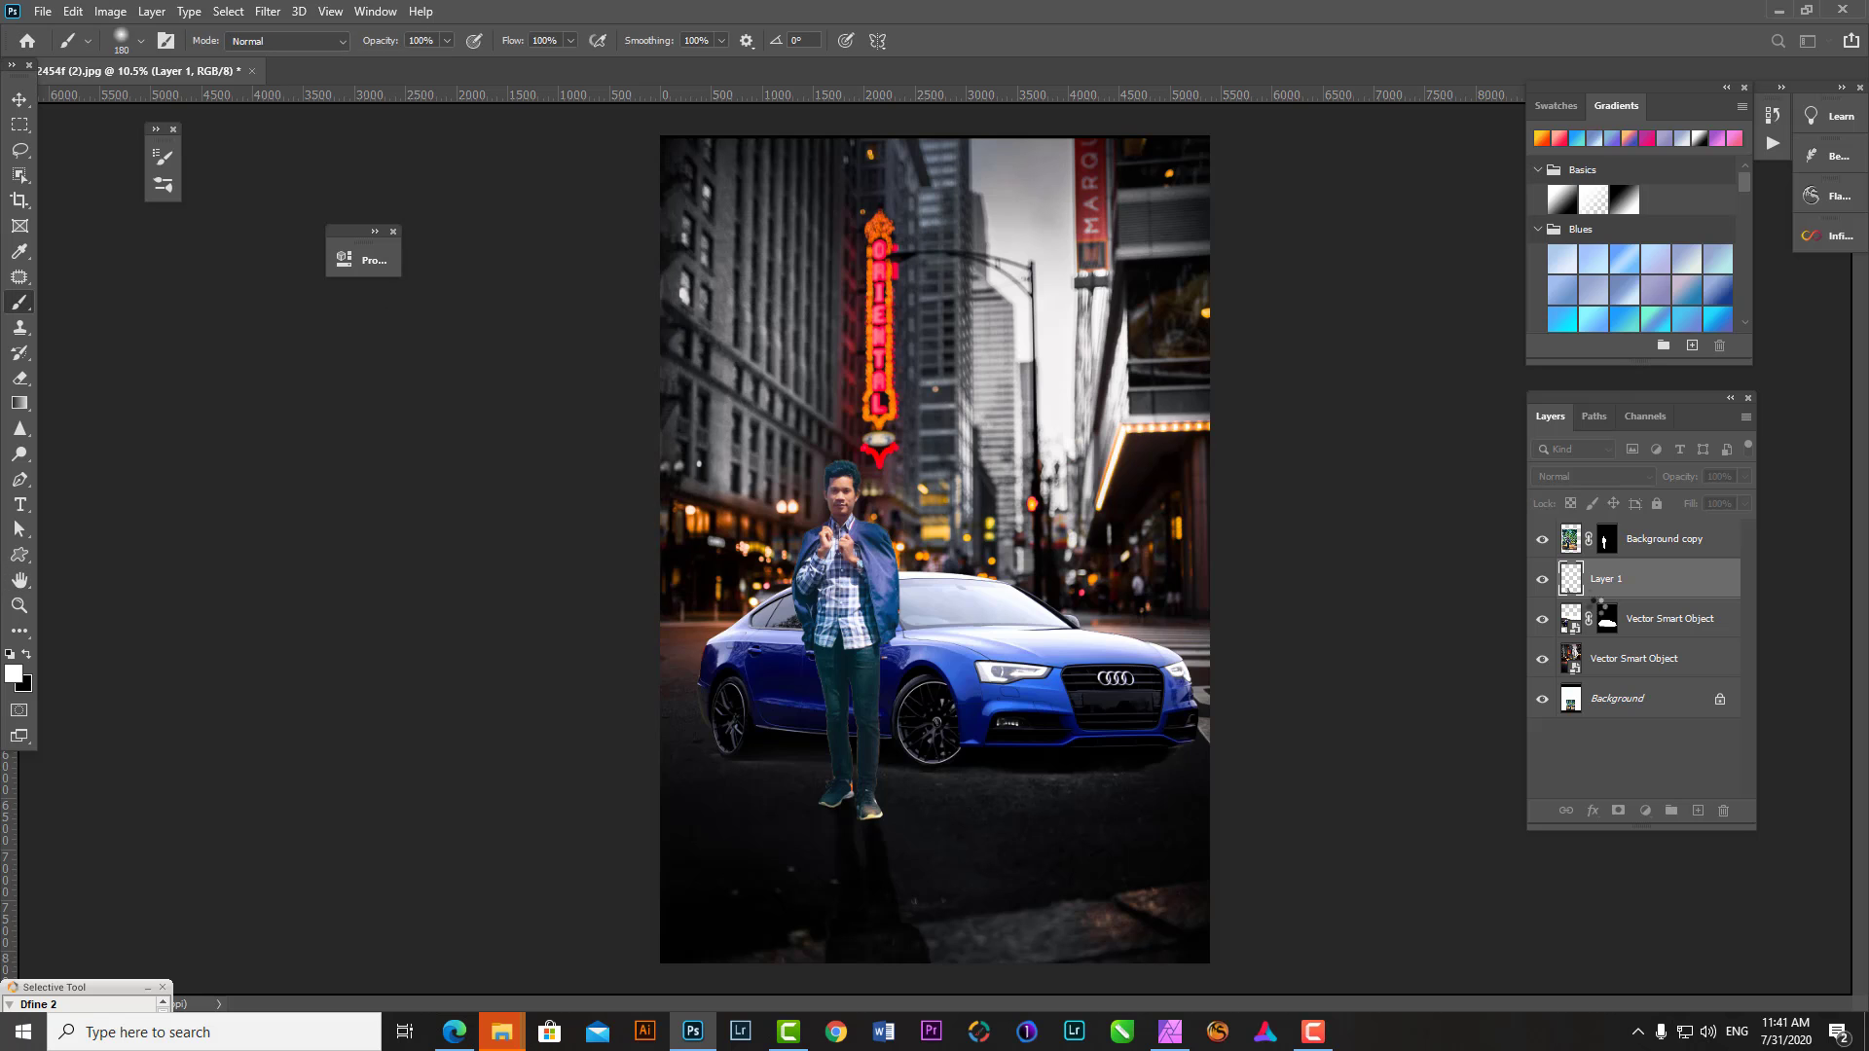
key(b)
scroll(840, 754, up, 1)
scroll(840, 754, up, 4)
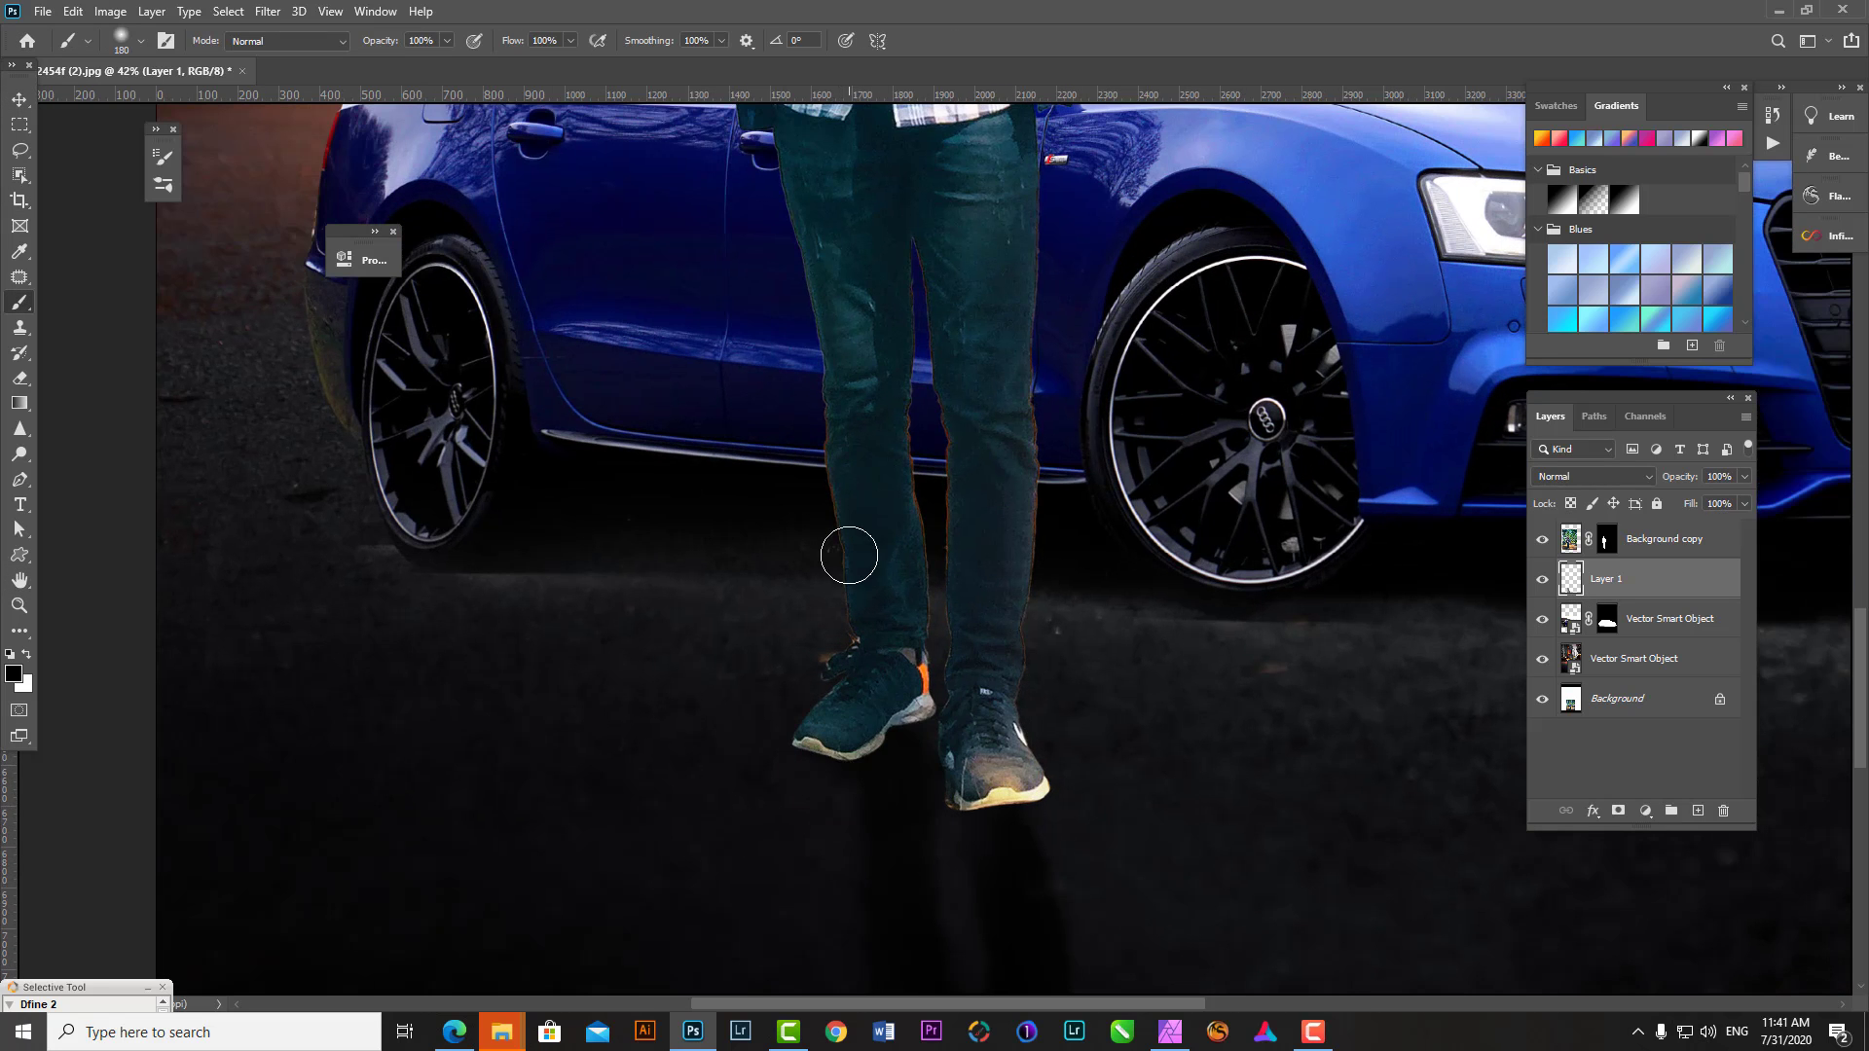
drag(909, 785, 1036, 783)
scroll(842, 744, down, 5)
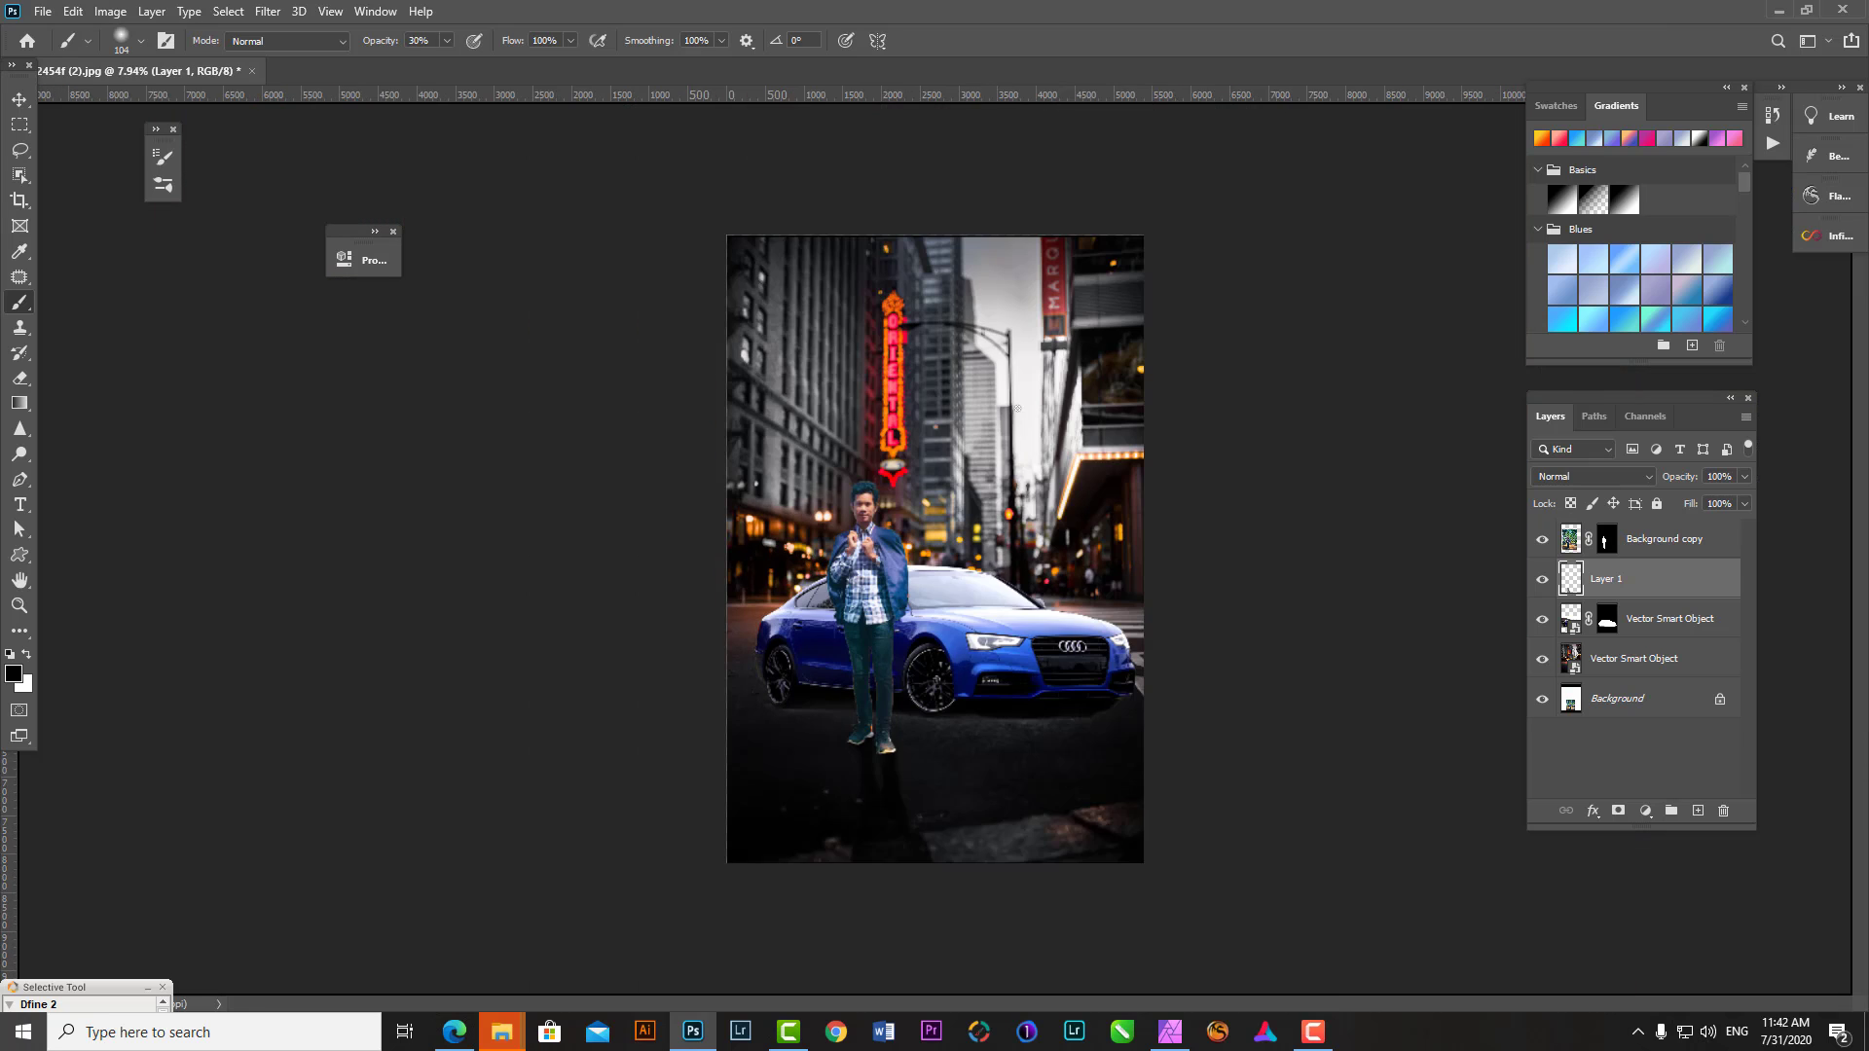
scroll(852, 743, up, 3)
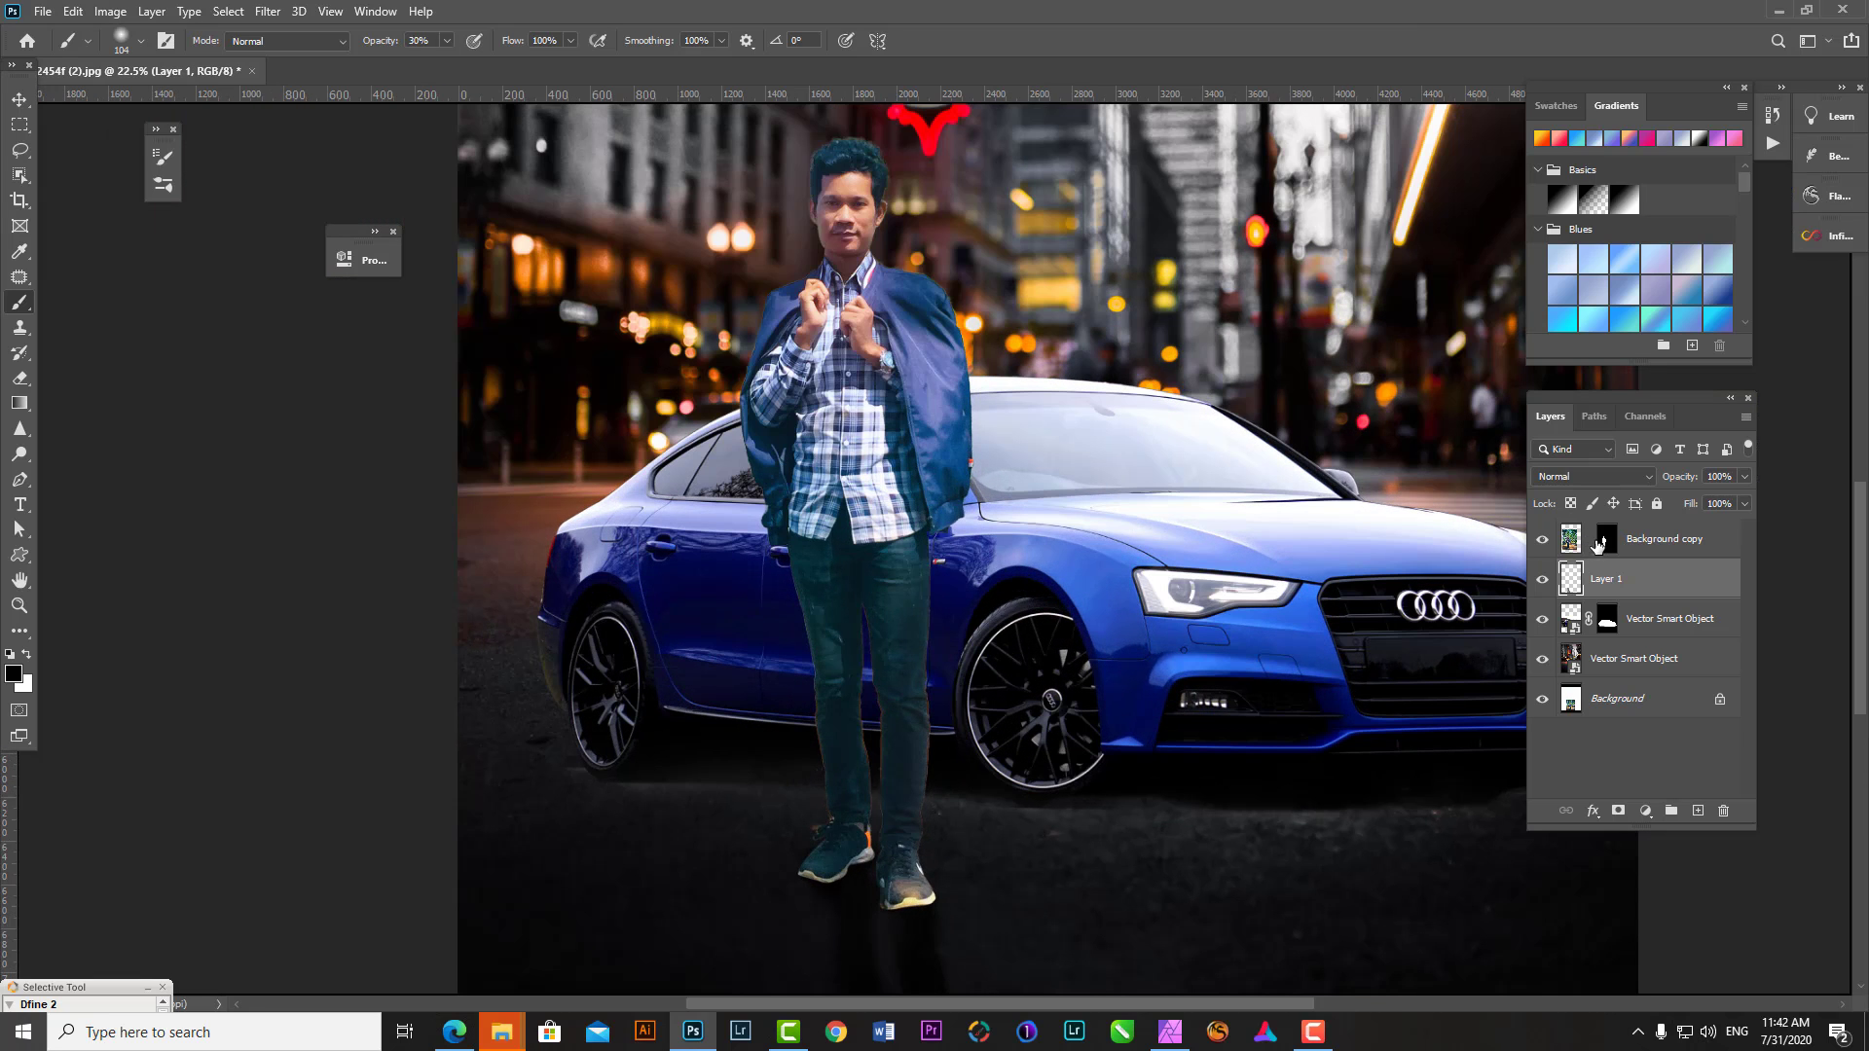
- Load the man's outline as a contracted selection and target his layer mask with black
ctrl+click(1597, 545)
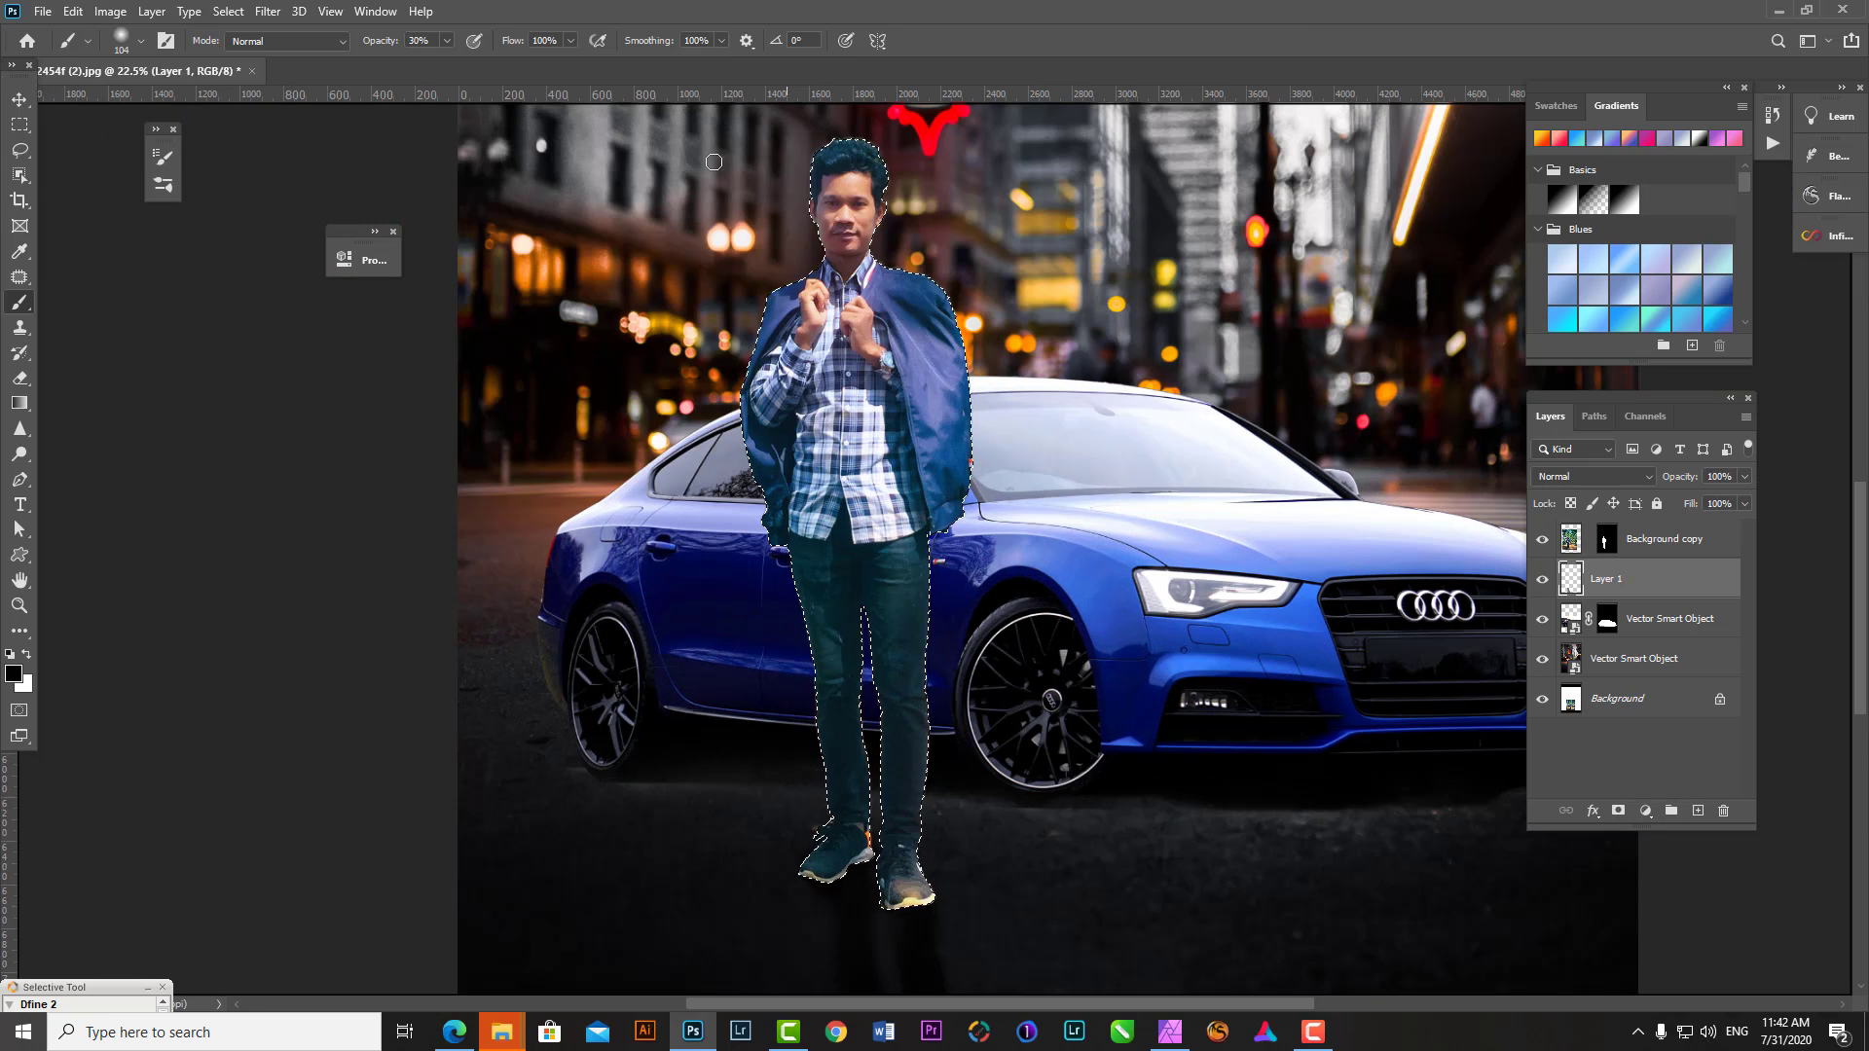
click(228, 11)
click(443, 343)
key(Return)
scroll(876, 681, up, 5)
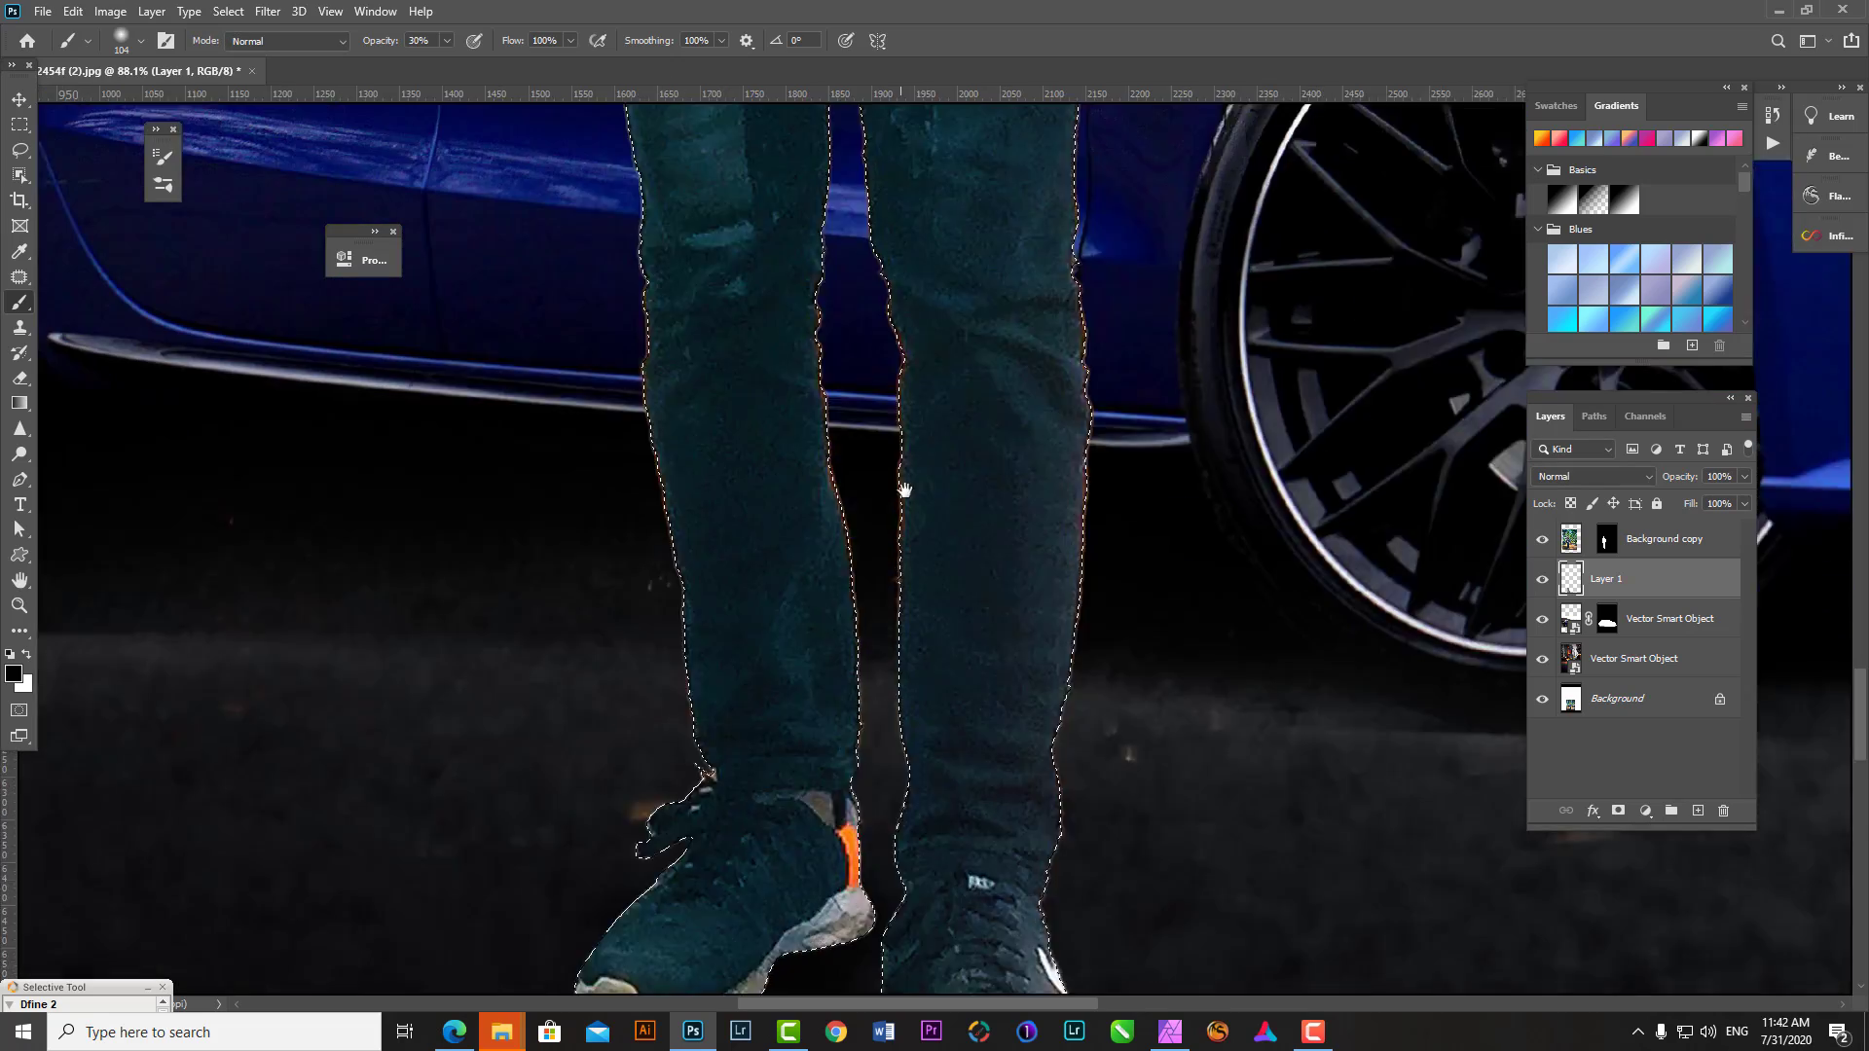
scroll(918, 438, down, 2)
key(alt+bracketright)
key(x)
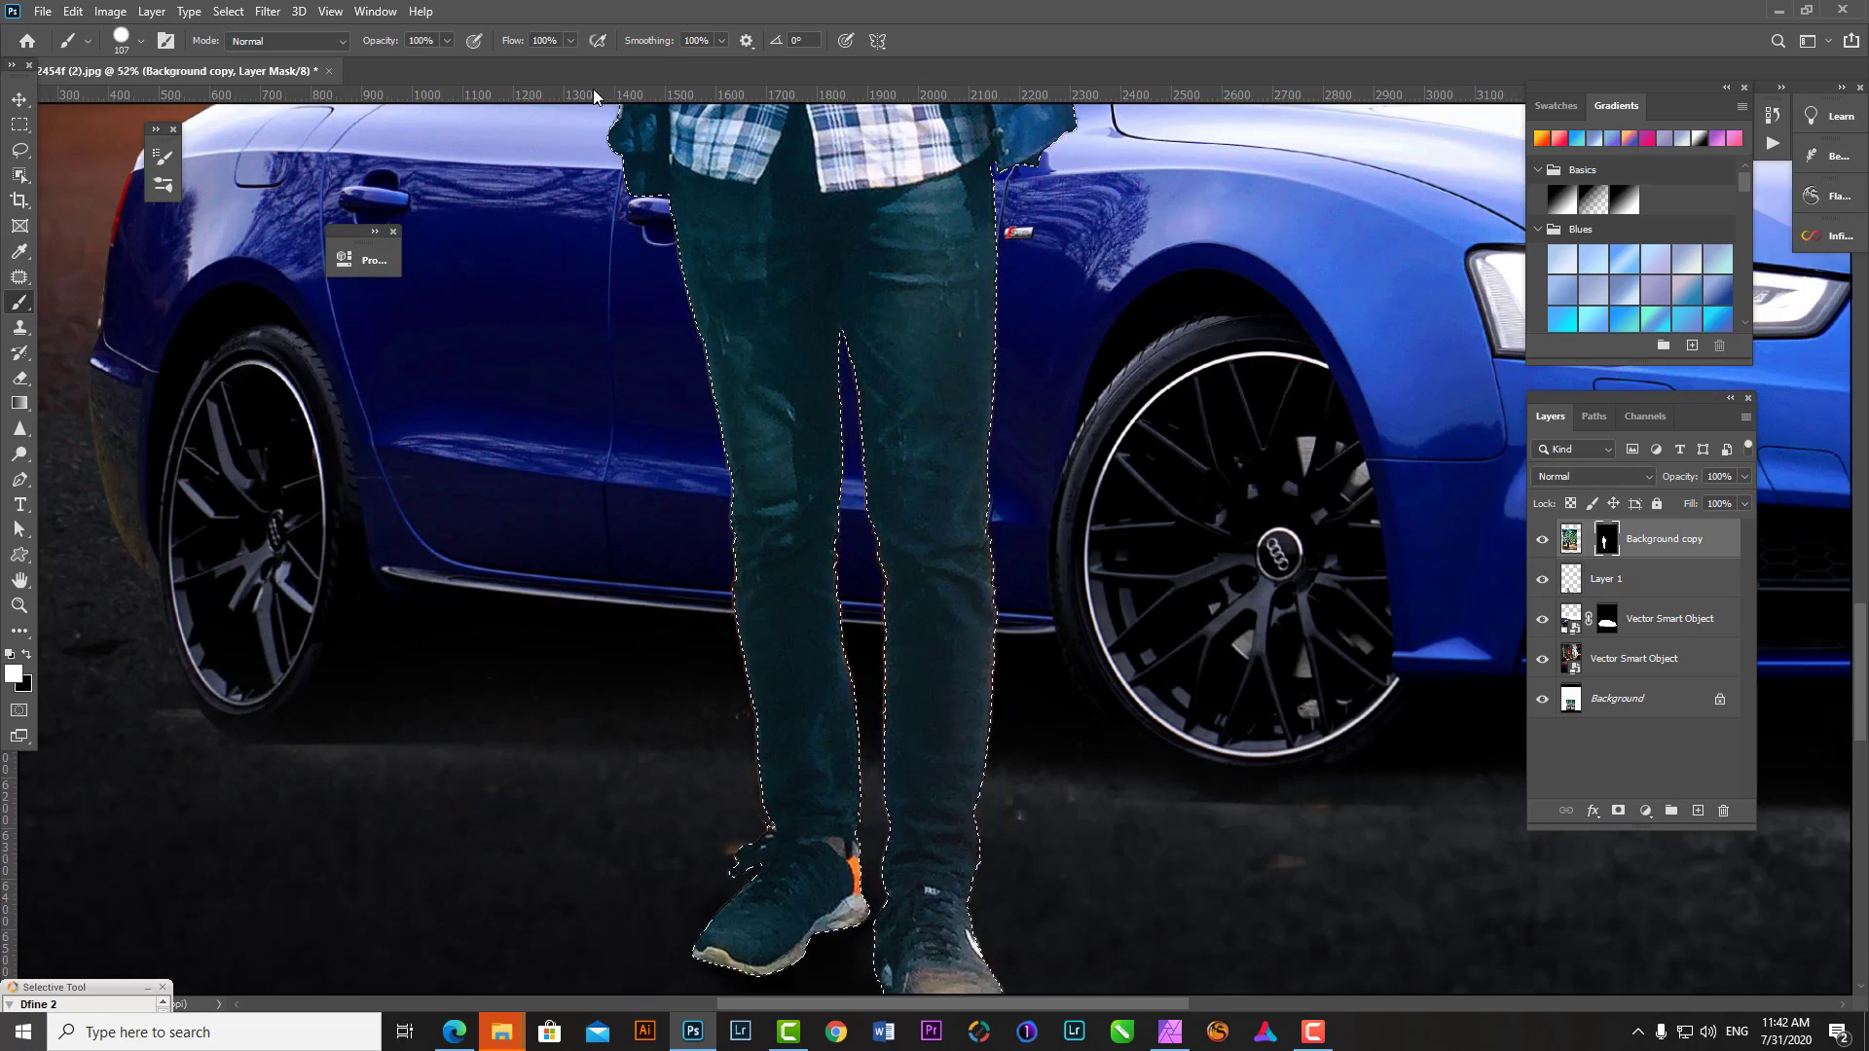
key(x)
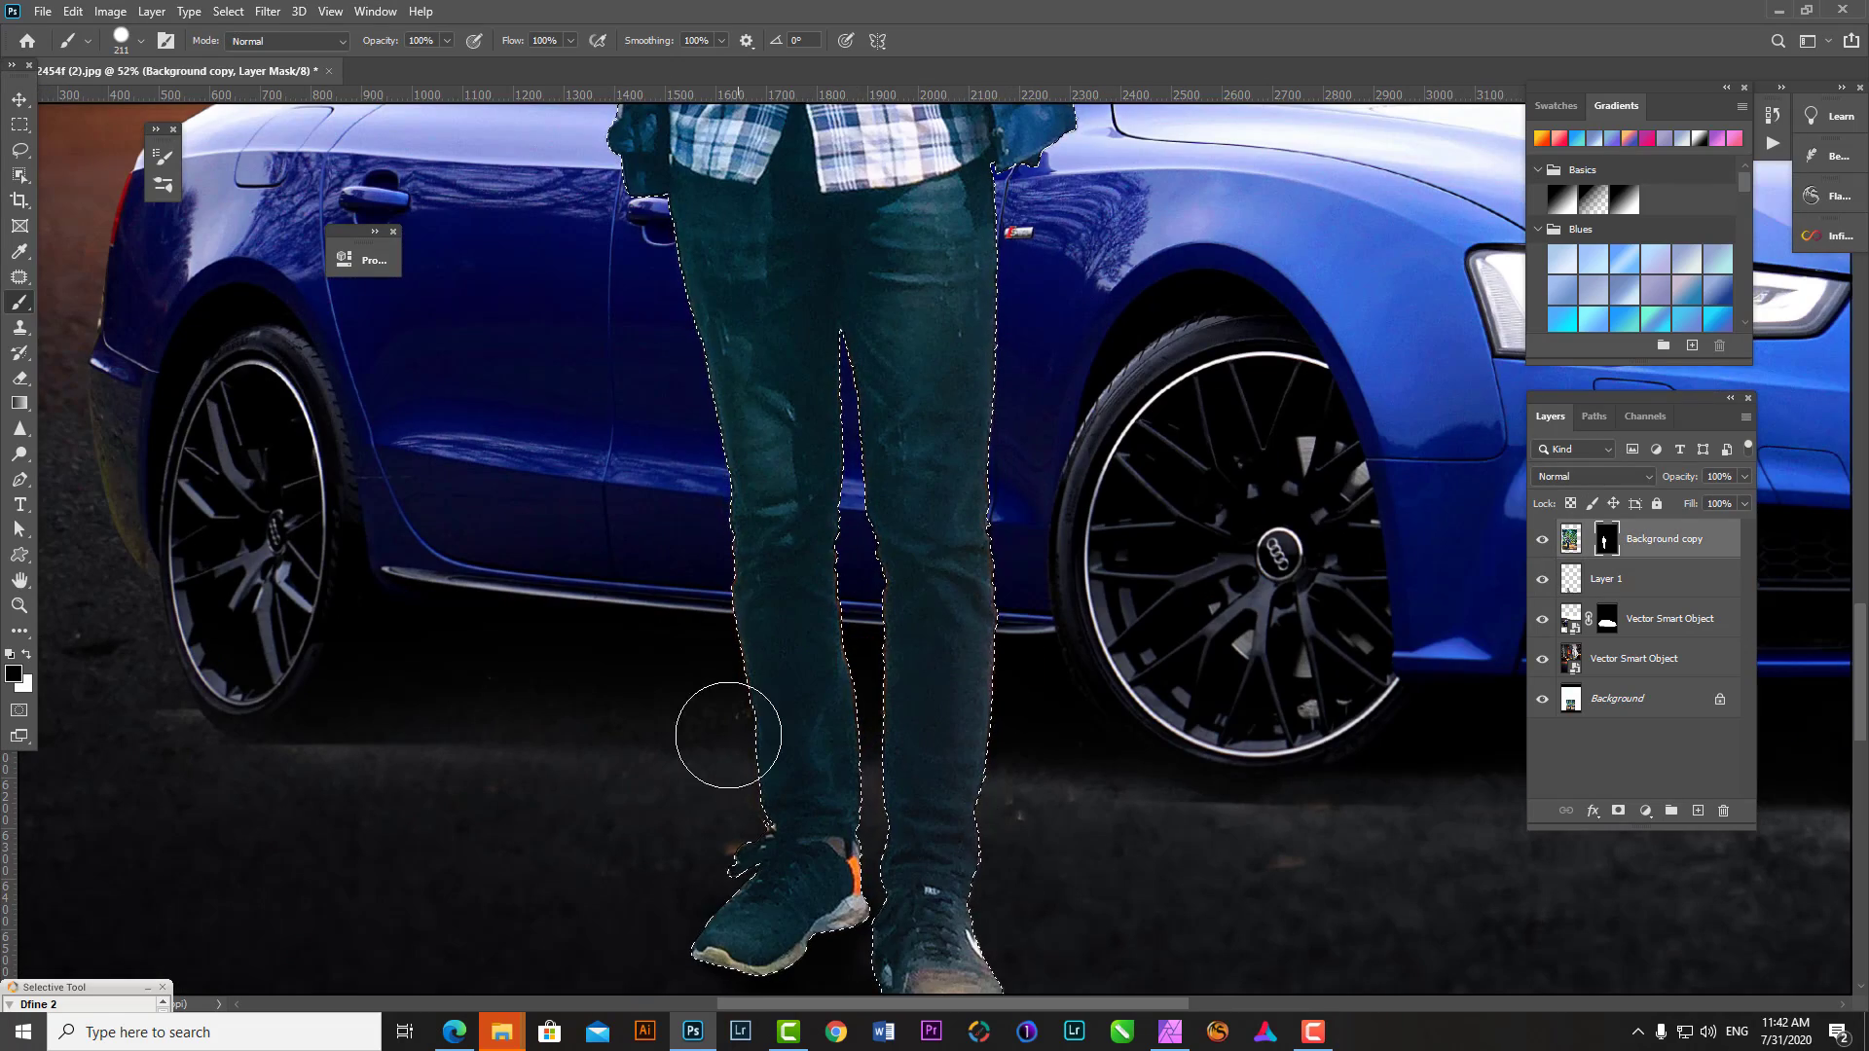
key(ctrl+d)
- Restore the selection and contract it again to refine the mask along the man's legs
scroll(895, 959, down, 3)
scroll(926, 587, up, 3)
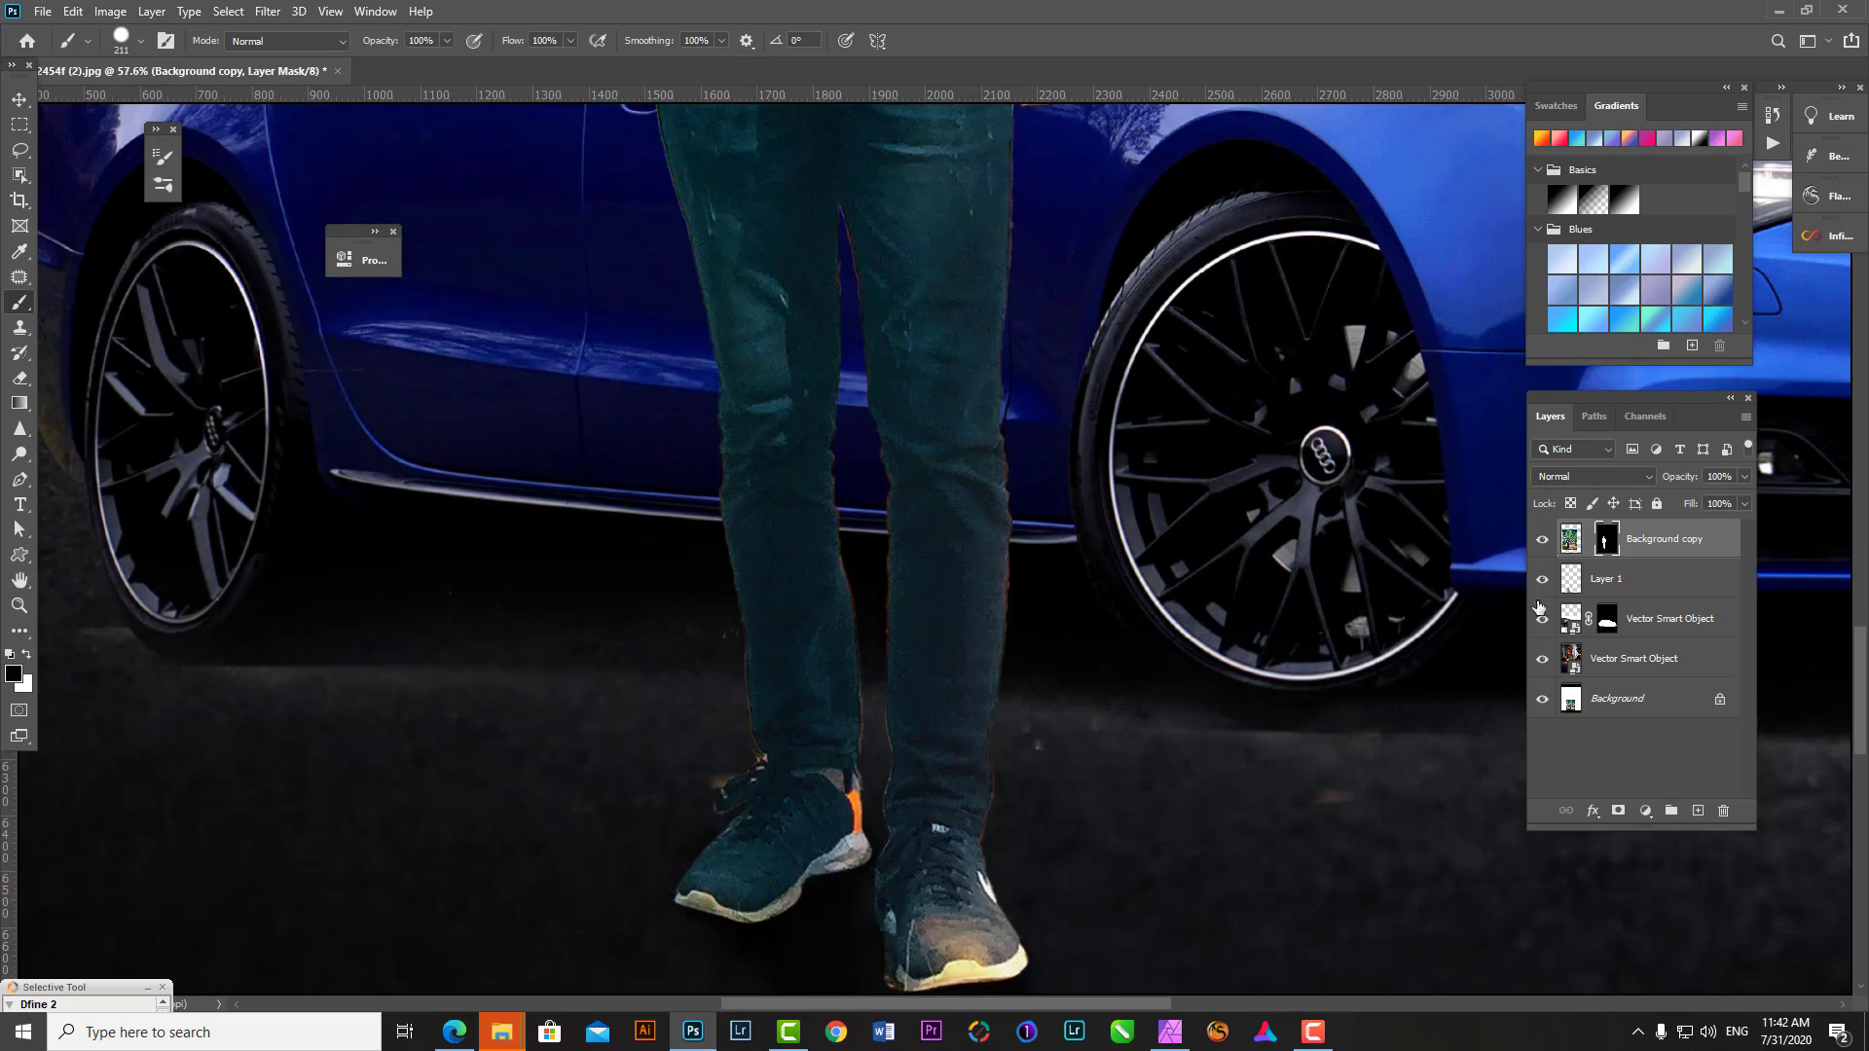
key(ctrl+shift+d)
scroll(917, 522, up, 3)
scroll(917, 522, down, 5)
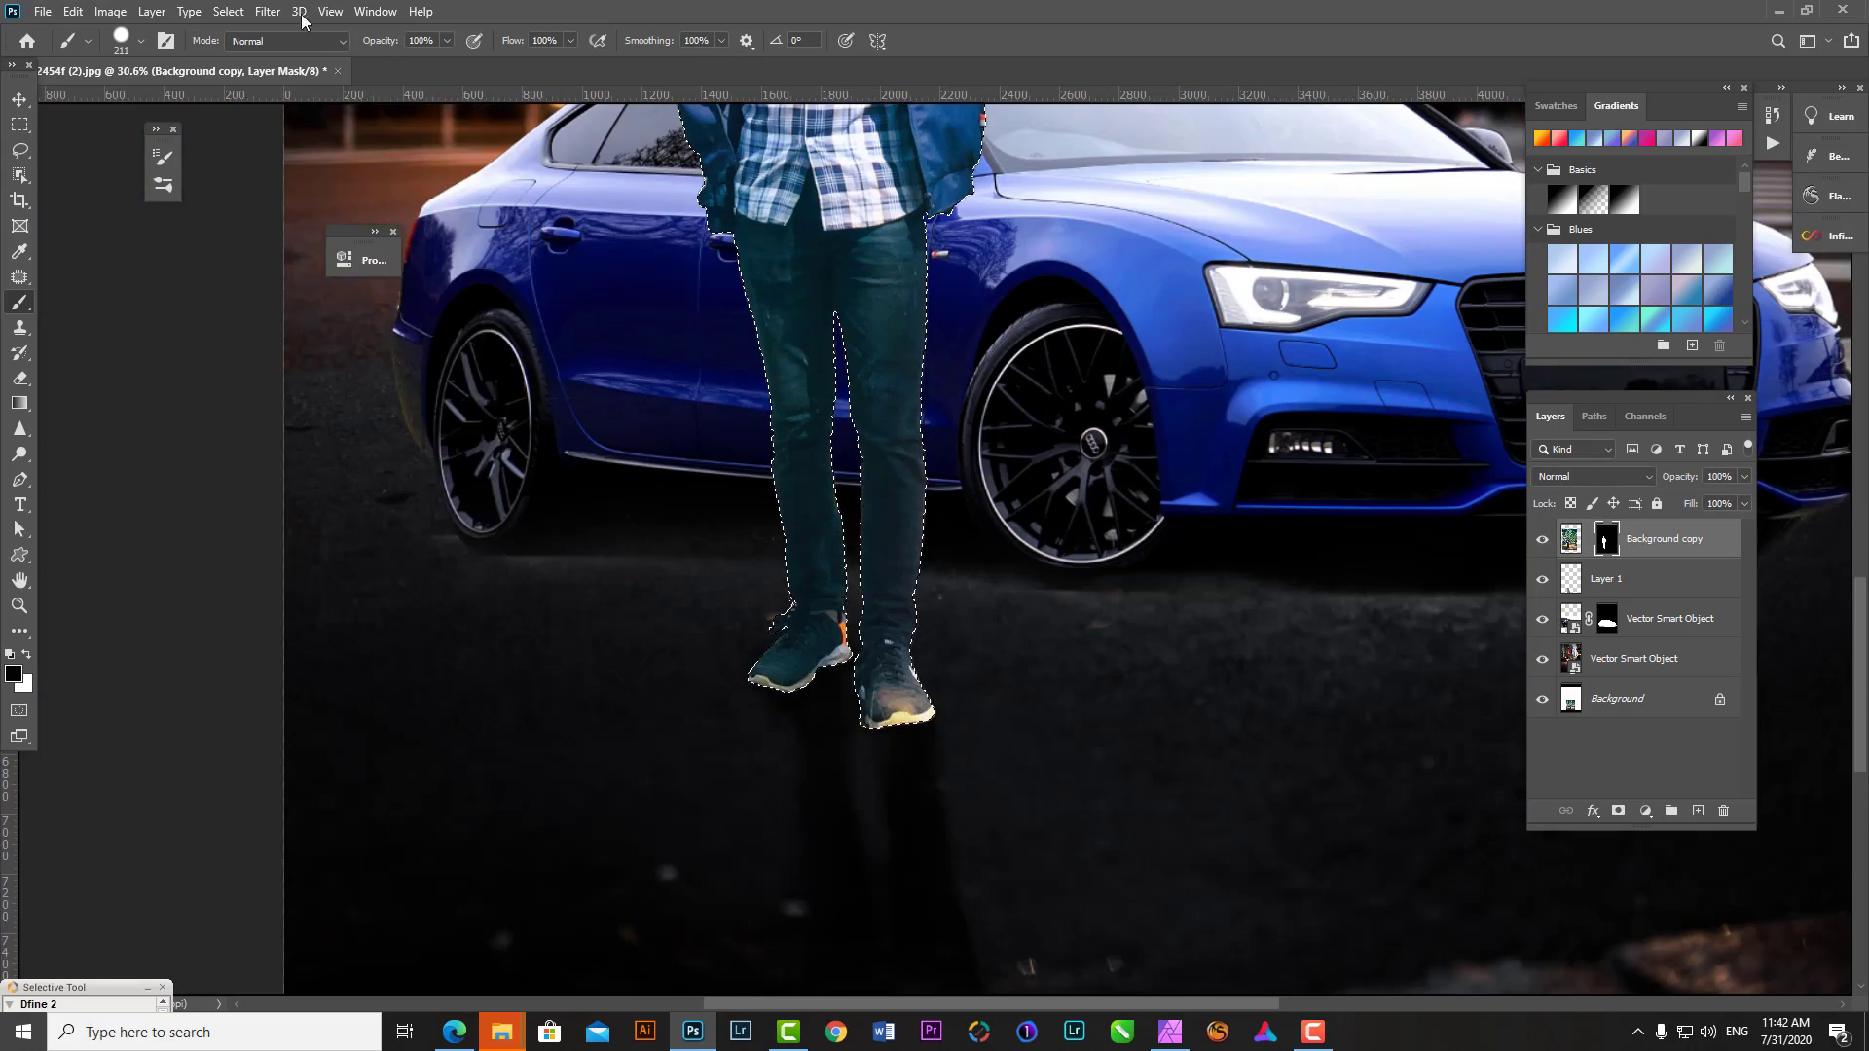
click(268, 11)
click(447, 341)
click(1026, 317)
scroll(1150, 542, up, 5)
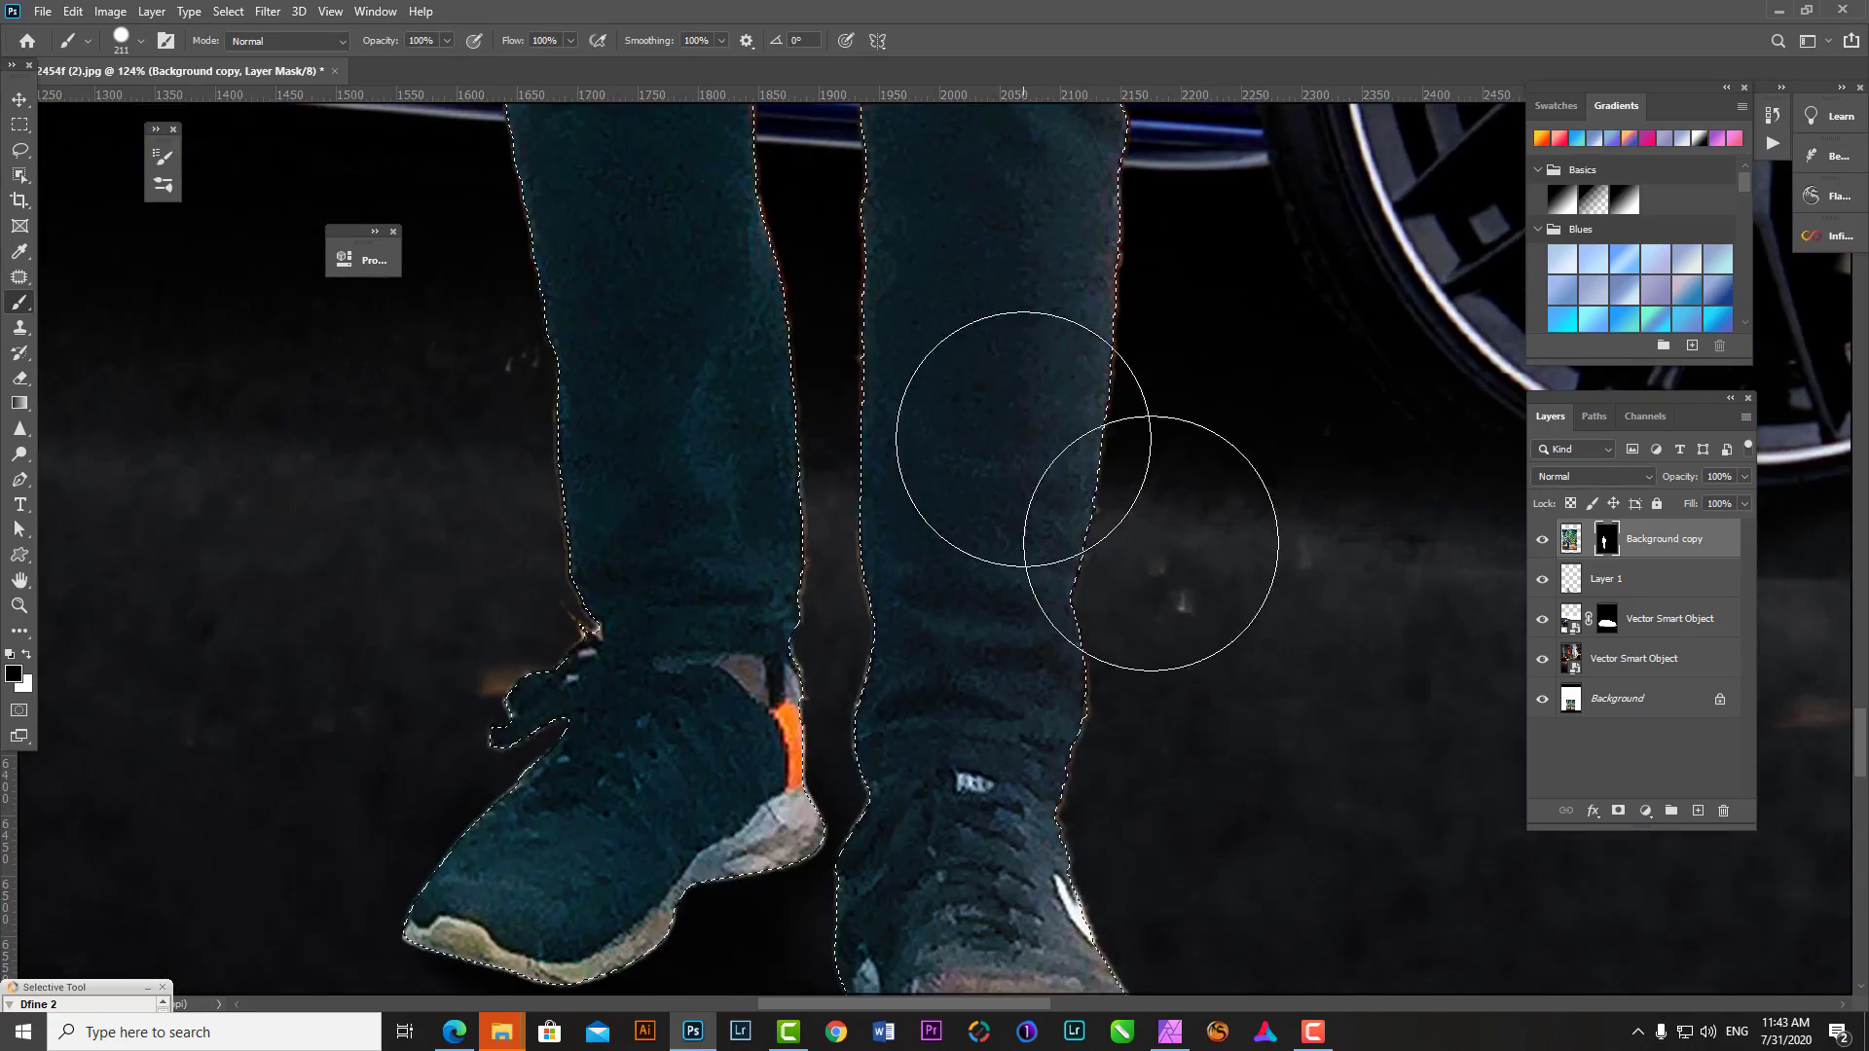
scroll(1150, 542, down, 3)
scroll(1139, 633, up, 3)
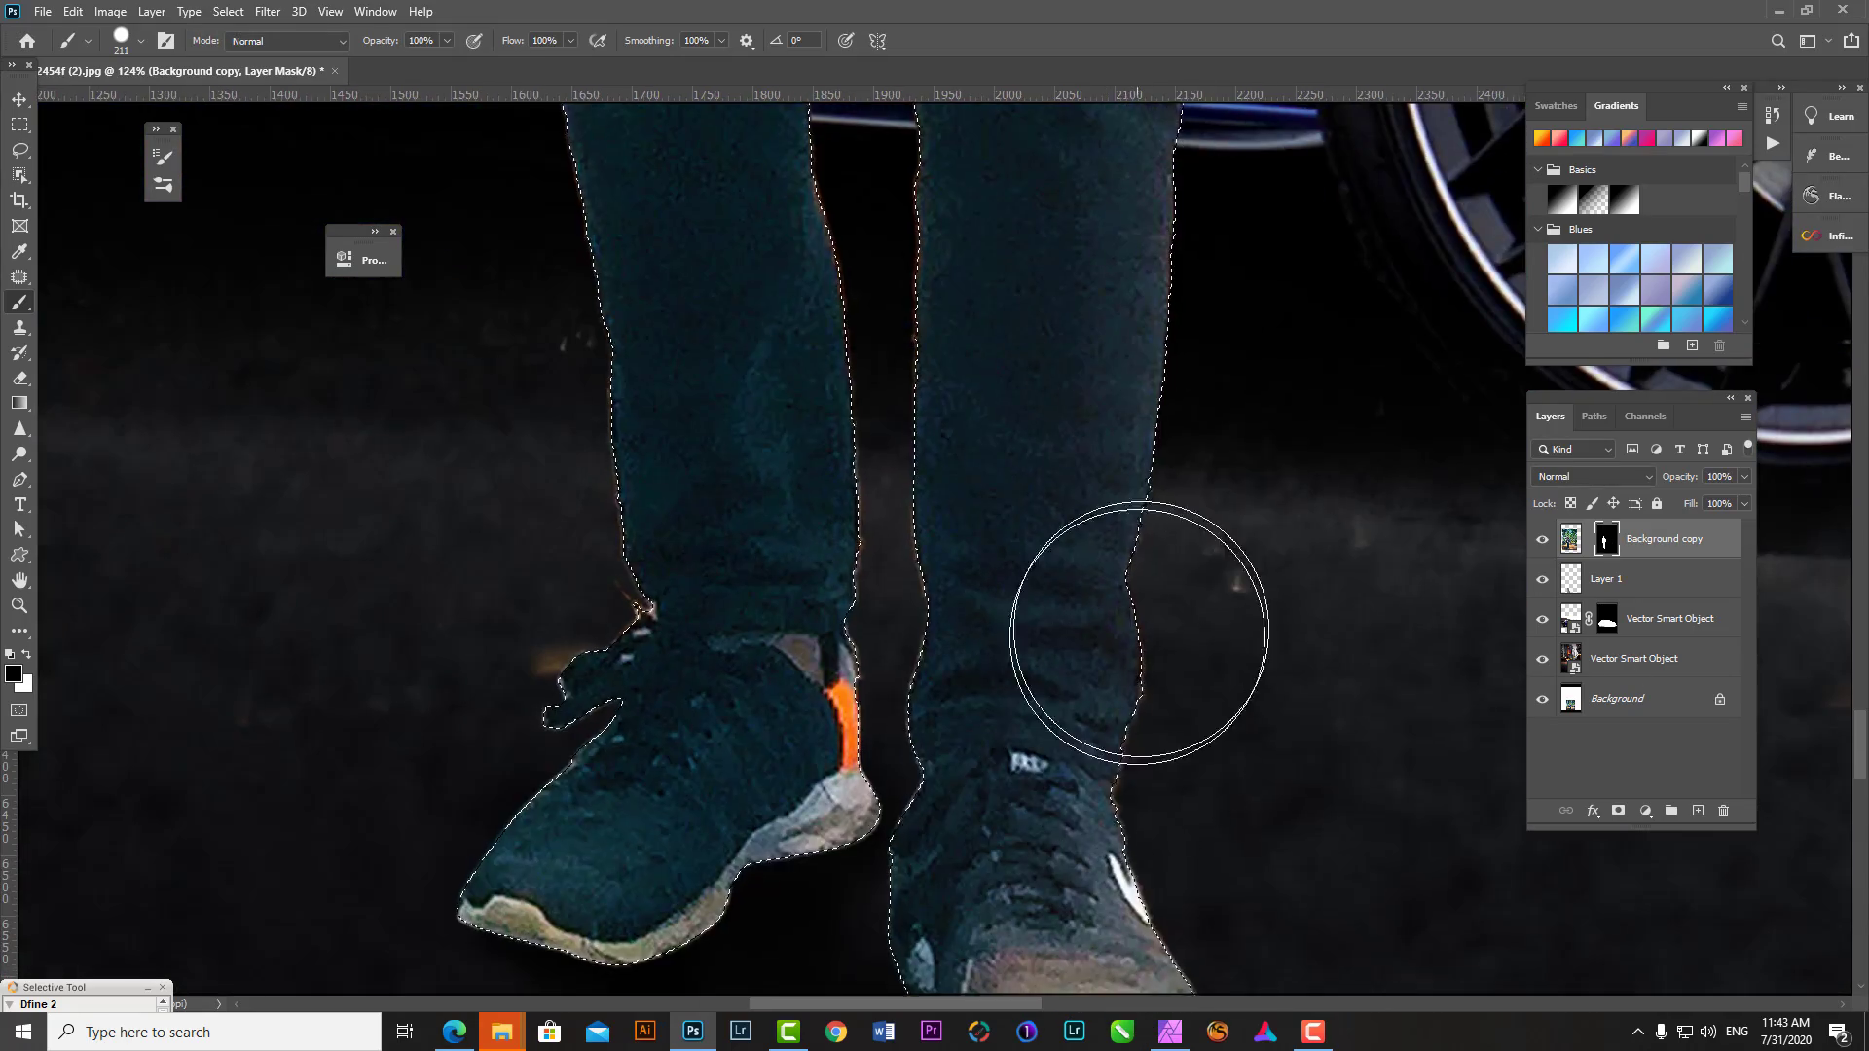
scroll(1139, 633, down, 3)
scroll(1236, 477, up, 3)
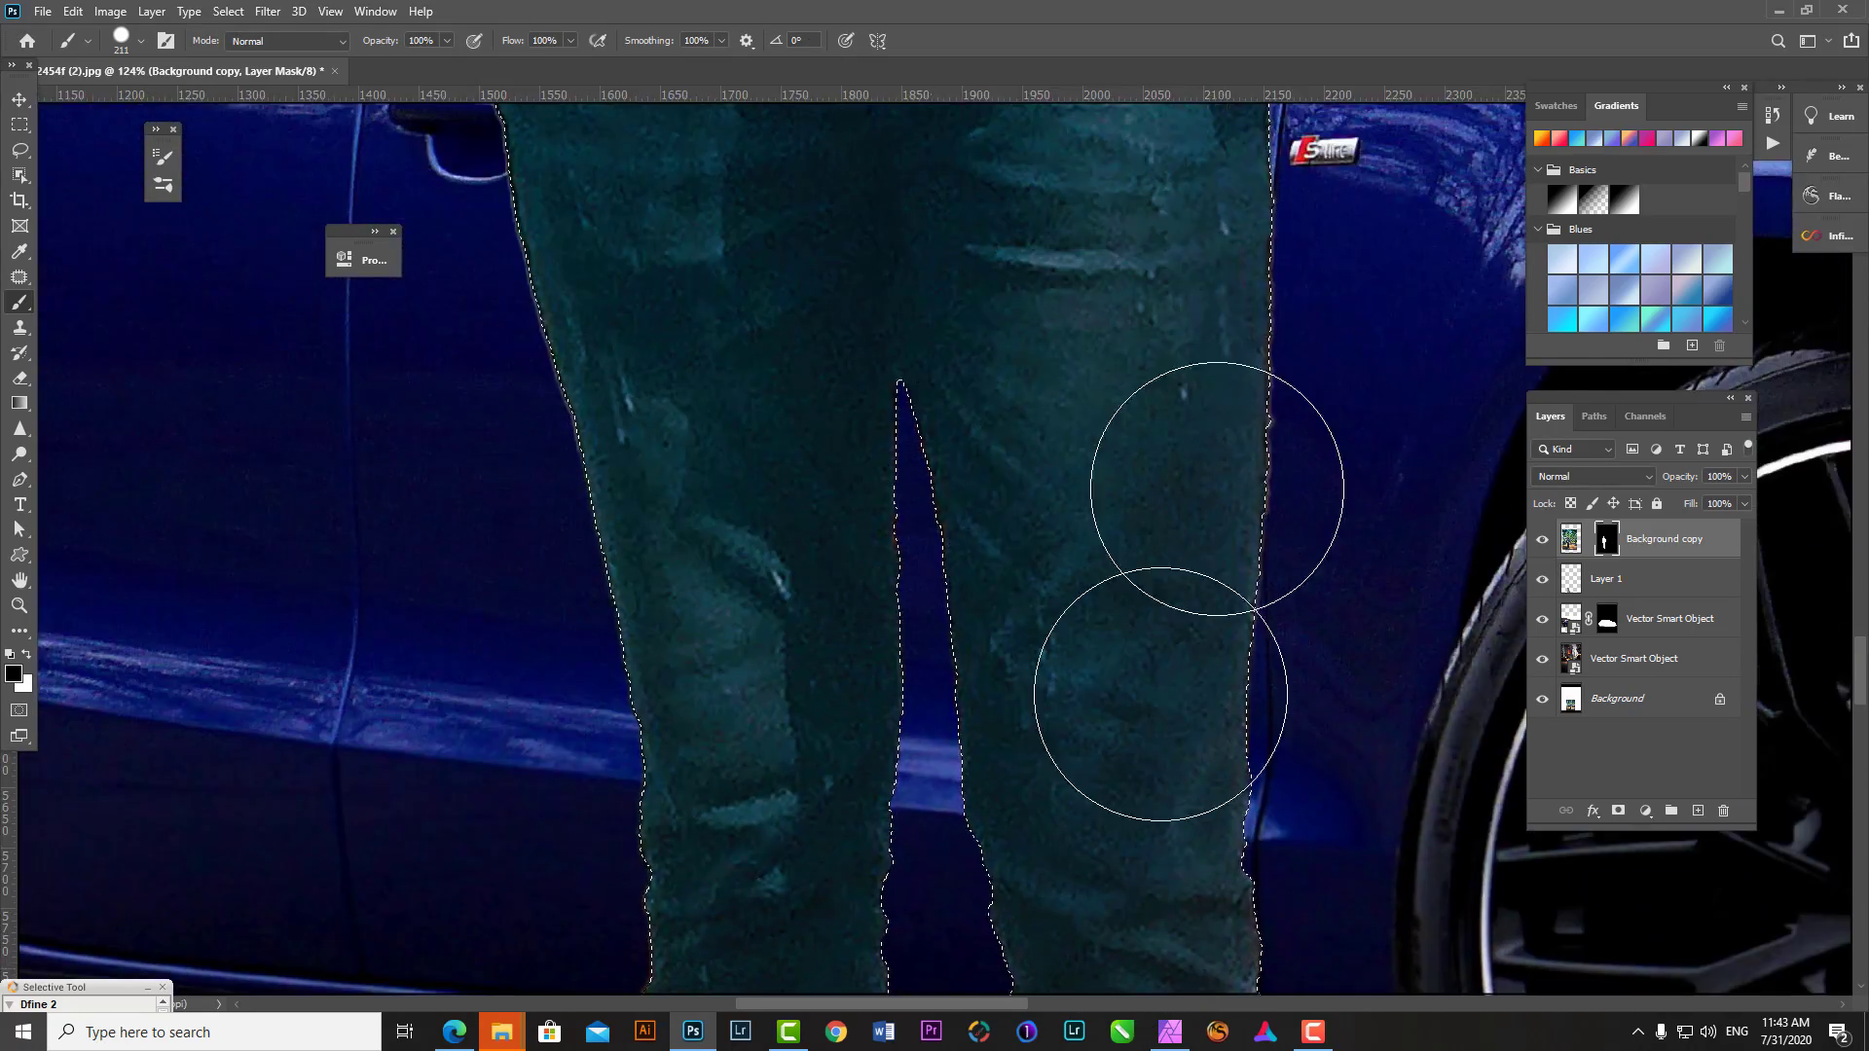
scroll(1217, 489, down, 2)
scroll(1148, 428, down, 2)
scroll(1077, 363, down, 2)
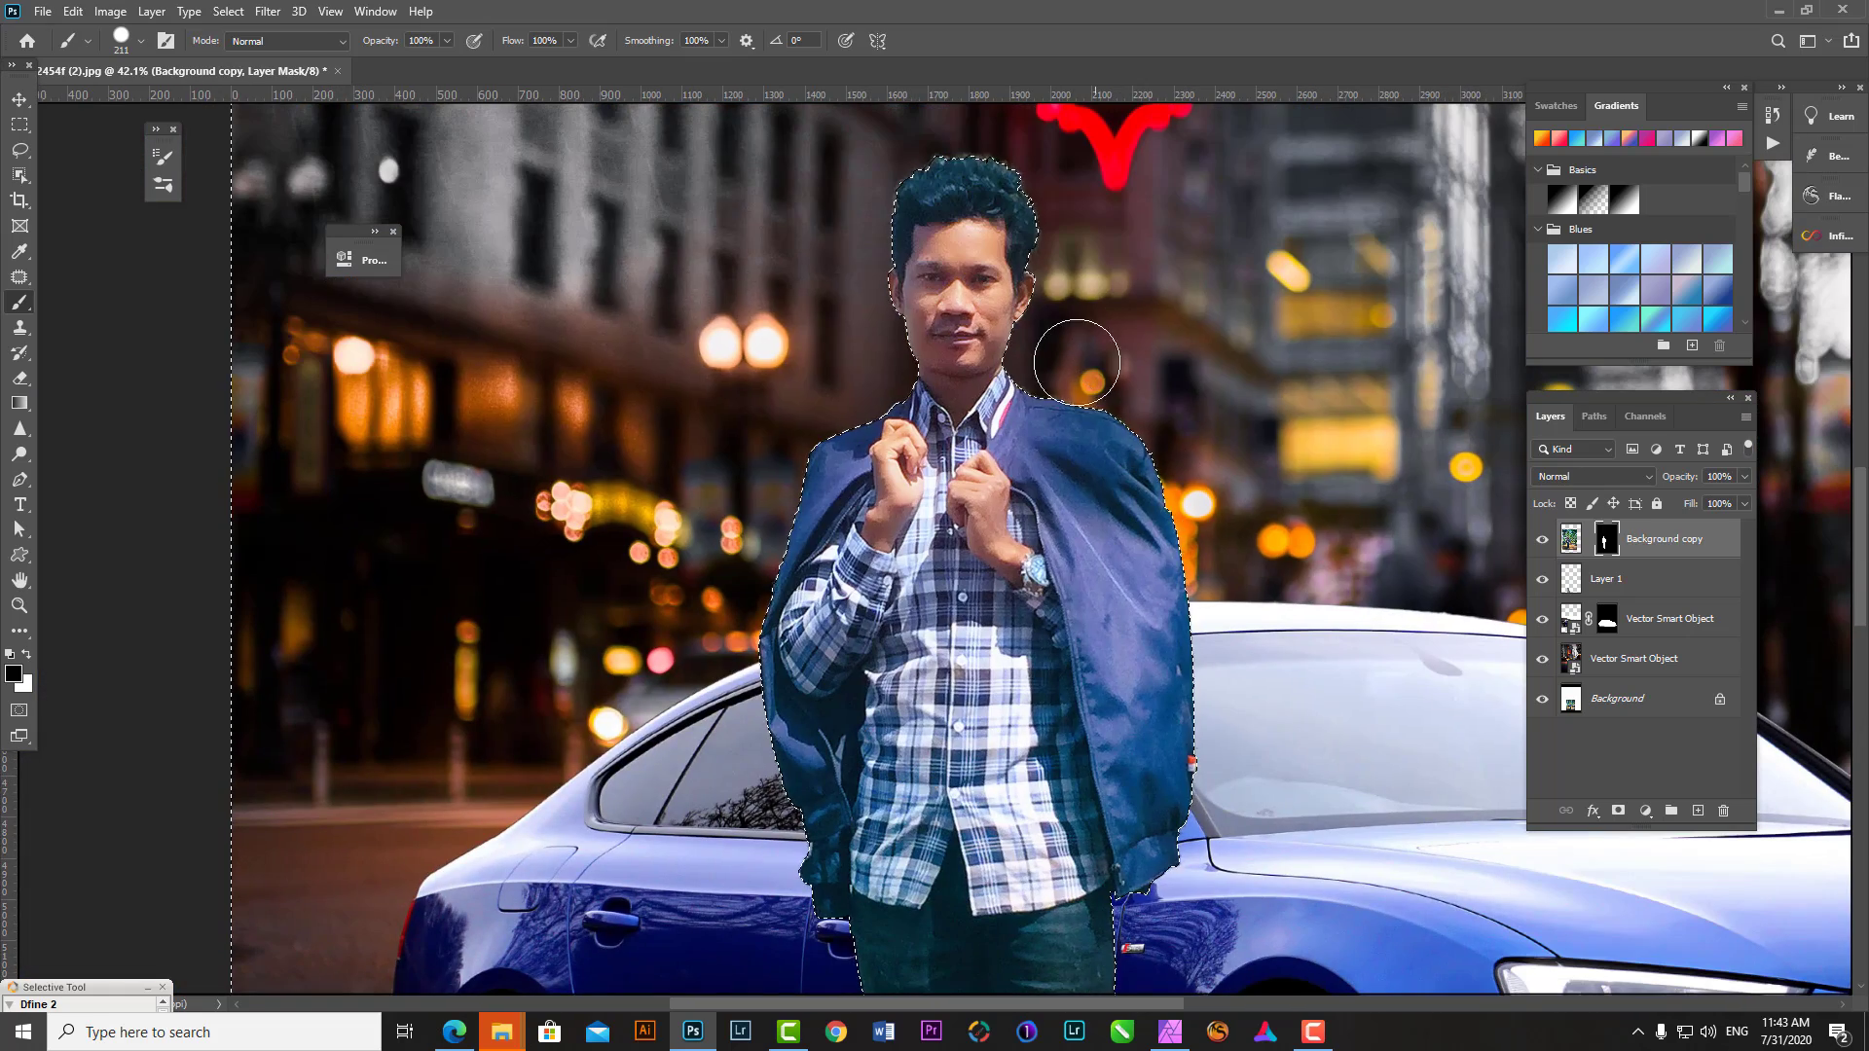
scroll(974, 487, down, 3)
scroll(926, 555, down, 2)
- Select Layer 1 and save the composite to this computer as a PSD
click(1660, 575)
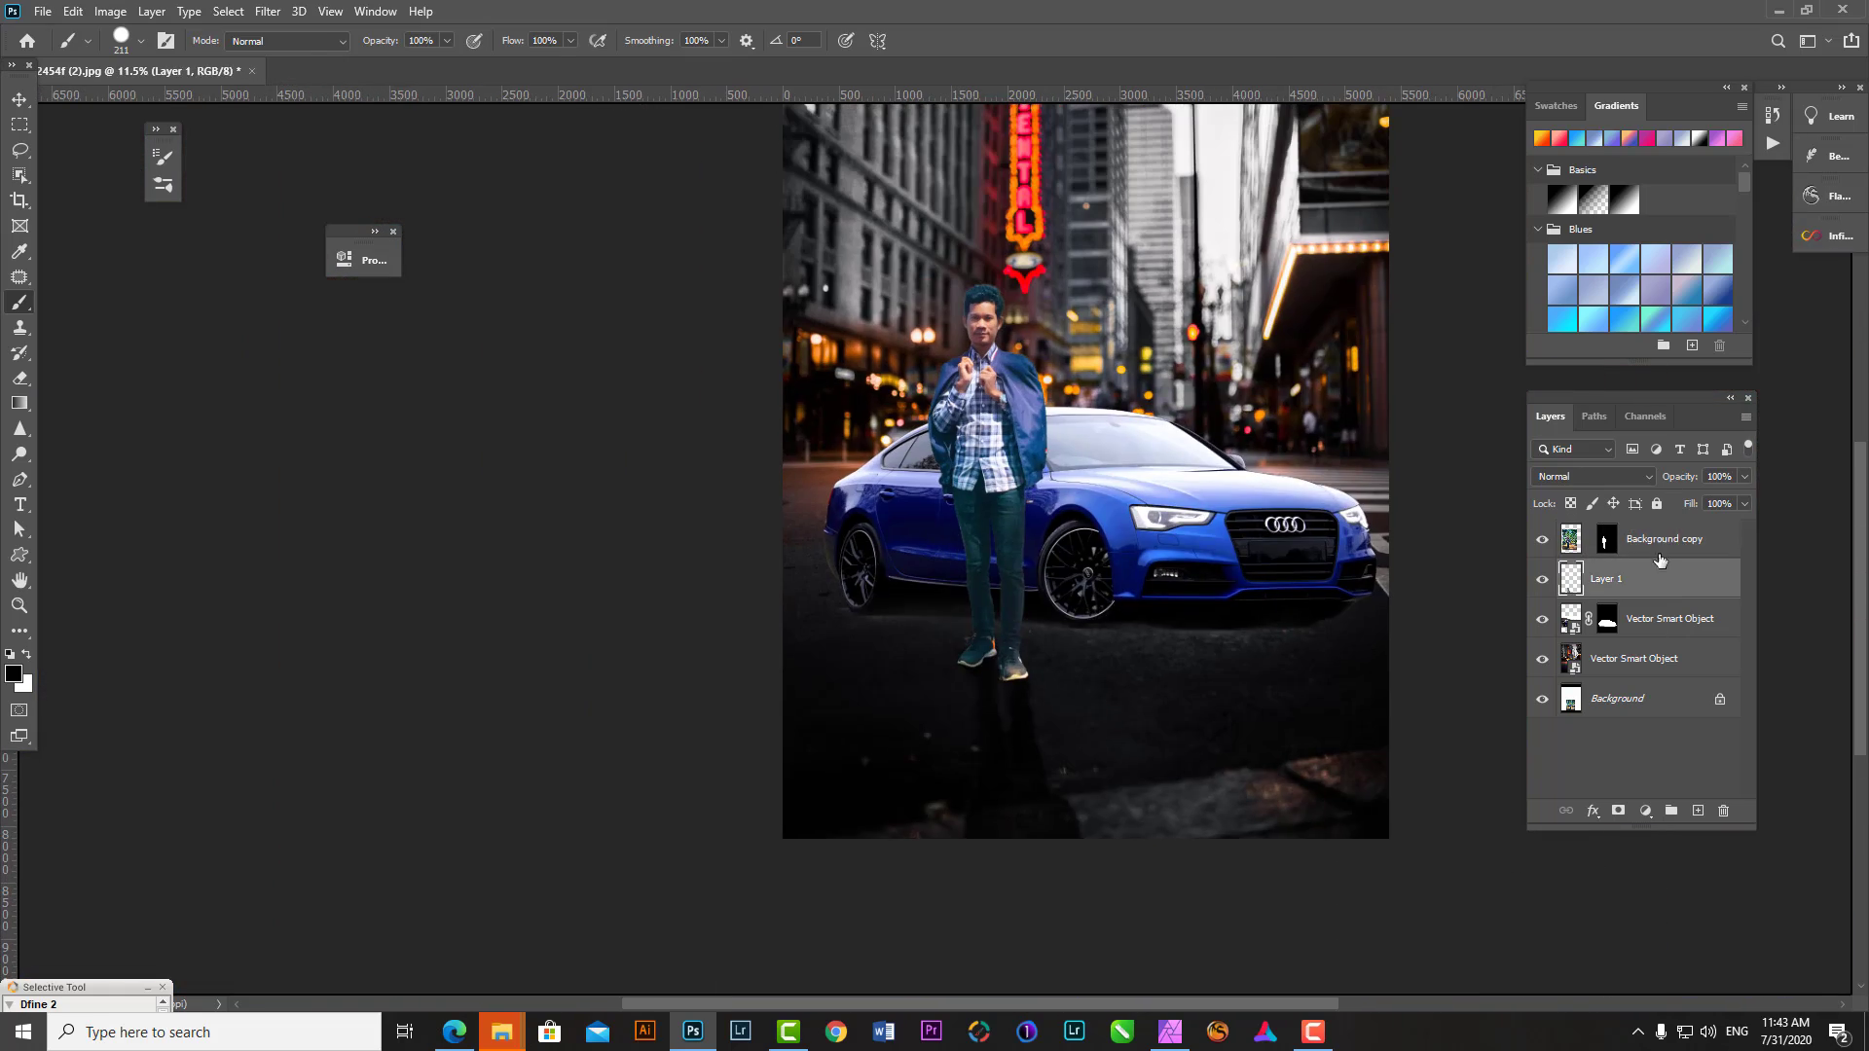
key(ctrl+s)
click(1182, 461)
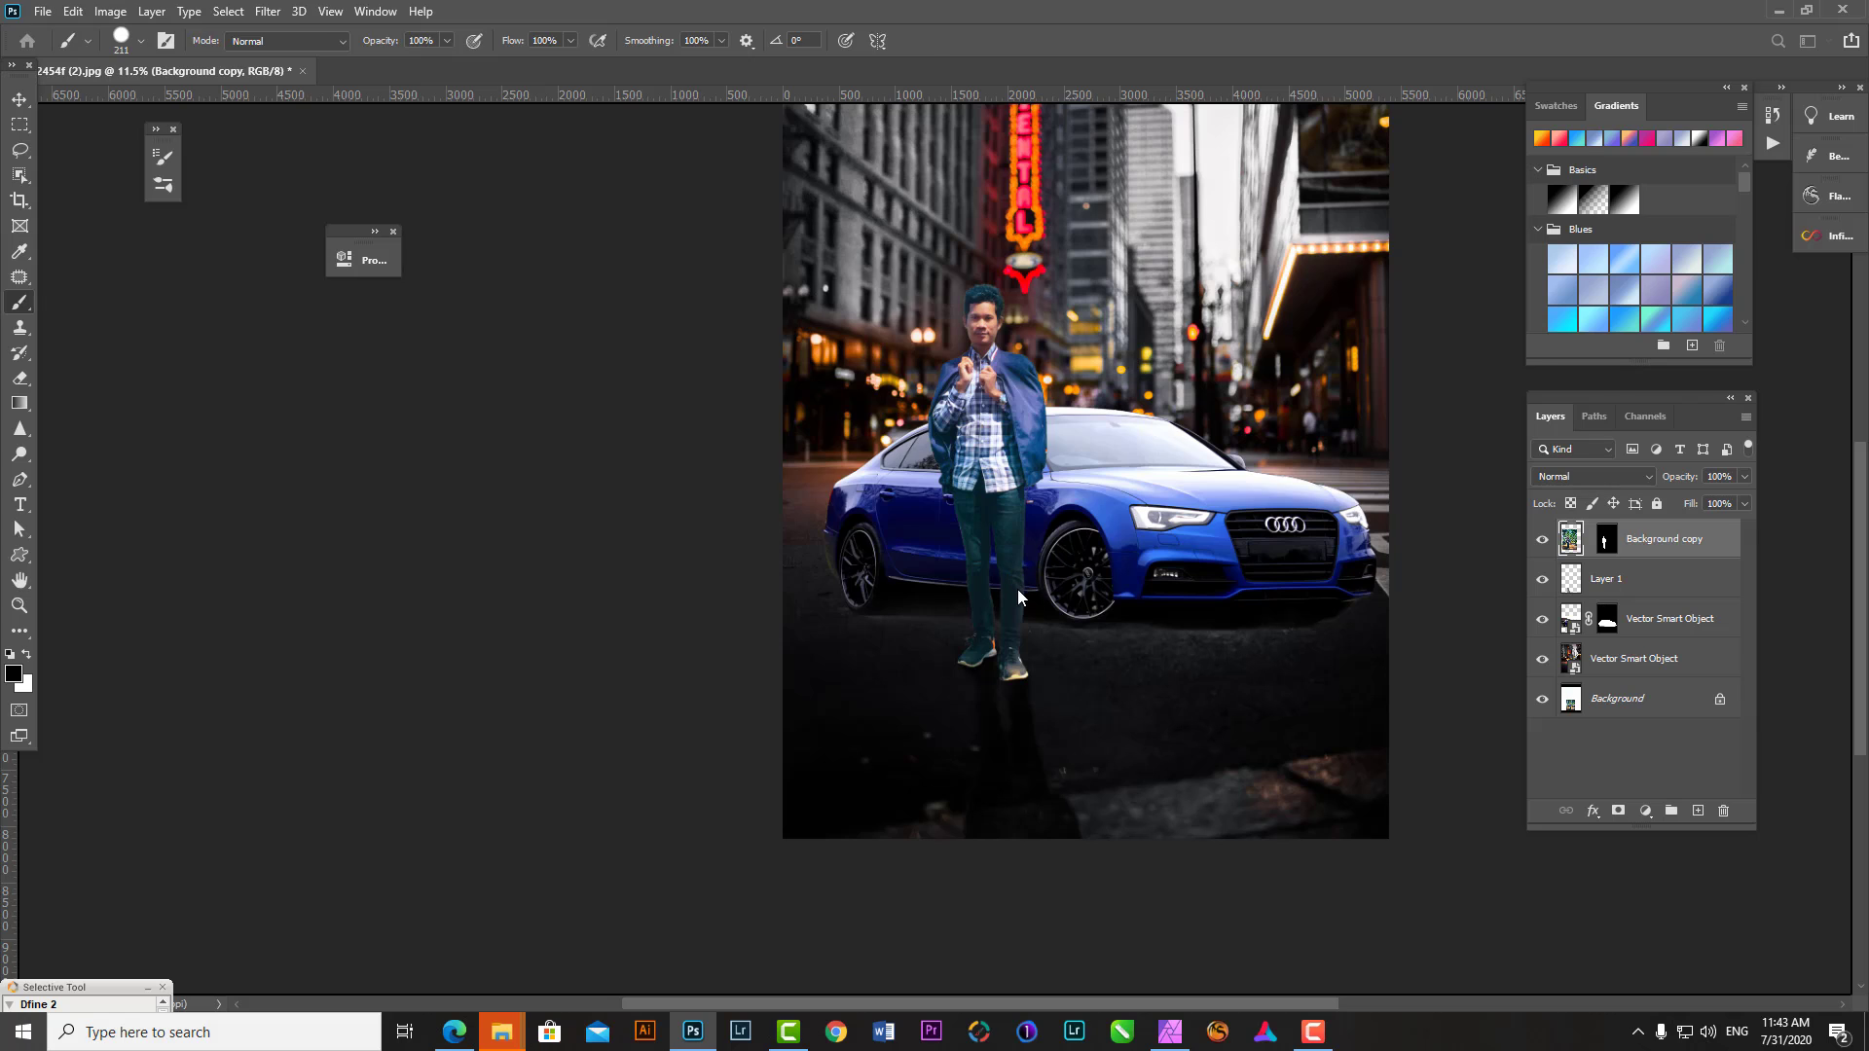
click(758, 601)
- Confirm the PSD compatibility prompt and add a darkening Curves layer clipped to the man
key(Return)
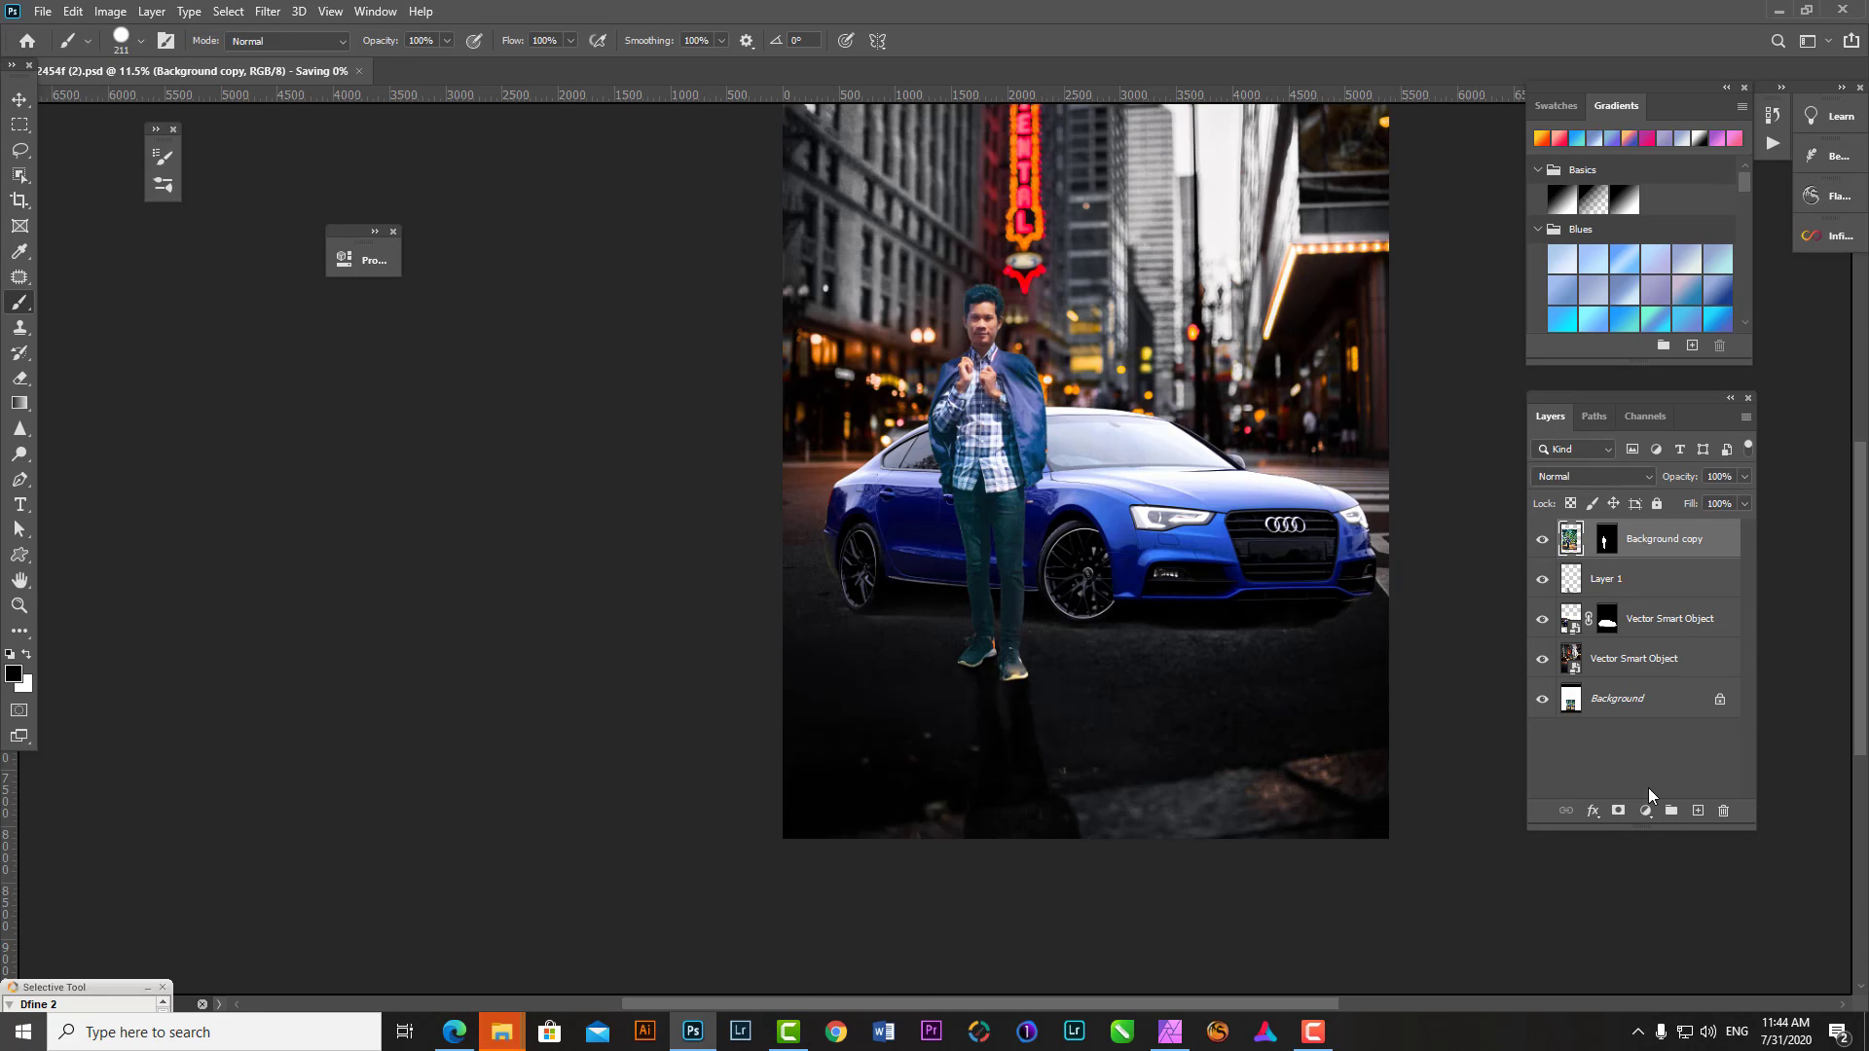
click(1645, 811)
click(362, 260)
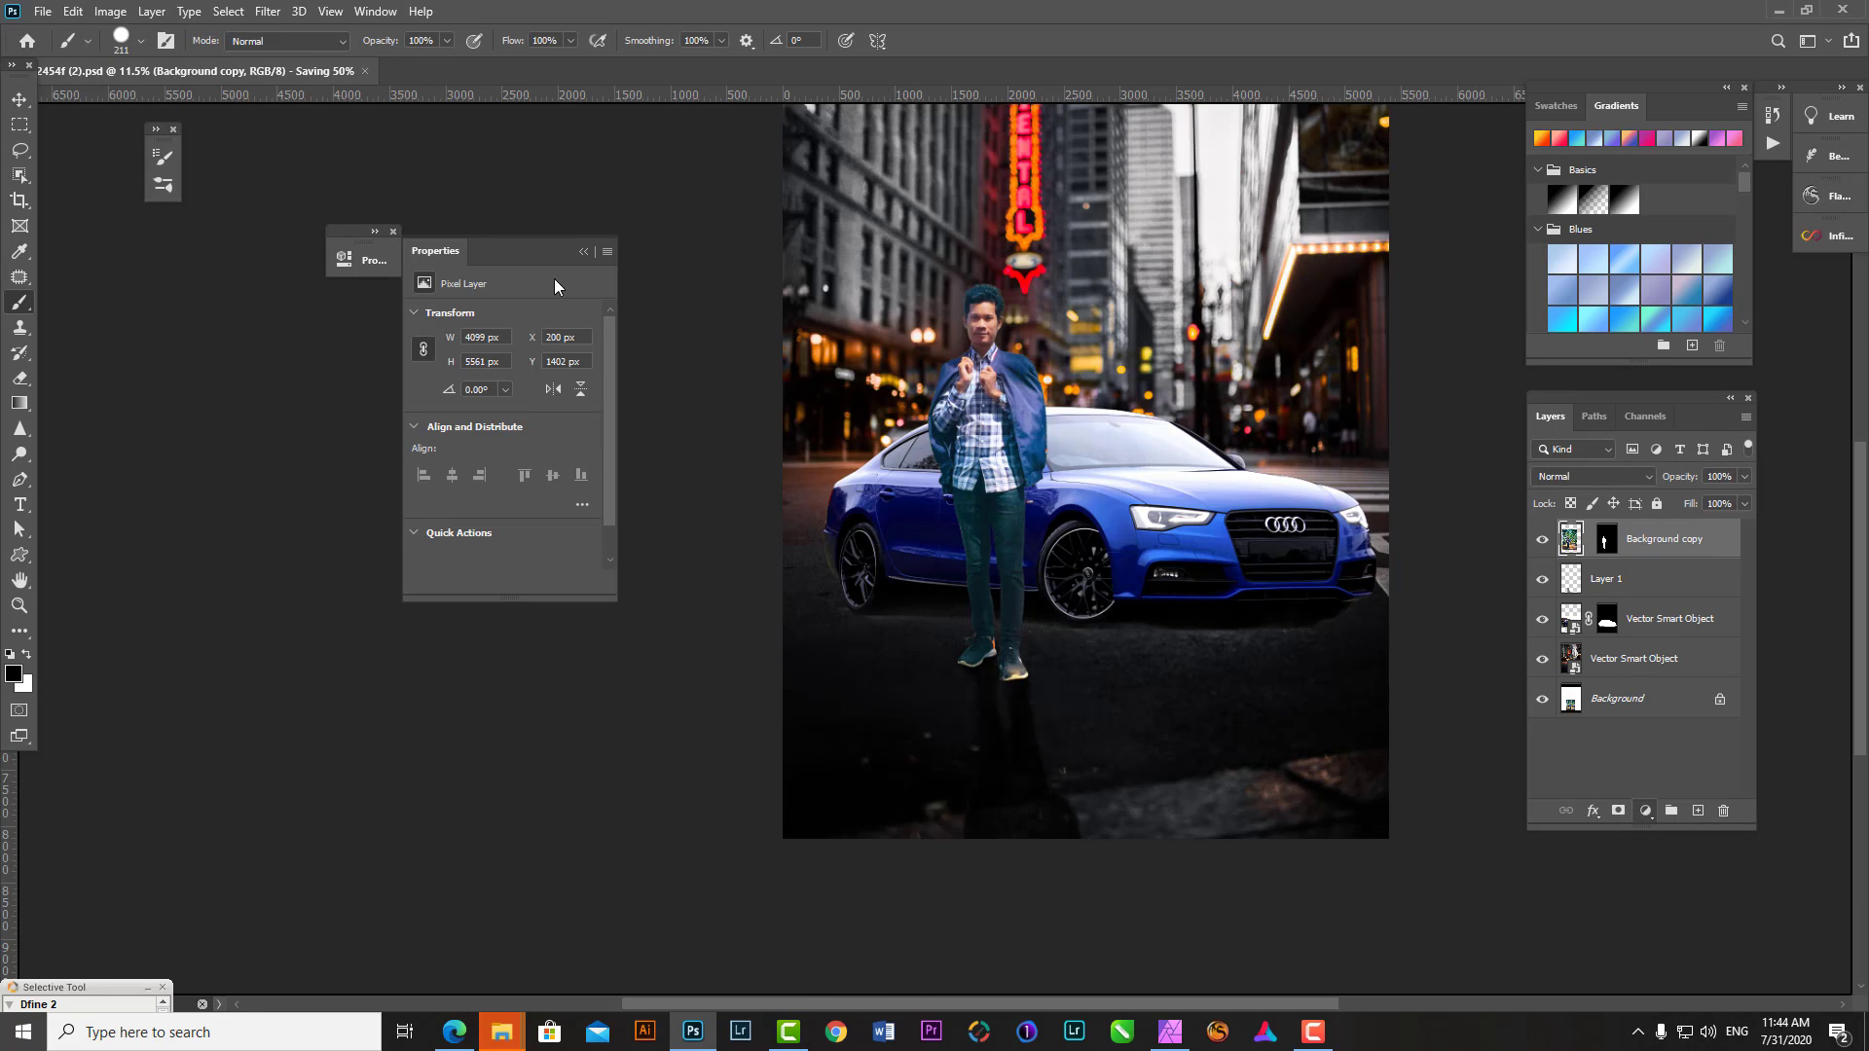
drag(532, 417, 535, 420)
click(475, 583)
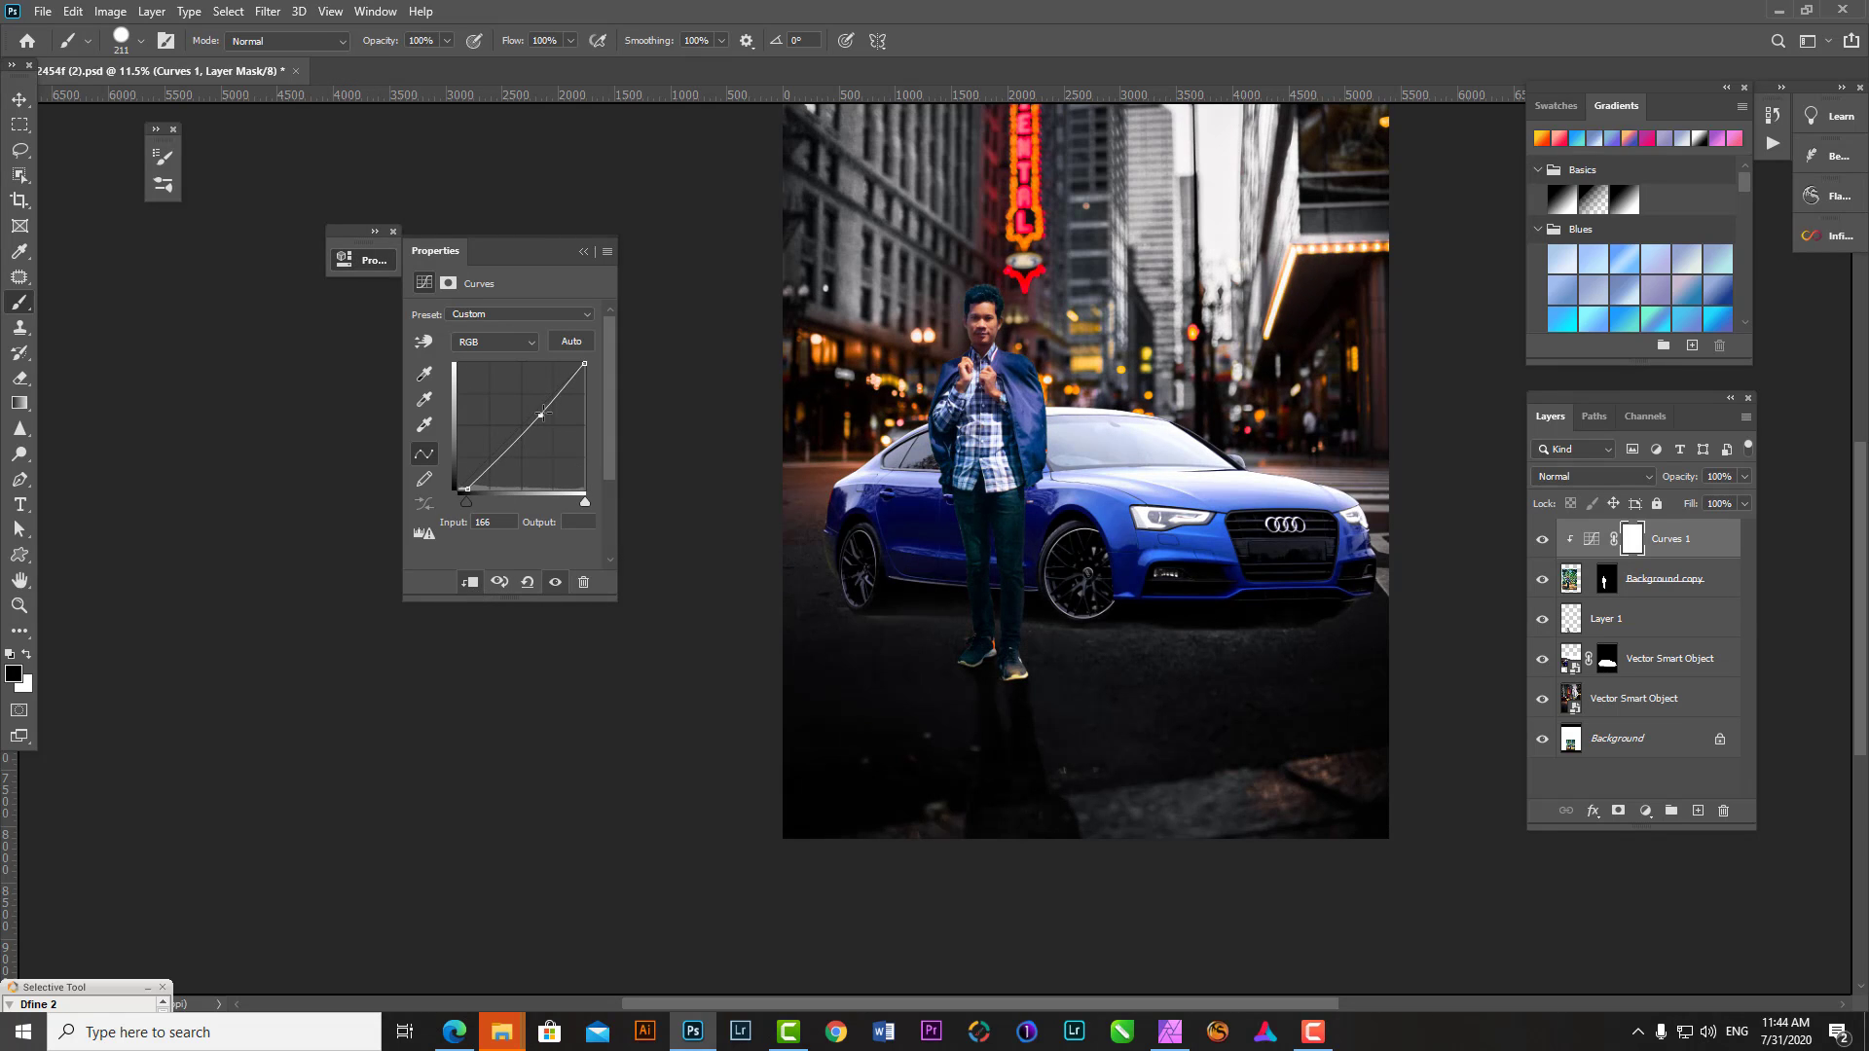
click(584, 252)
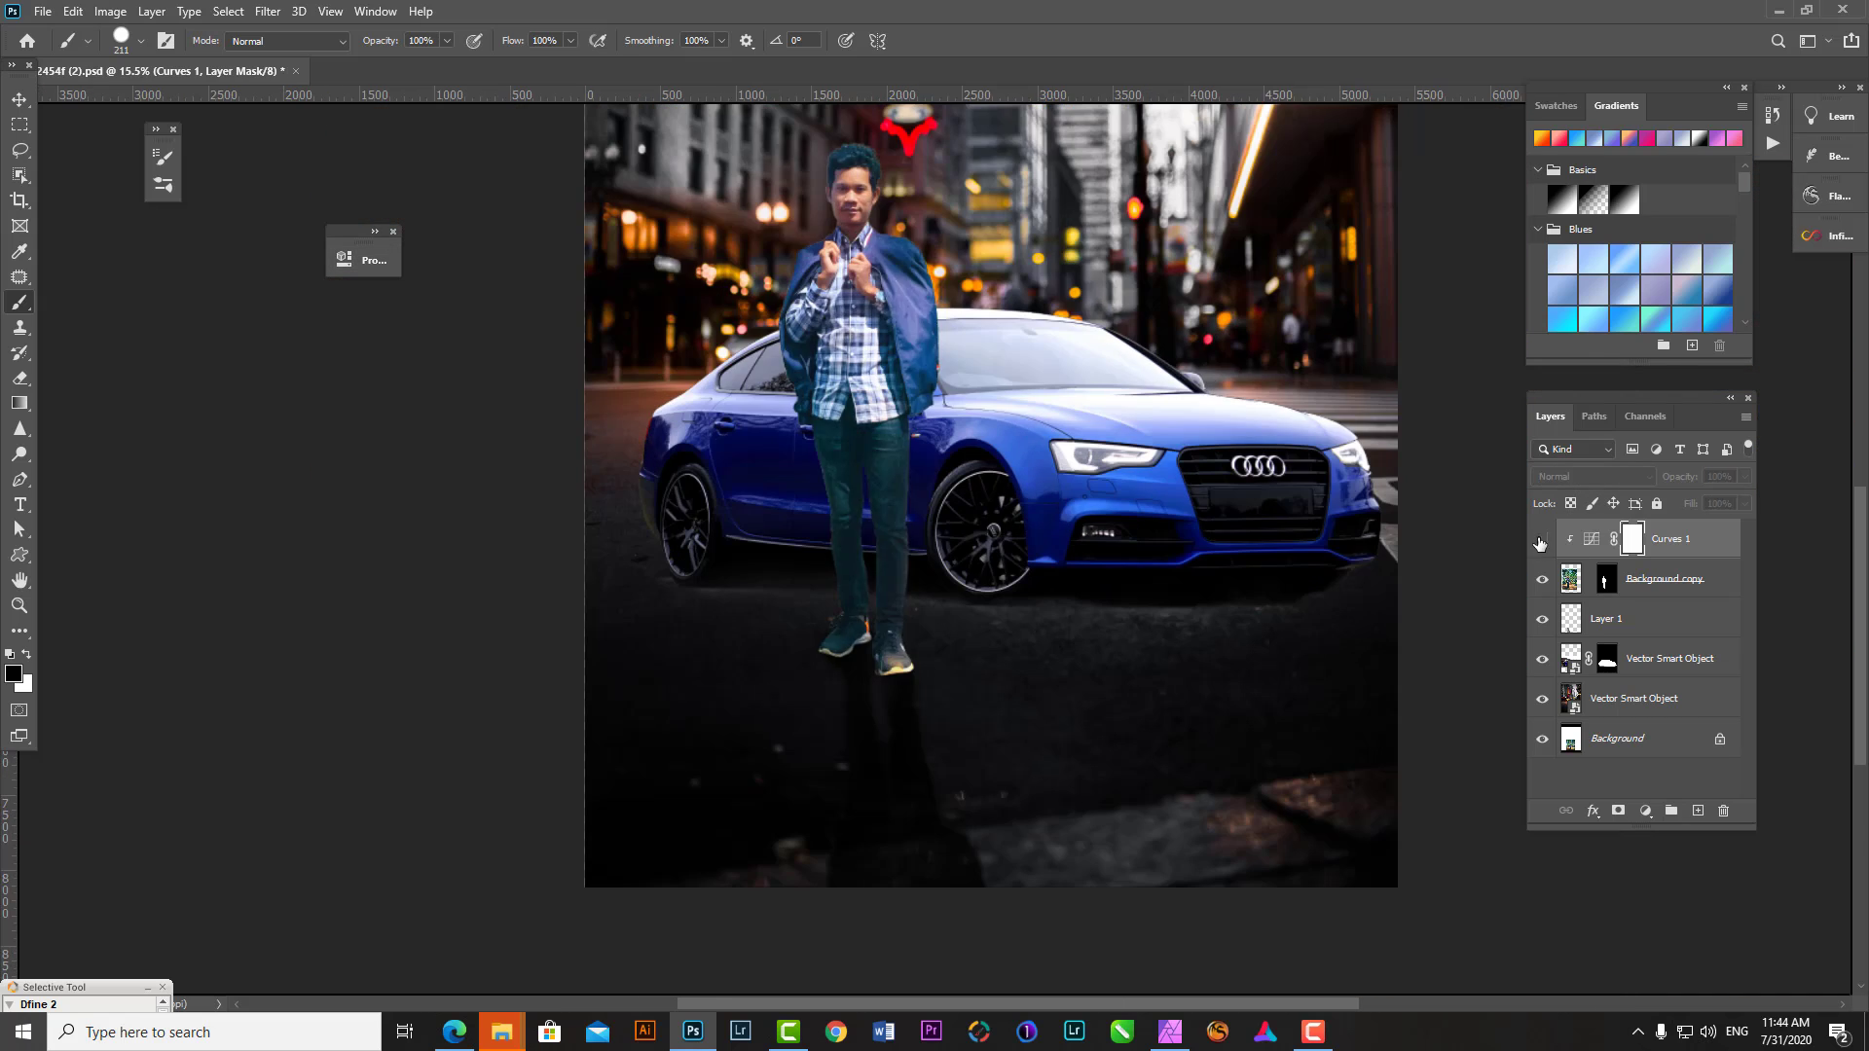
- Add Curves 2 with a shadow point and raised upper point, clipped to the car layer
click(1654, 658)
click(1645, 811)
click(1684, 681)
drag(485, 462, 485, 471)
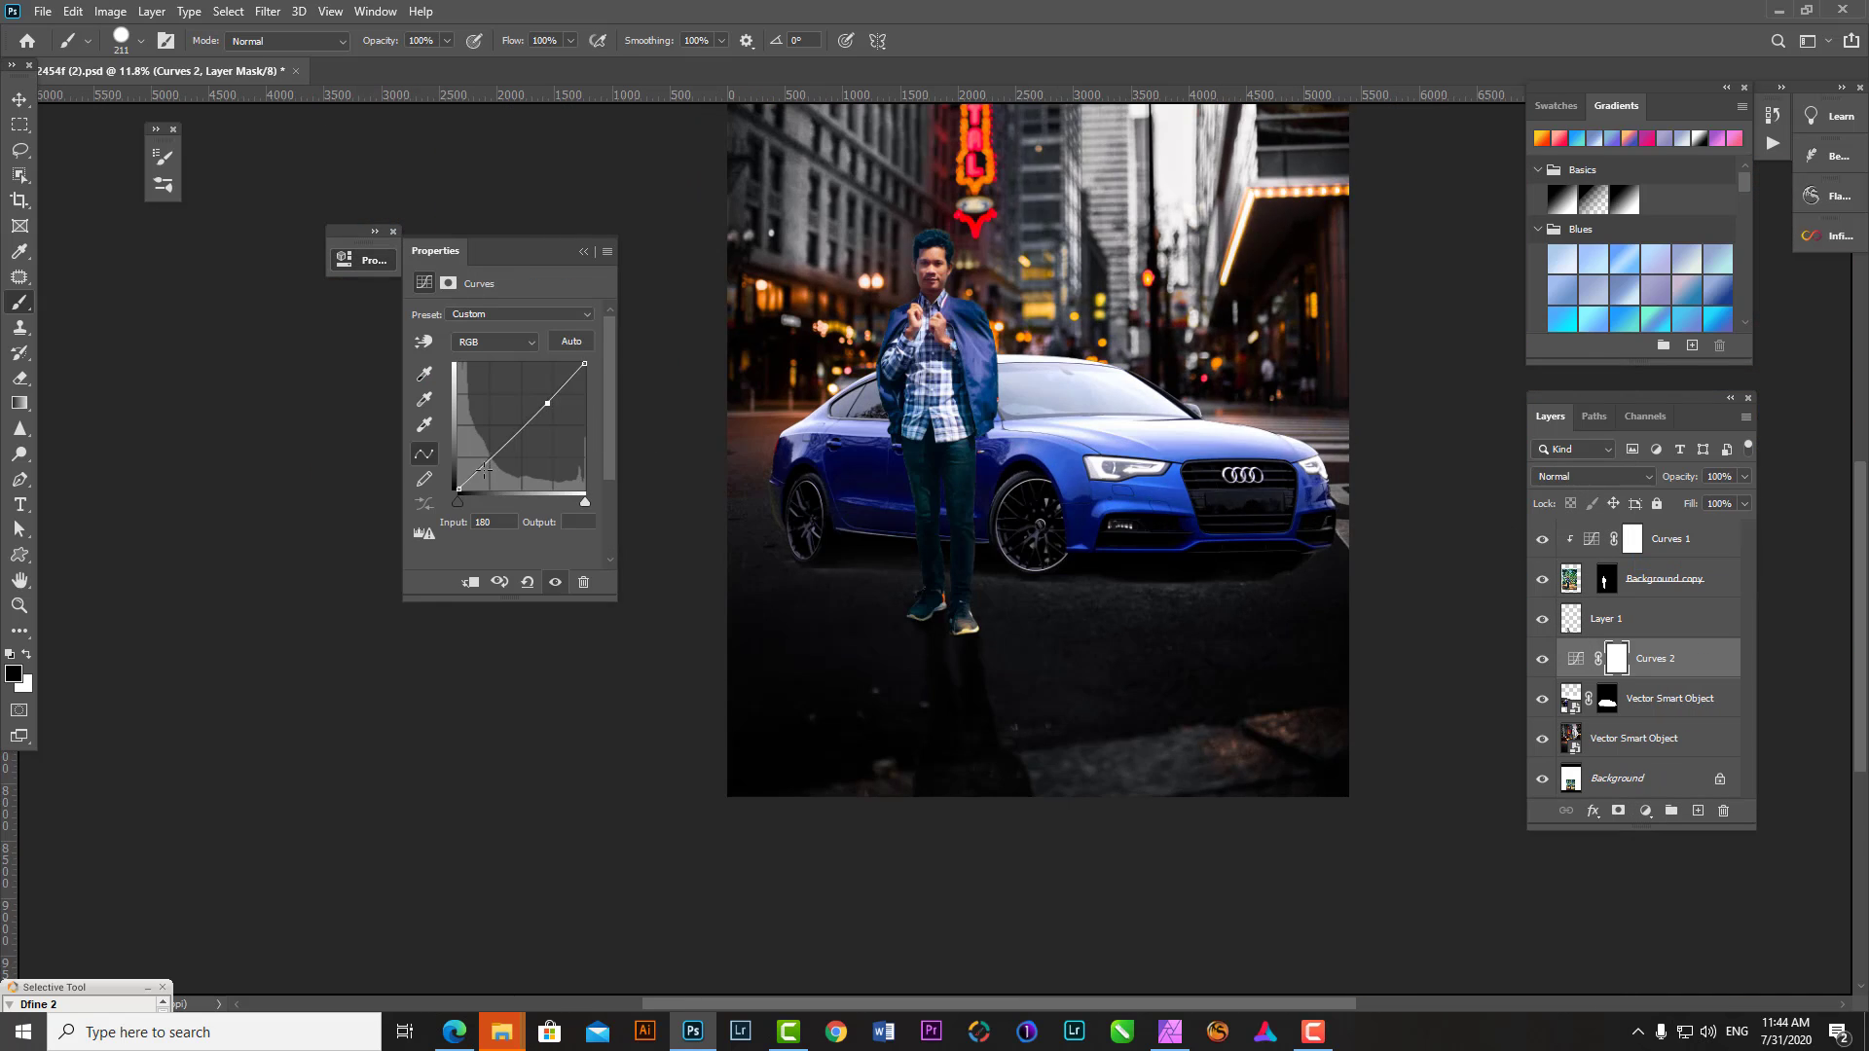
drag(550, 406, 565, 400)
click(468, 584)
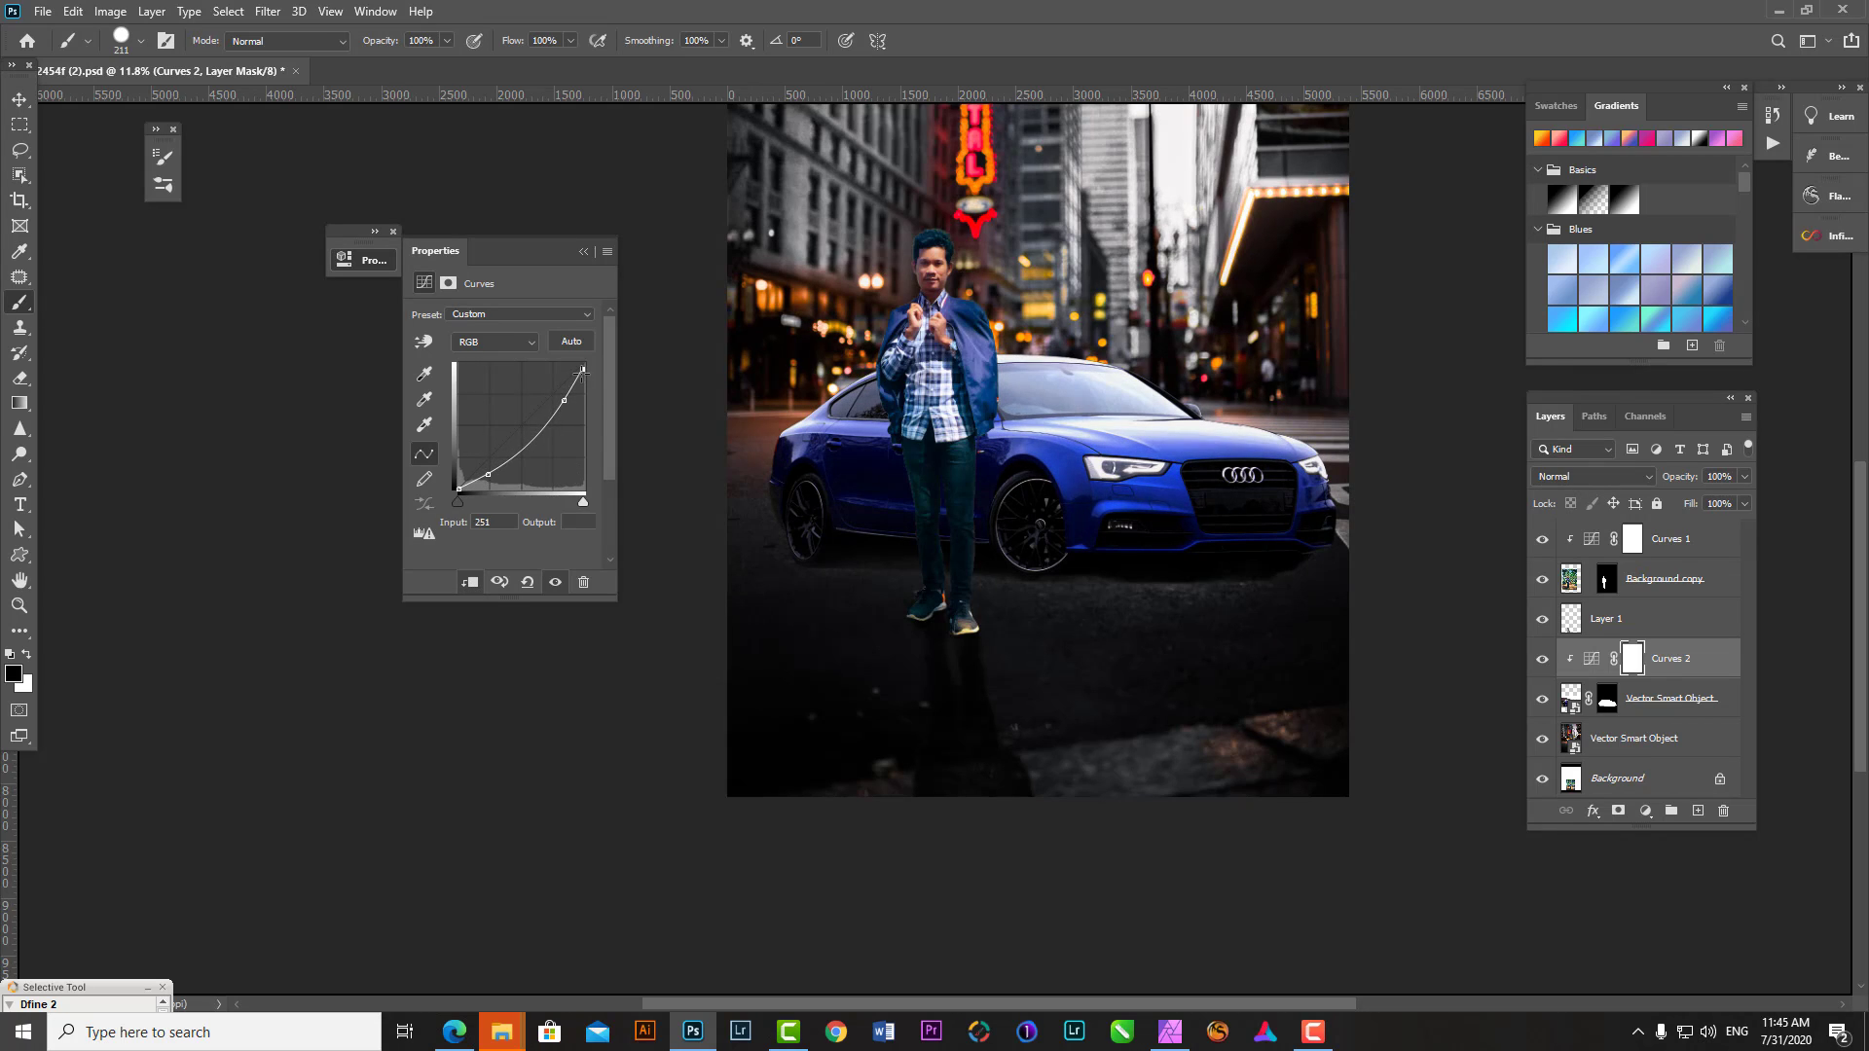
scroll(974, 497, down, 2)
- Paint black at 12% opacity on the Curves 2 mask to fade the car's rear
scroll(974, 497, up, 1)
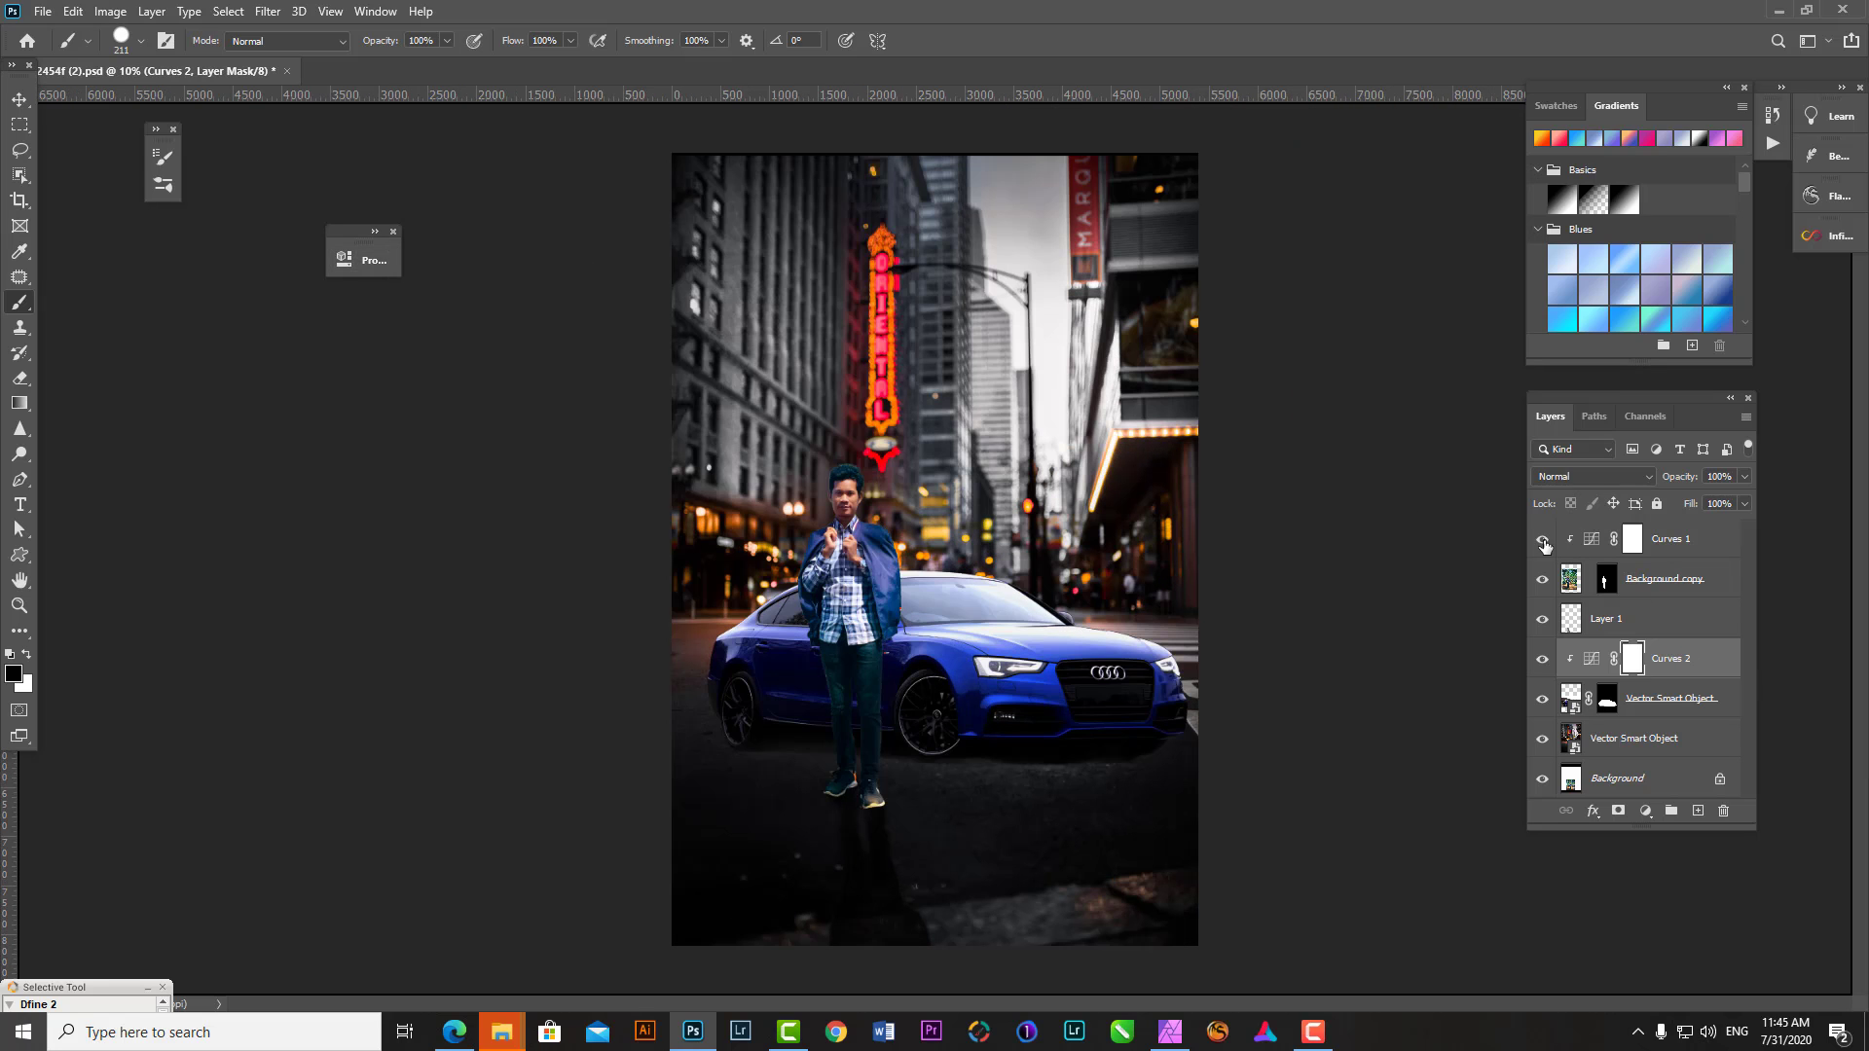
scroll(974, 497, up, 1)
key(1)
key(2)
drag(813, 682, 605, 646)
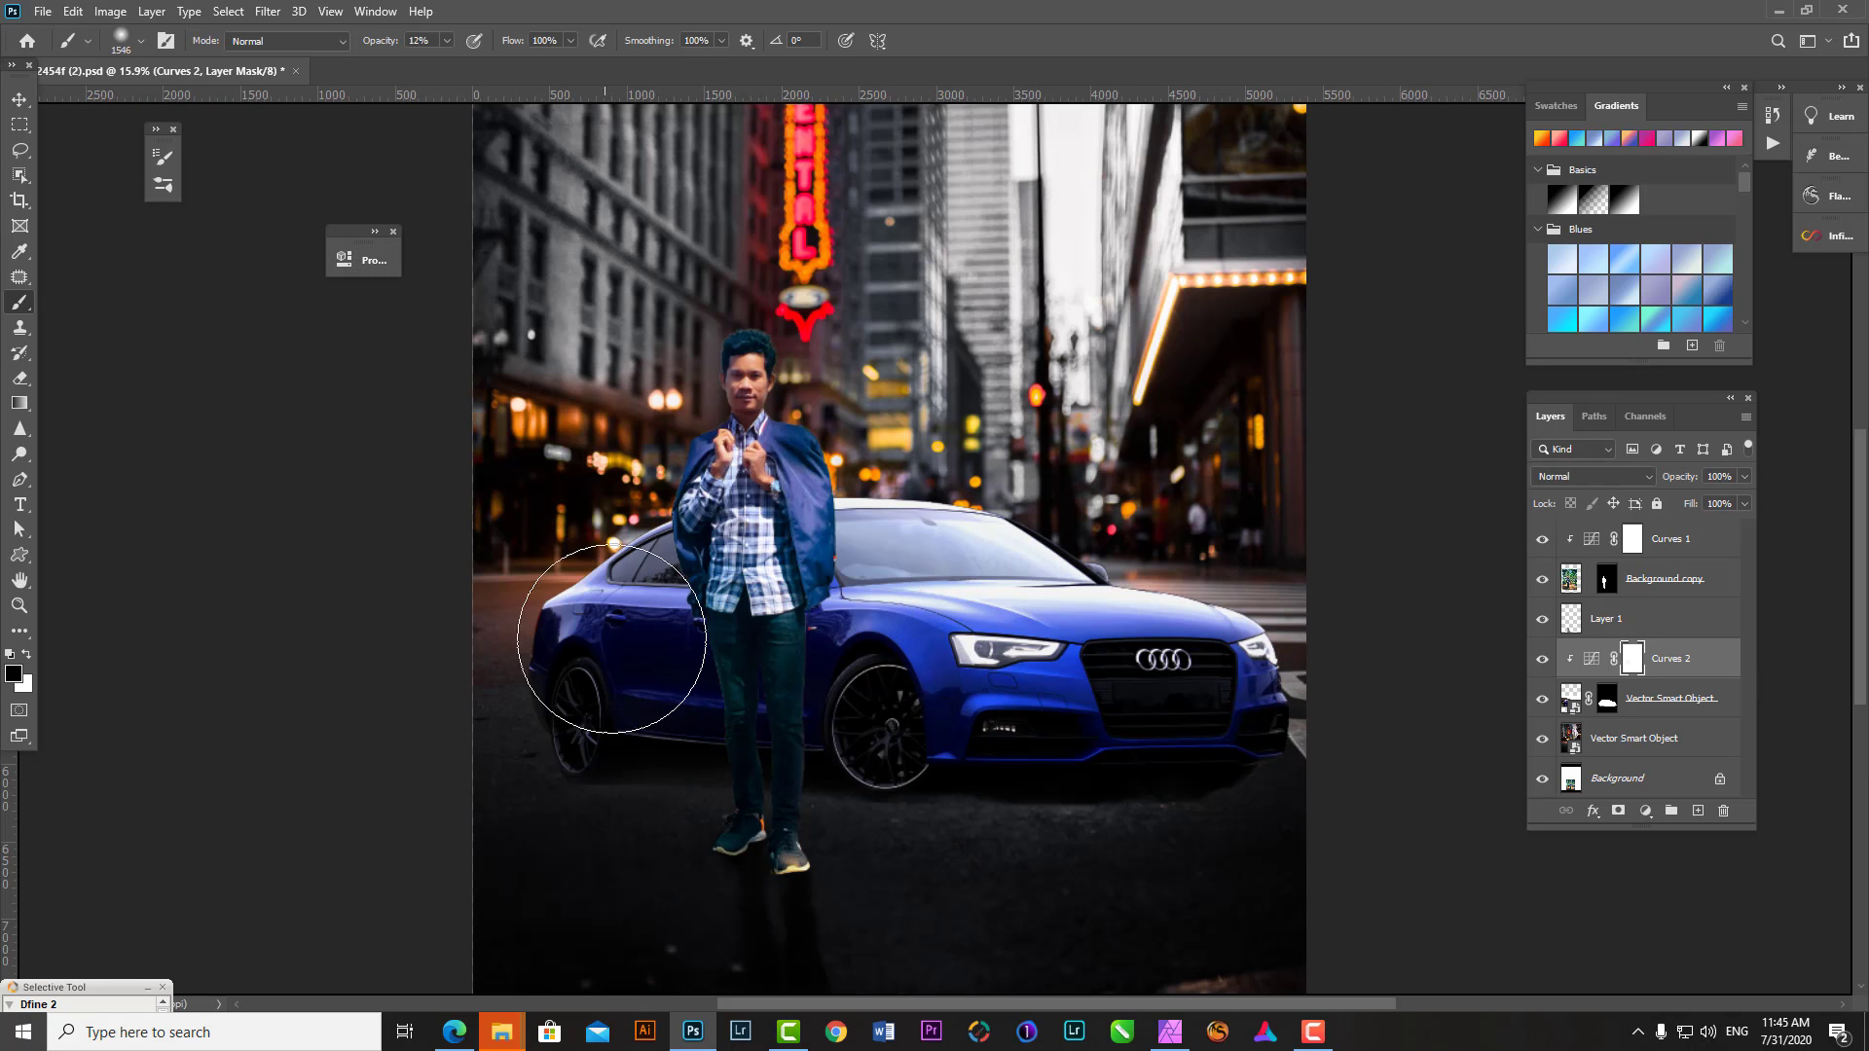
scroll(1168, 729, down, 1)
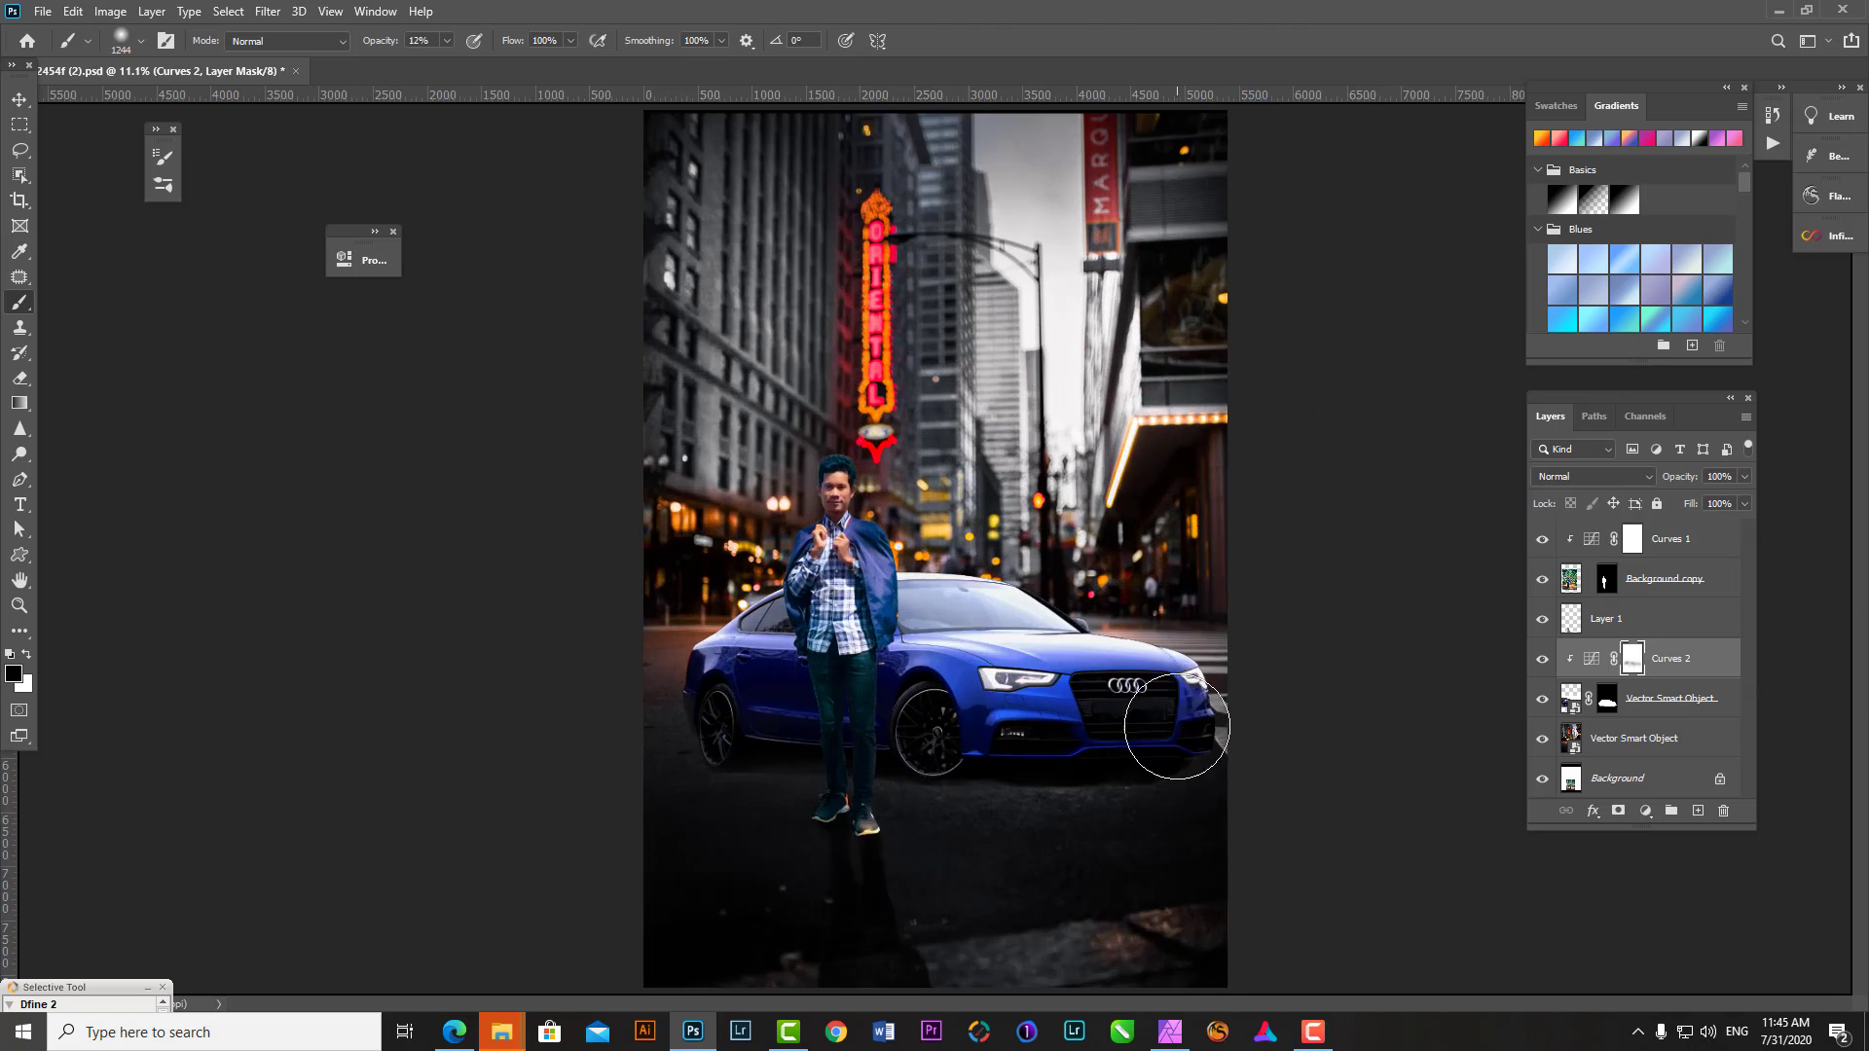
scroll(1168, 730, down, 1)
- Create a new empty Layer 2 above the street background layer
click(1606, 619)
click(1662, 737)
click(1697, 811)
key(s)
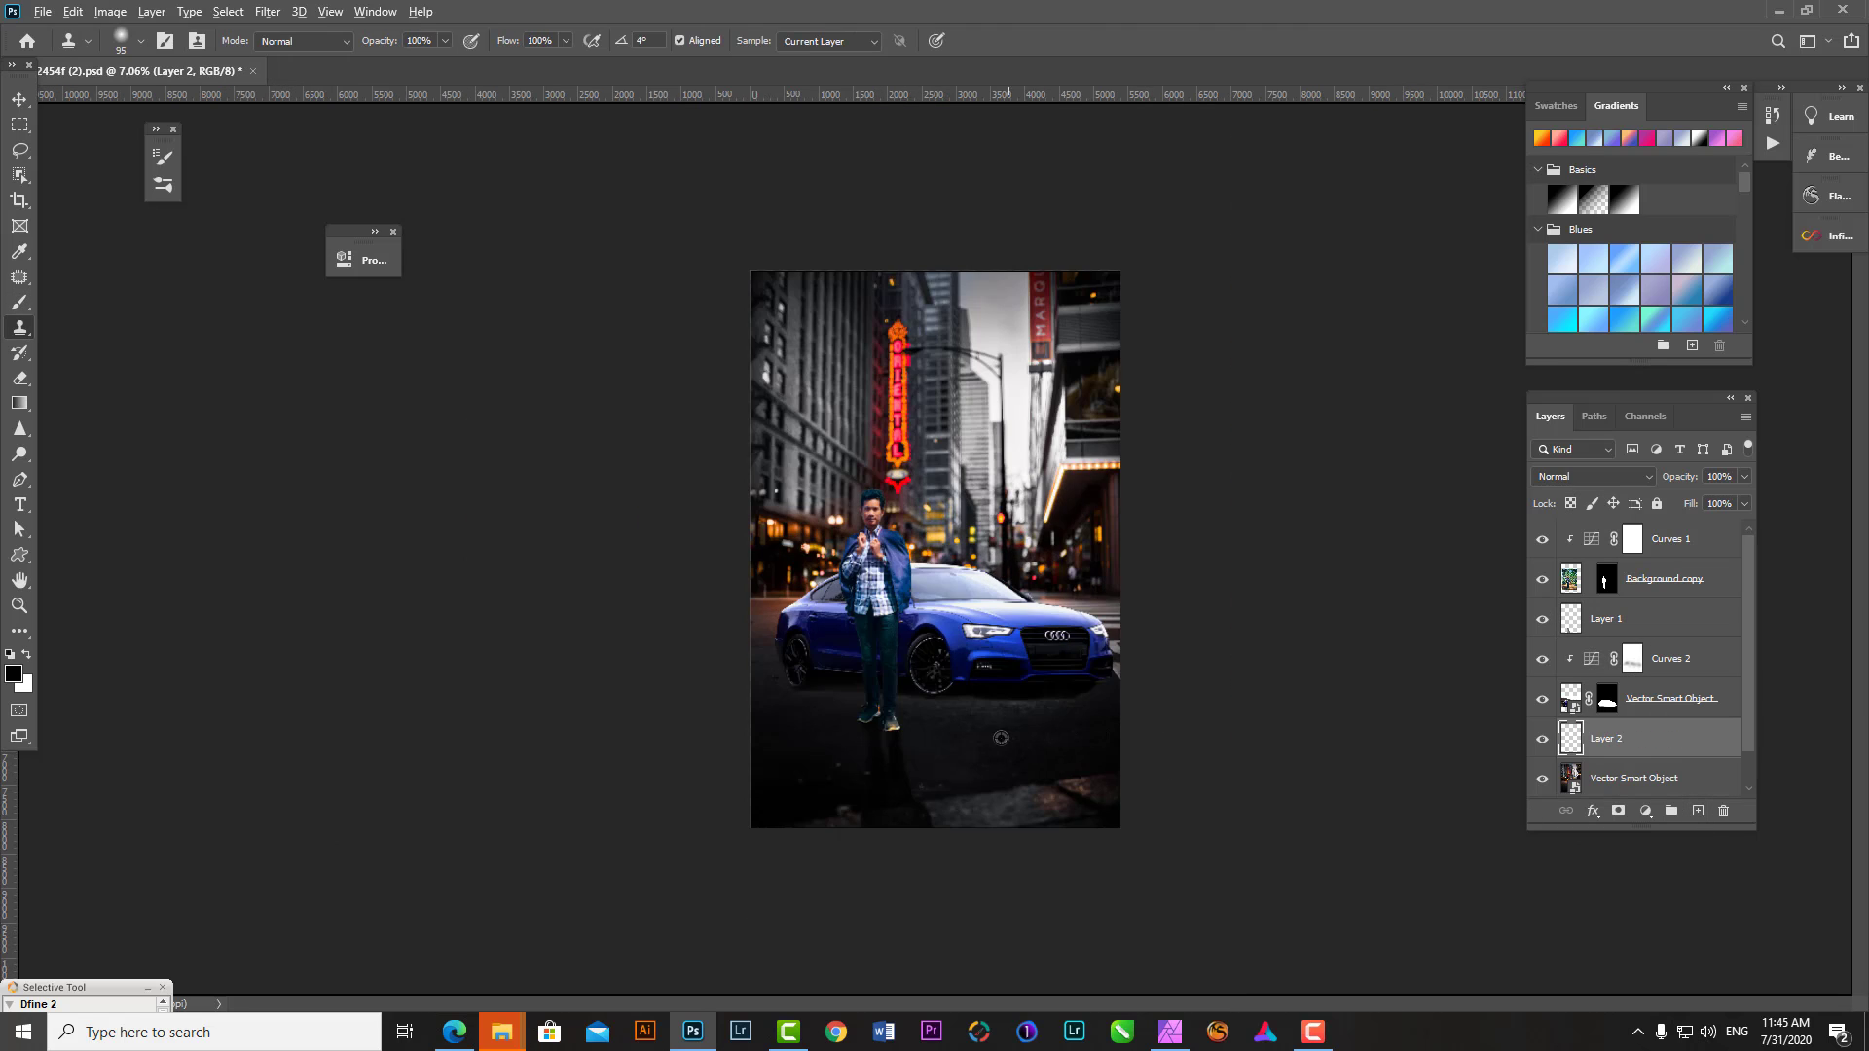
scroll(935, 552, up, 1)
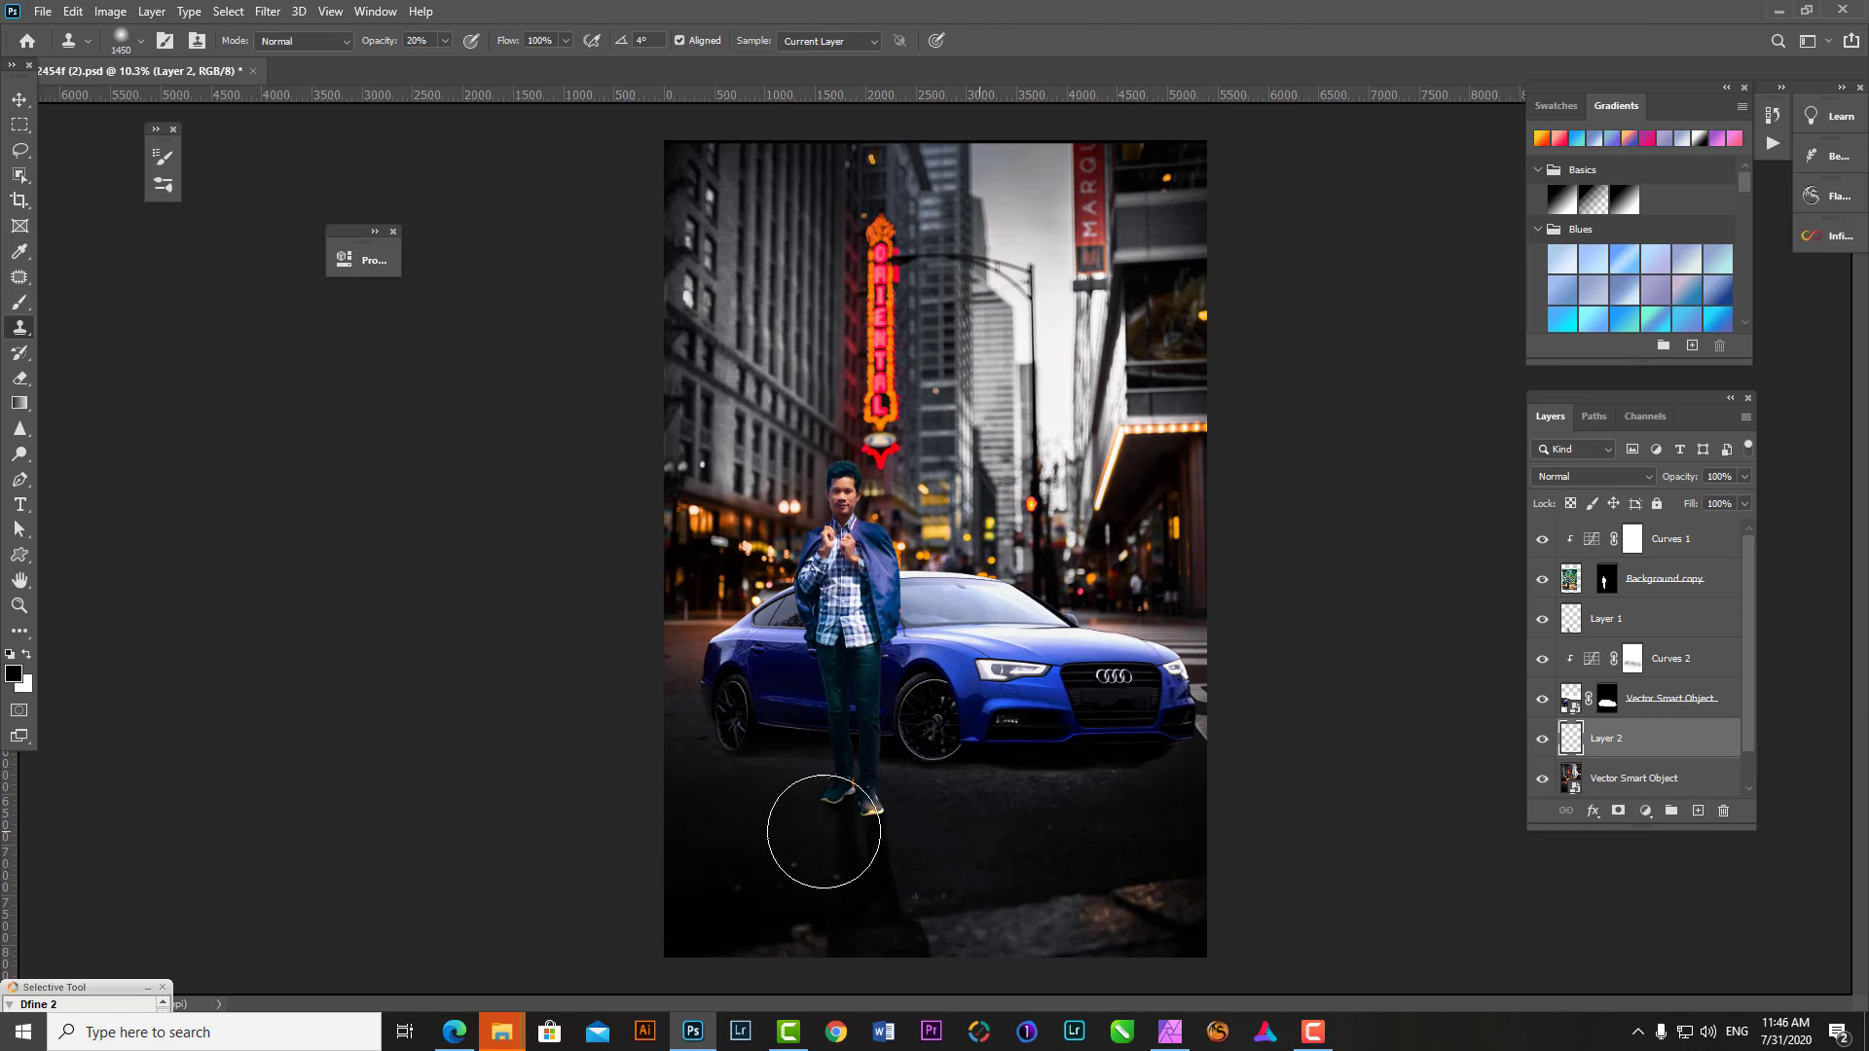
key(c)
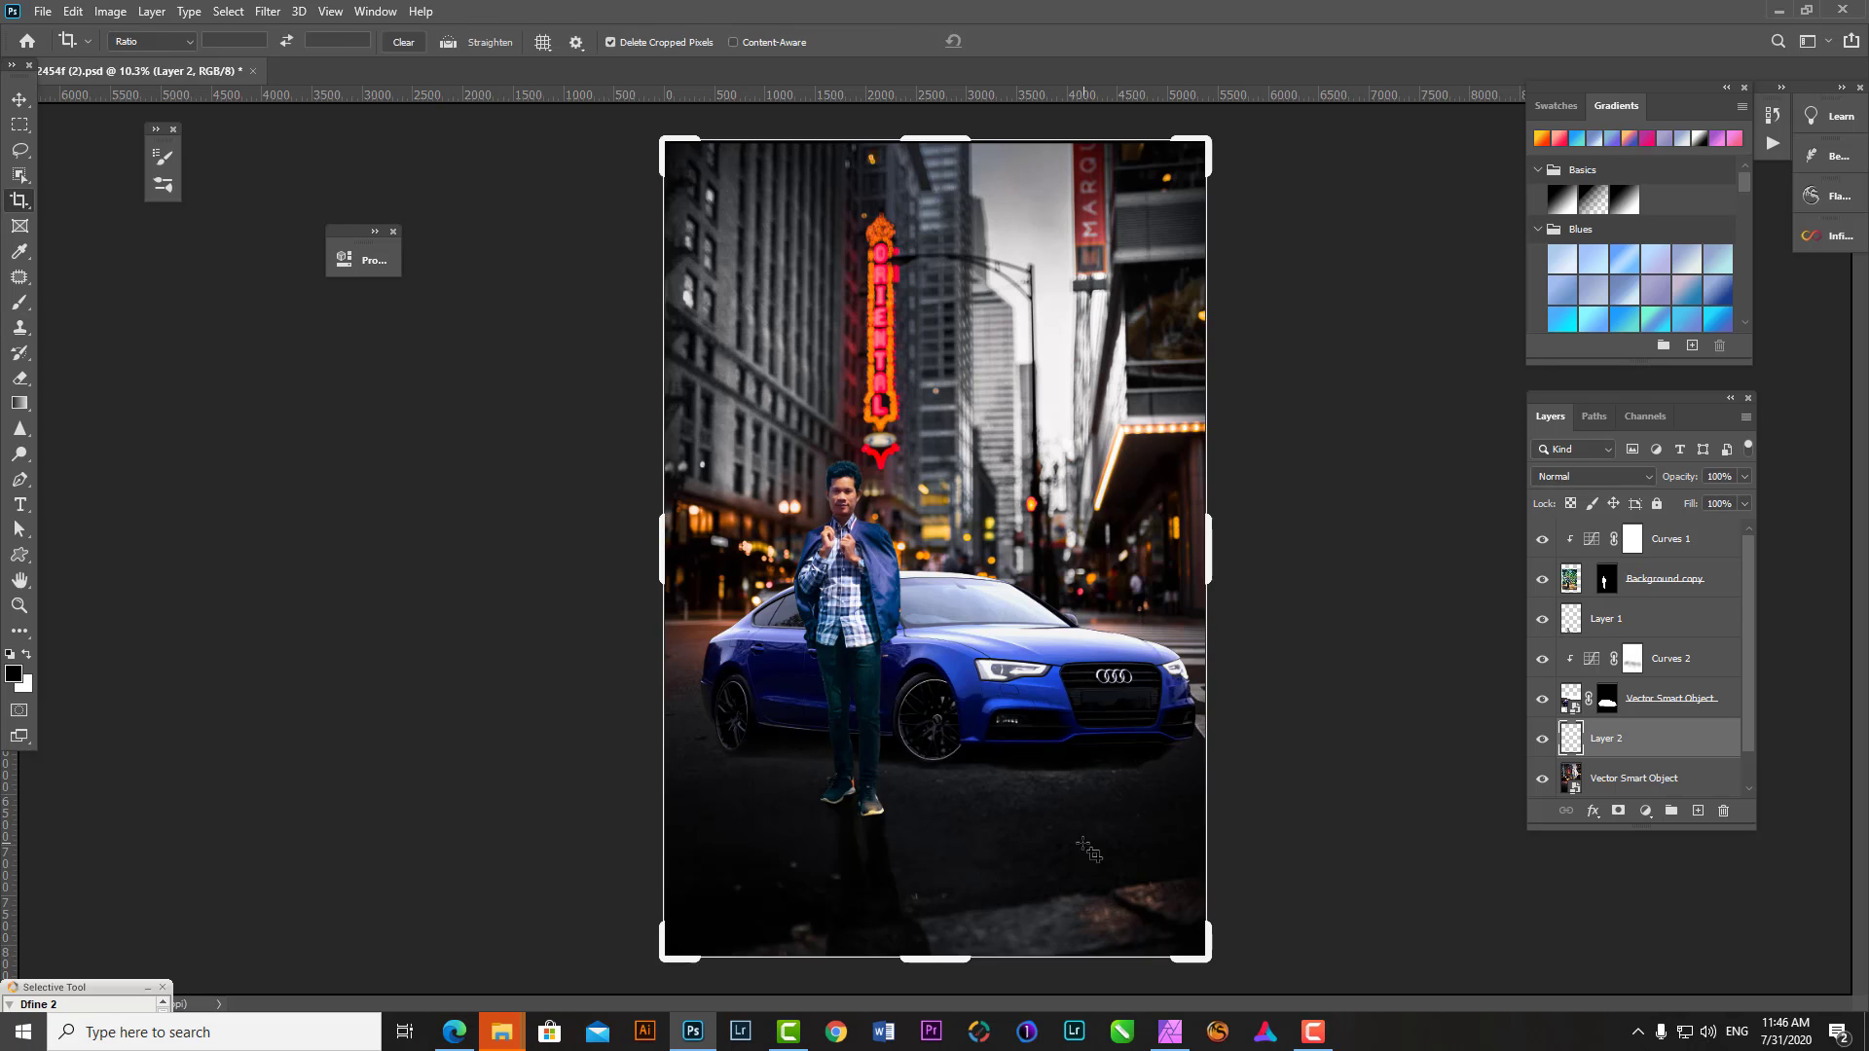
key(b)
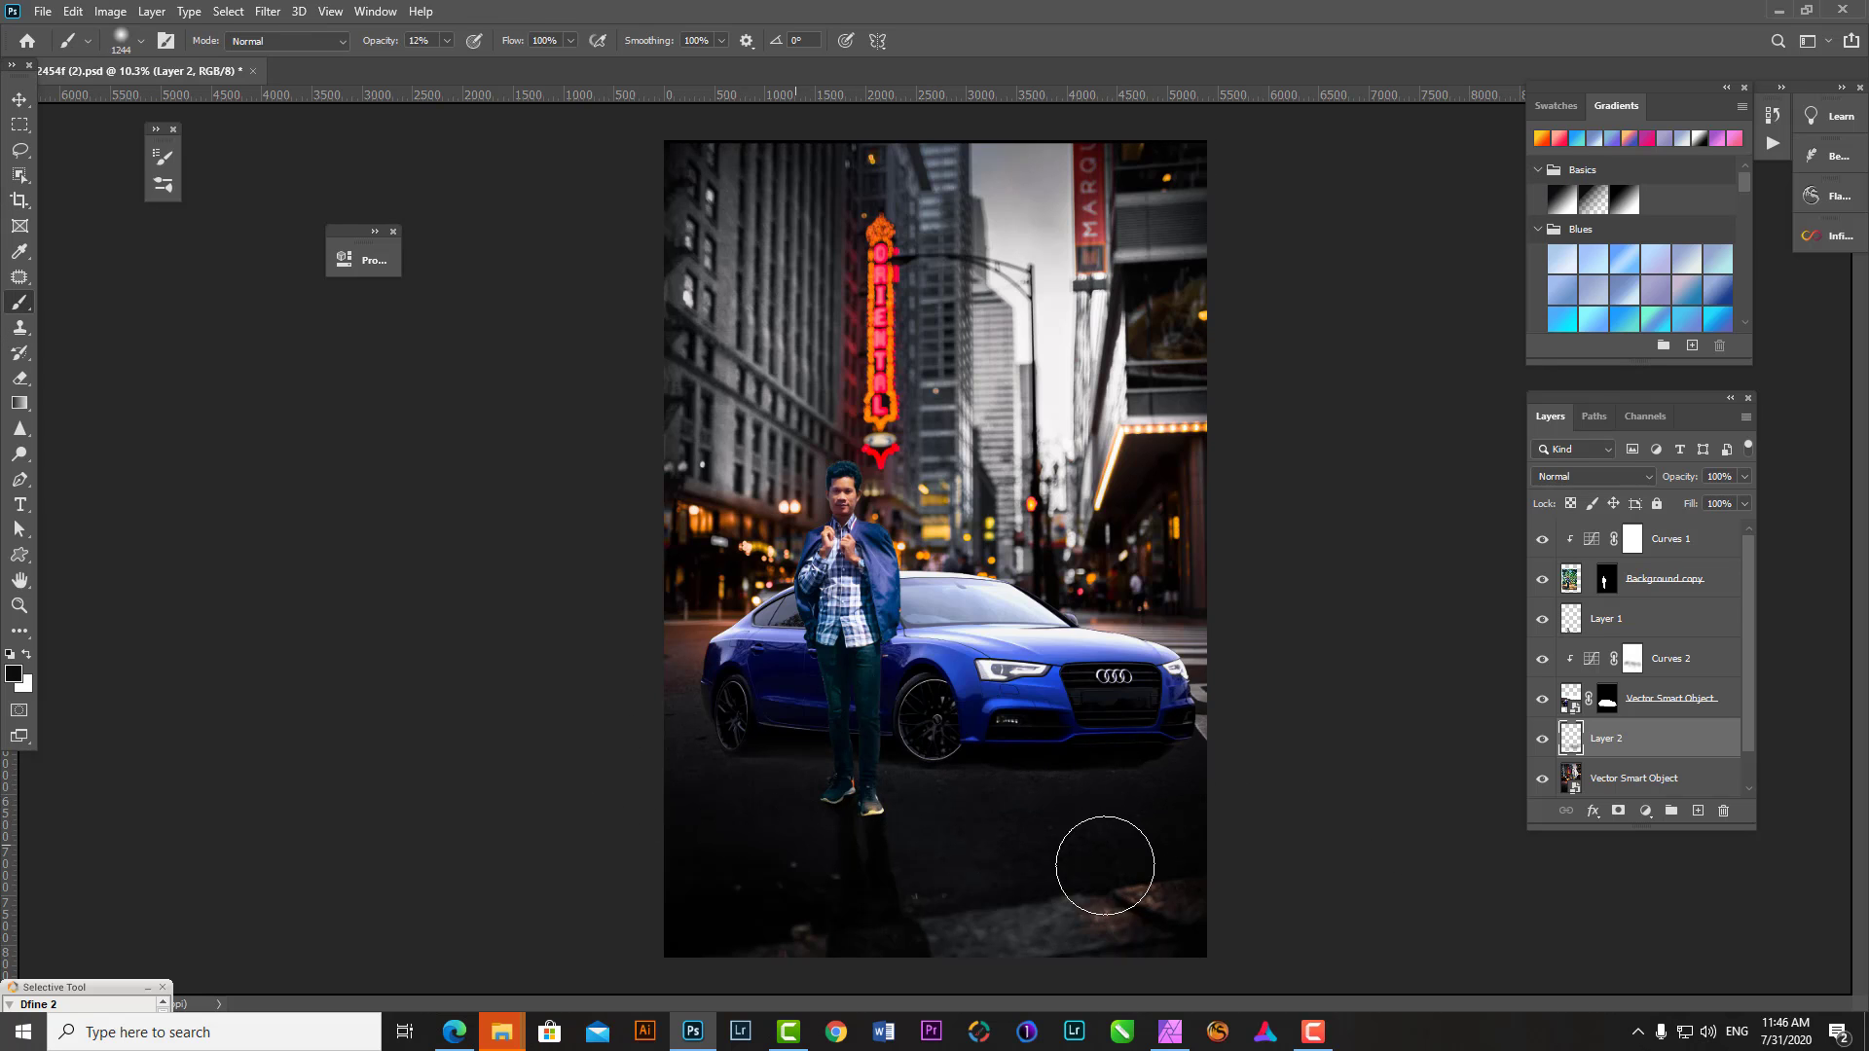
- Set Layer 2 to Multiply blend mode at about 85% opacity
click(1592, 476)
click(1550, 560)
click(1744, 476)
drag(1747, 500, 1729, 507)
scroll(1077, 759, down, 5)
scroll(1031, 790, up, 4)
scroll(1029, 789, up, 1)
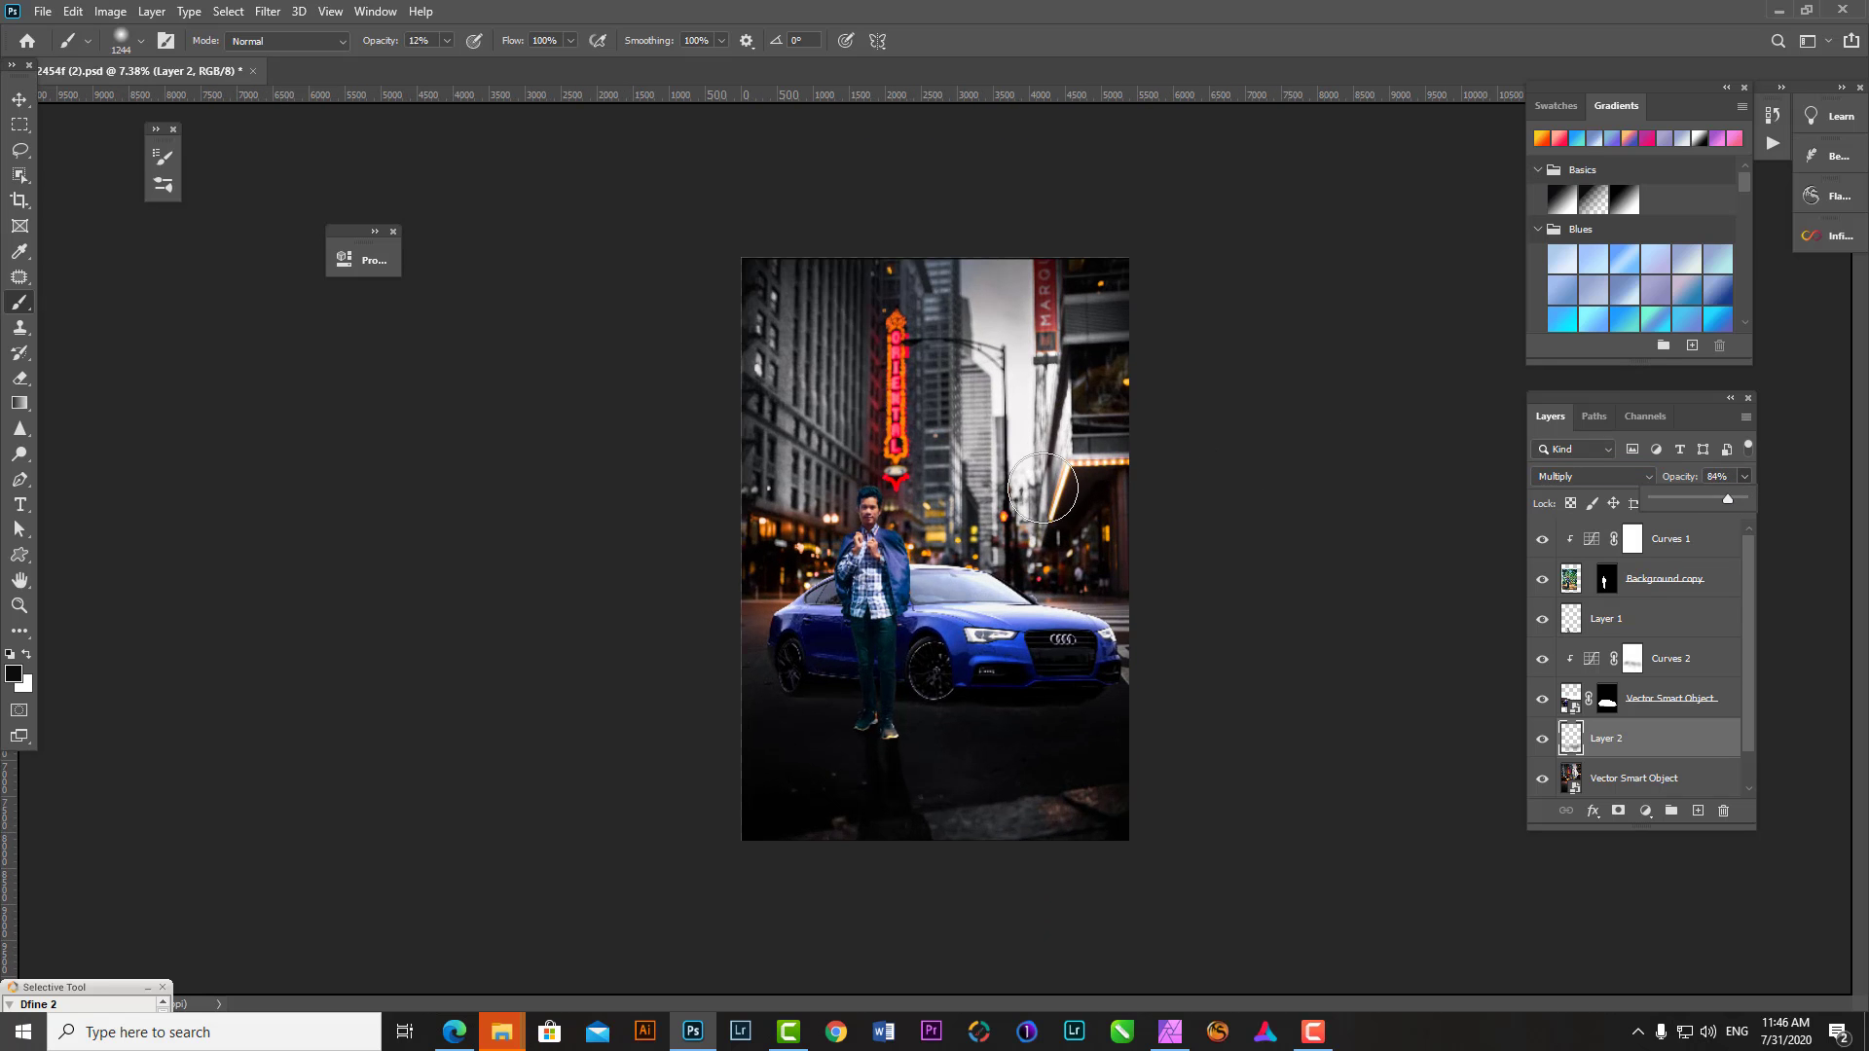
scroll(1029, 790, up, 1)
- Scale the car and its curves layer up slightly toward the lower left
key(alt+bracketright)
key(shift+alt+bracketright)
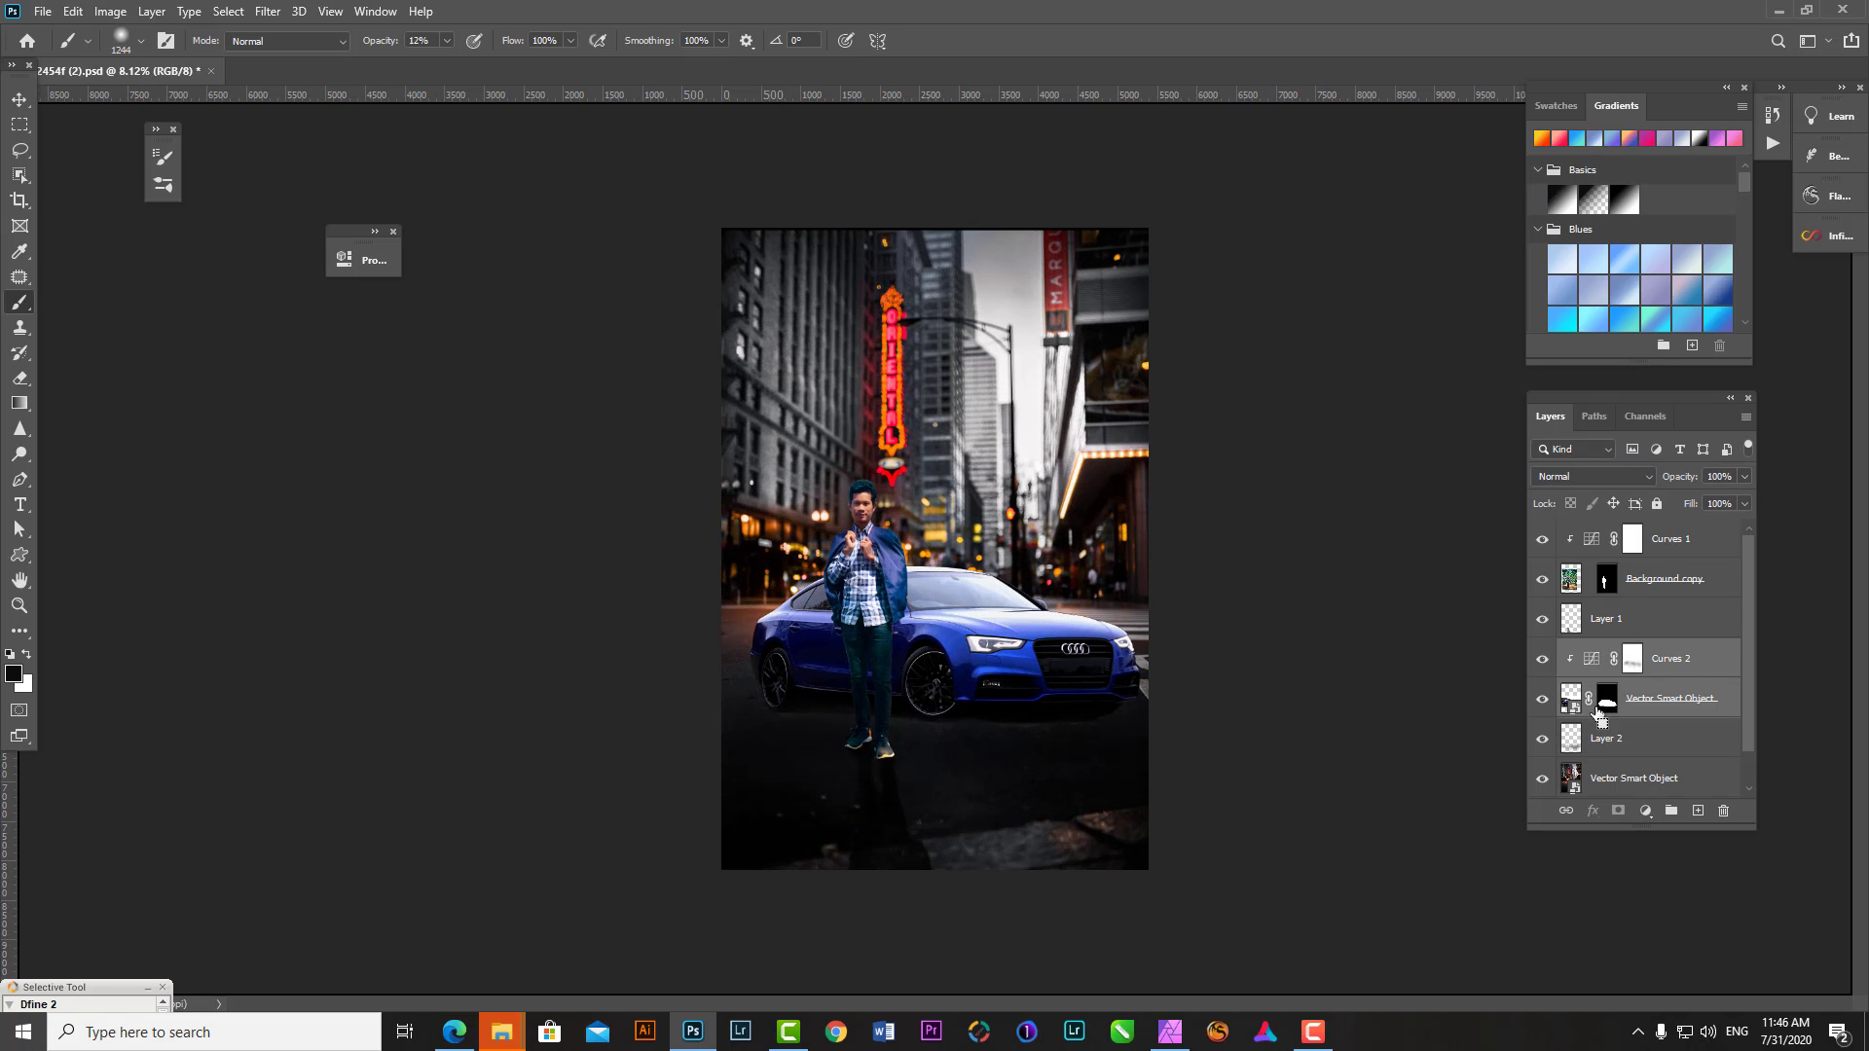
key(ctrl+t)
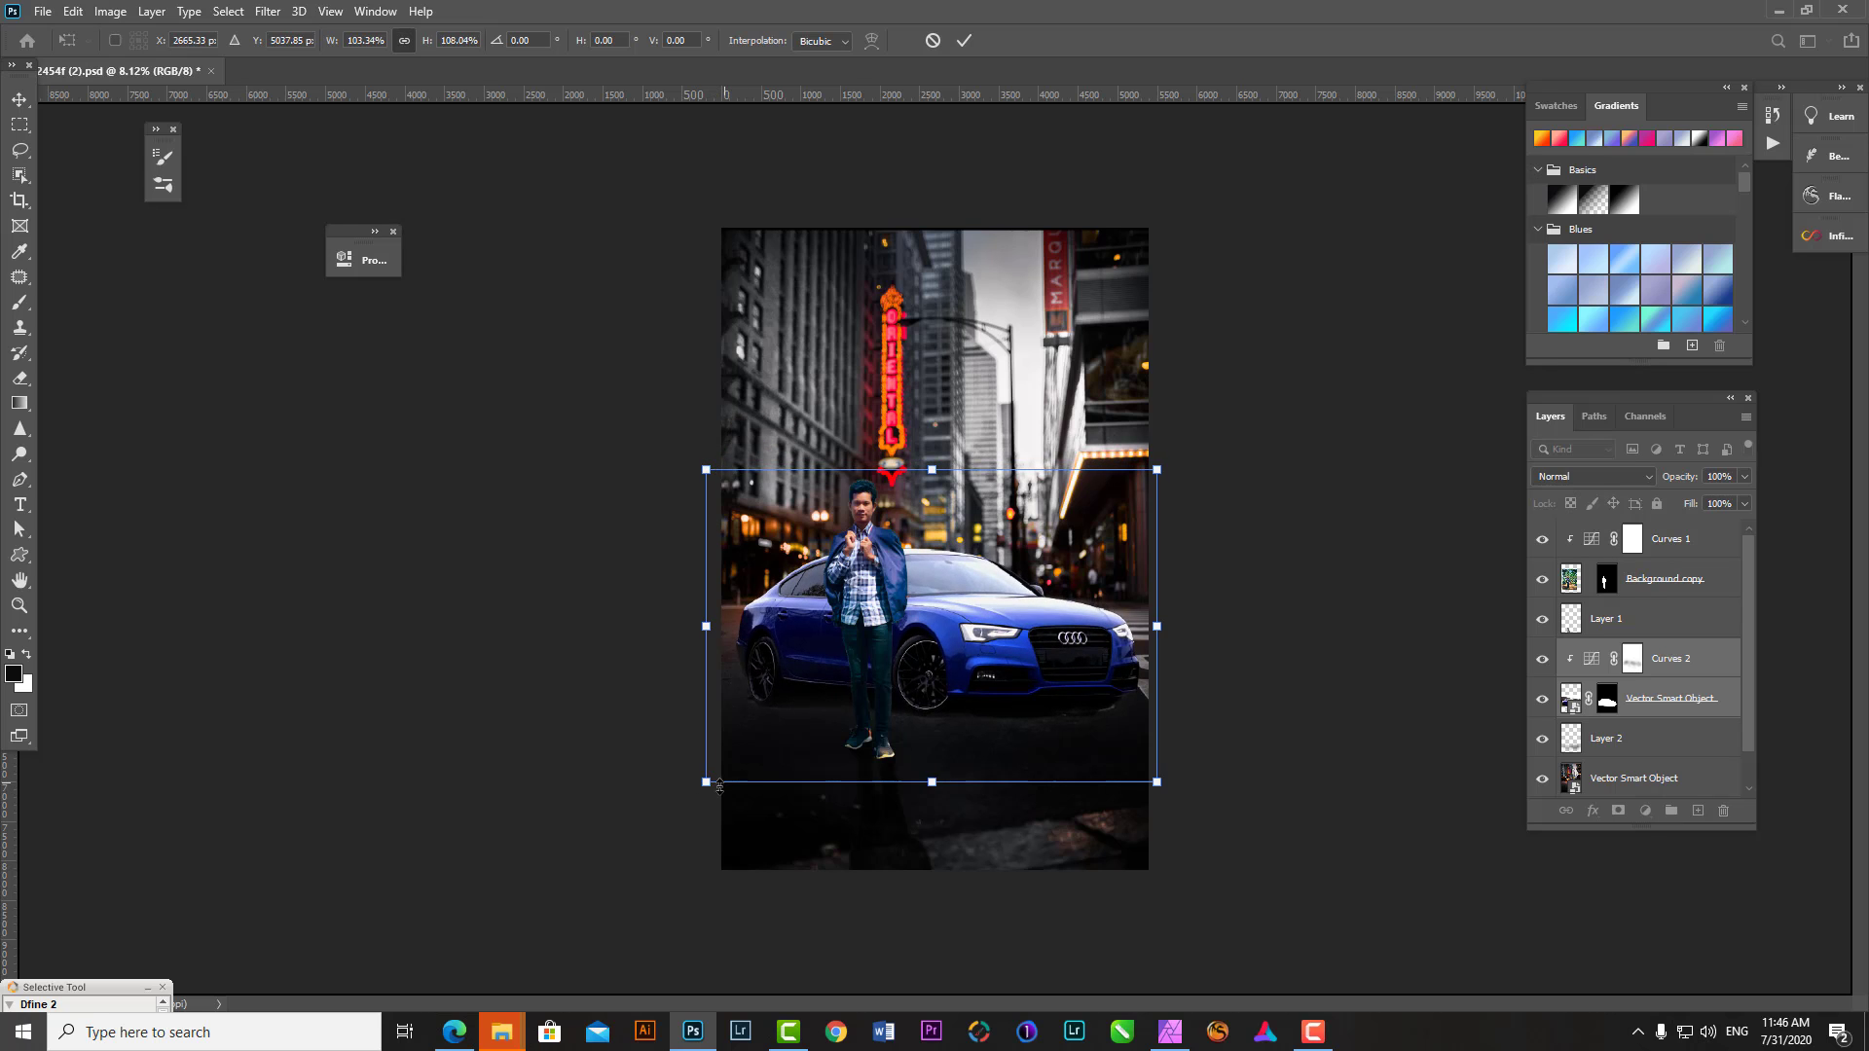
drag(719, 785, 692, 805)
key(Return)
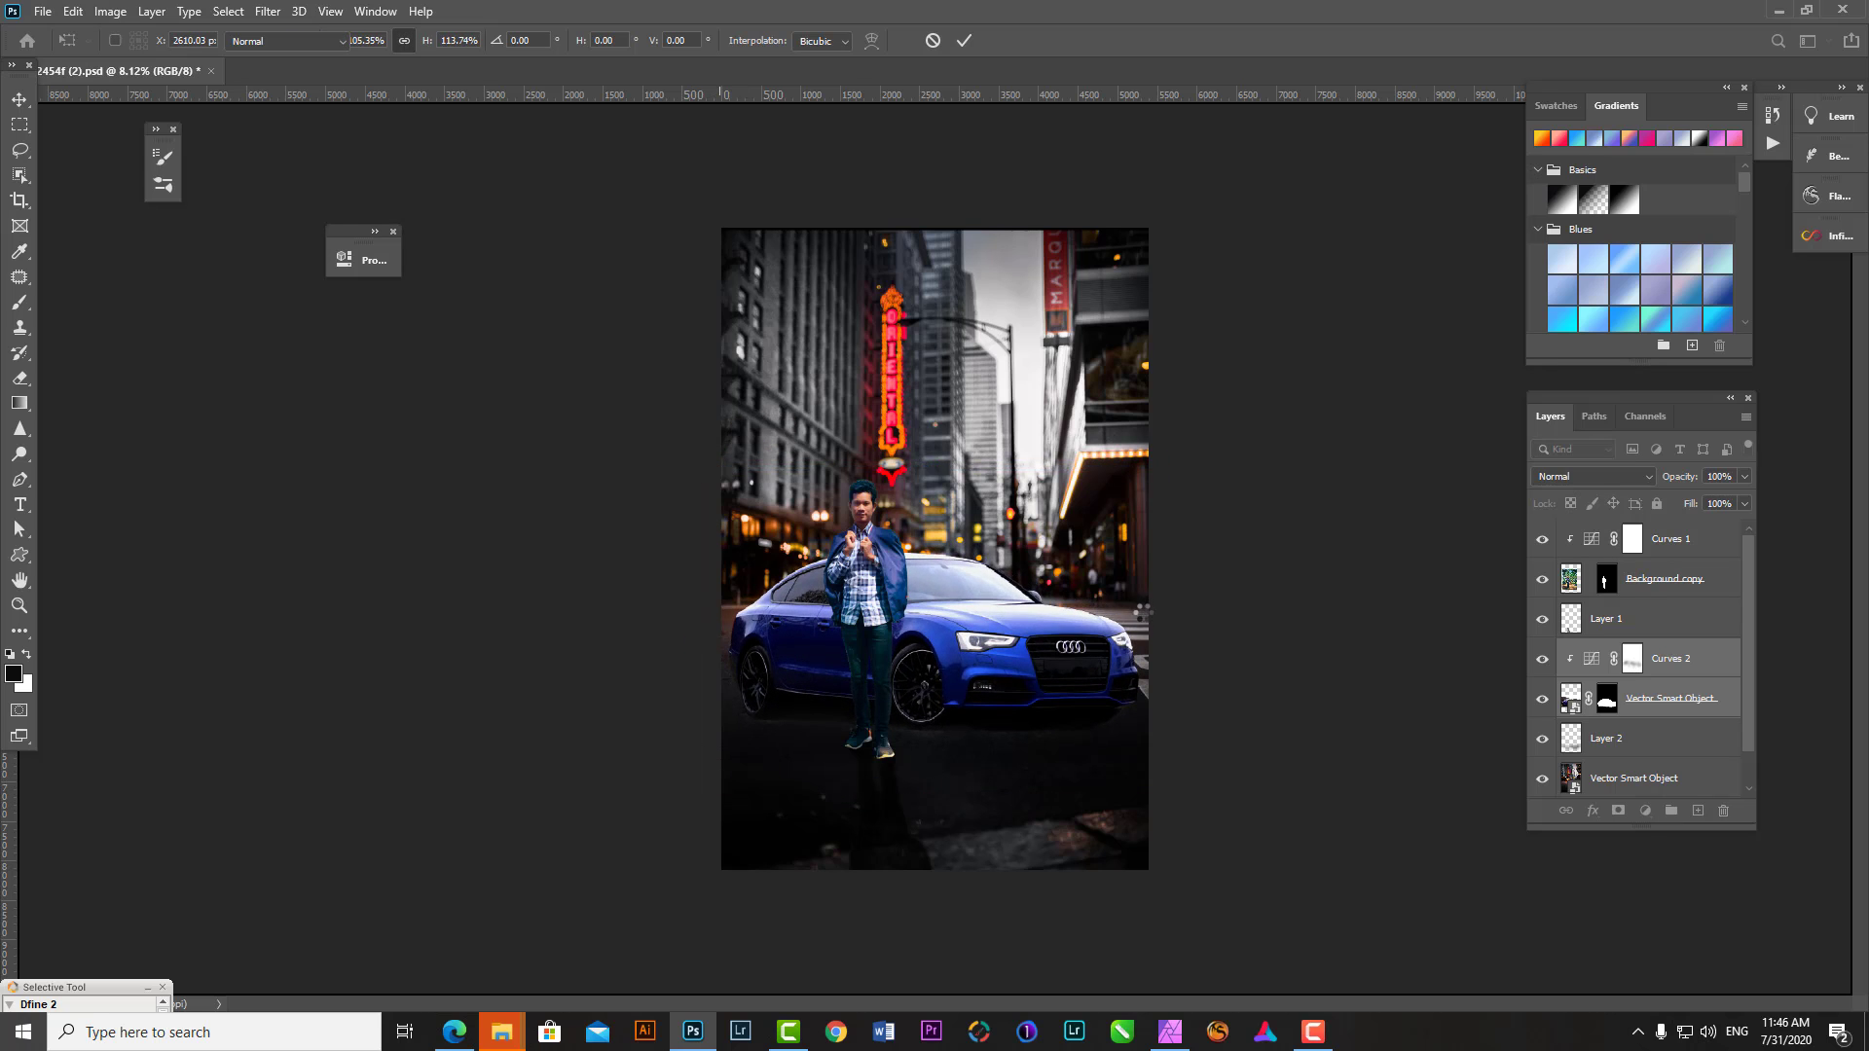
- Move the street background layer down with the Move tool
key(b)
scroll(692, 750, up, 1)
scroll(616, 545, down, 1)
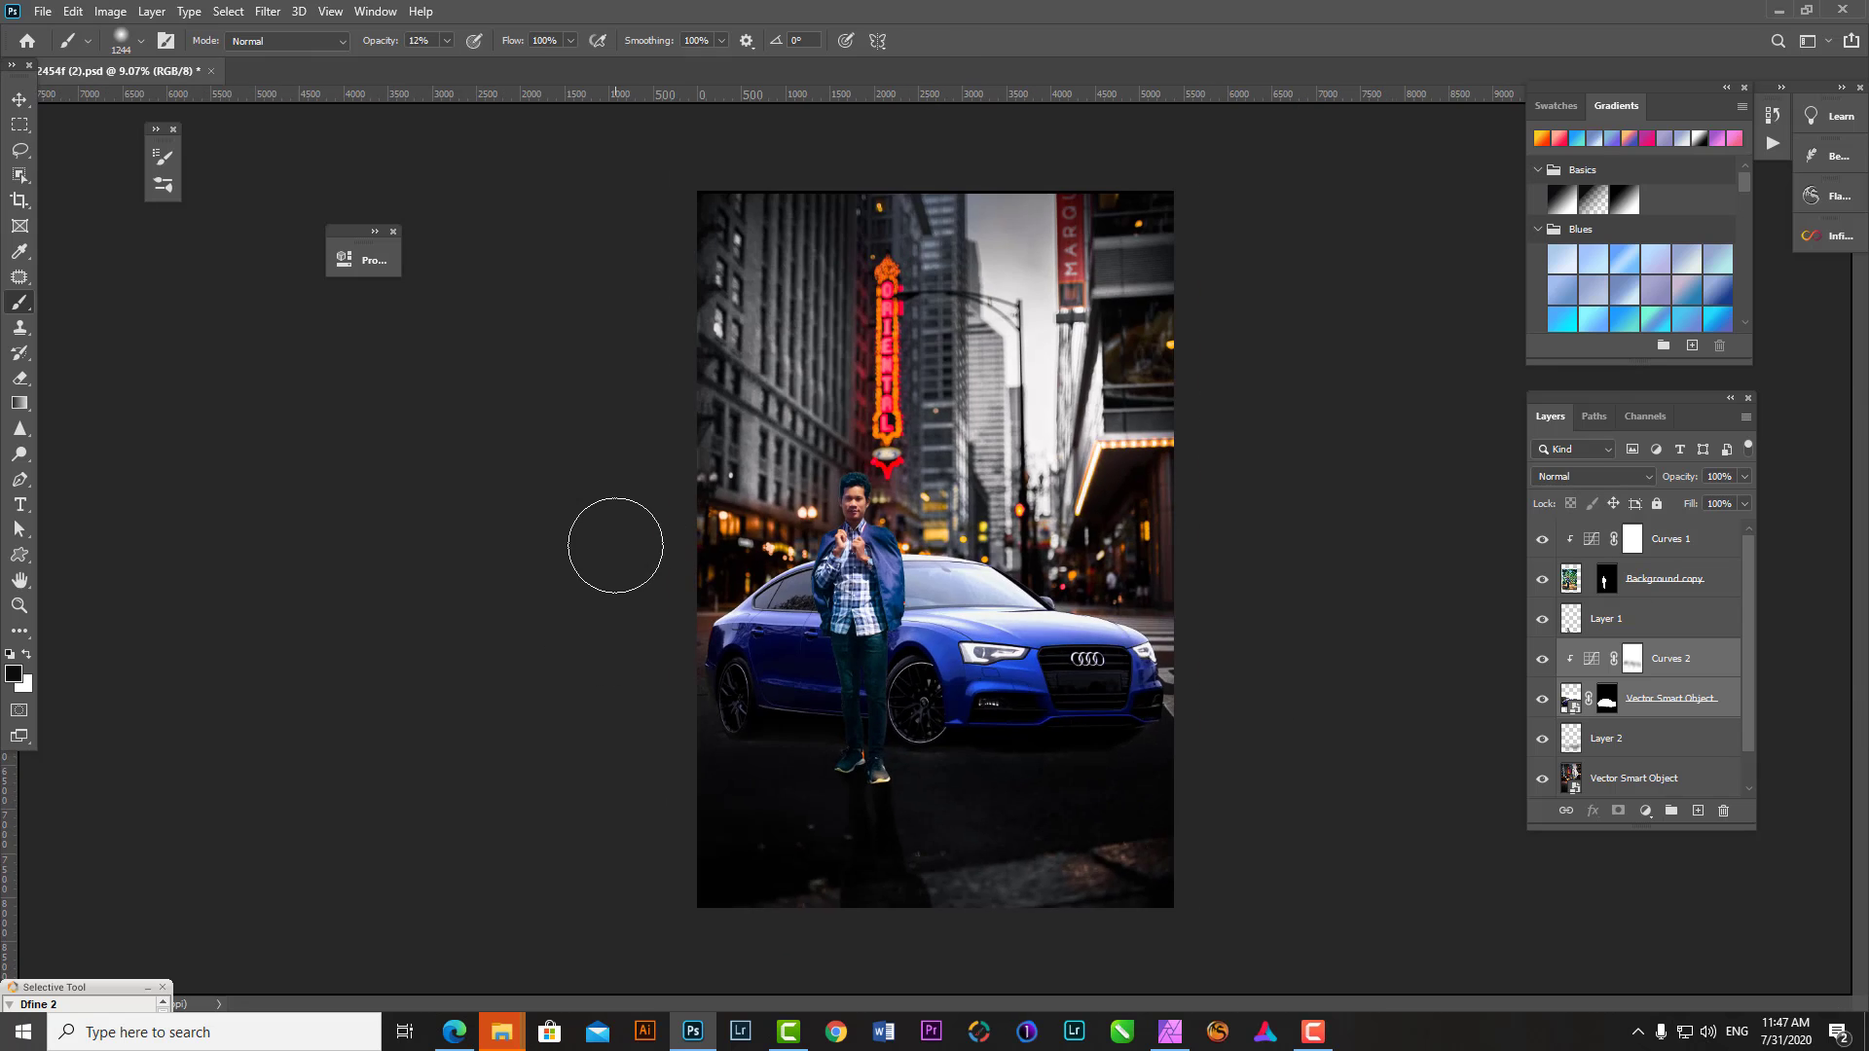
key(v)
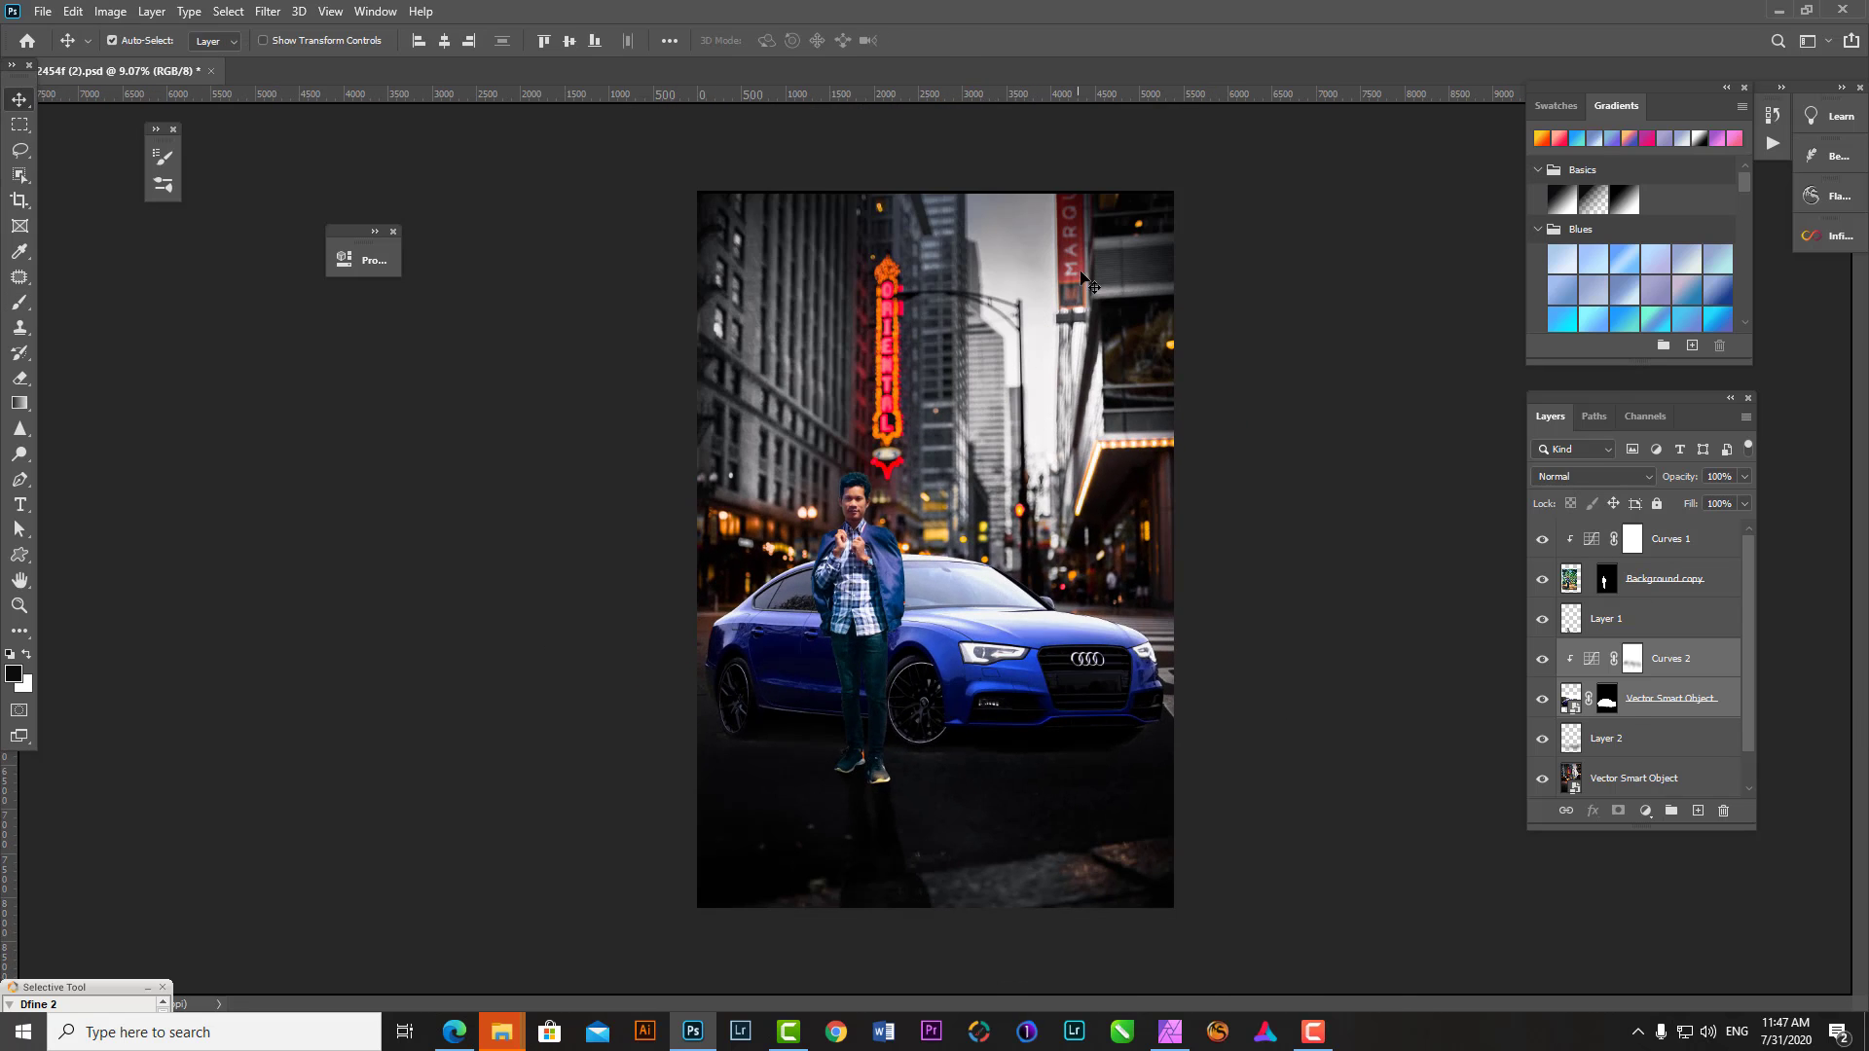
drag(1087, 291, 1088, 314)
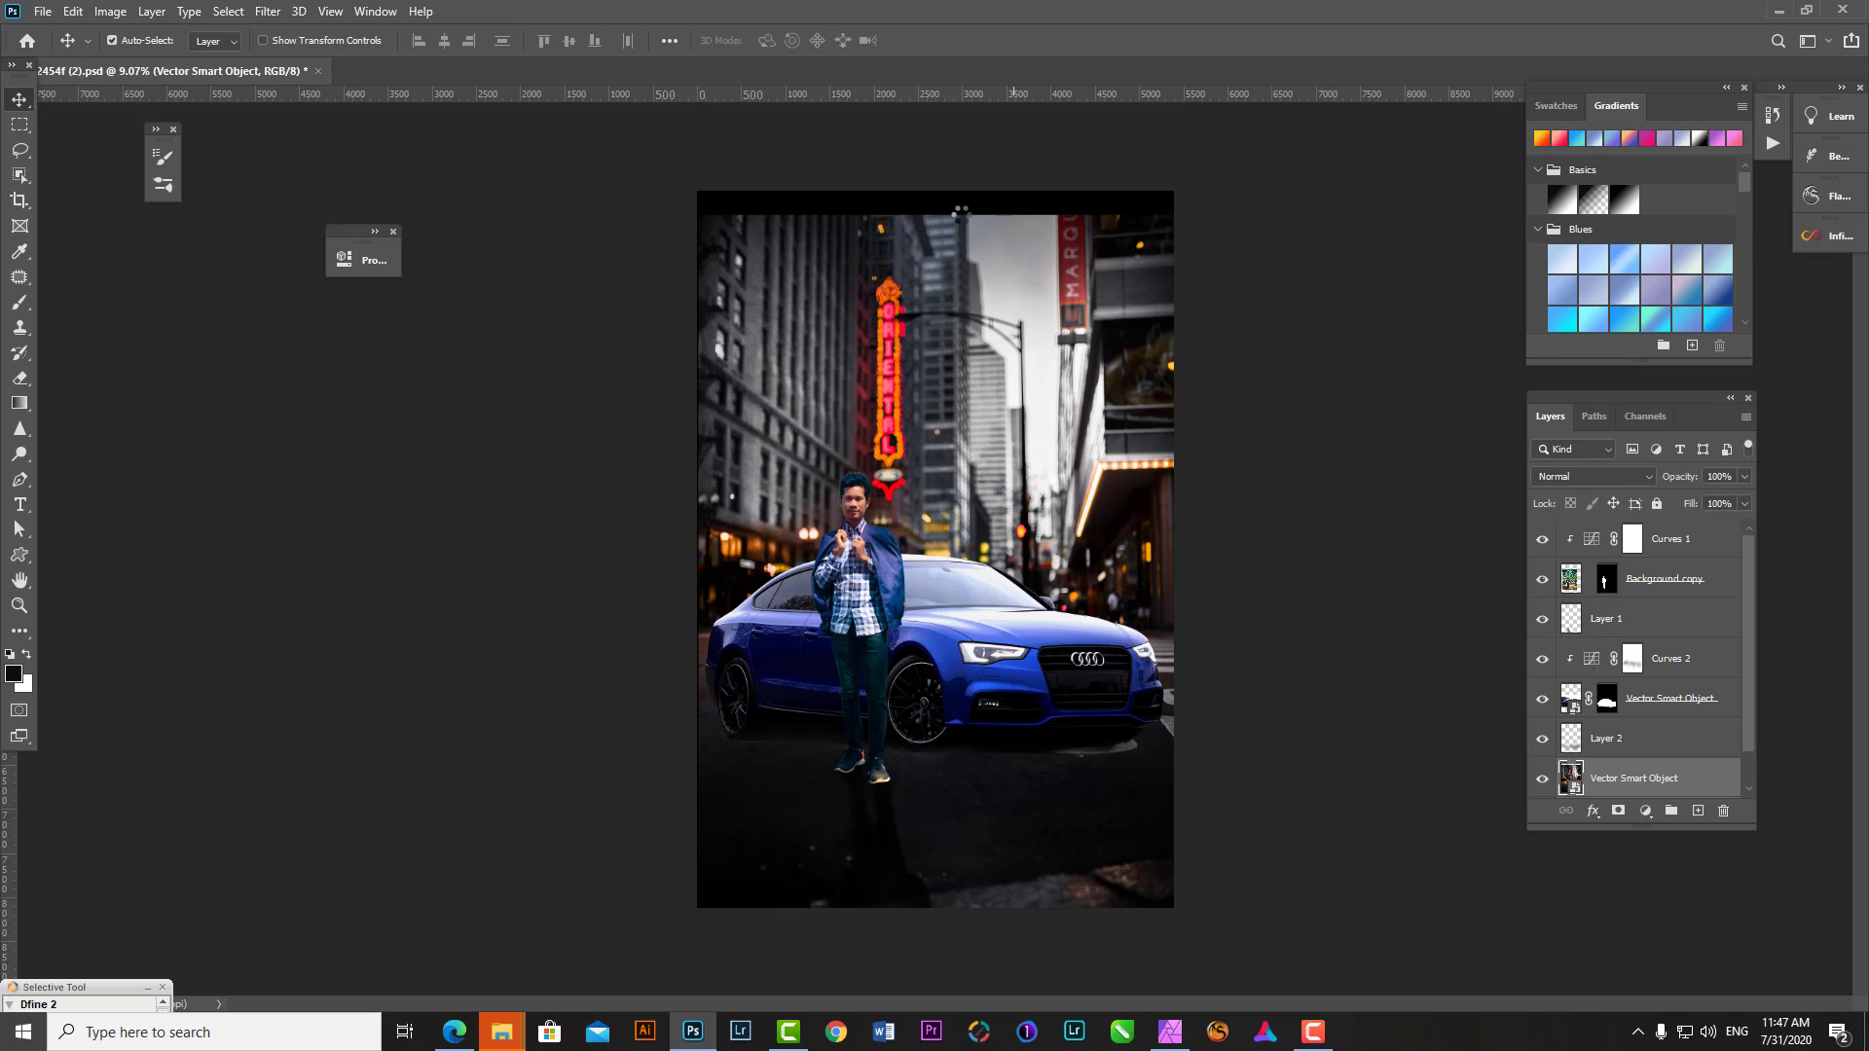
- Transform the city-street background, dragging its top edge up to cover the black gap
click(956, 225)
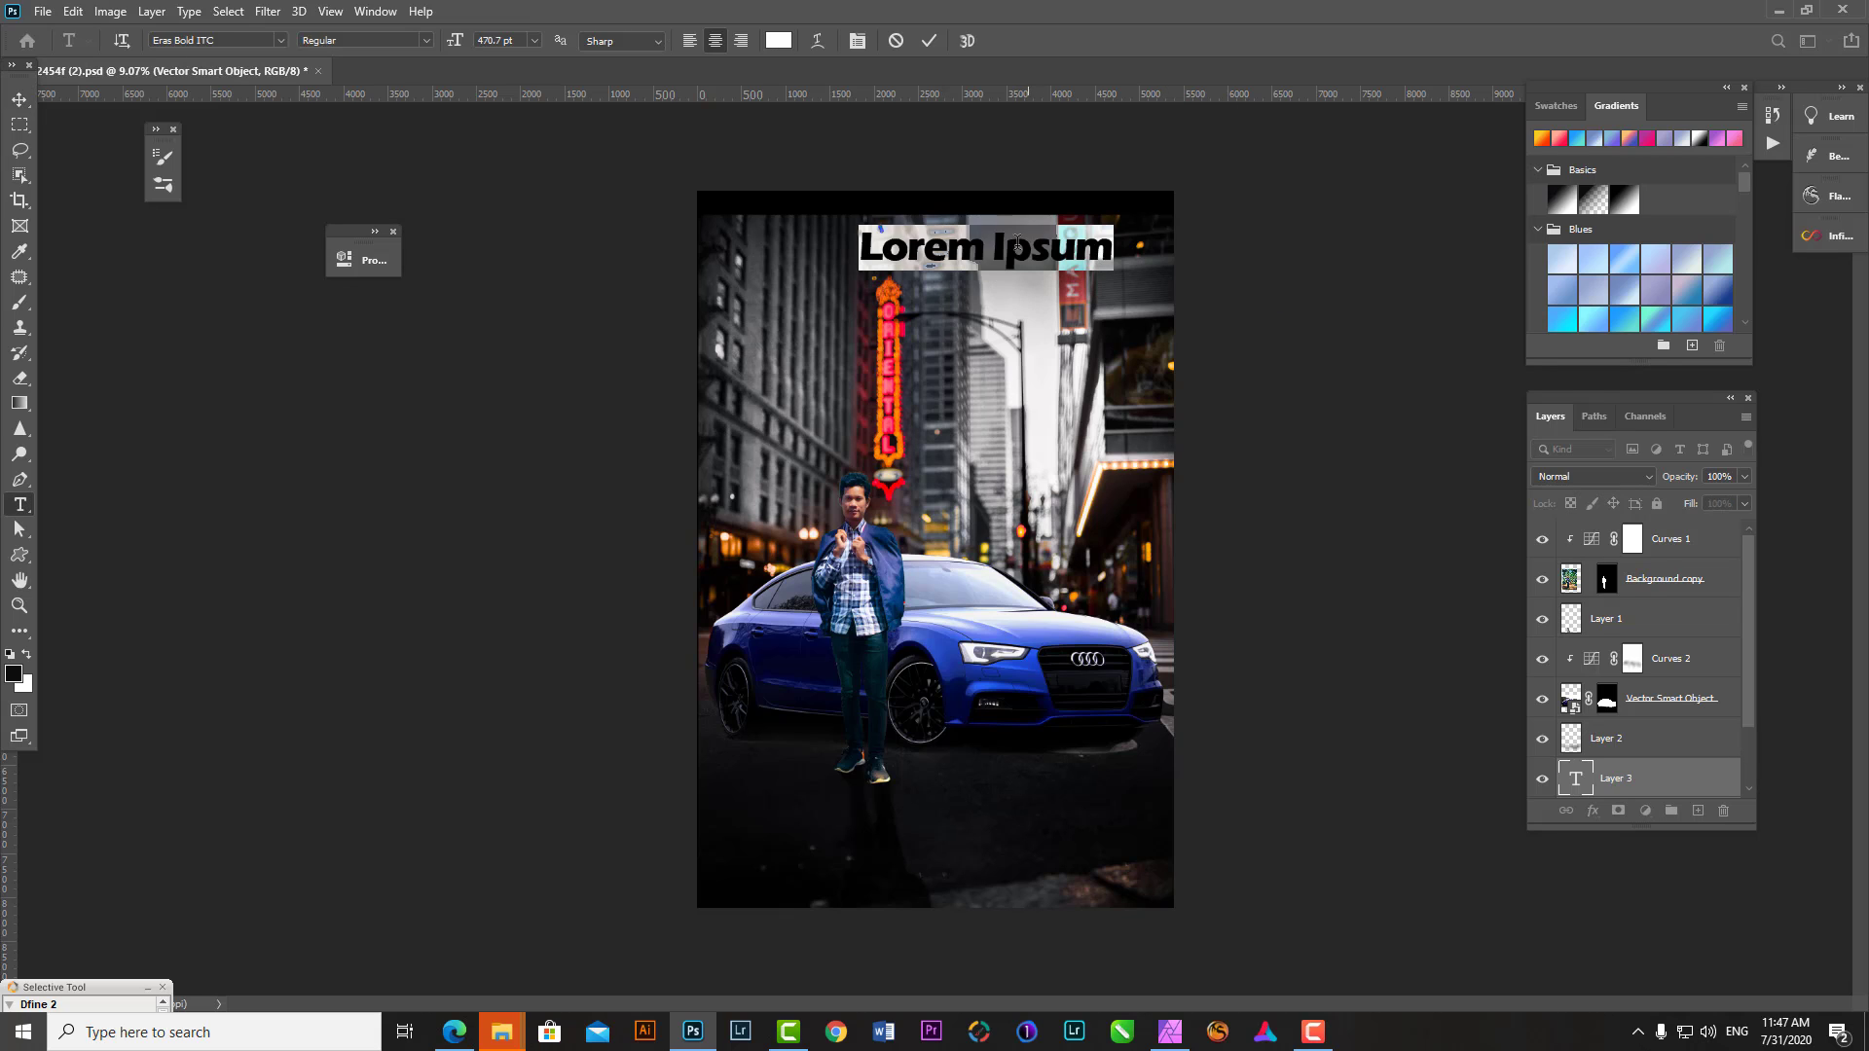
key(Escape)
key(ctrl+t)
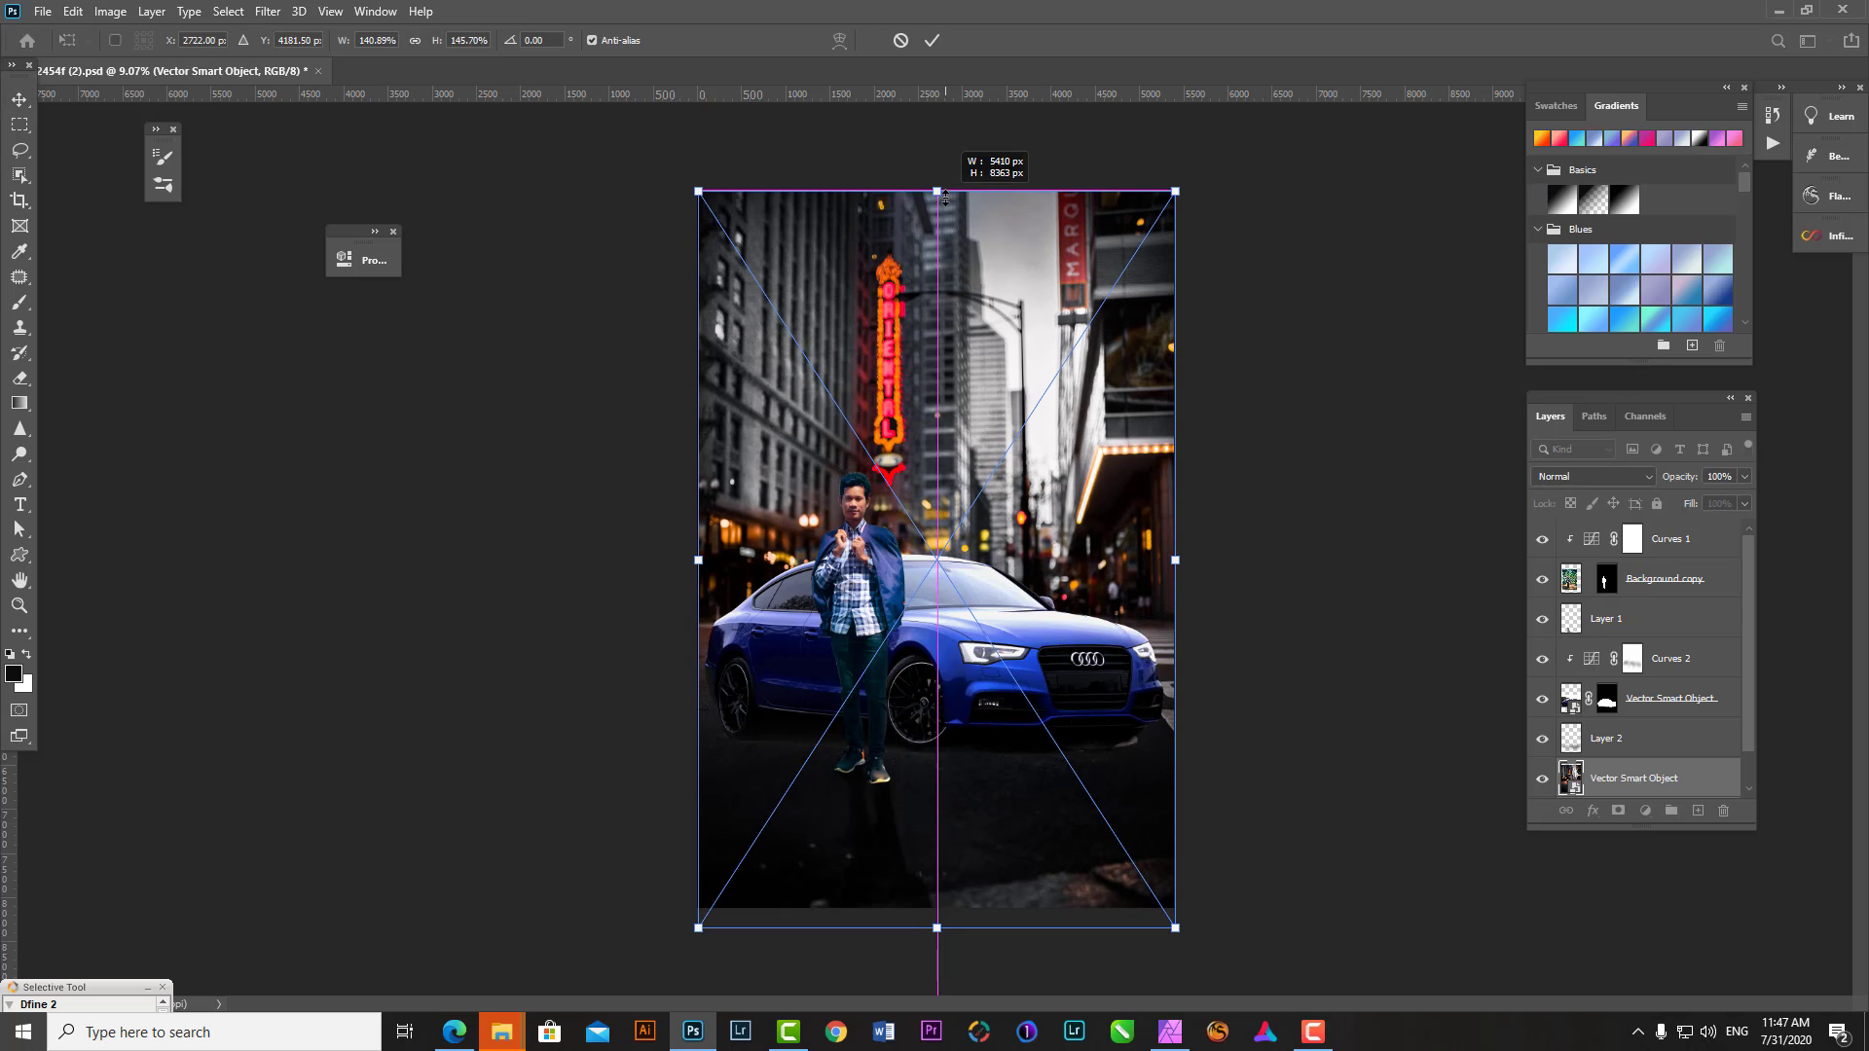
drag(936, 212, 936, 192)
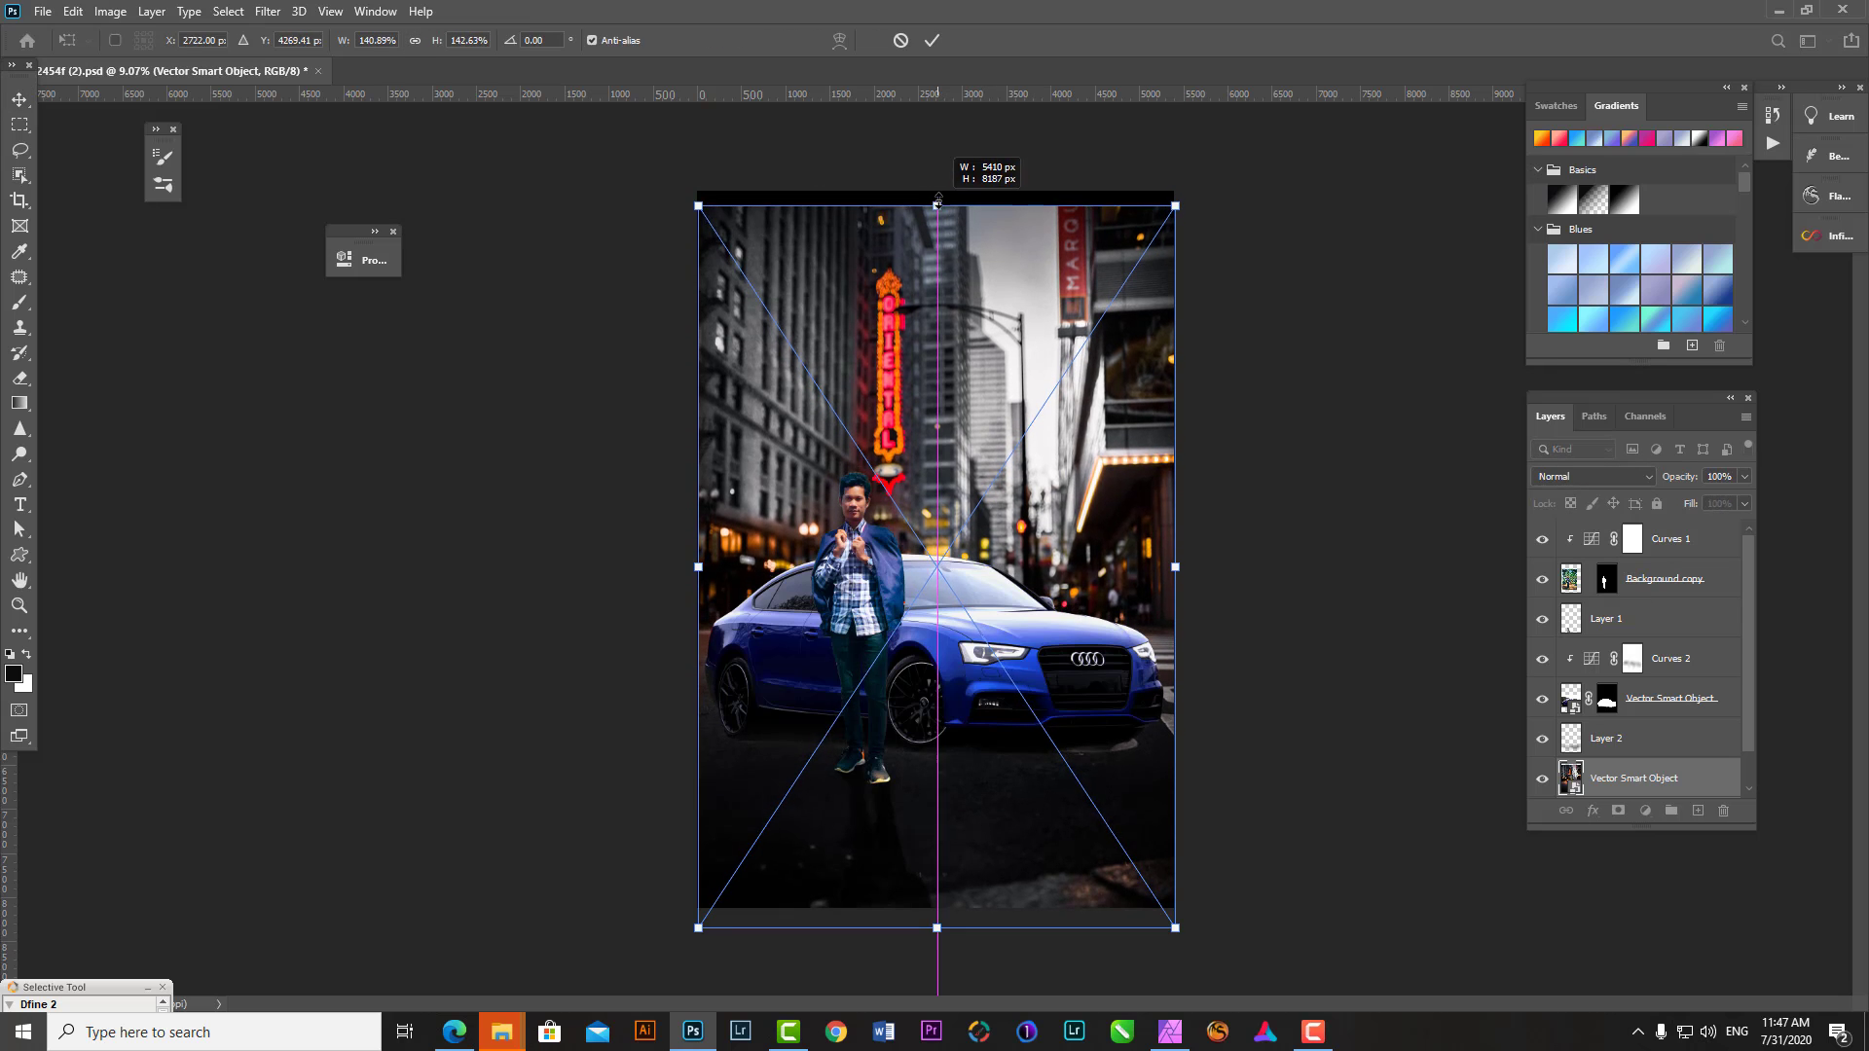
key(Return)
scroll(1003, 874, down, 1)
scroll(1003, 681, up, 2)
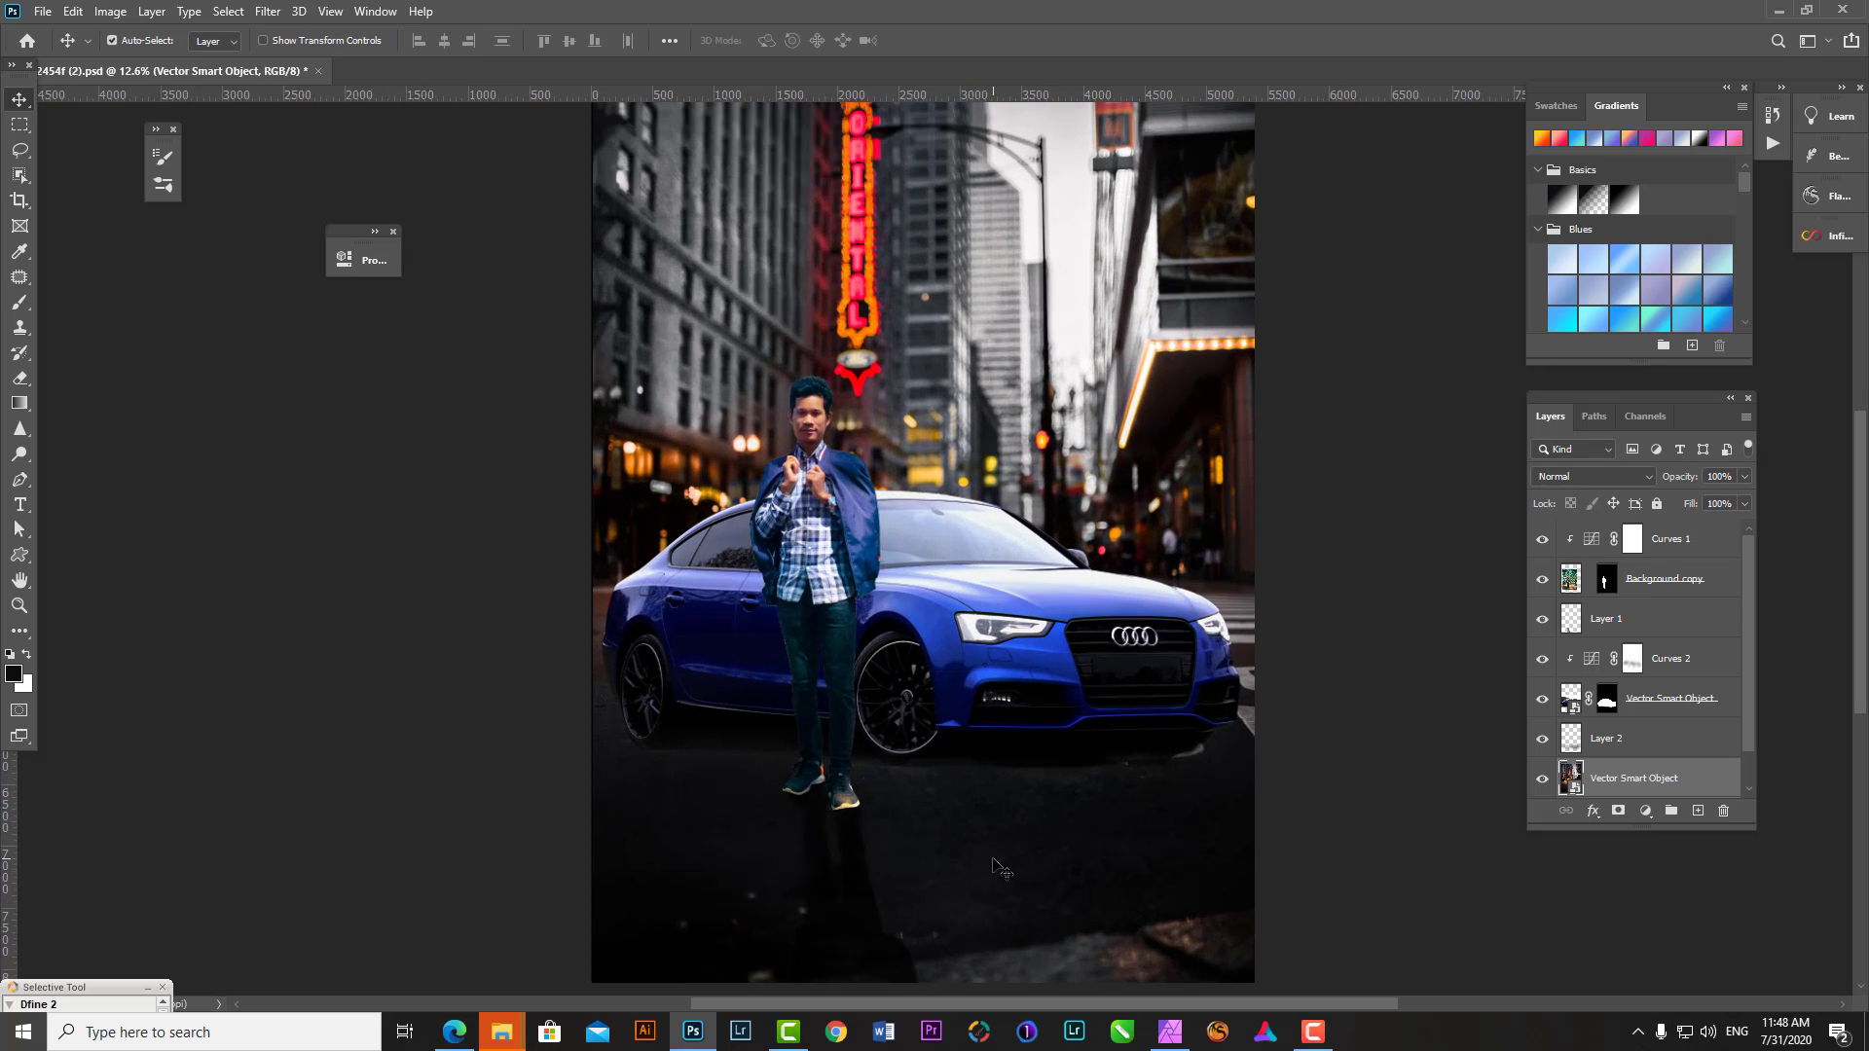
scroll(1003, 498, up, 1)
scroll(1003, 498, down, 1)
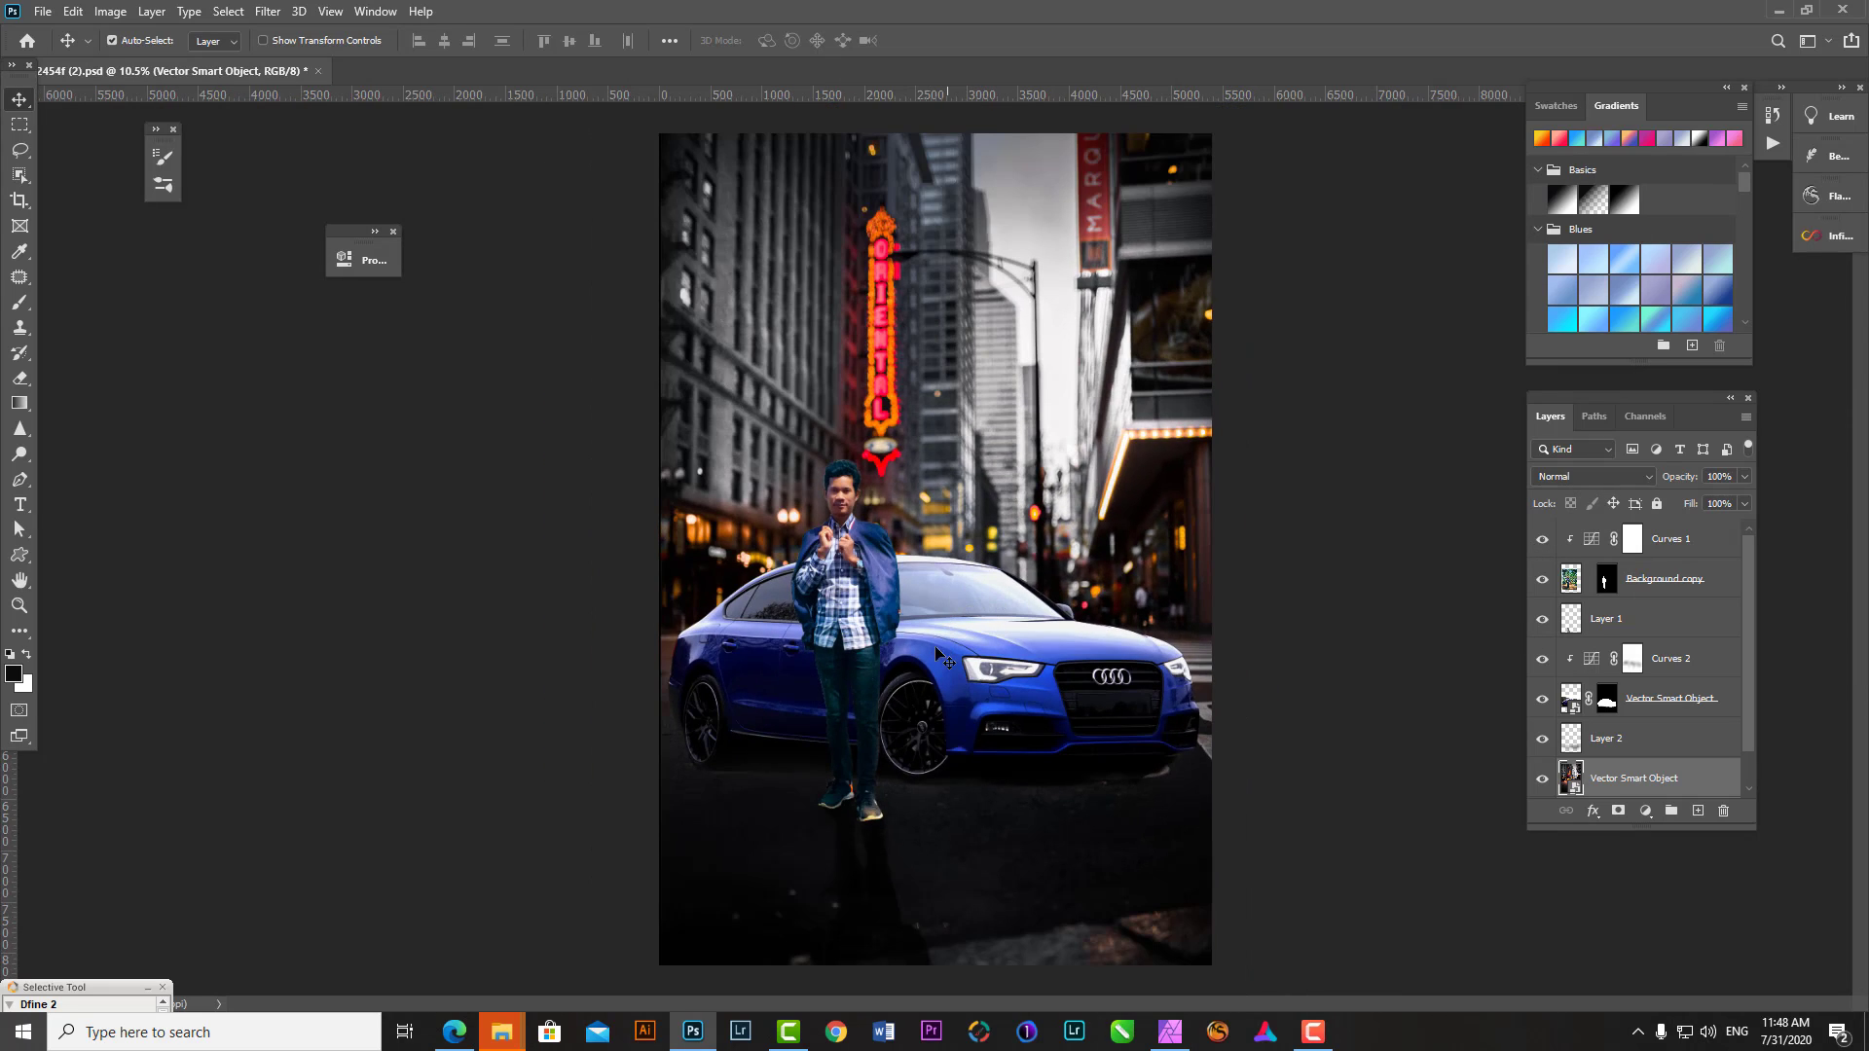
scroll(1051, 581, up, 1)
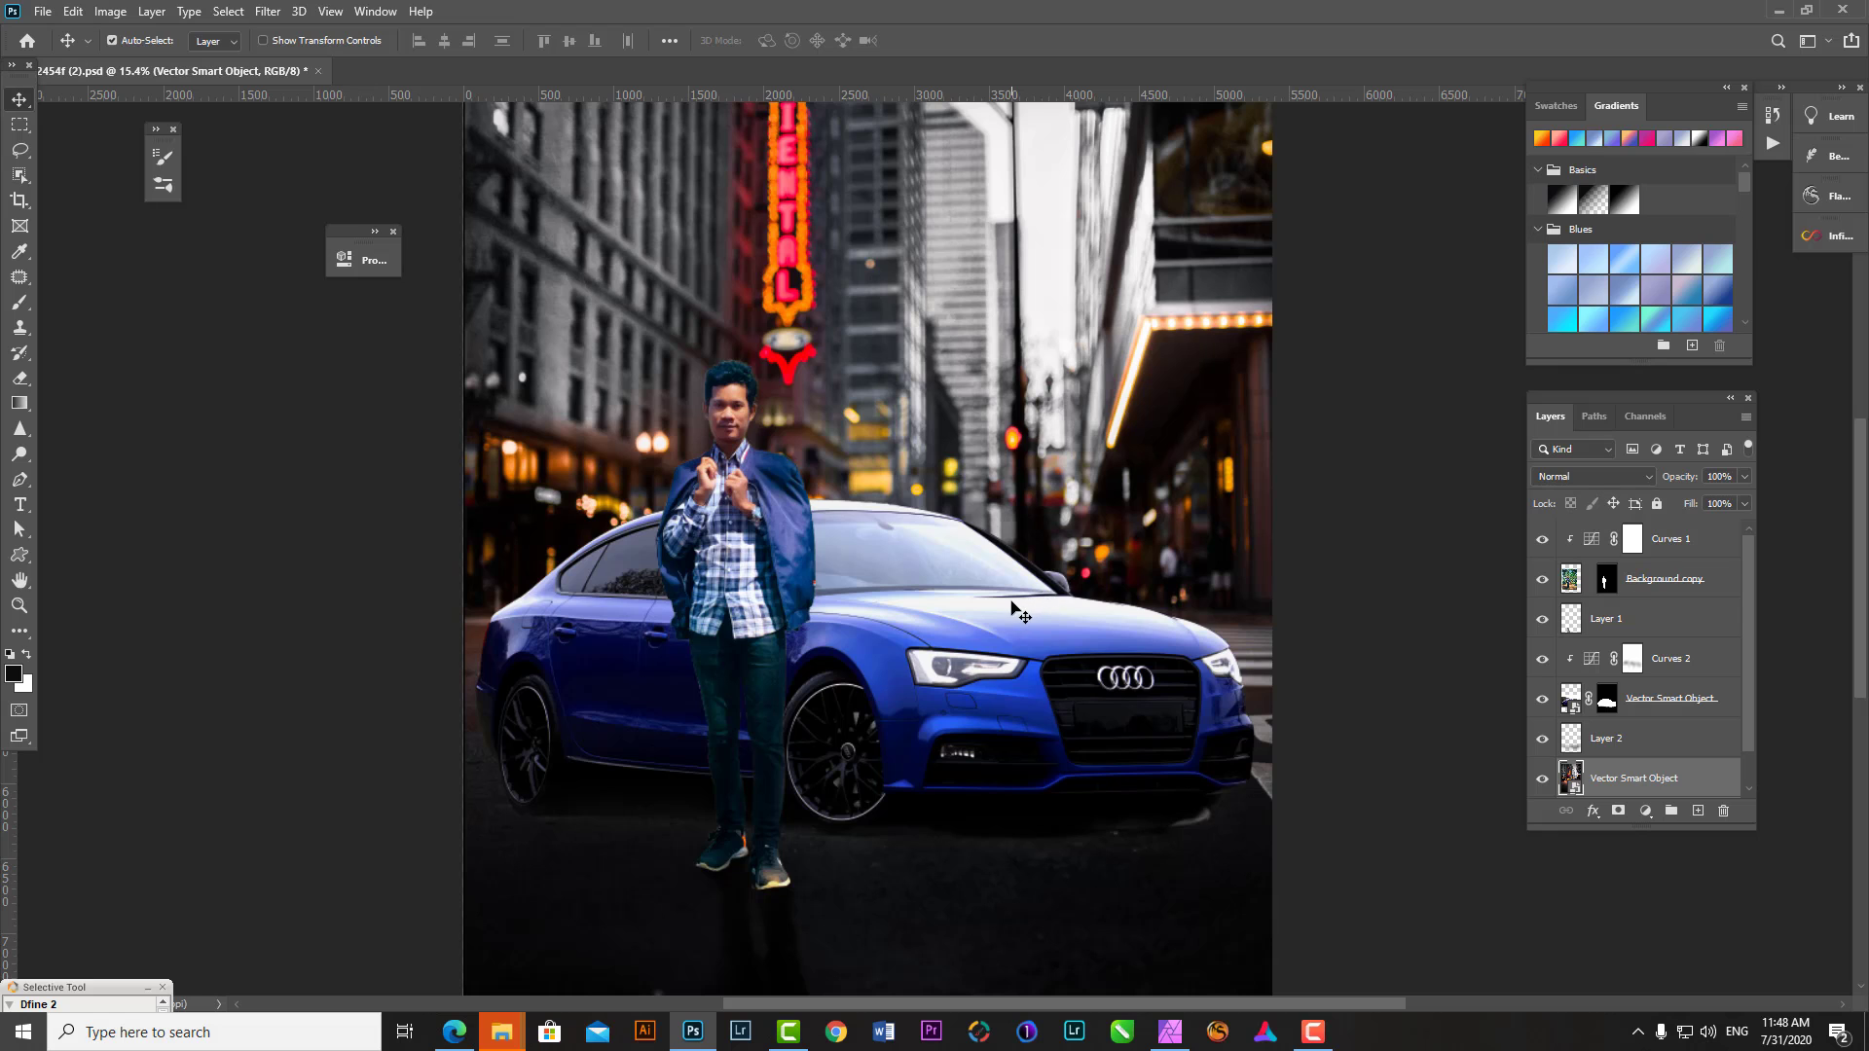
scroll(920, 662, down, 3)
- Add a white-to-black Basics Gradient Fill layer above the man's curves, blended in Multiply
click(1632, 538)
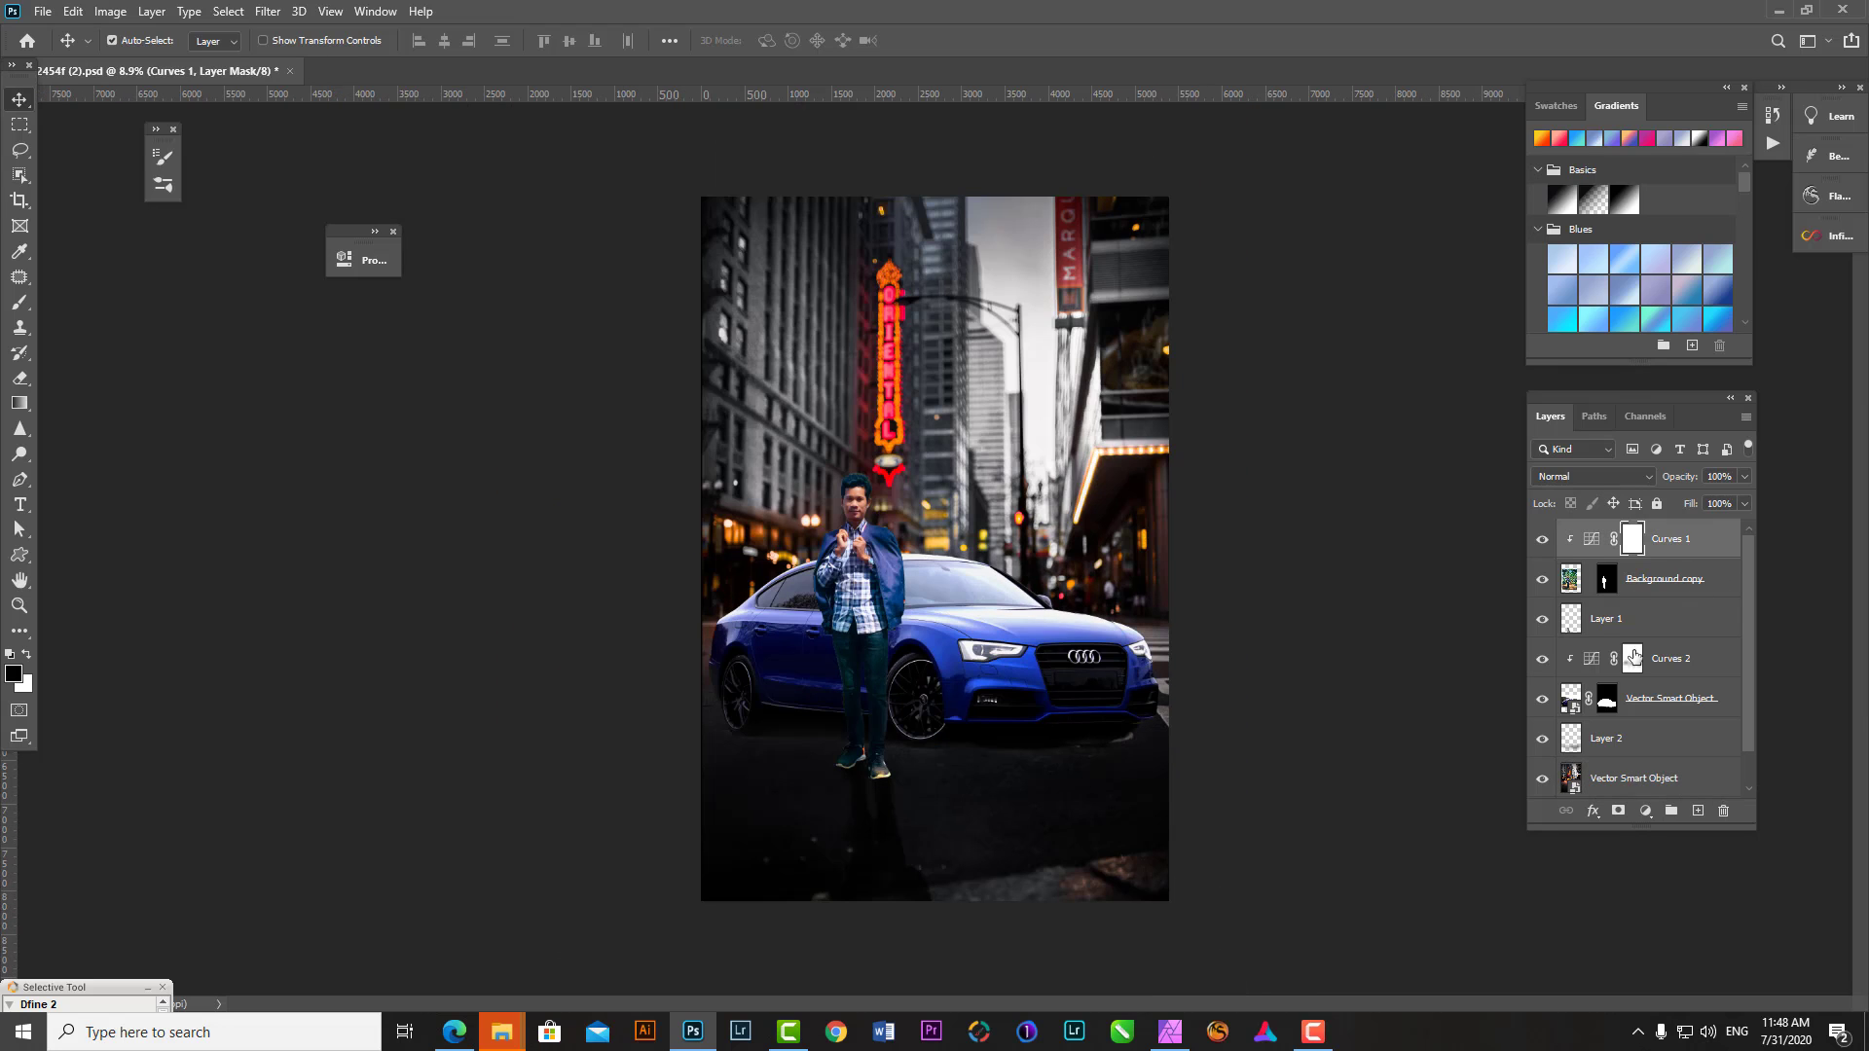
click(1645, 811)
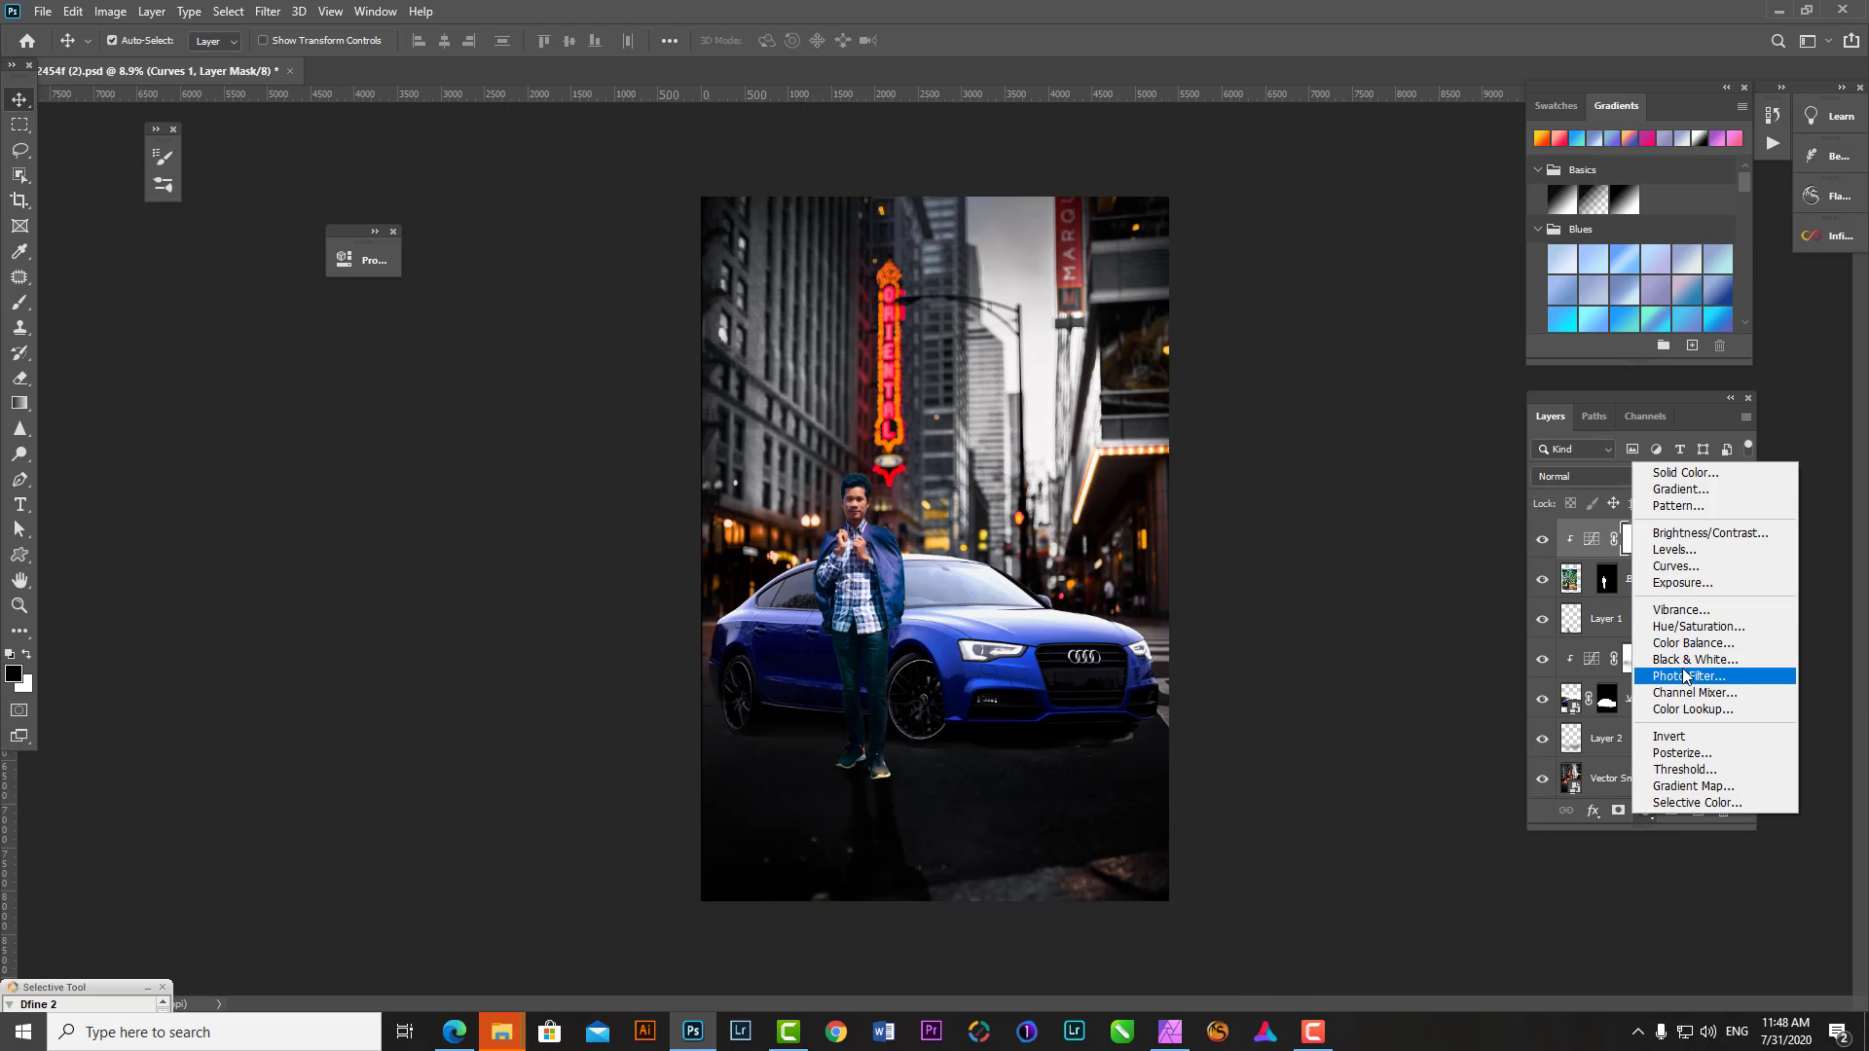
click(1696, 491)
click(468, 172)
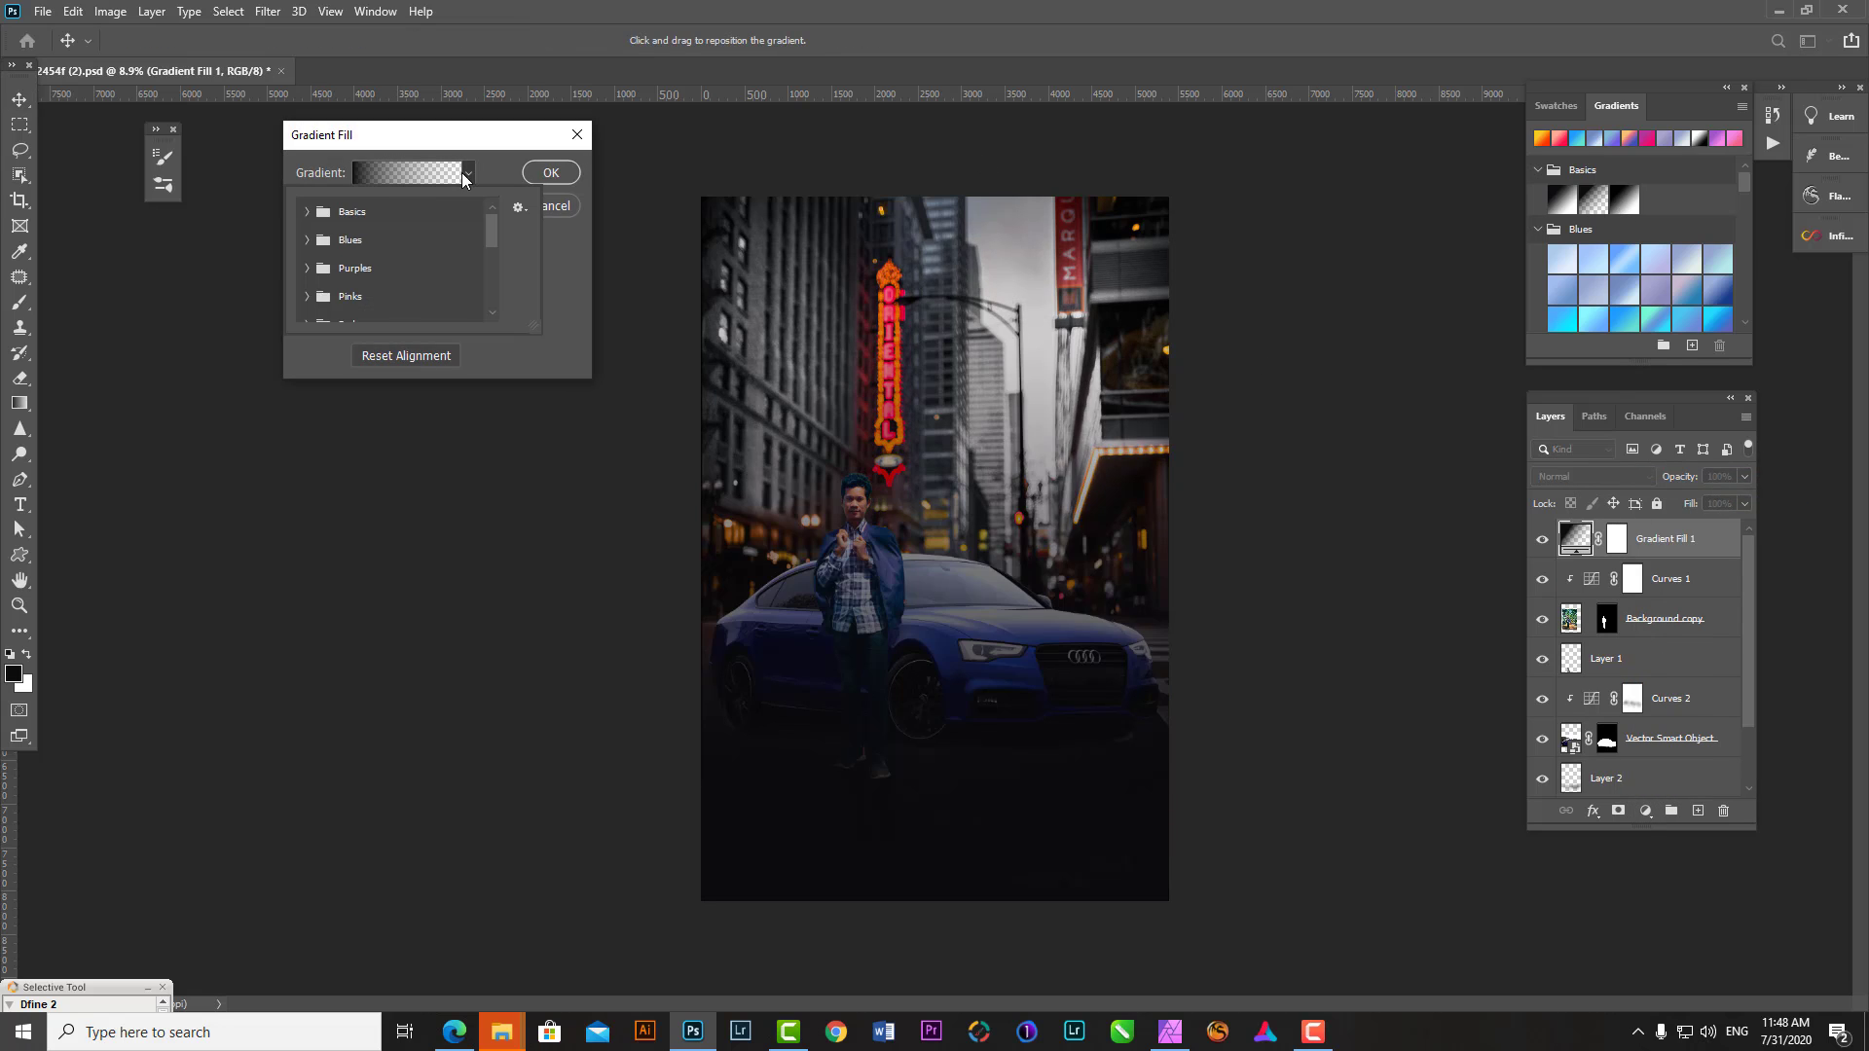
click(307, 211)
click(331, 240)
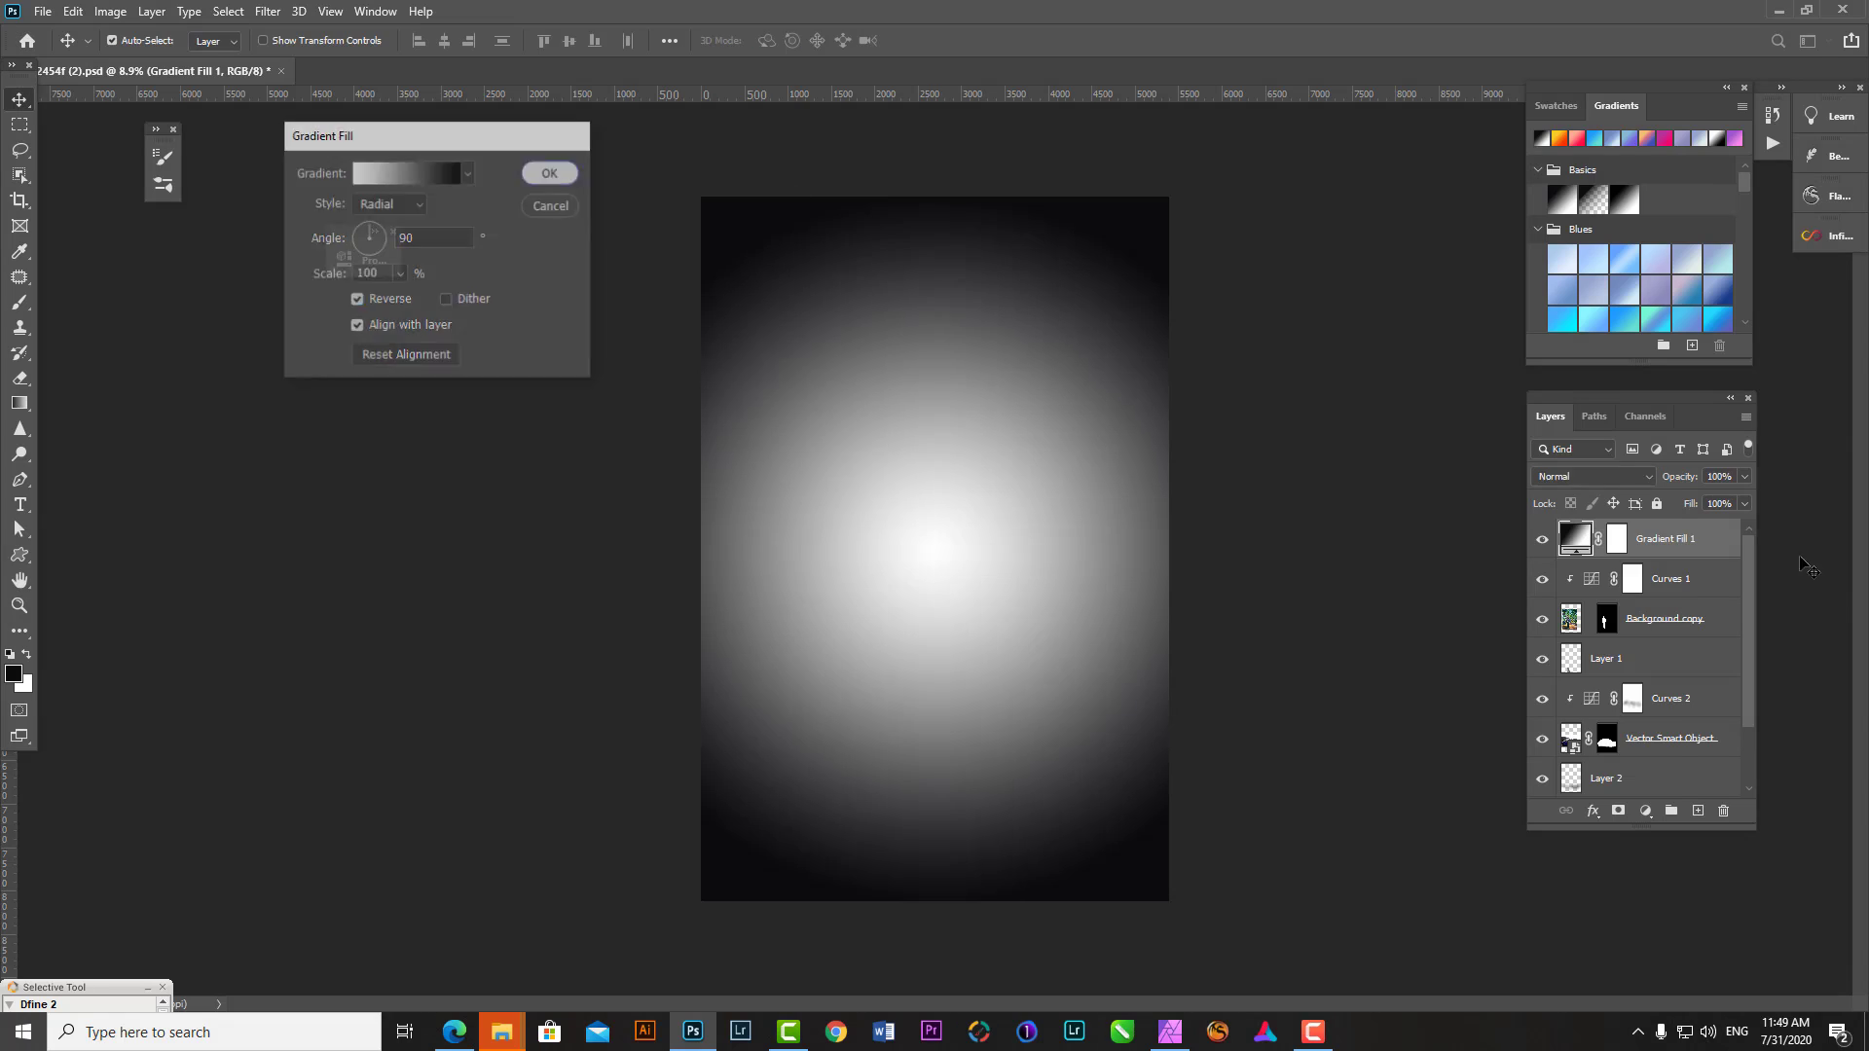
key(Return)
key(shift+alt+m)
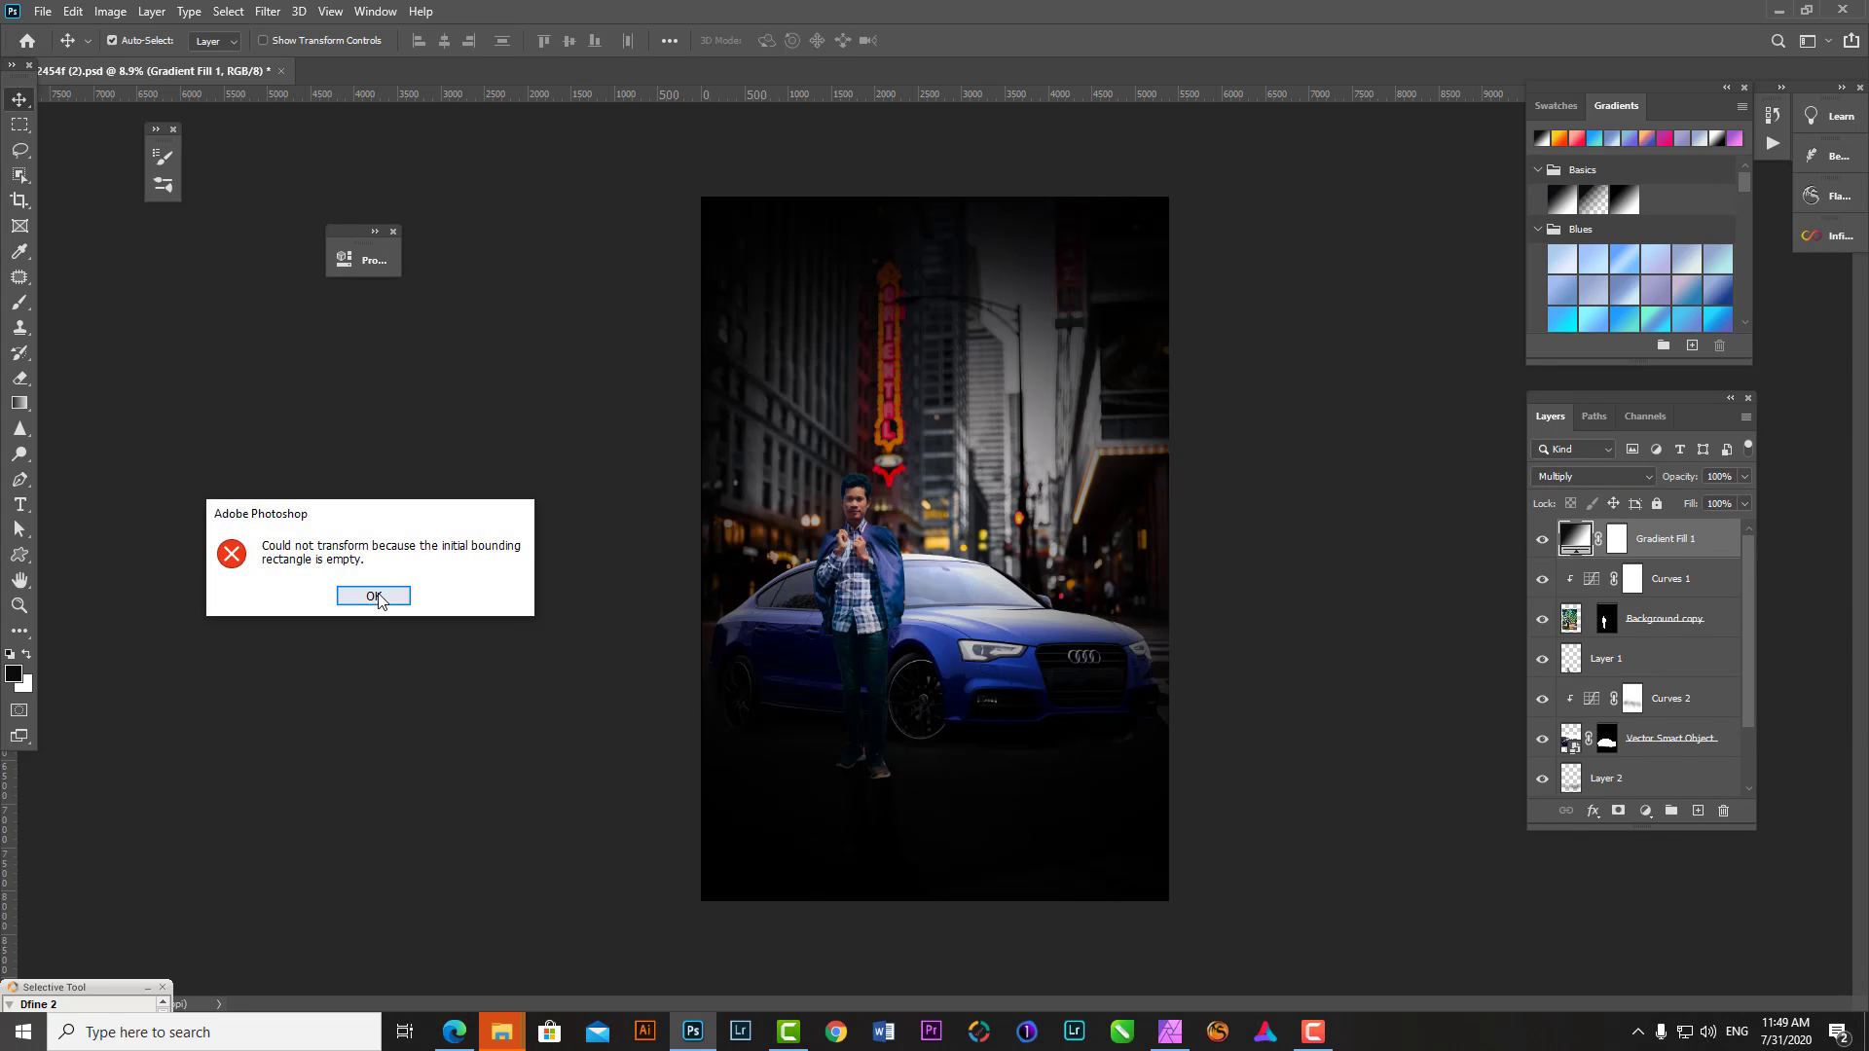
- Adjust the gradient fill's settings and lower the layer's opacity to 80%
double_click(1574, 538)
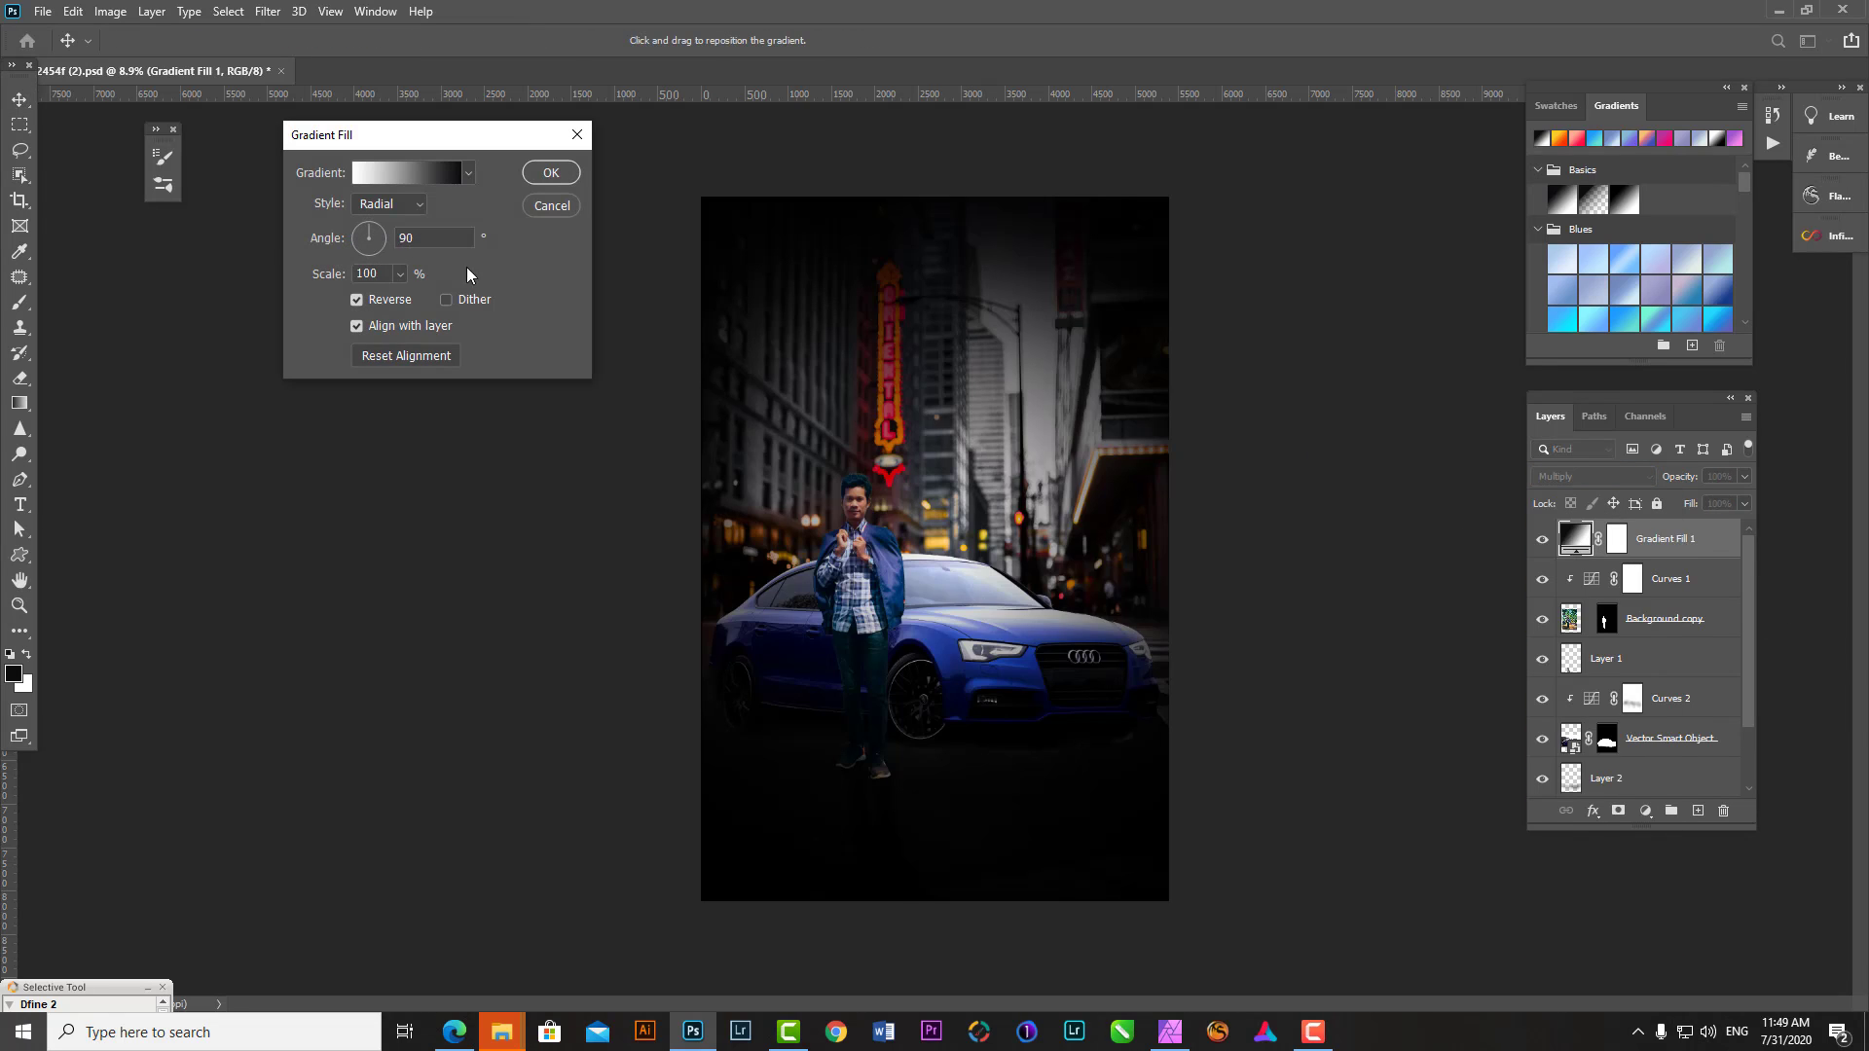
click(363, 246)
click(551, 173)
key(ctrl+t)
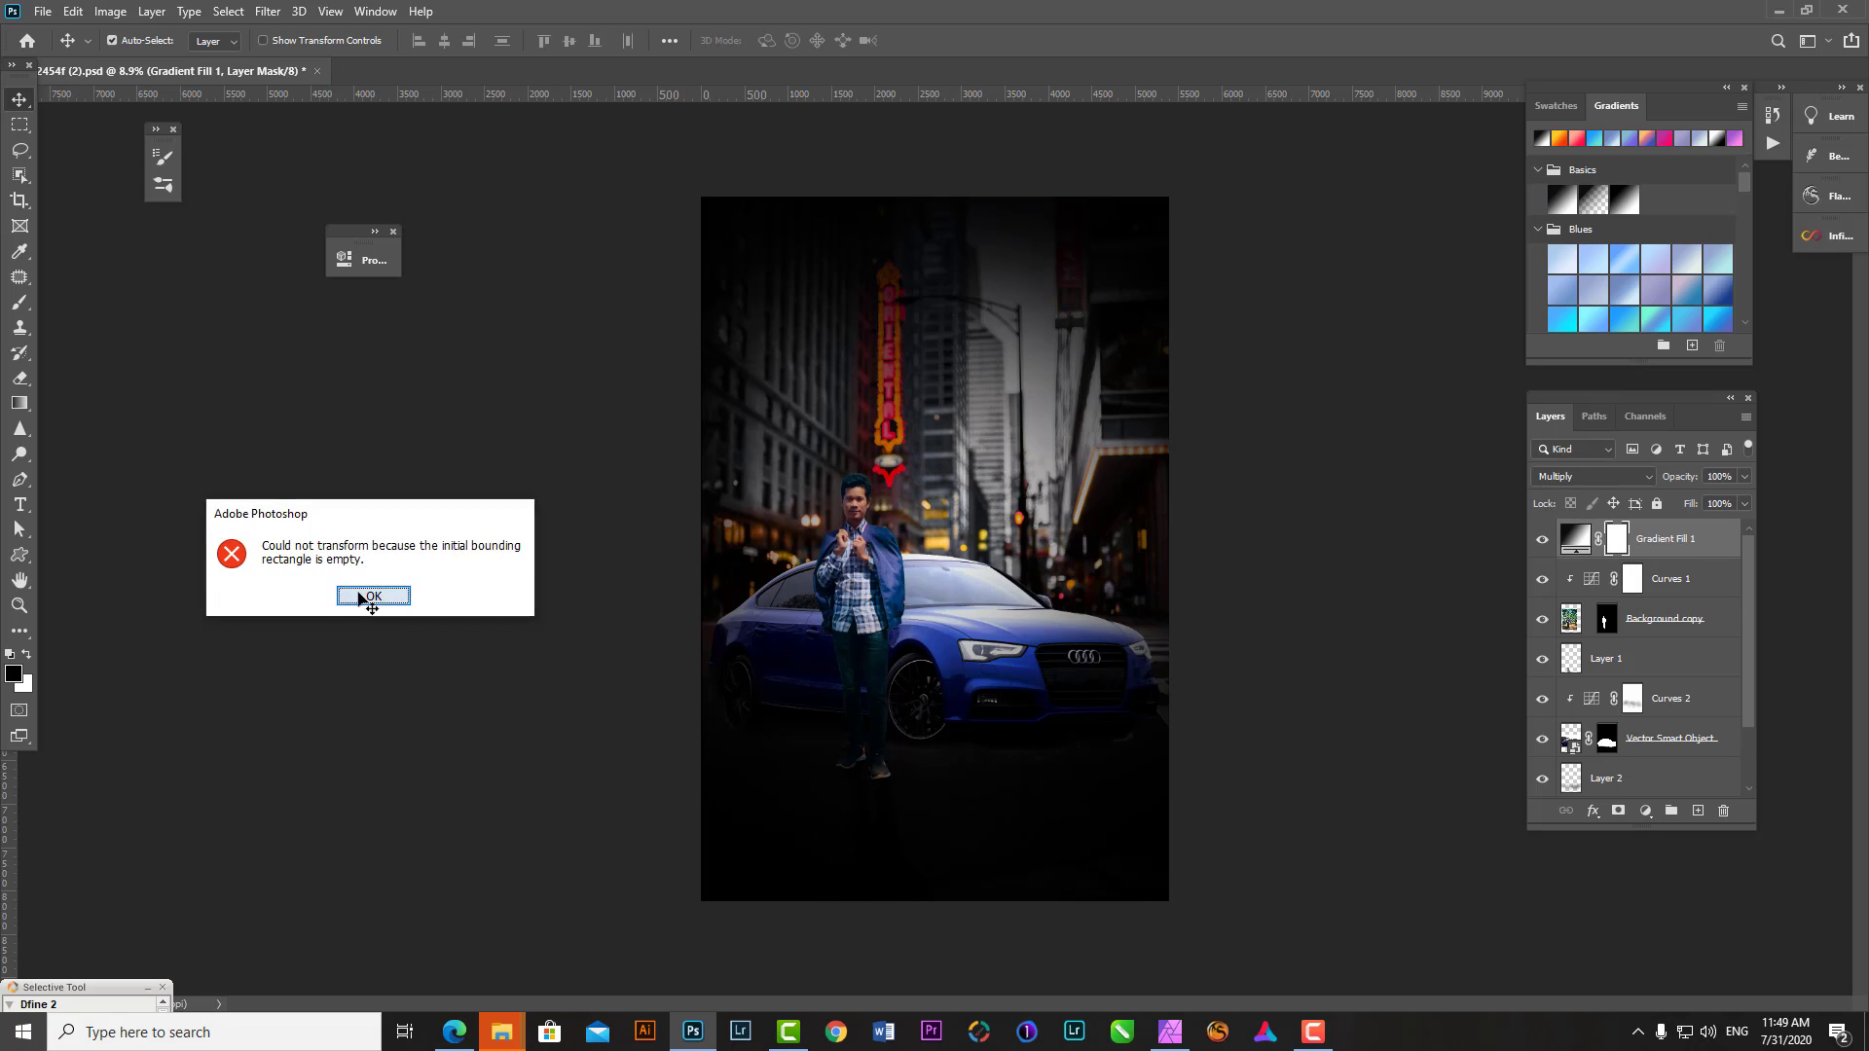
click(372, 595)
click(1744, 476)
drag(1746, 497, 1726, 499)
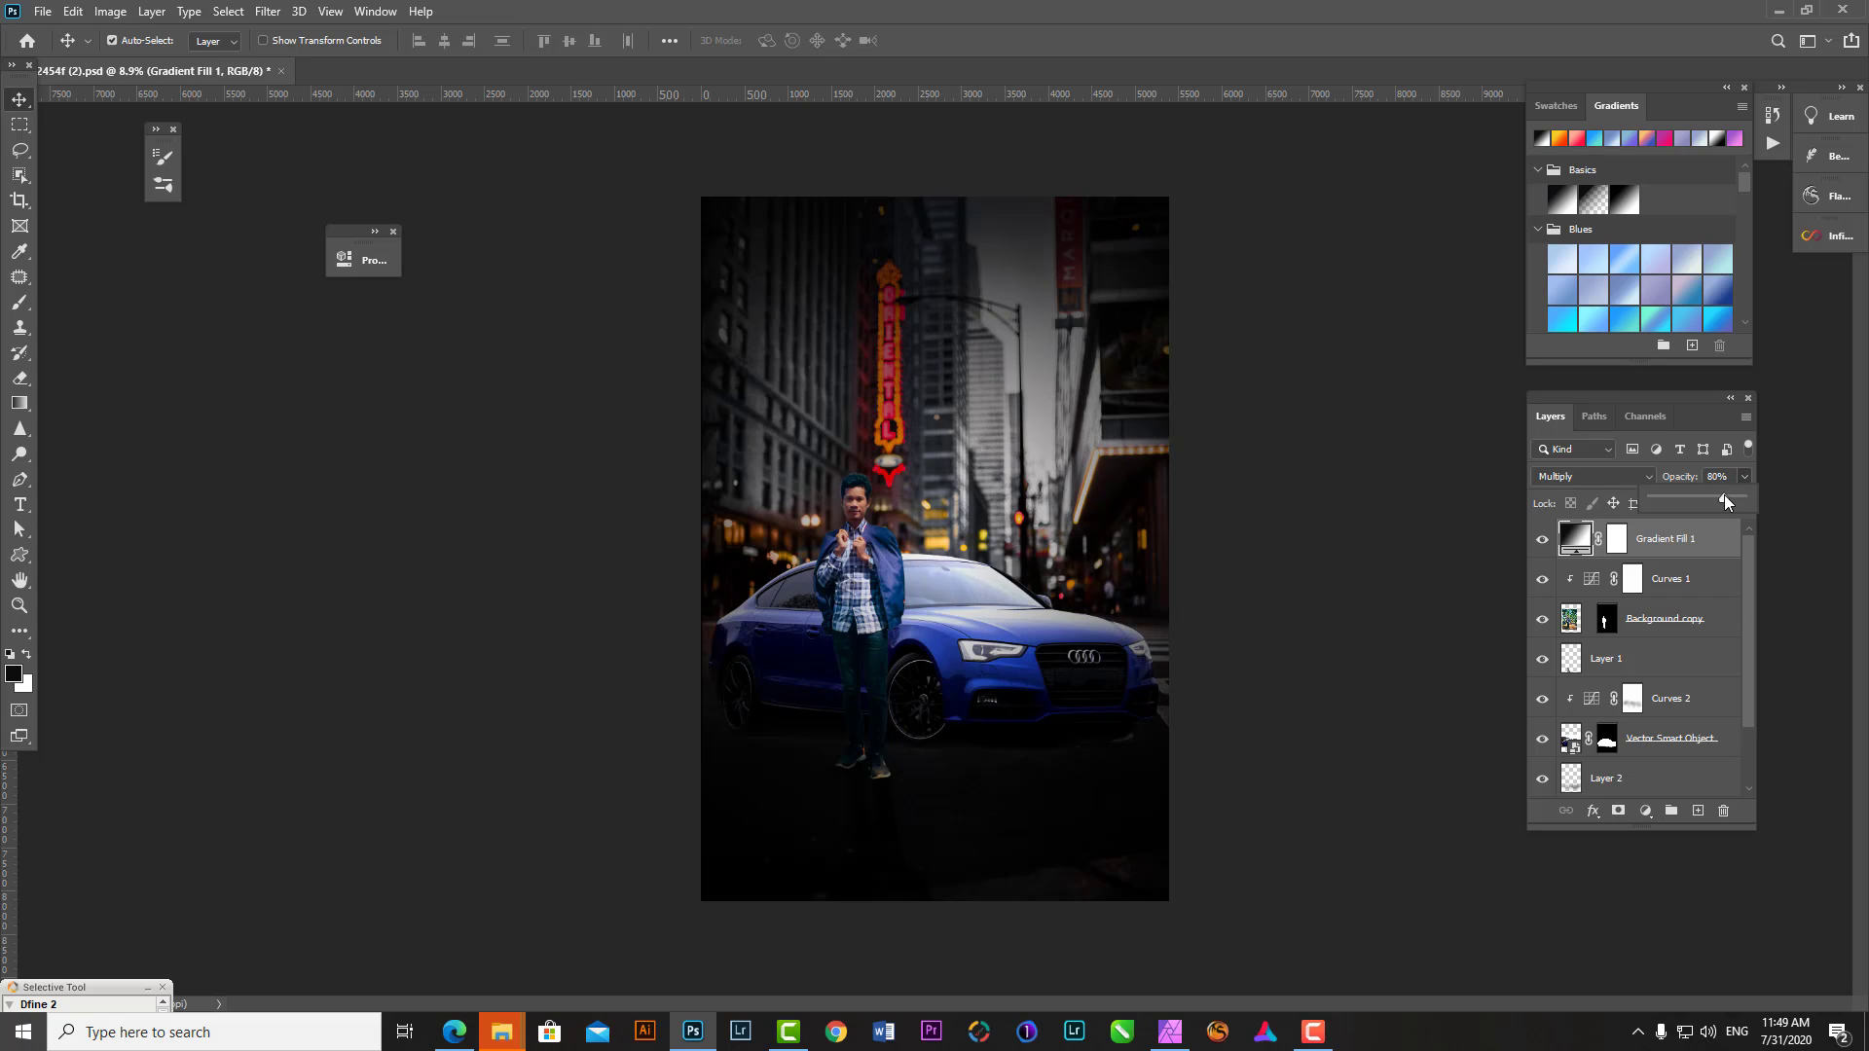
- Paint on the gradient fill's mask to lighten parts of the scene
click(1616, 539)
key(b)
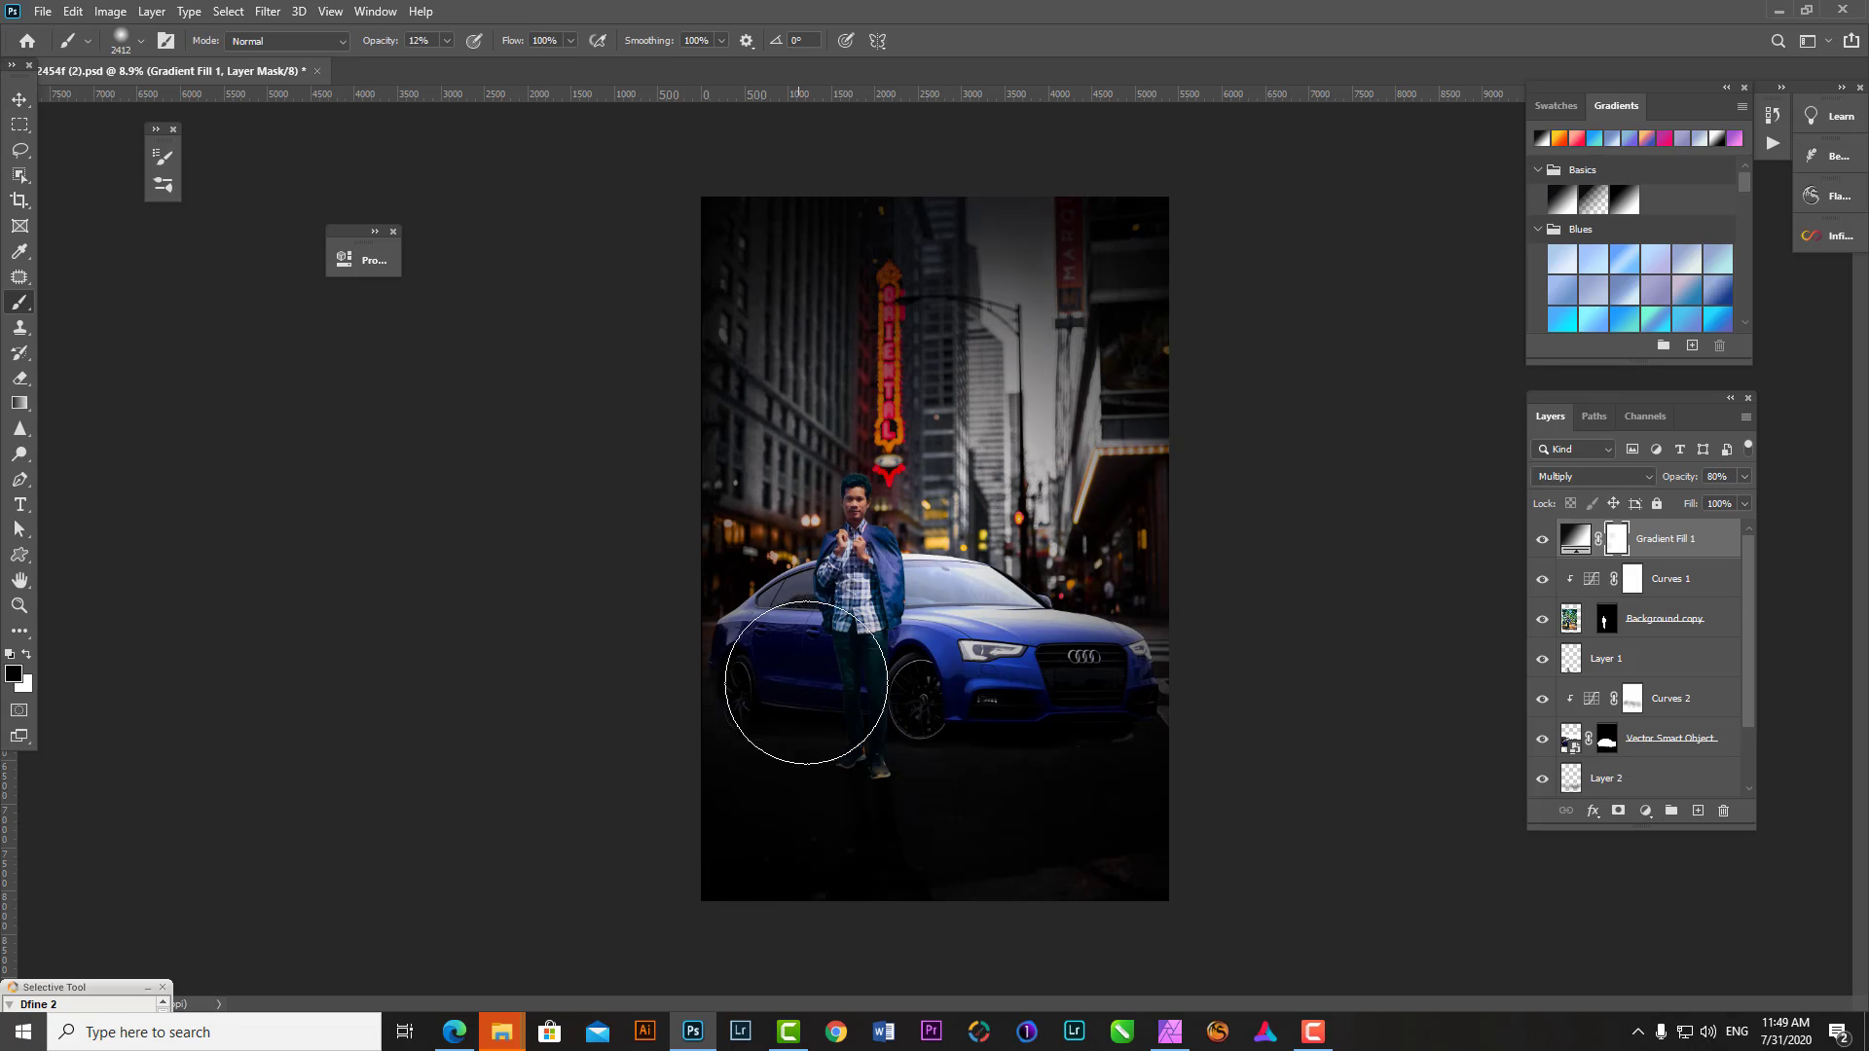
drag(710, 839, 847, 884)
drag(1076, 187, 893, 142)
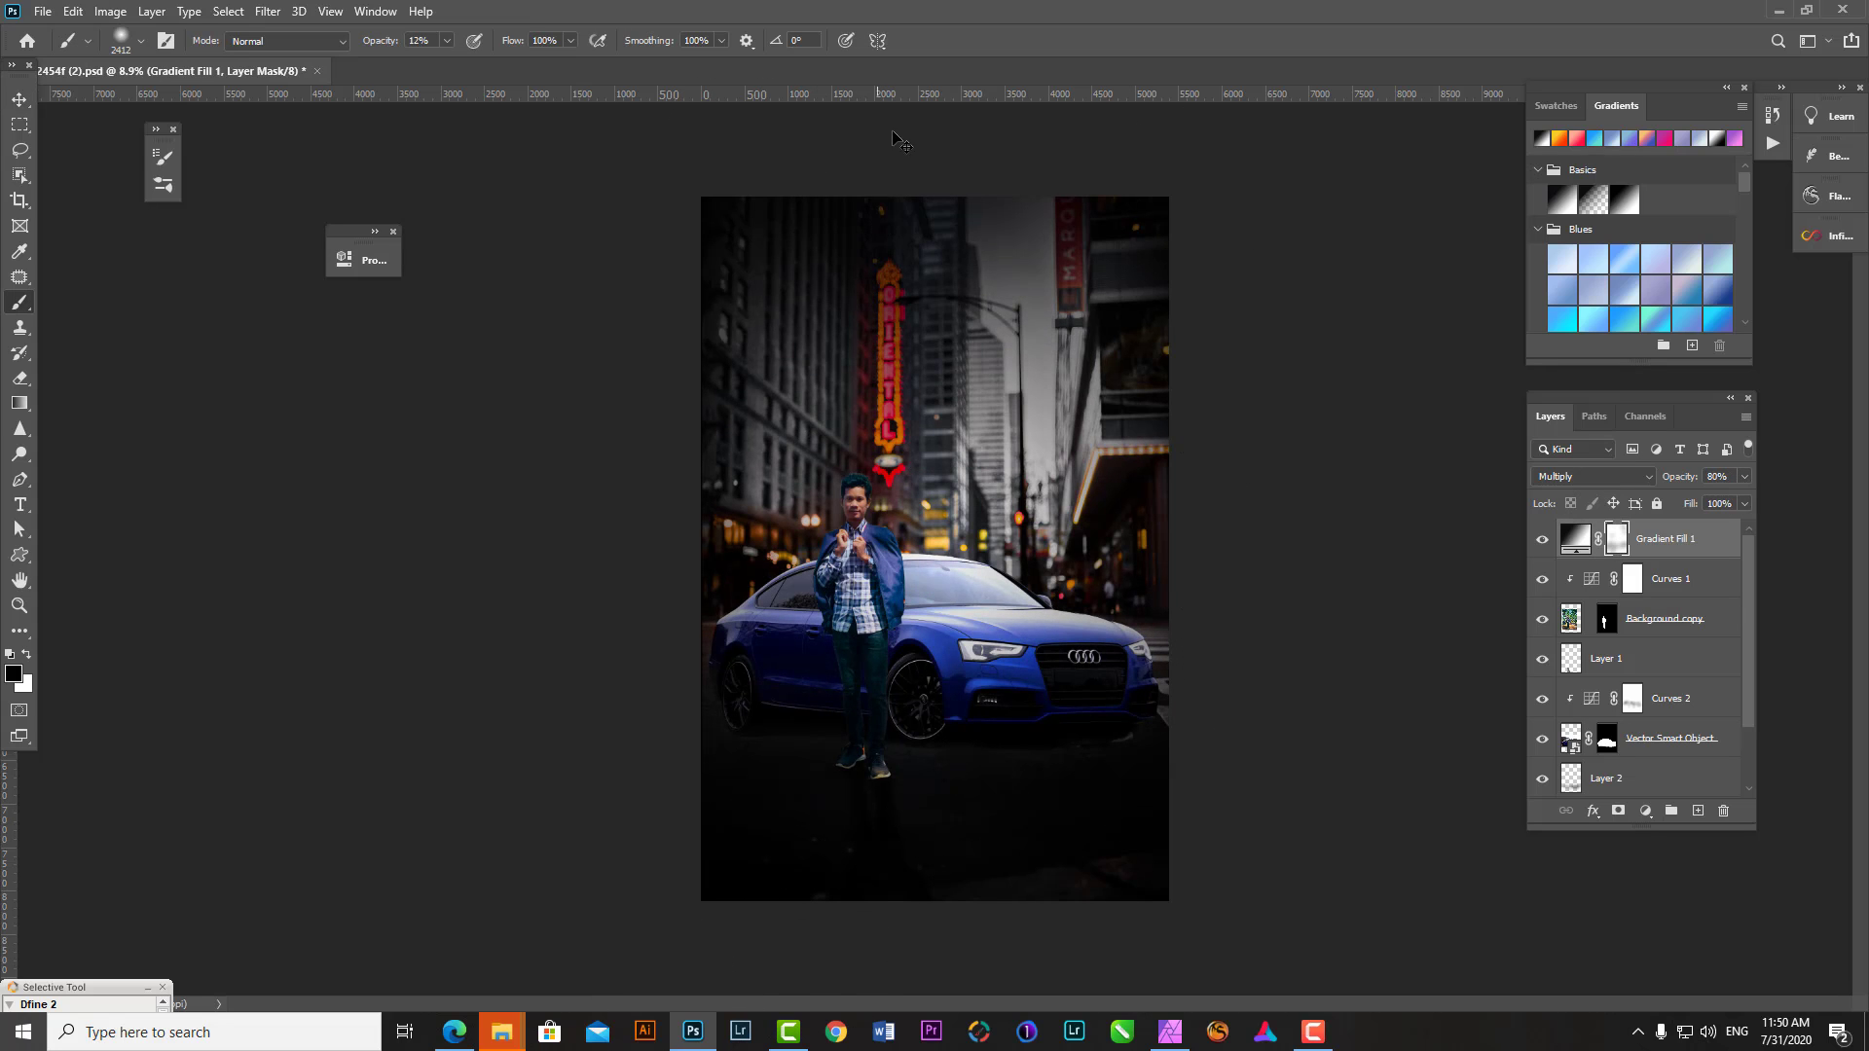
- Open File Explorer and position its window over the canvas
scroll(748, 684, up, 2)
scroll(787, 732, down, 3)
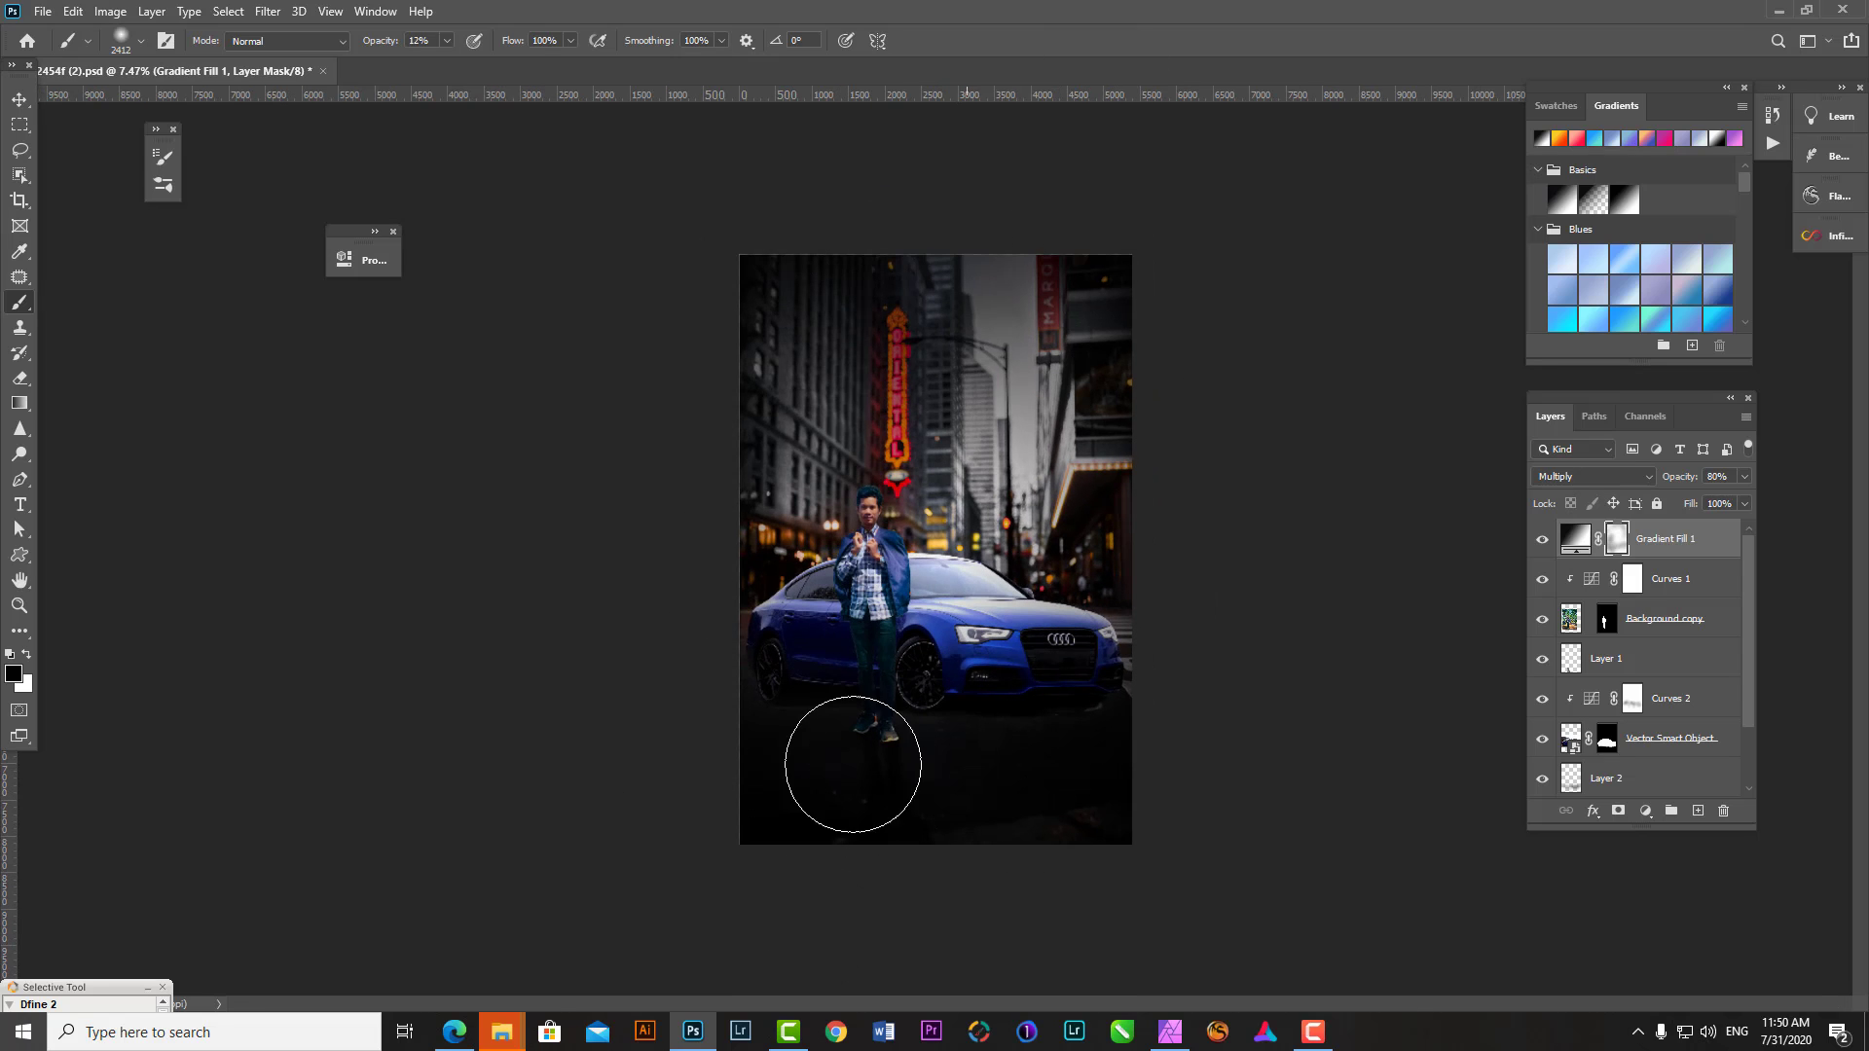
key(super+e)
drag(1466, 236, 1399, 178)
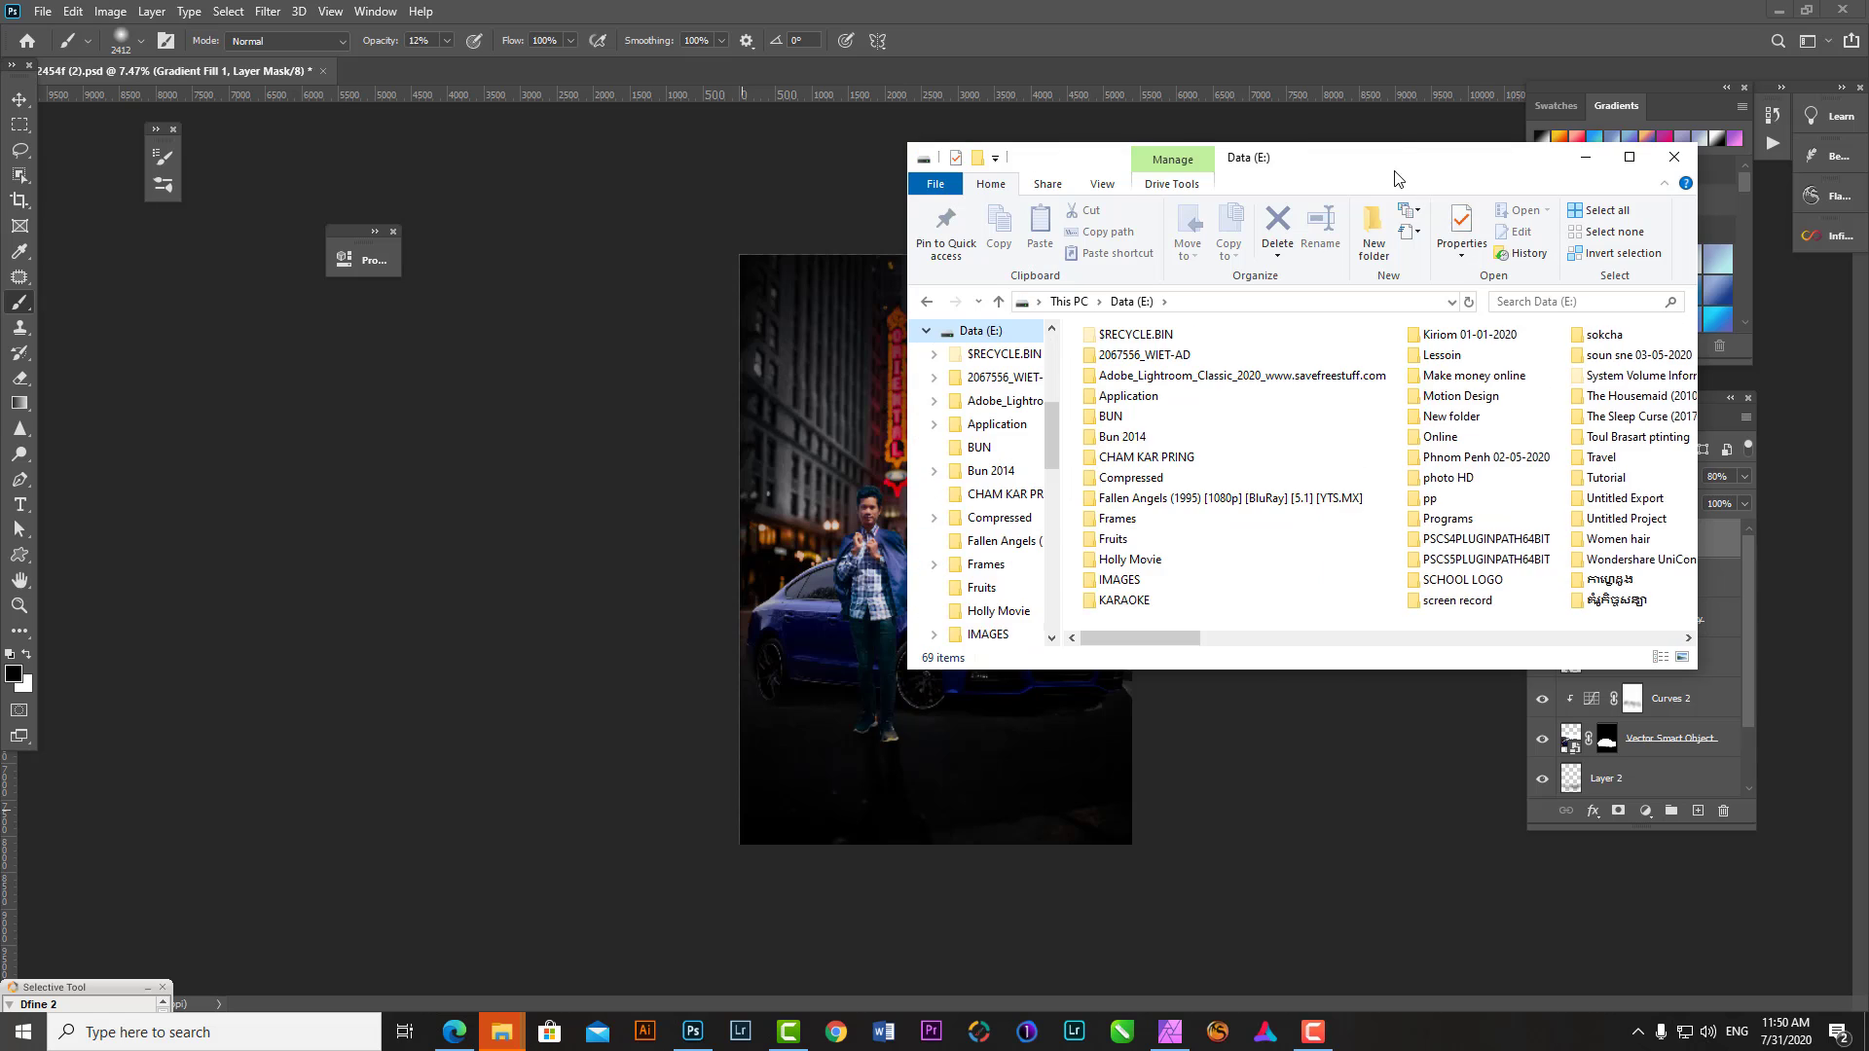
- Browse to Photoshop Overlay > CreativeMarket pack > 60_Light_Bokeh_Overlays and drag a bokeh image toward Photoshop
click(693, 1033)
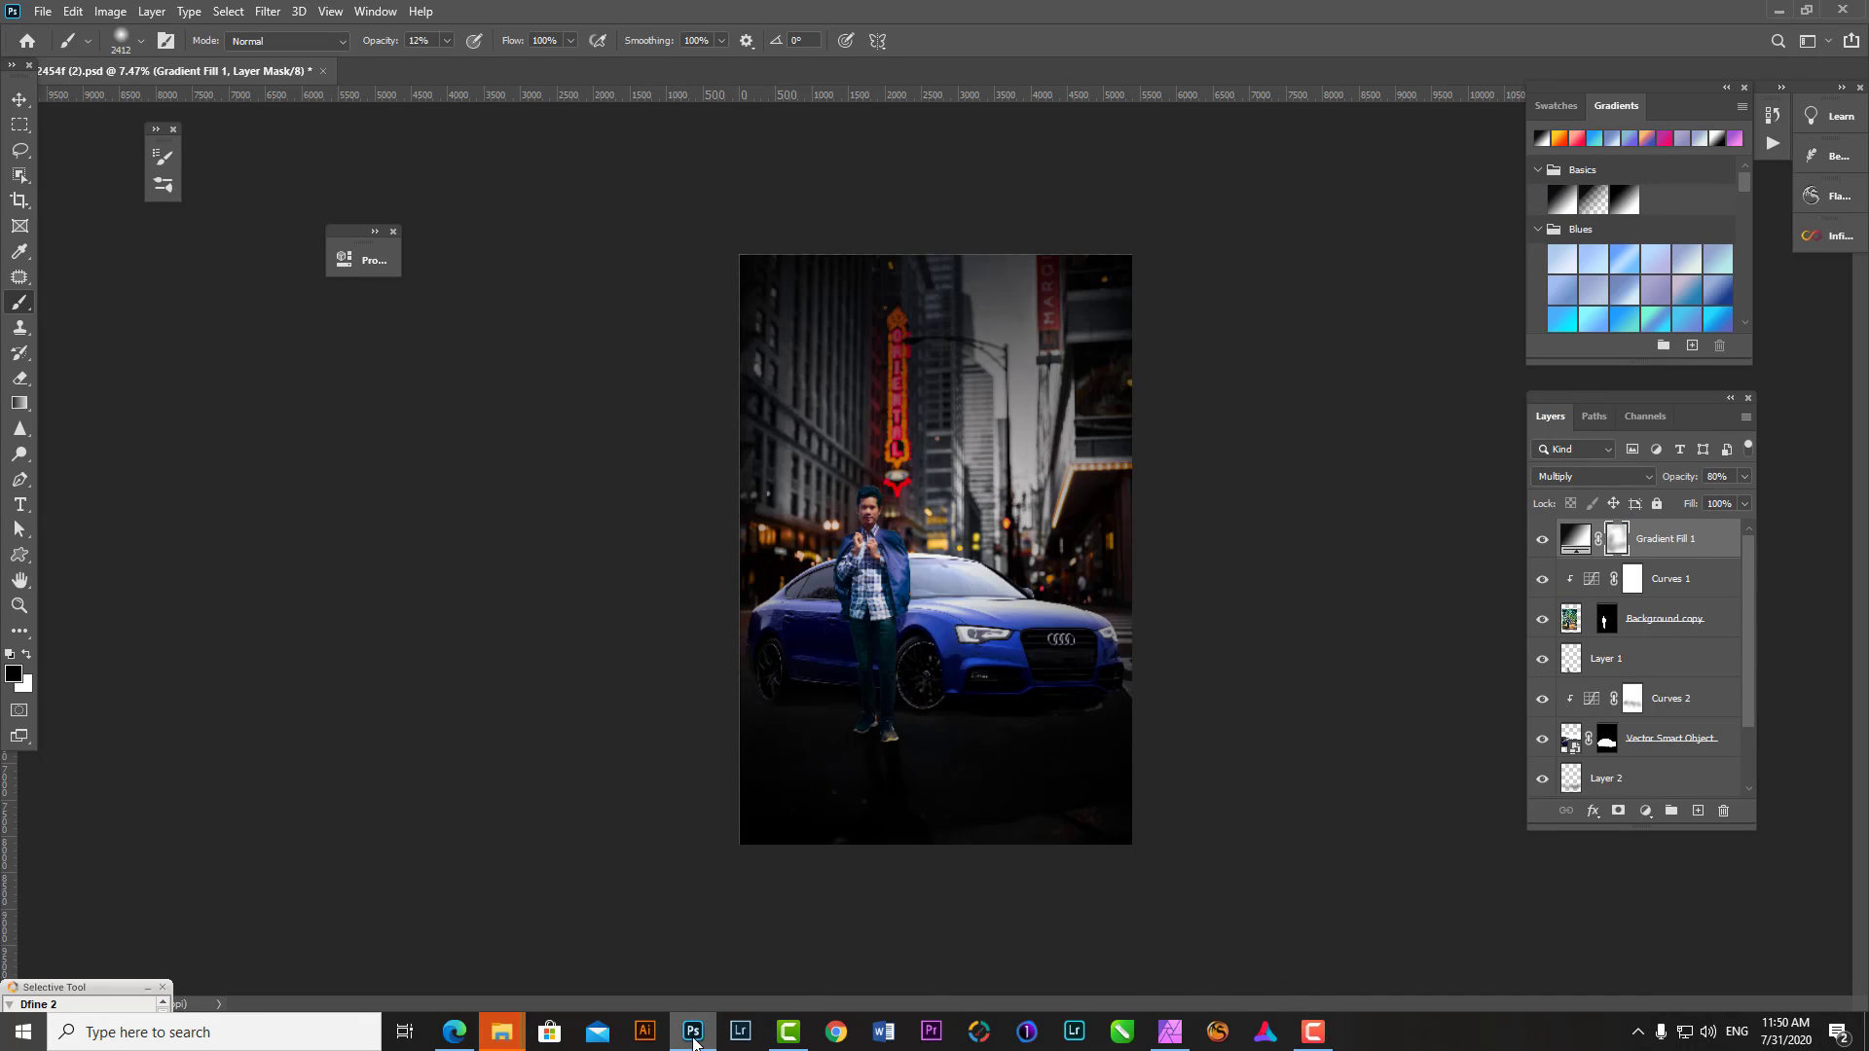
mouse_move(501, 1031)
click(911, 935)
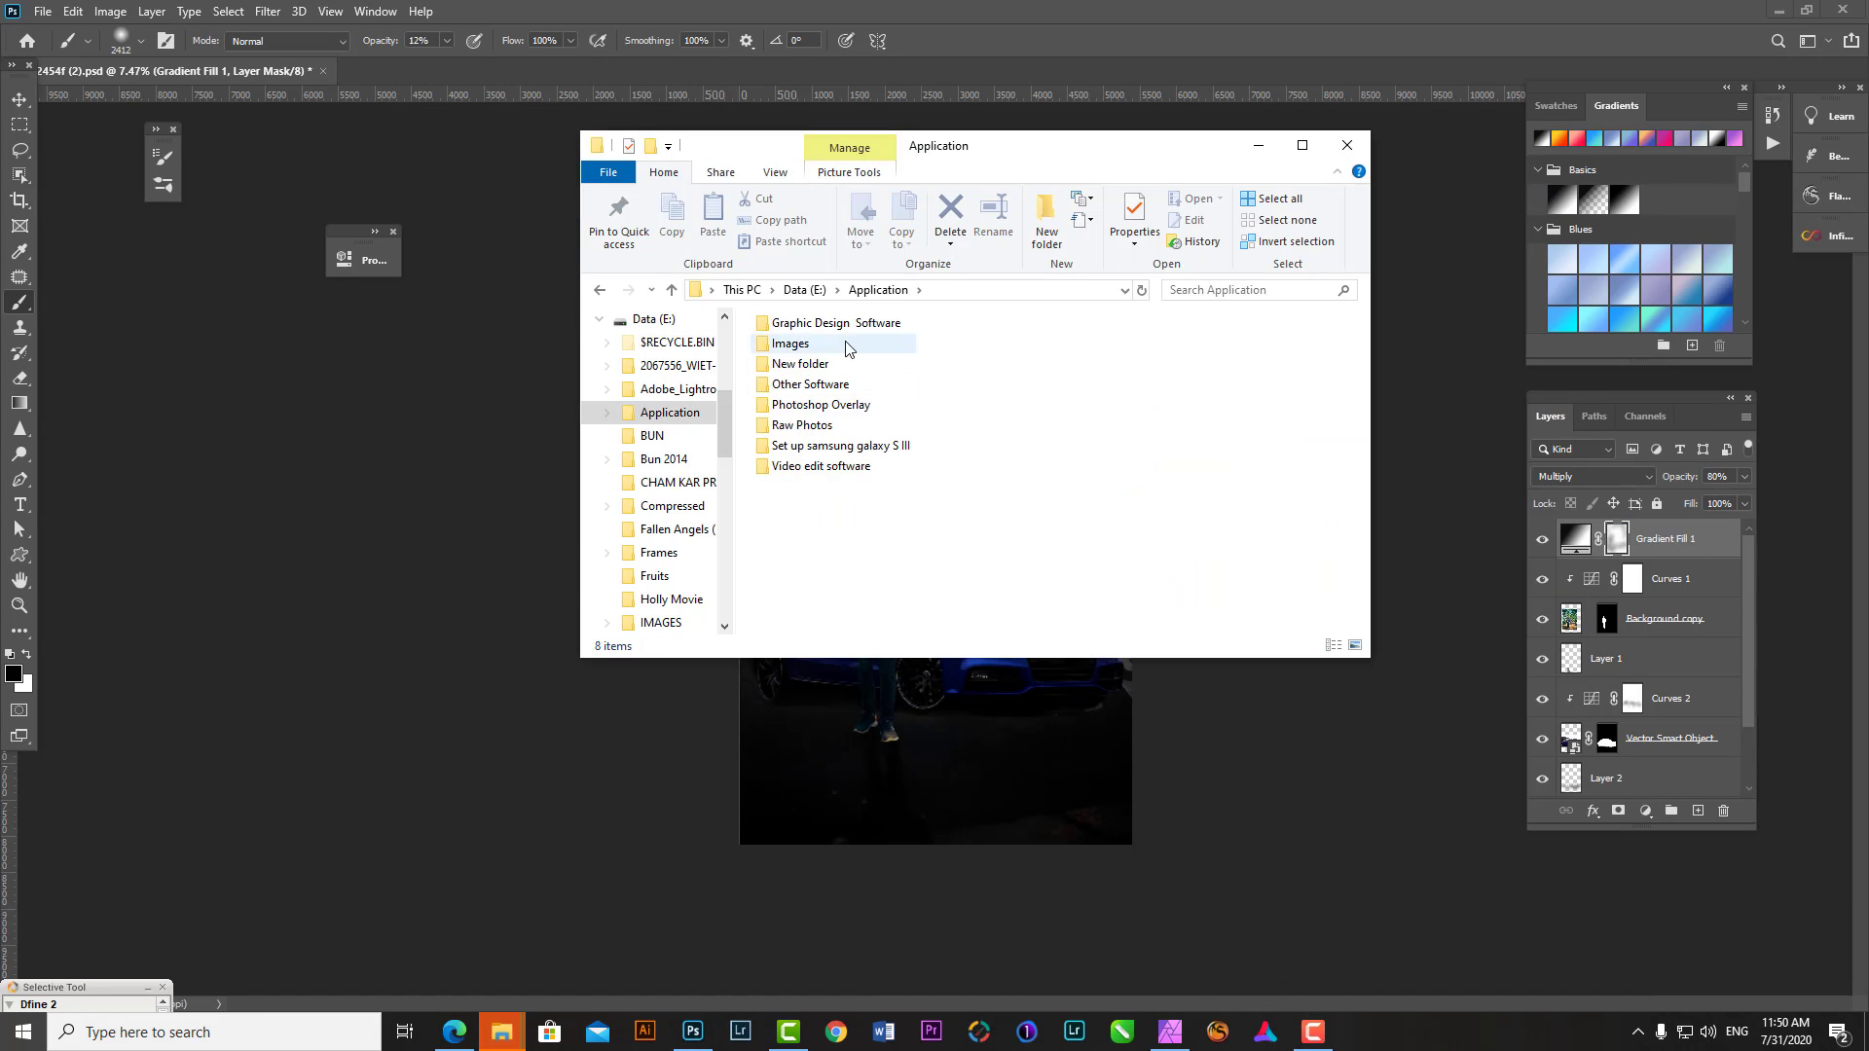
double_click(821, 404)
click(1302, 145)
double_click(292, 496)
double_click(465, 243)
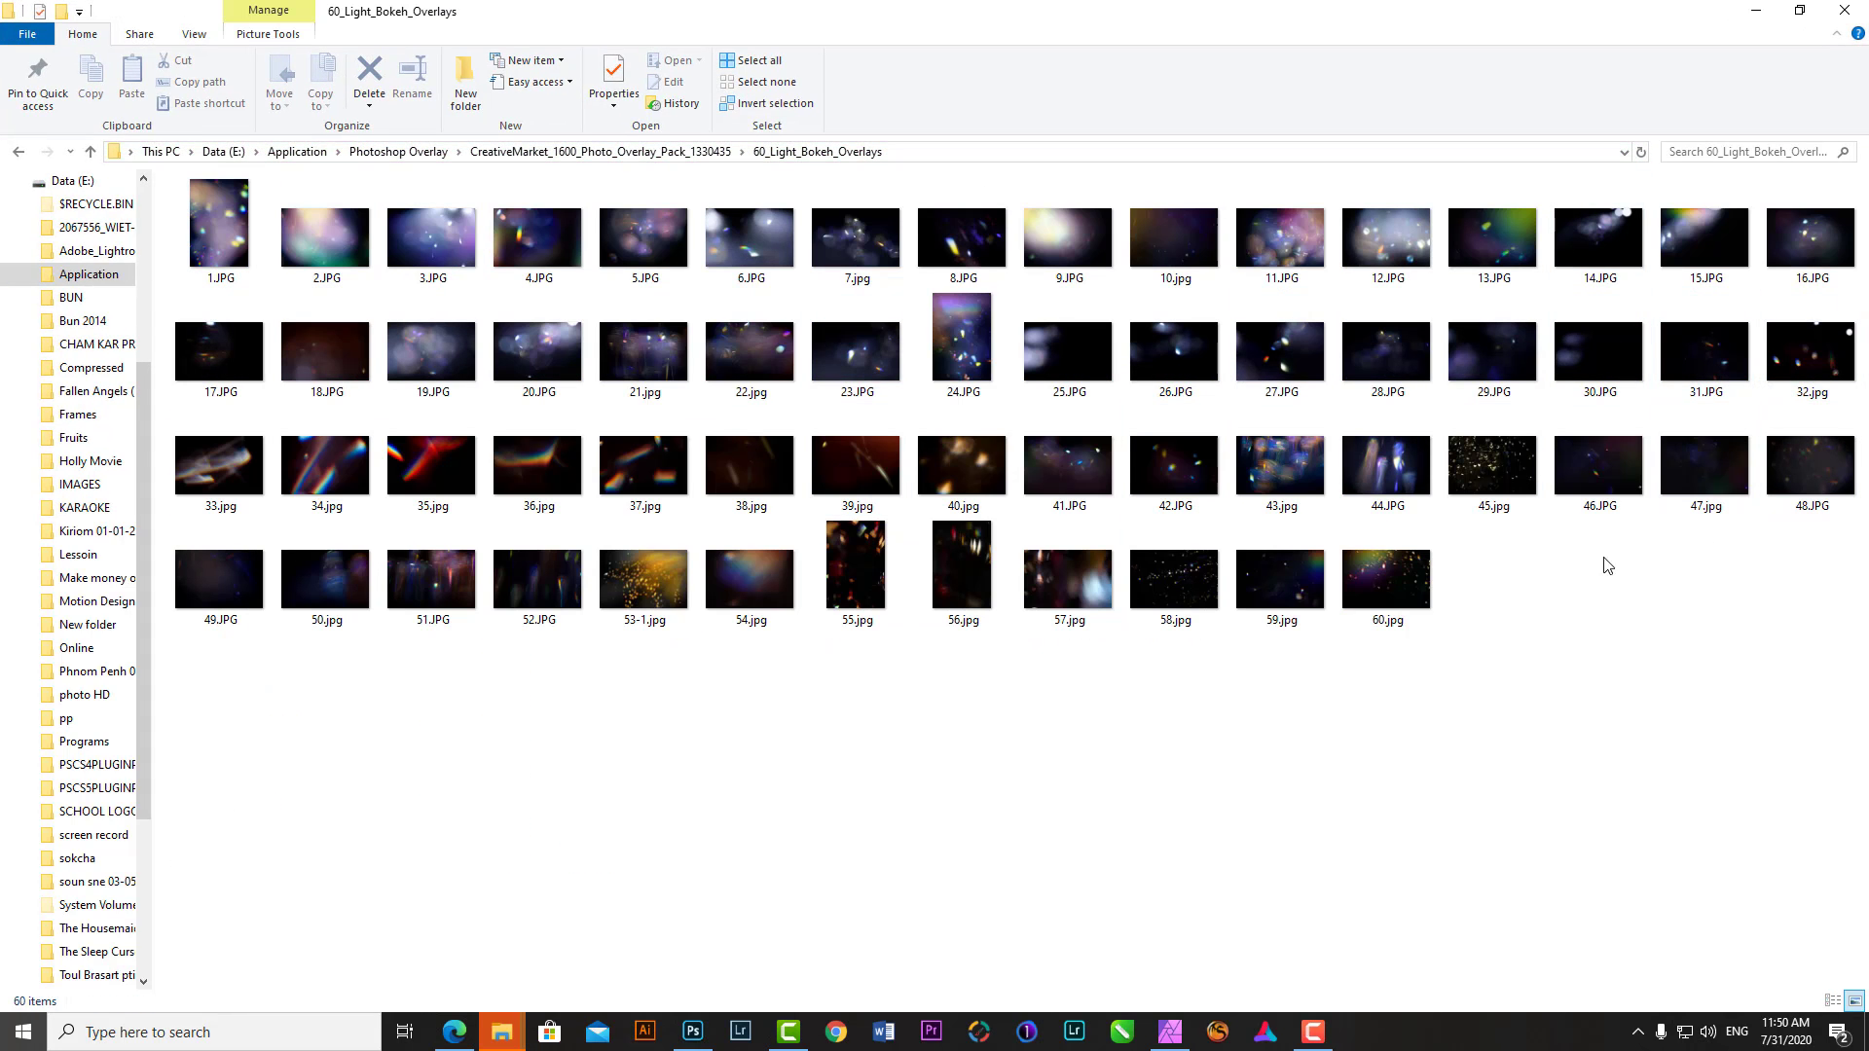
drag(1281, 465, 970, 456)
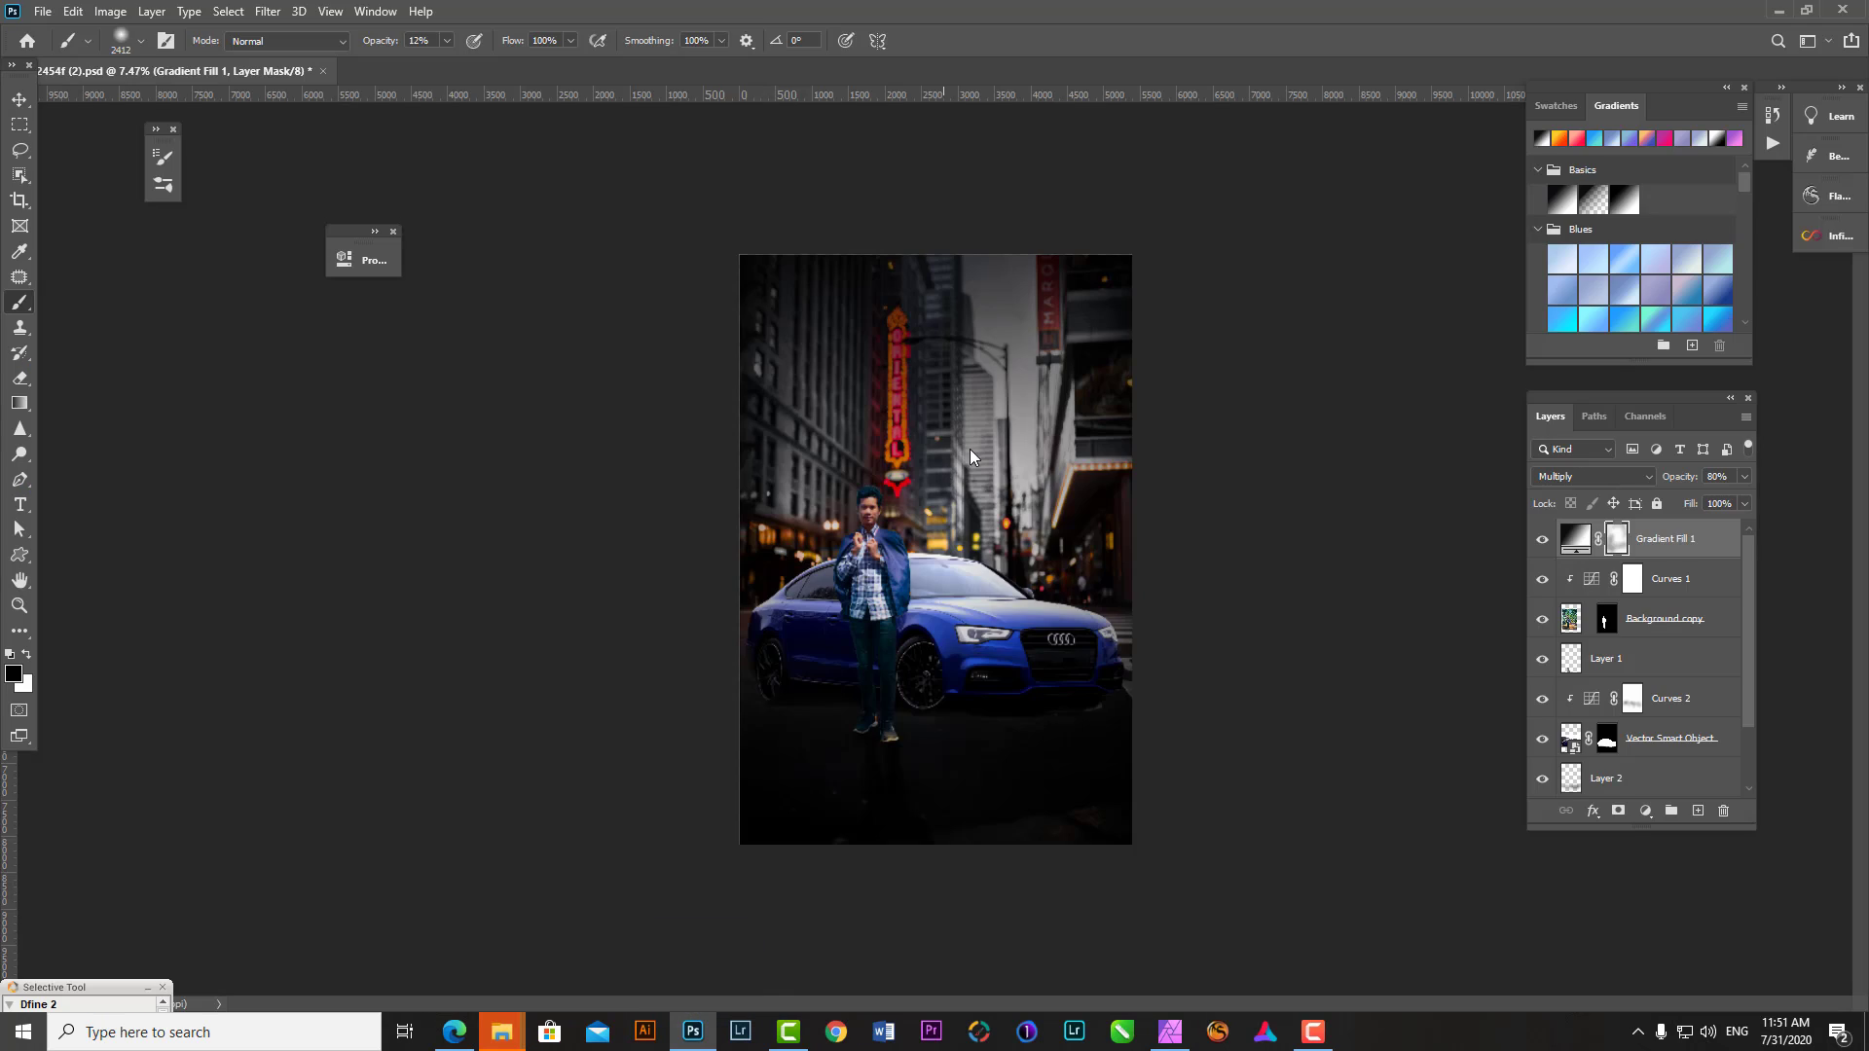
- Place the bokeh overlay in Screen mode, then undo it entirely
drag(1116, 462, 1158, 388)
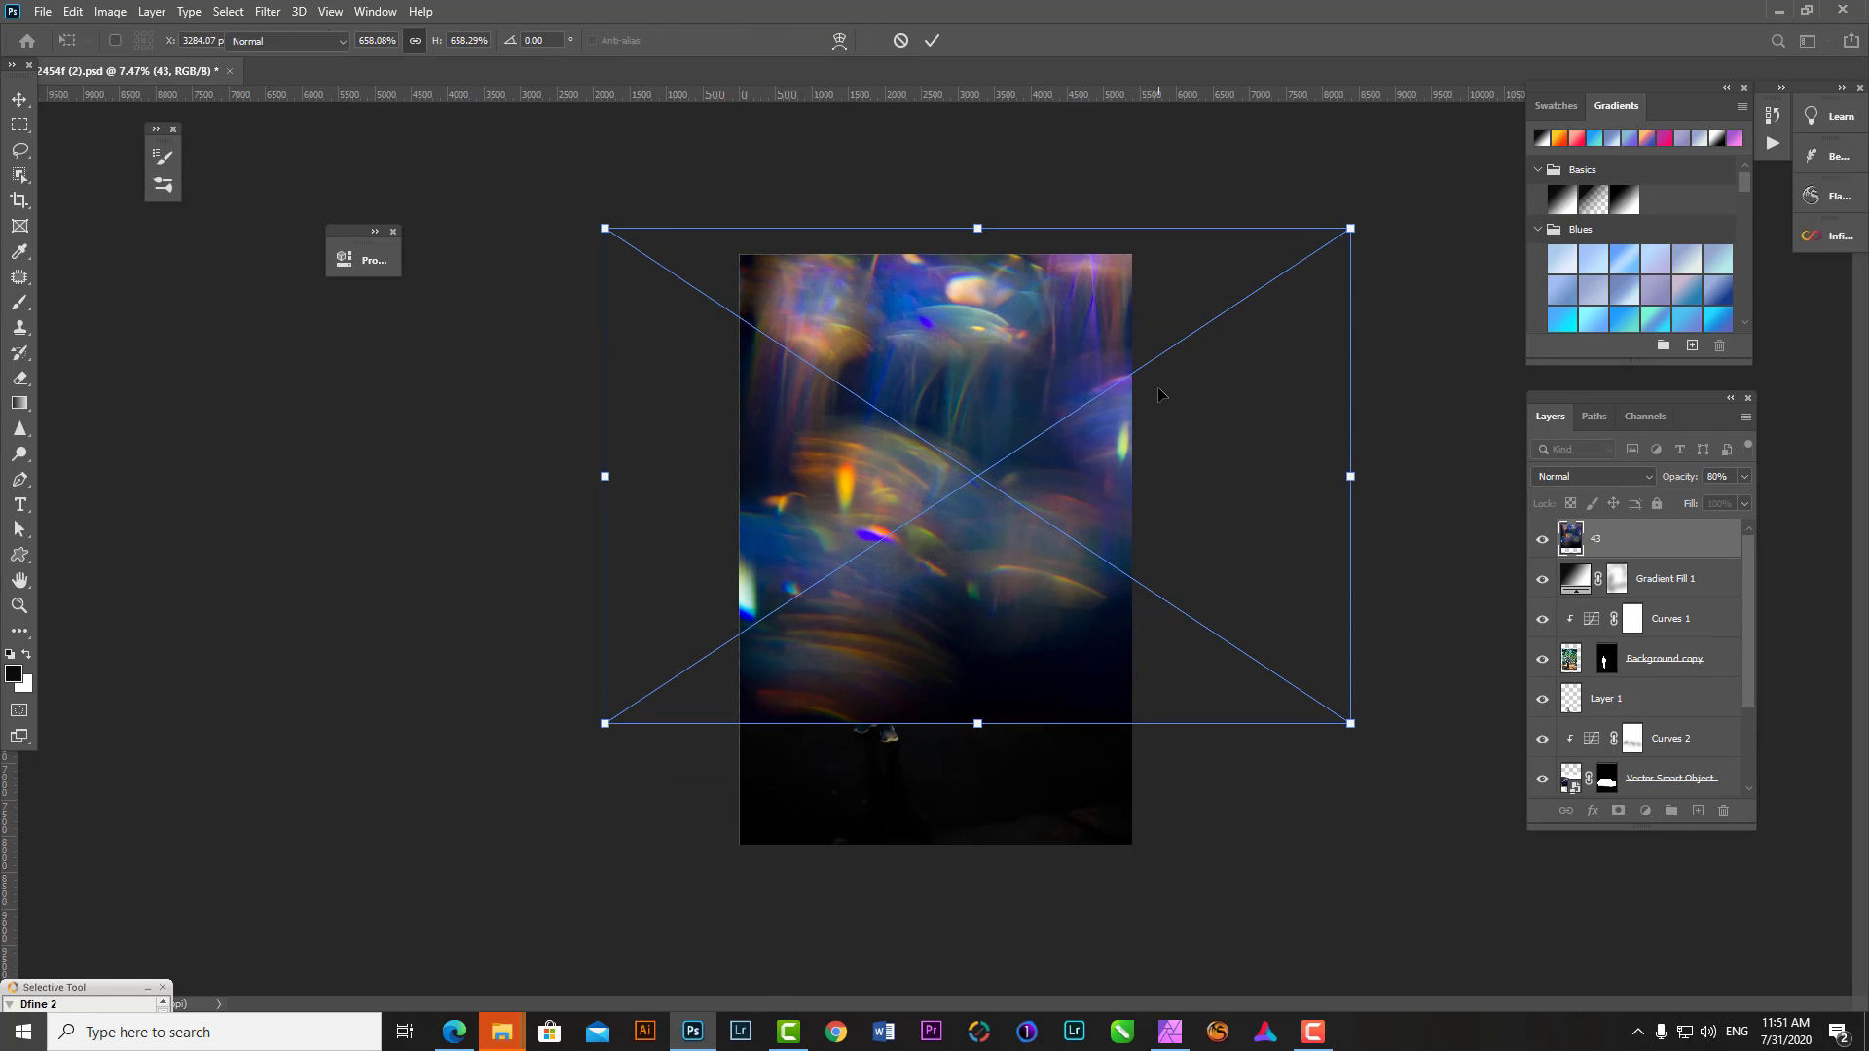
key(Return)
click(1596, 476)
click(1547, 638)
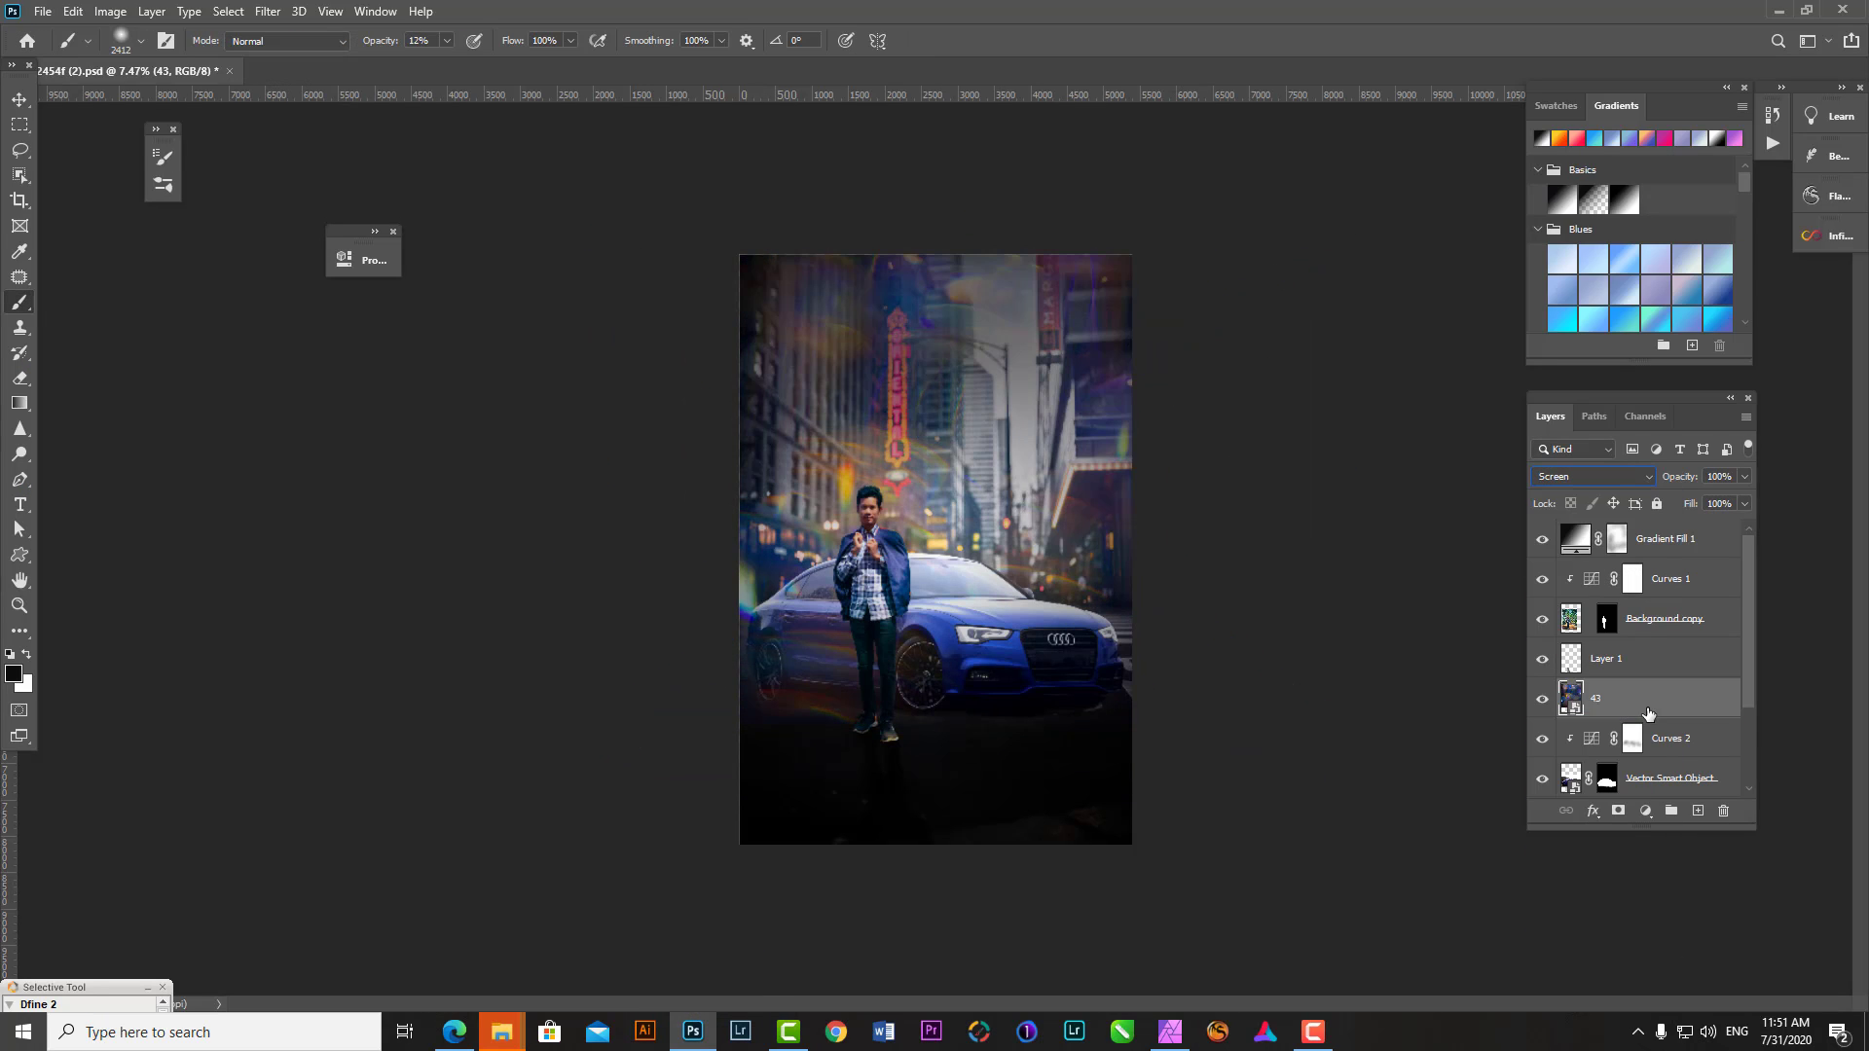
drag(1655, 540, 1657, 784)
key(ctrl+z)
key(ctrl+z)
key(ctrl+z)
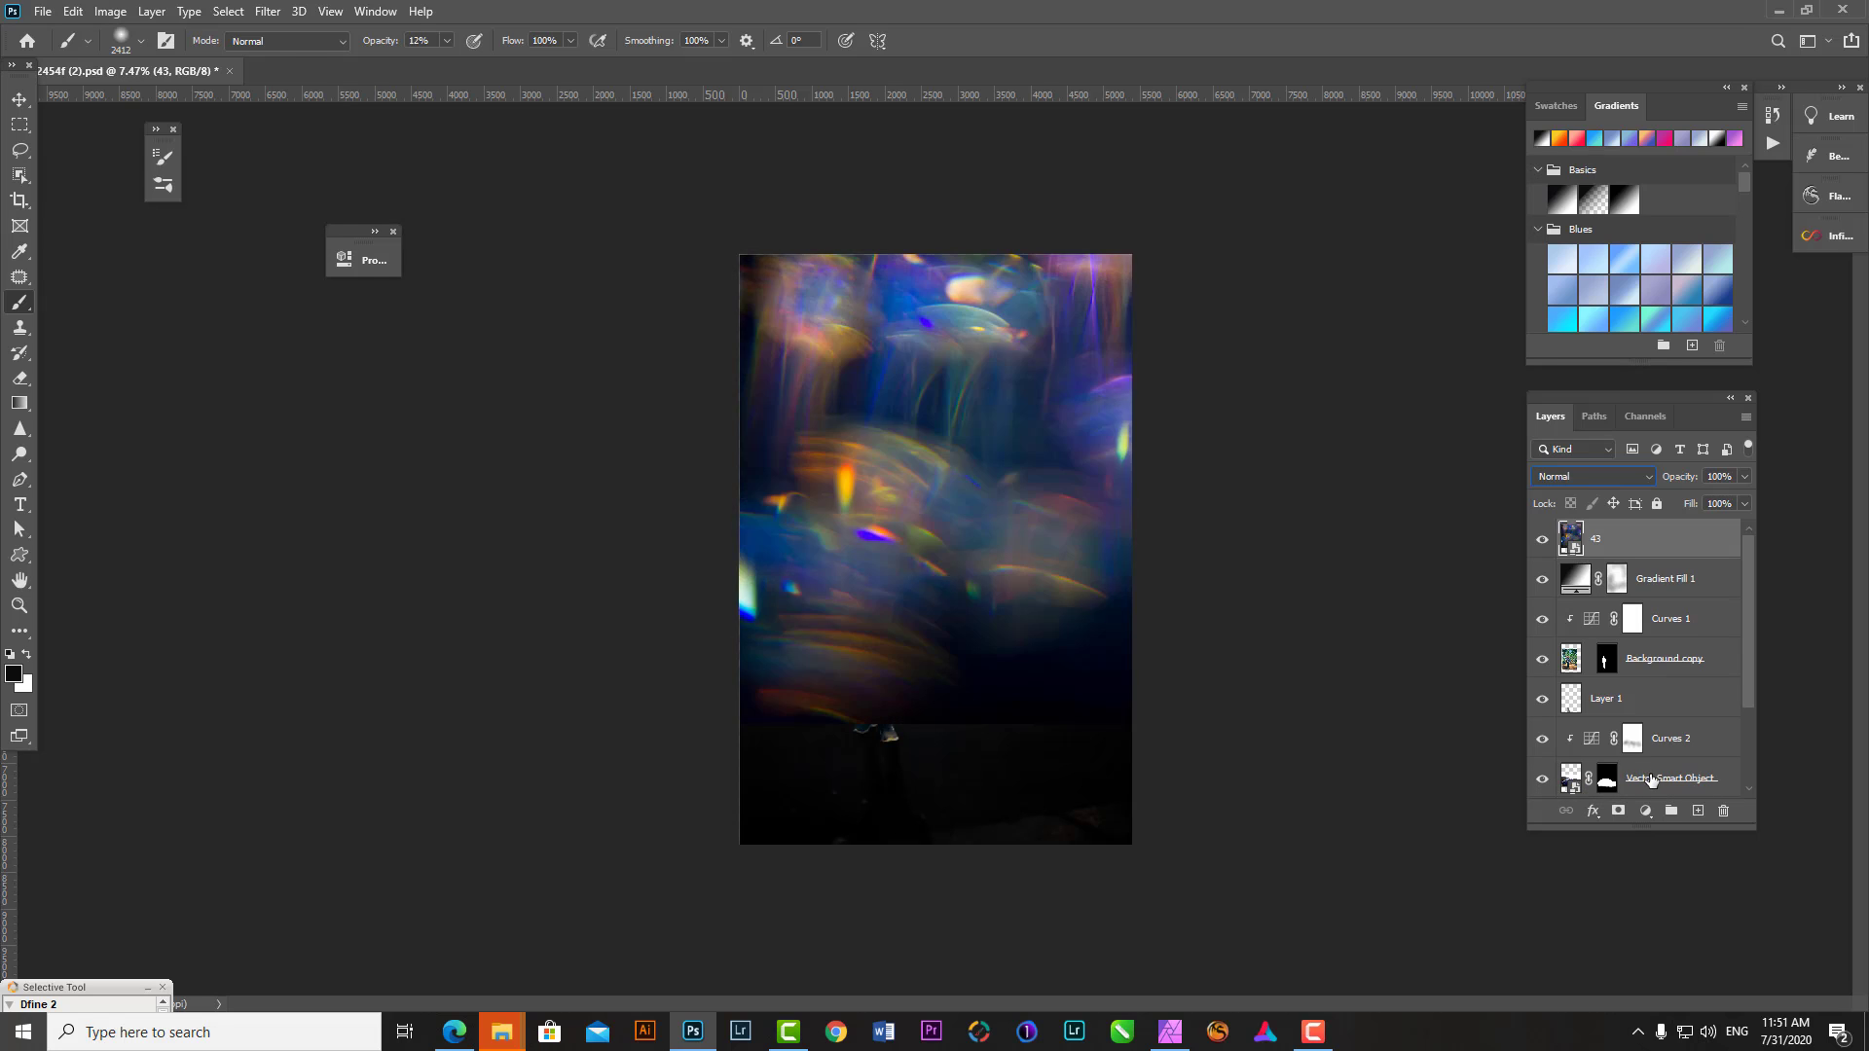
key(ctrl+z)
- Group the 19 copy lights layer with its adjustments into Group 1 and start transforming it
click(1744, 476)
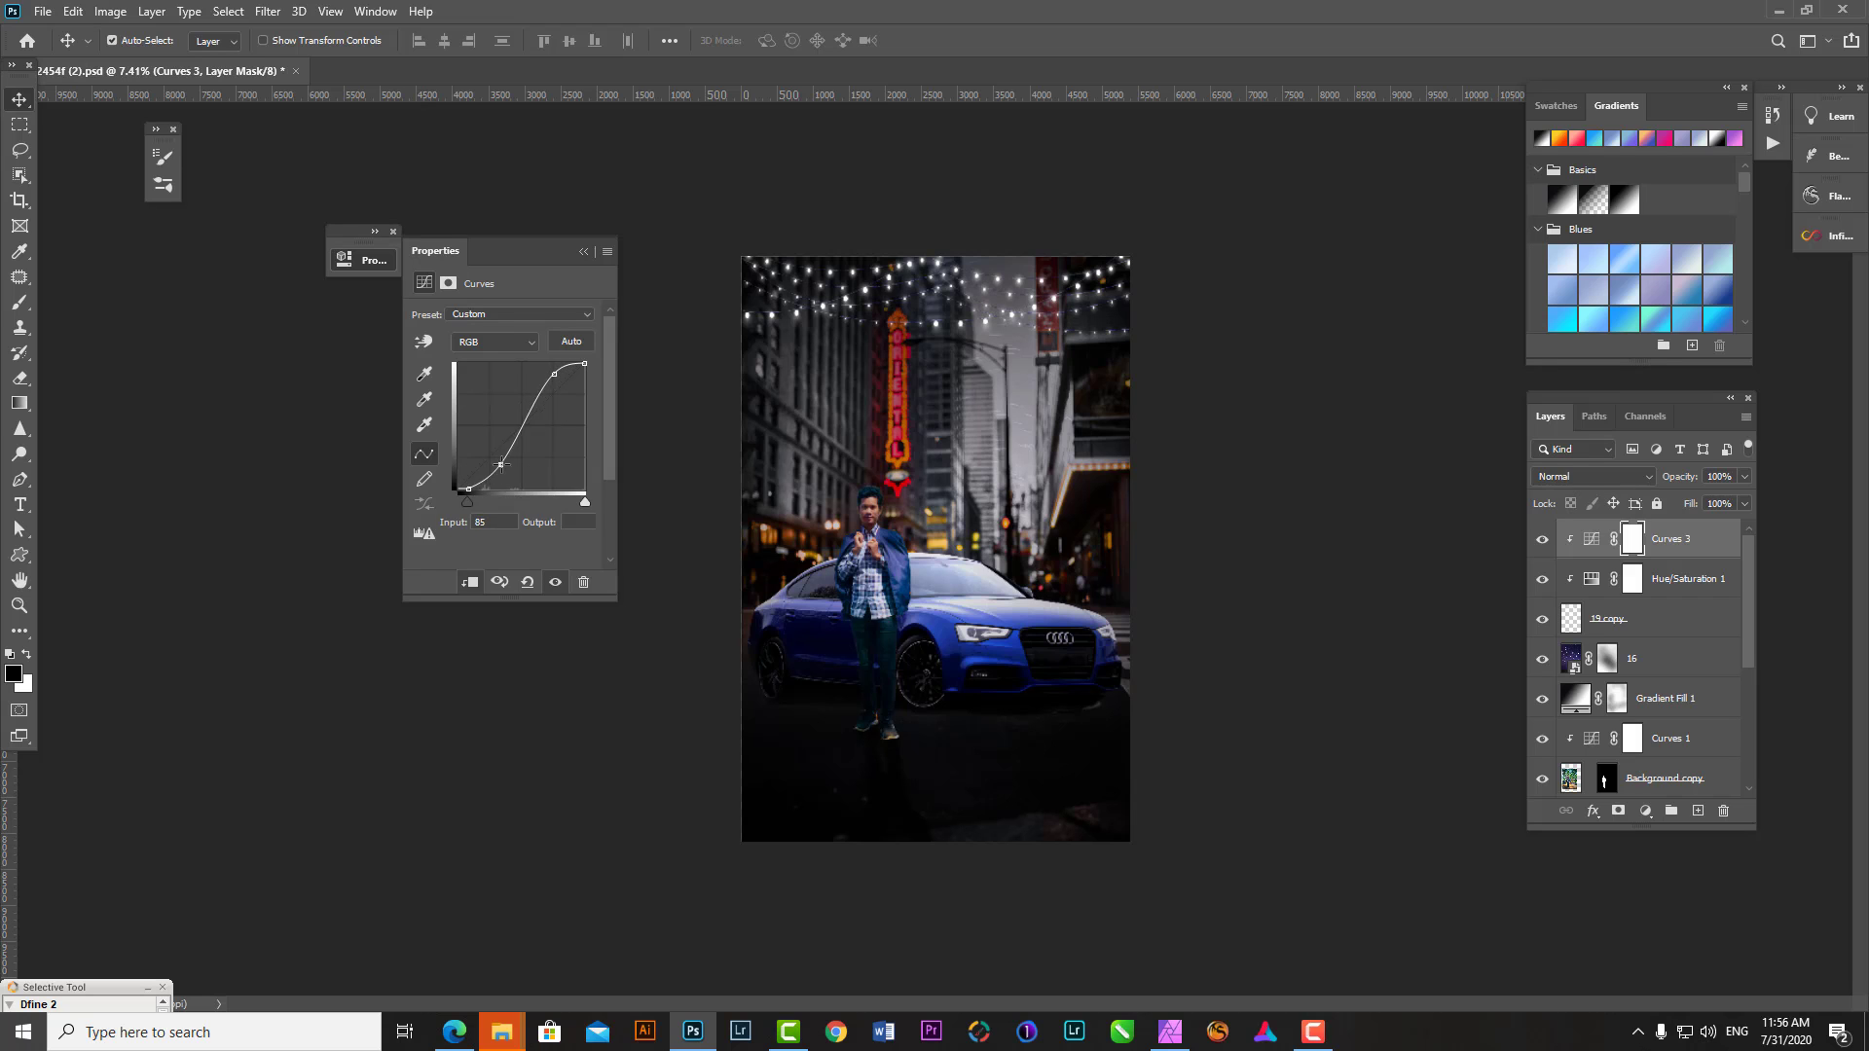
key(ctrl+0)
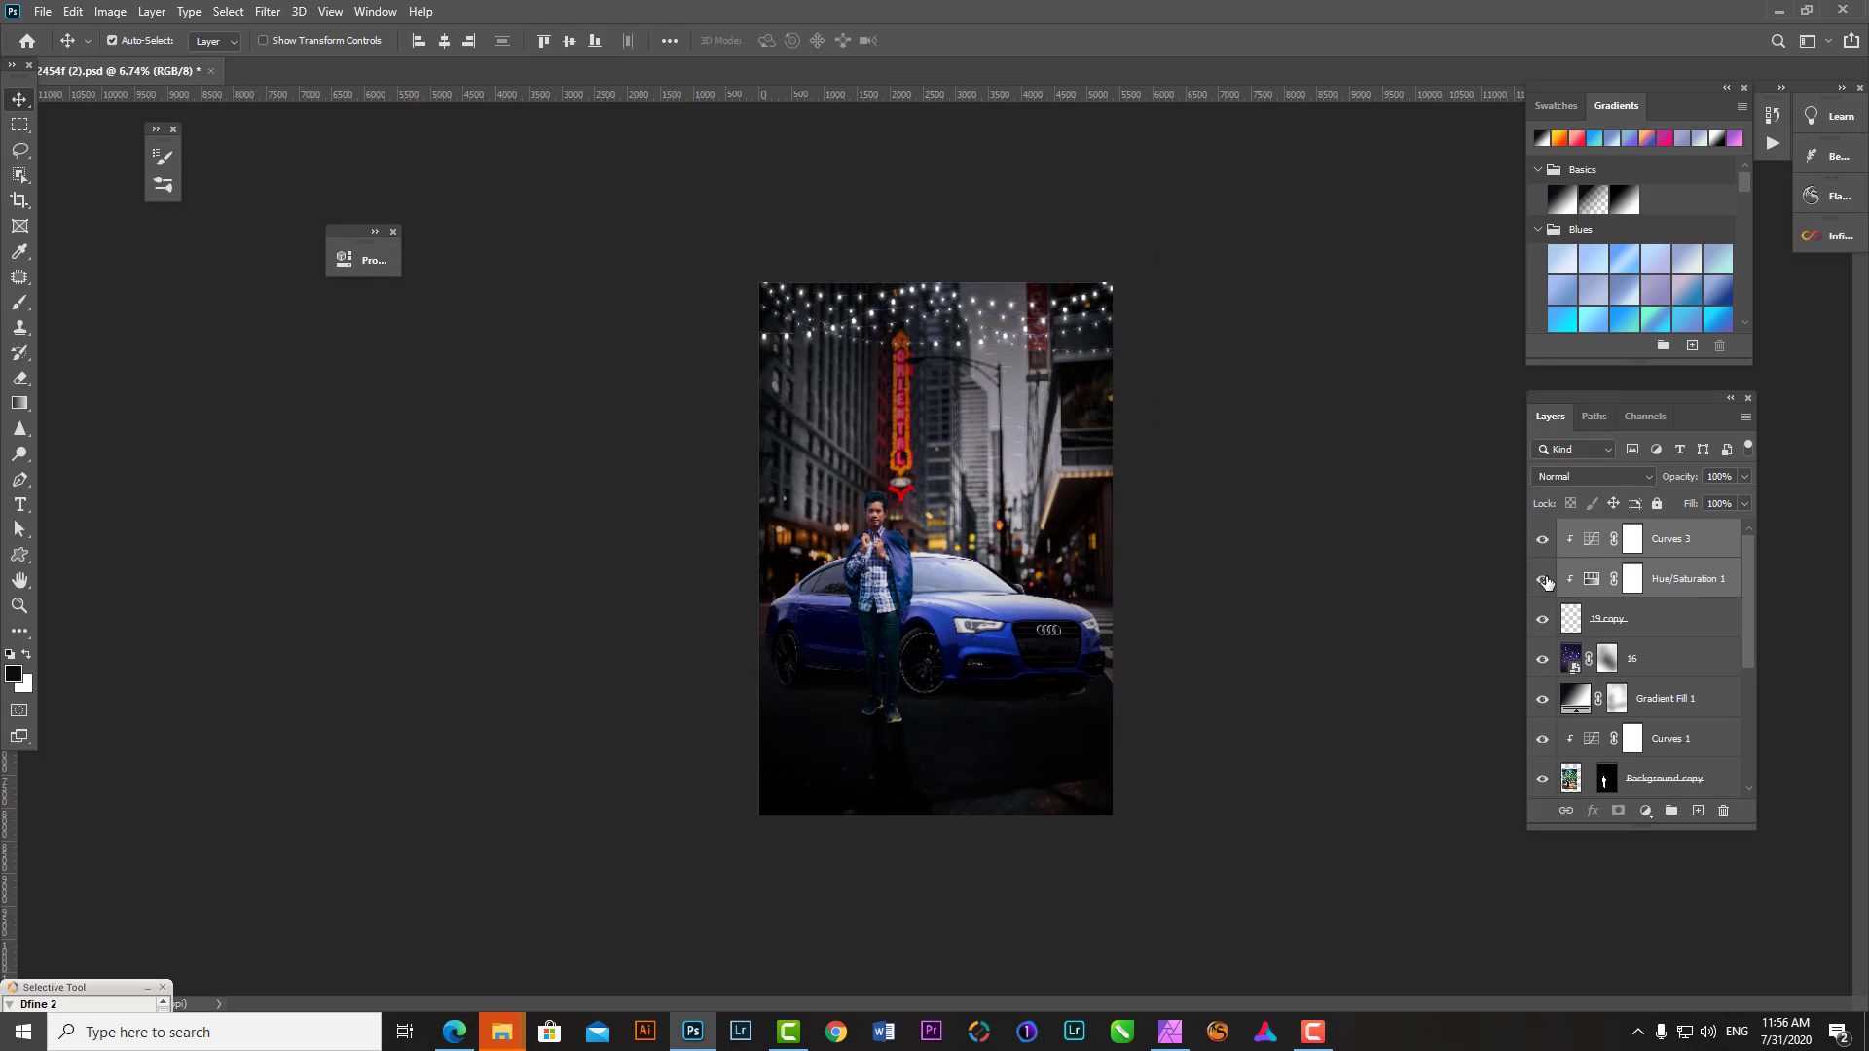
shift+click(1660, 611)
key(ctrl+g)
key(ctrl+t)
- Reposition the lights along the top edge, commit the transform and fit the image in view
drag(1119, 273, 1089, 238)
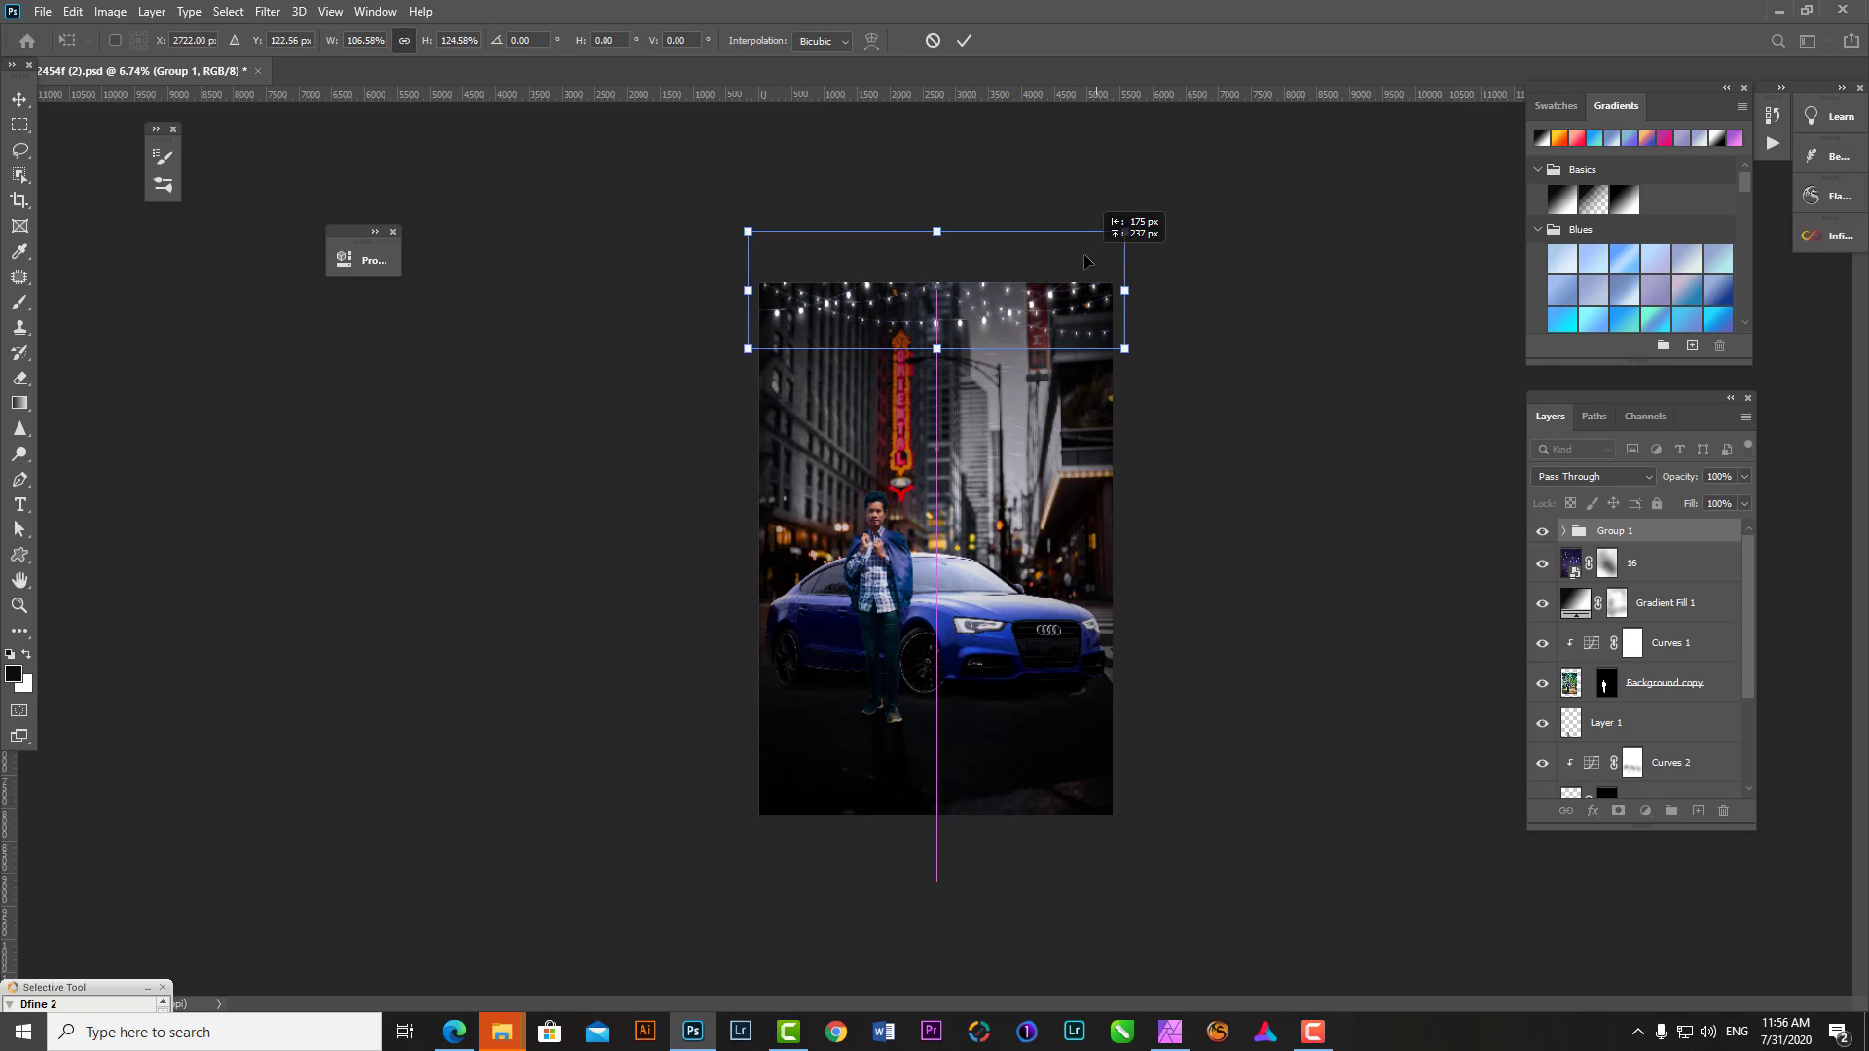
key(Return)
key(ctrl+0)
- Paint the Gradient Fill 1 mask over the car and man, then select the man's cutout layer
click(1616, 603)
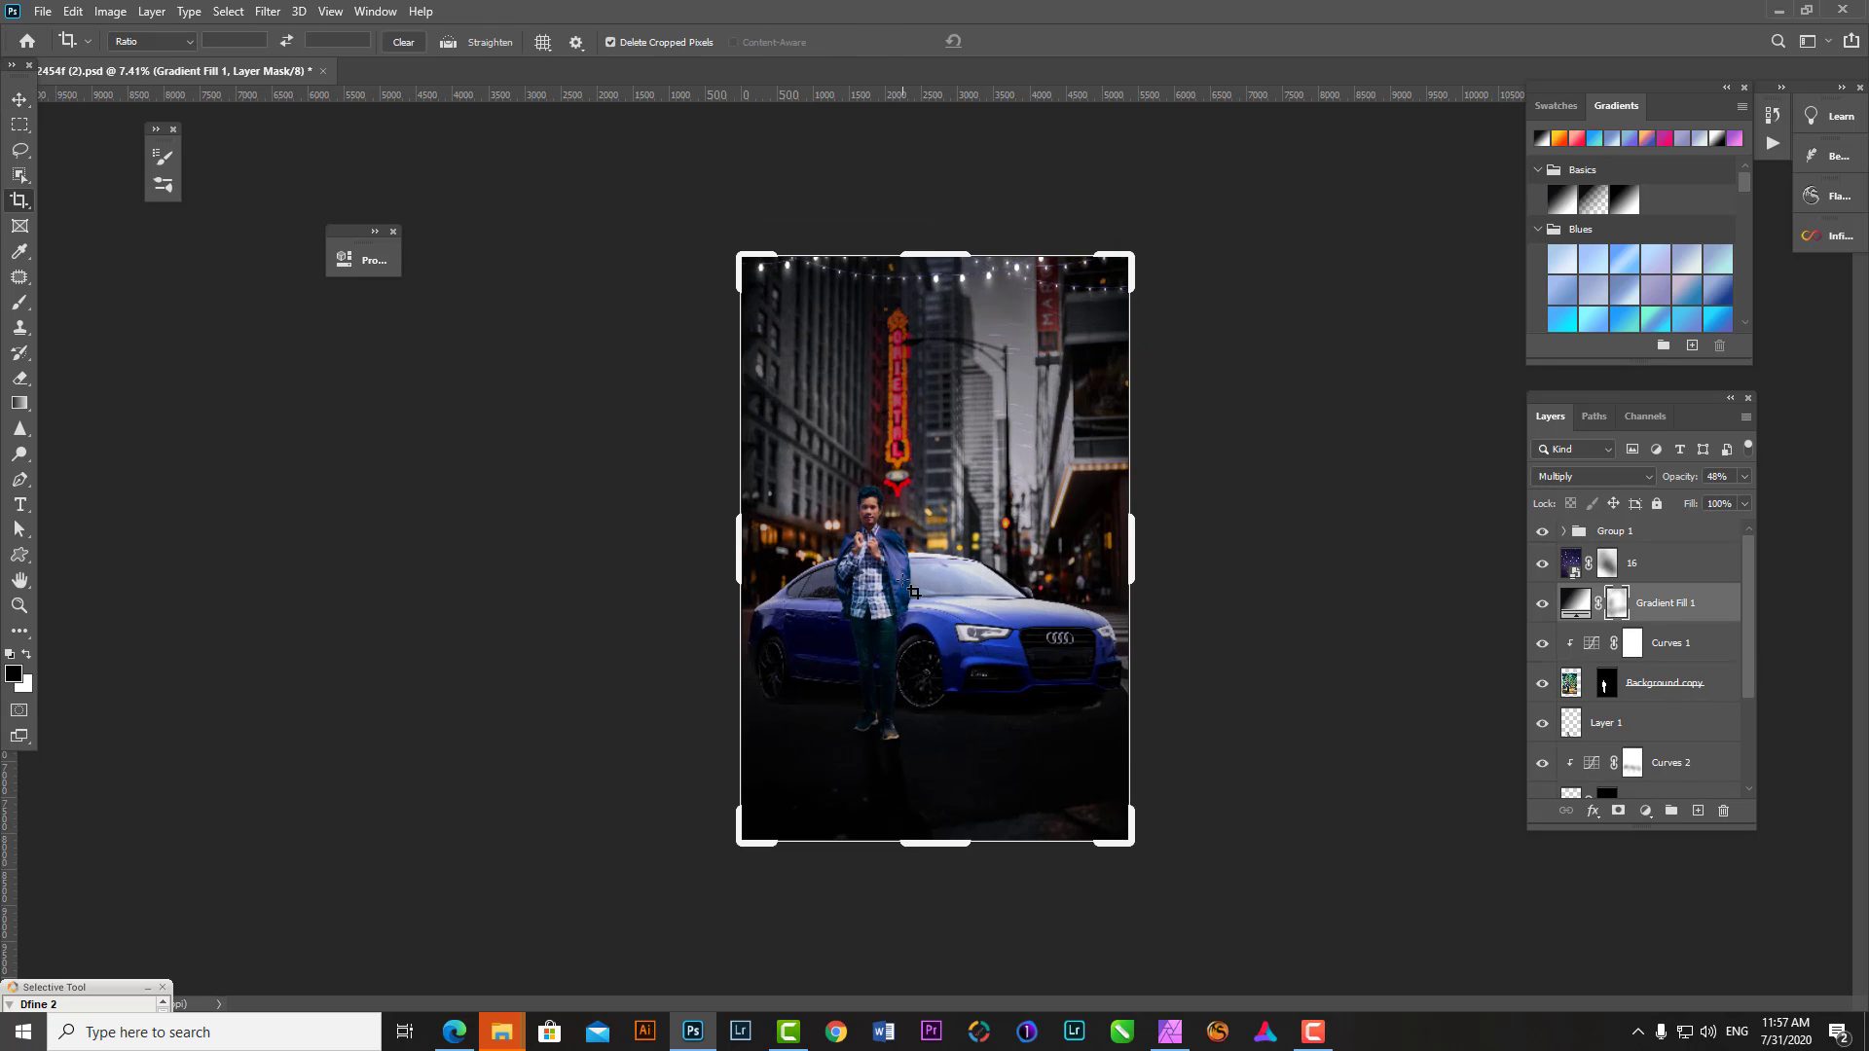
key(b)
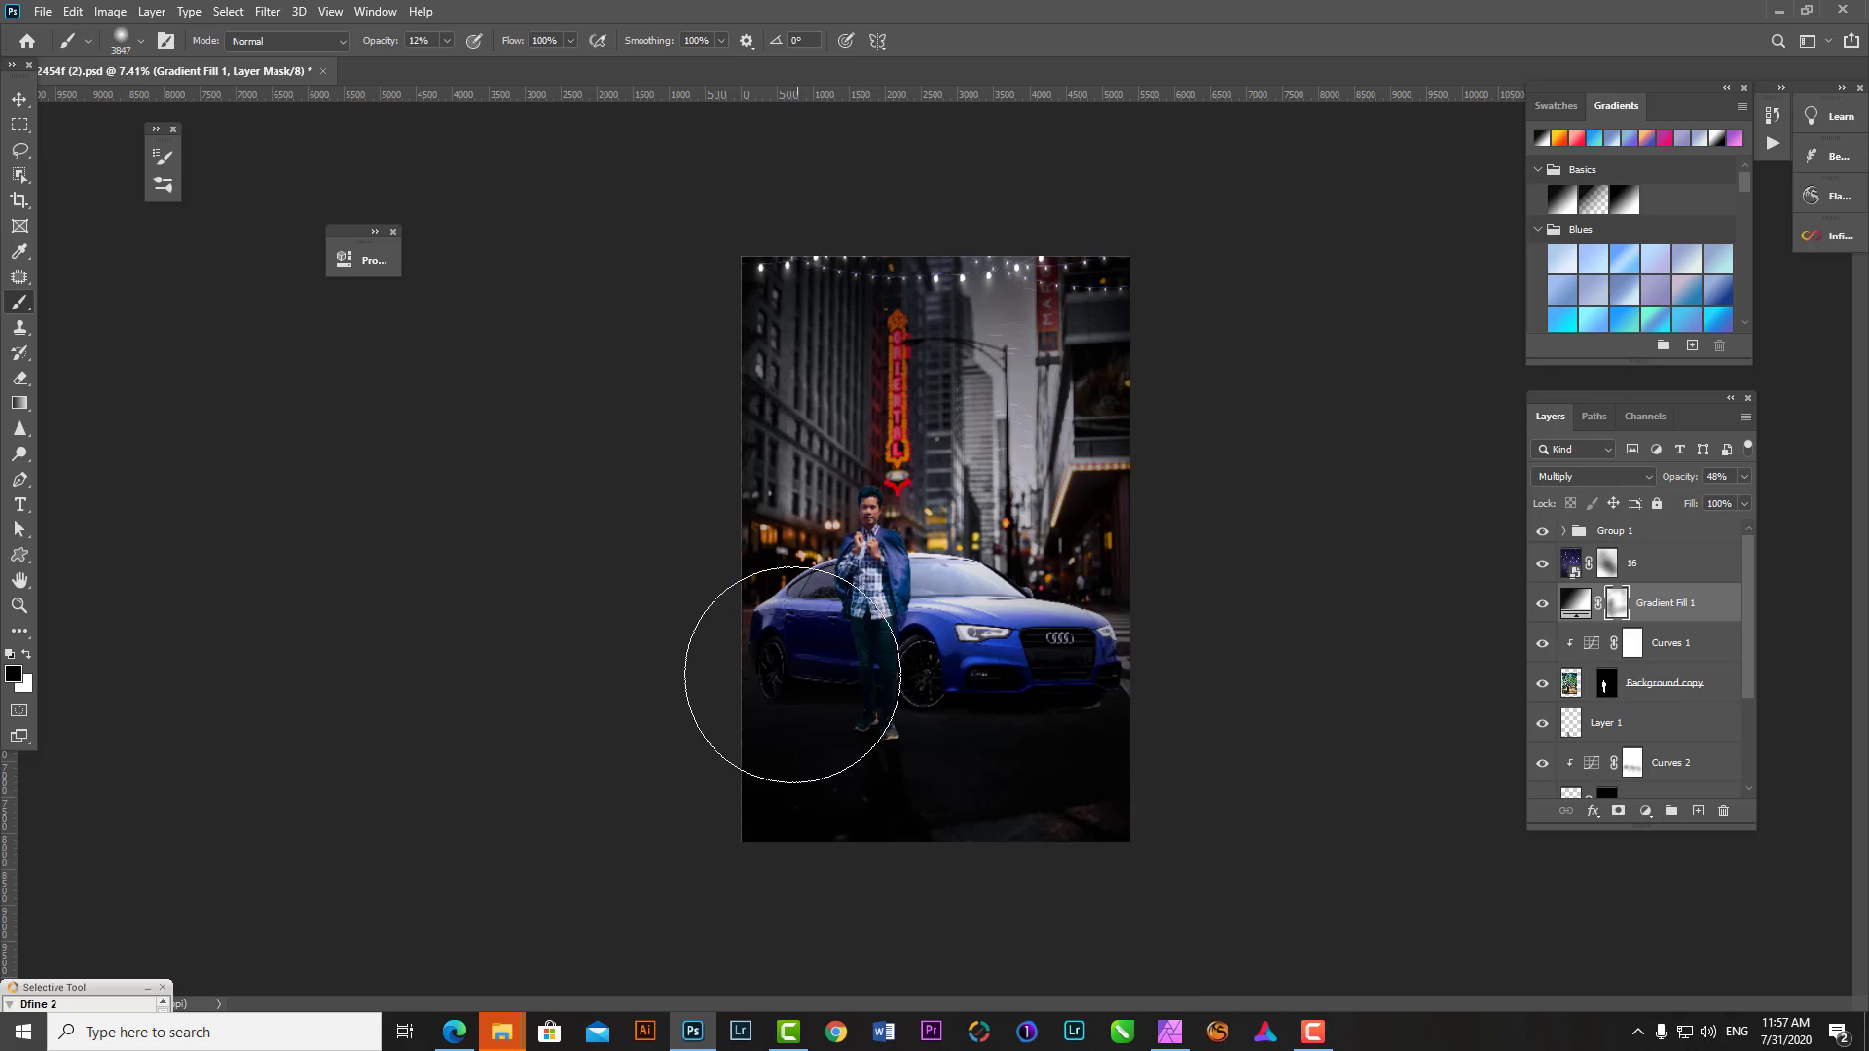
key(x)
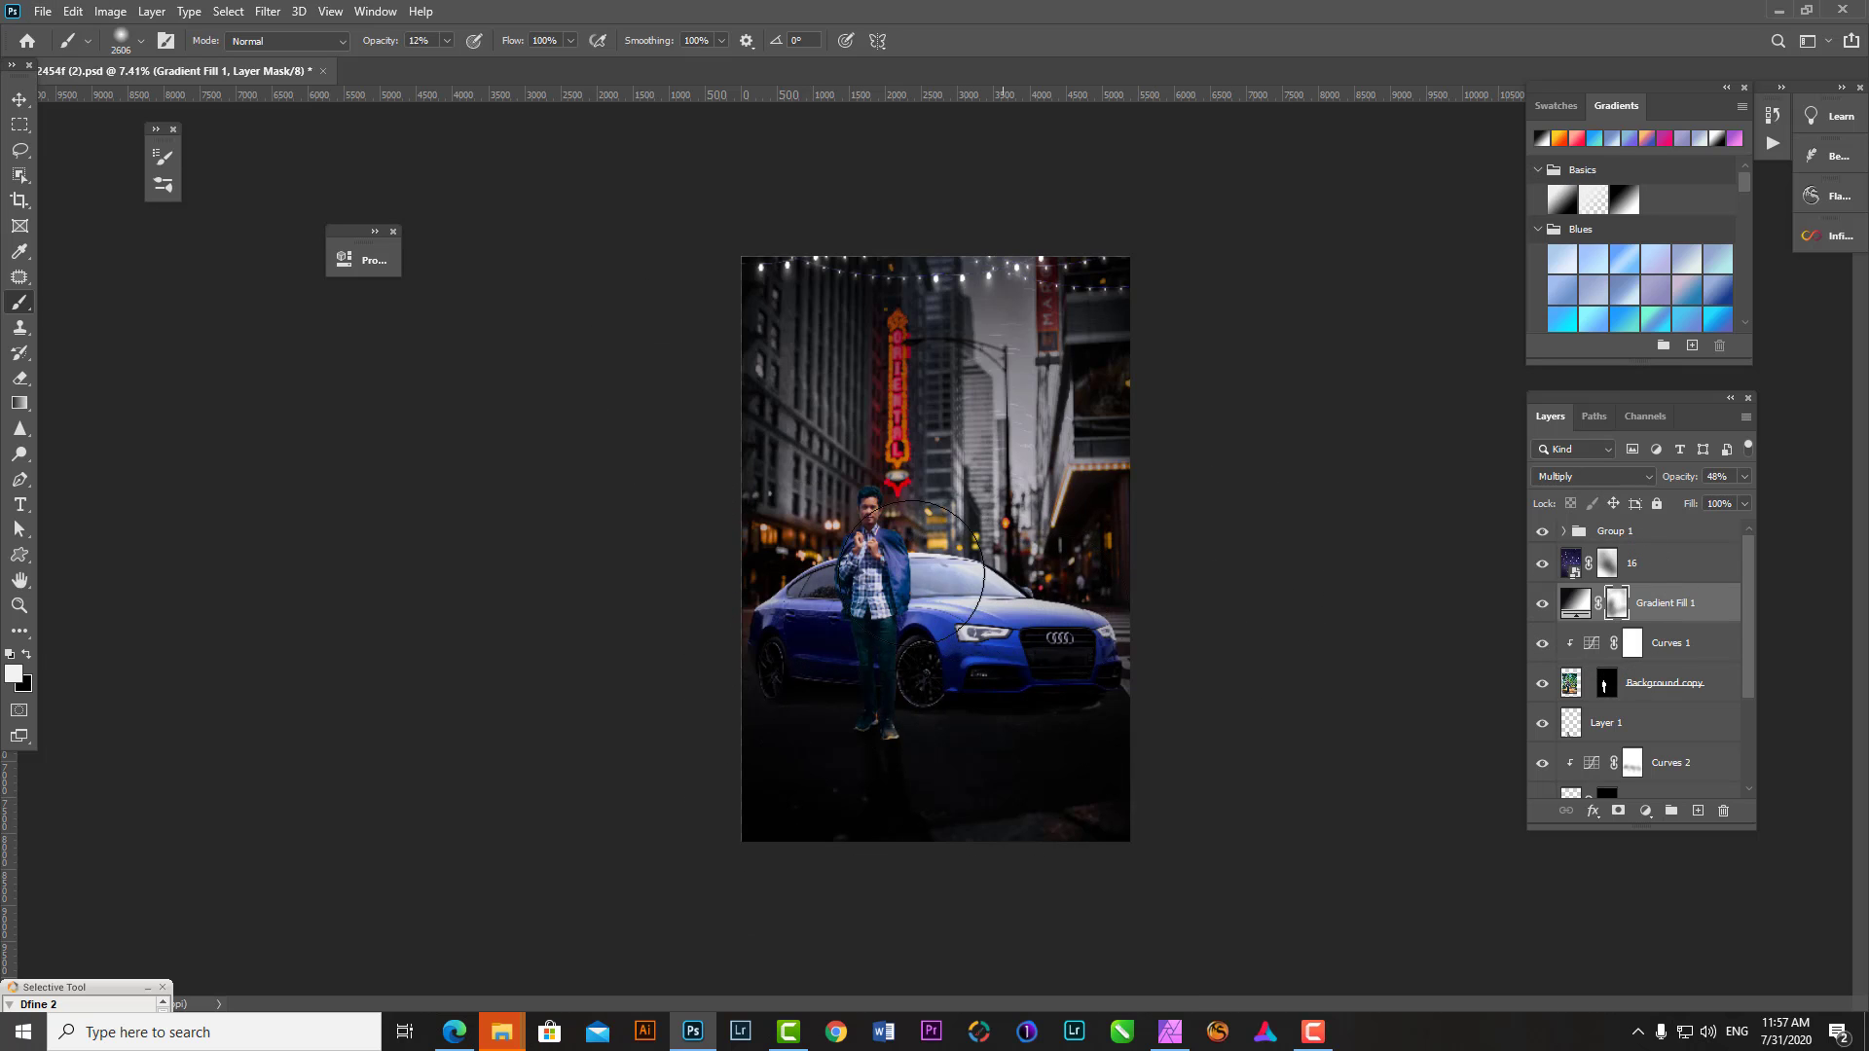
key(x)
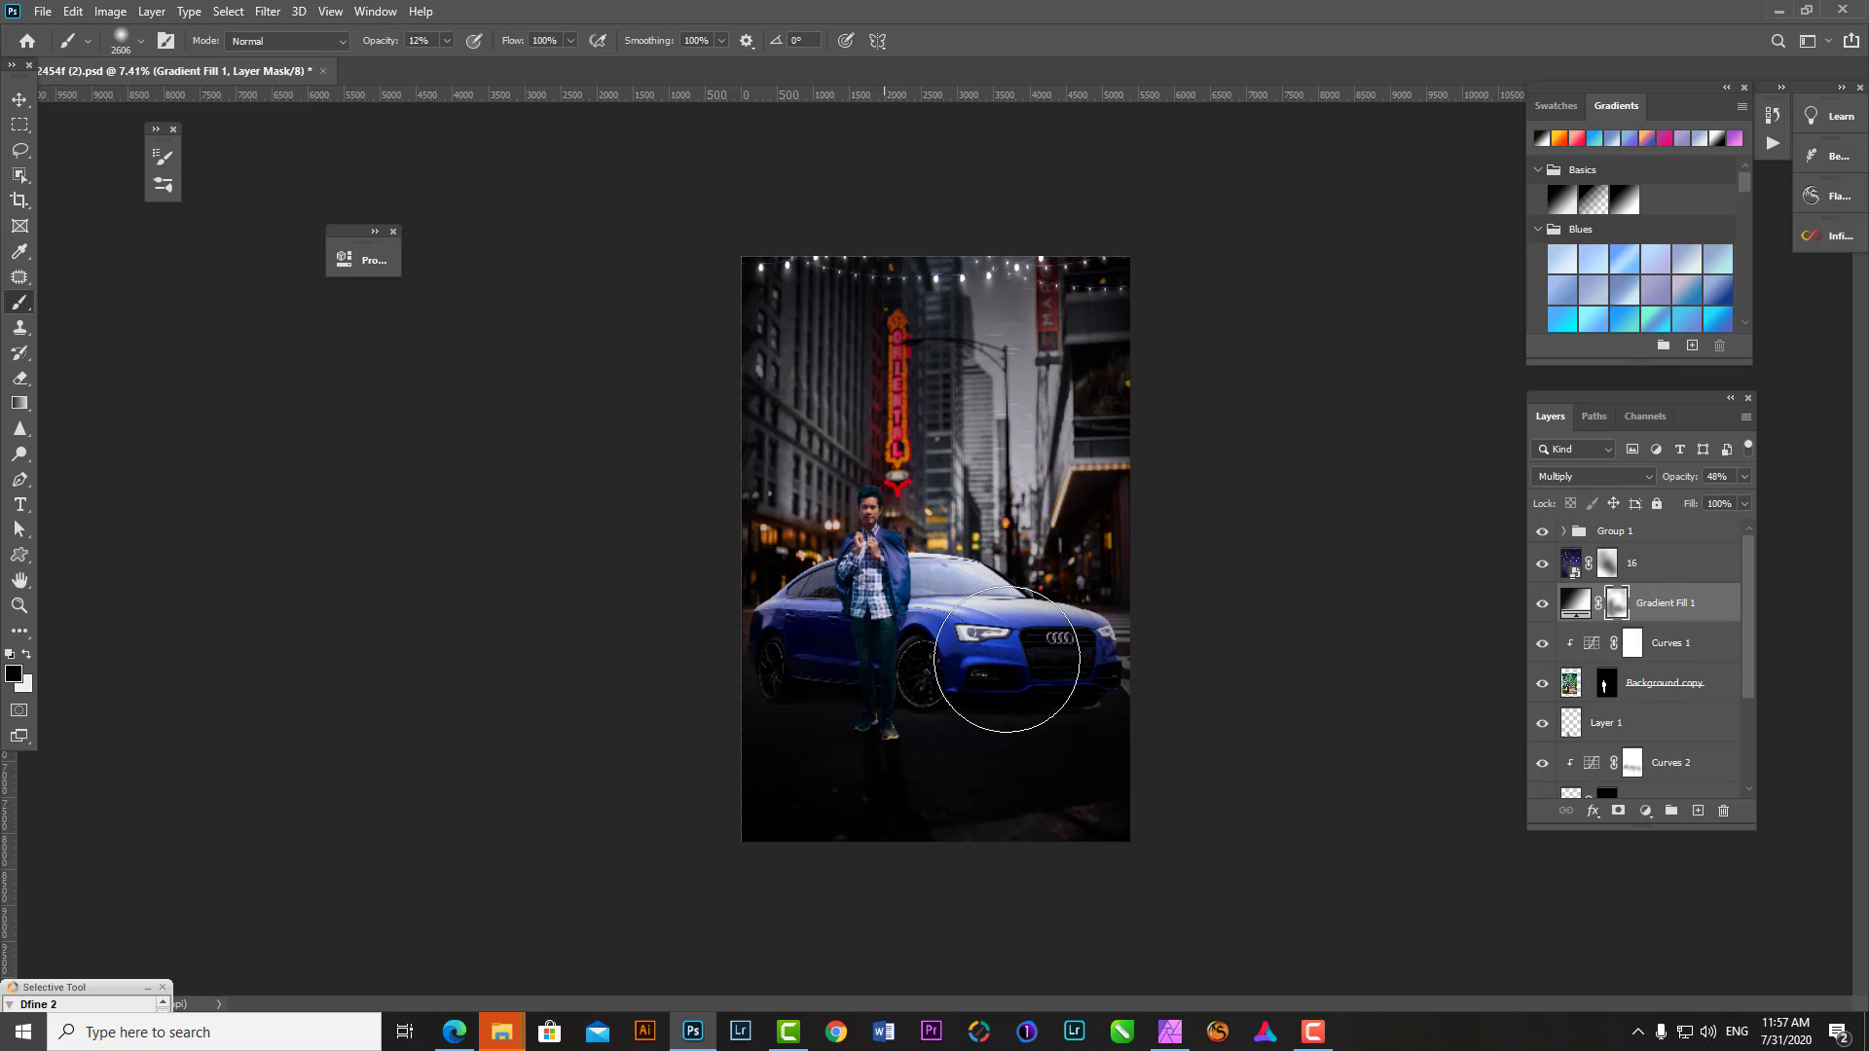
scroll(914, 889, up, 1)
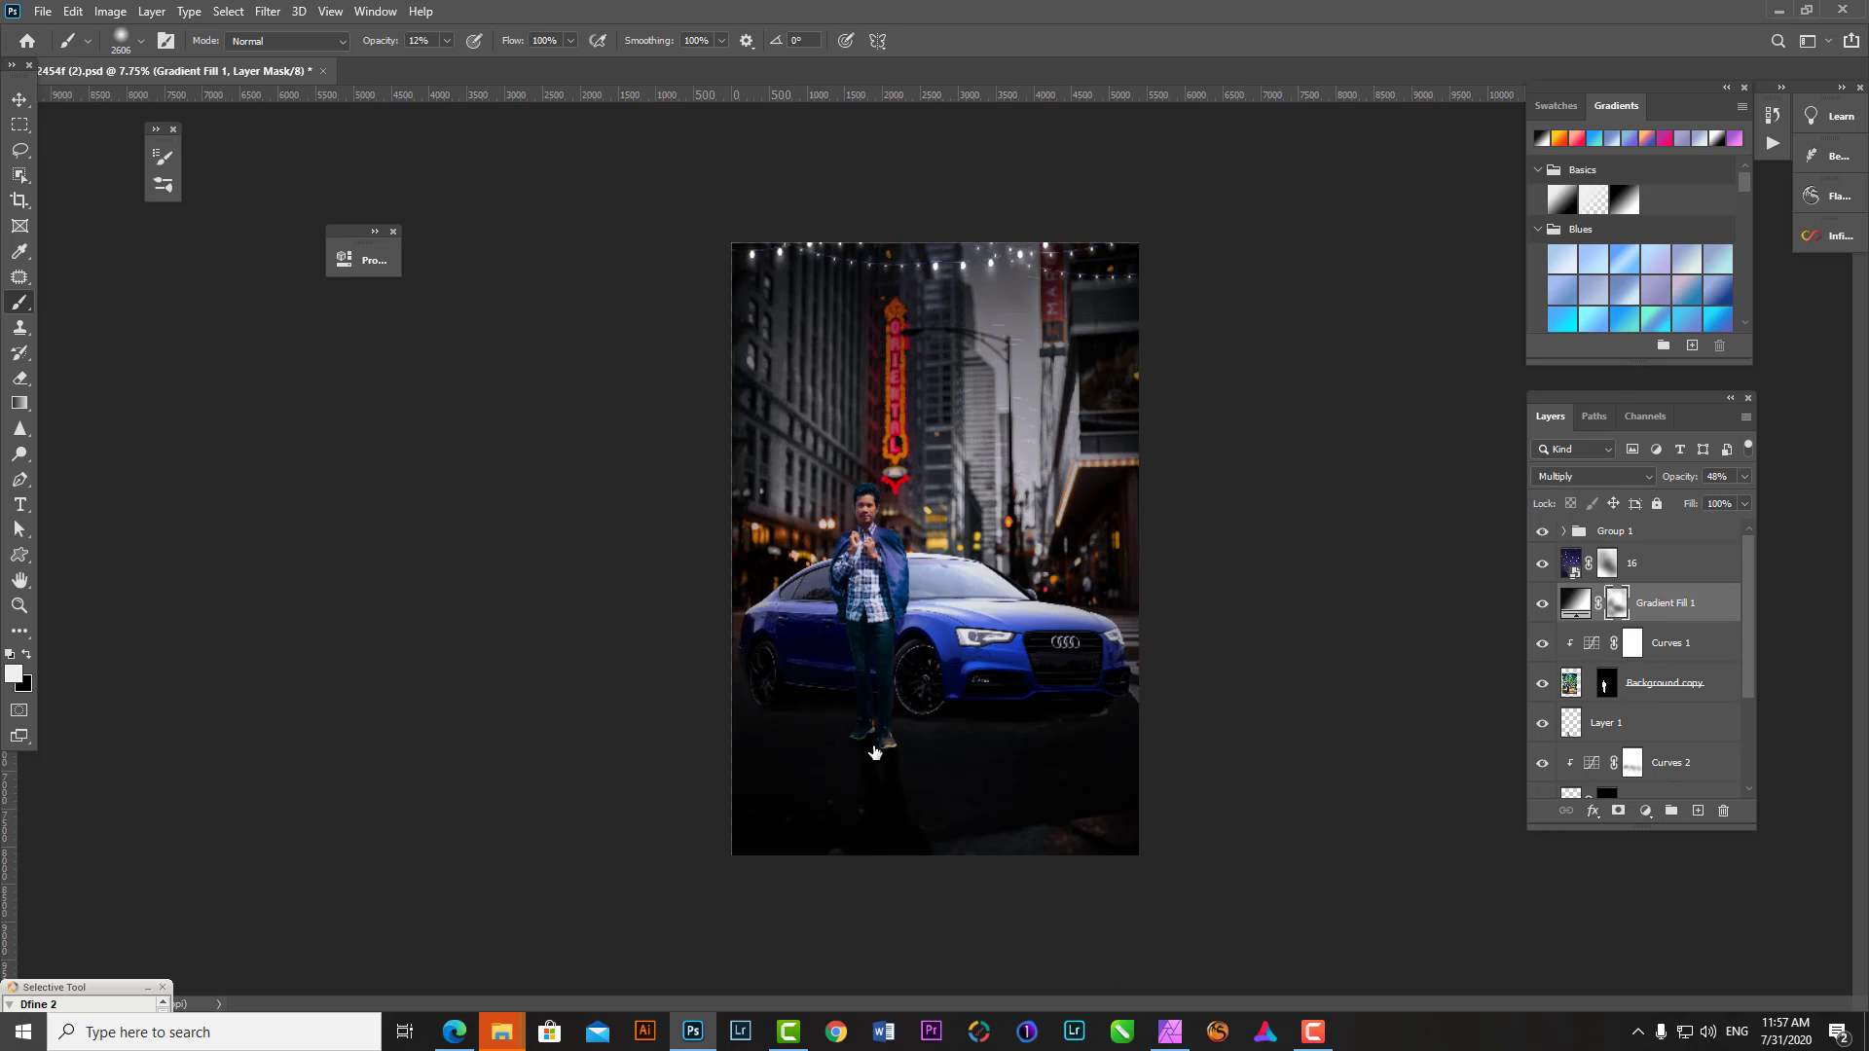
scroll(914, 889, up, 2)
click(1663, 686)
click(1646, 813)
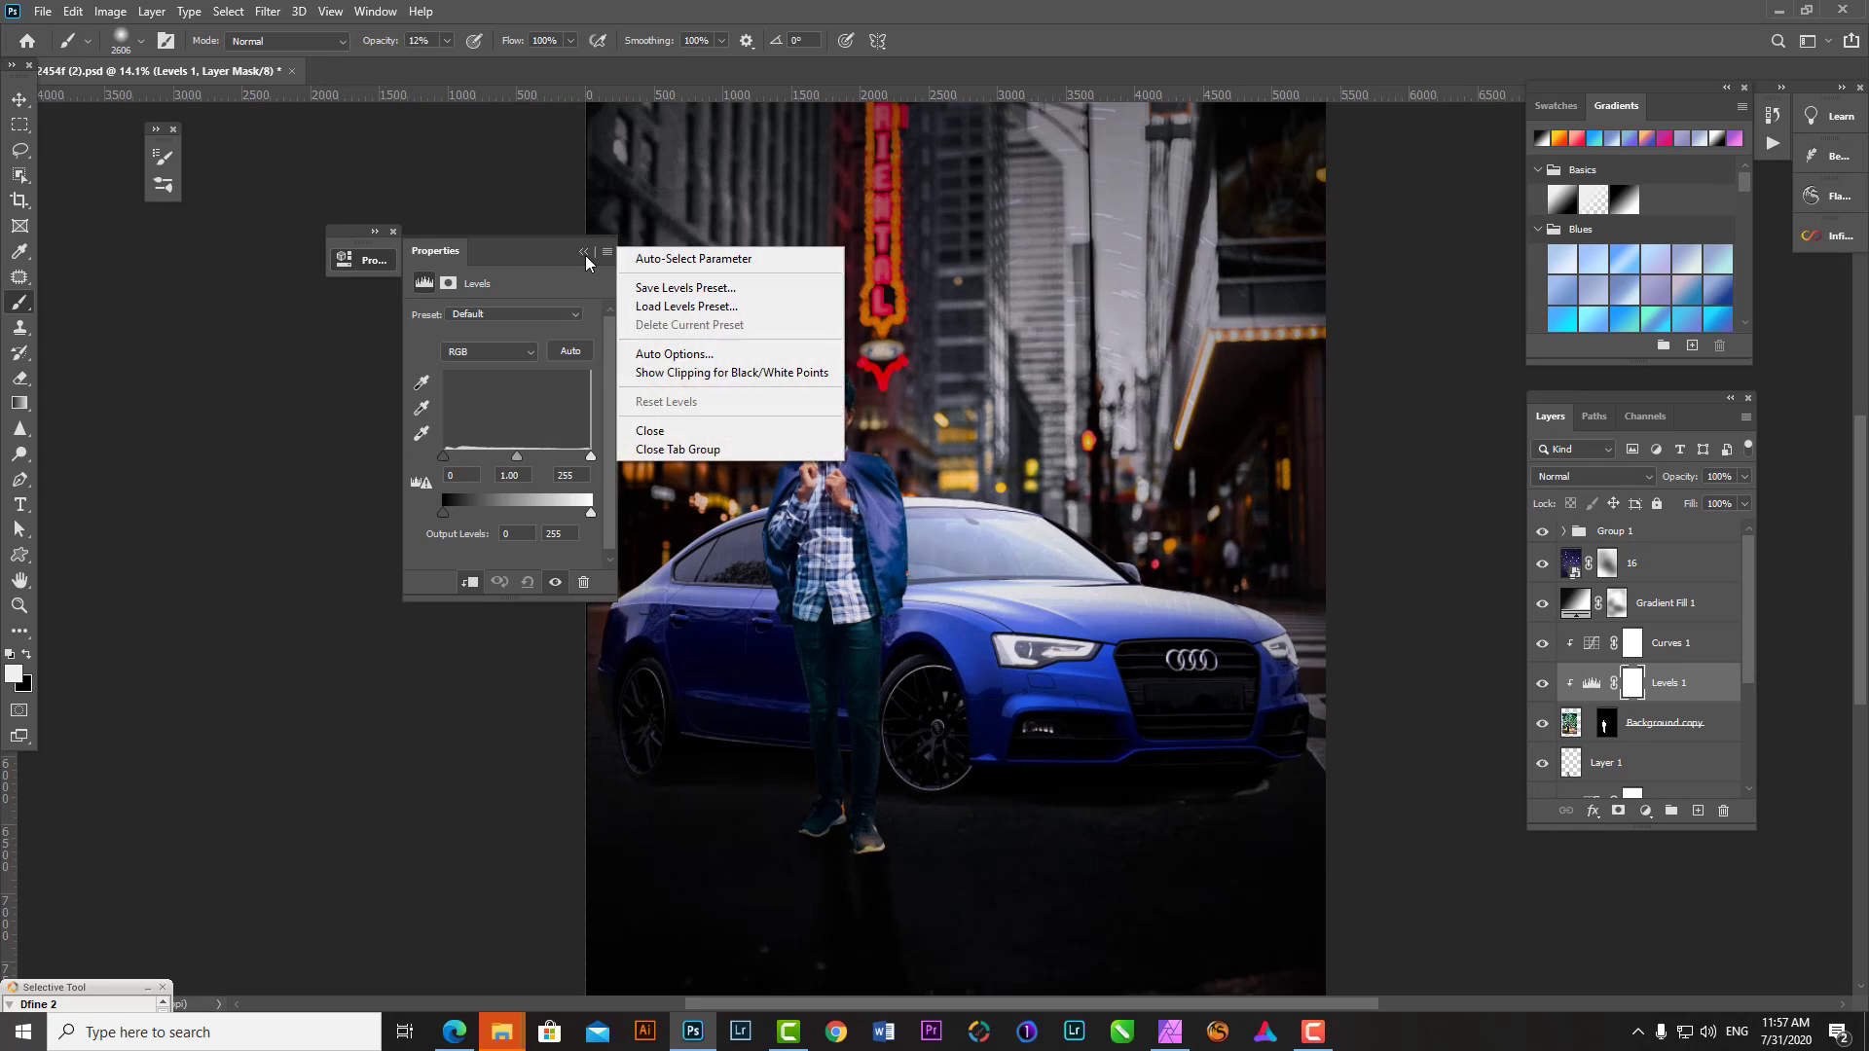
- Add a Brightness/Contrast adjustment with Brightness 5 and Contrast 19 over the man
click(1645, 811)
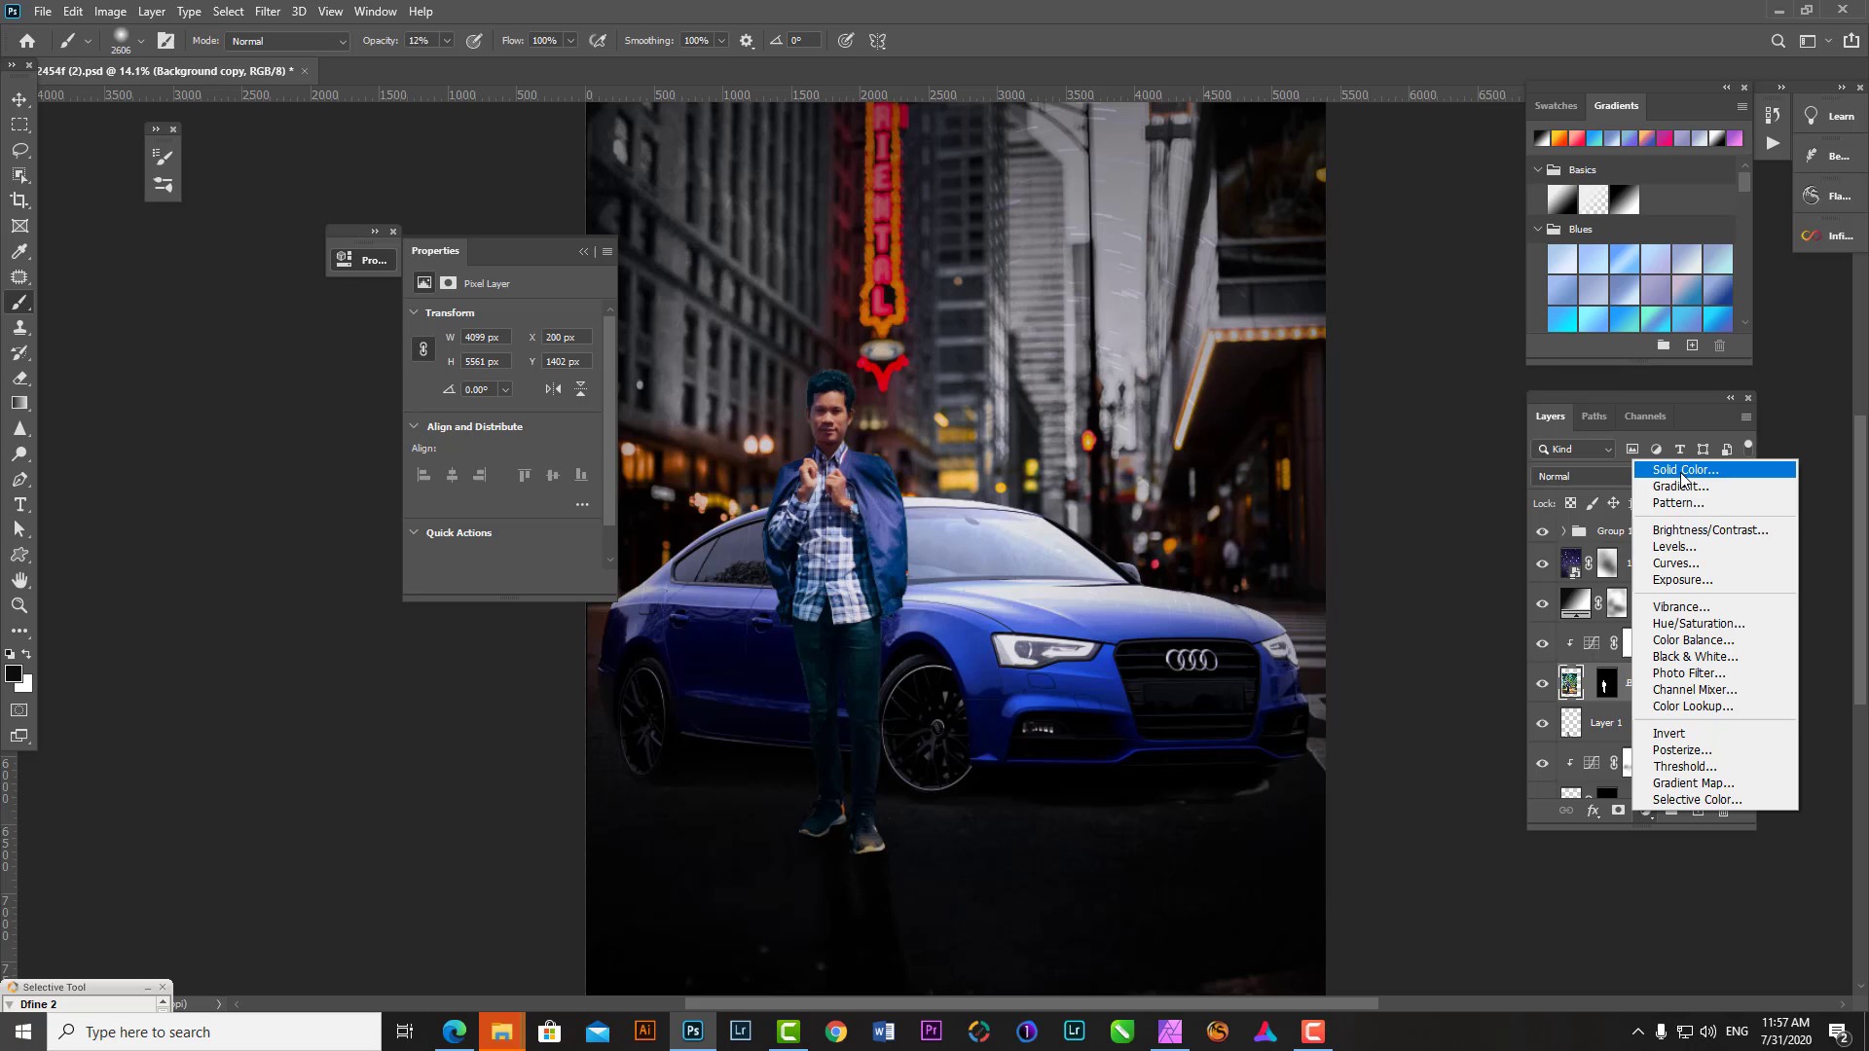
click(1667, 541)
drag(516, 400, 506, 367)
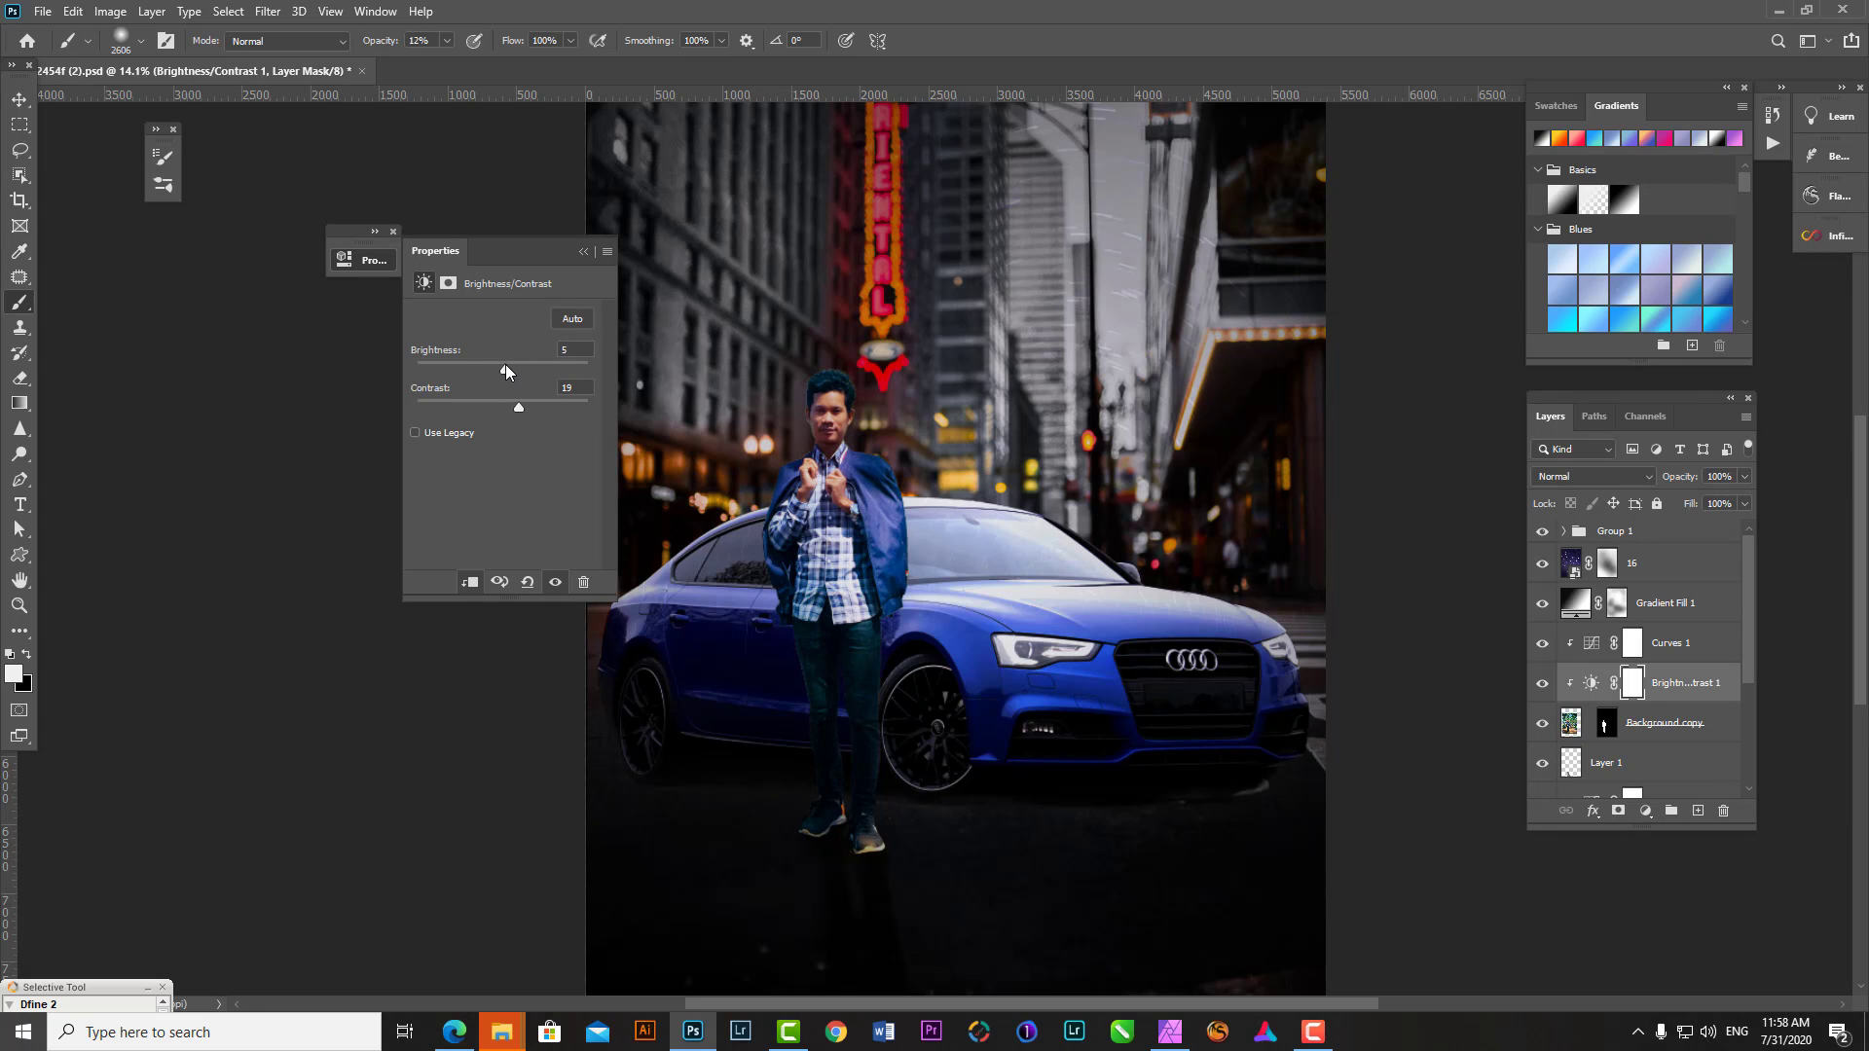
scroll(964, 817, down, 3)
- Fade the Gradient Fill 1 vignette to 1% opacity
click(1744, 476)
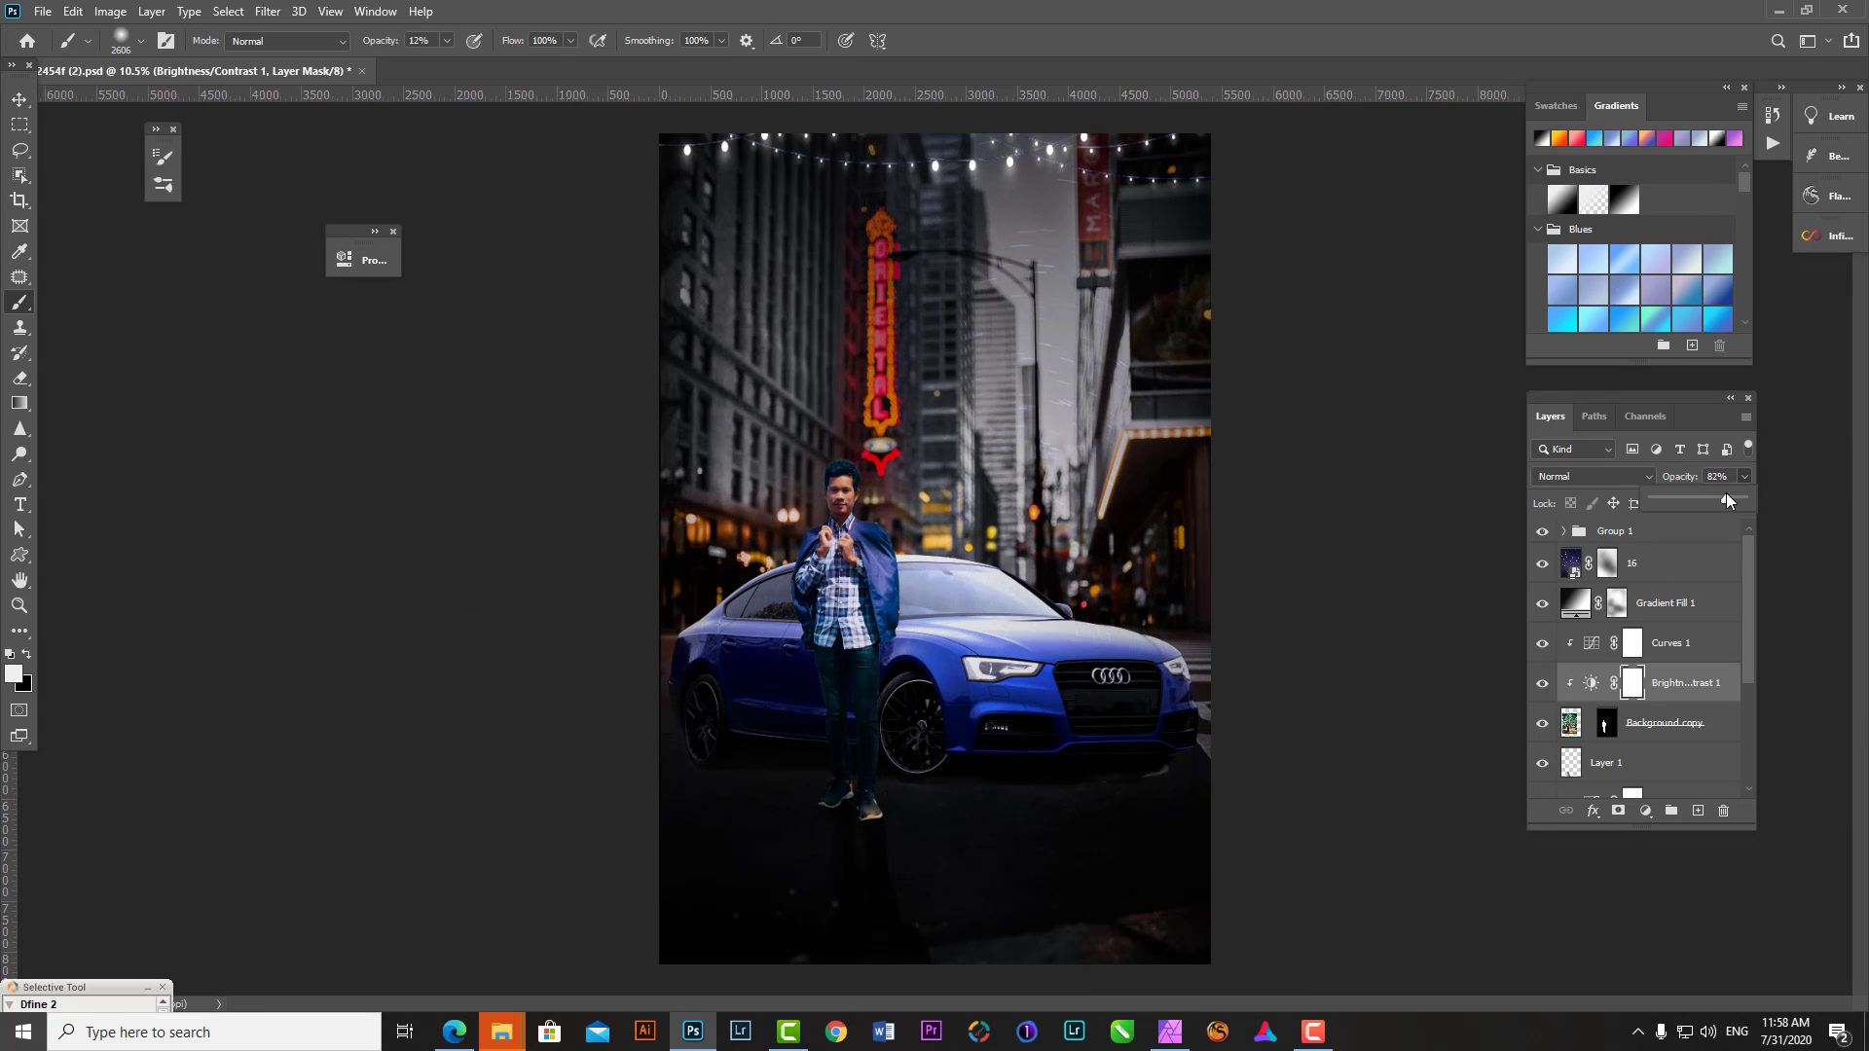
key(alt+bracketright)
key(alt+bracketright)
drag(1726, 493, 1646, 497)
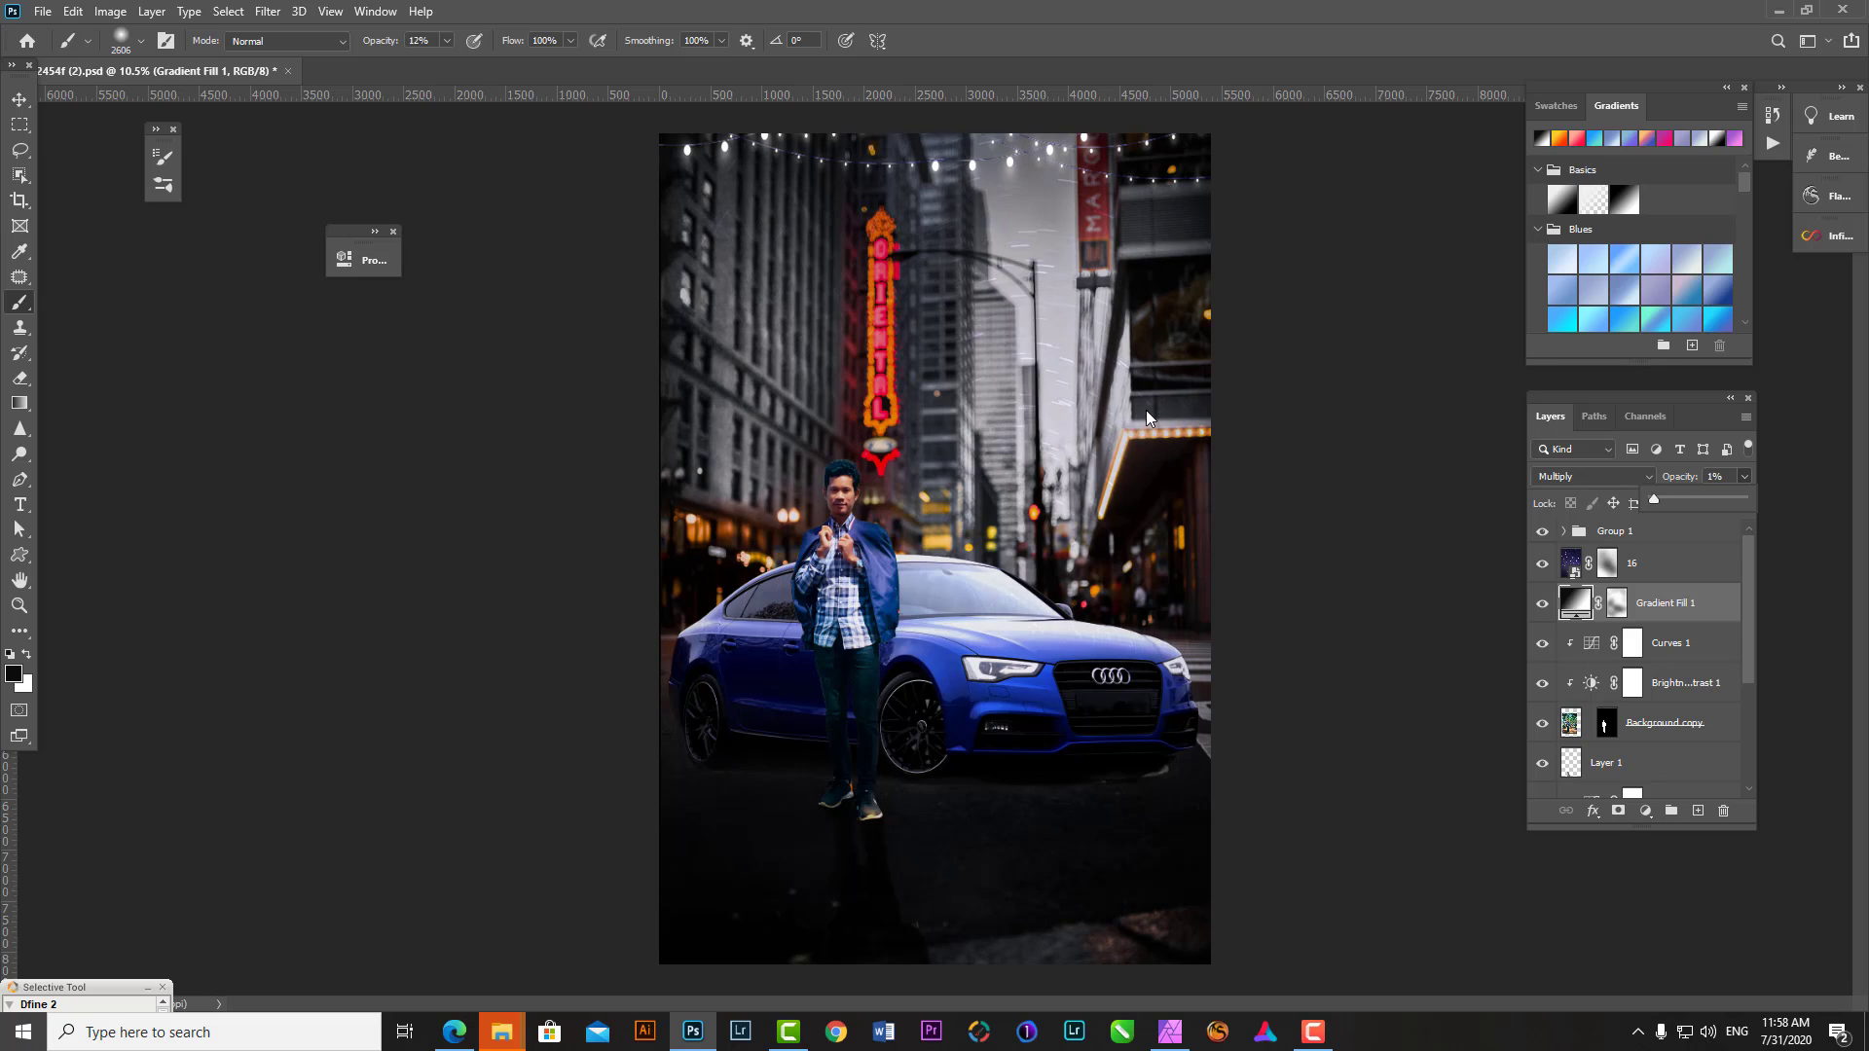
key(v)
scroll(935, 548, down, 2)
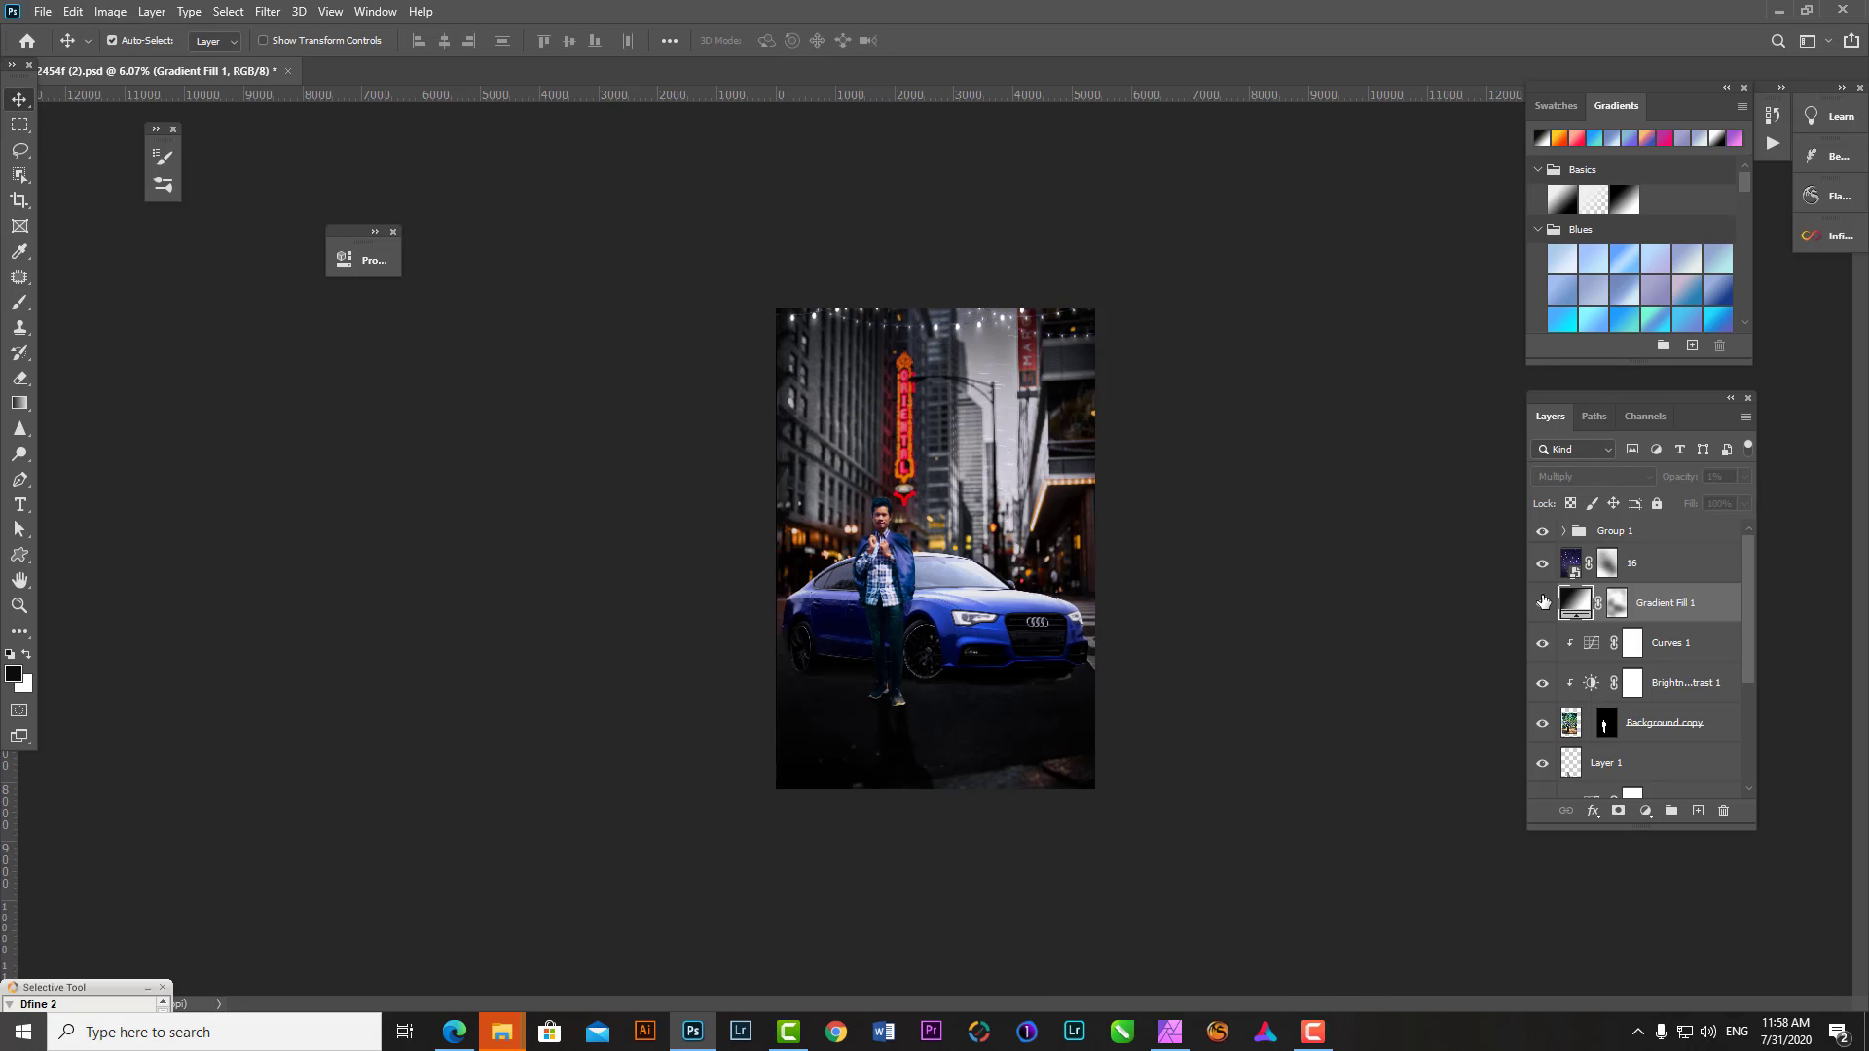
- Move down the layer stack and target the car layer's mask with the Brush
key(alt+bracketright)
scroll(1568, 670, down, 3)
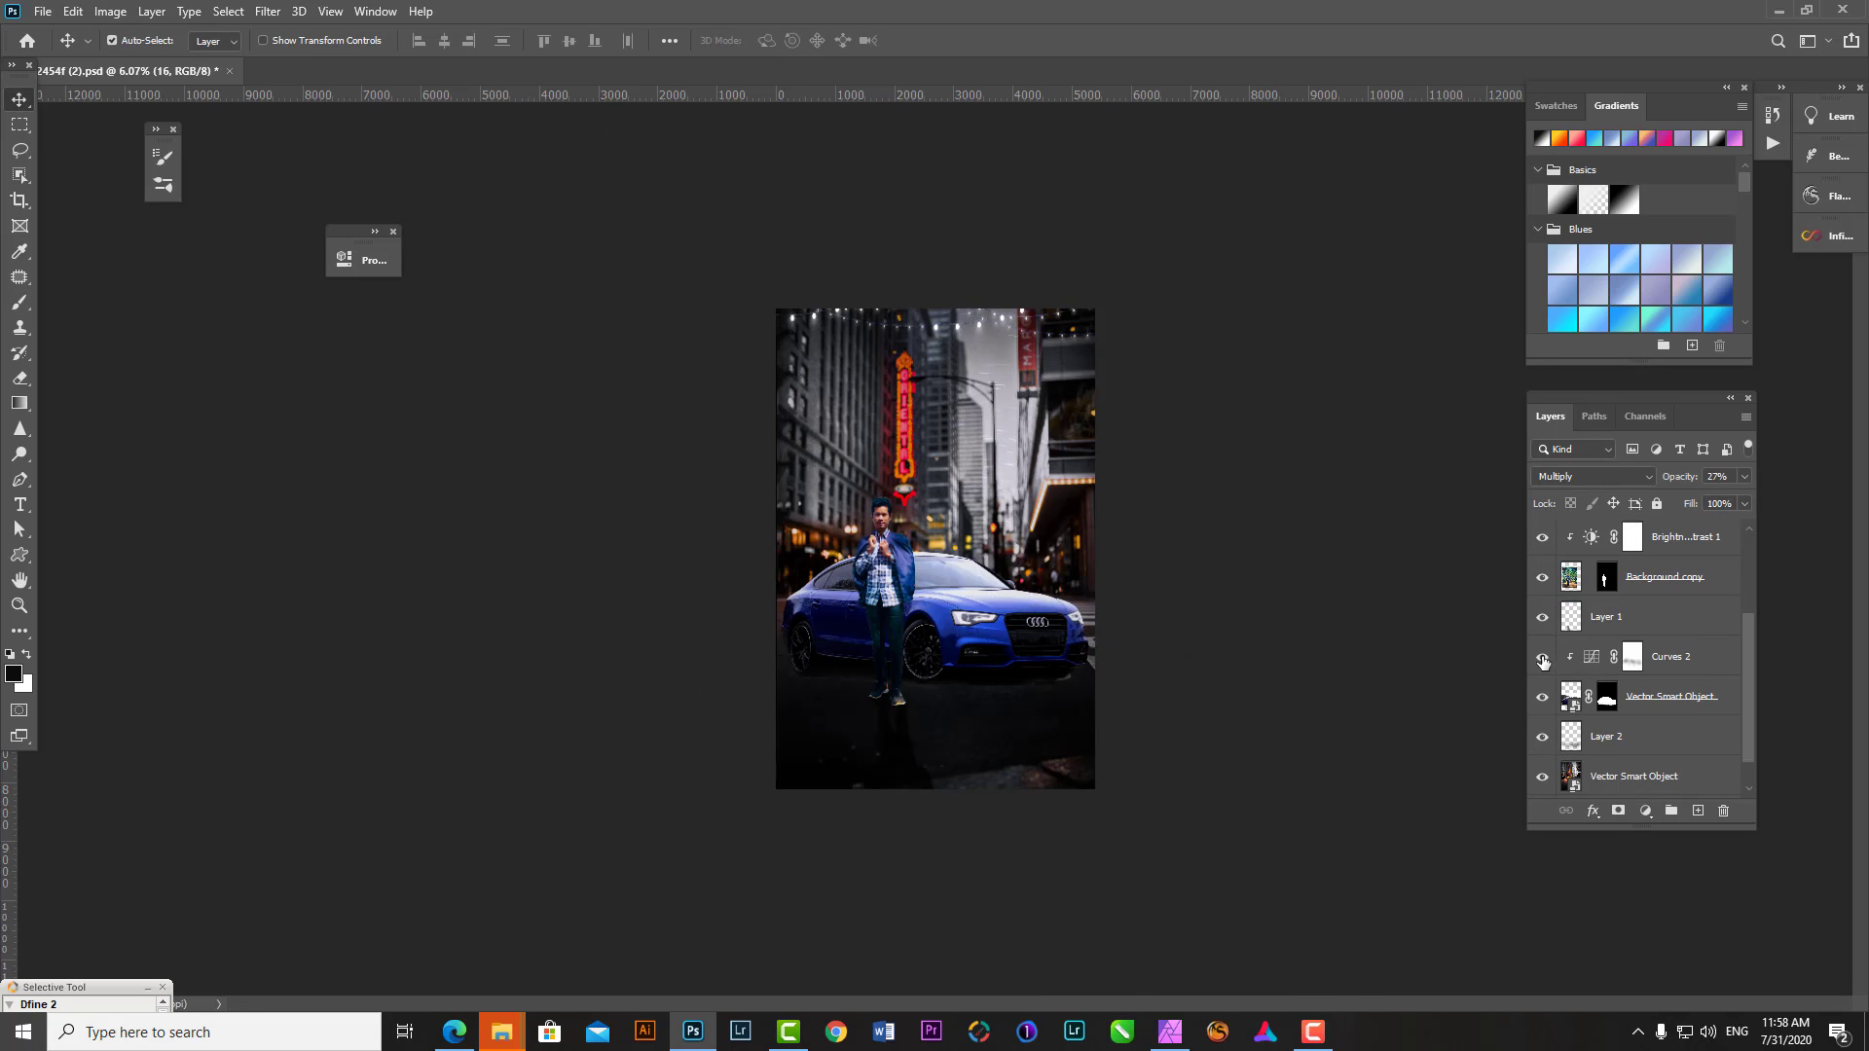
key(ctrl+0)
click(1607, 696)
key(b)
scroll(708, 798, up, 2)
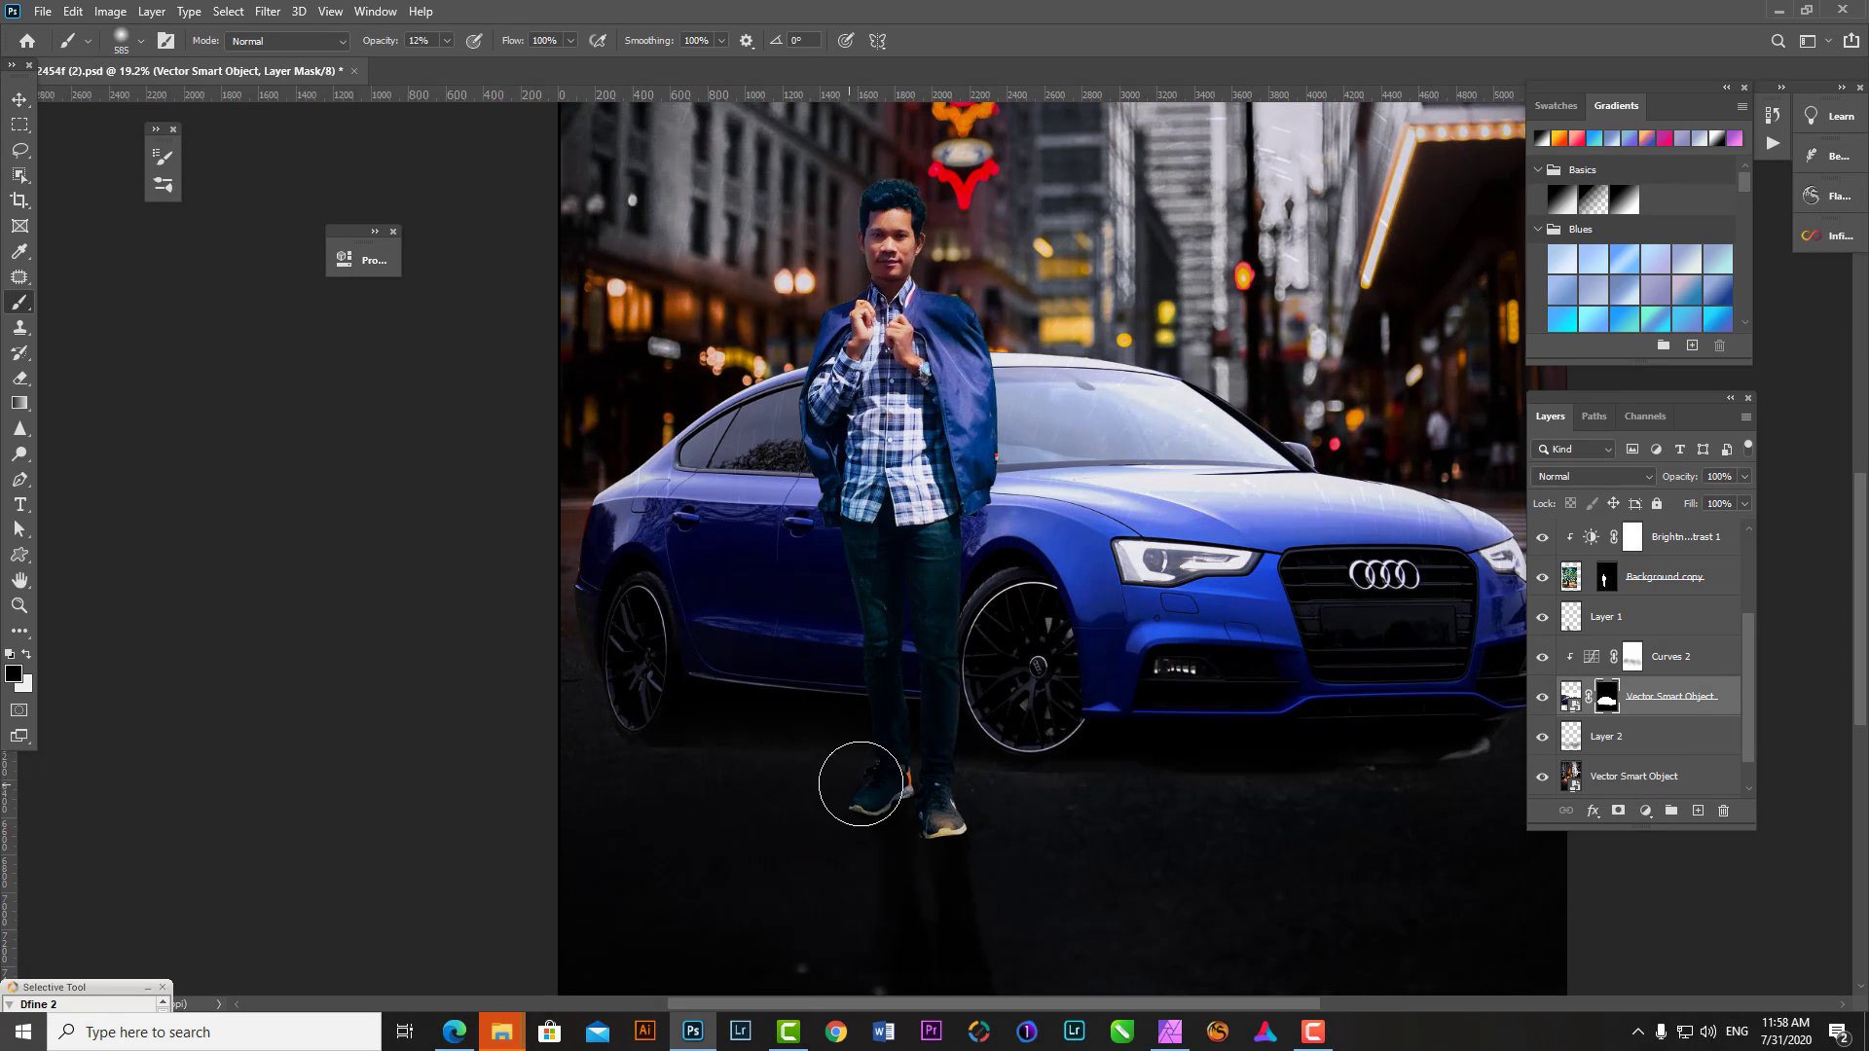
- With a smaller brush, paint the car mask along the bumper, alternating black and white
key(bracketleft)
key(bracketleft)
key(x)
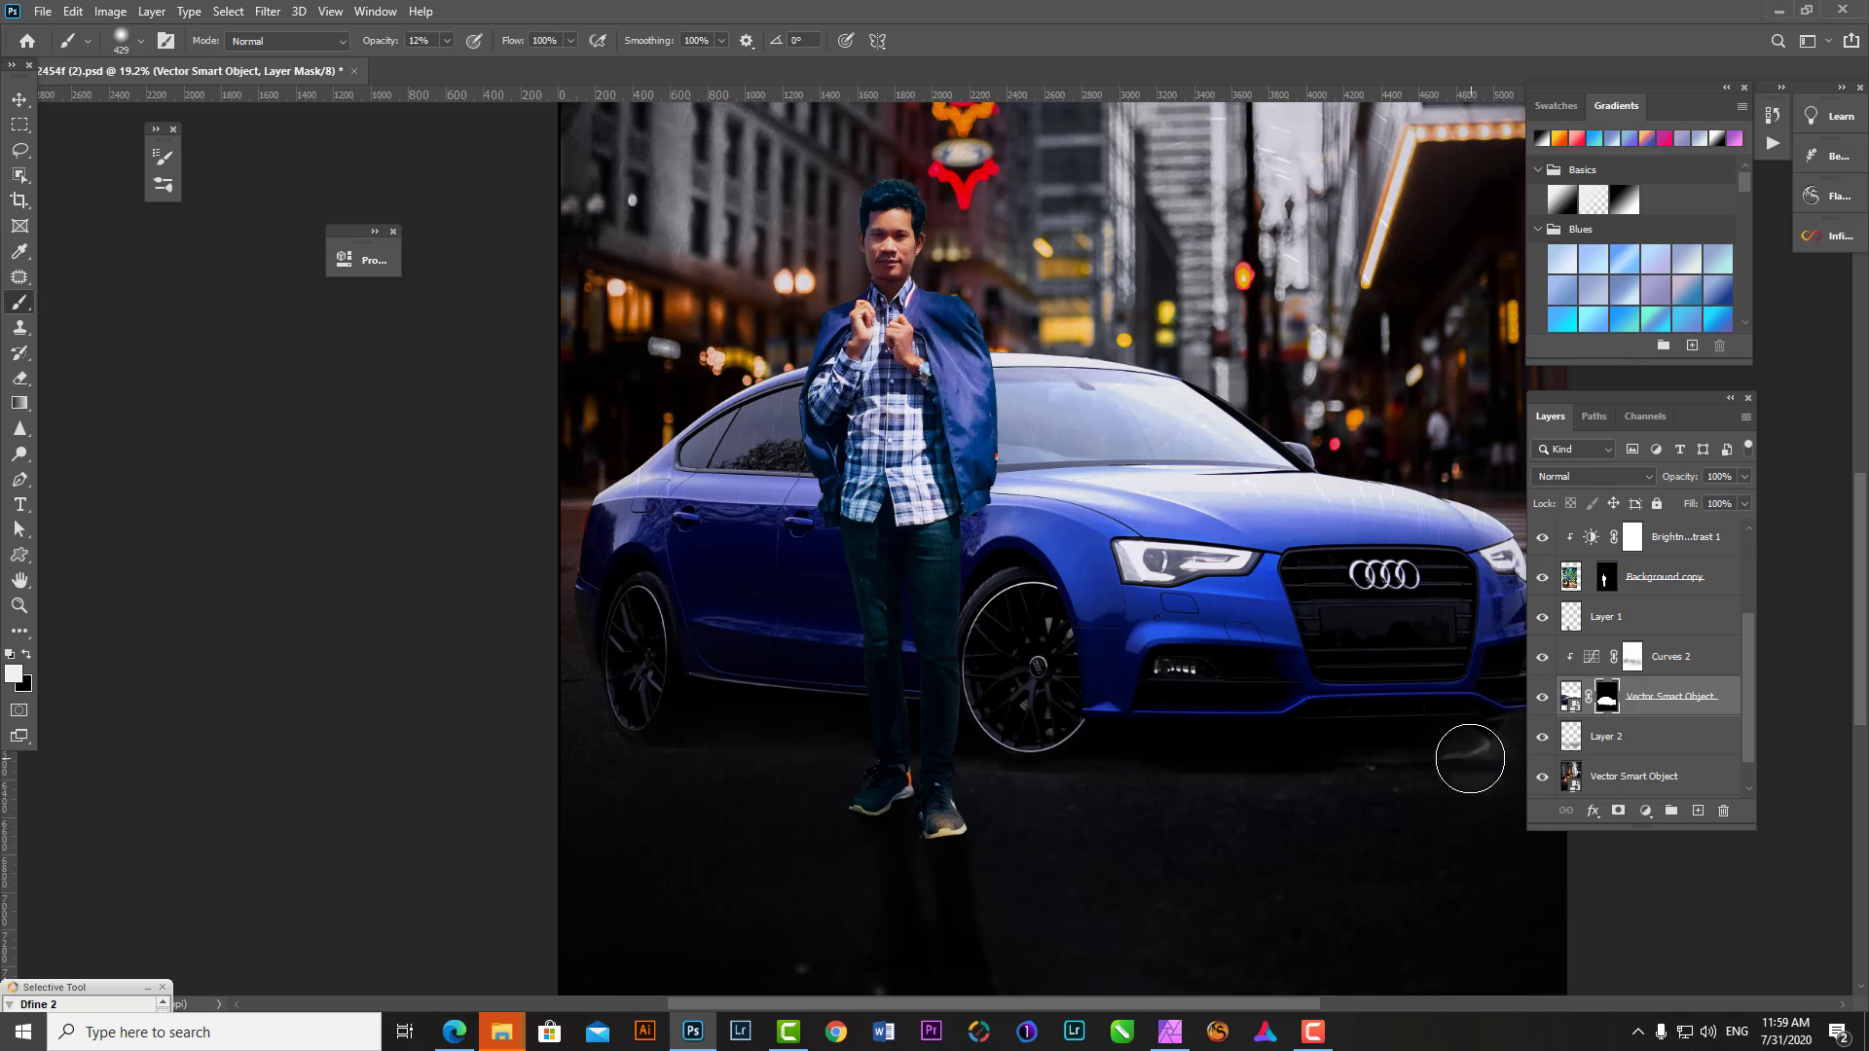
key(x)
scroll(1126, 792, down, 4)
scroll(1137, 823, up, 5)
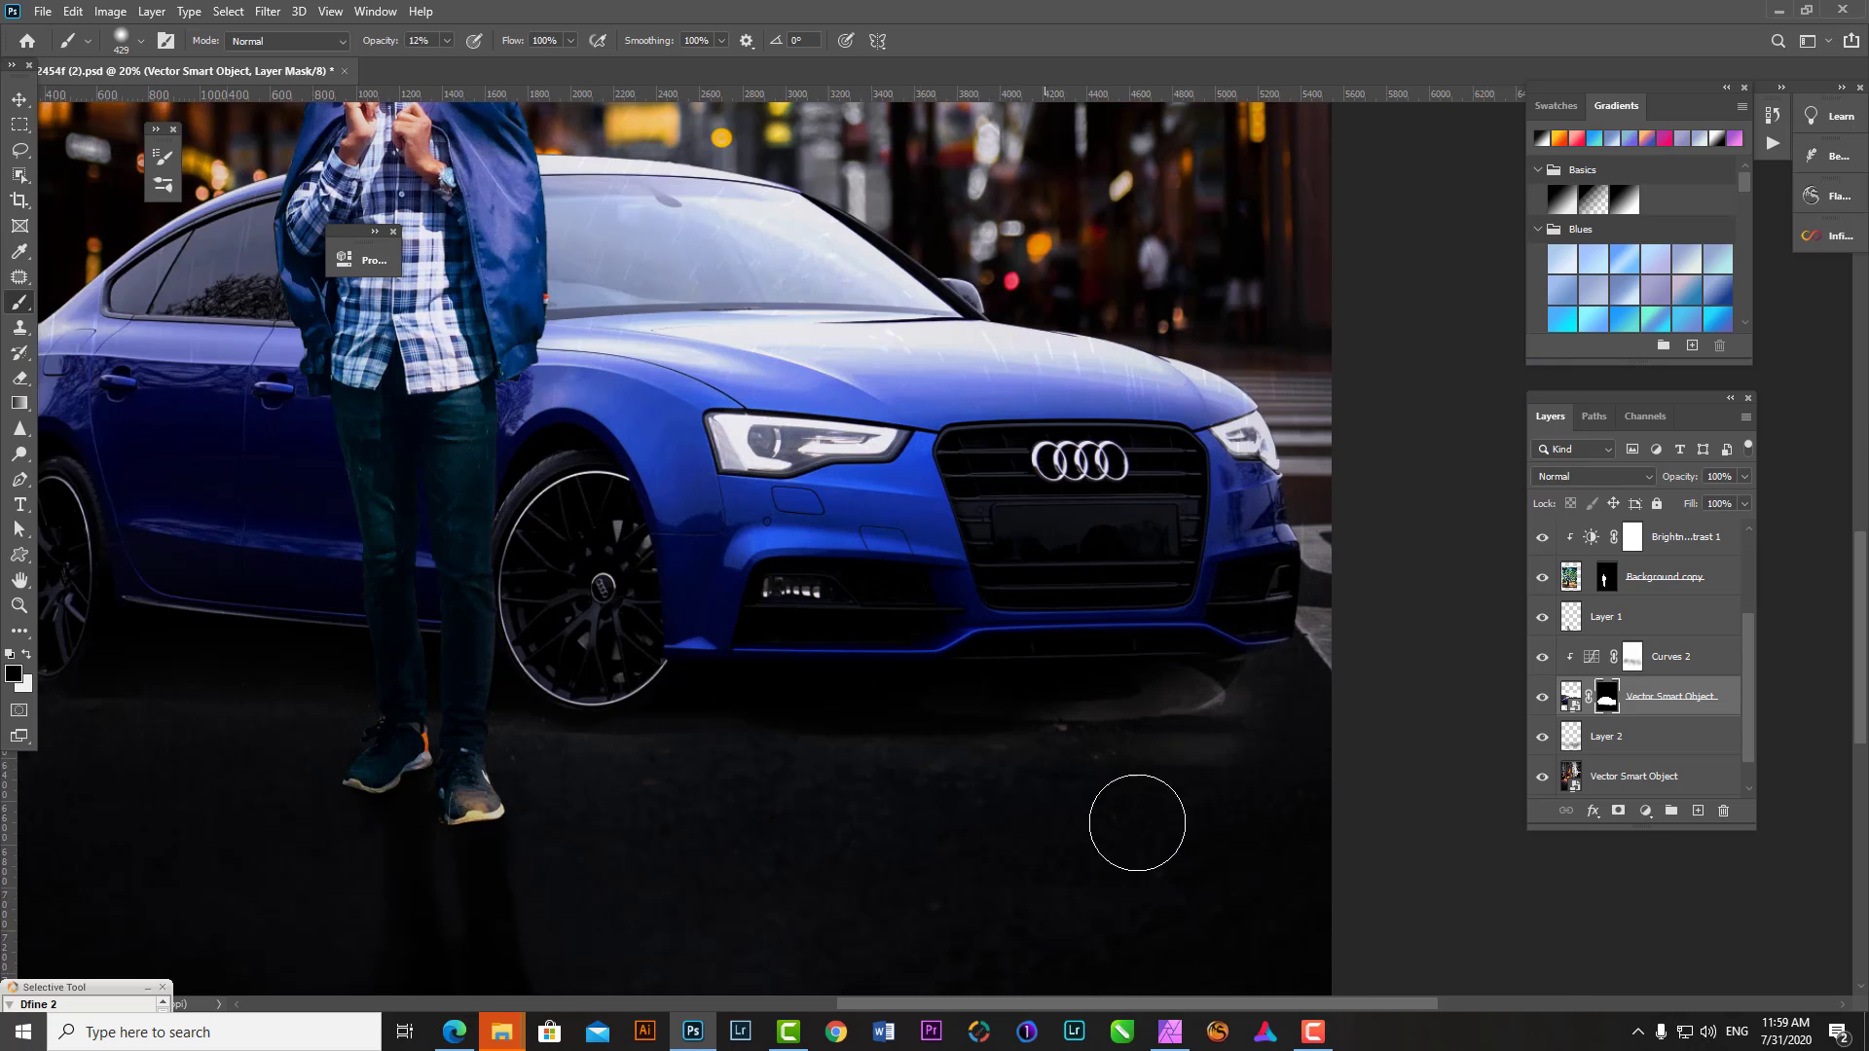
key(bracketleft)
key(bracketleft)
key(bracketleft)
key(x)
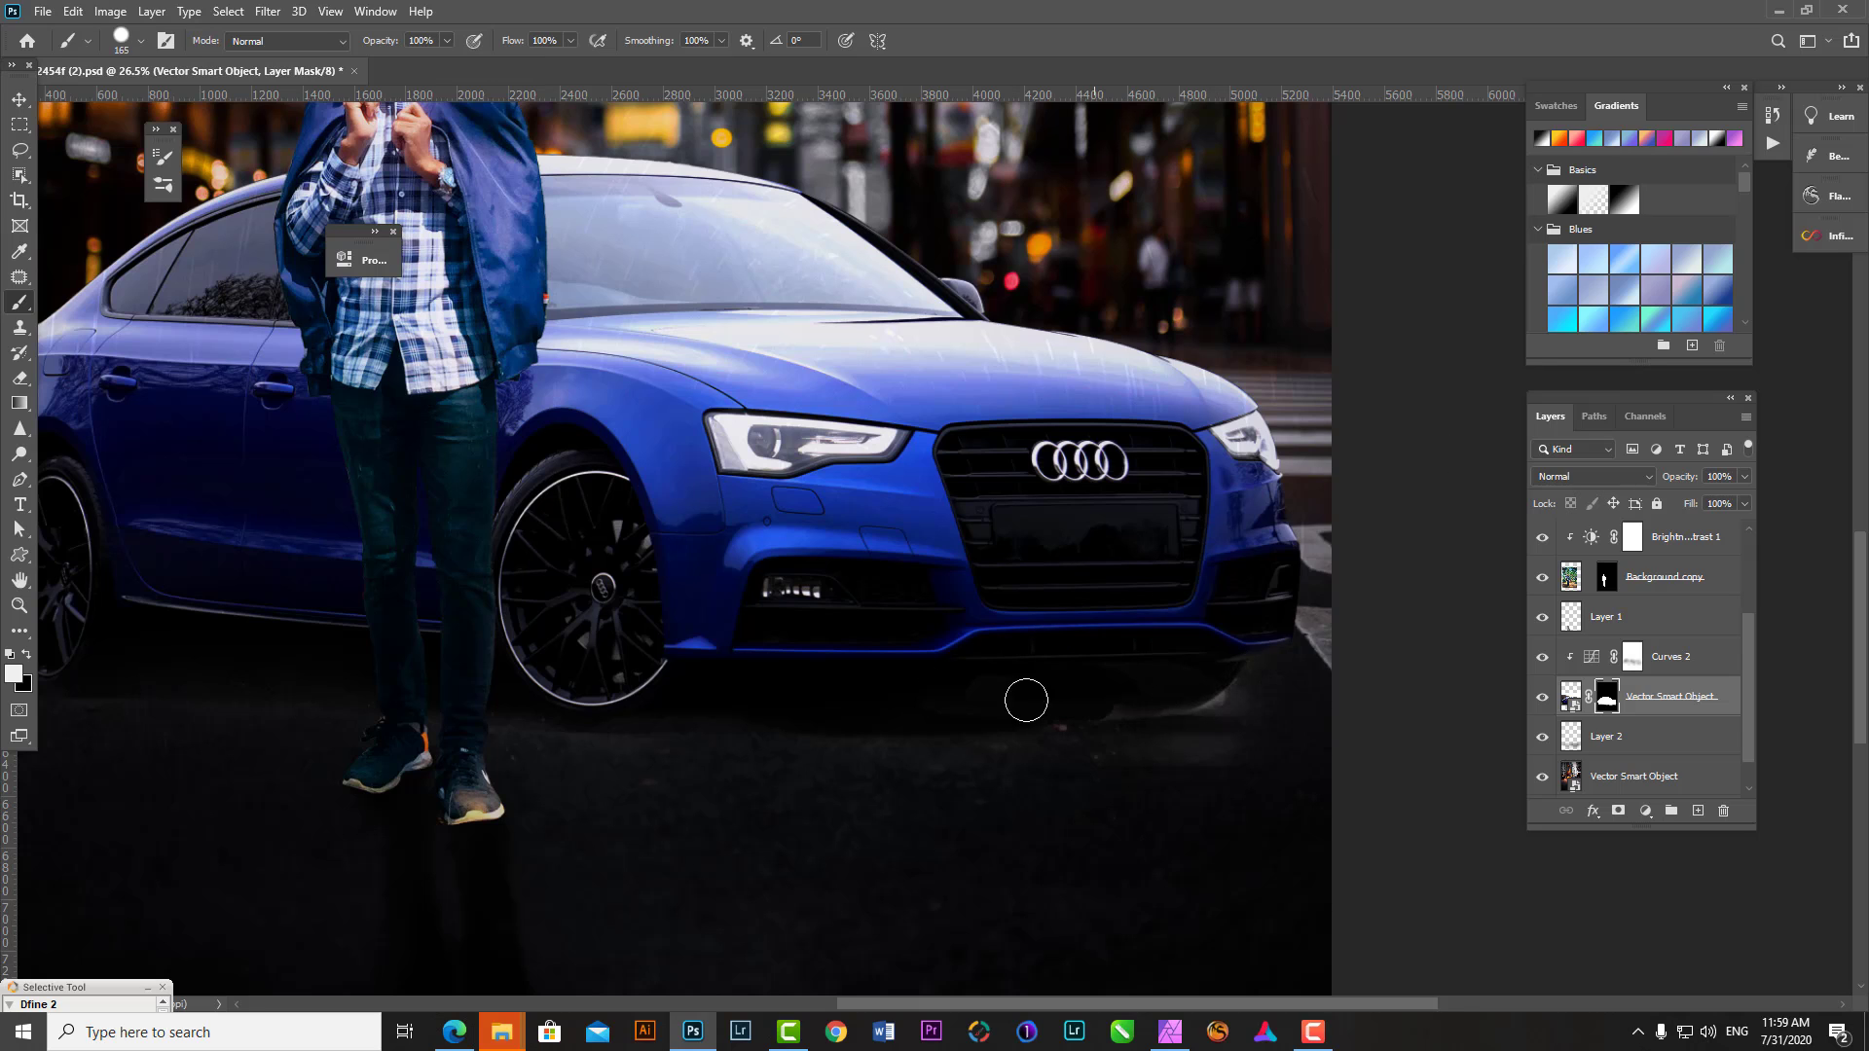
drag(1026, 700, 1062, 680)
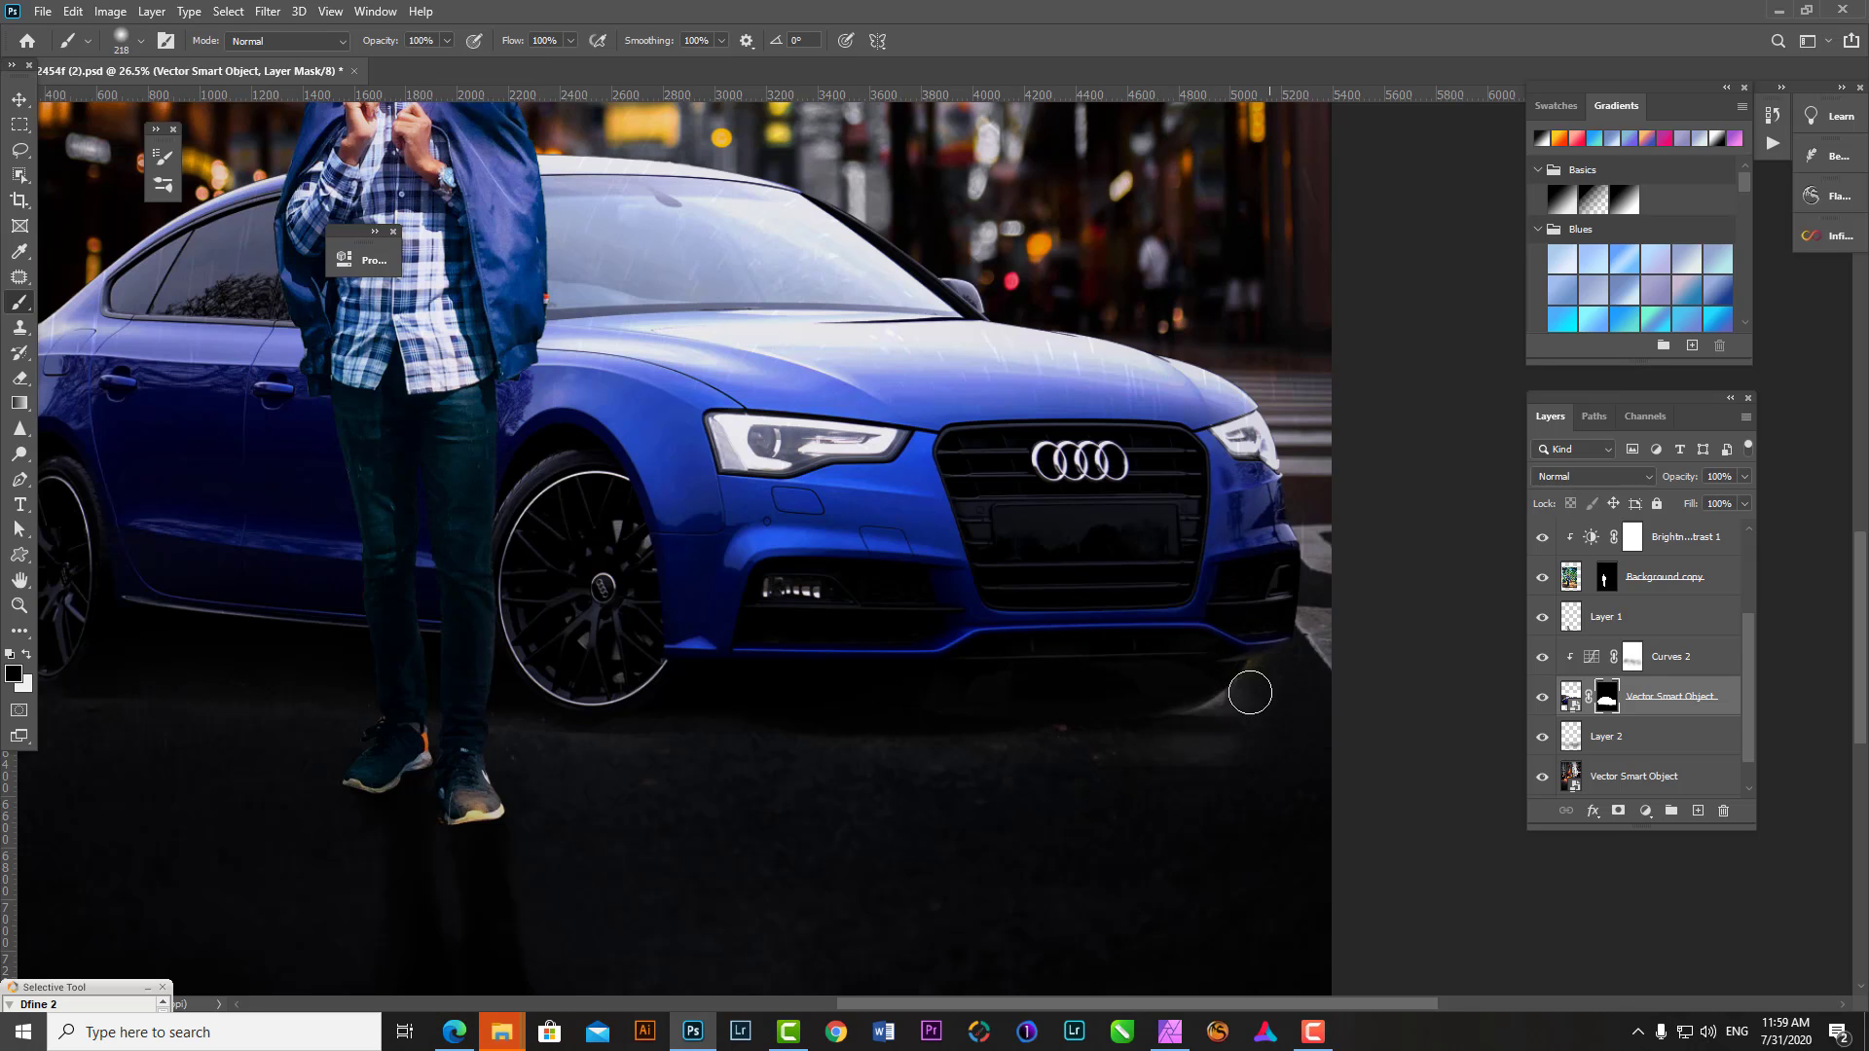
- Soften the car's underside with brushes of about 225 px and 770 px, then hide the layer to compare
right_click(1250, 693)
key(Escape)
key(x)
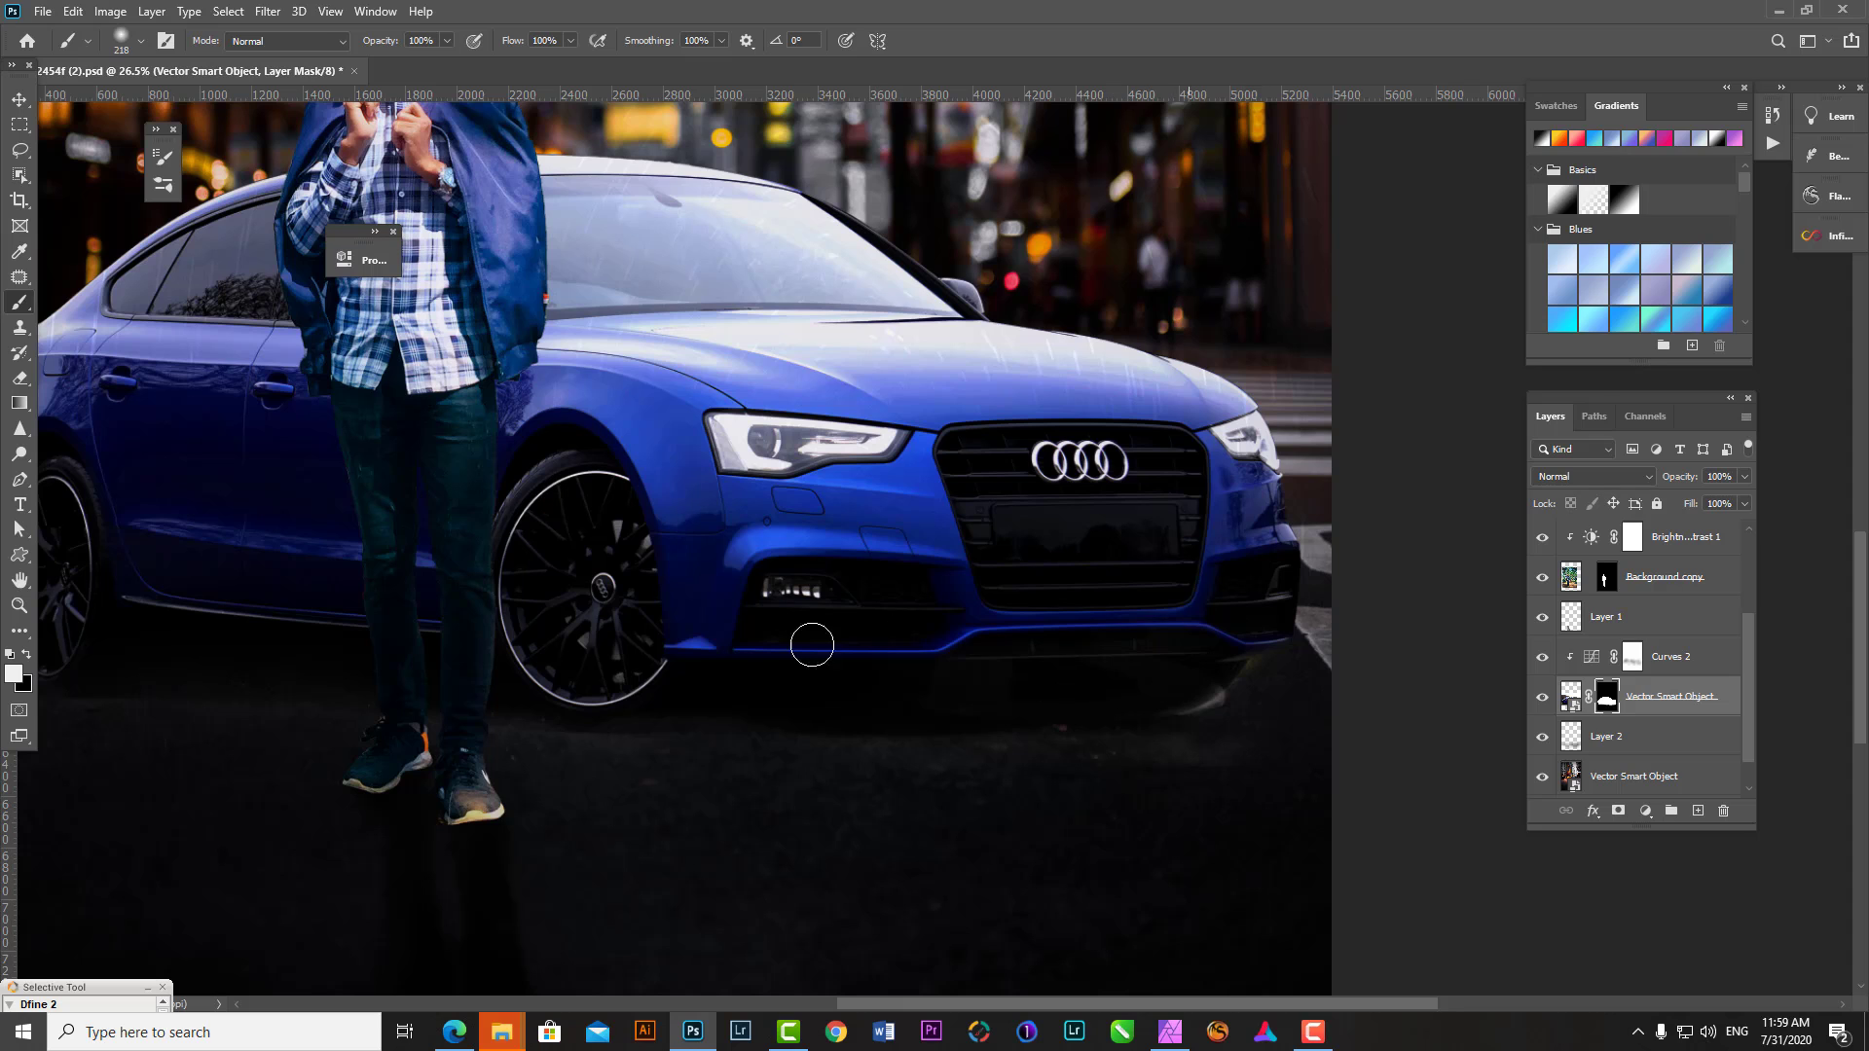
mouse_move(1055, 681)
mouse_down()
mouse_move(1129, 681)
mouse_move(1035, 709)
mouse_up()
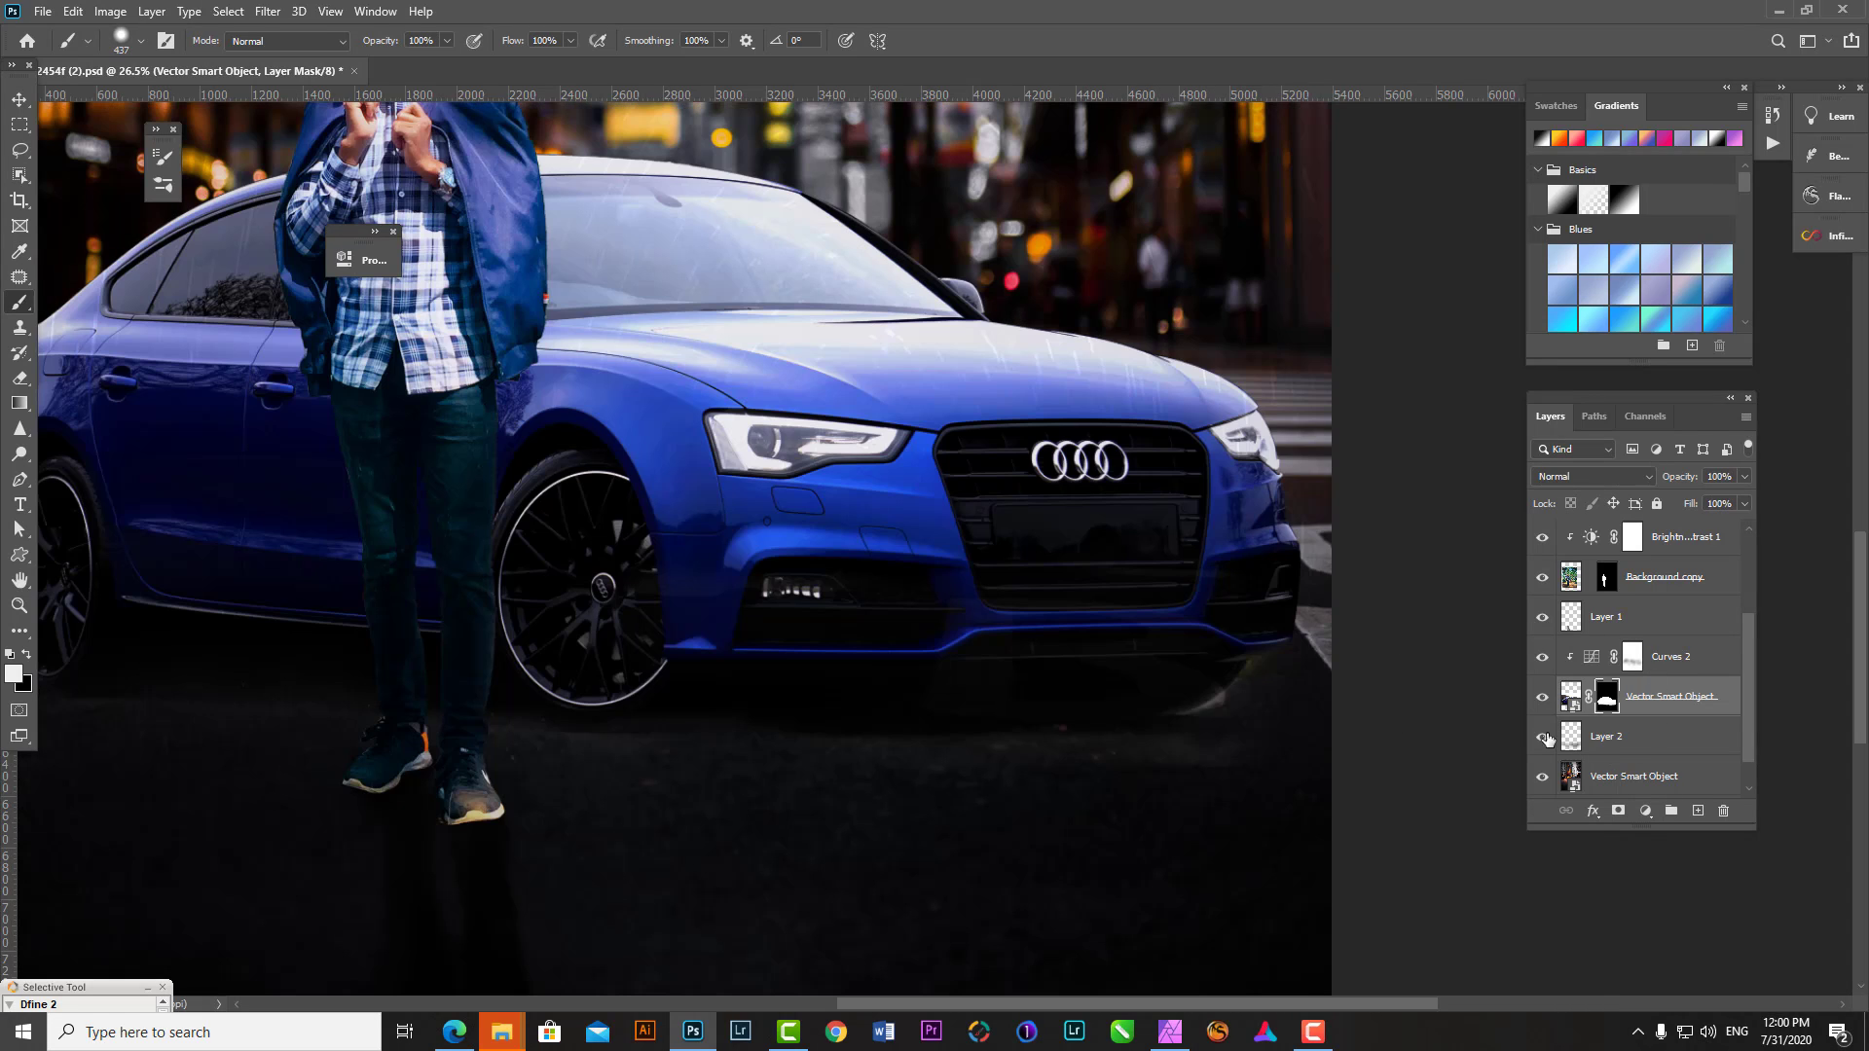
key(x)
drag(1233, 725, 1231, 863)
drag(742, 650, 763, 584)
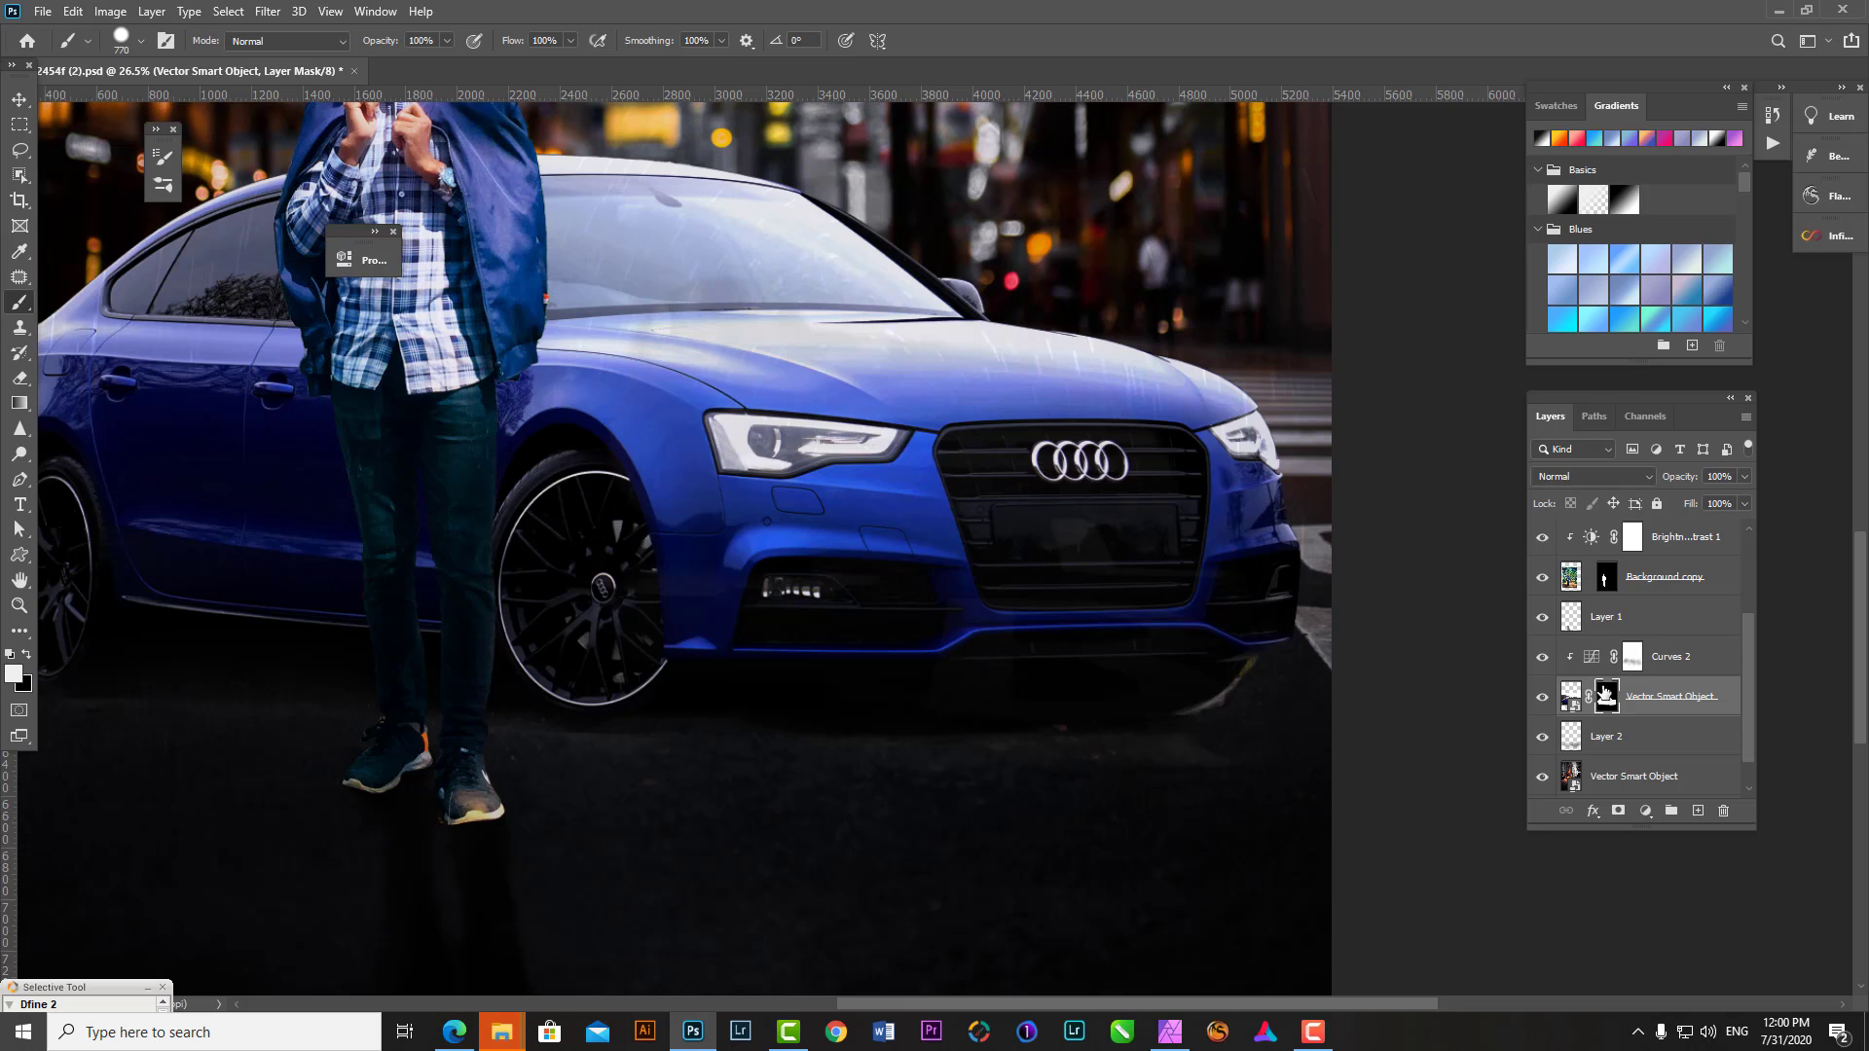
click(1541, 696)
key(ctrl+0)
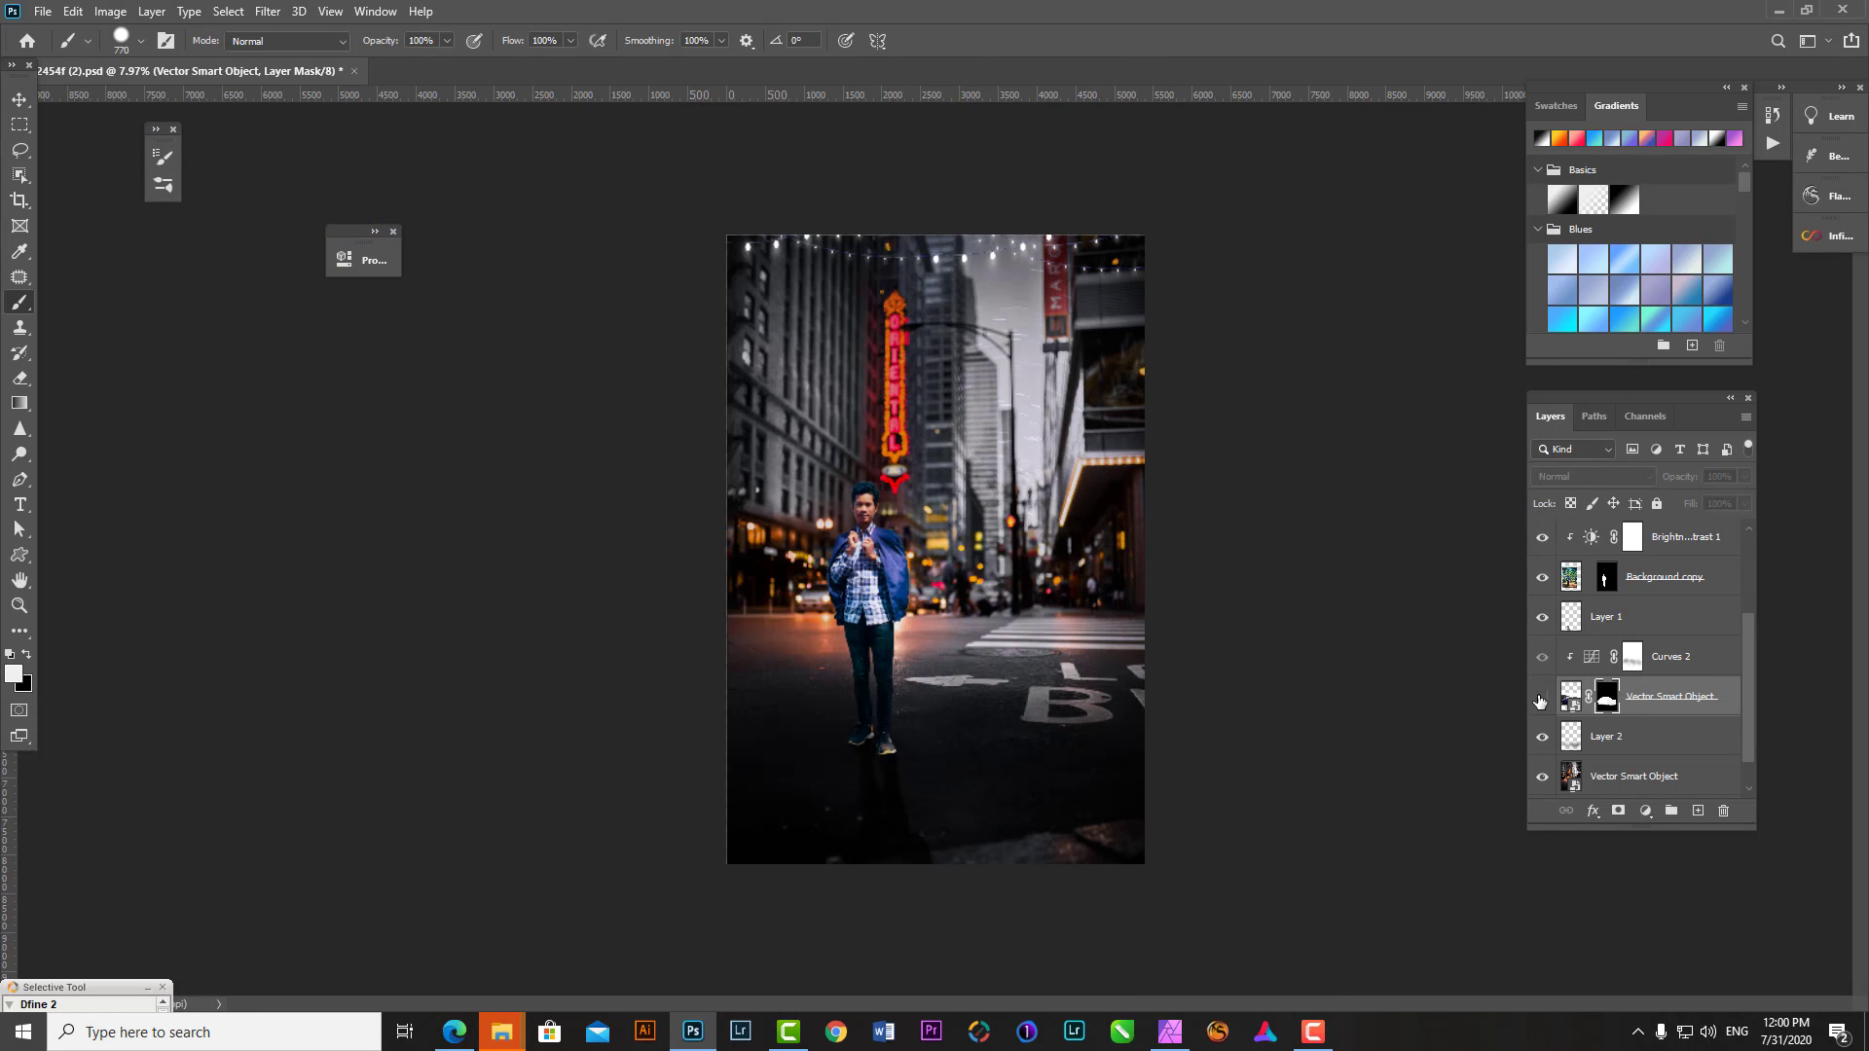
- Trace a Pen path along the car's lower front and fill it black on the car mask
click(1541, 697)
scroll(1165, 822, up, 3)
key(p)
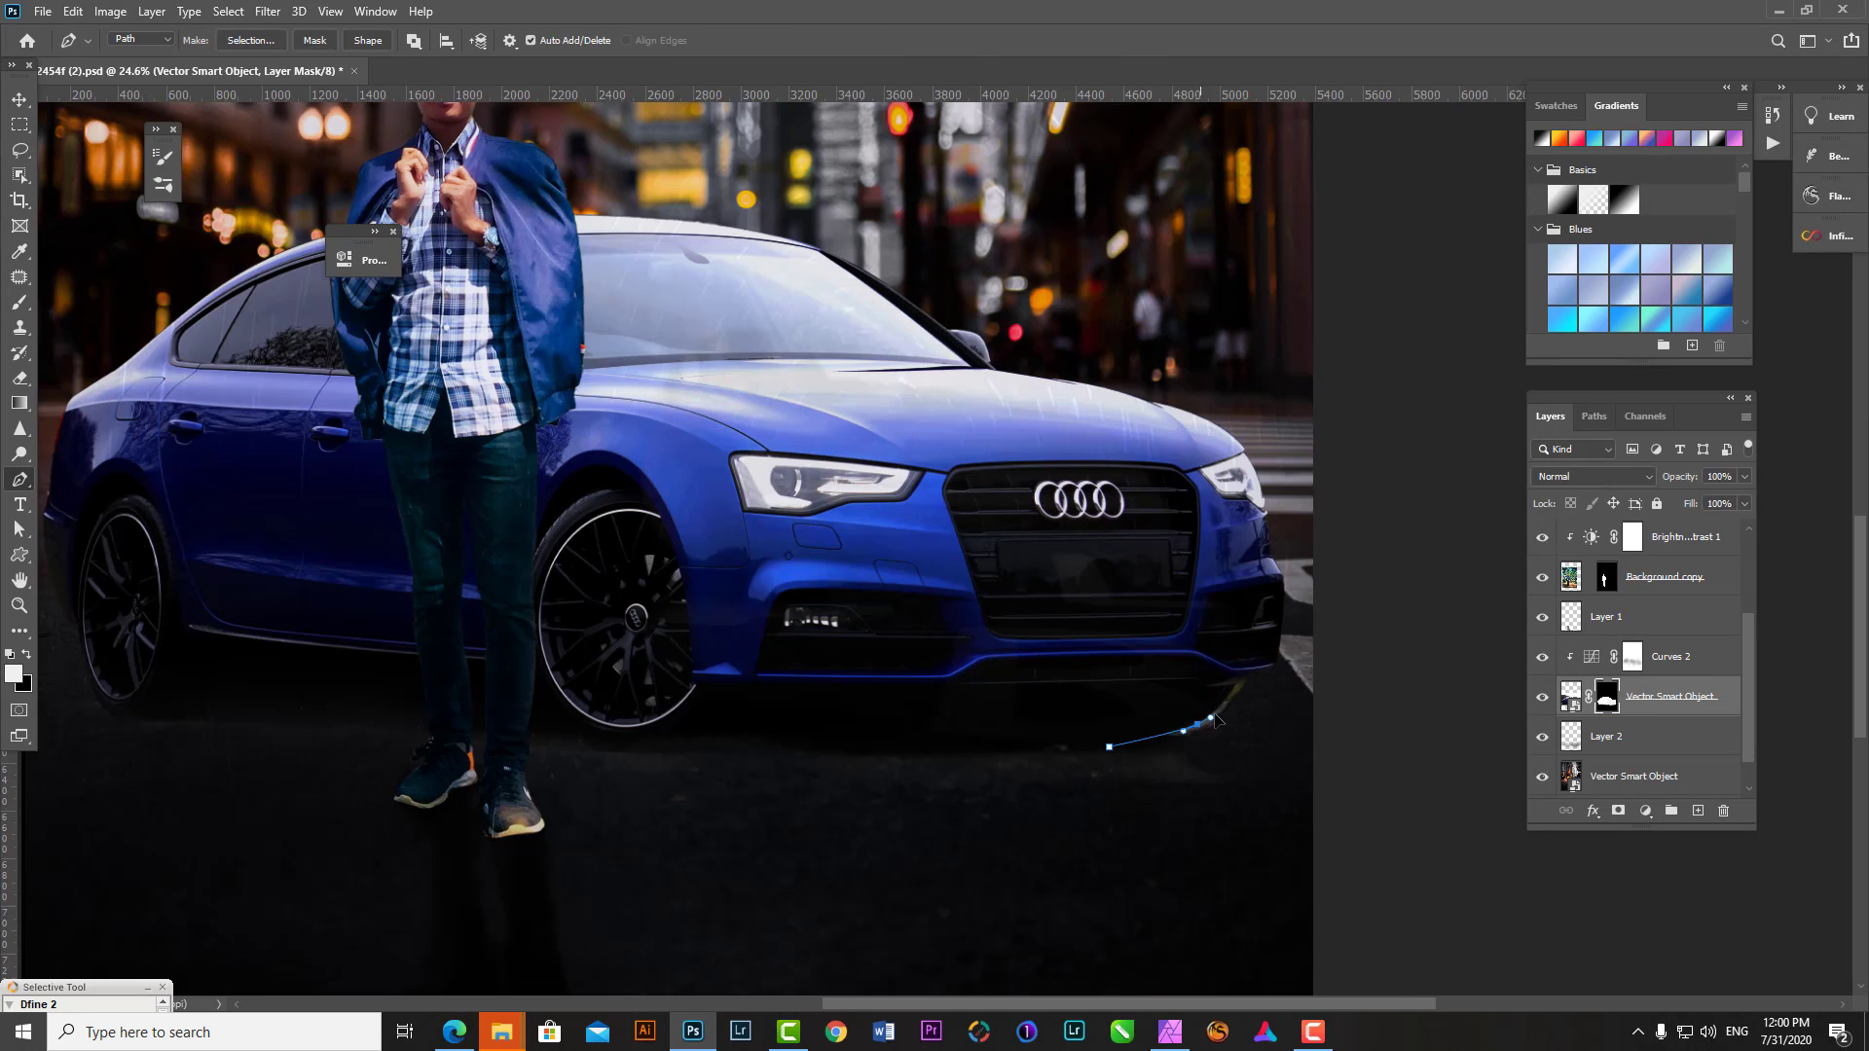
click(1285, 665)
key(ctrl+Return)
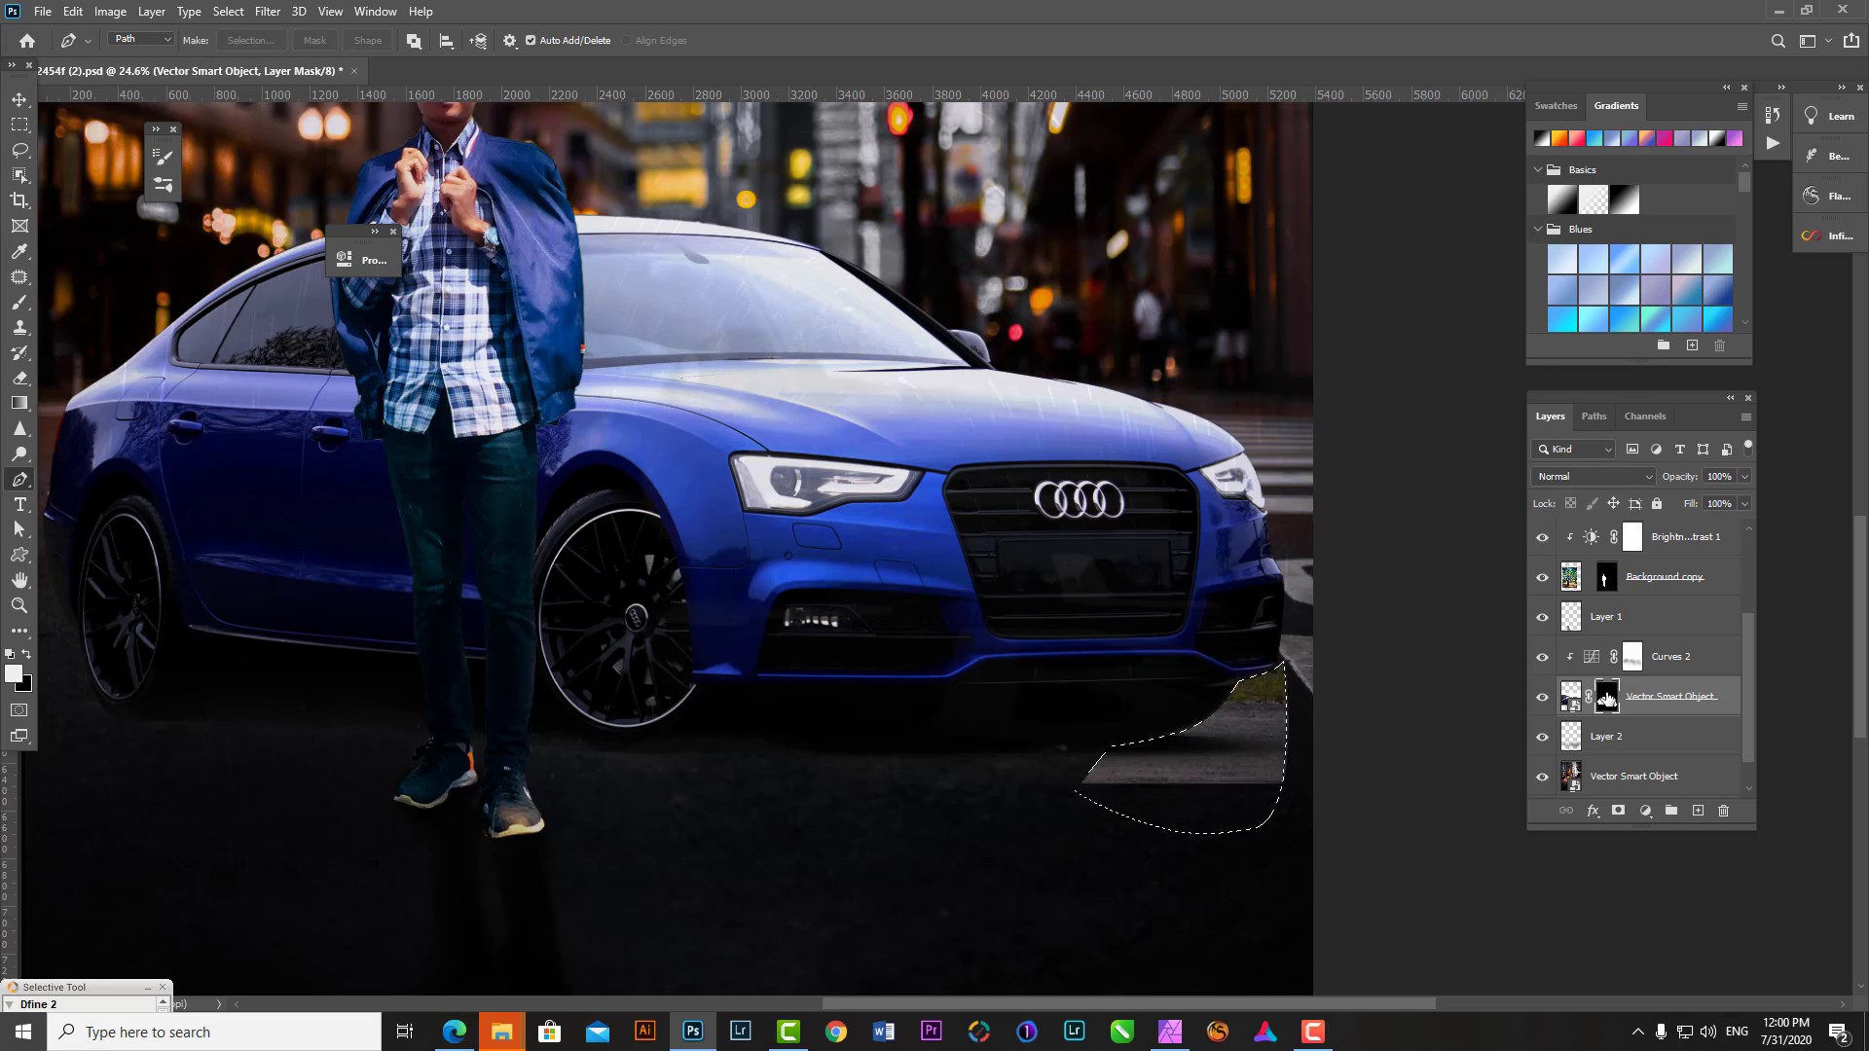
key(ctrl+BackSpace)
key(ctrl+d)
key(ctrl+0)
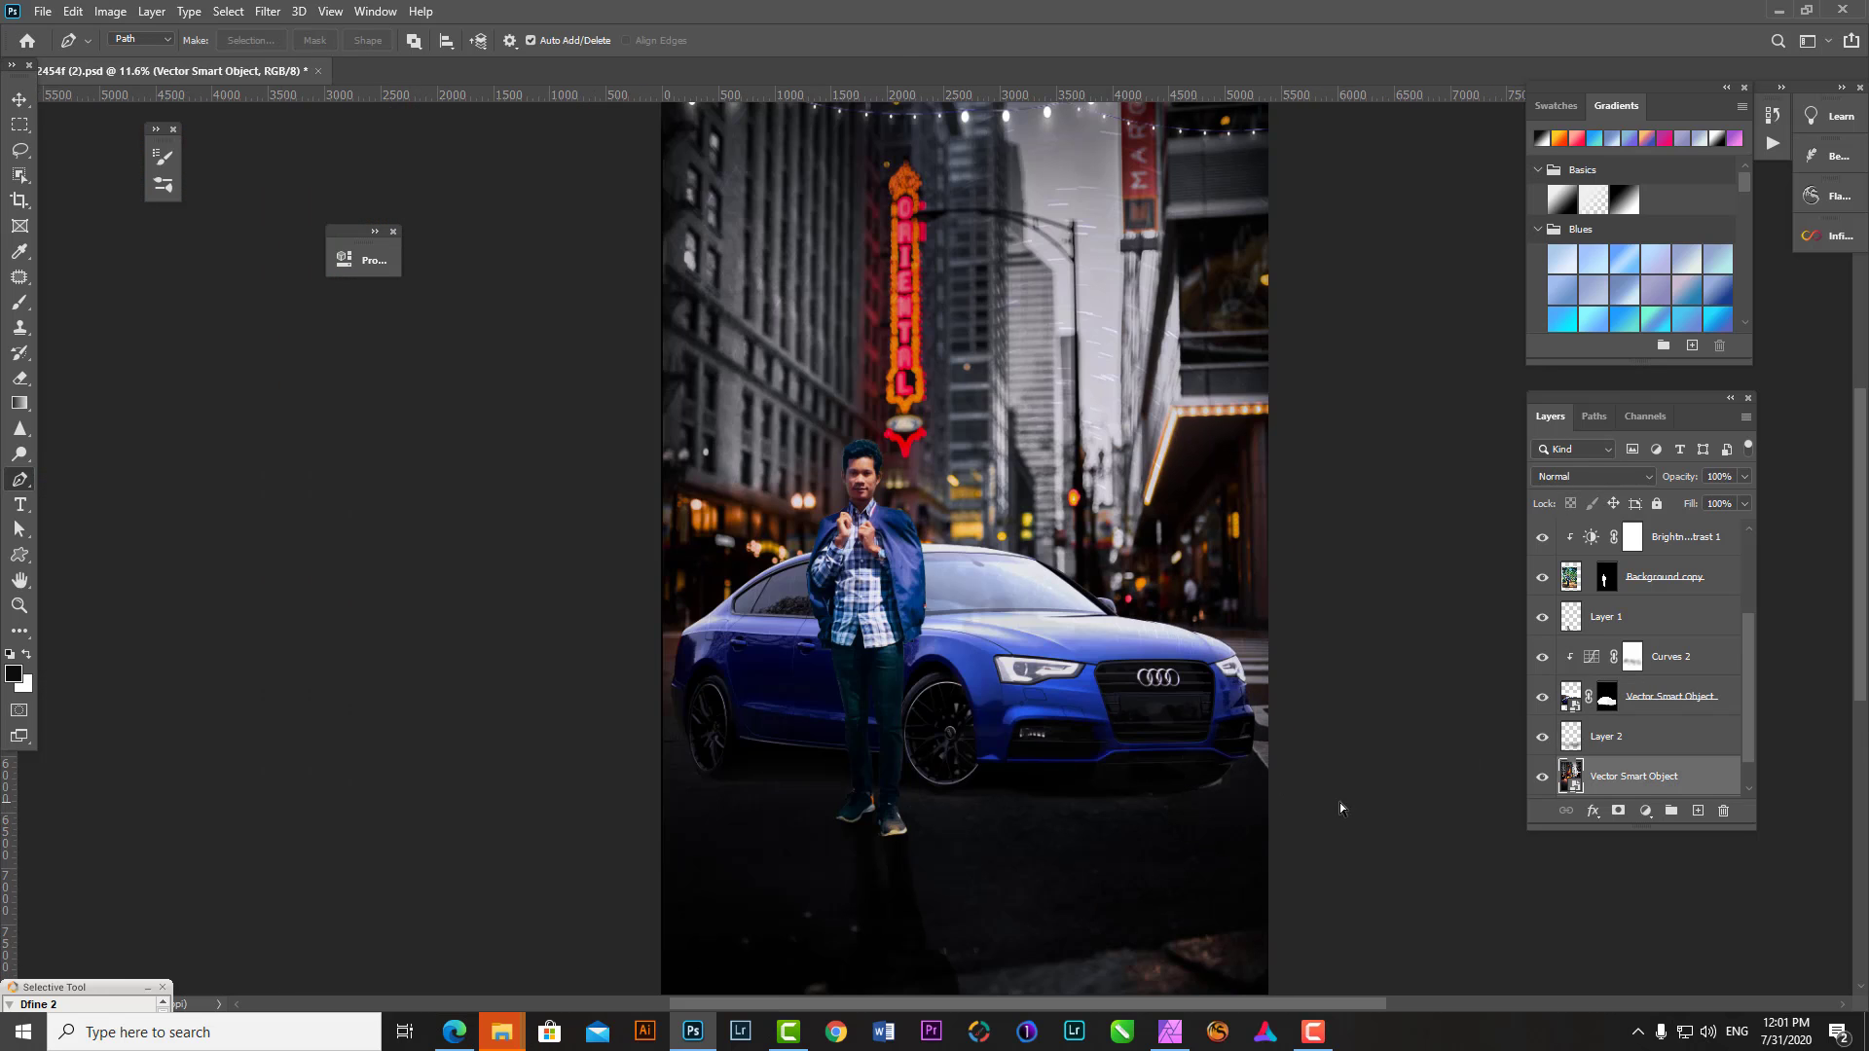
- View the car mask alone and fill the path selection with white
alt+click(1607, 697)
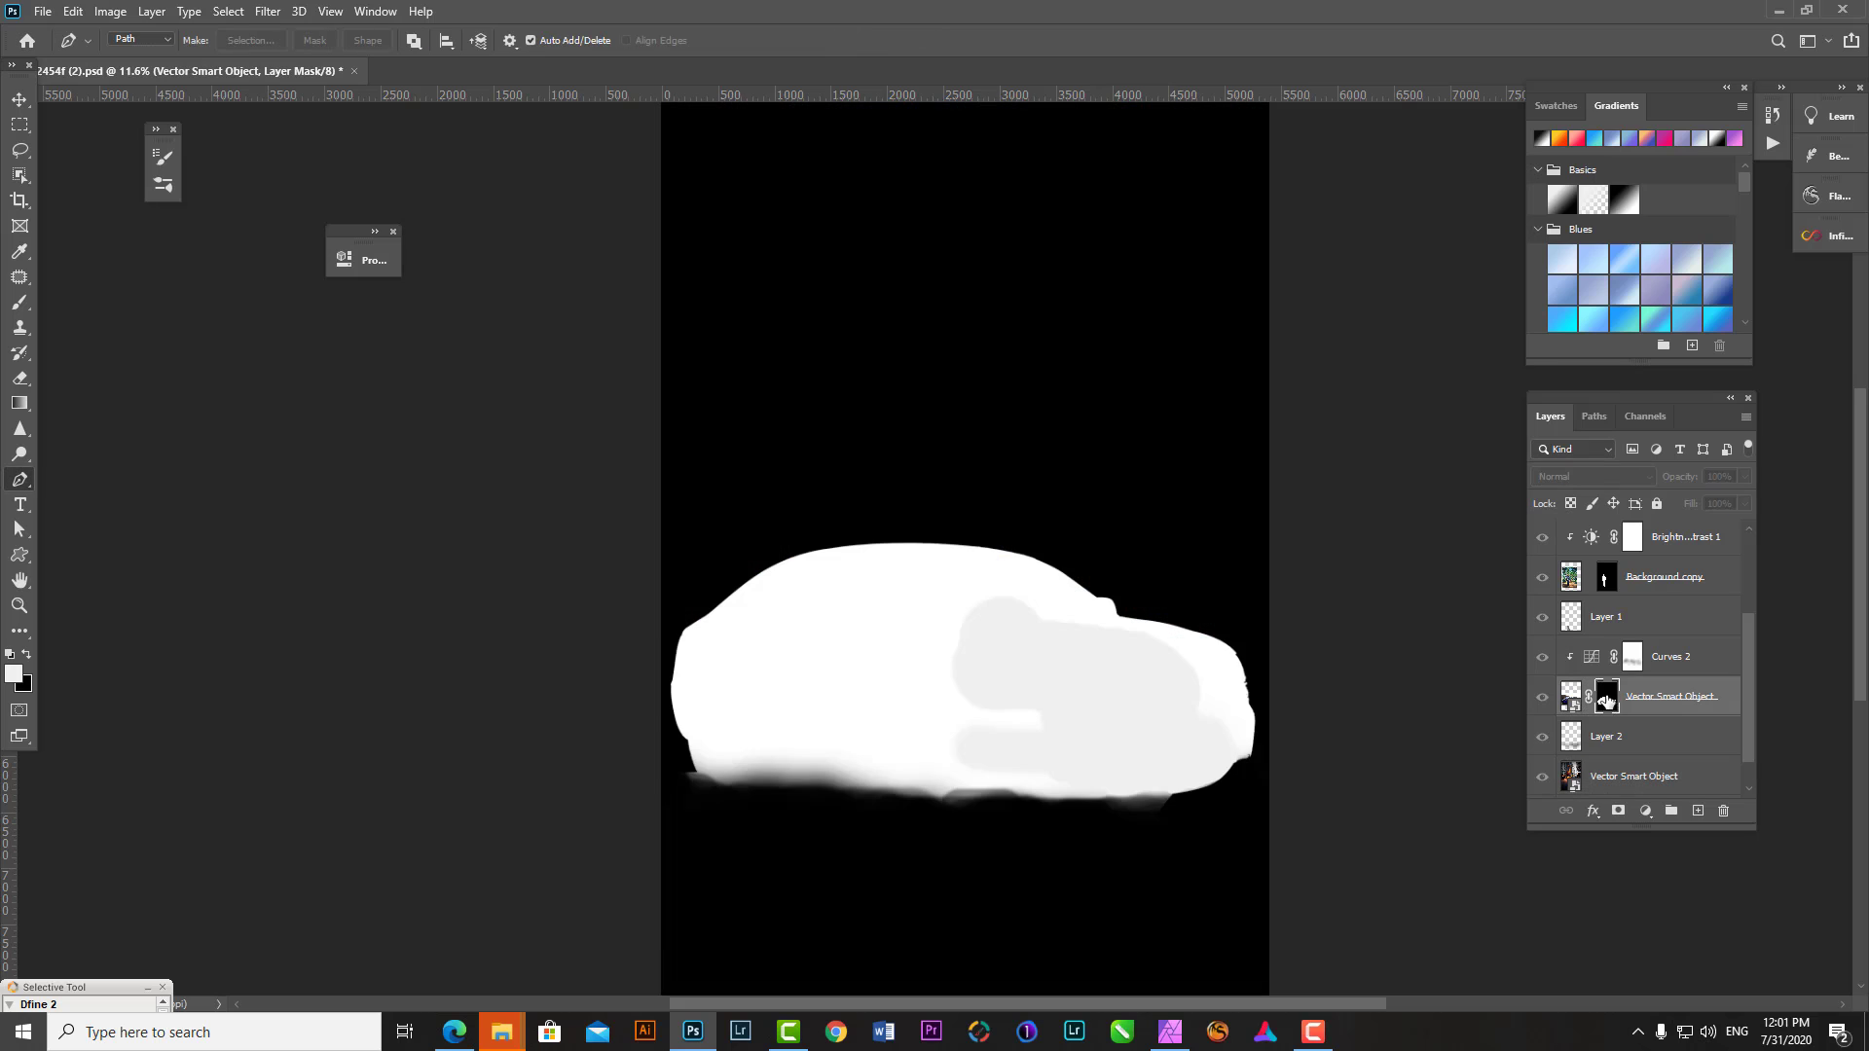
key(ctrl+Return)
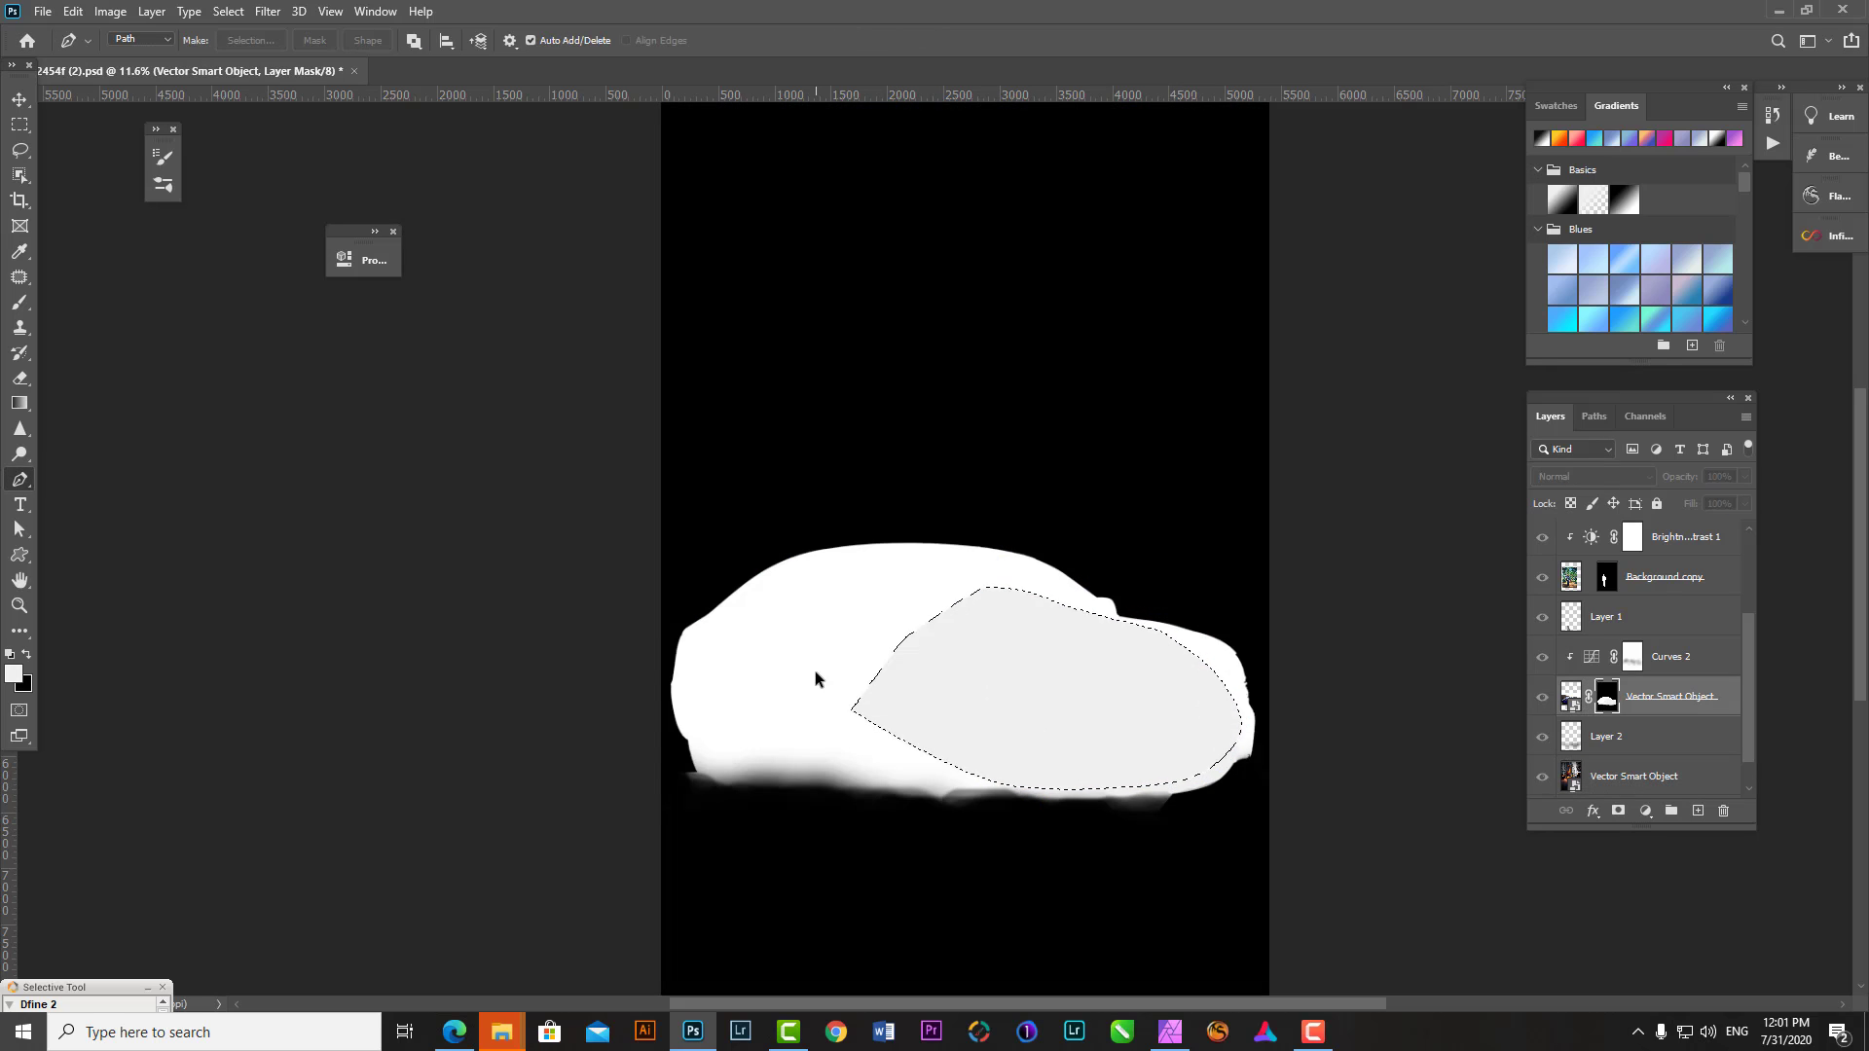
key(alt+BackSpace)
key(x)
alt+click(1601, 702)
scroll(1251, 623, up, 4)
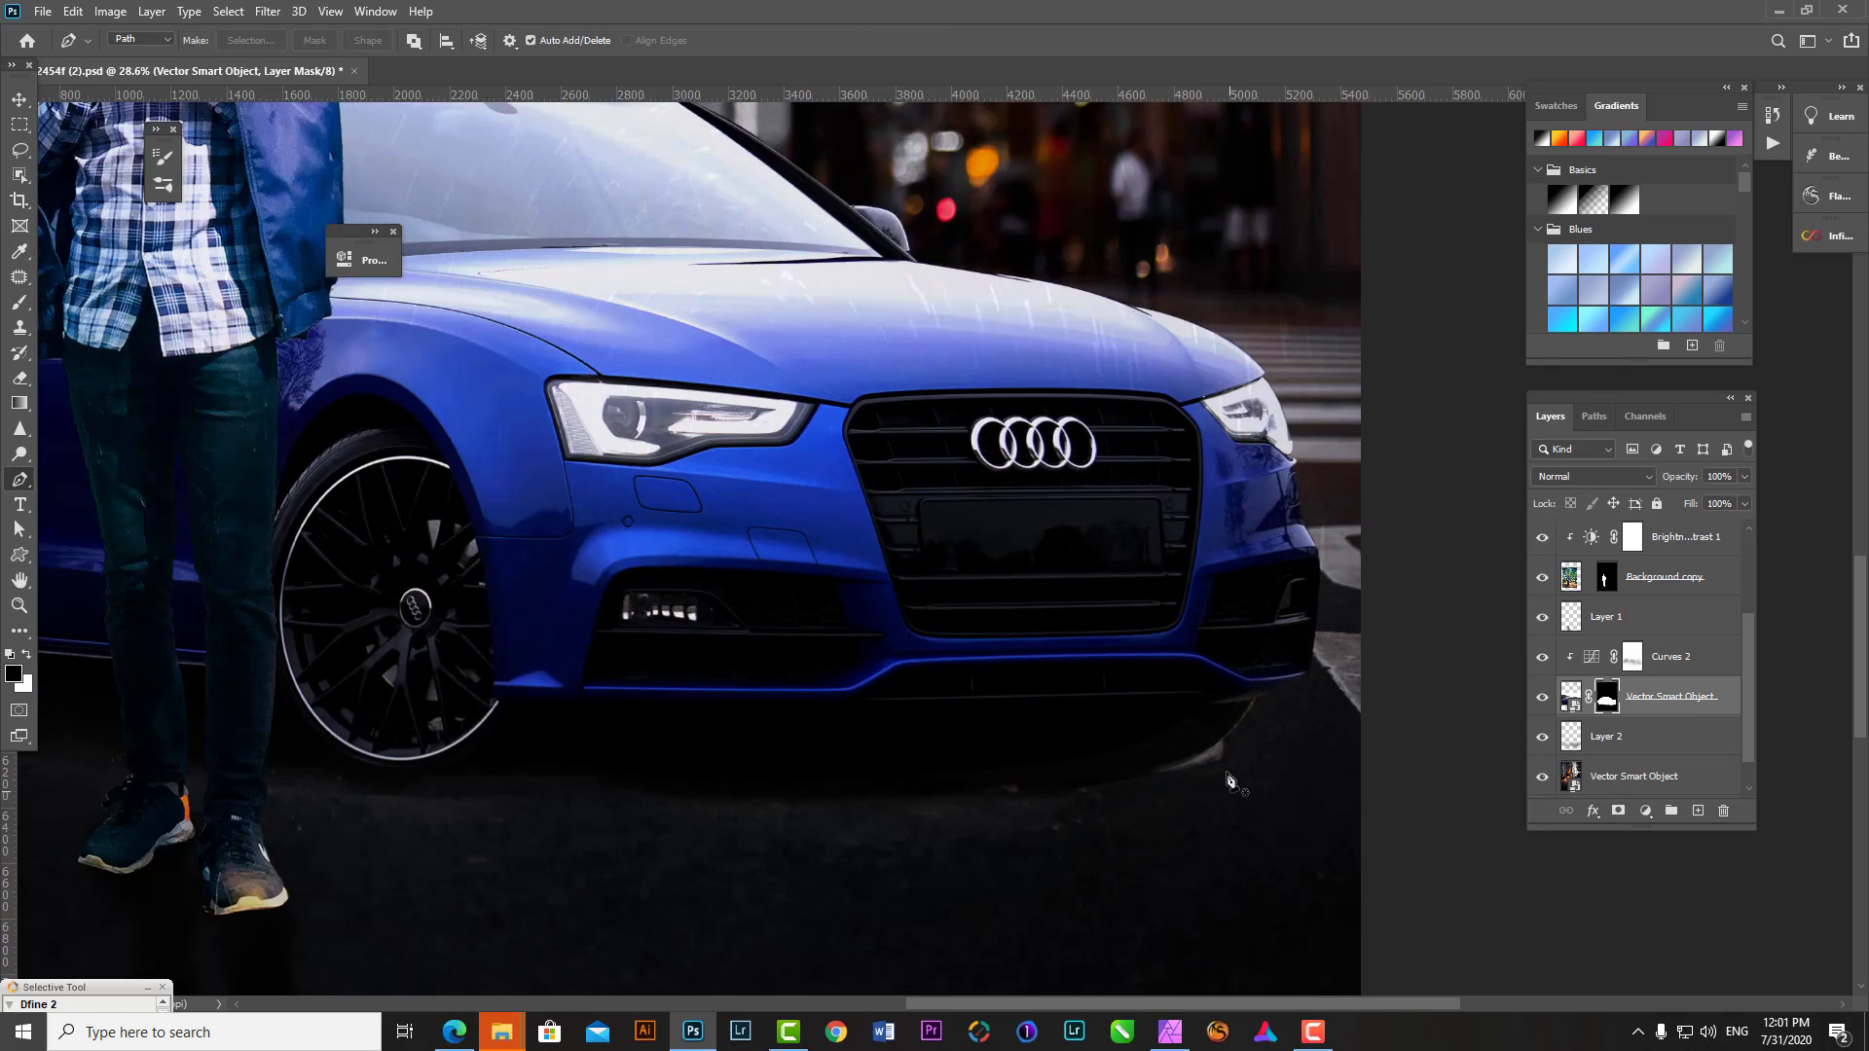
scroll(1255, 618, up, 4)
- Touch up the bumper edge on the car mask with a larger black and white brush
key(x)
key(b)
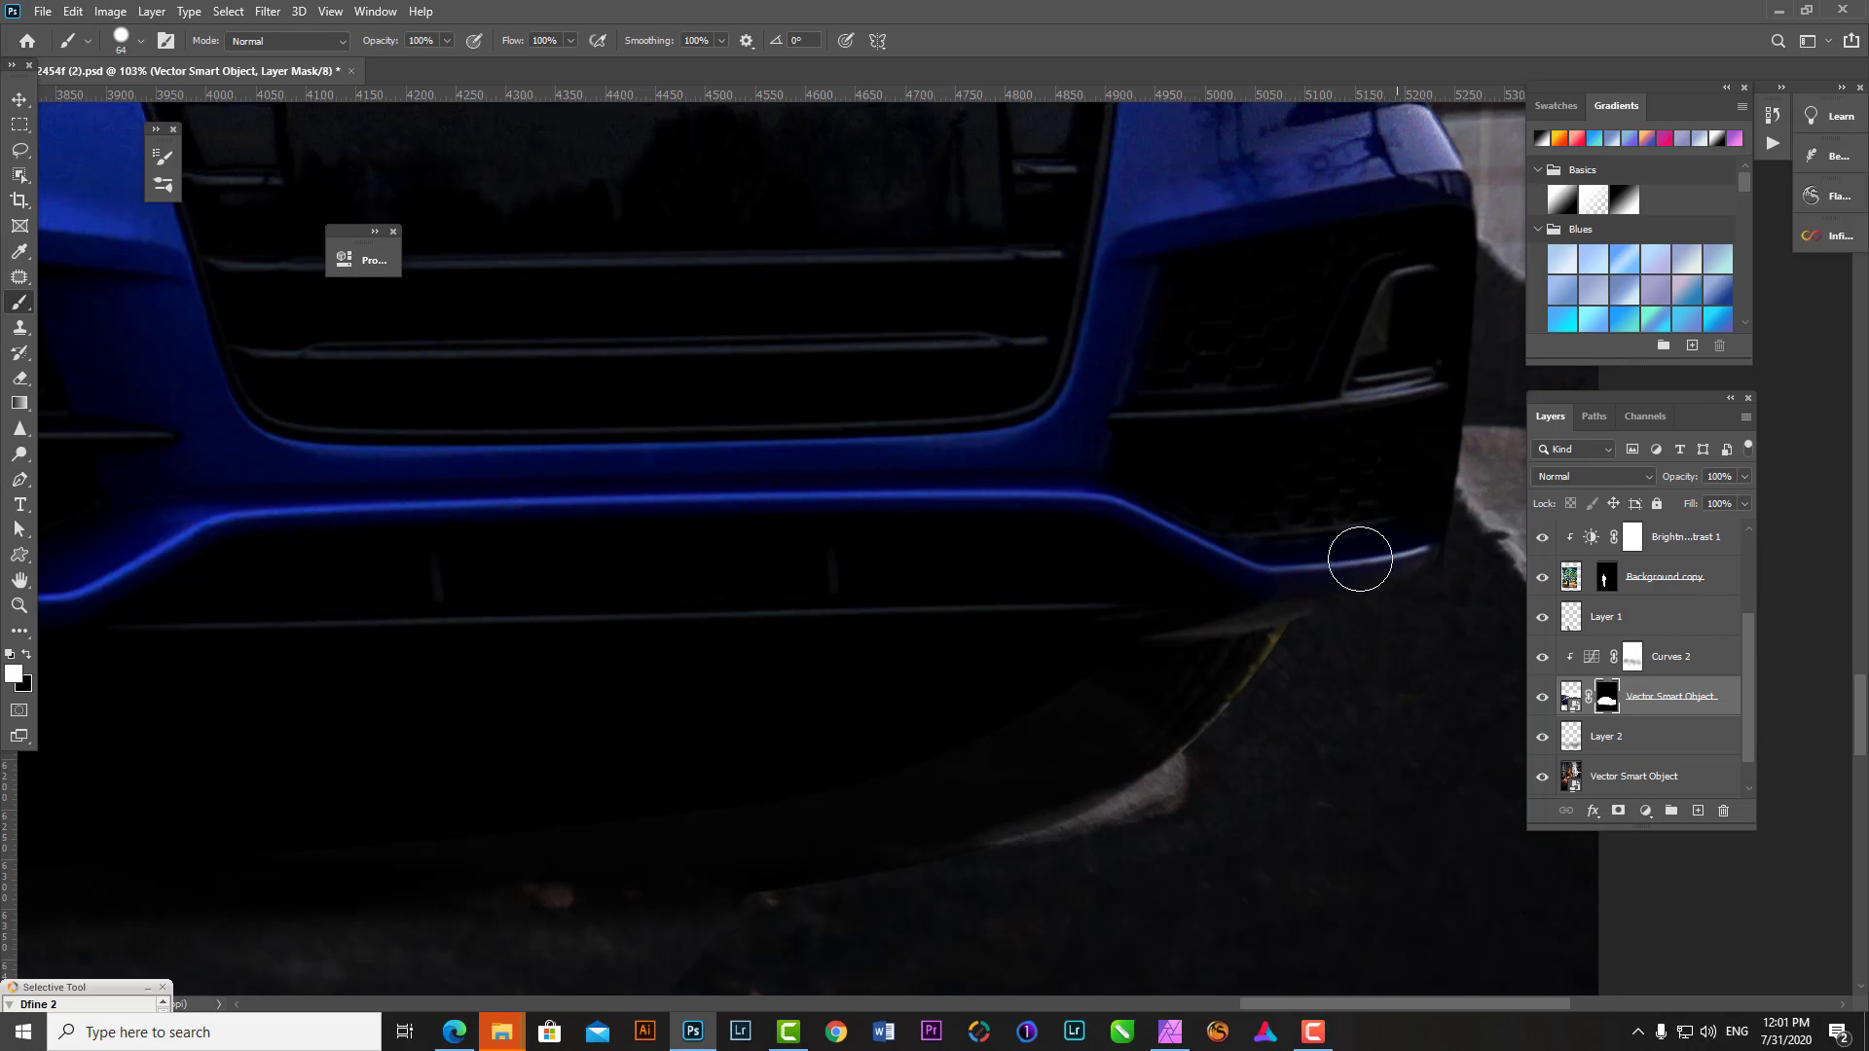
key(x)
key(bracketright)
key(bracketright)
key(bracketright)
scroll(973, 681, down, 1)
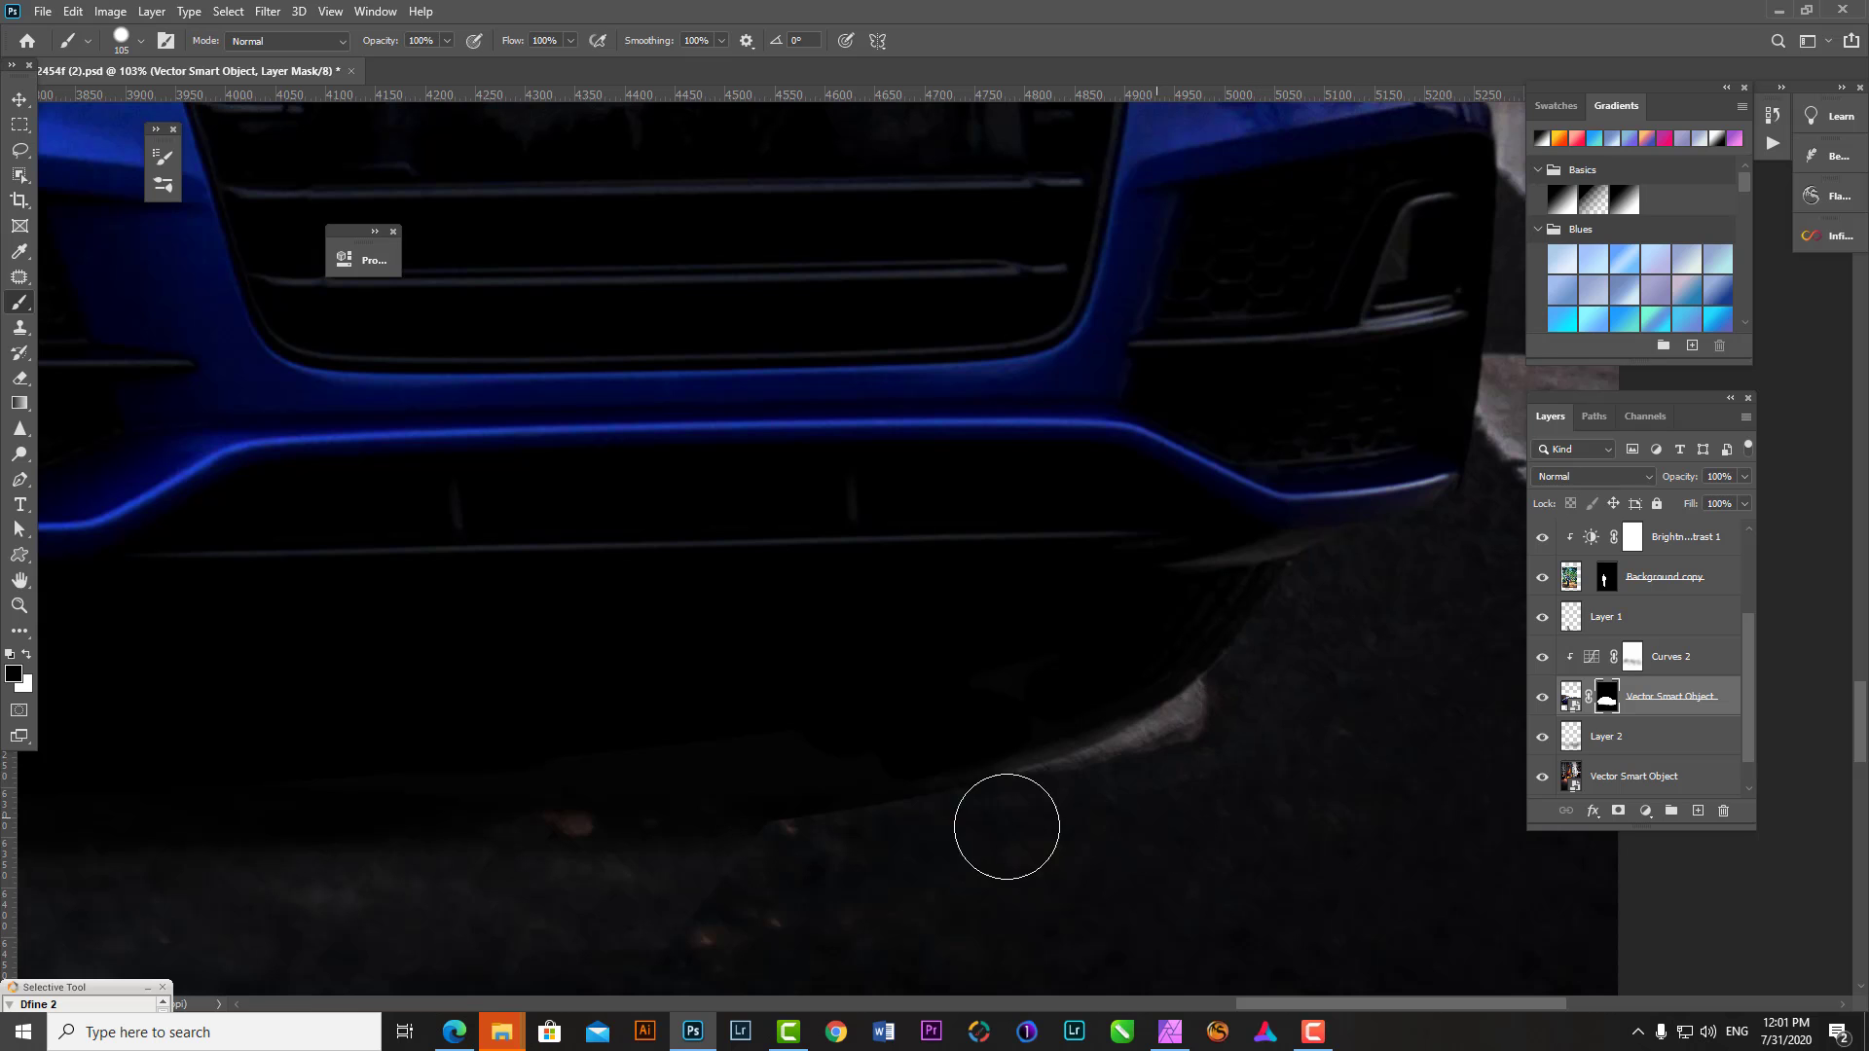
key(x)
key(x)
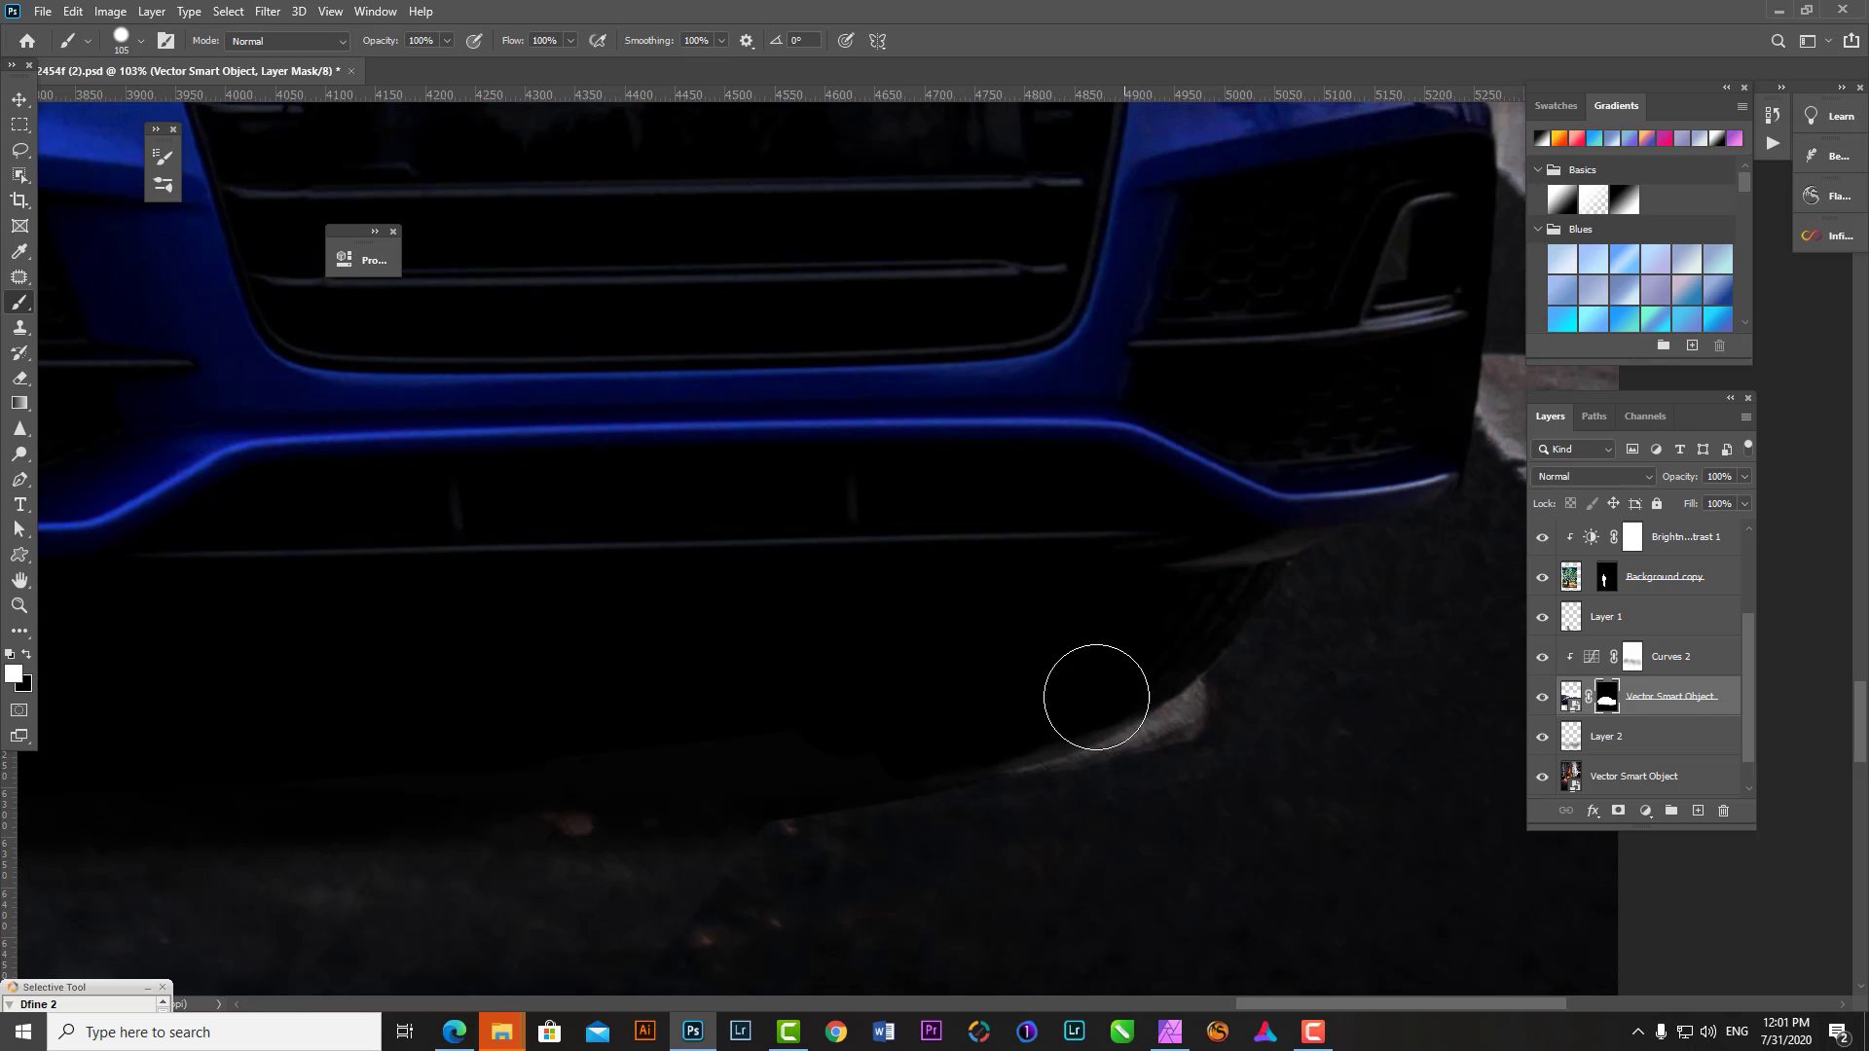
key(x)
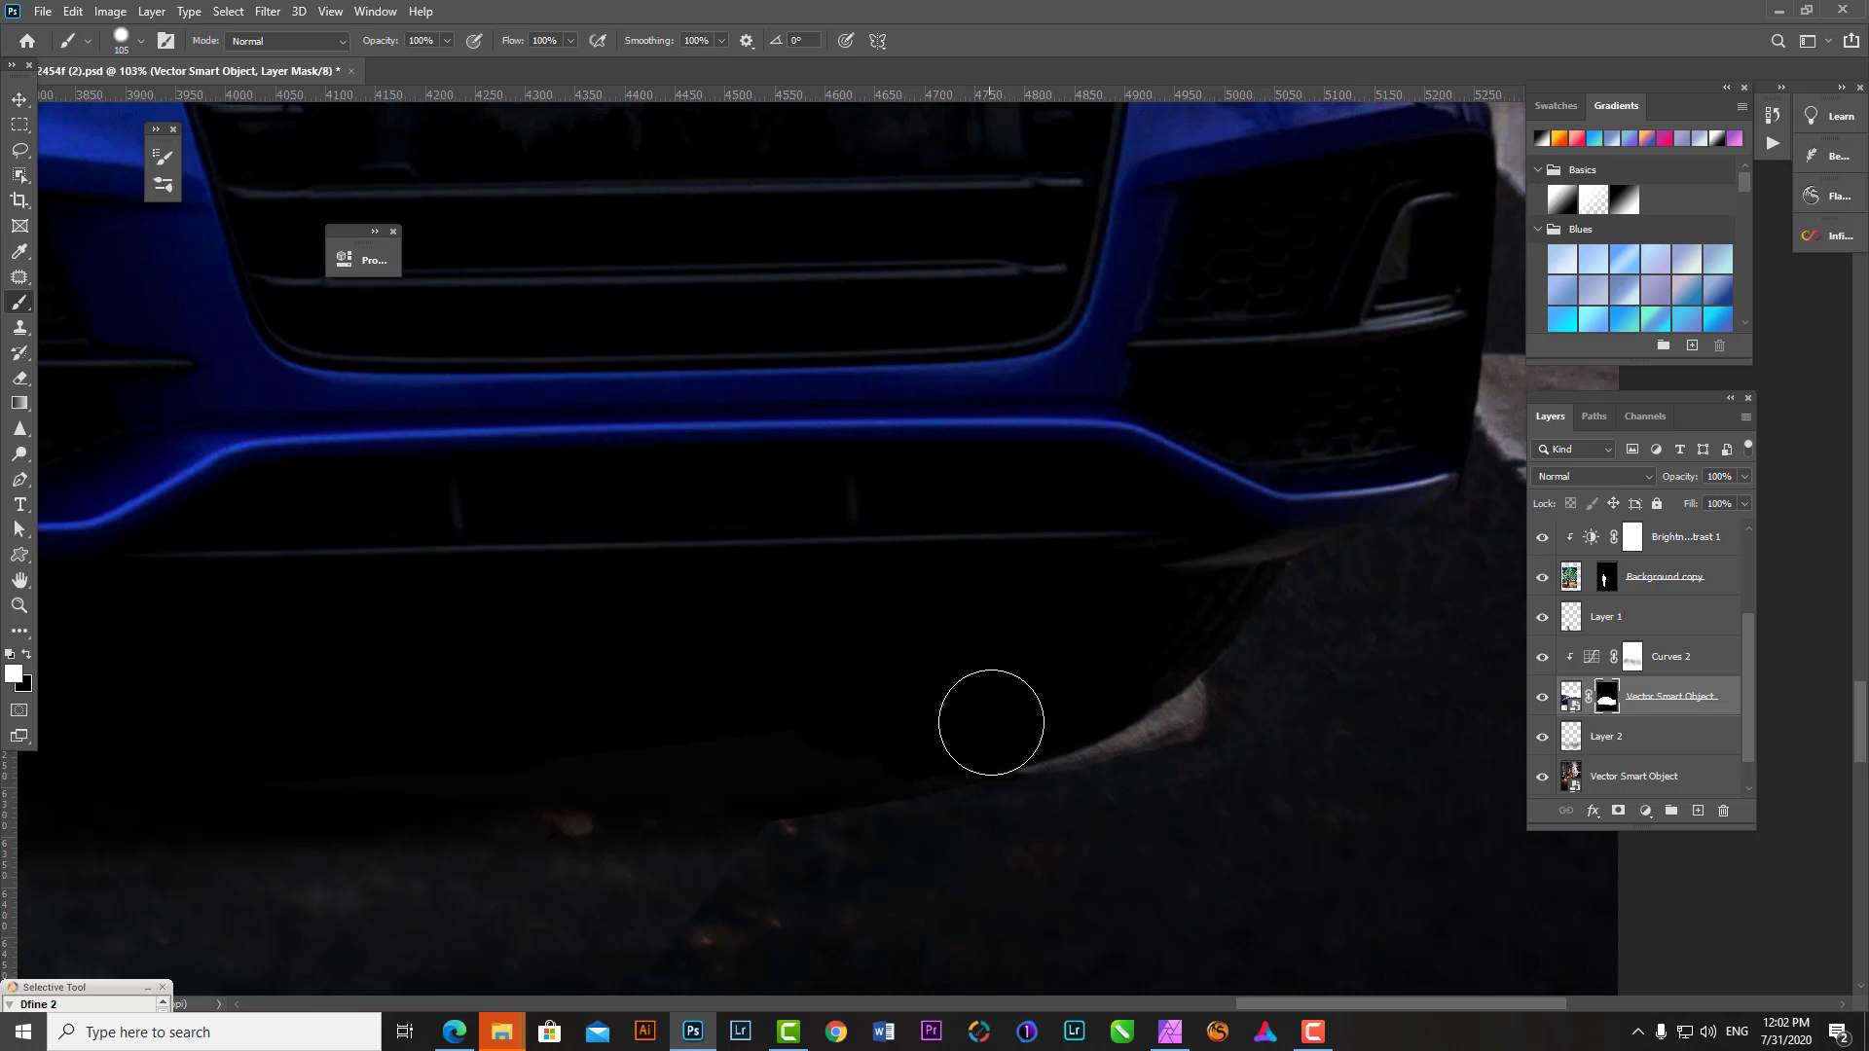
- Fit the whole image on screen and save the document
key(ctrl+0)
key(ctrl+s)
scroll(1233, 529, up, 1)
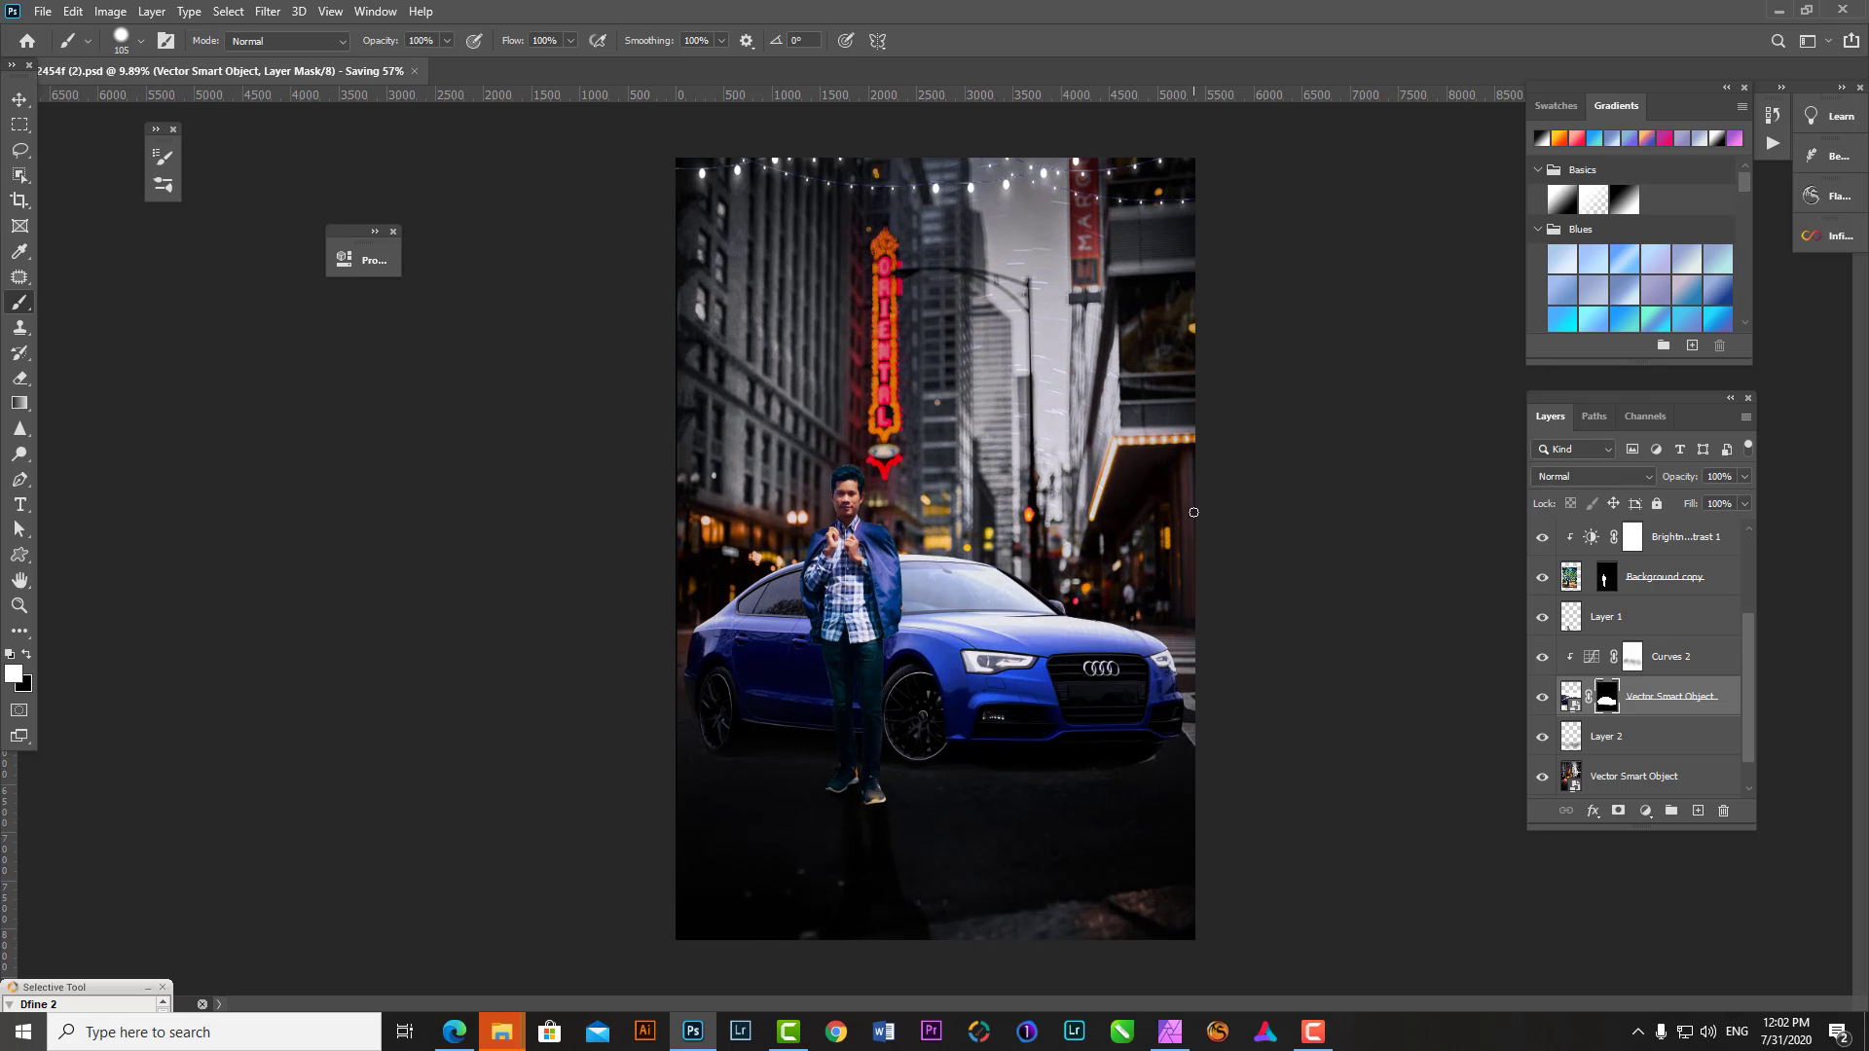
scroll(1131, 565, up, 1)
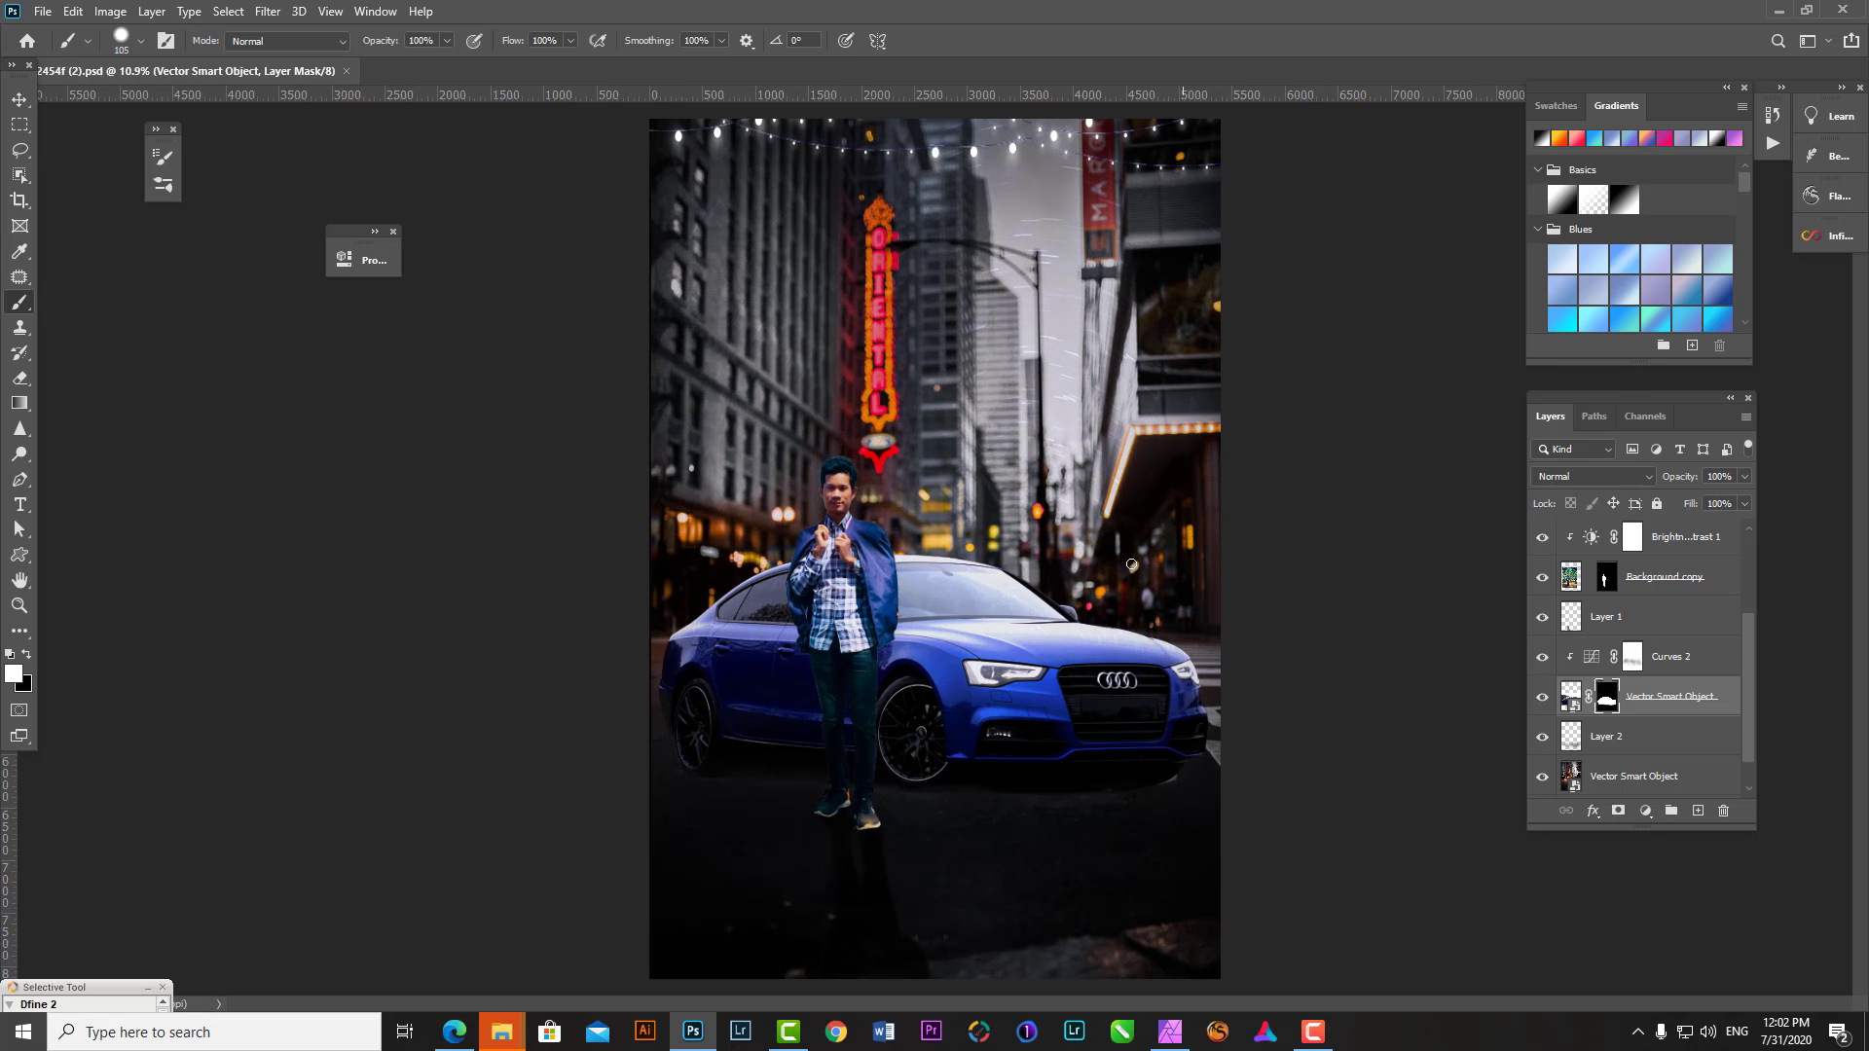
- Browse the glitter and light leaks overlay folders in the Photoshop Overlay pack
click(502, 1039)
key(alt+Up)
key(alt+Up)
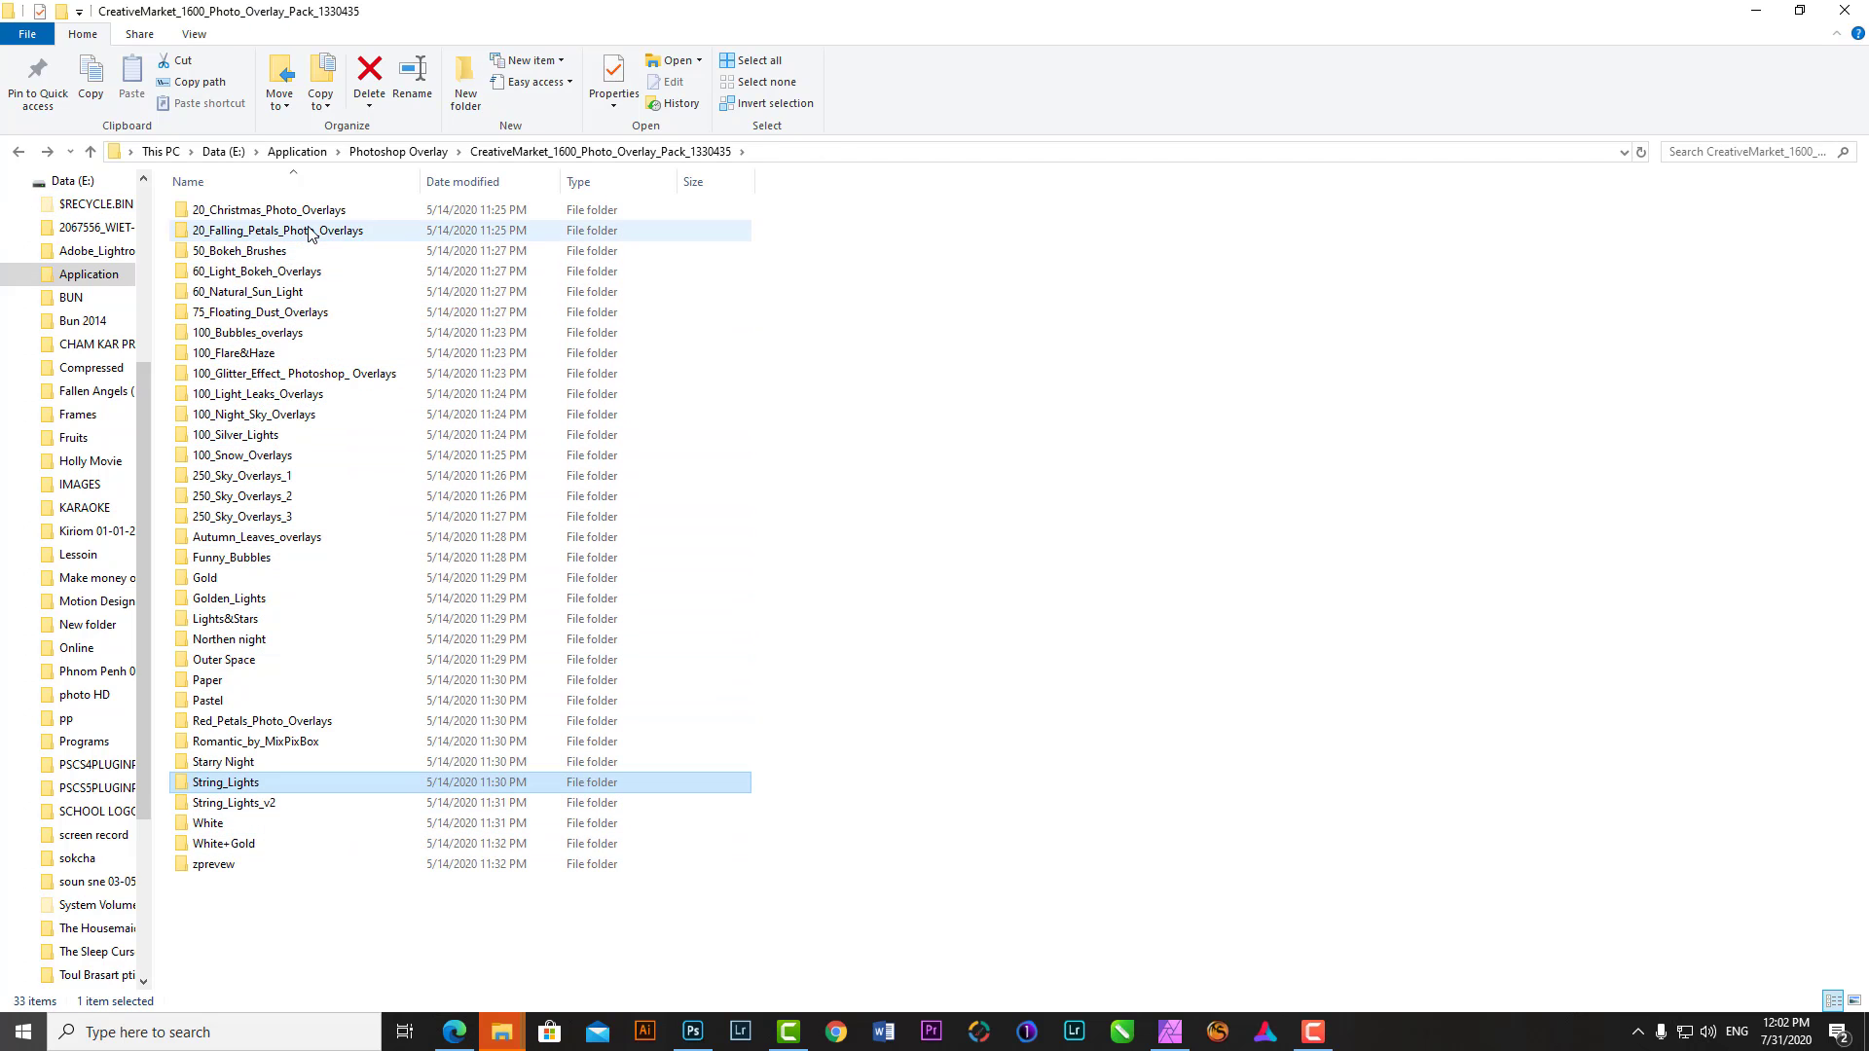
double_click(253, 373)
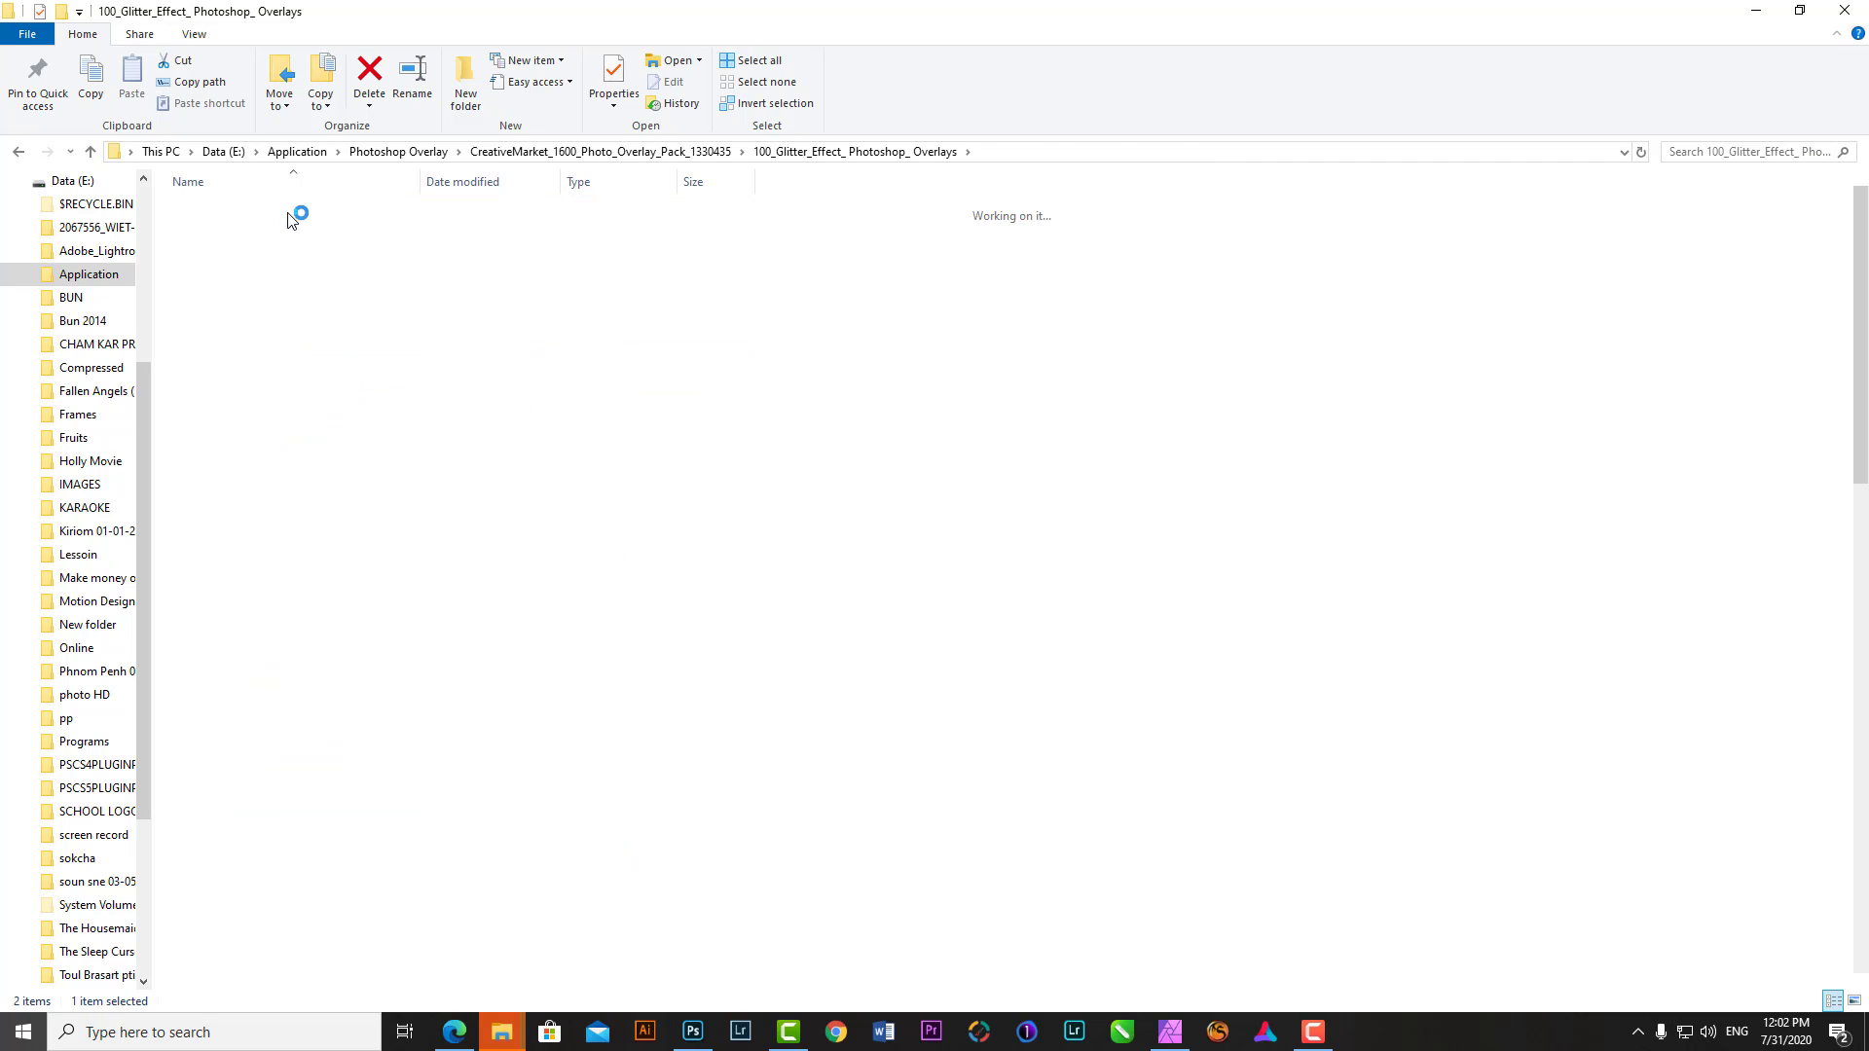
double_click(292, 209)
click(20, 152)
click(20, 153)
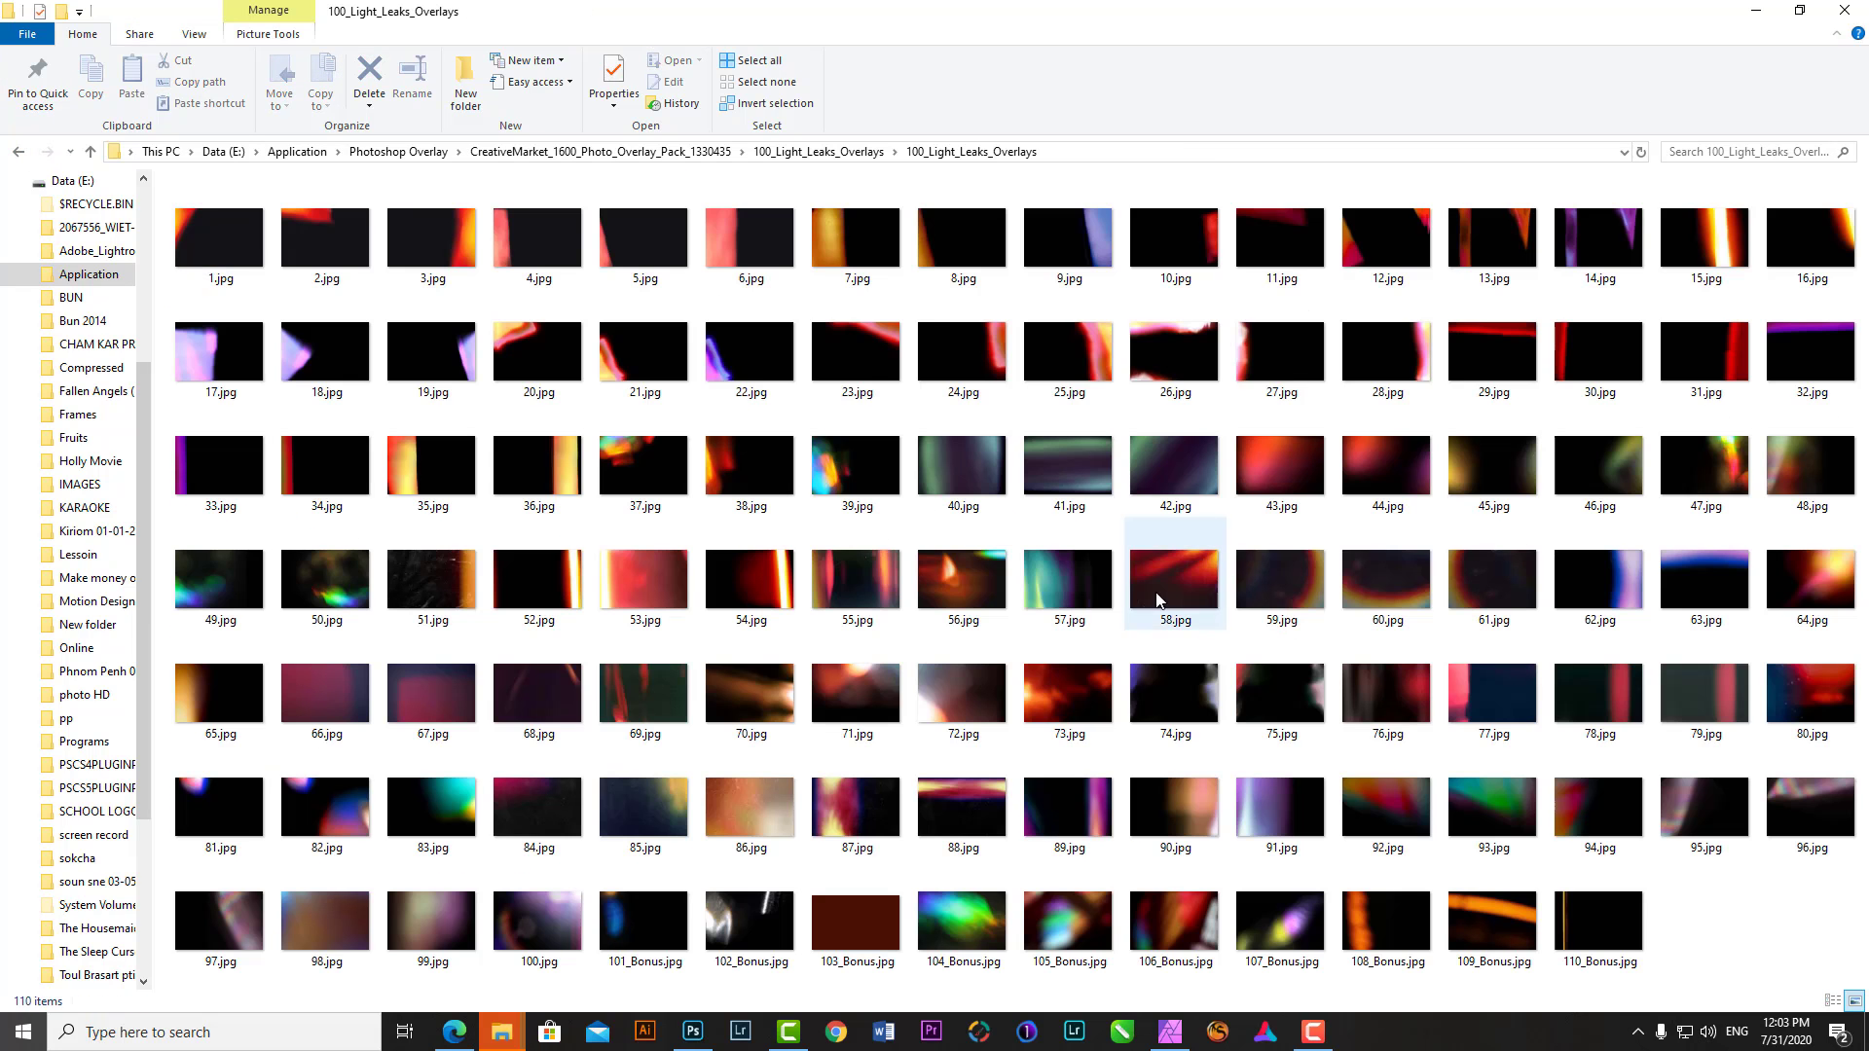
click(20, 153)
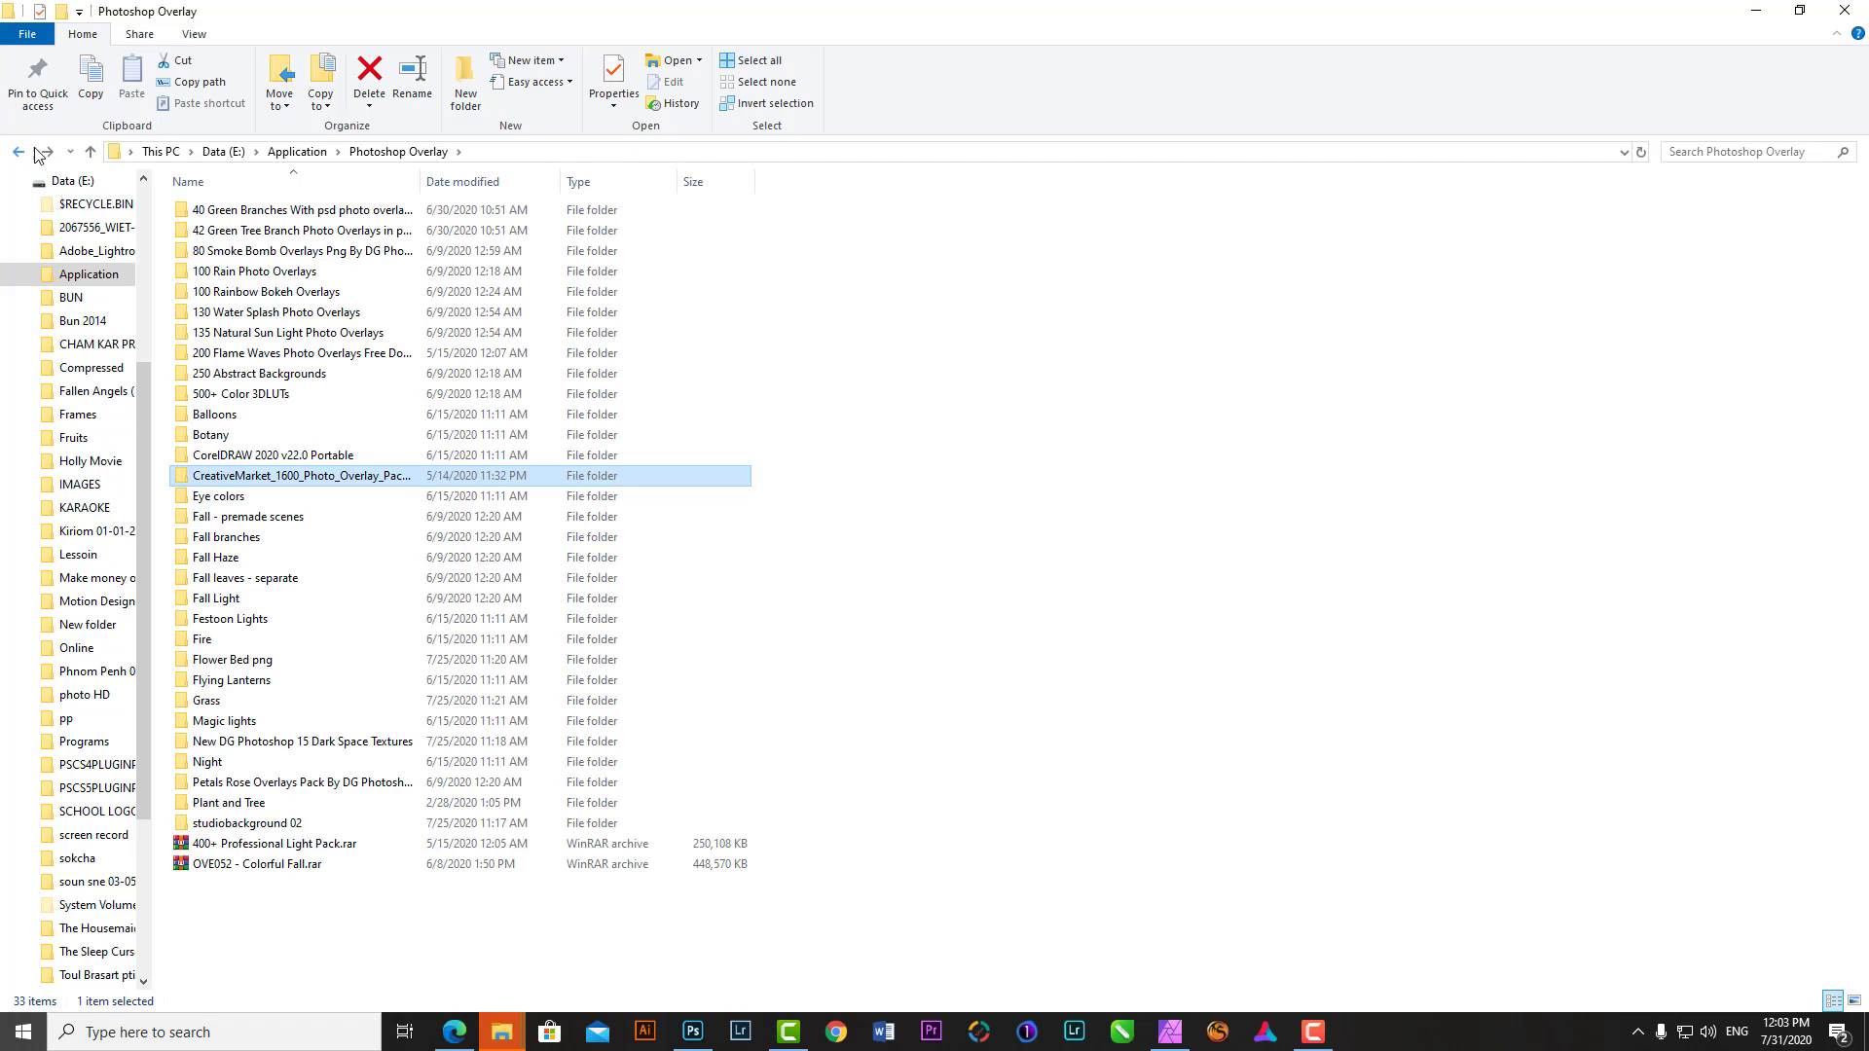
- Open the Fall Light folder and carry Light-11.jpg into the Photoshop document
double_click(209, 598)
key(alt+Left)
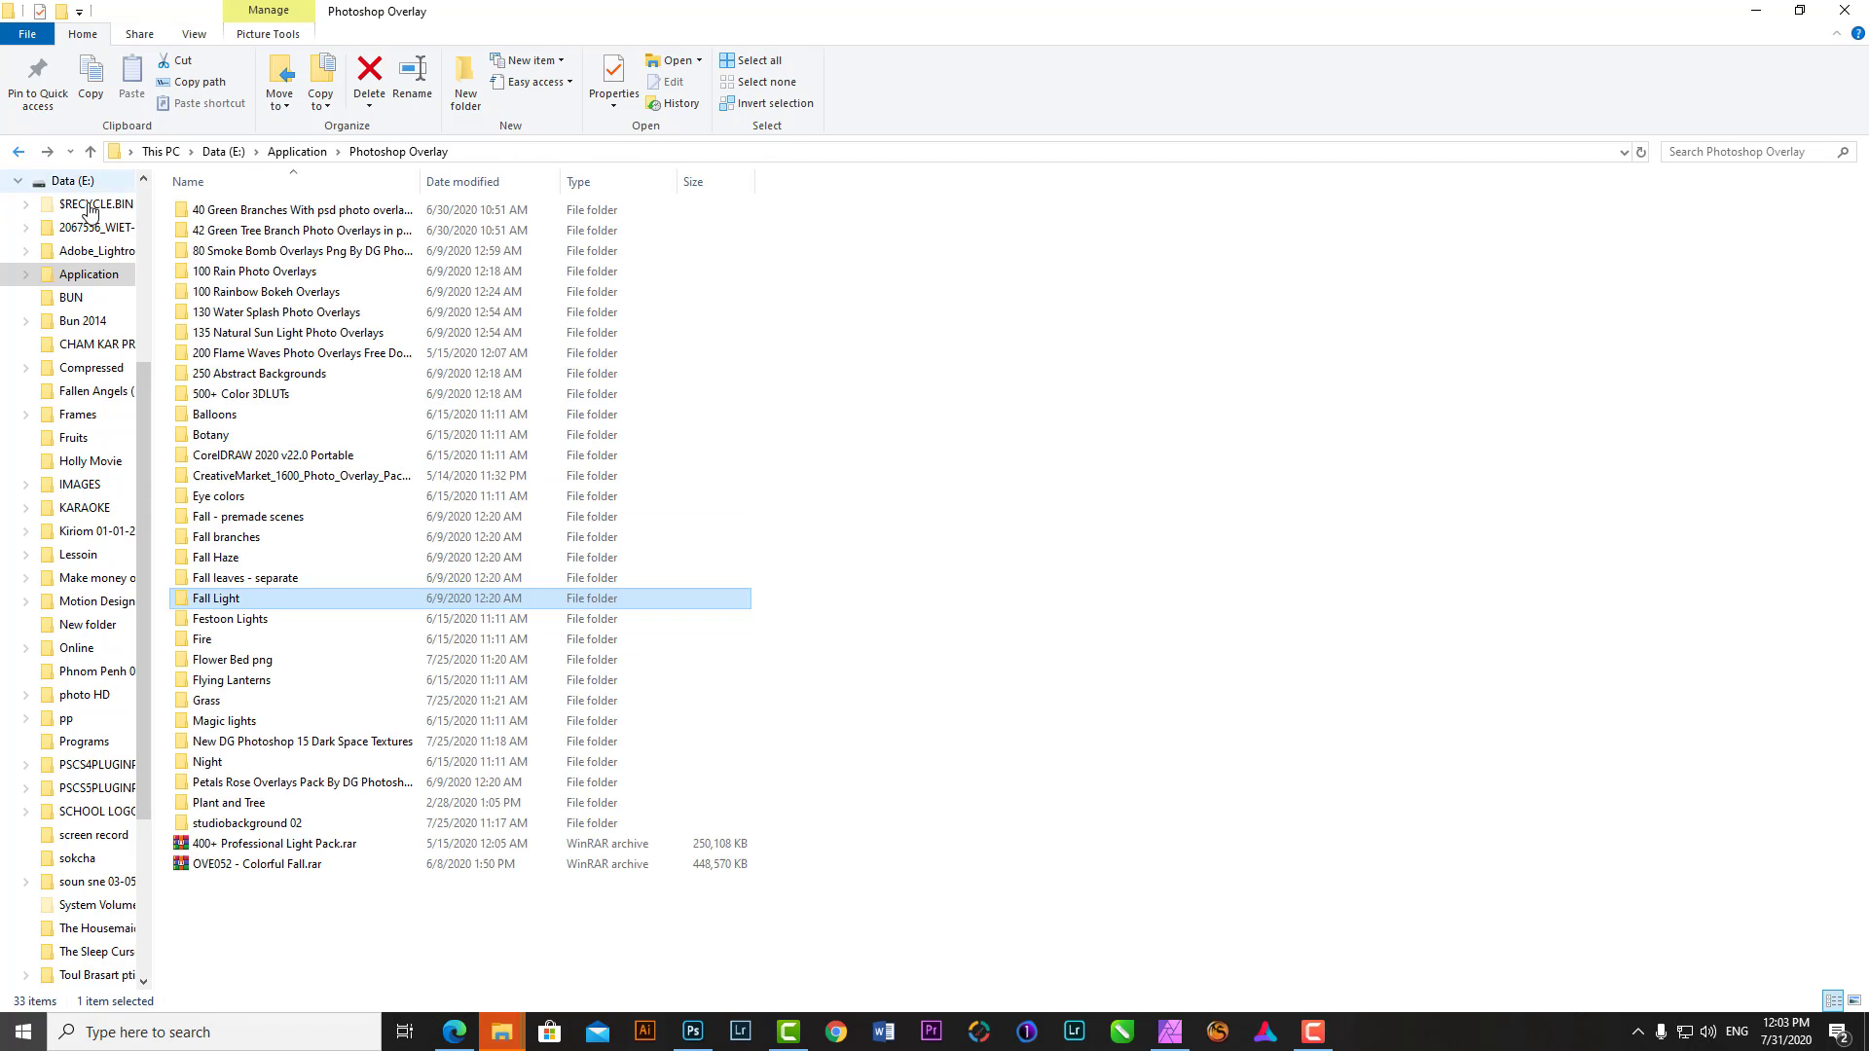
double_click(209, 598)
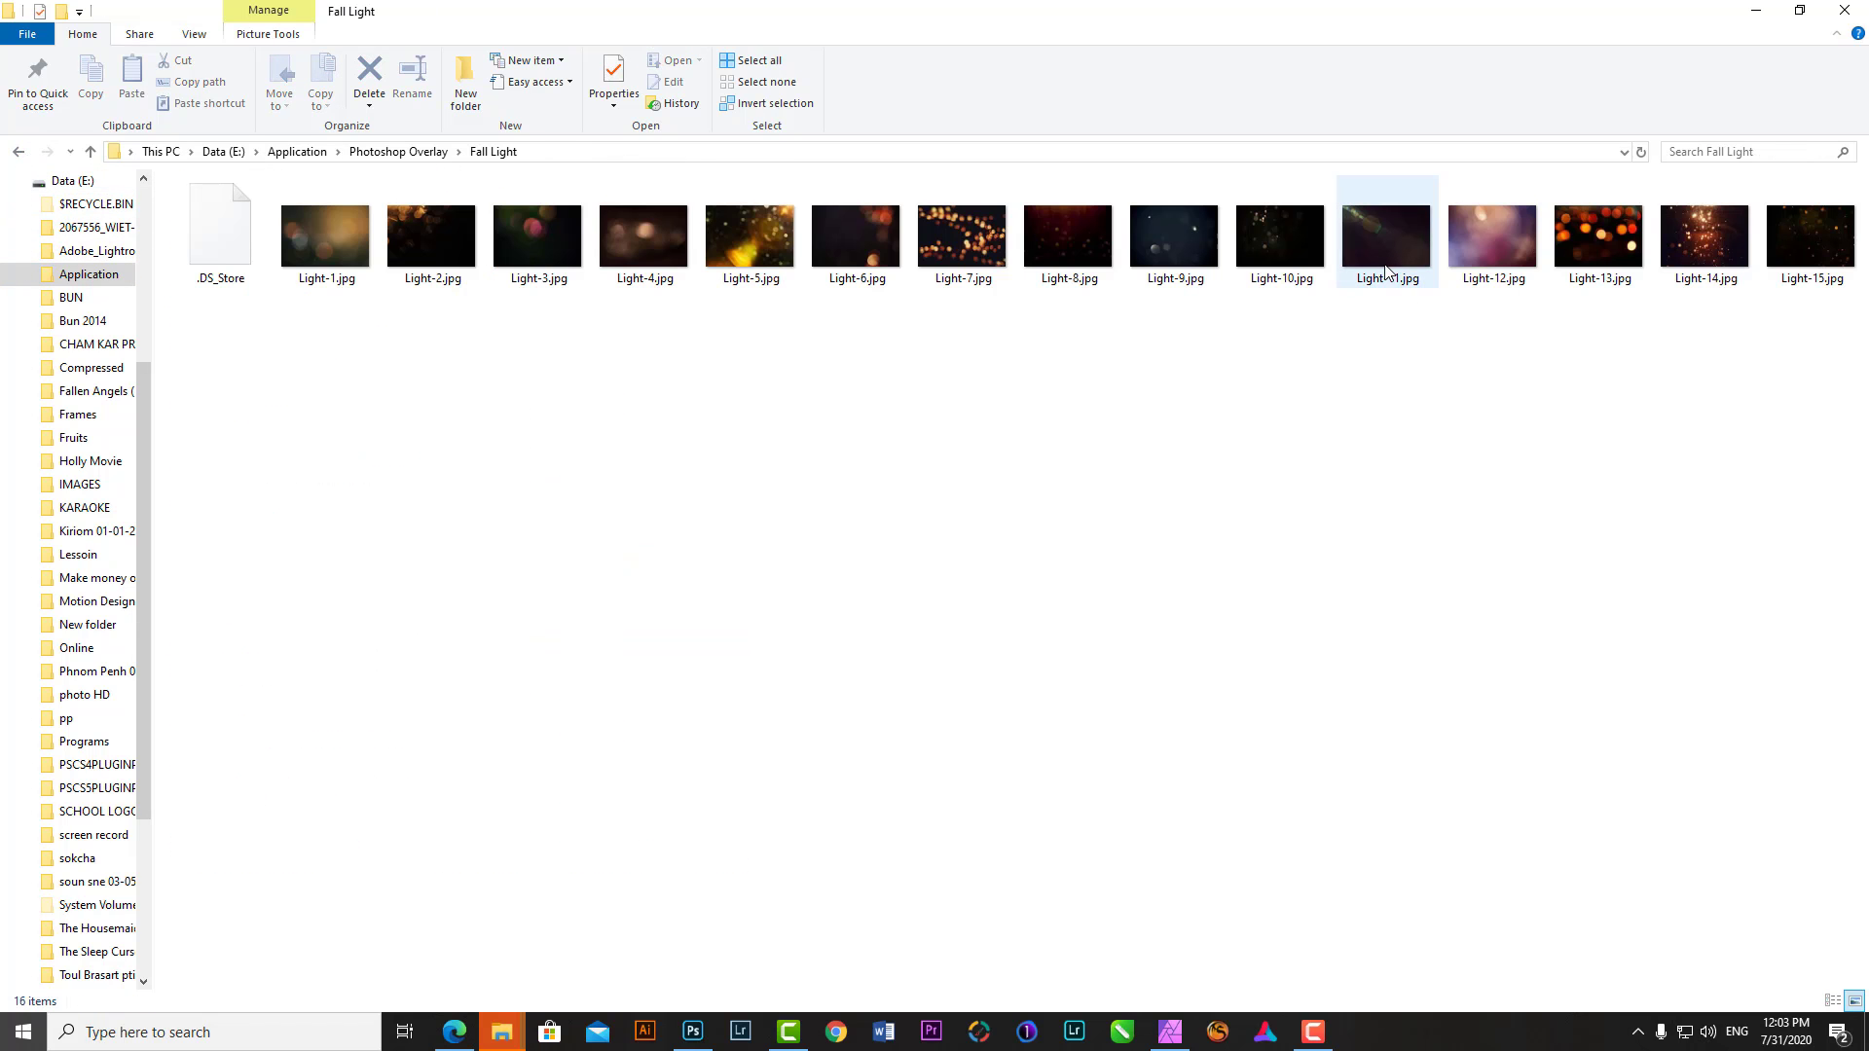
click(692, 1032)
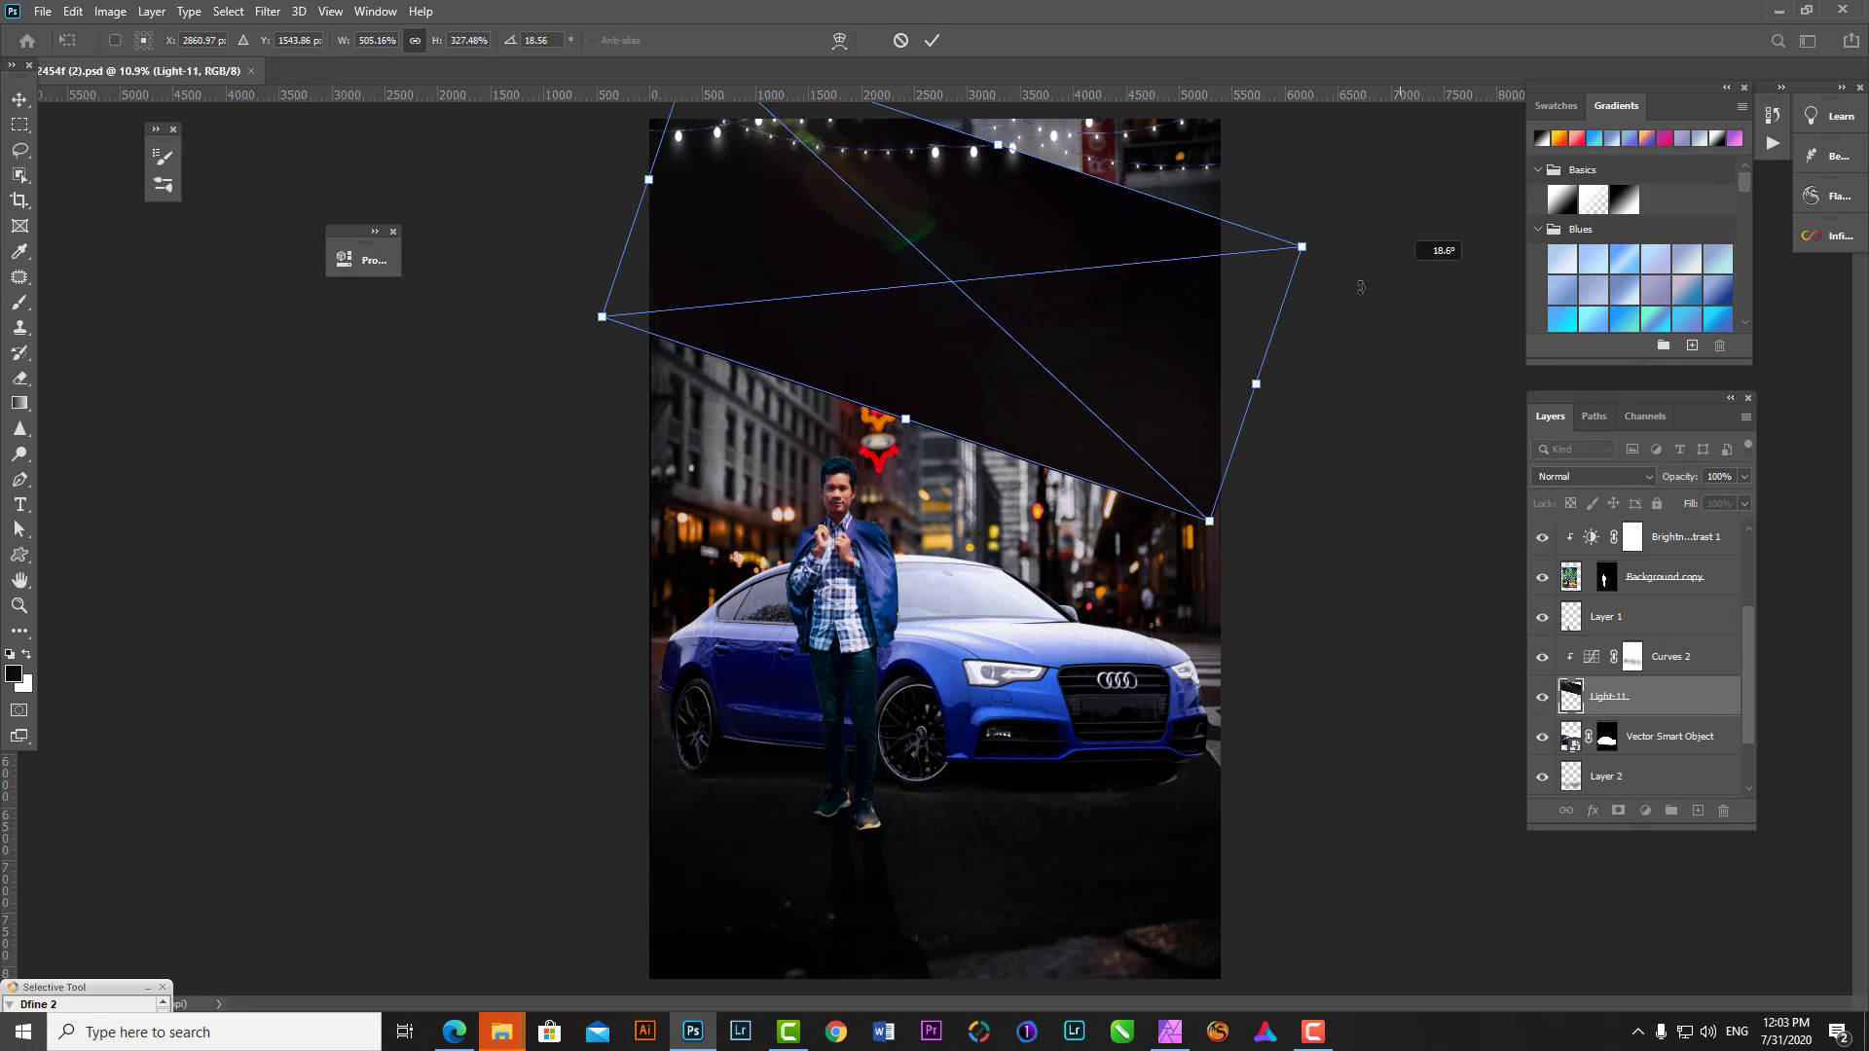
- Place Light-11 over the photo's top, set it to Screen blending and clip it
drag(935, 554, 1060, 385)
key(Return)
click(1593, 476)
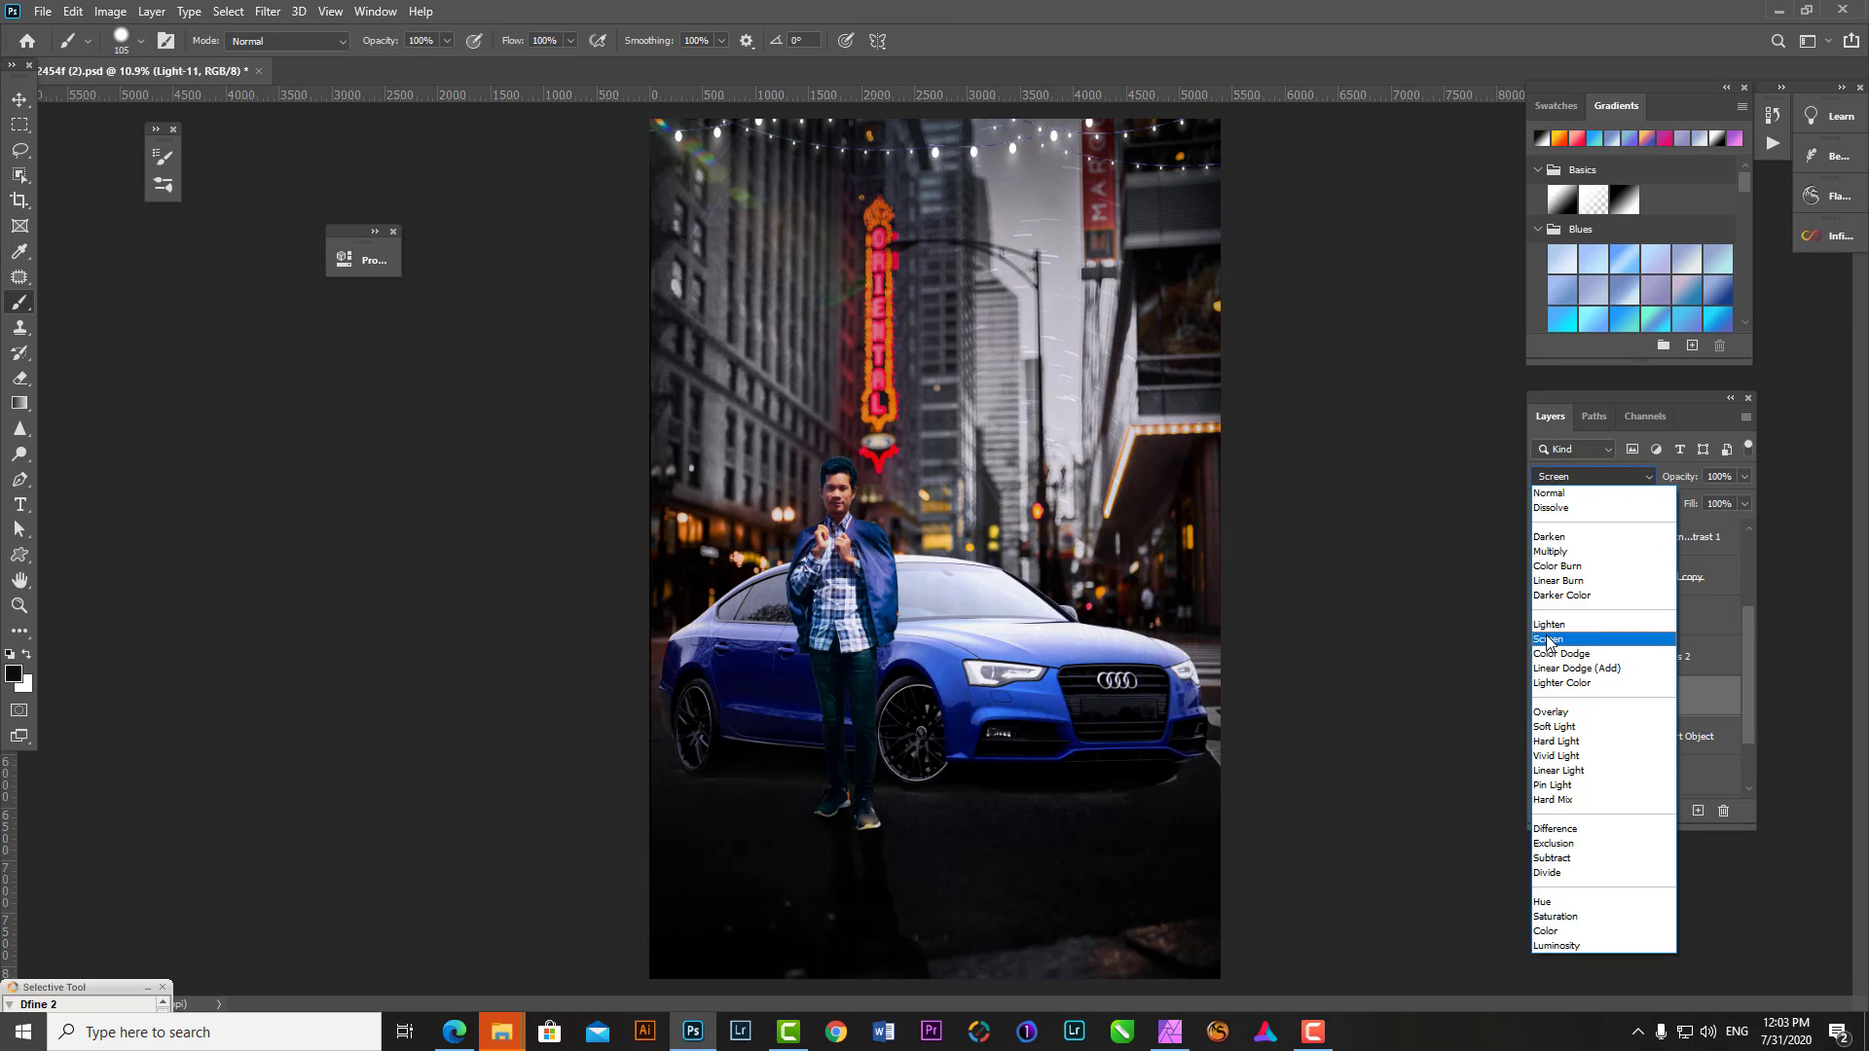
click(1577, 643)
key(ctrl+alt+g)
click(833, 346)
- Undo the clip and move the Light-11 light leak across the photo
click(446, 608)
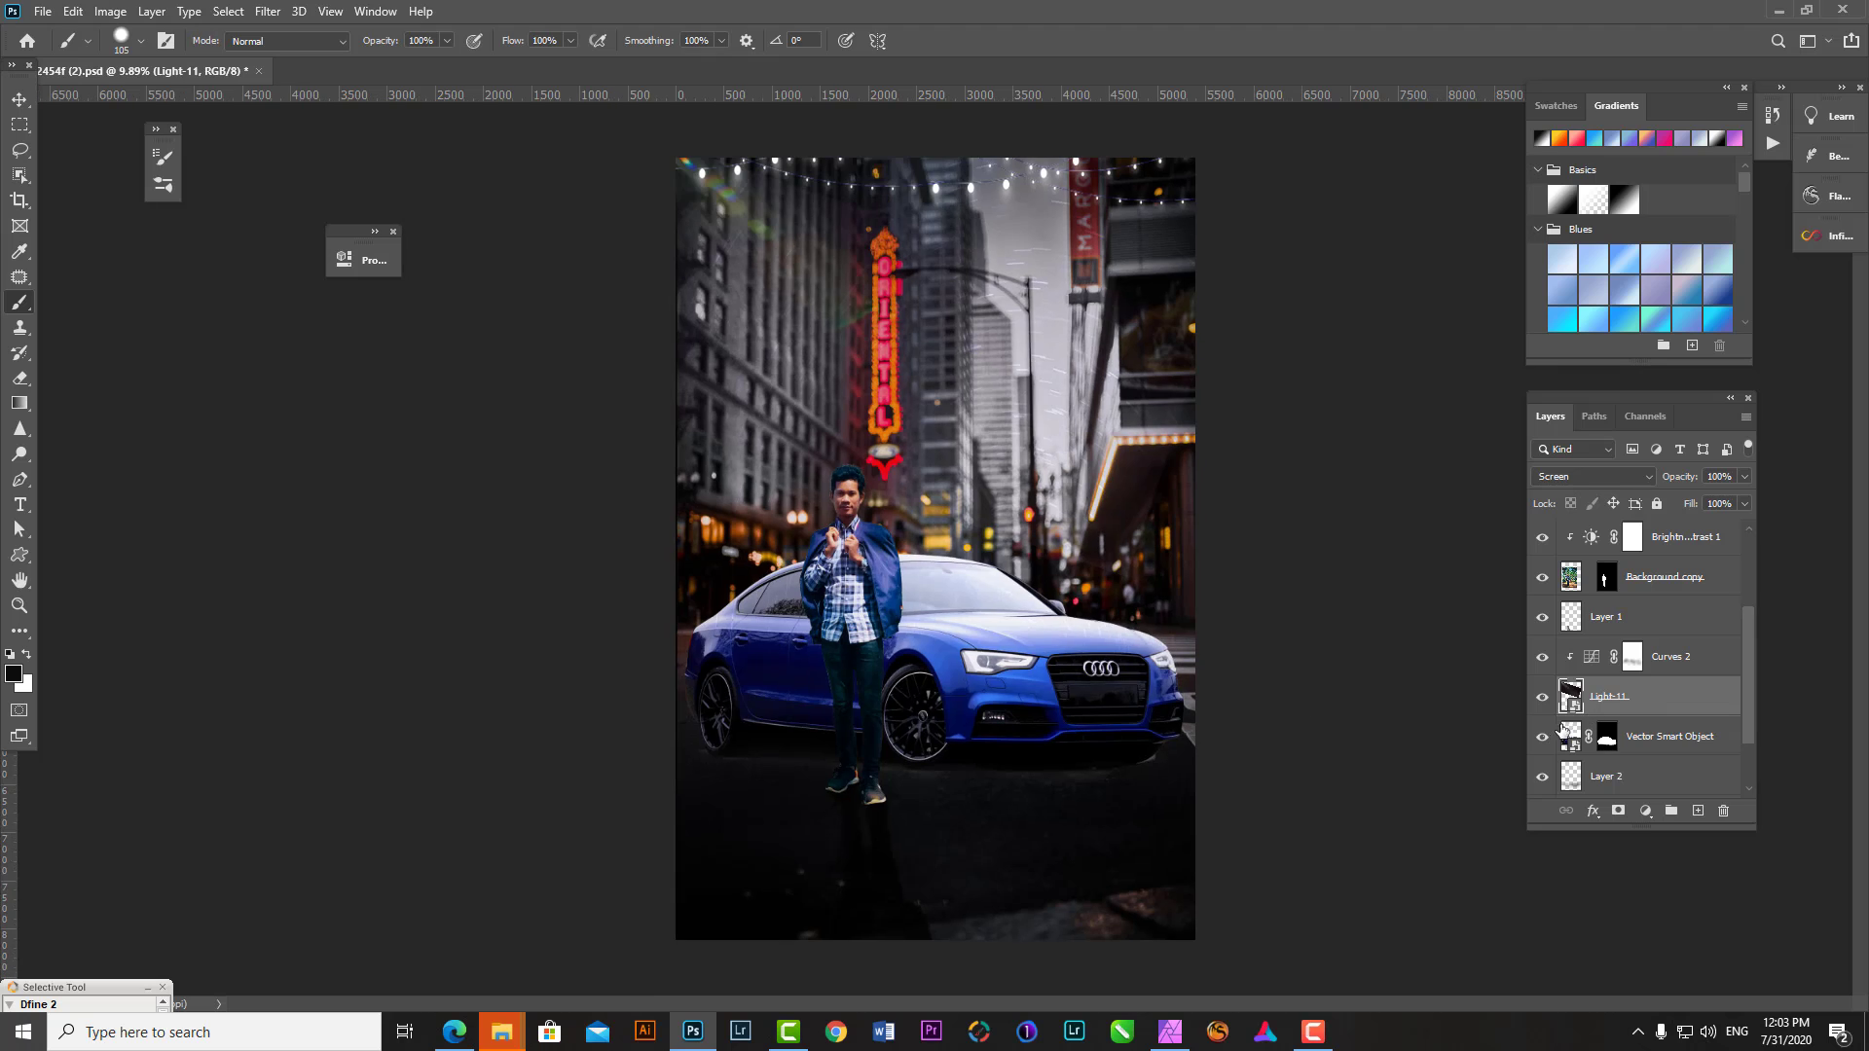
scroll(1160, 748, down, 3)
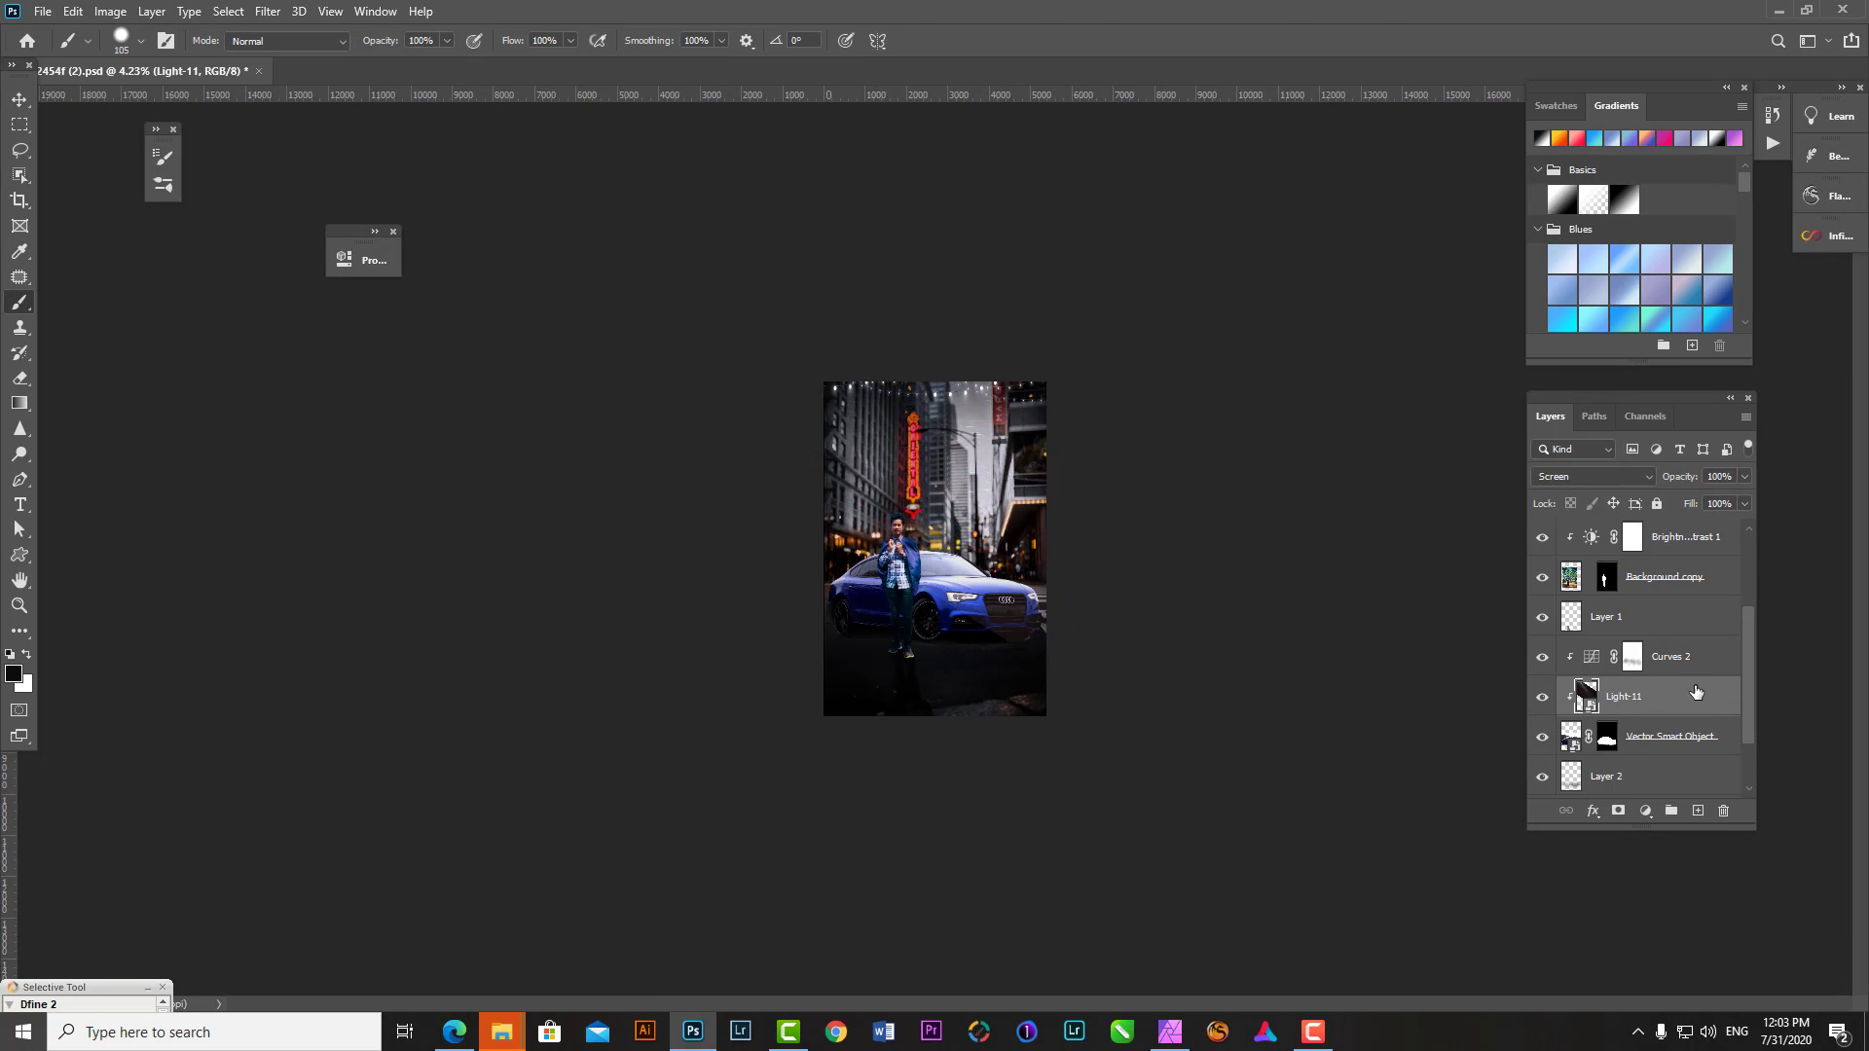
key(ctrl+z)
scroll(1359, 702, up, 2)
key(ctrl+t)
mouse_move(959, 397)
mouse_down()
mouse_move(1032, 528)
mouse_move(1017, 574)
mouse_up()
key(Return)
key(b)
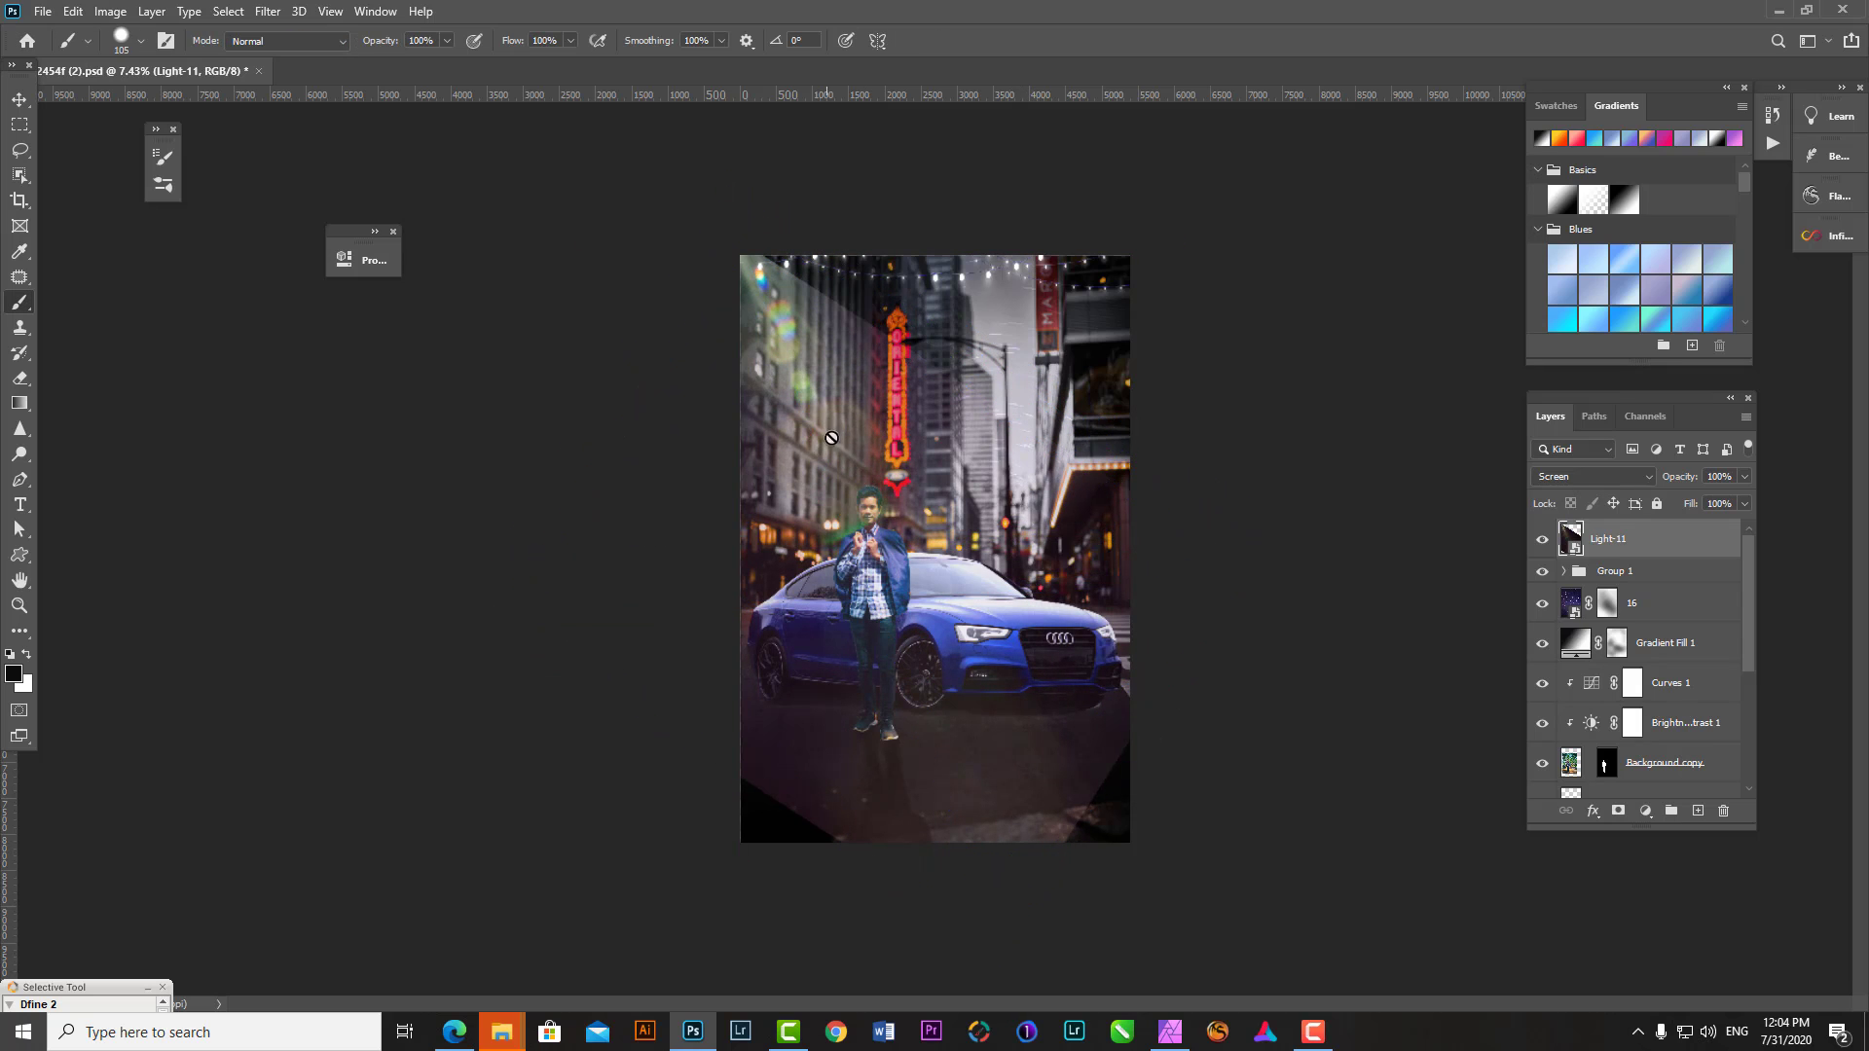
- Add a Levels adjustment with black input 29 and white input 215
click(1645, 810)
click(1674, 548)
drag(444, 456, 460, 456)
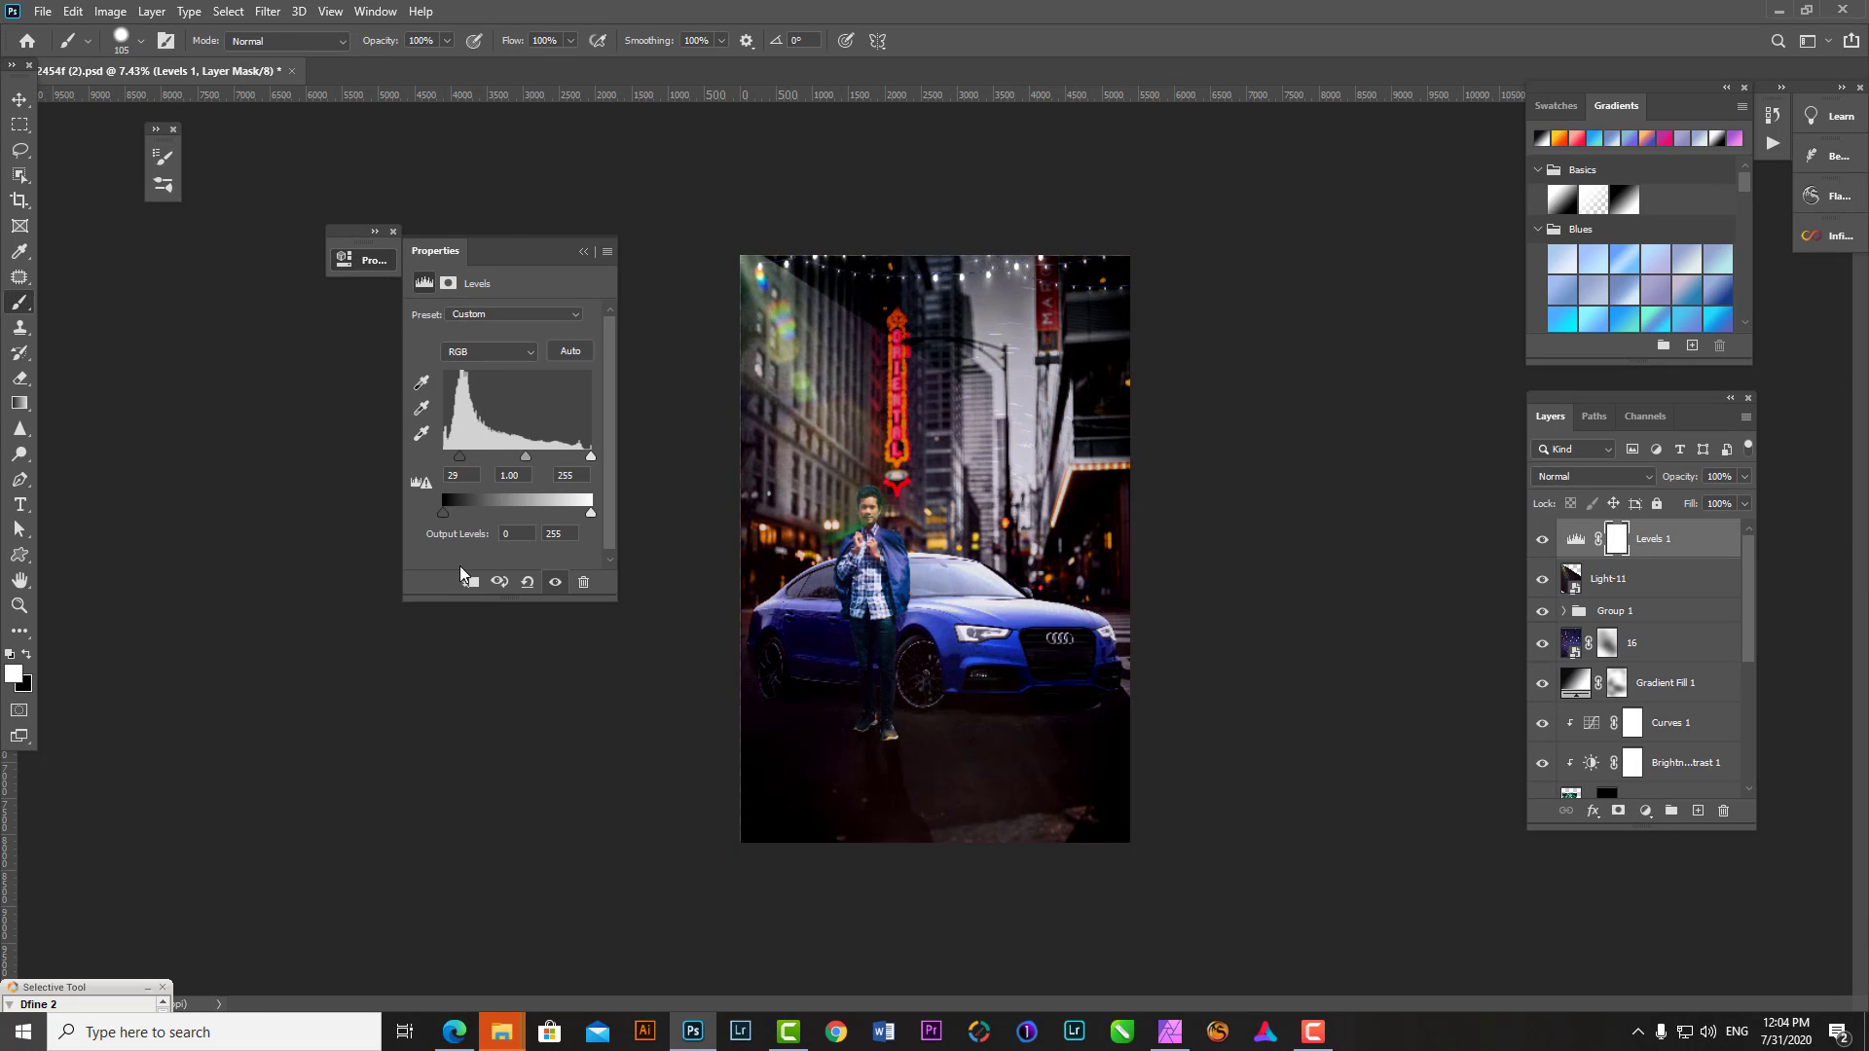
drag(590, 456, 516, 455)
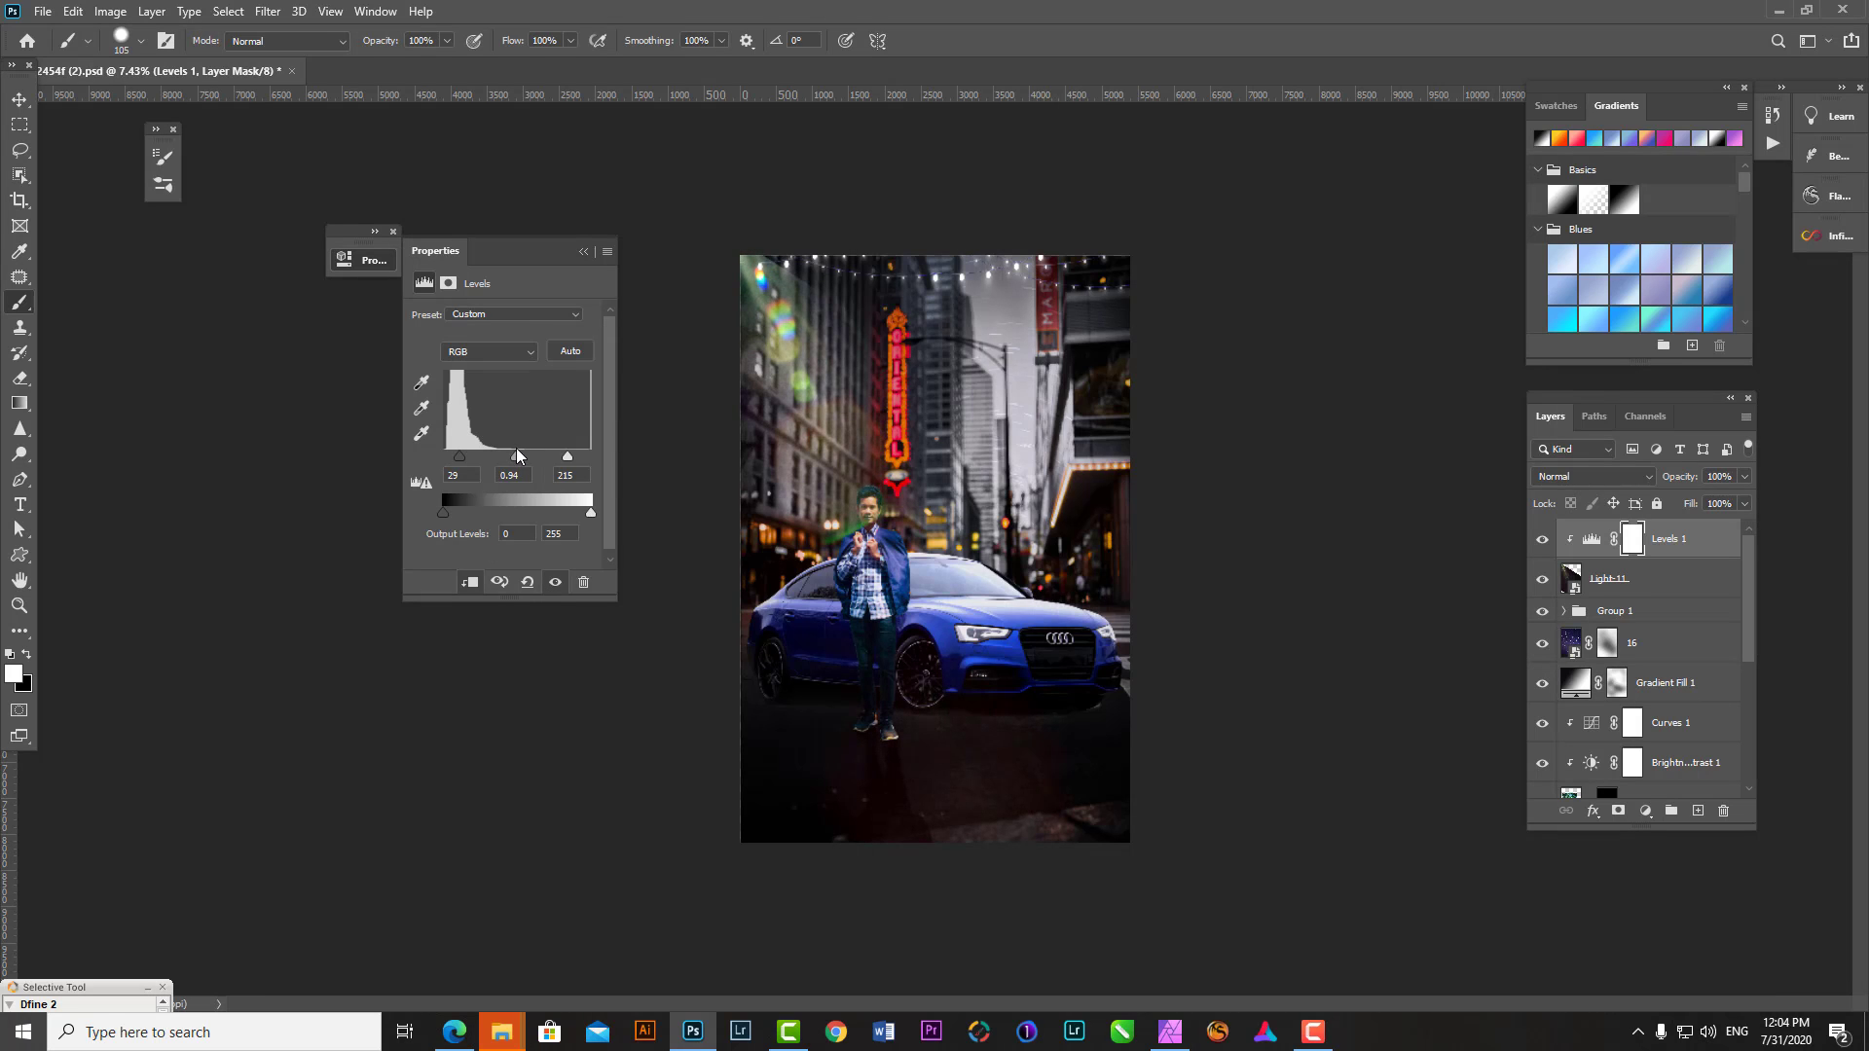
click(581, 252)
- Rotate the Light-11 overlay about 36 degrees
click(1609, 578)
key(ctrl+t)
drag(1207, 545, 1107, 603)
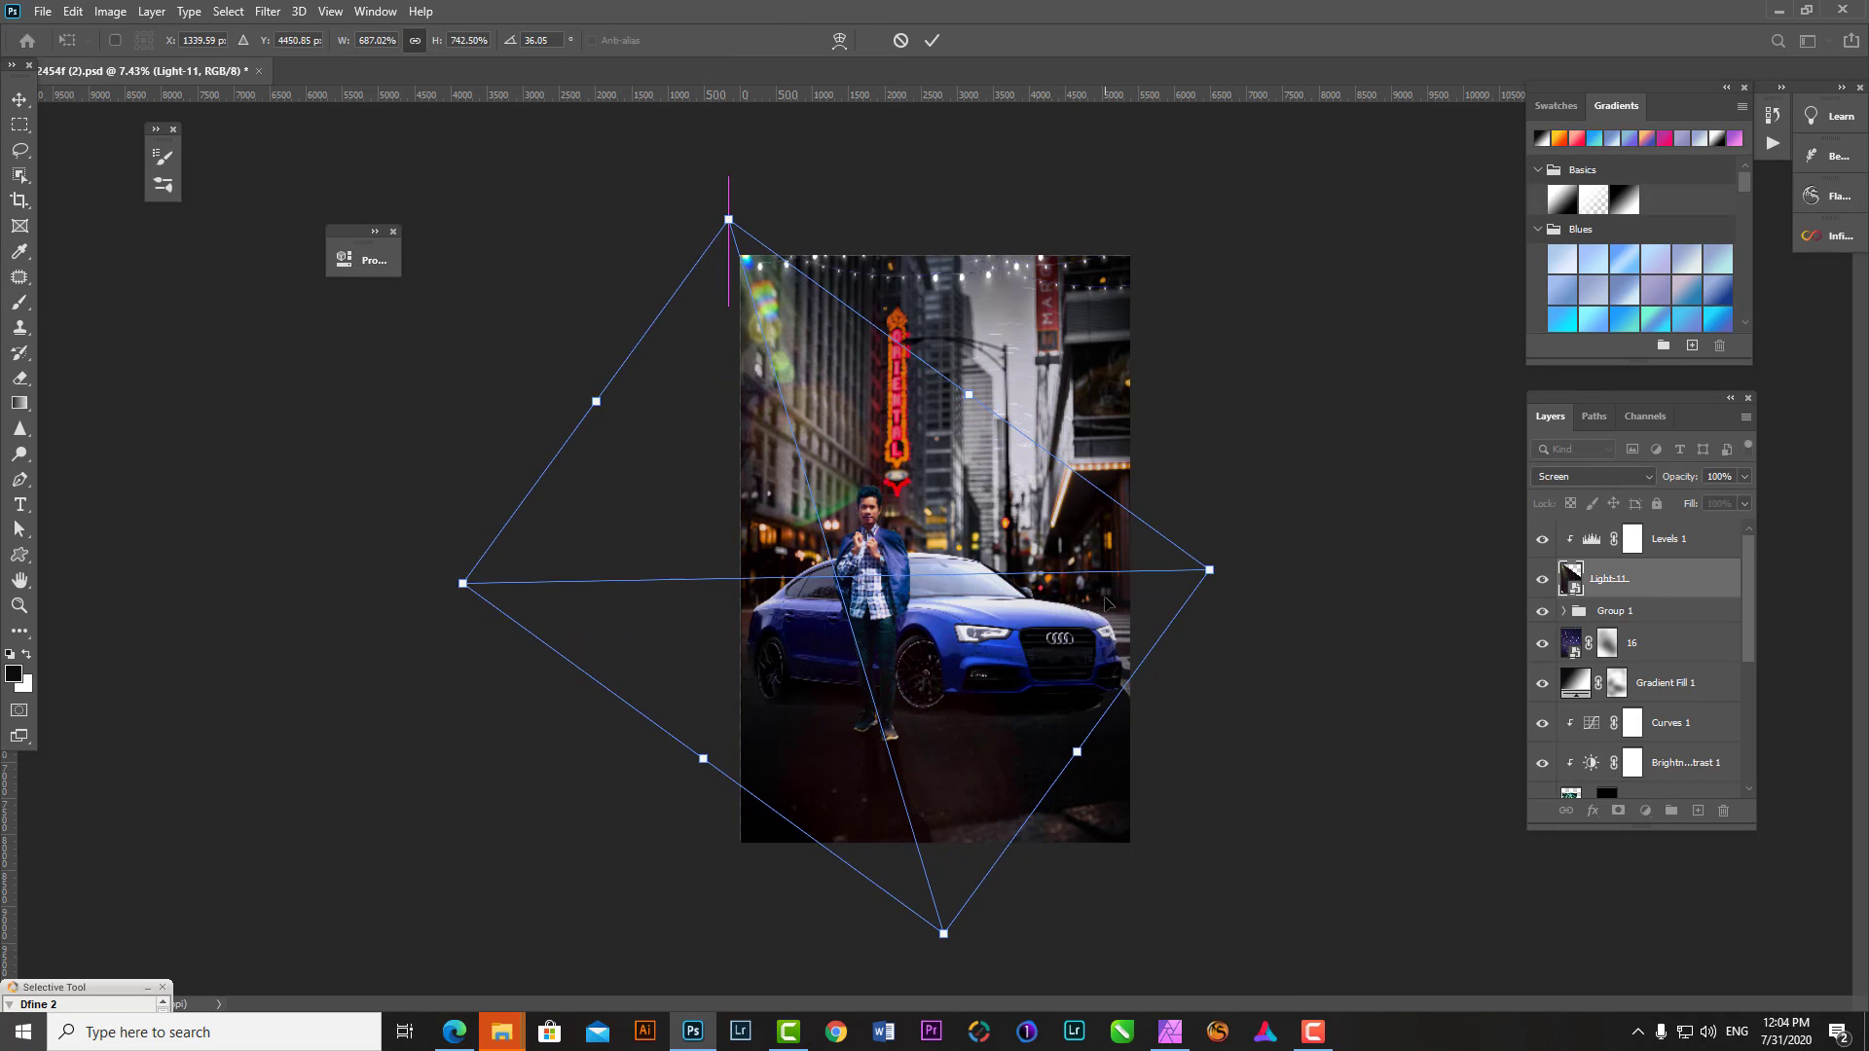
key(Return)
- Paint the Light-11 layer mask with black to hide part of the overlay
key(b)
scroll(1013, 521, up, 1)
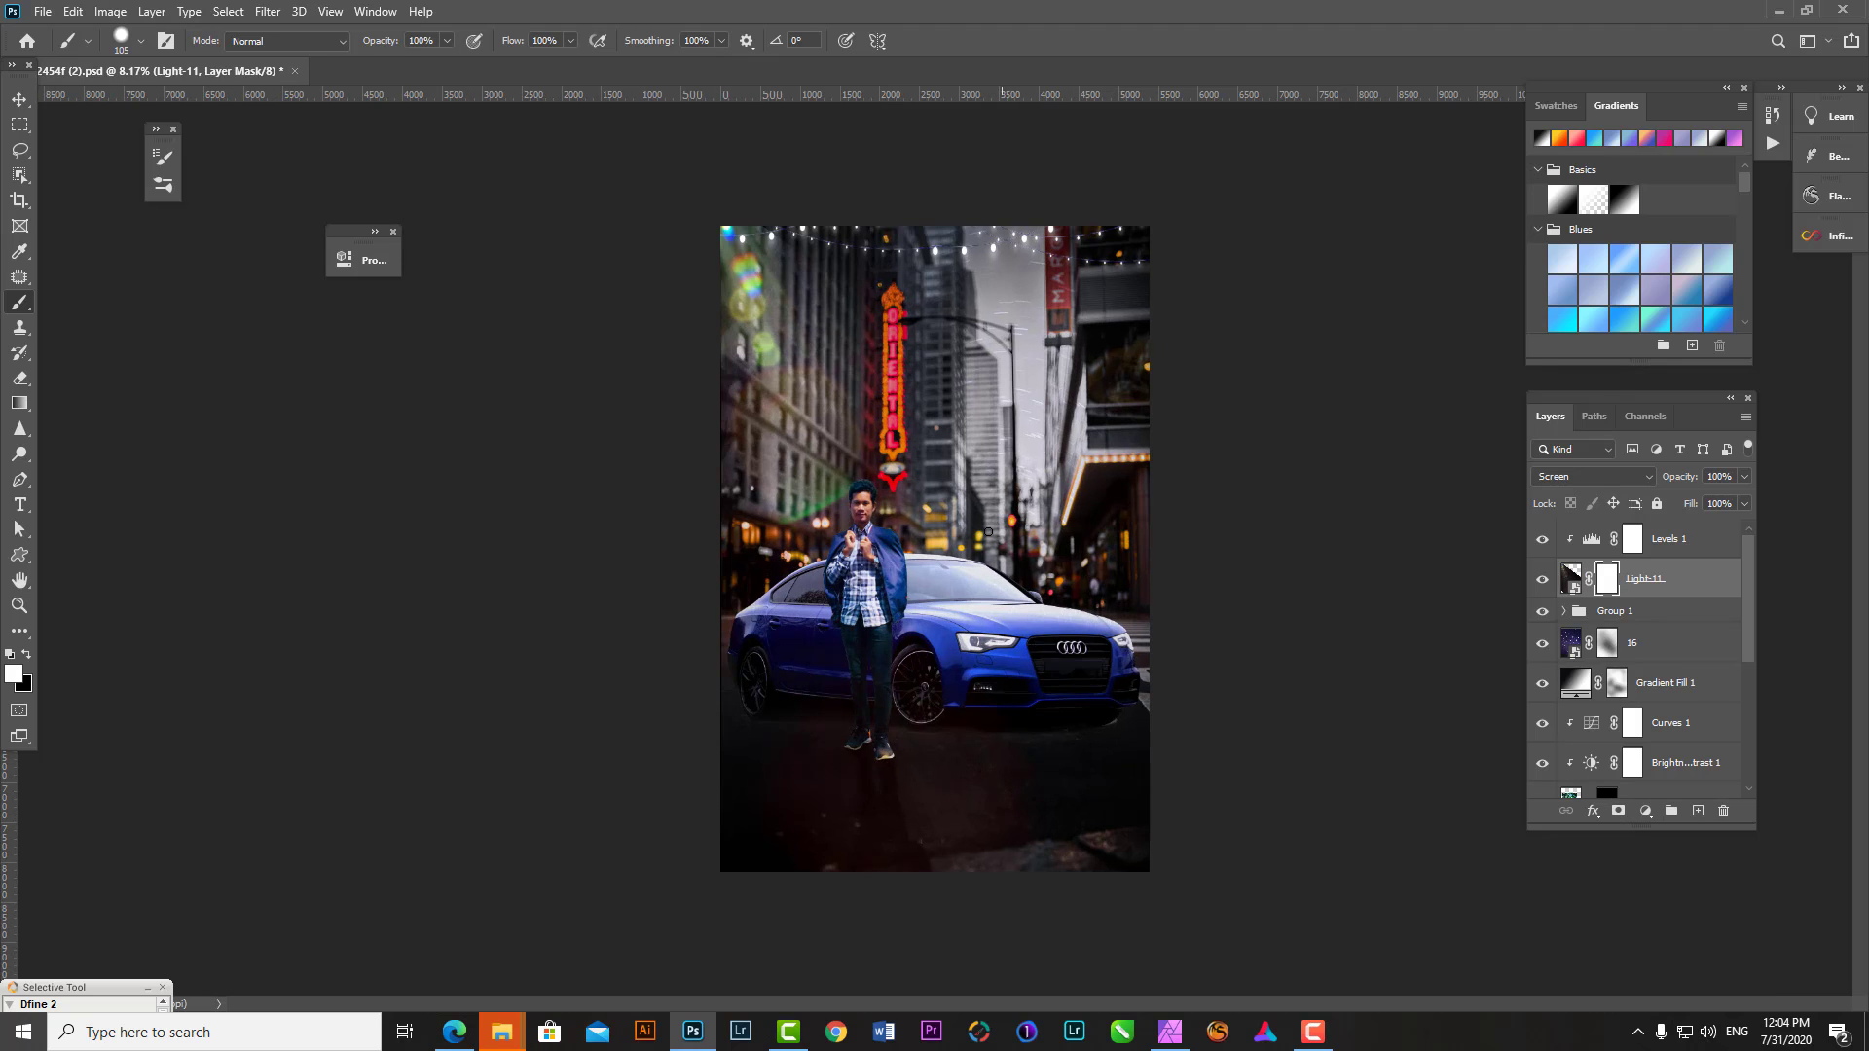
key(x)
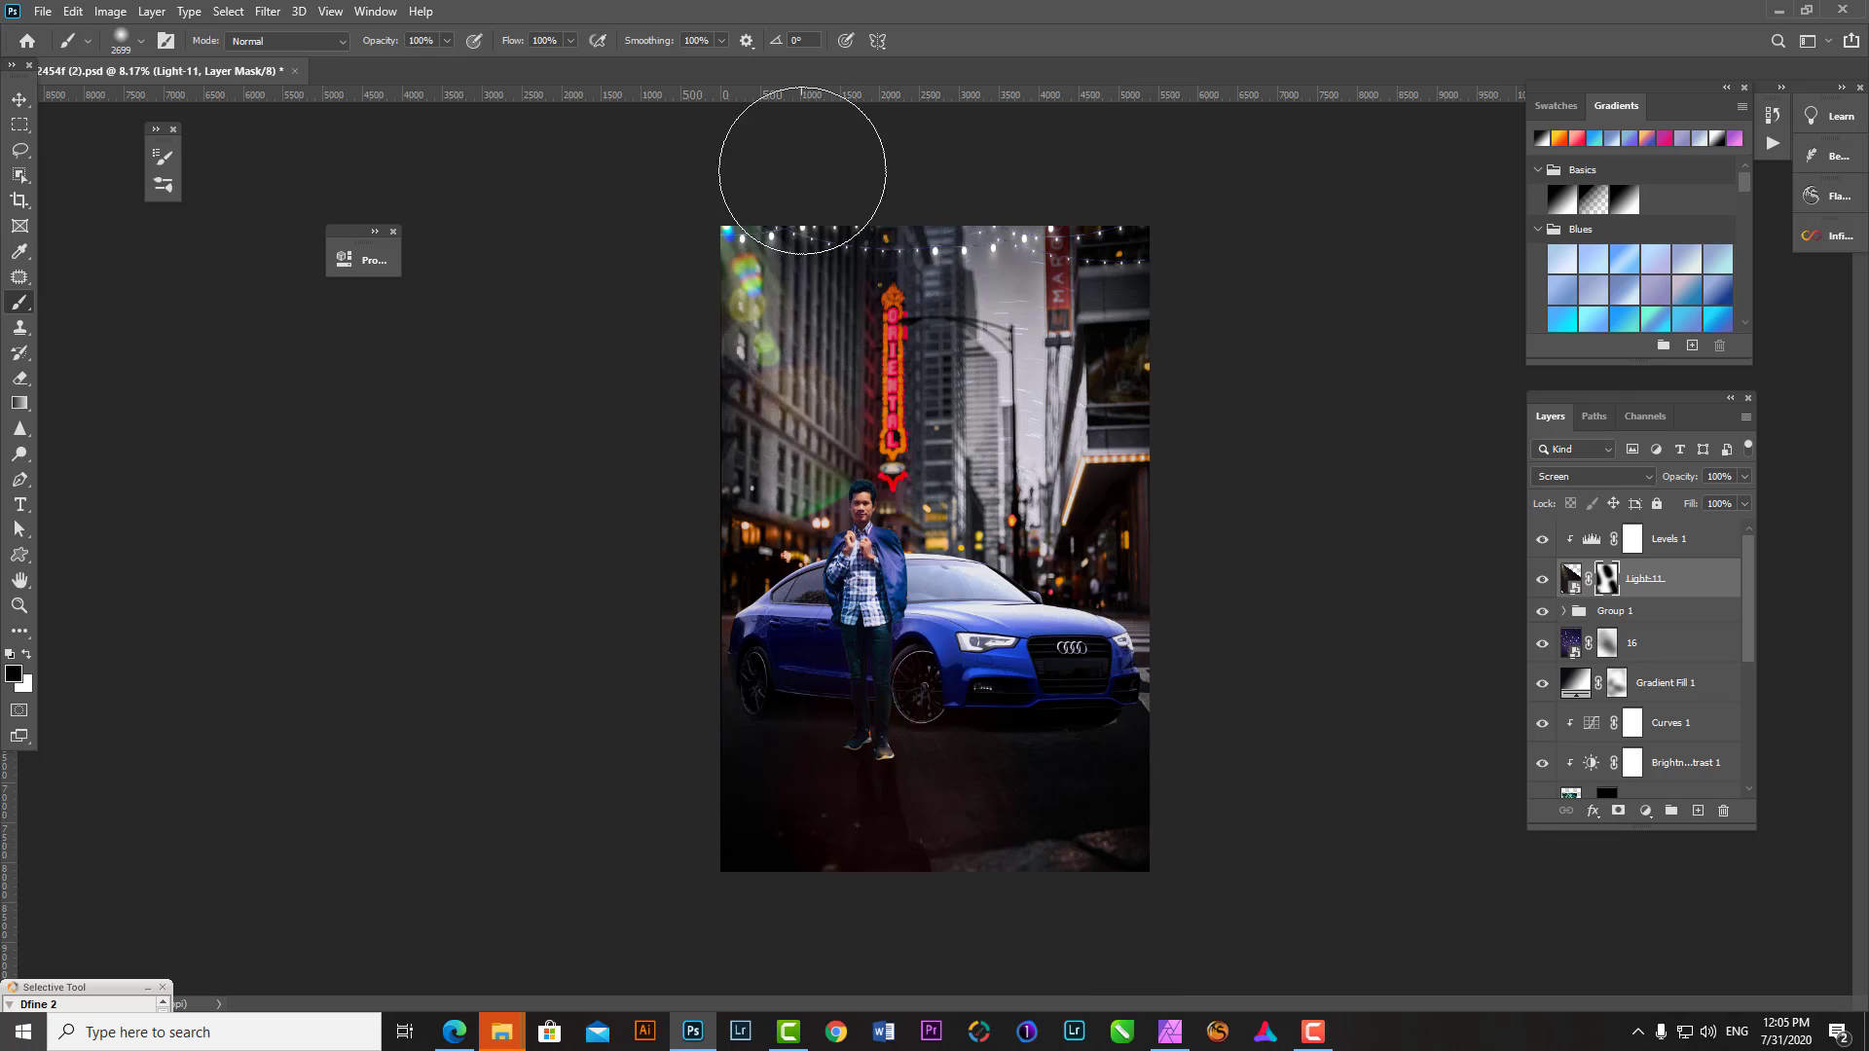
key(x)
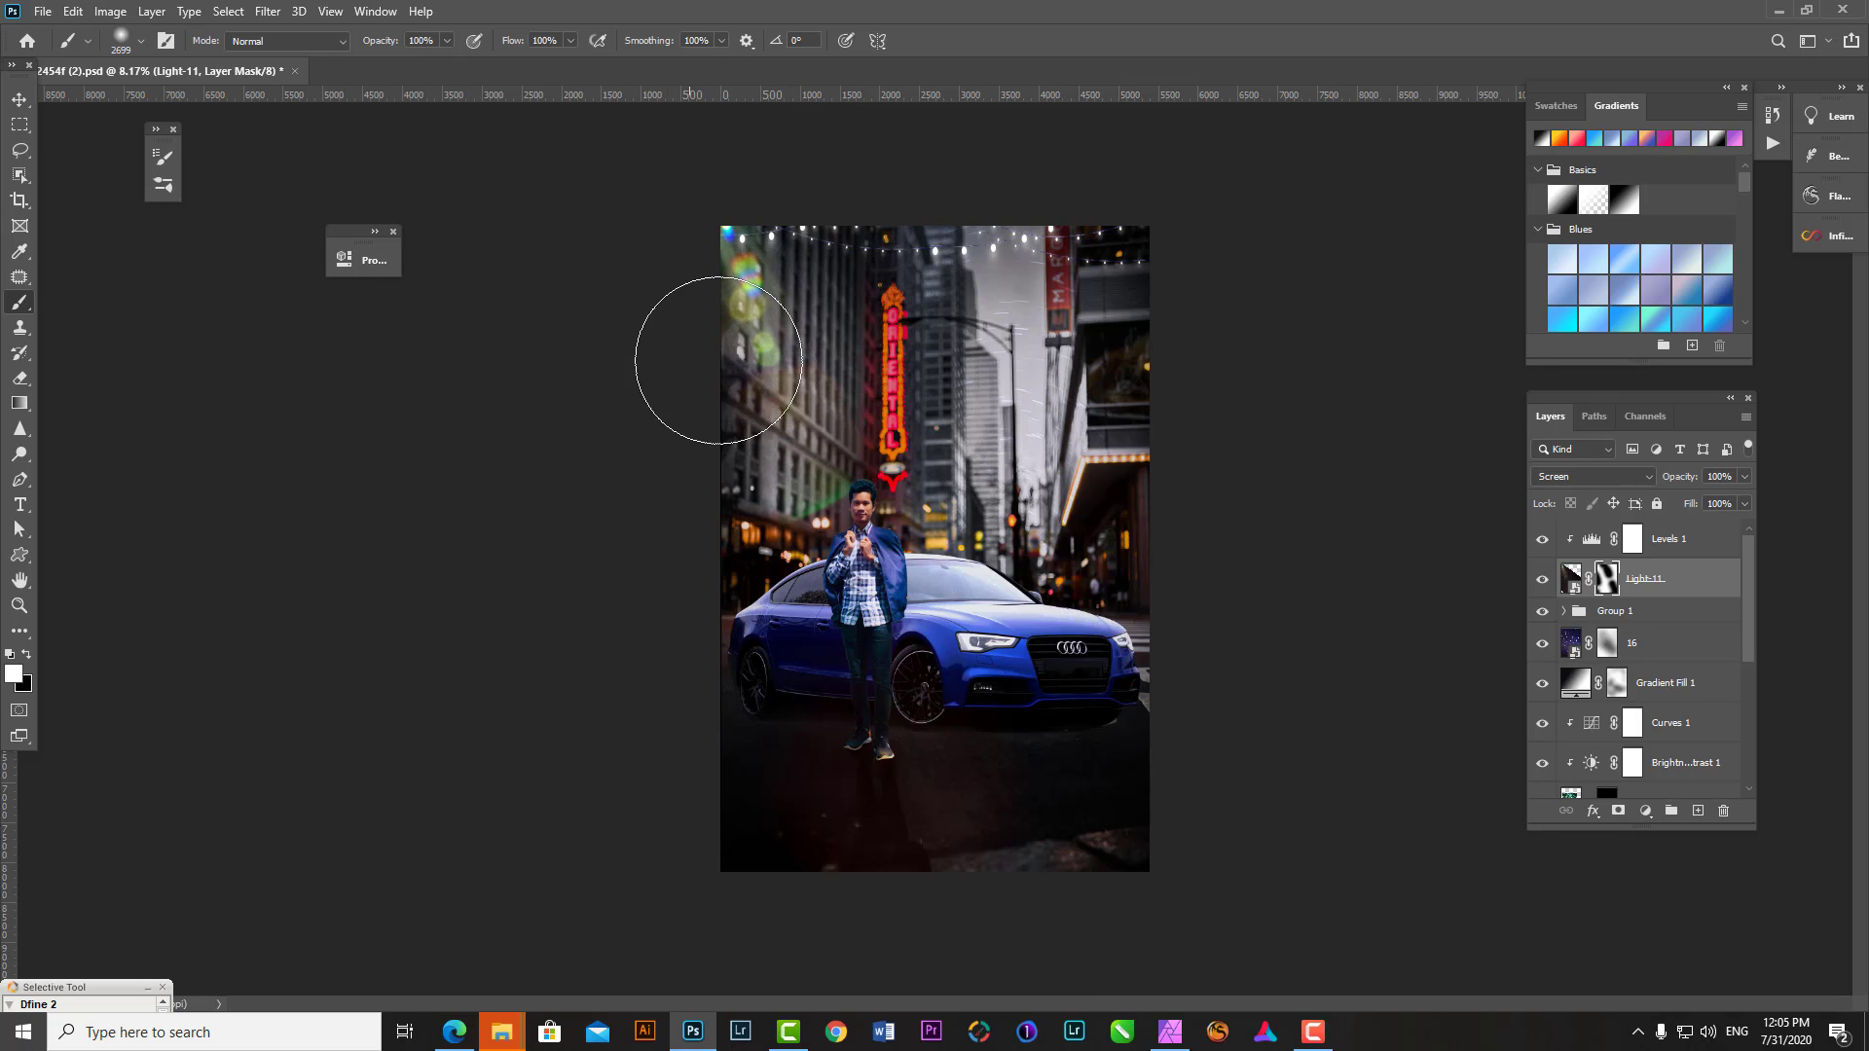
- Browse the Magic lights and Night overlay folders, returning to Photoshop Overlay
click(501, 1031)
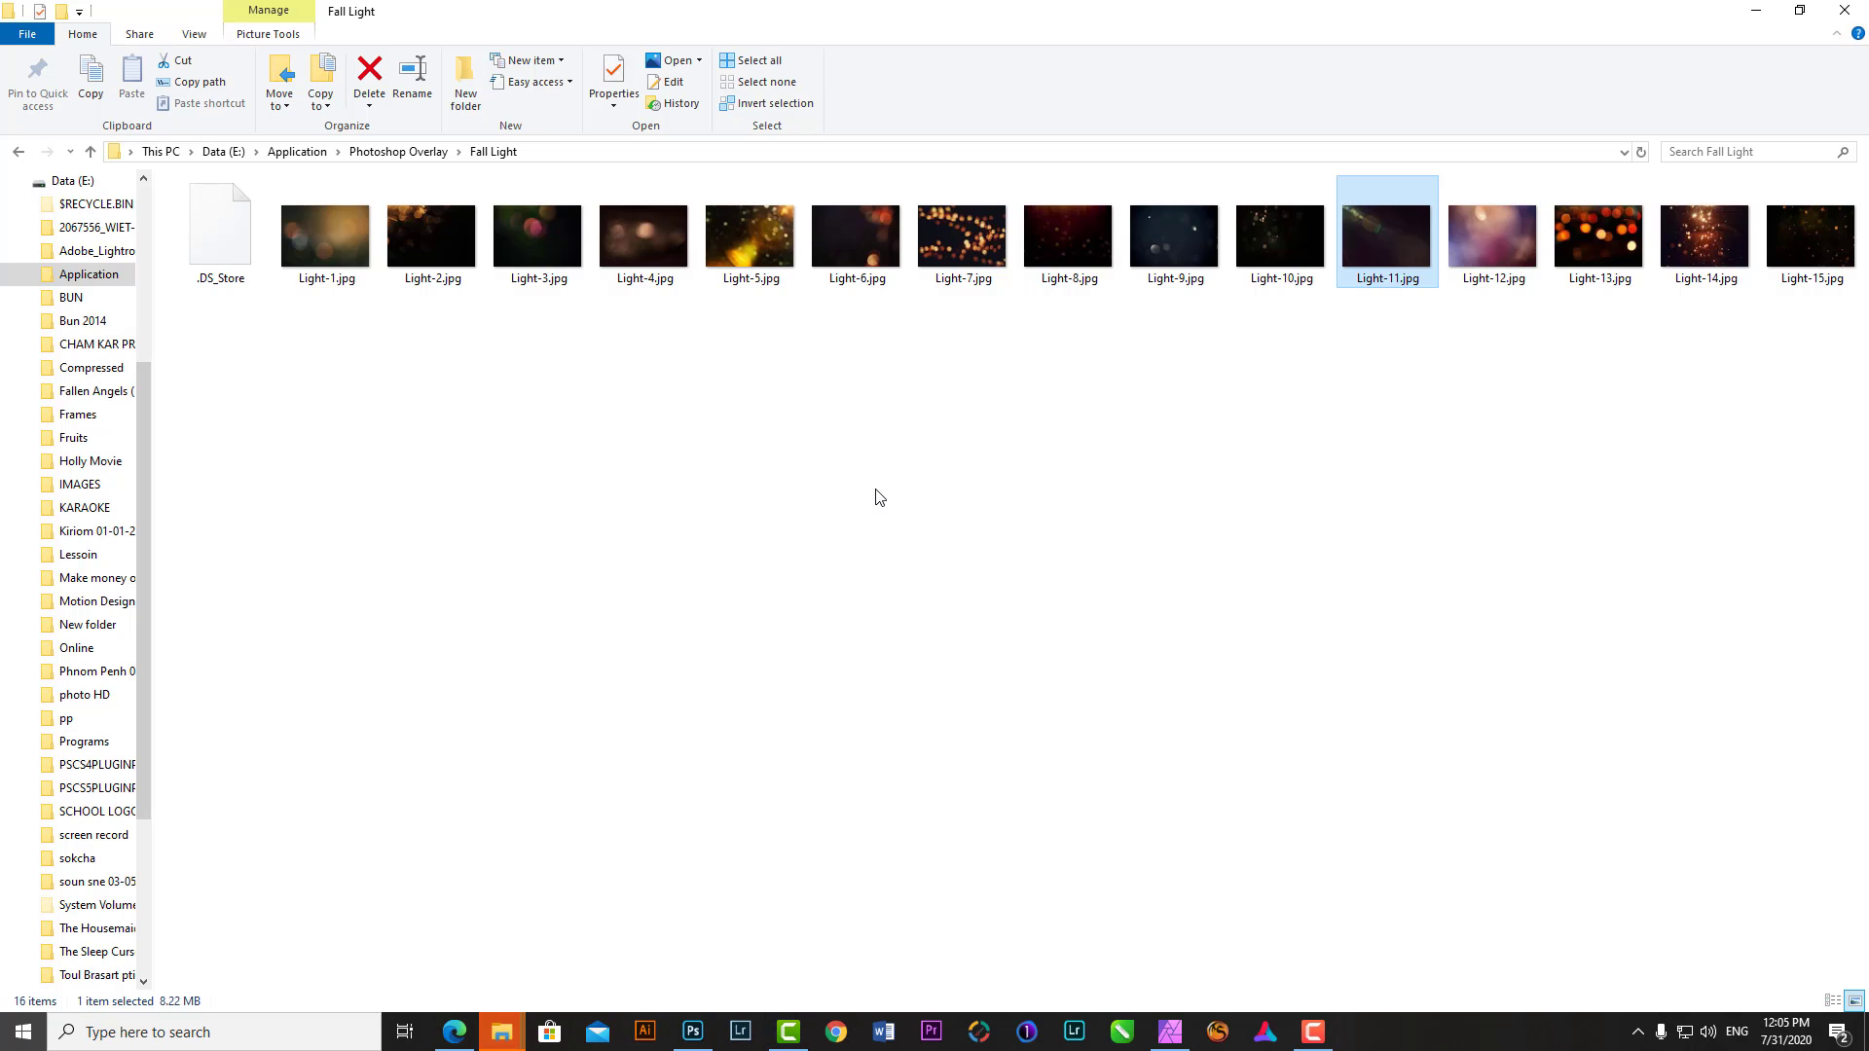
key(BackSpace)
double_click(226, 722)
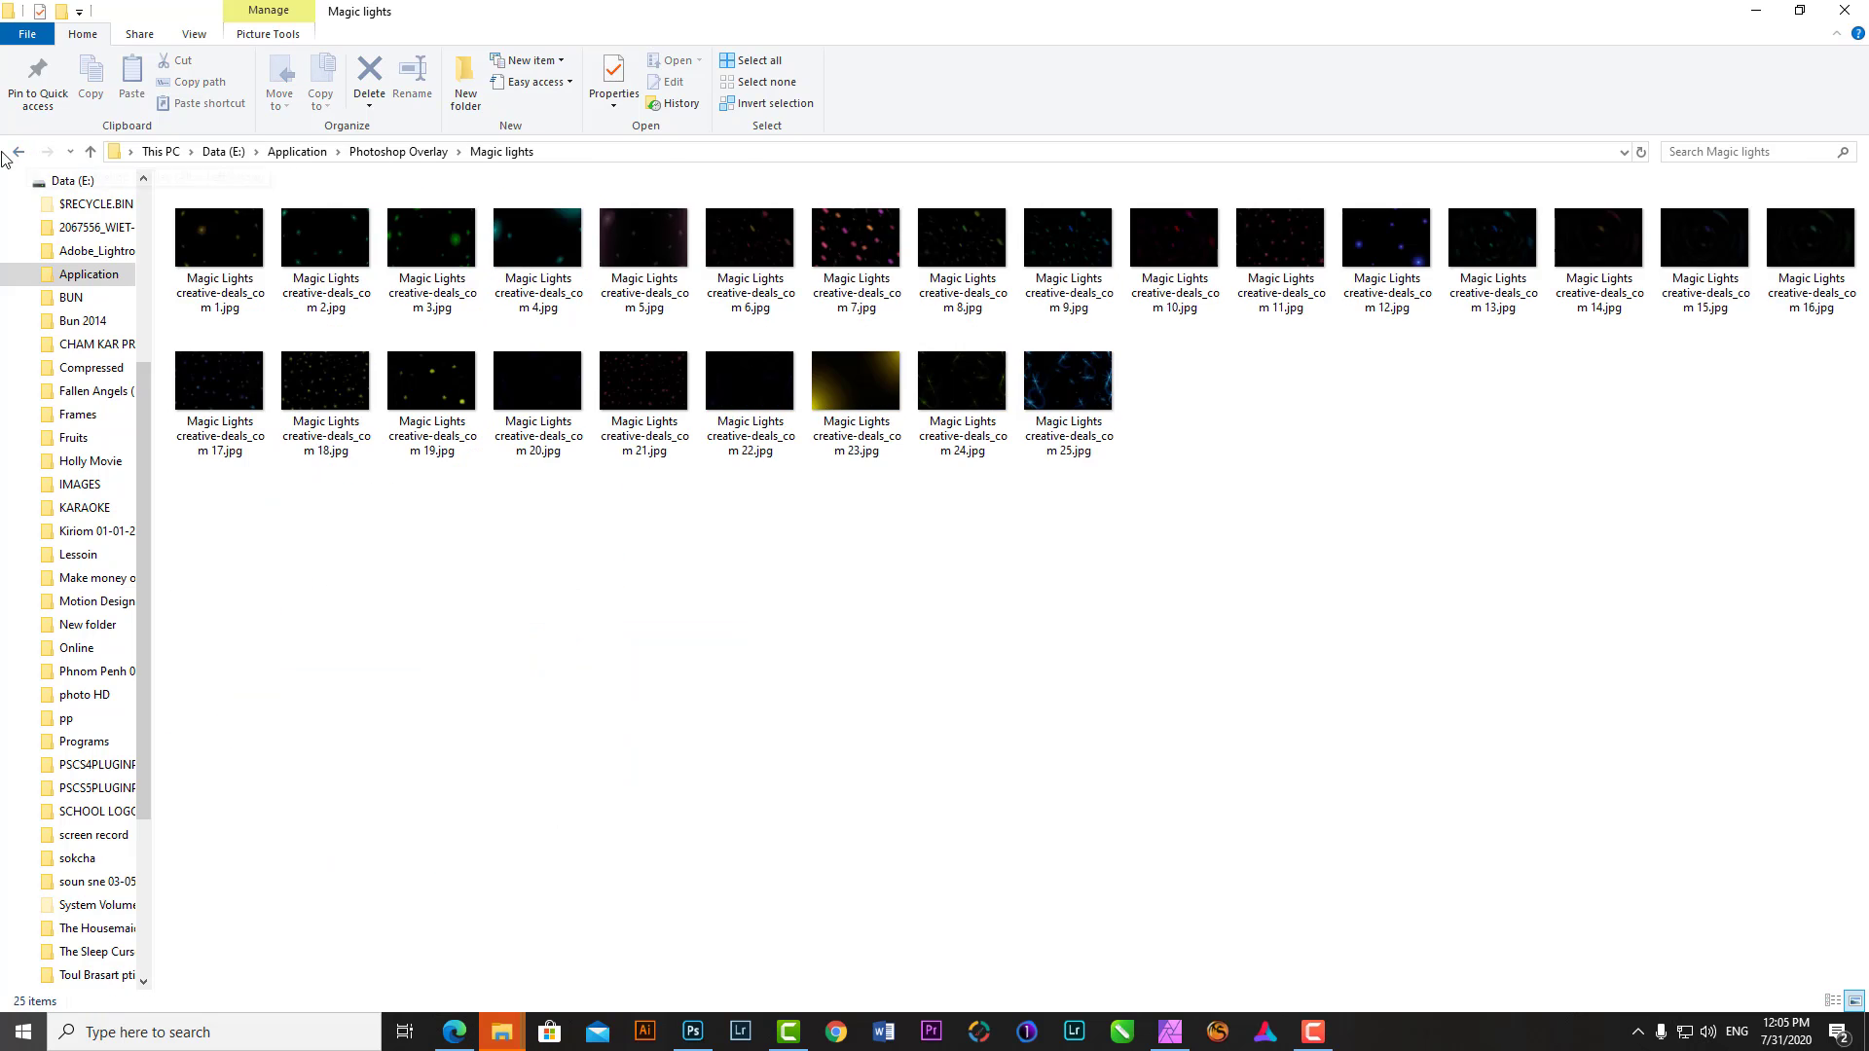
key(BackSpace)
double_click(224, 762)
key(BackSpace)
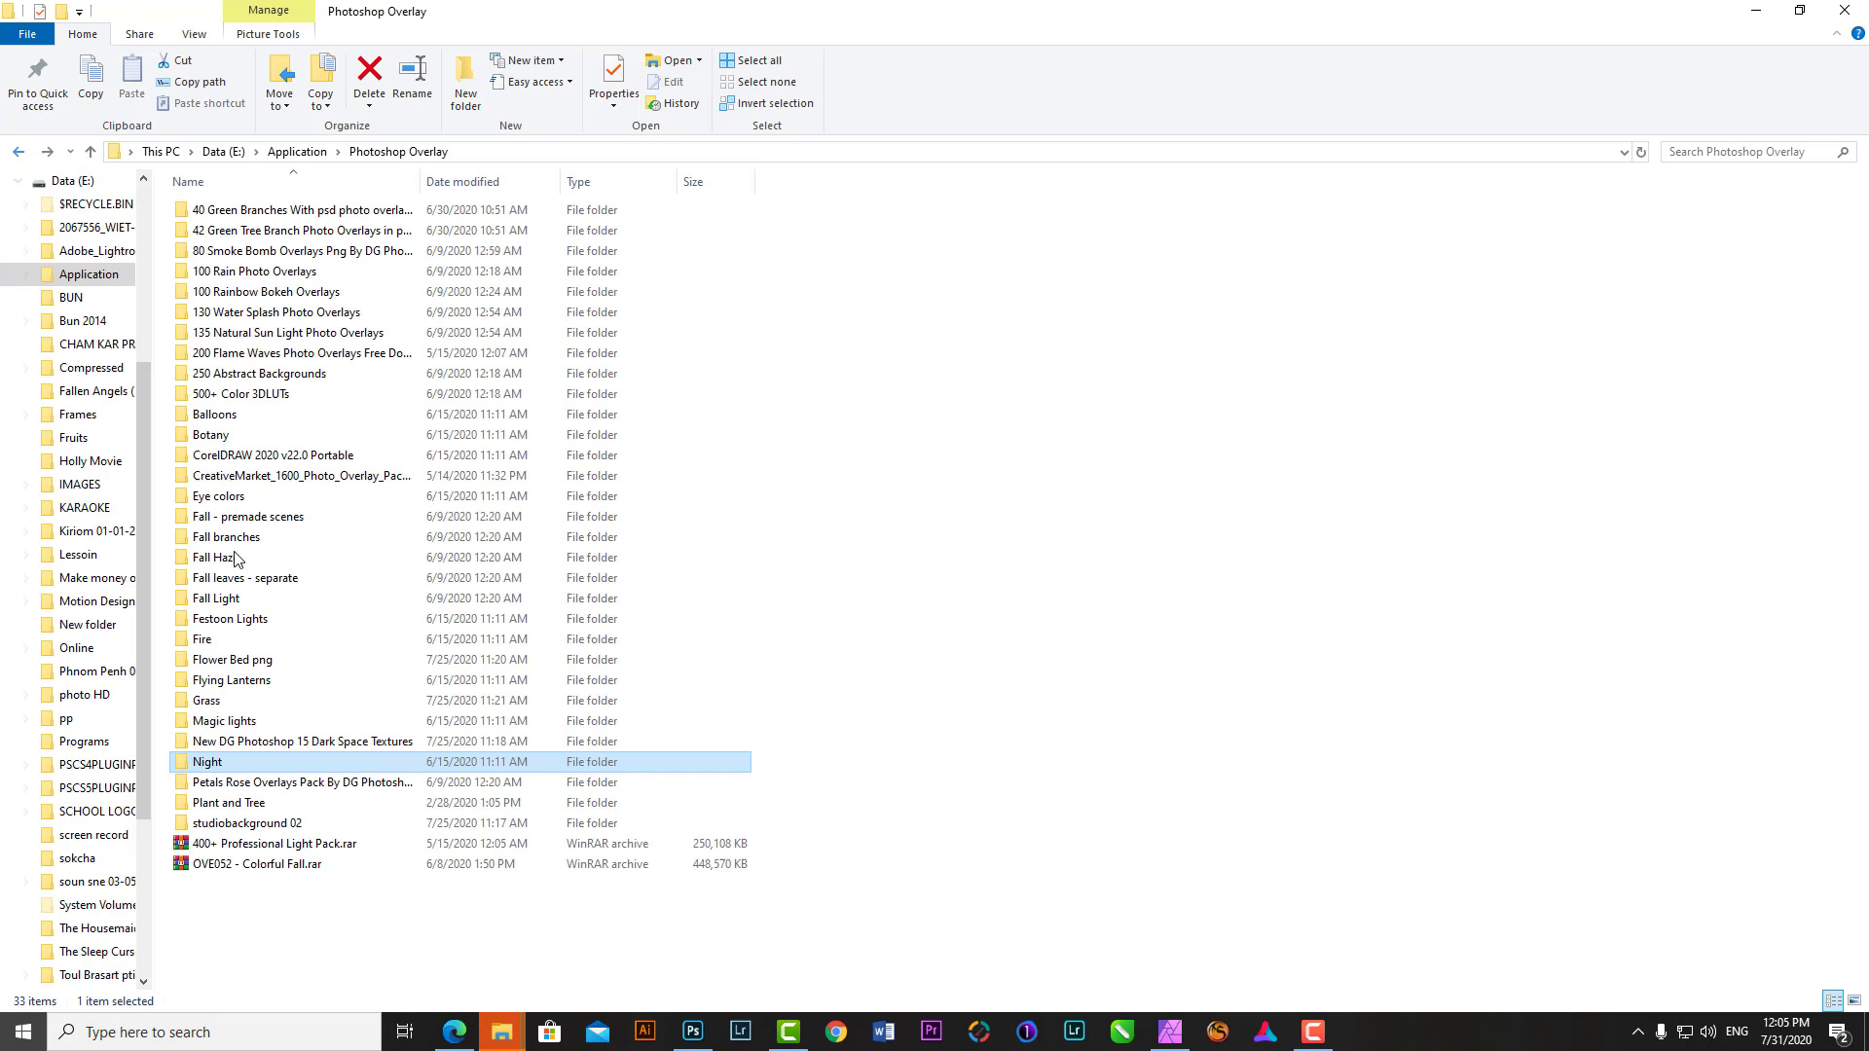
- Check Festoon Lights, then bring DG (18) from the smoke bomb folder into the composite
double_click(238, 619)
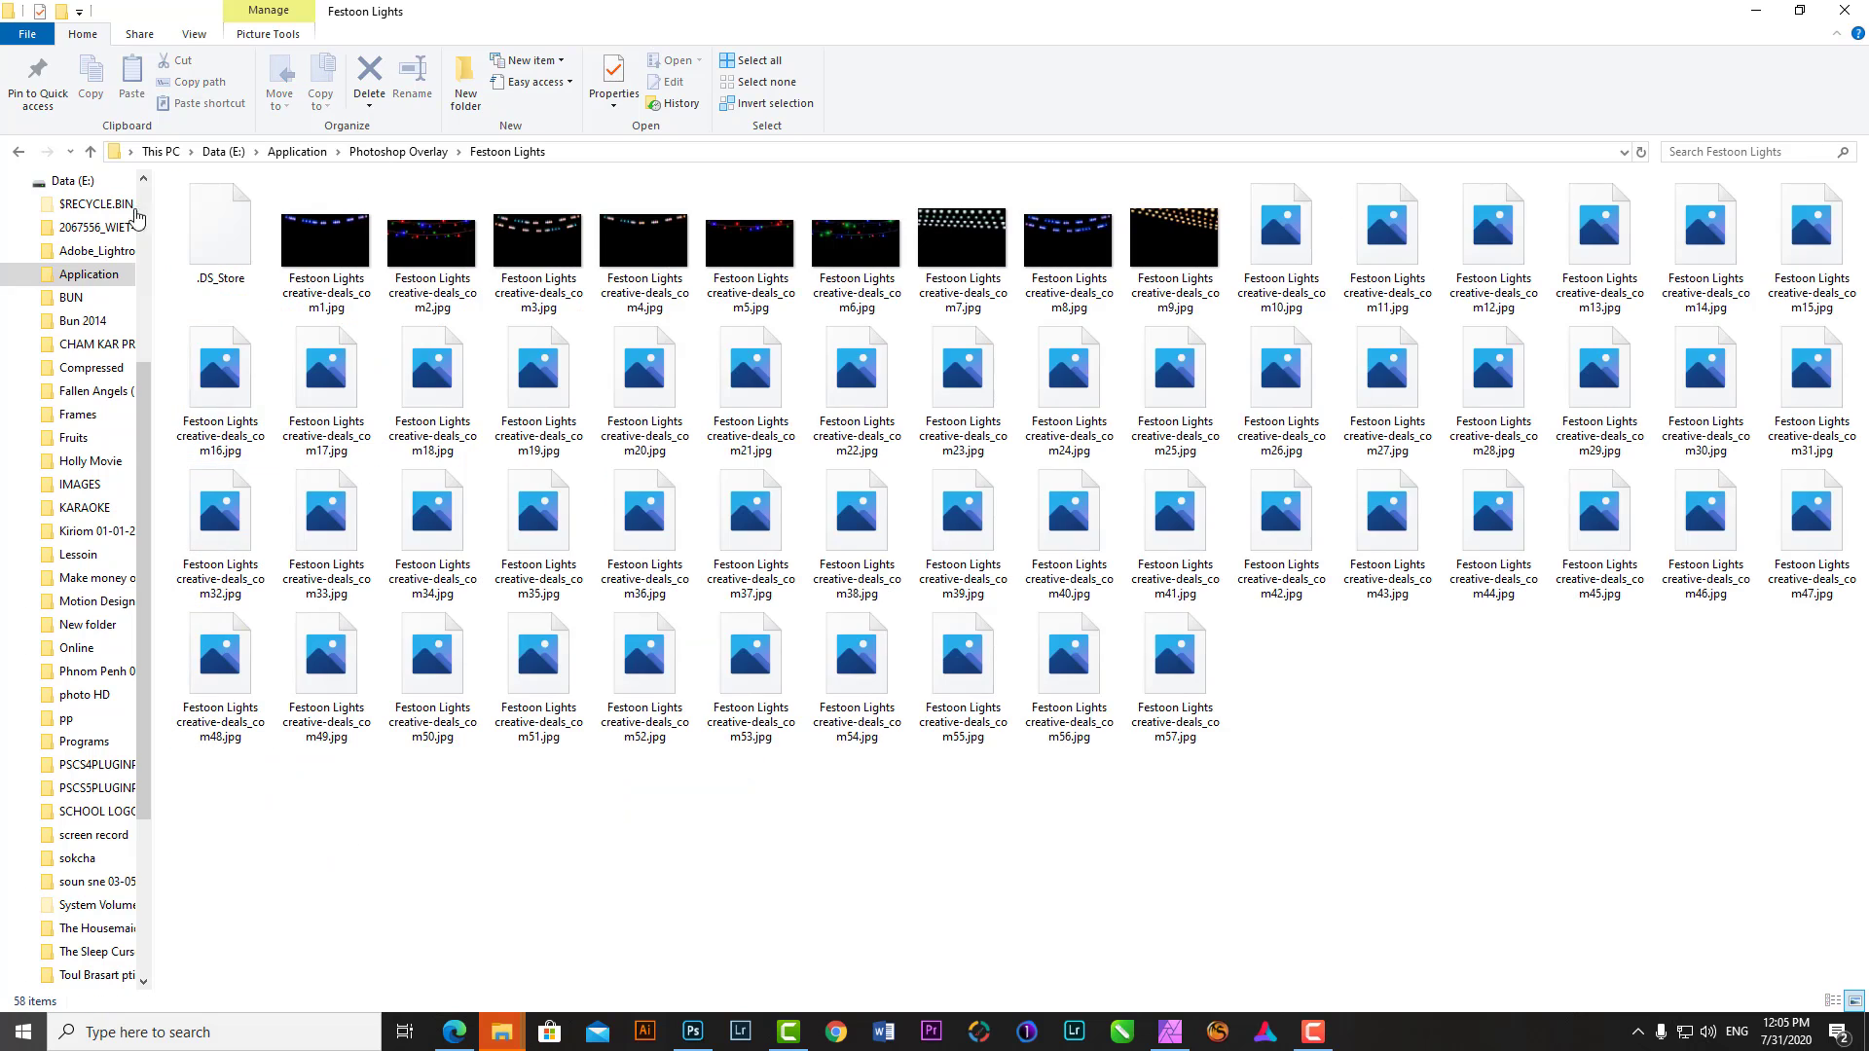
key(BackSpace)
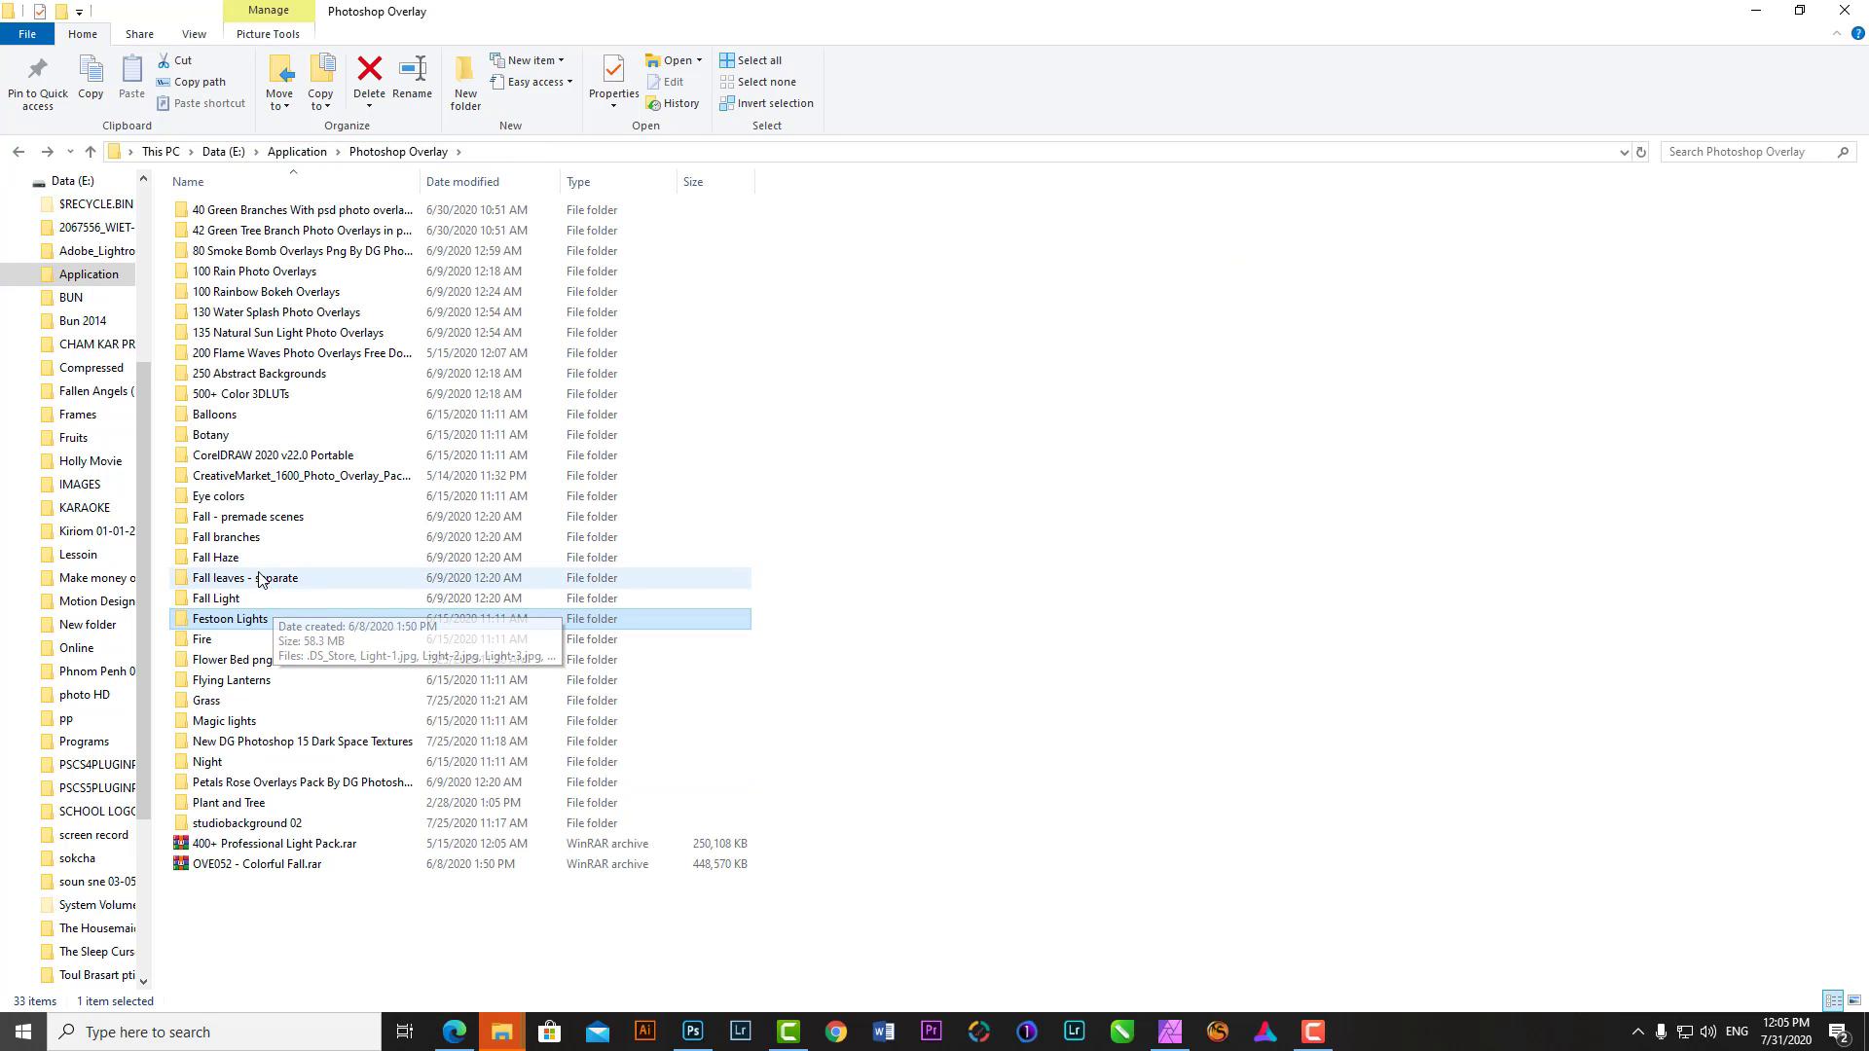
double_click(245, 251)
mouse_move(327, 336)
mouse_down()
mouse_move(929, 749)
mouse_move(1073, 722)
mouse_up()
- Move the smoke layer above Levels, enlarge it and stretch it across the image bottom
key(Return)
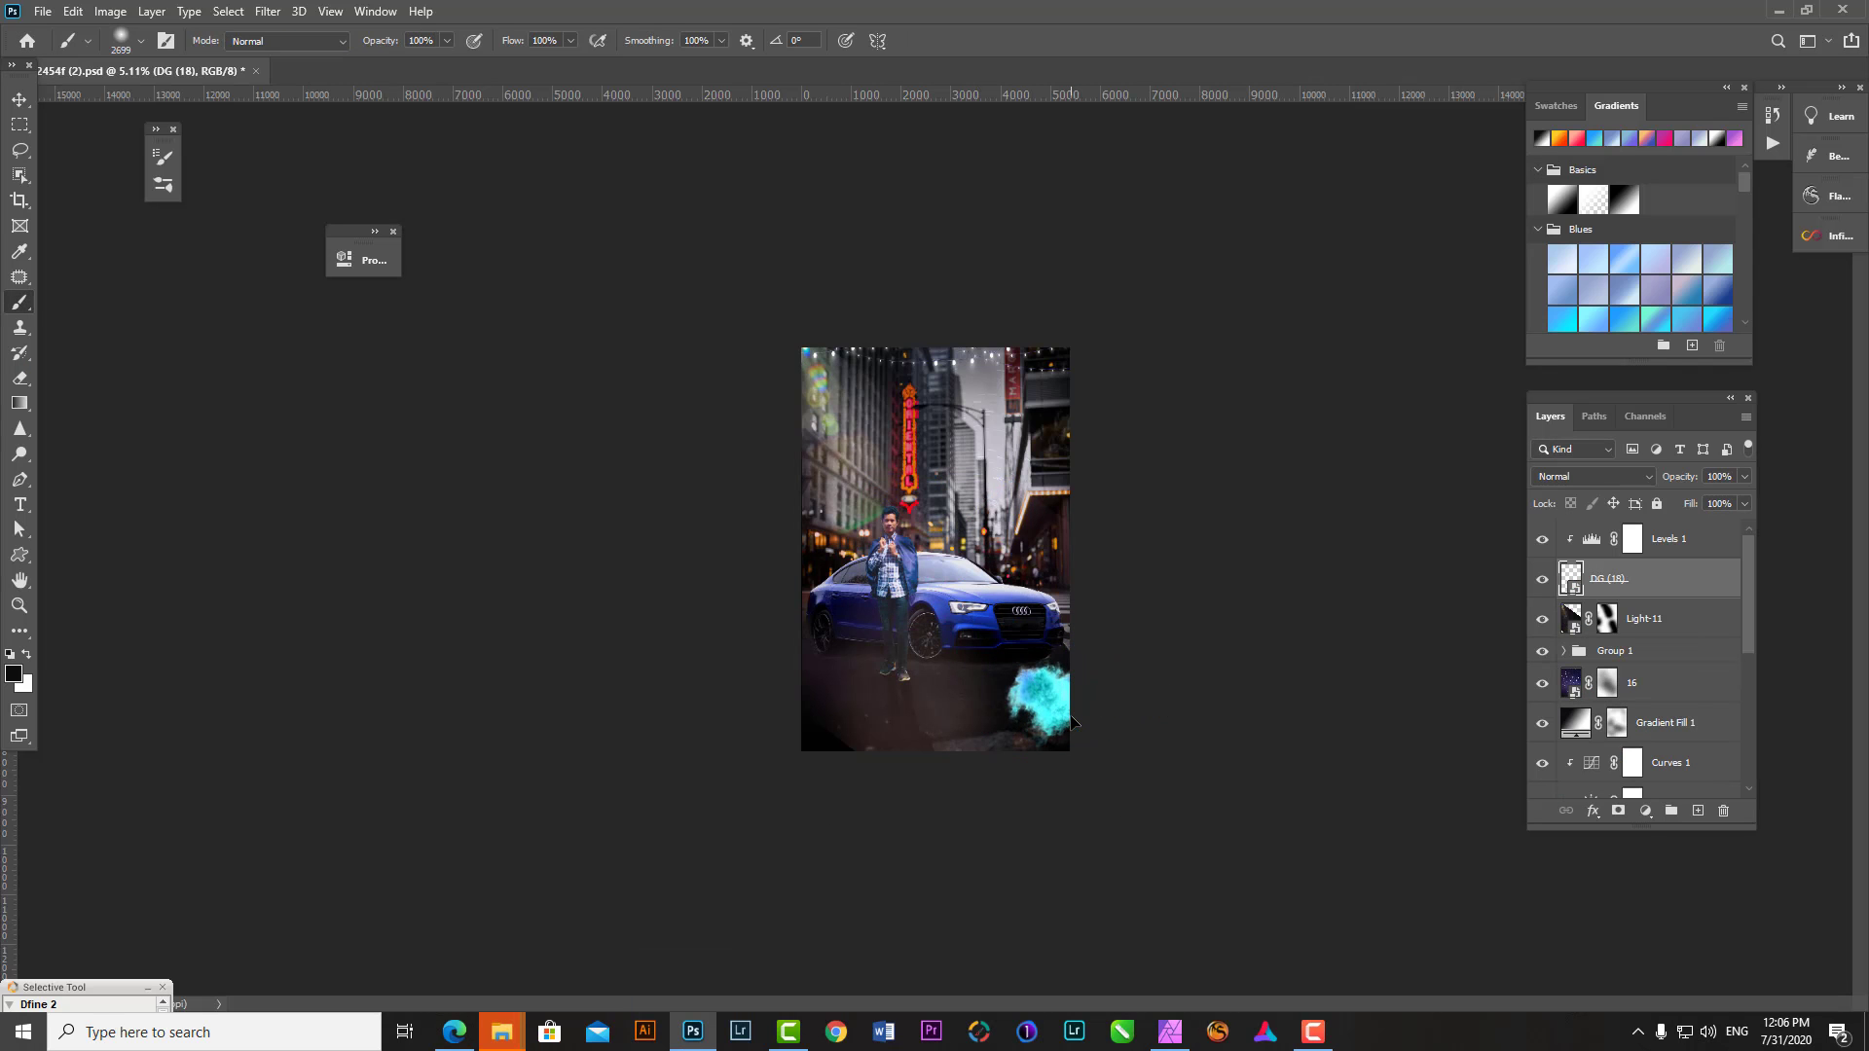
alt+click(1649, 597)
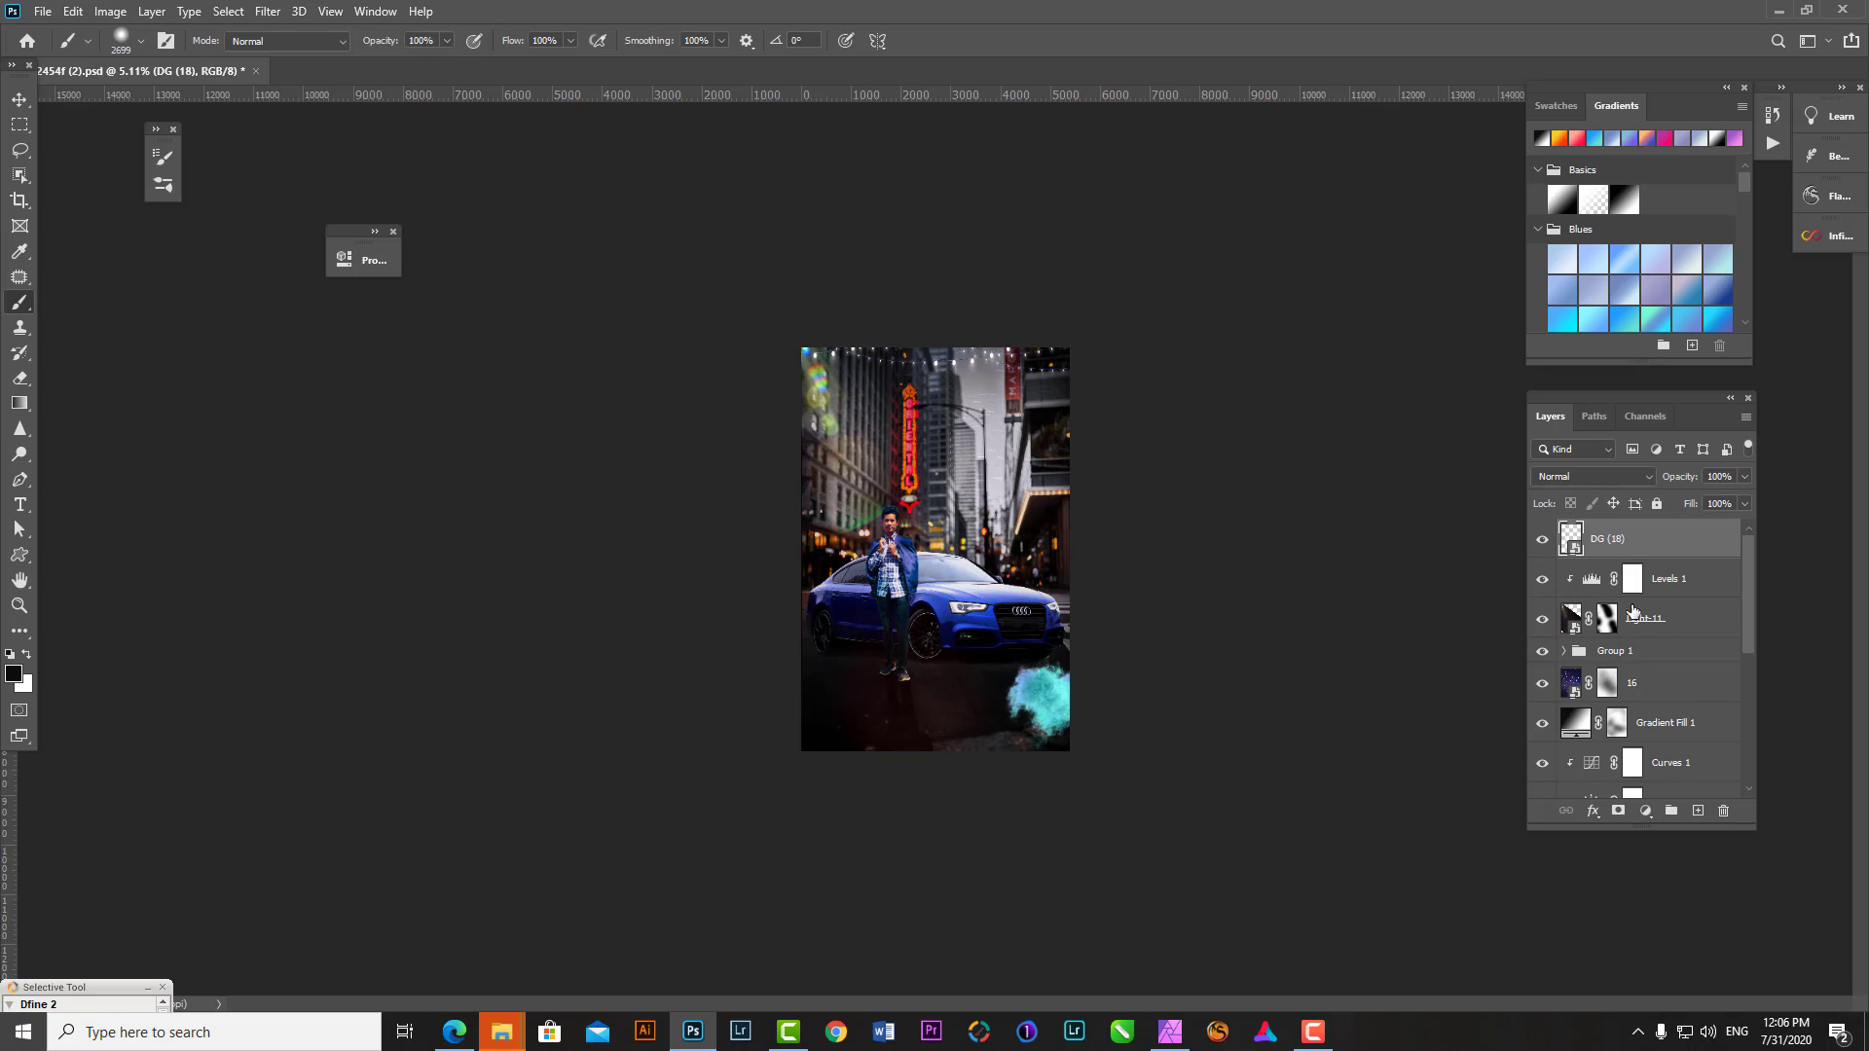
key(ctrl+t)
mouse_move(1135, 780)
mouse_down()
mouse_move(1359, 655)
mouse_move(1144, 738)
mouse_move(1309, 672)
mouse_up()
key(Return)
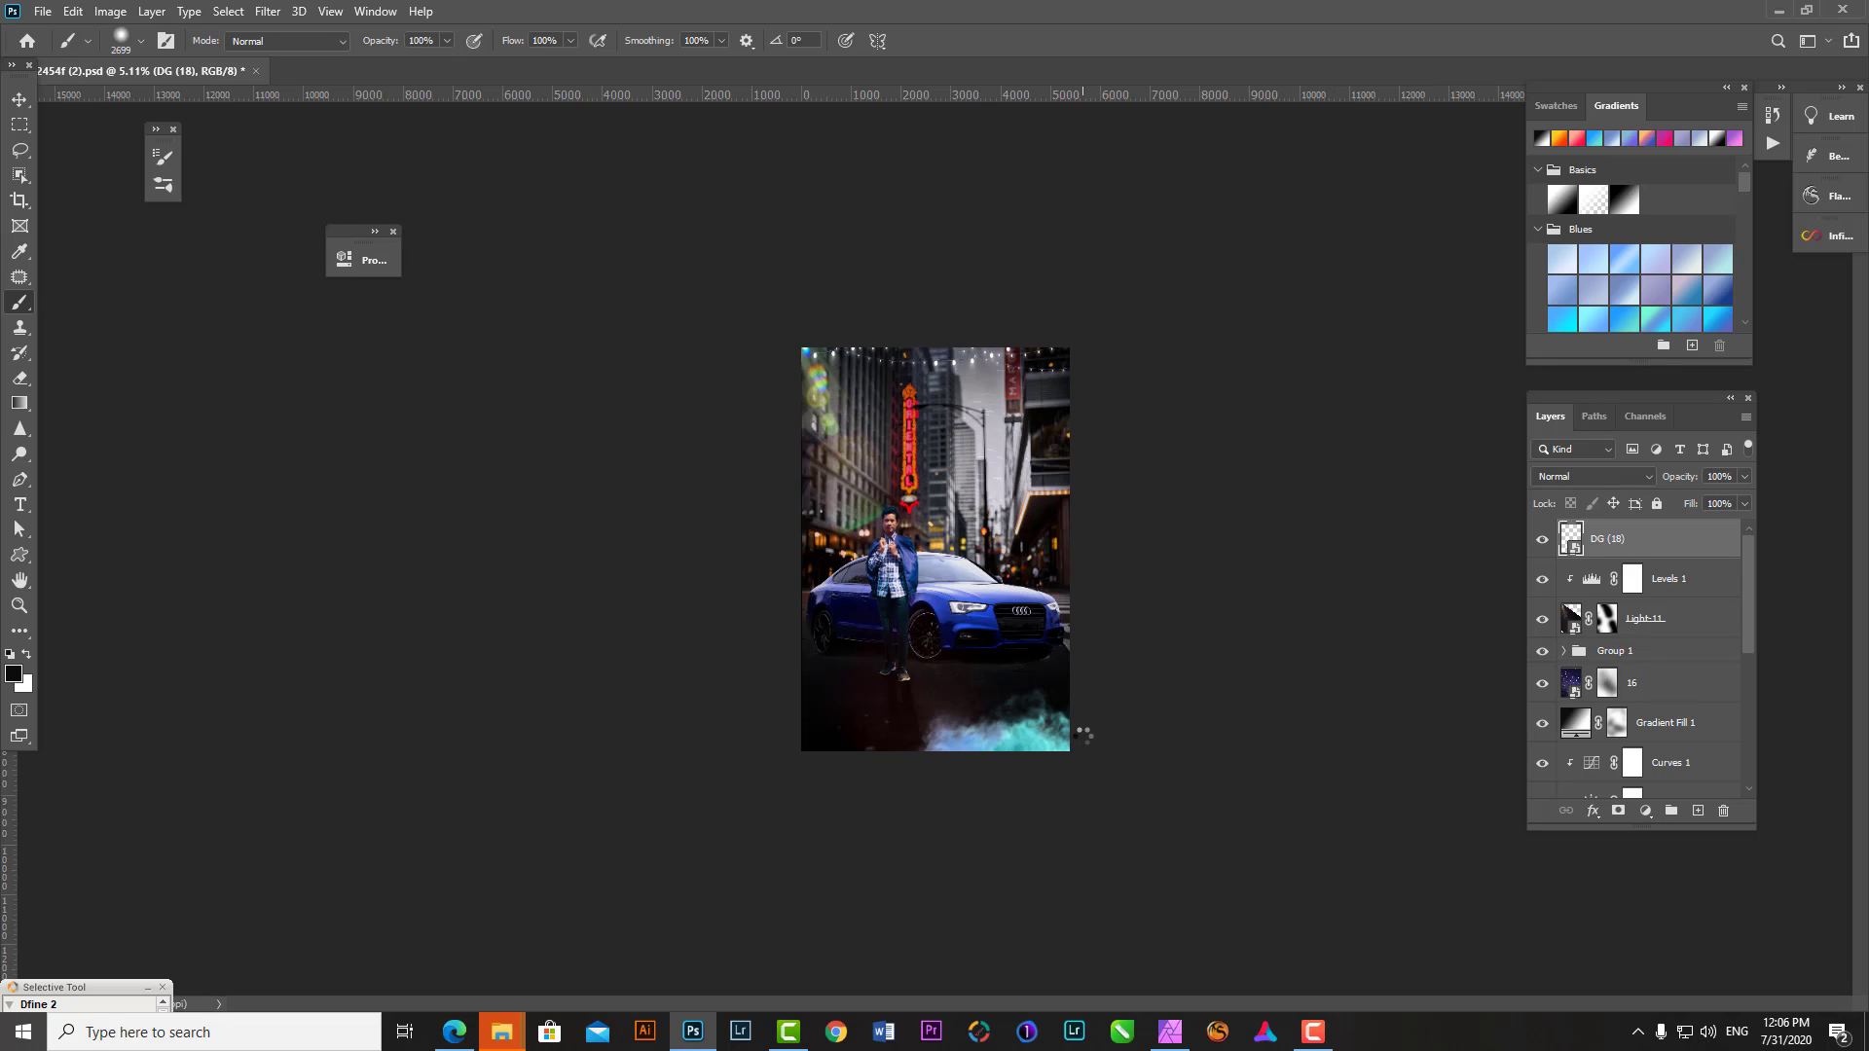
key(ctrl+t)
mouse_move(863, 759)
mouse_down()
mouse_move(839, 759)
mouse_move(907, 768)
mouse_up()
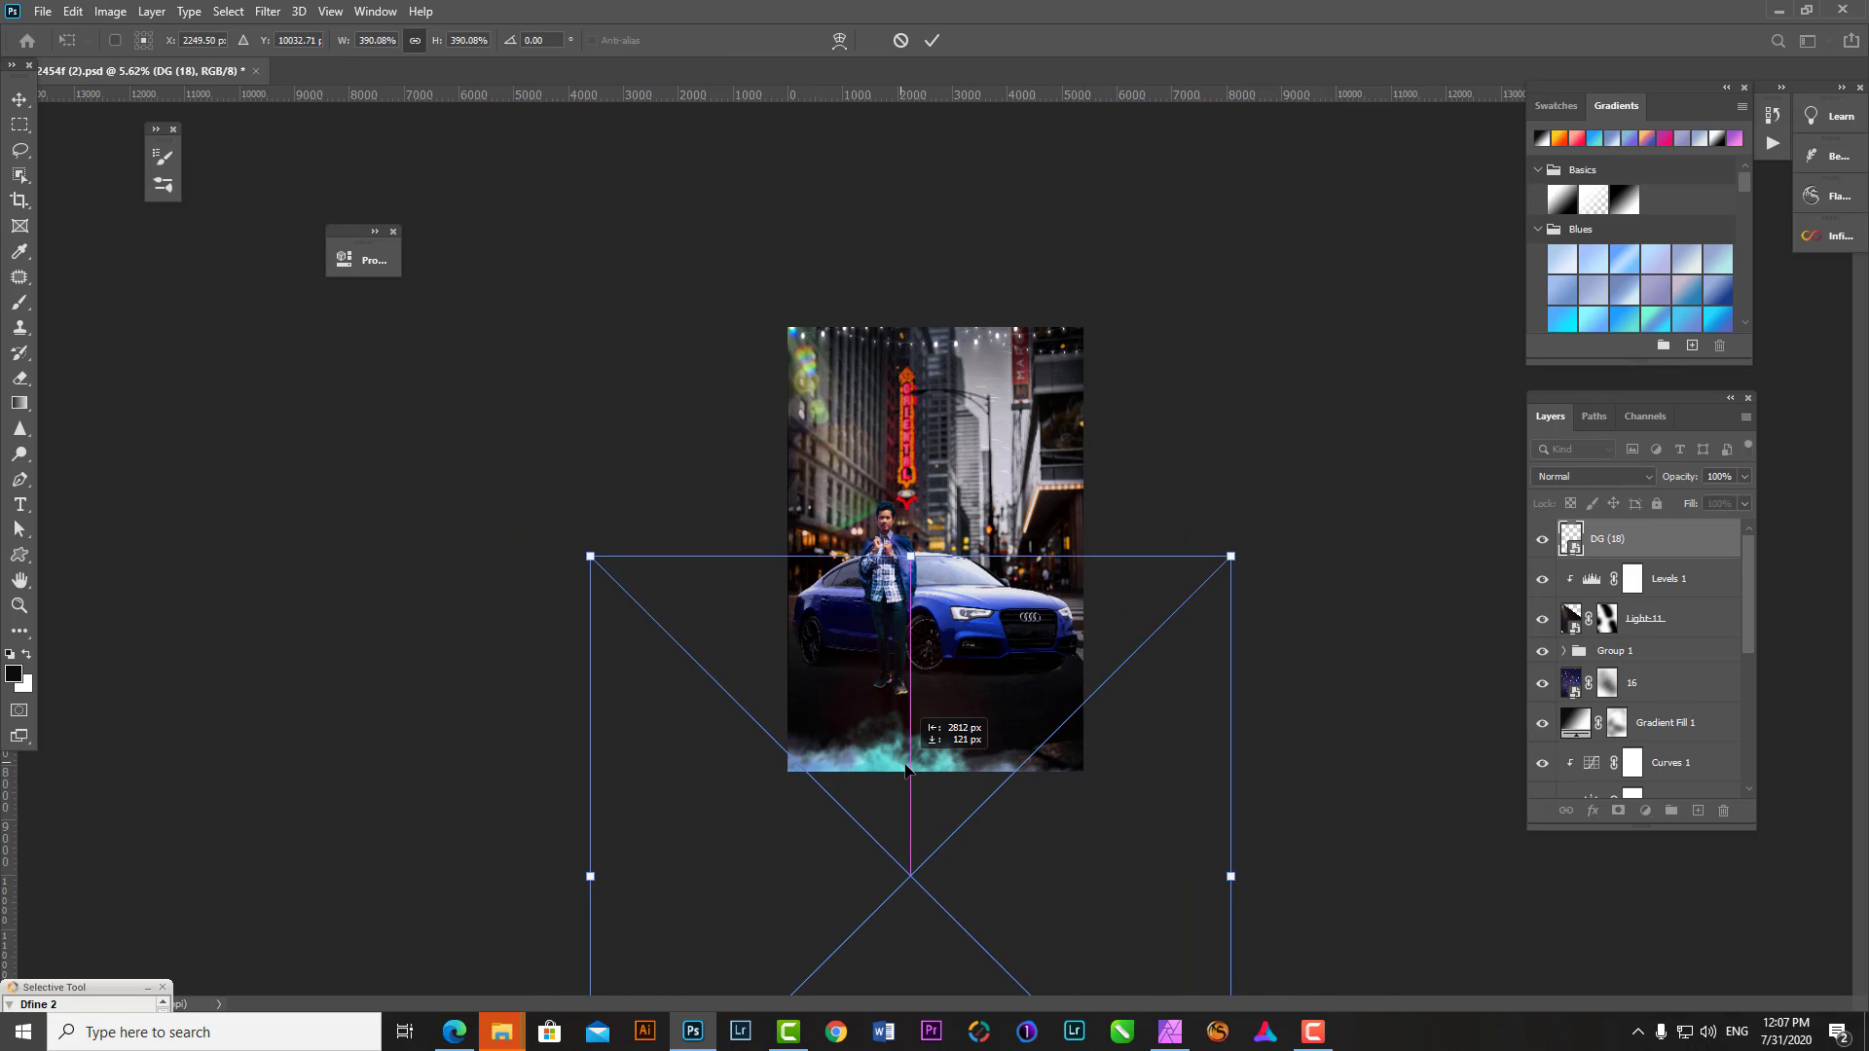
key(Return)
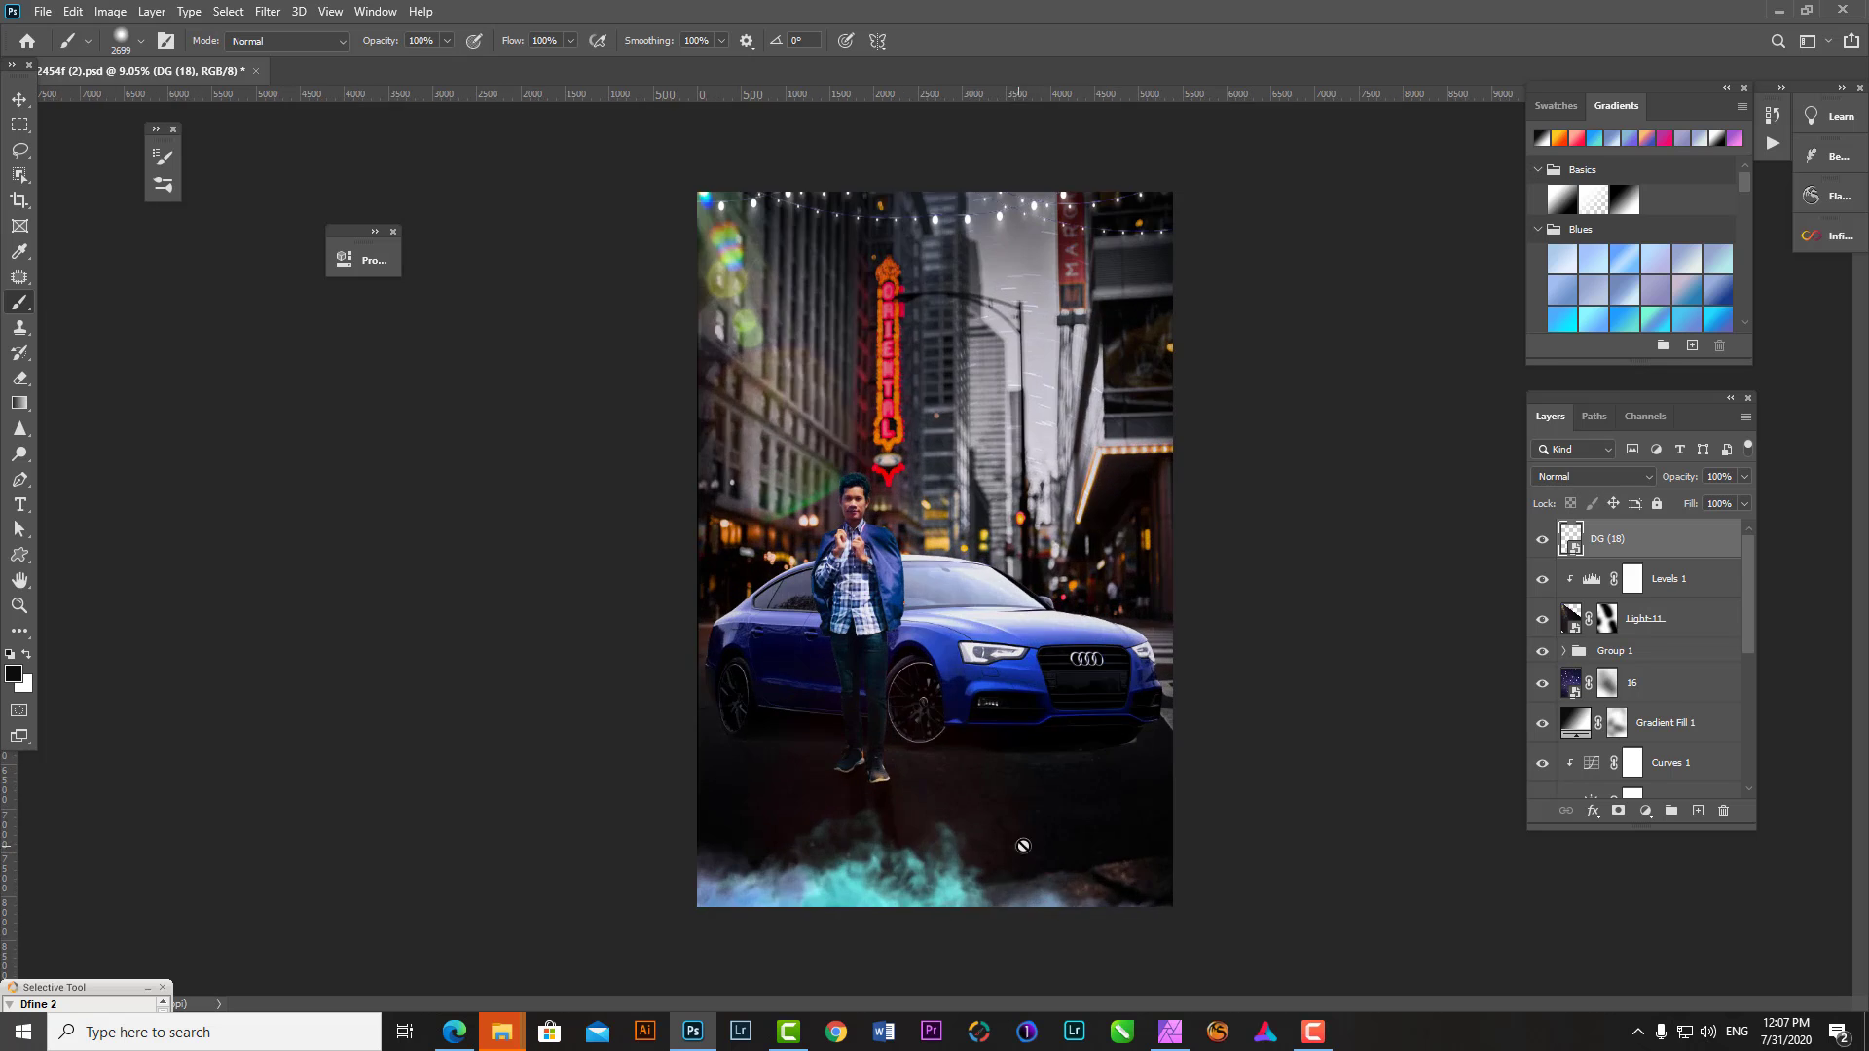
- Set the DG (18) smoke layer's opacity to 77%
key(ctrl+t)
key(Return)
key(b)
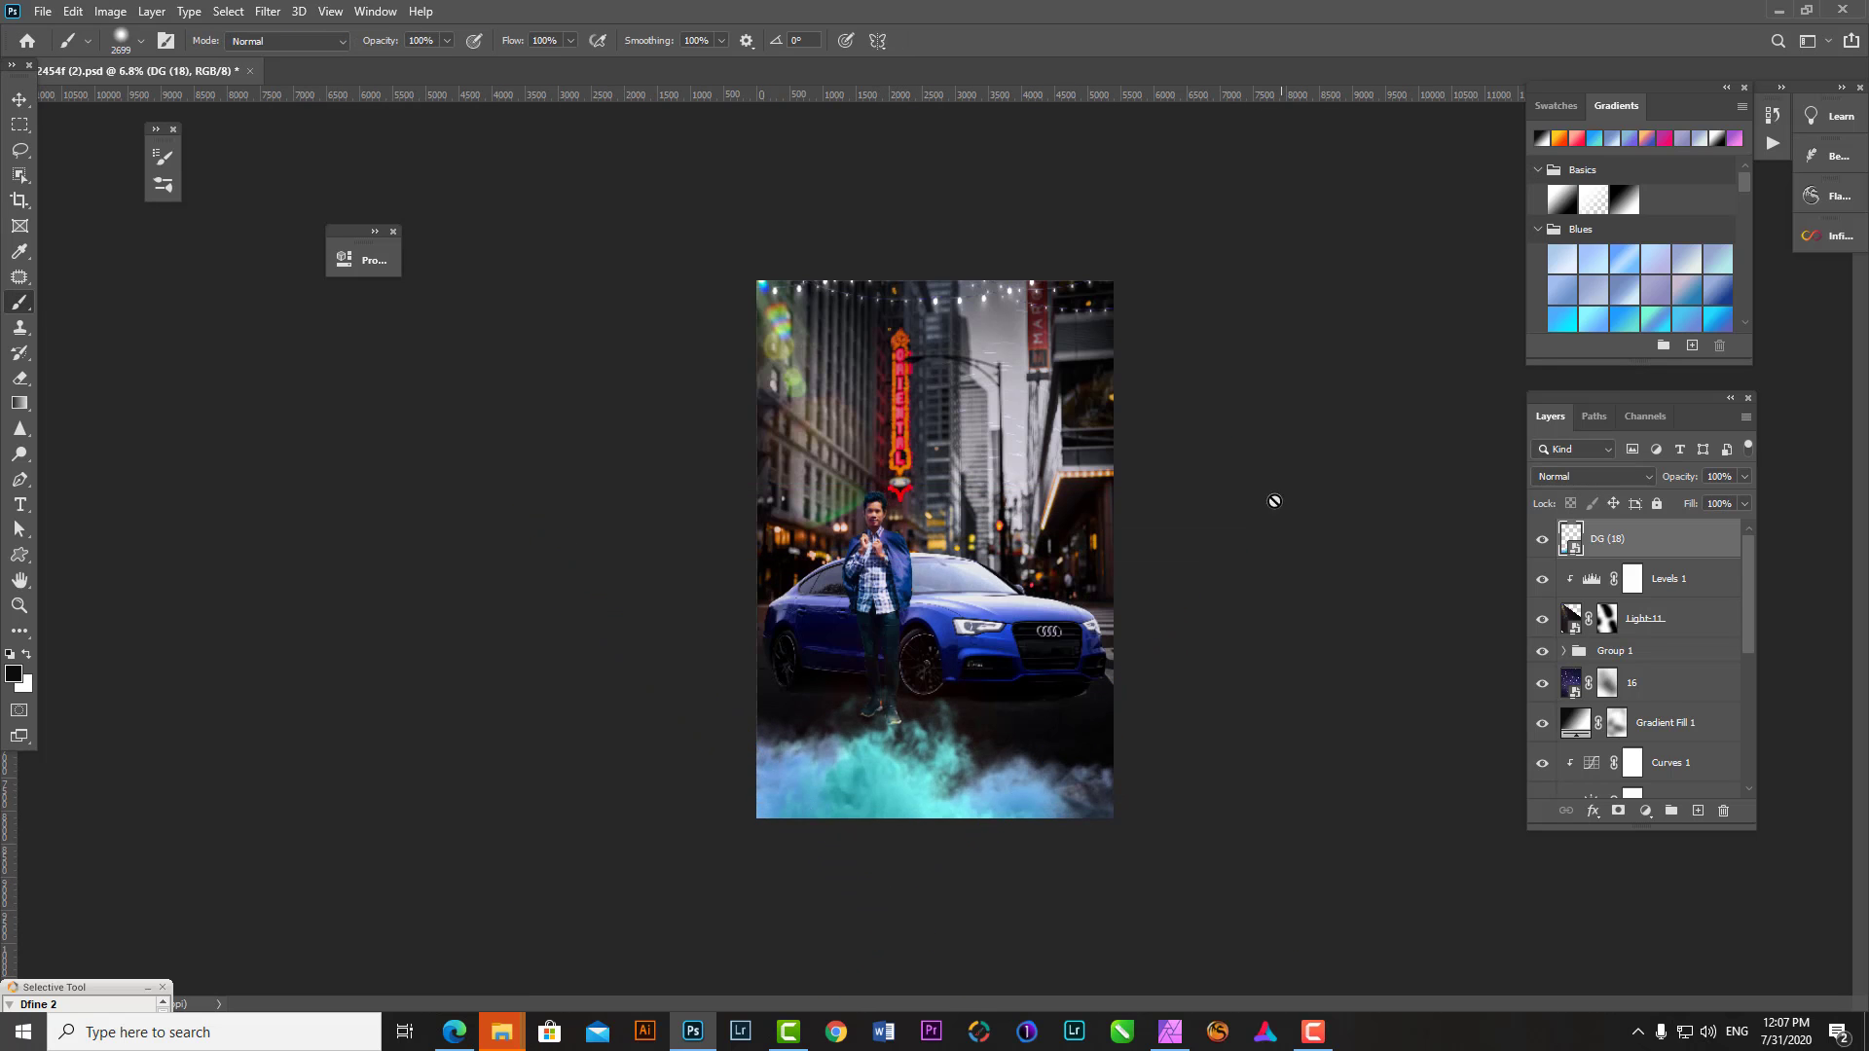
click(1719, 476)
text(77)
- Stretch the smoke further toward the lower left
key(ctrl+t)
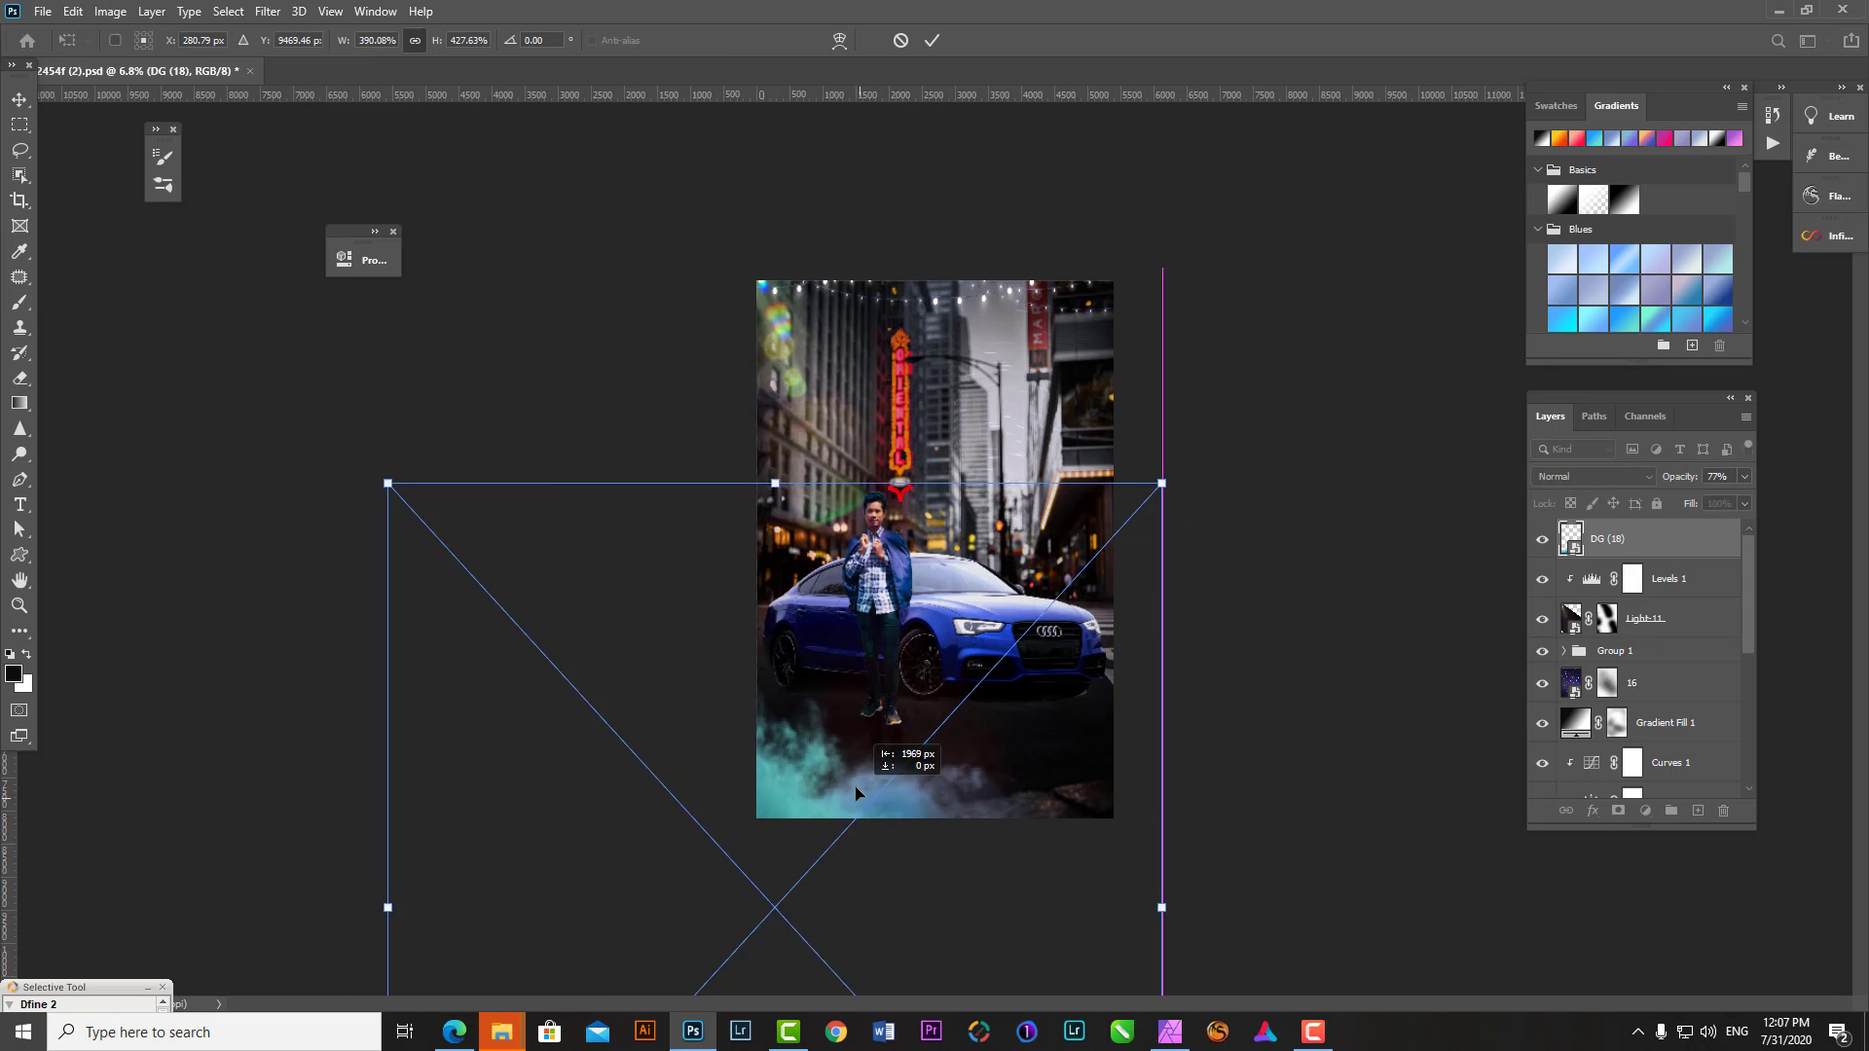
drag(740, 681, 690, 657)
key(Return)
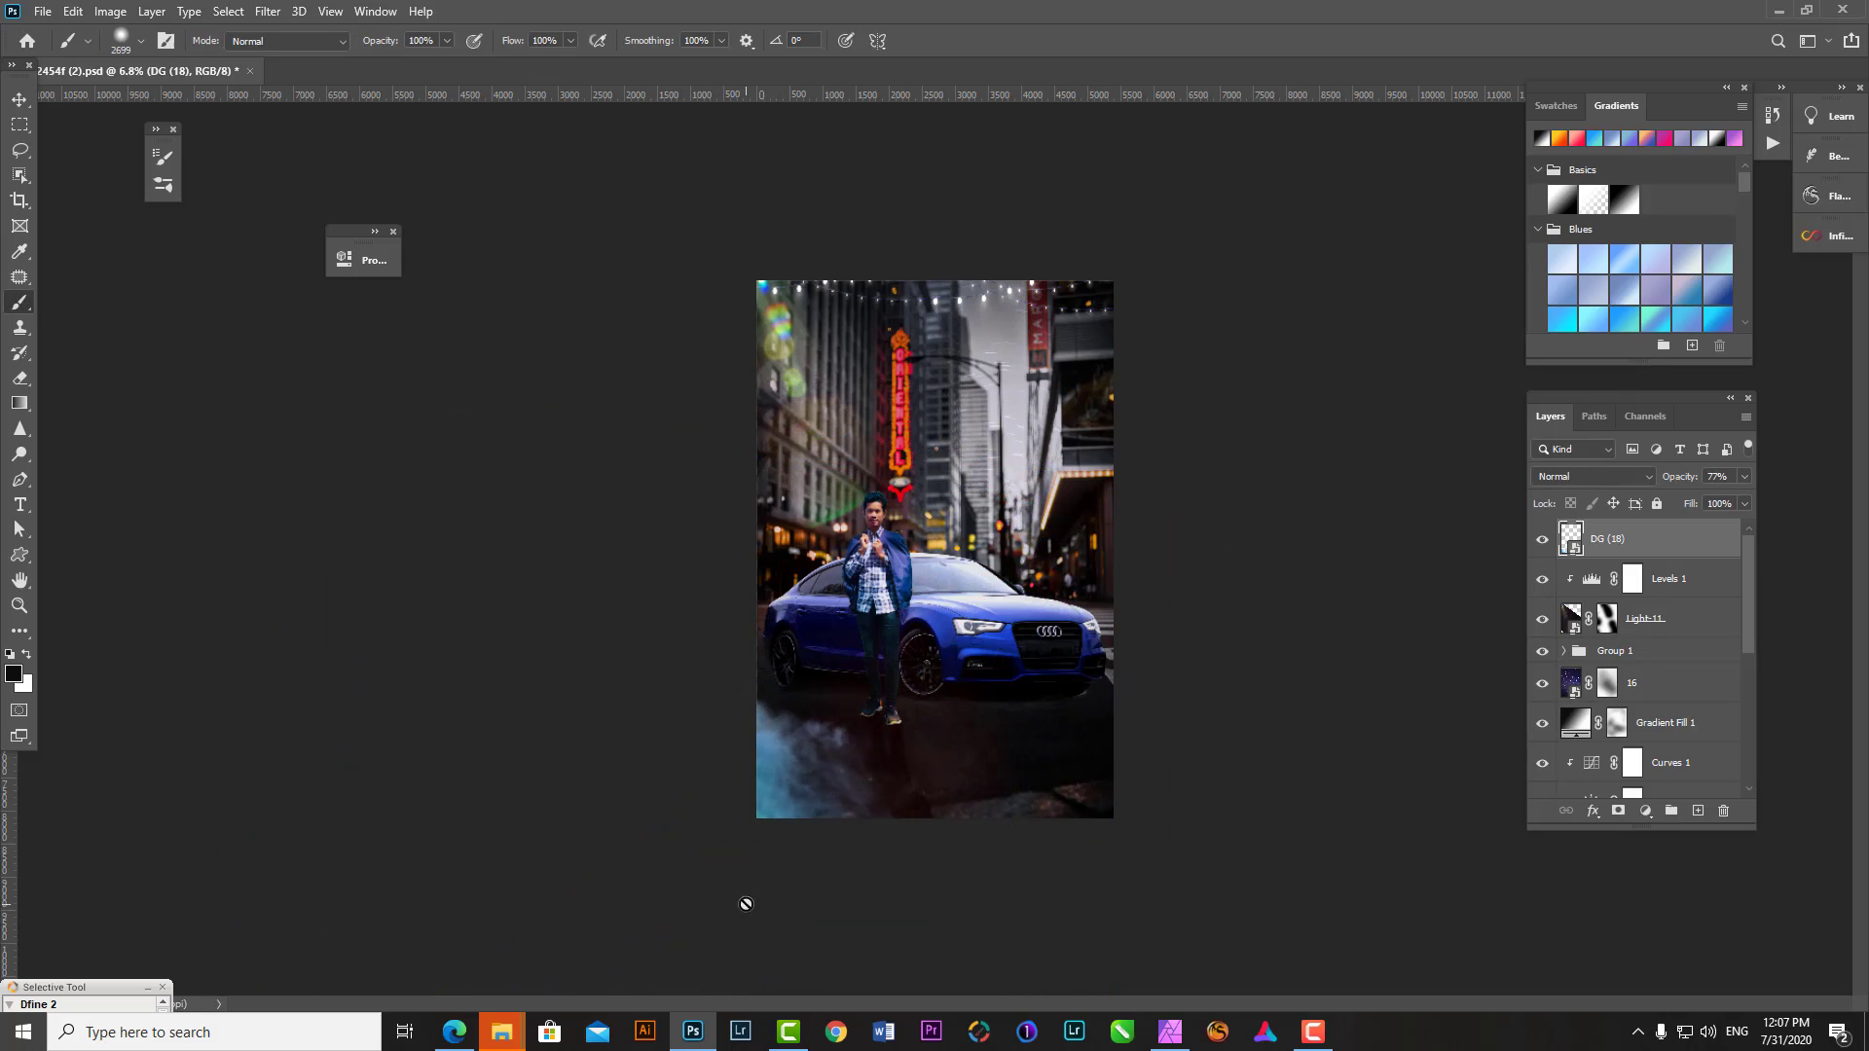
alt+scroll(690, 657, down, 2)
- Hide the smoke layer and browse the Fall Haze and Fall Light overlay folders
click(1542, 538)
click(501, 1031)
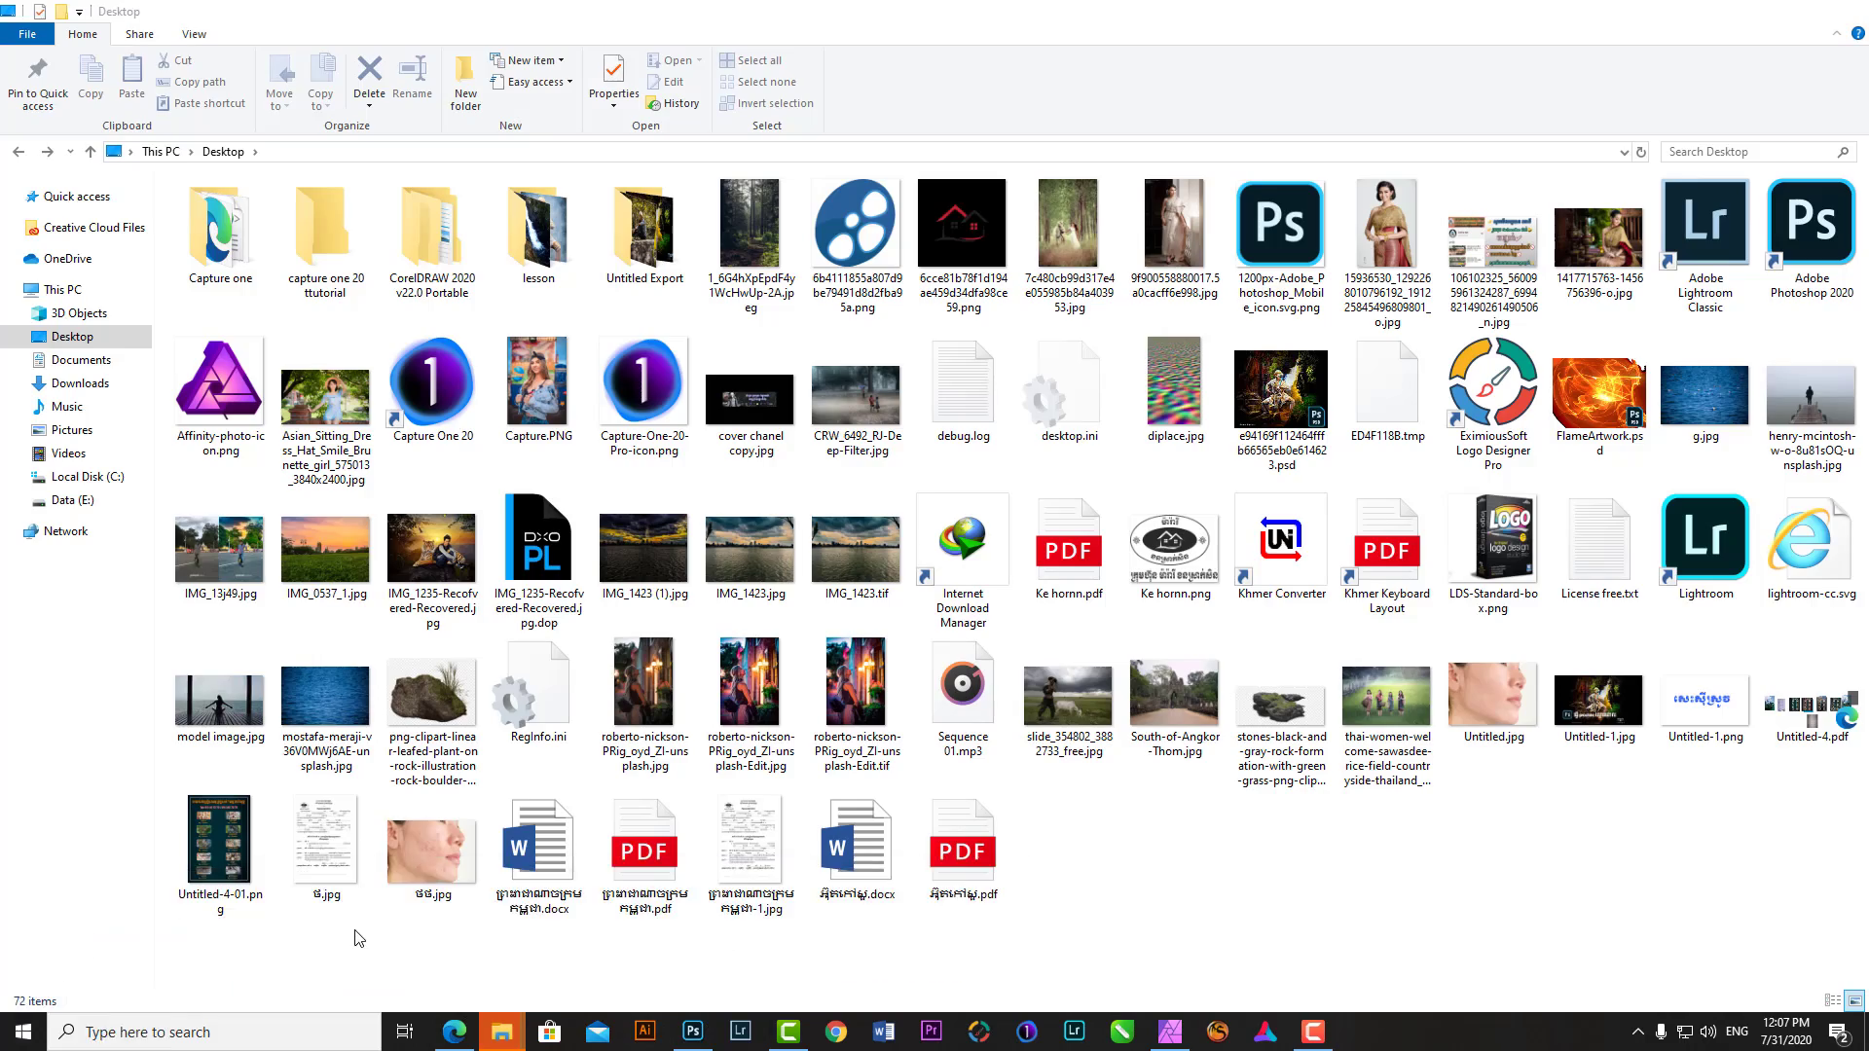
click(954, 934)
click(18, 151)
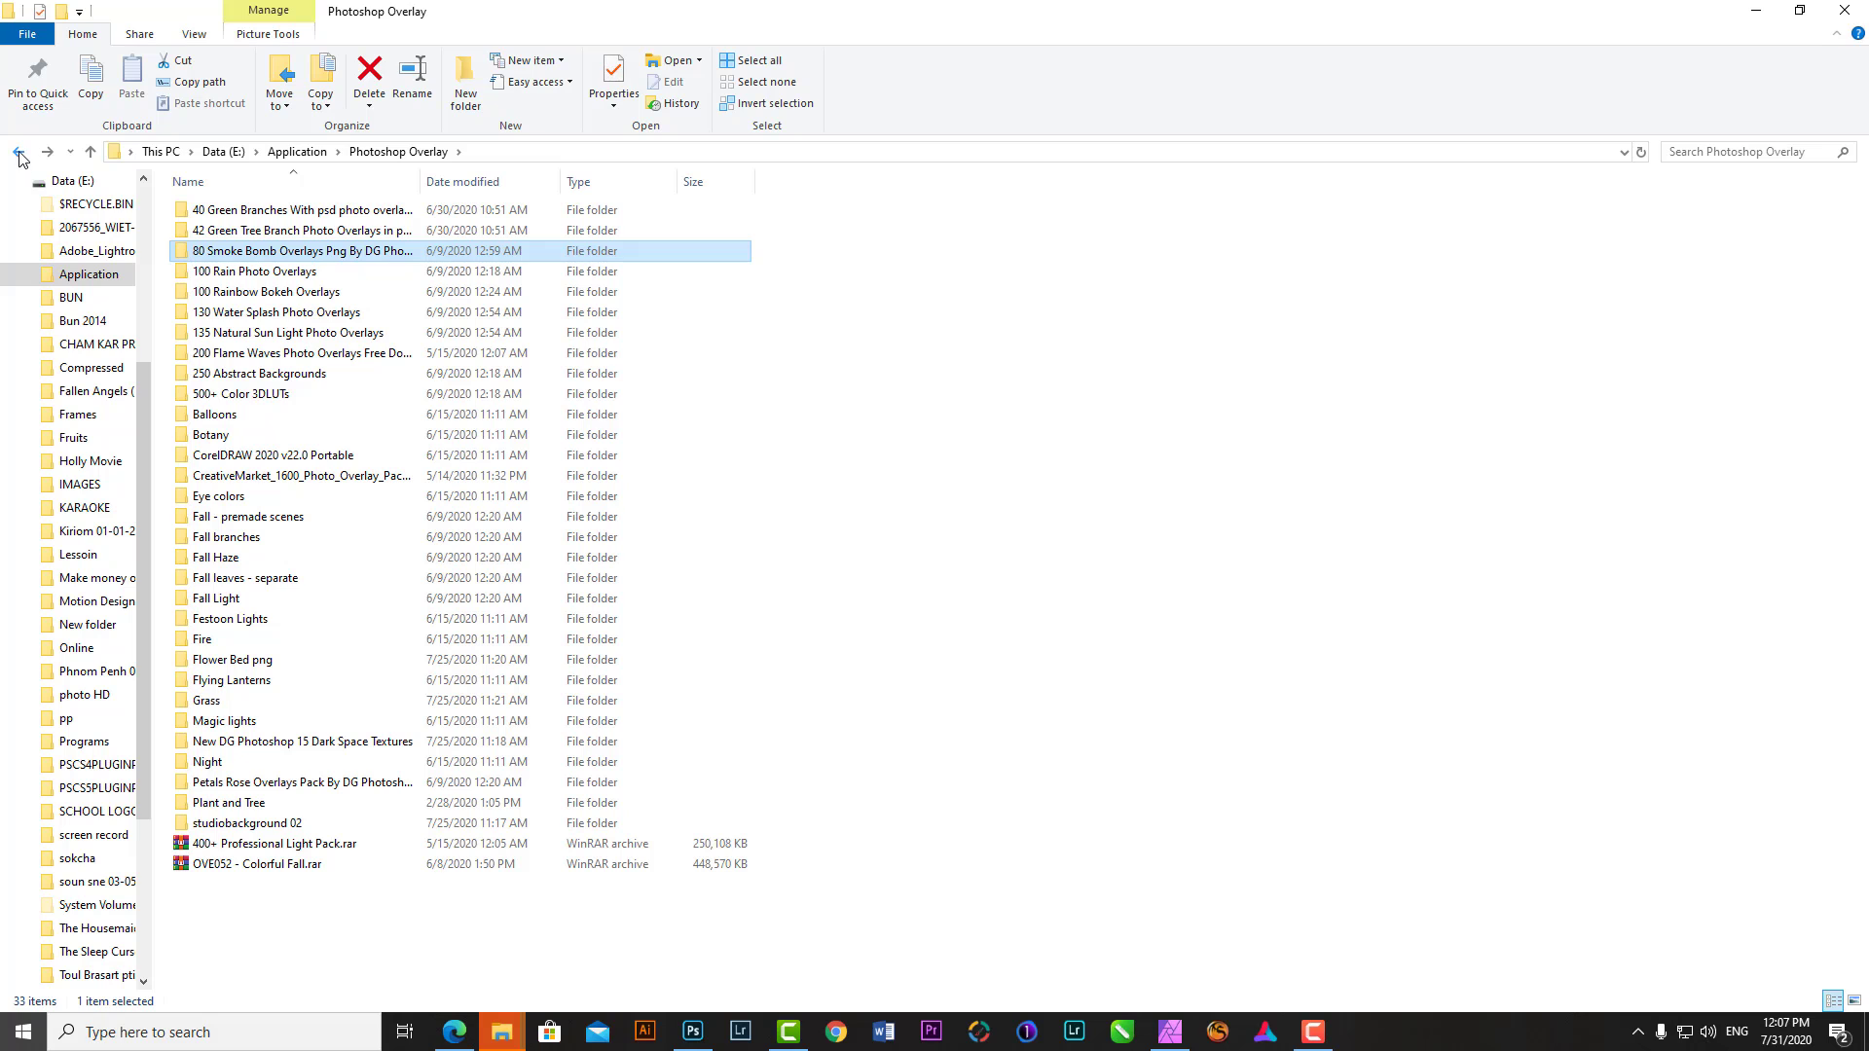
double_click(215, 557)
click(18, 151)
double_click(216, 597)
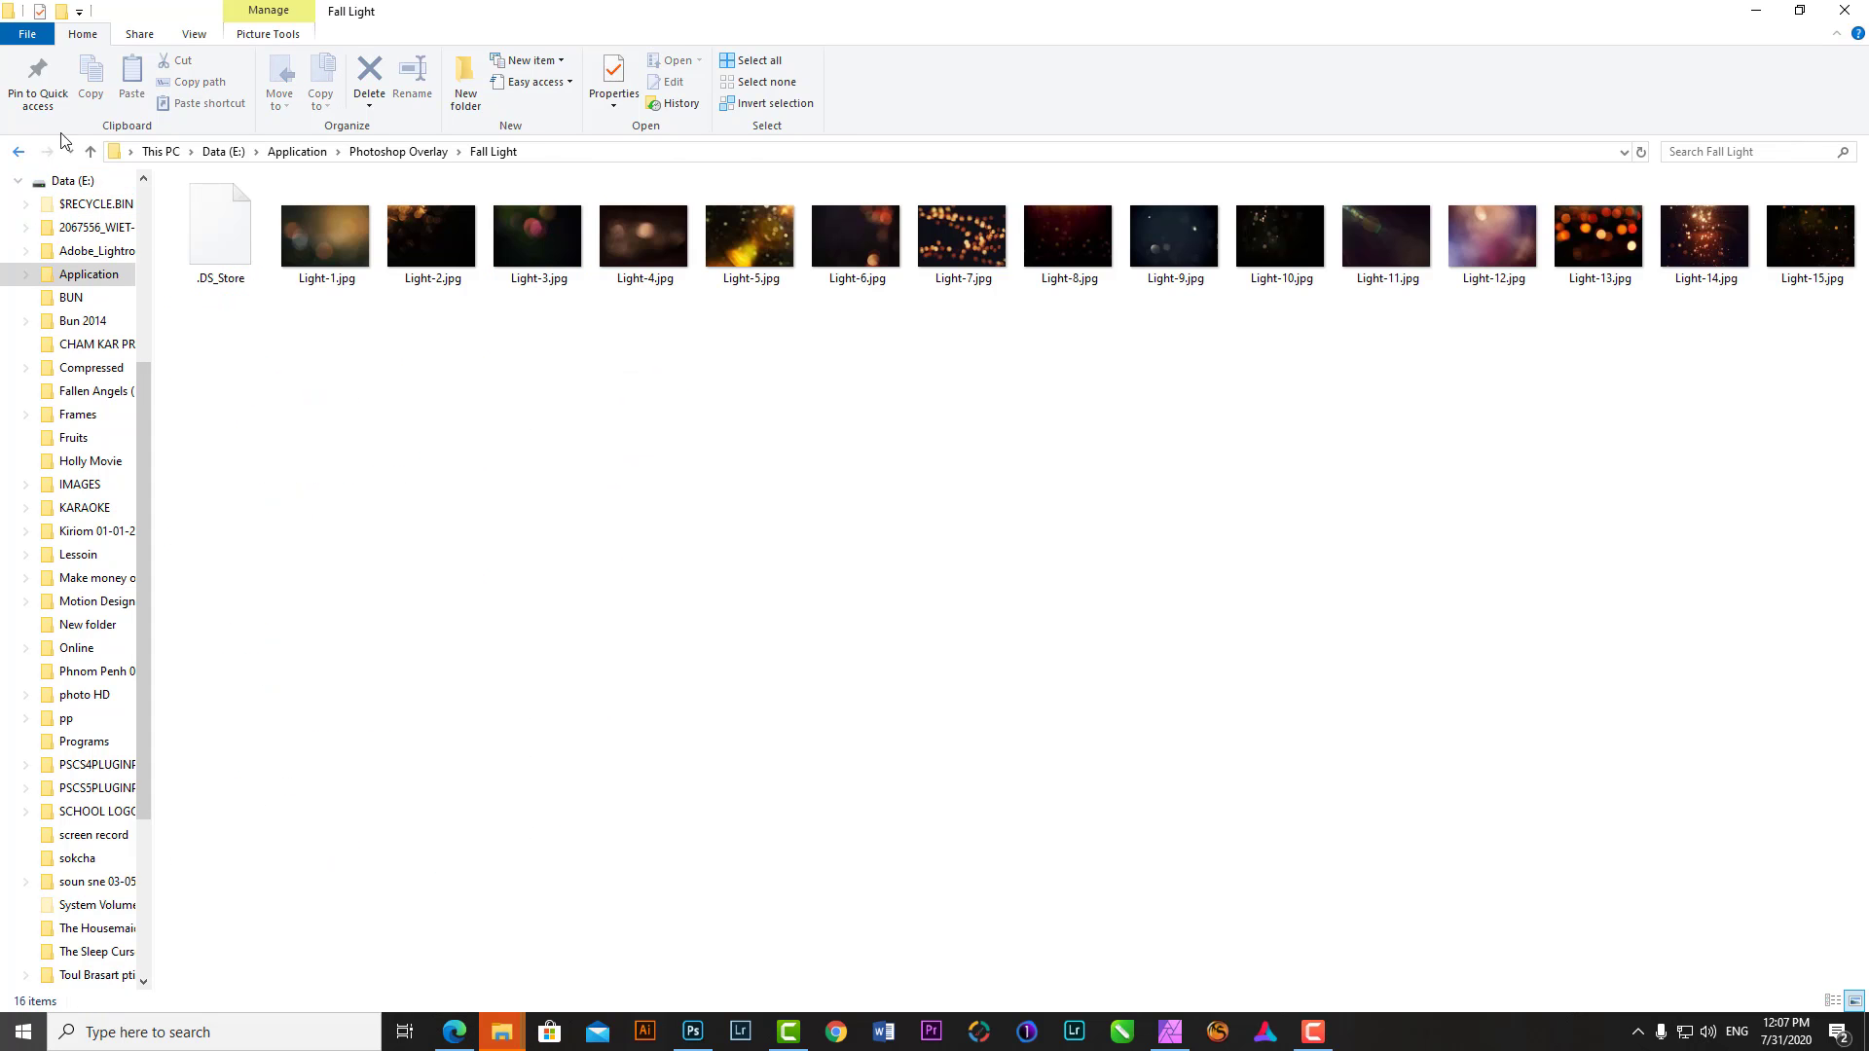
click(19, 151)
double_click(217, 271)
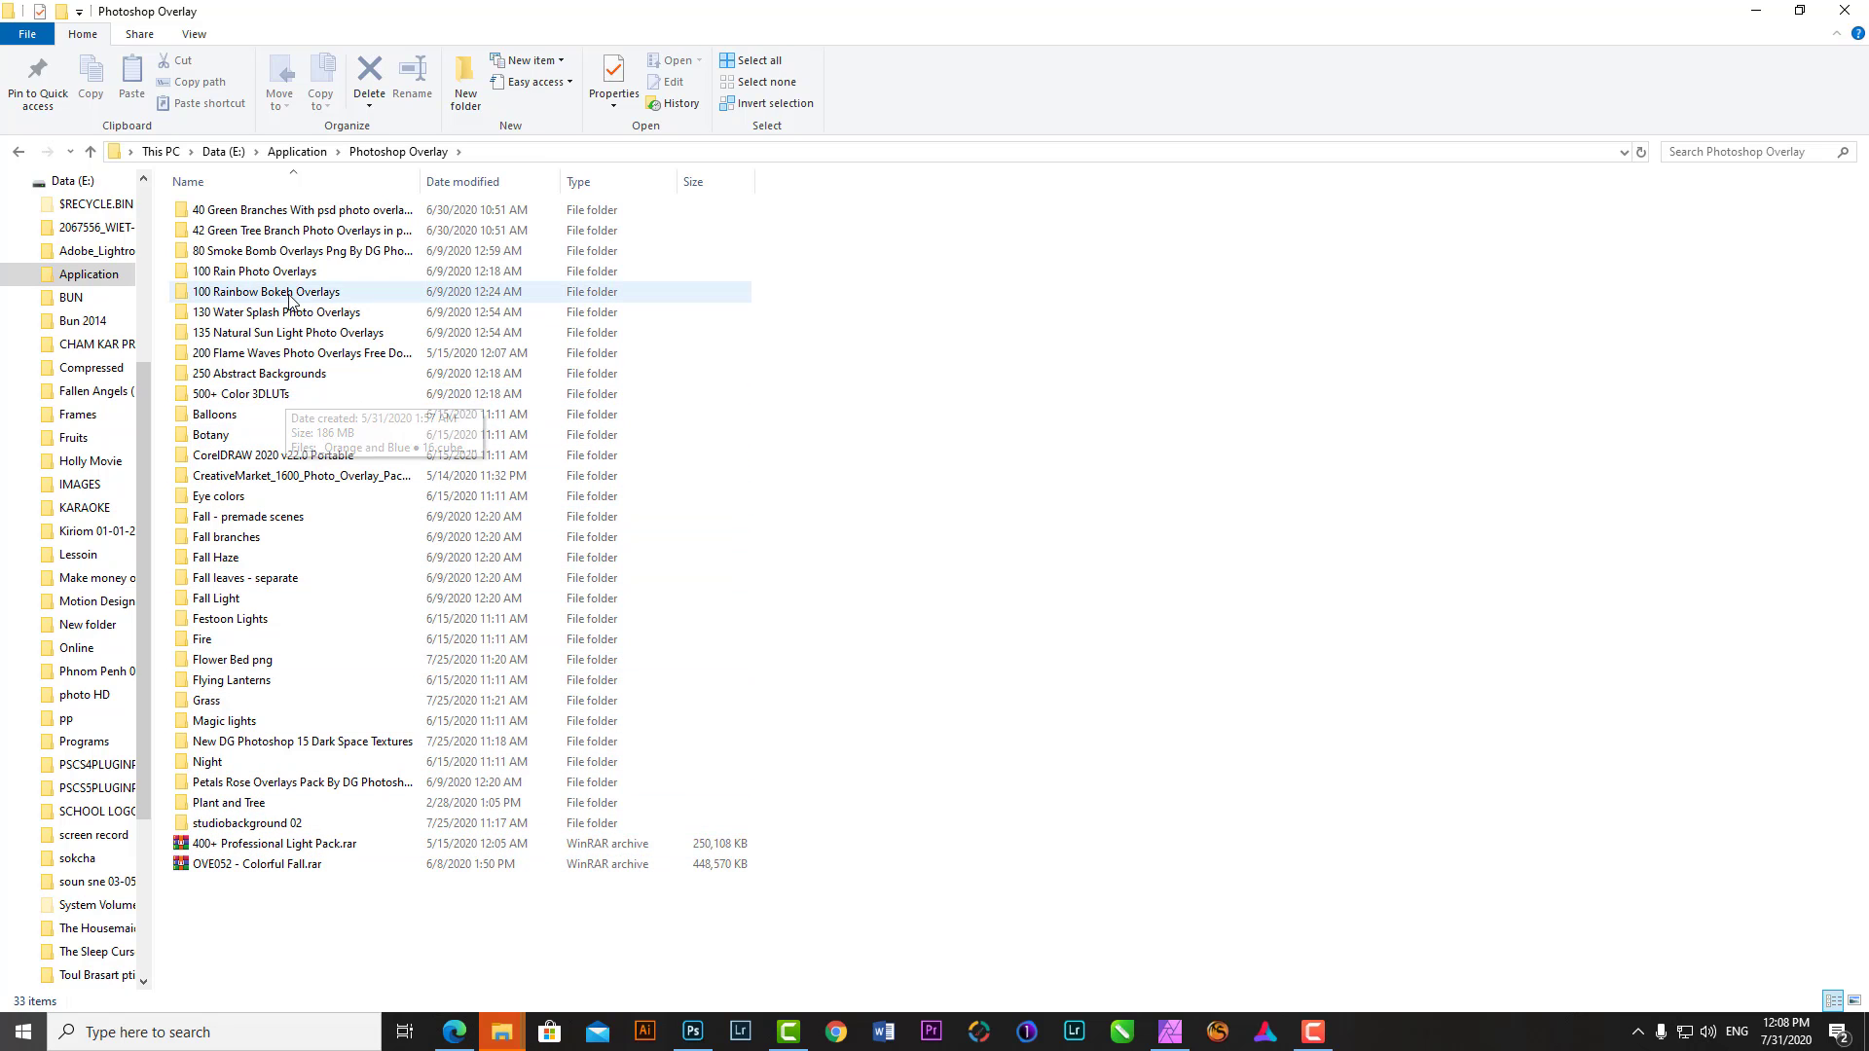
- Look through the 200 Flame Waves and Fire overlay folders
double_click(283, 352)
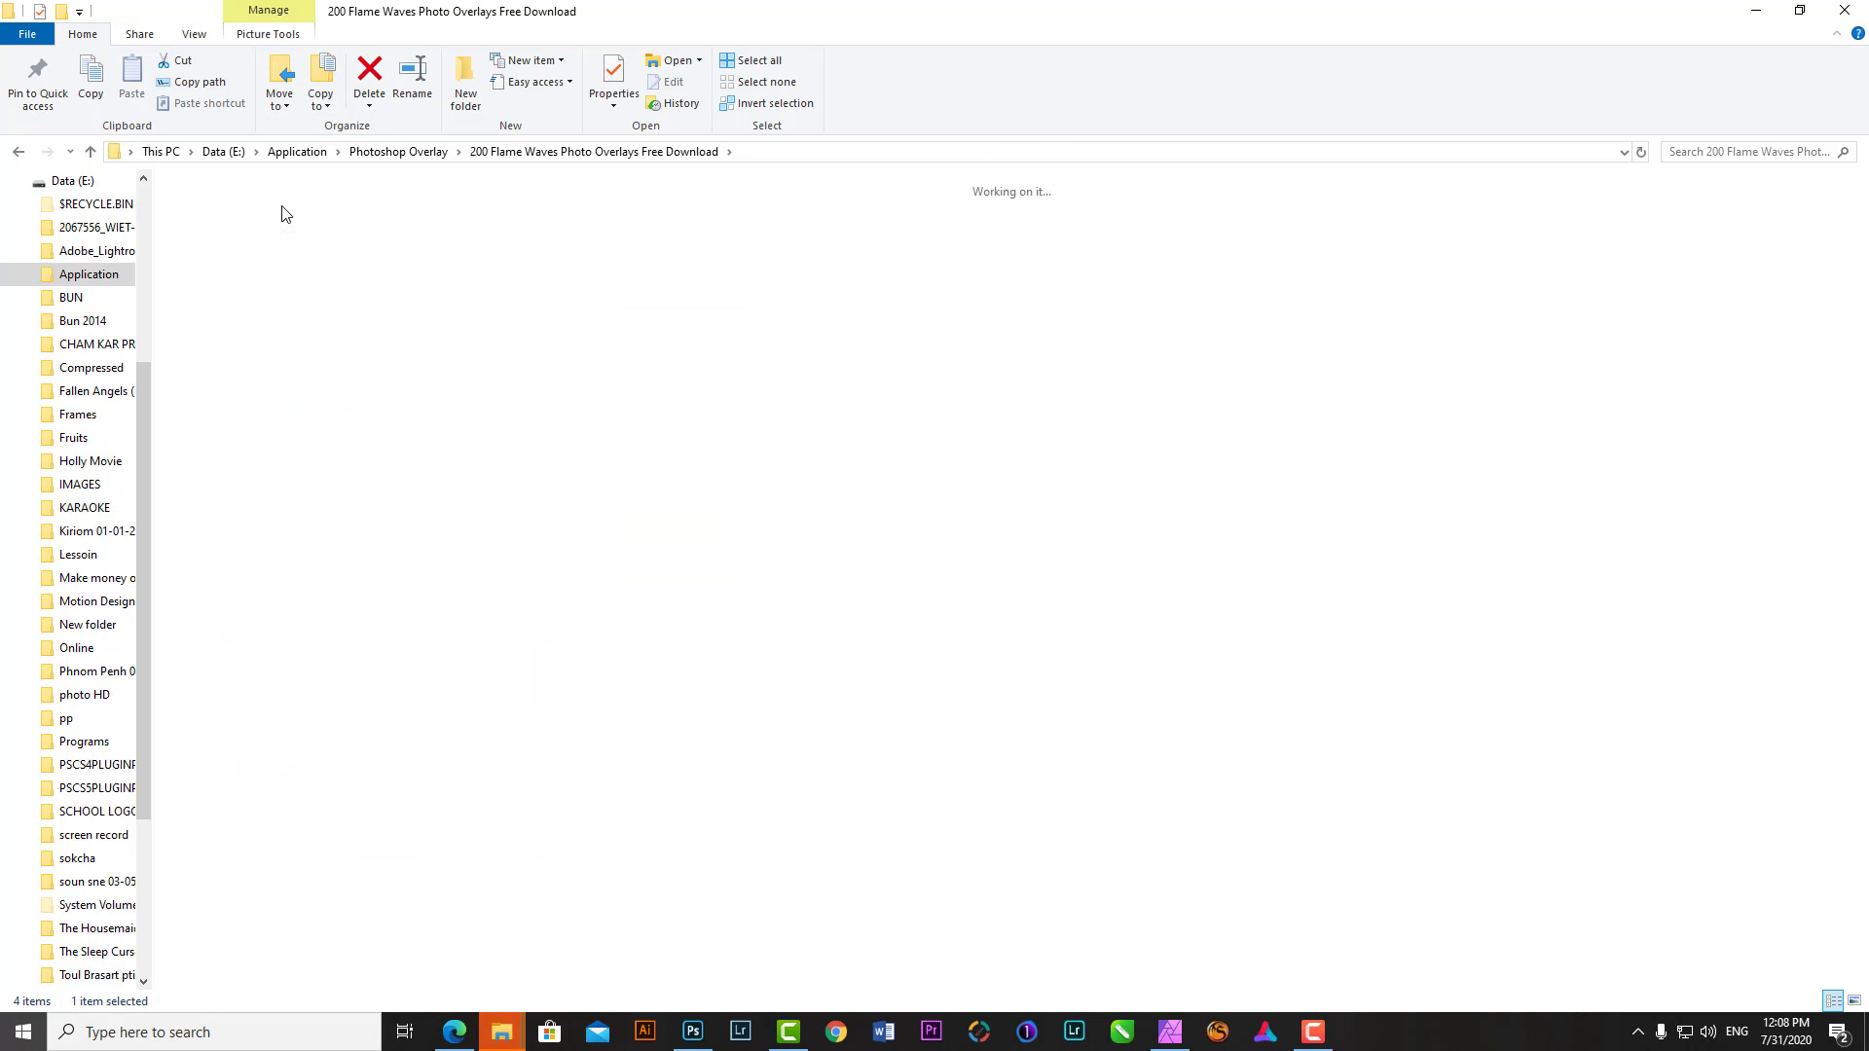
double_click(279, 209)
click(18, 151)
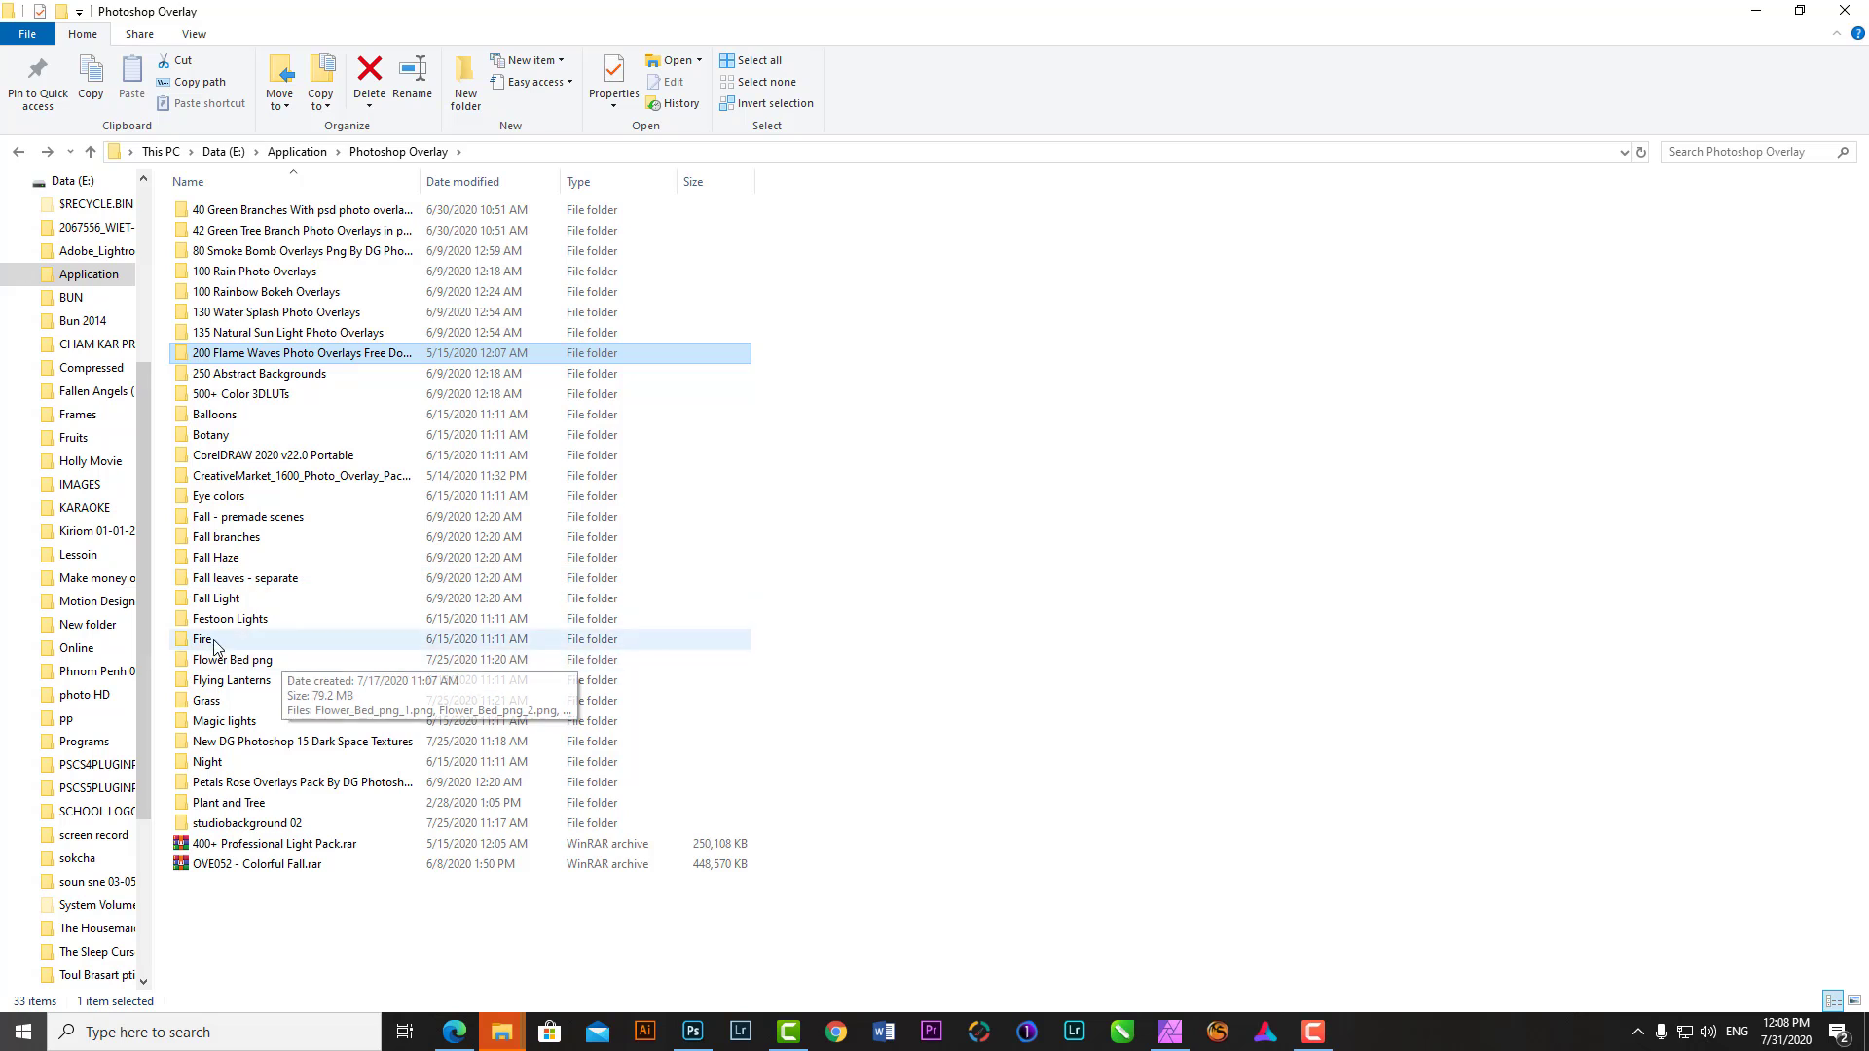
double_click(214, 646)
click(19, 151)
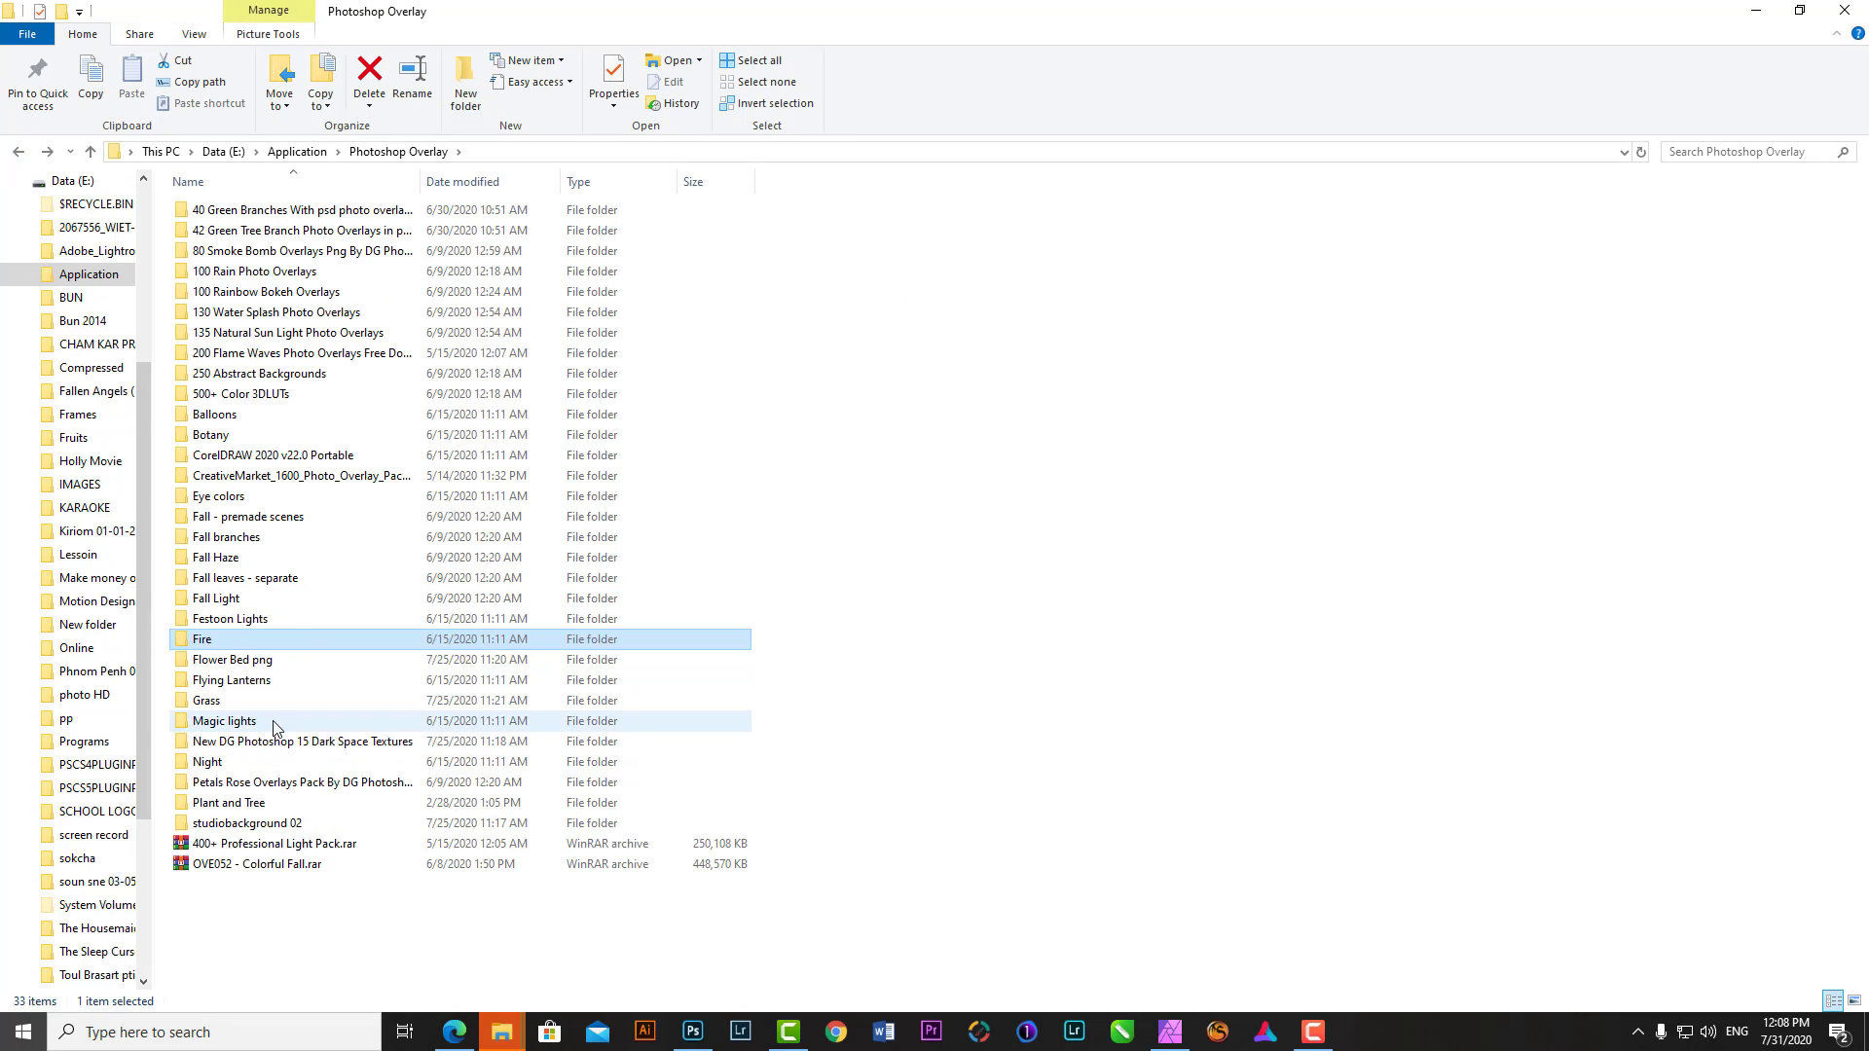
- Open the CreativeMarket overlay pack and preview its 100_Flare&Haze and glitter folders
double_click(276, 477)
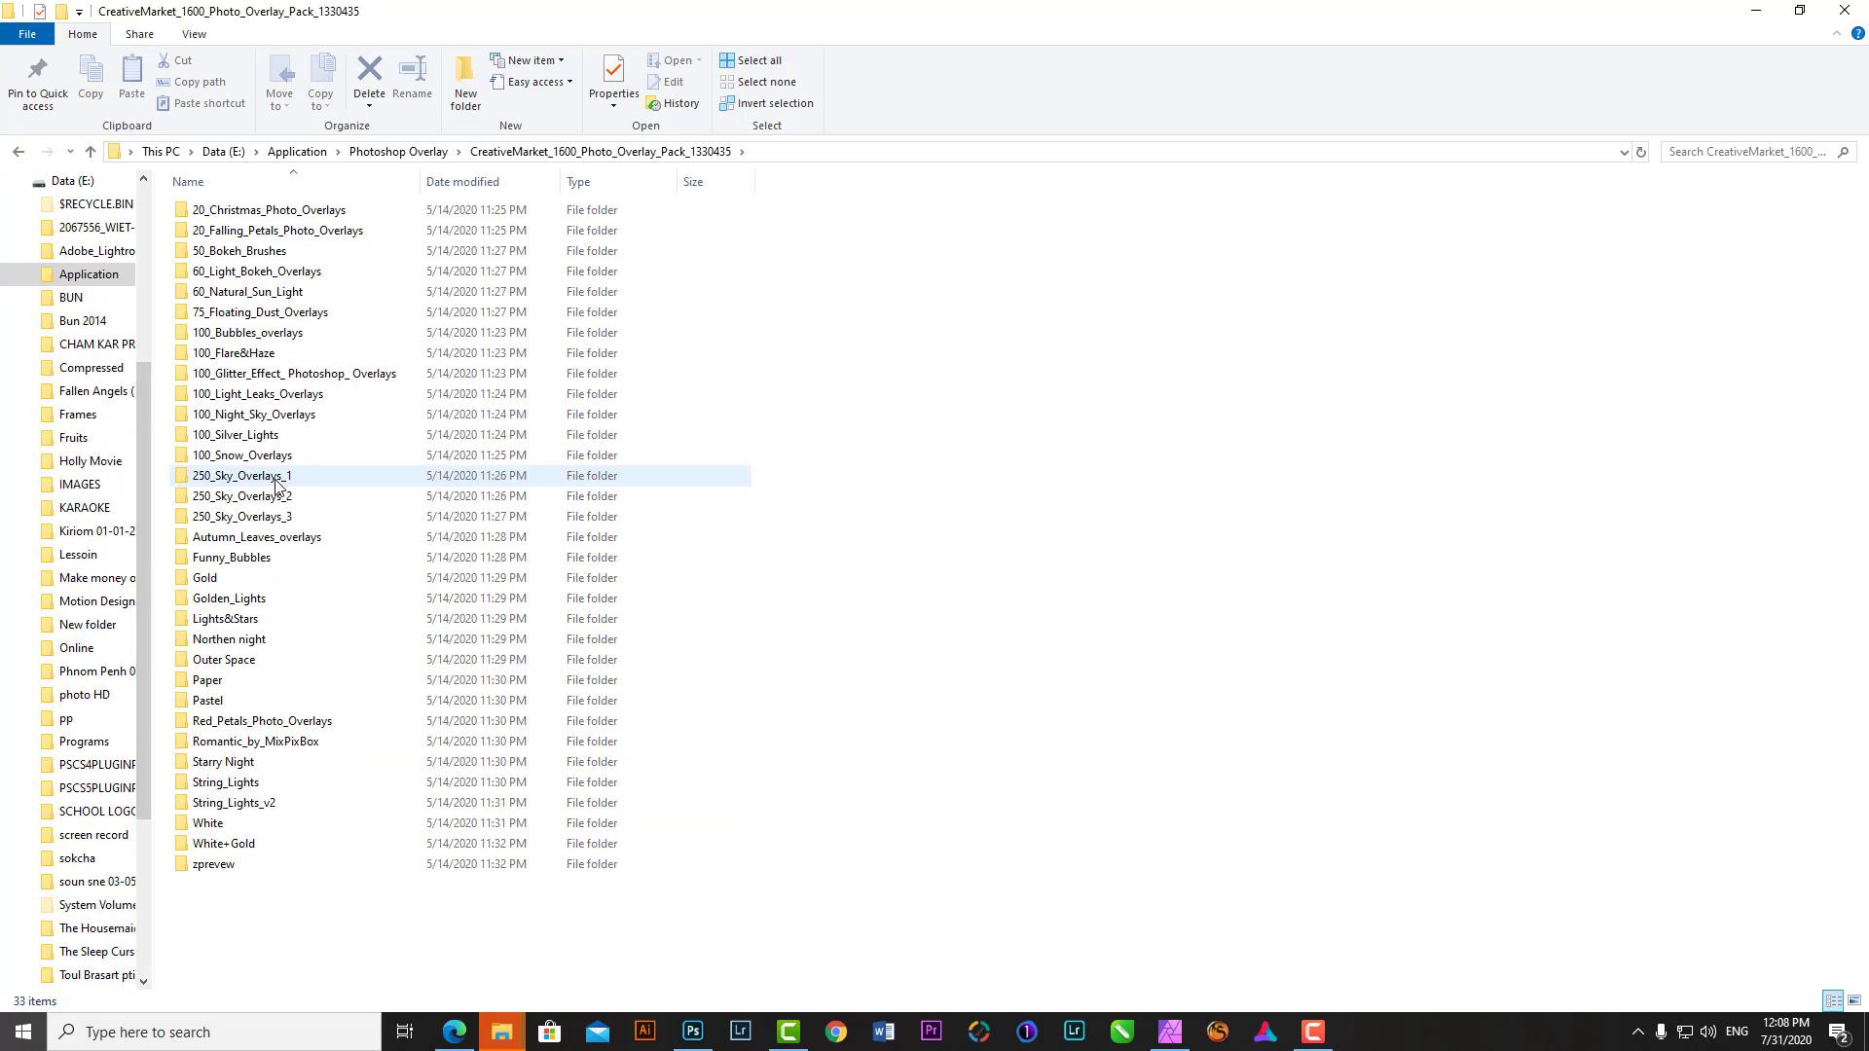
double_click(292, 354)
double_click(272, 210)
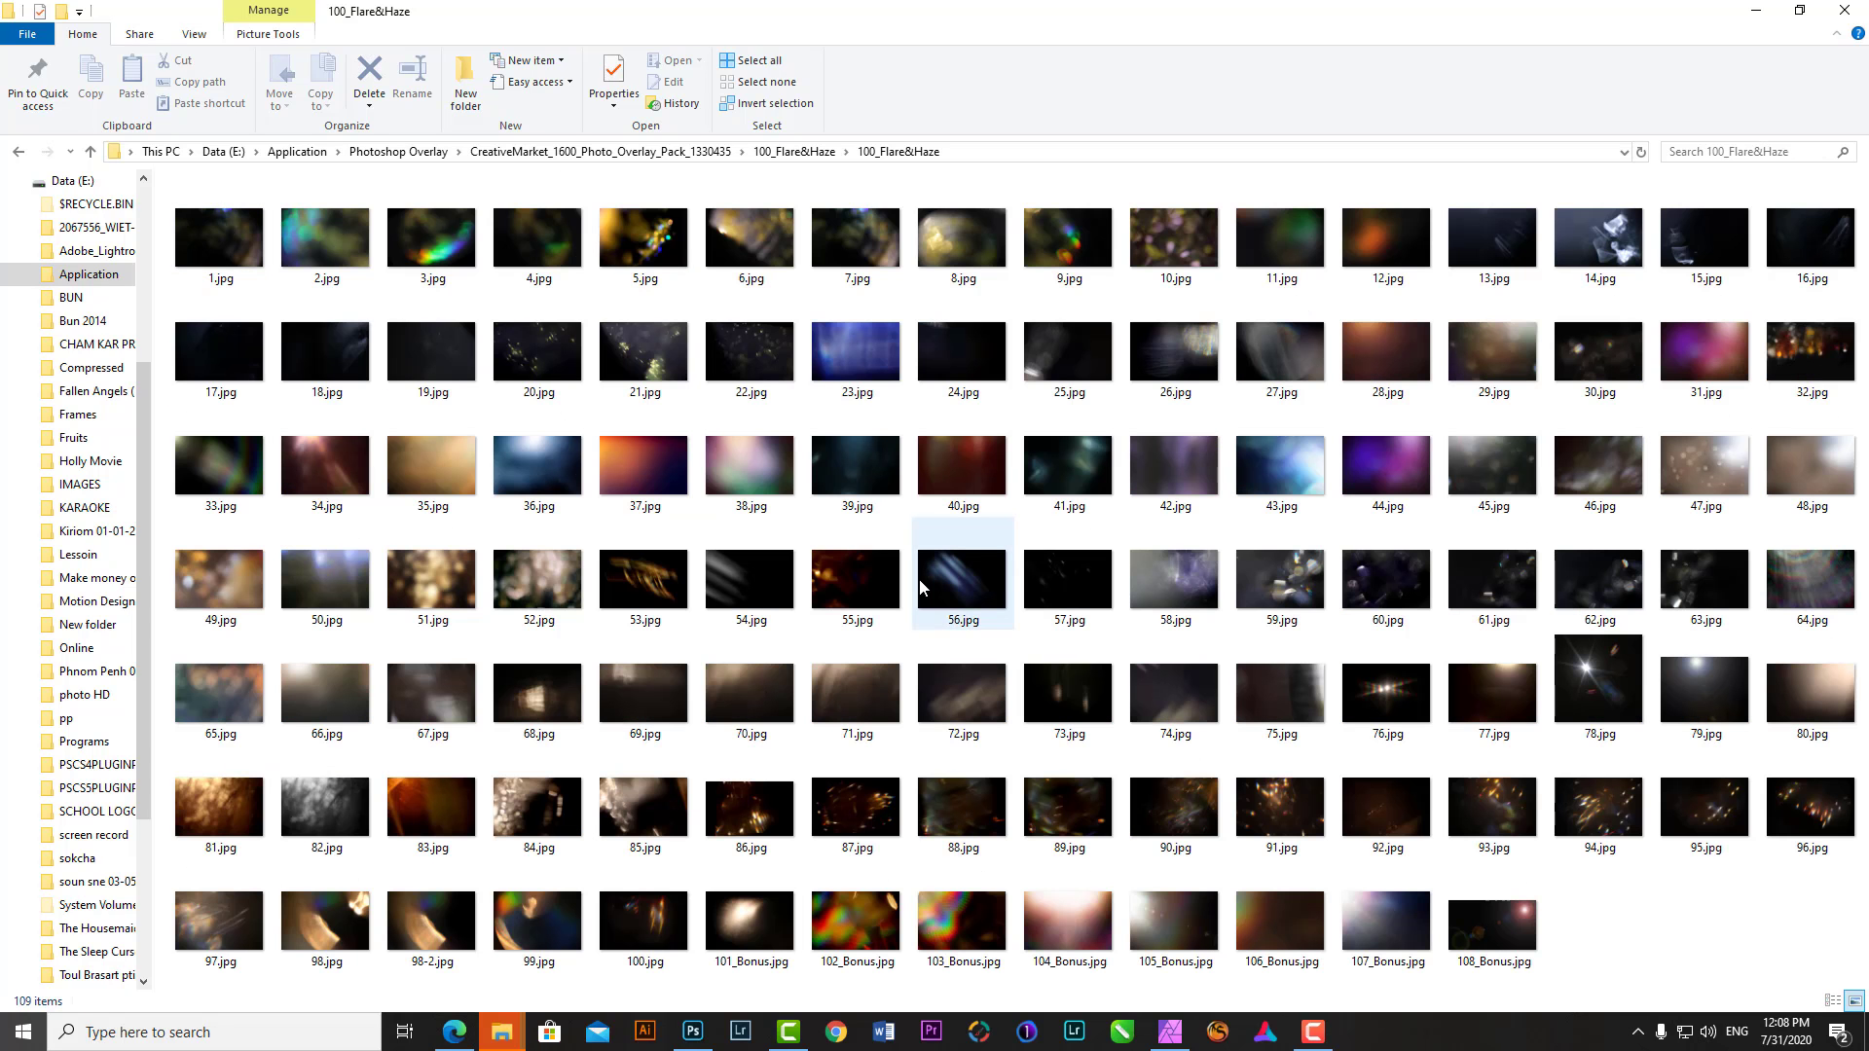
click(19, 151)
click(19, 151)
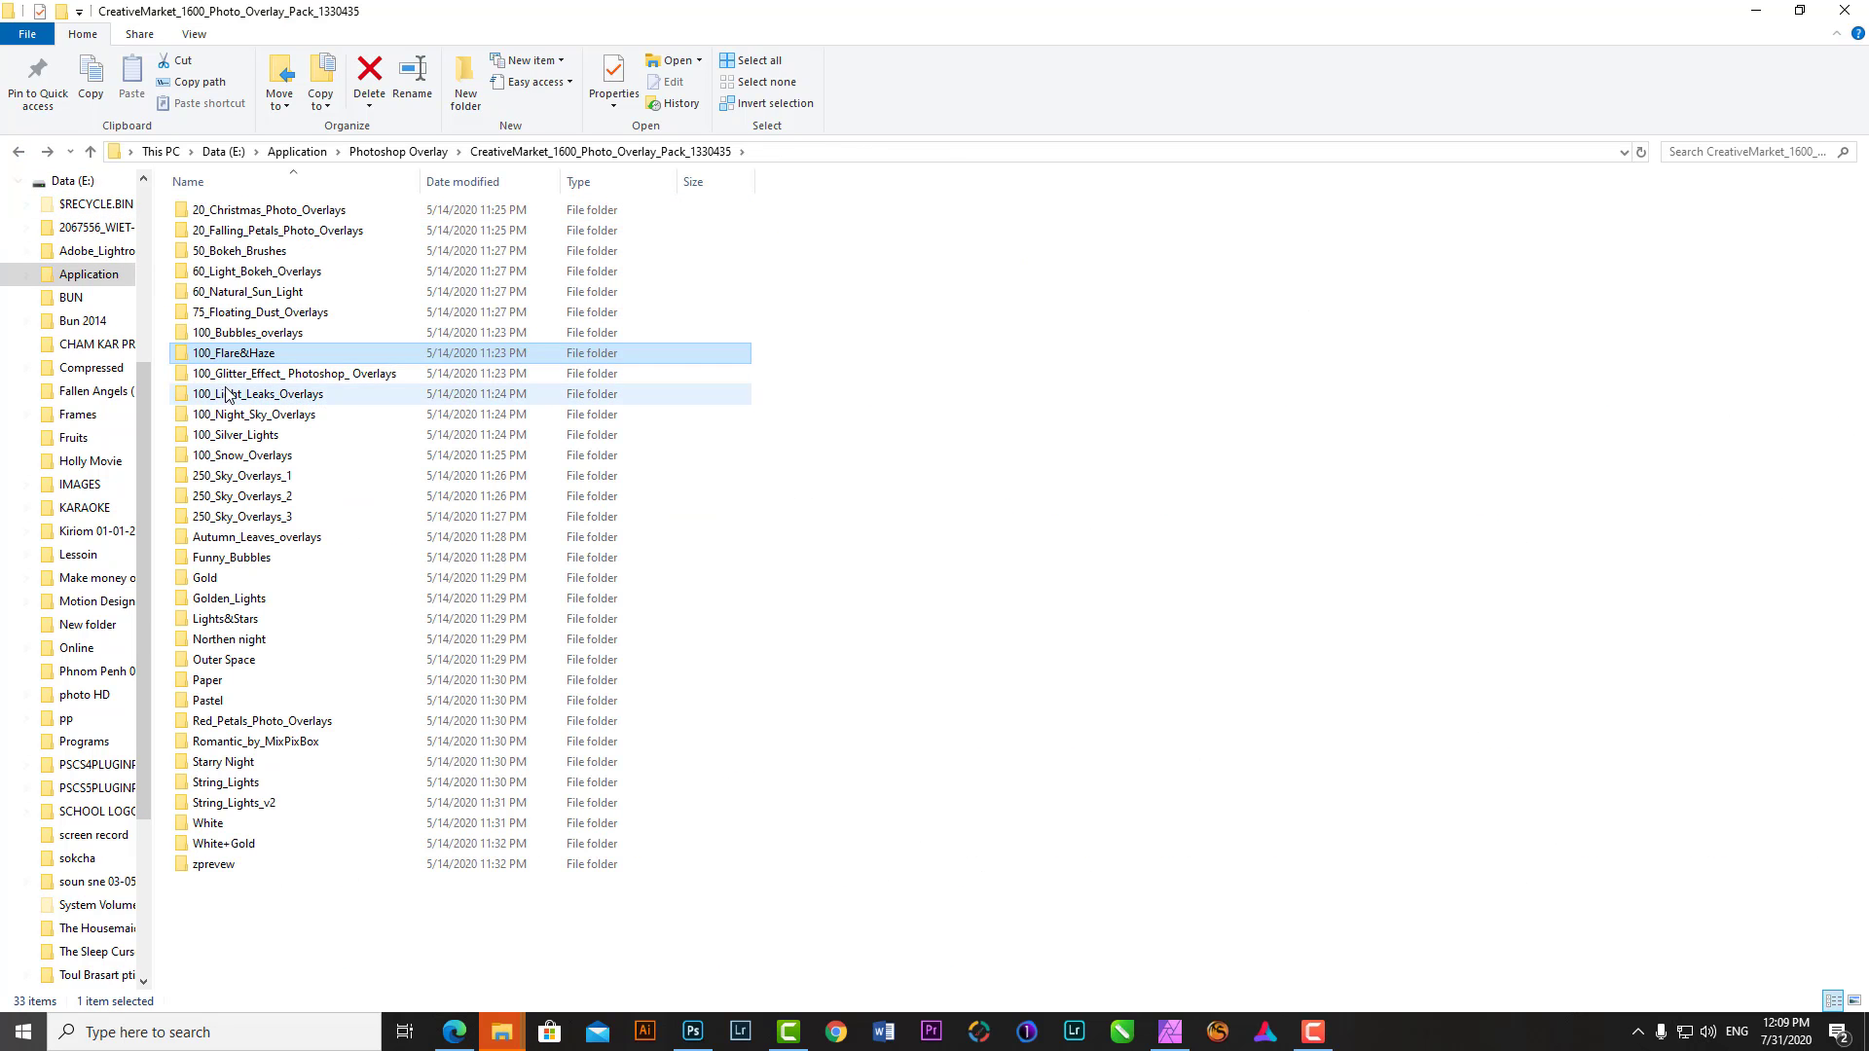
double_click(263, 384)
click(22, 152)
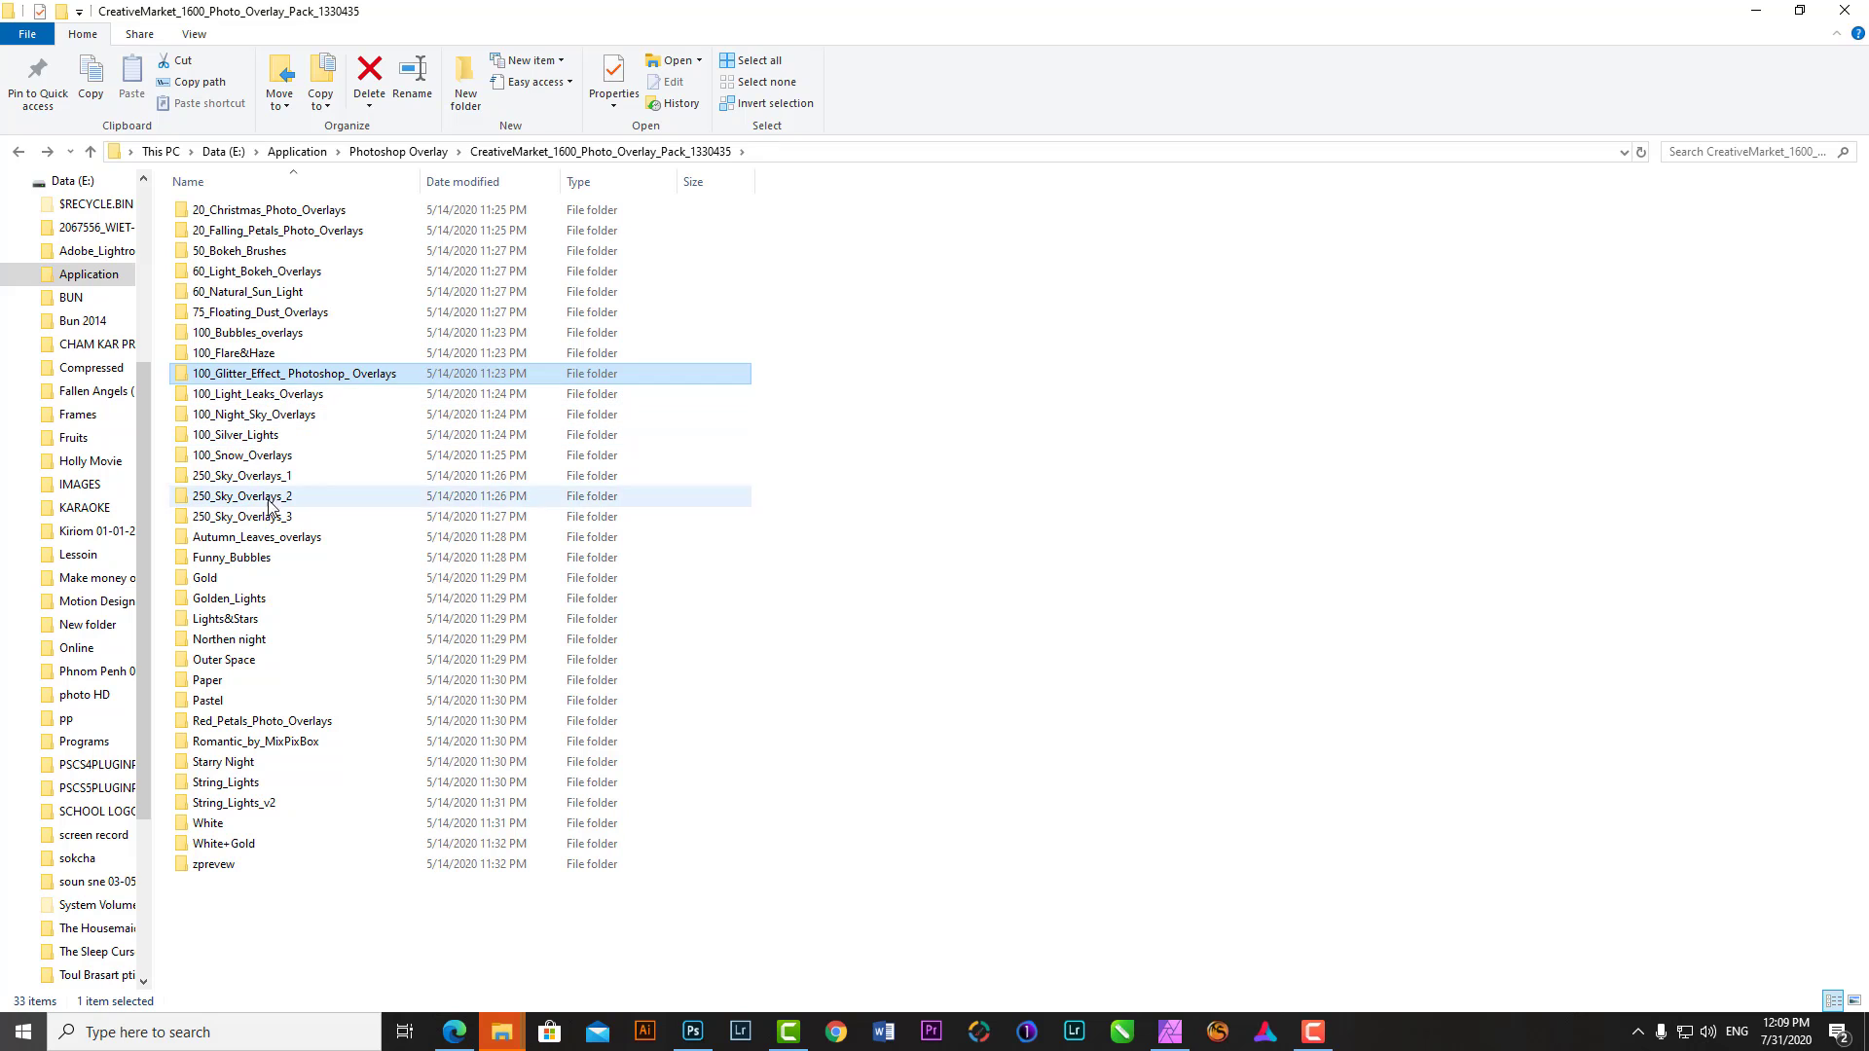
- Check the zprevew folder, then open 100_Flare&Haze and drag 78.jpg toward Photoshop
double_click(214, 864)
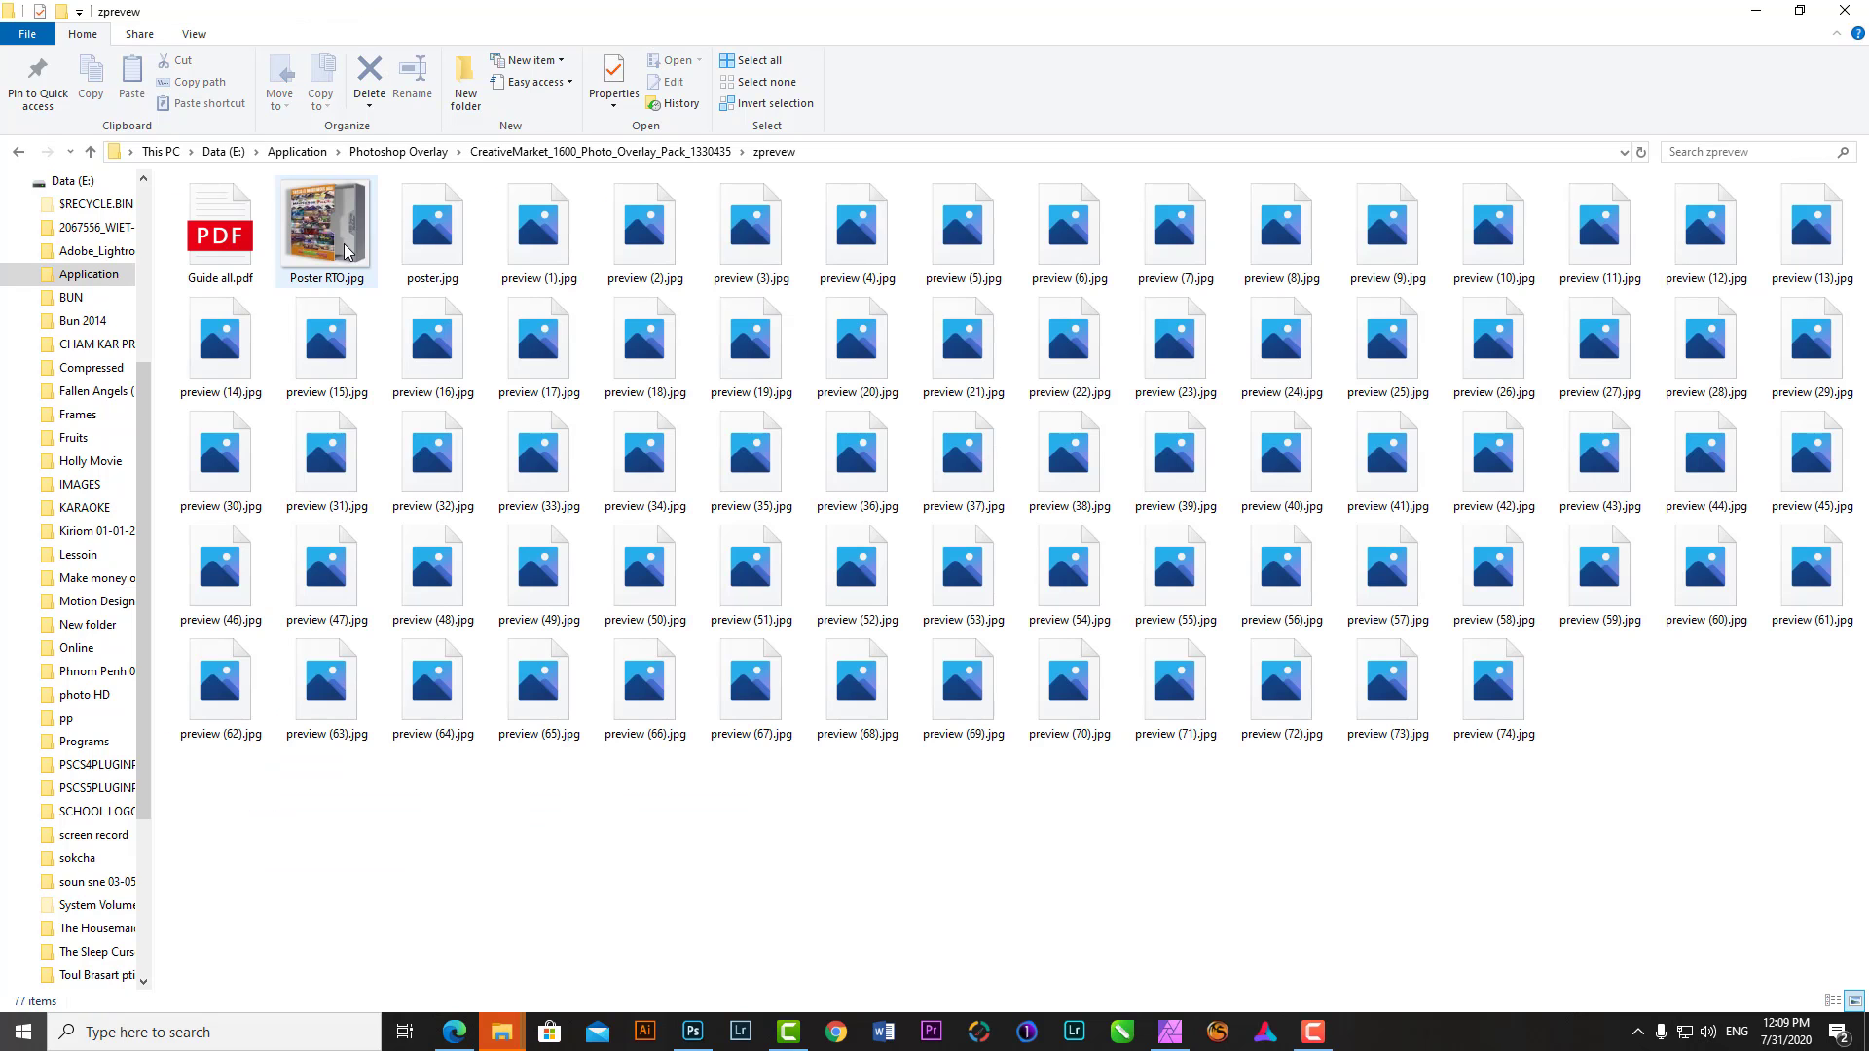
right_click(776, 519)
click(659, 884)
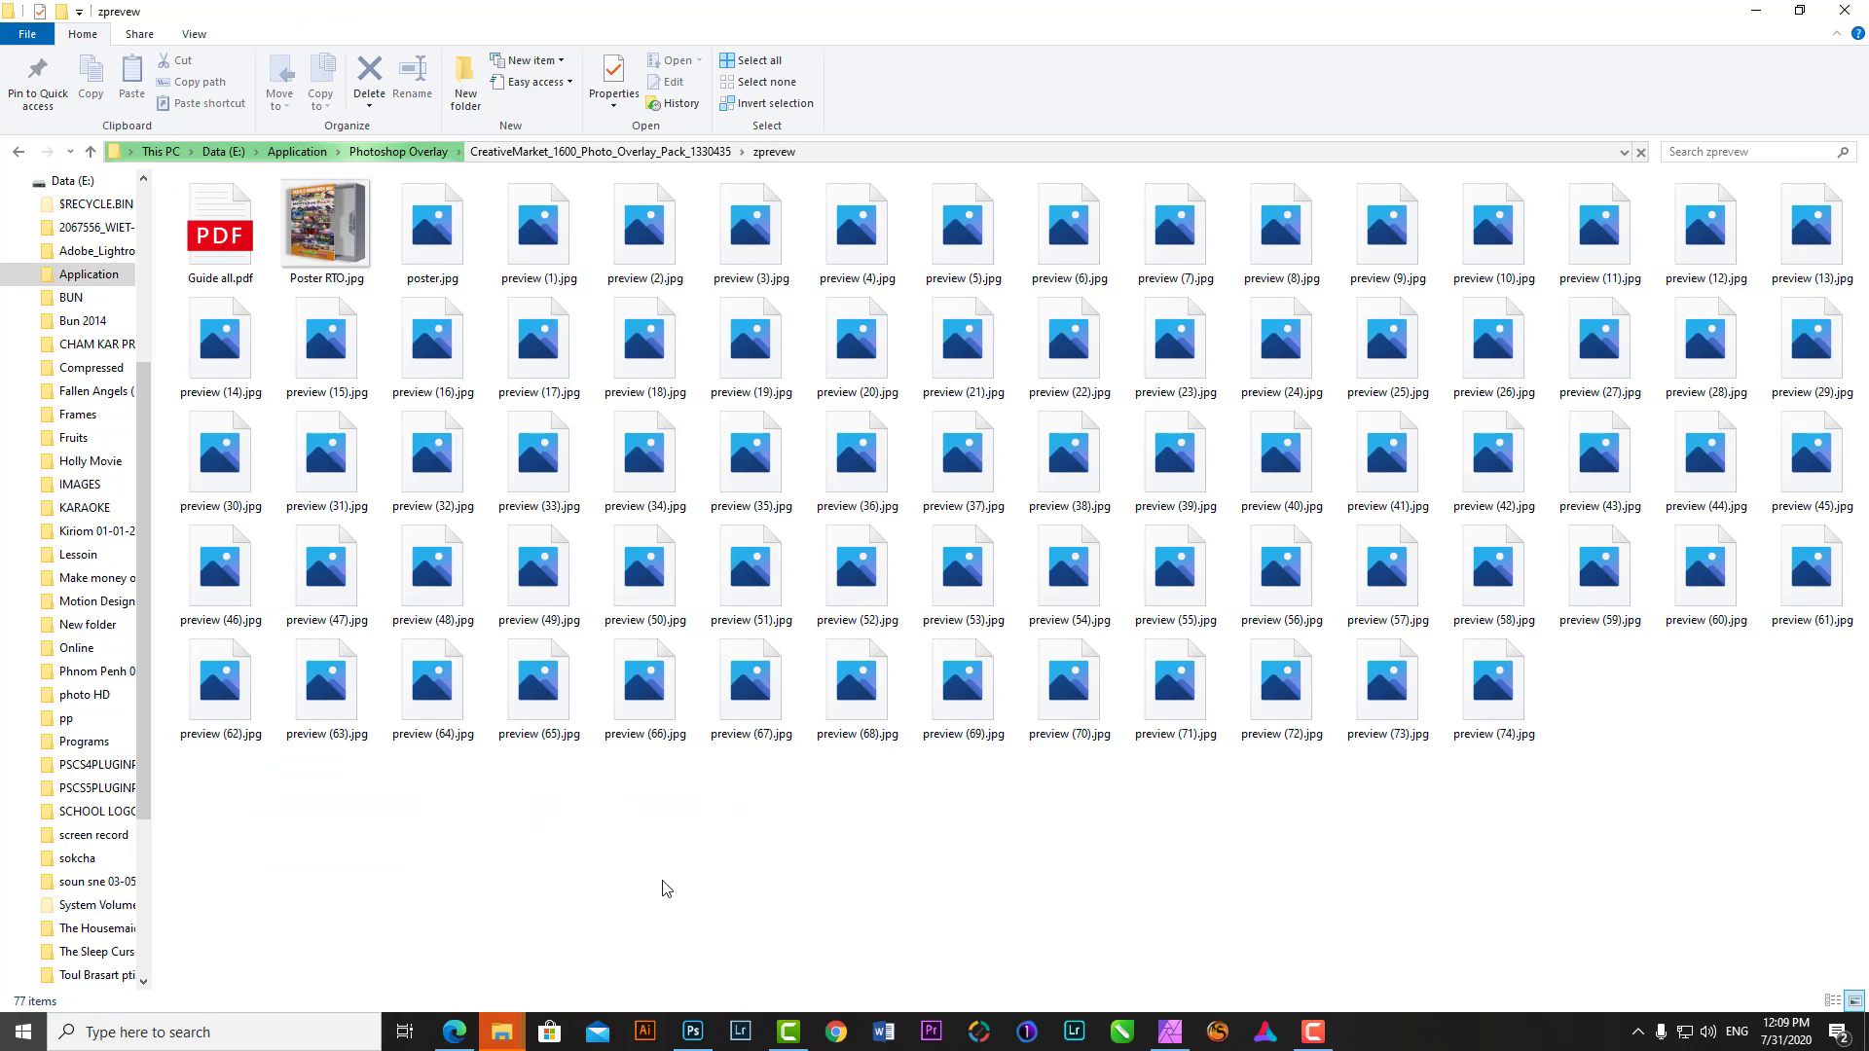
click(19, 152)
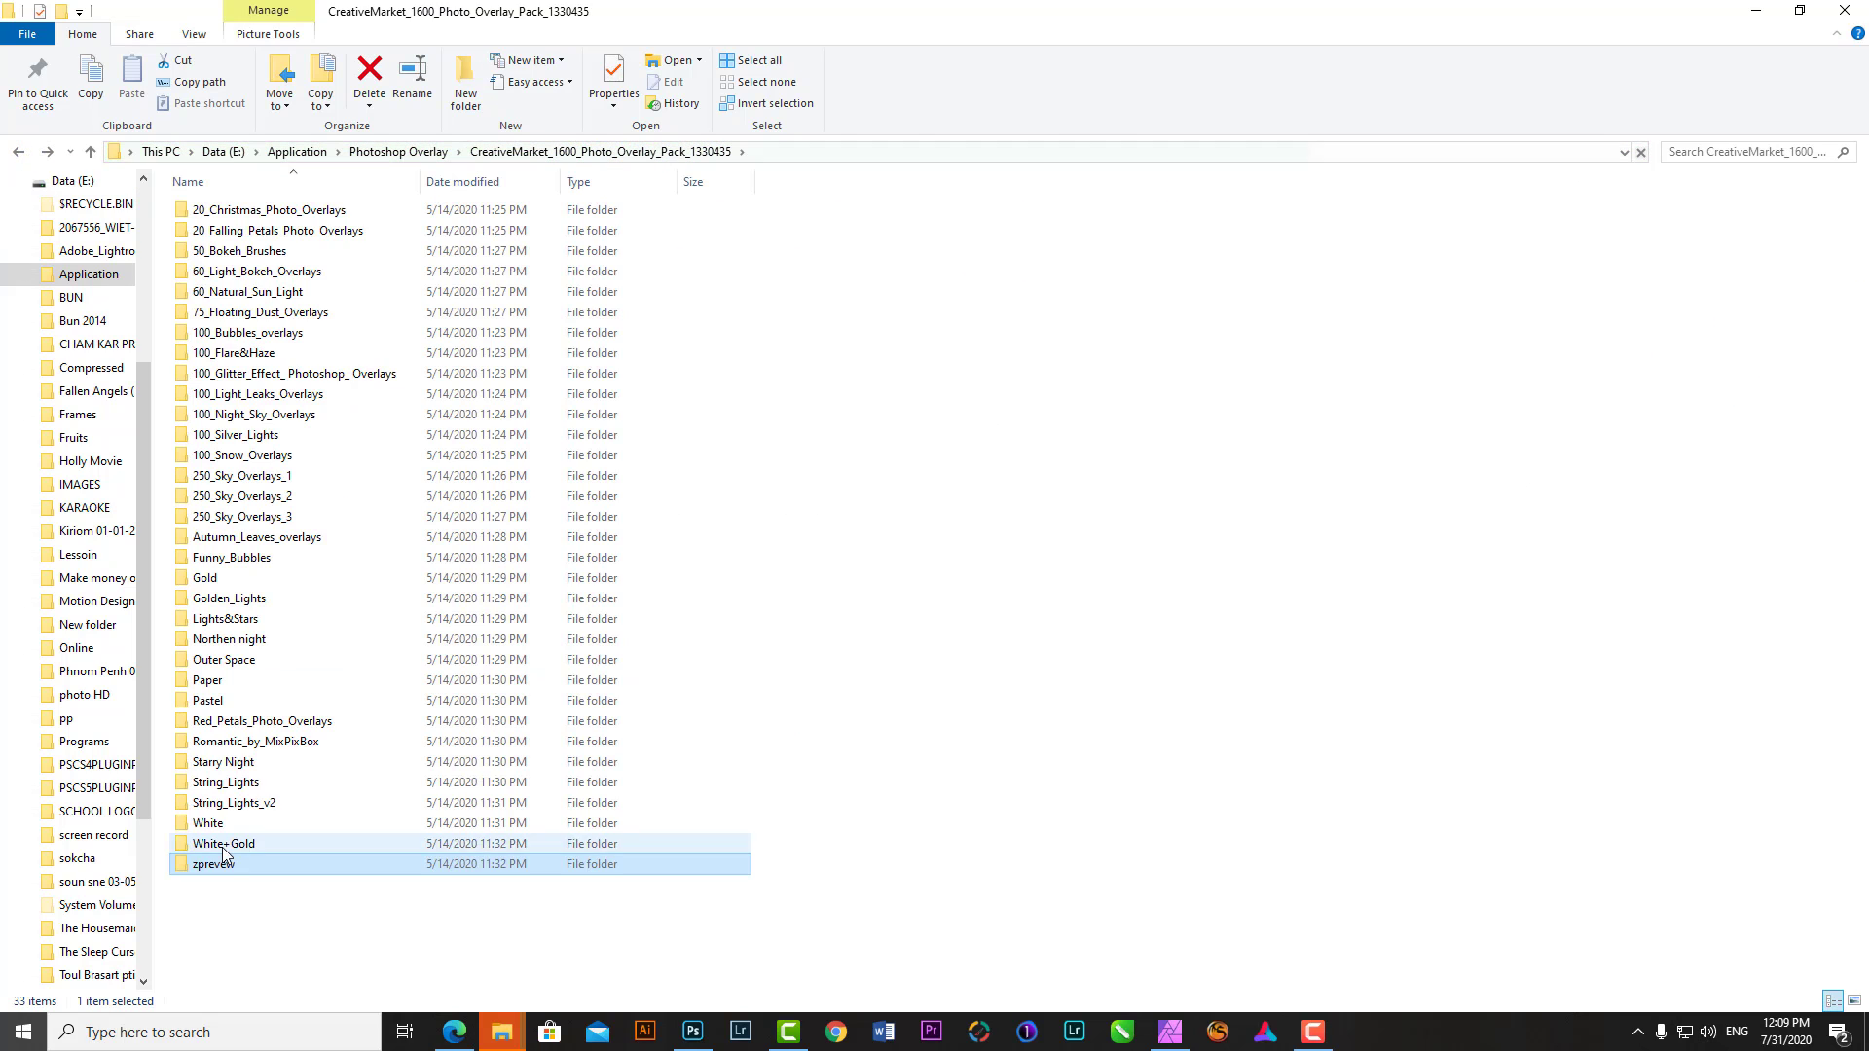
double_click(326, 352)
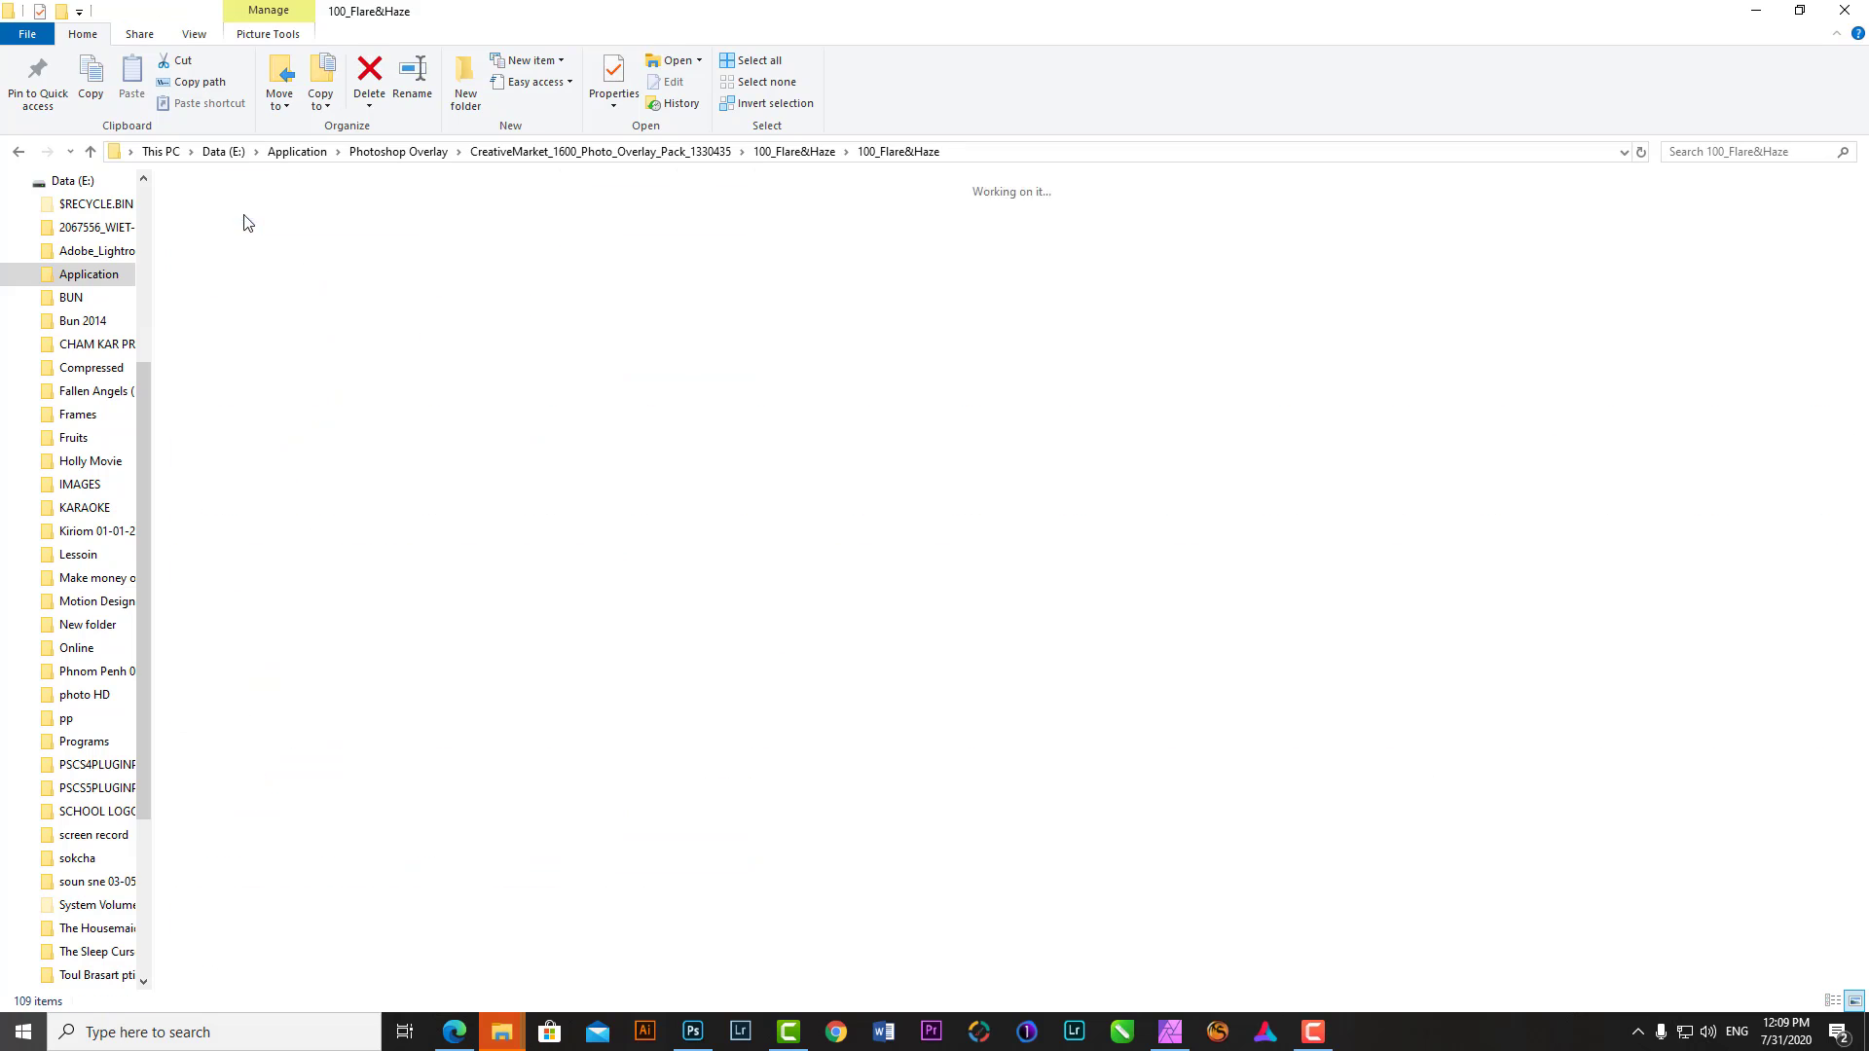
mouse_move(1596, 686)
mouse_down()
mouse_move(739, 1030)
mouse_move(964, 565)
mouse_up()
- Place 78.jpg on the canvas in Screen mode, resized to fit the headlight
mouse_move(843, 458)
mouse_down()
mouse_move(909, 567)
mouse_move(944, 584)
mouse_up()
key(Return)
click(1593, 476)
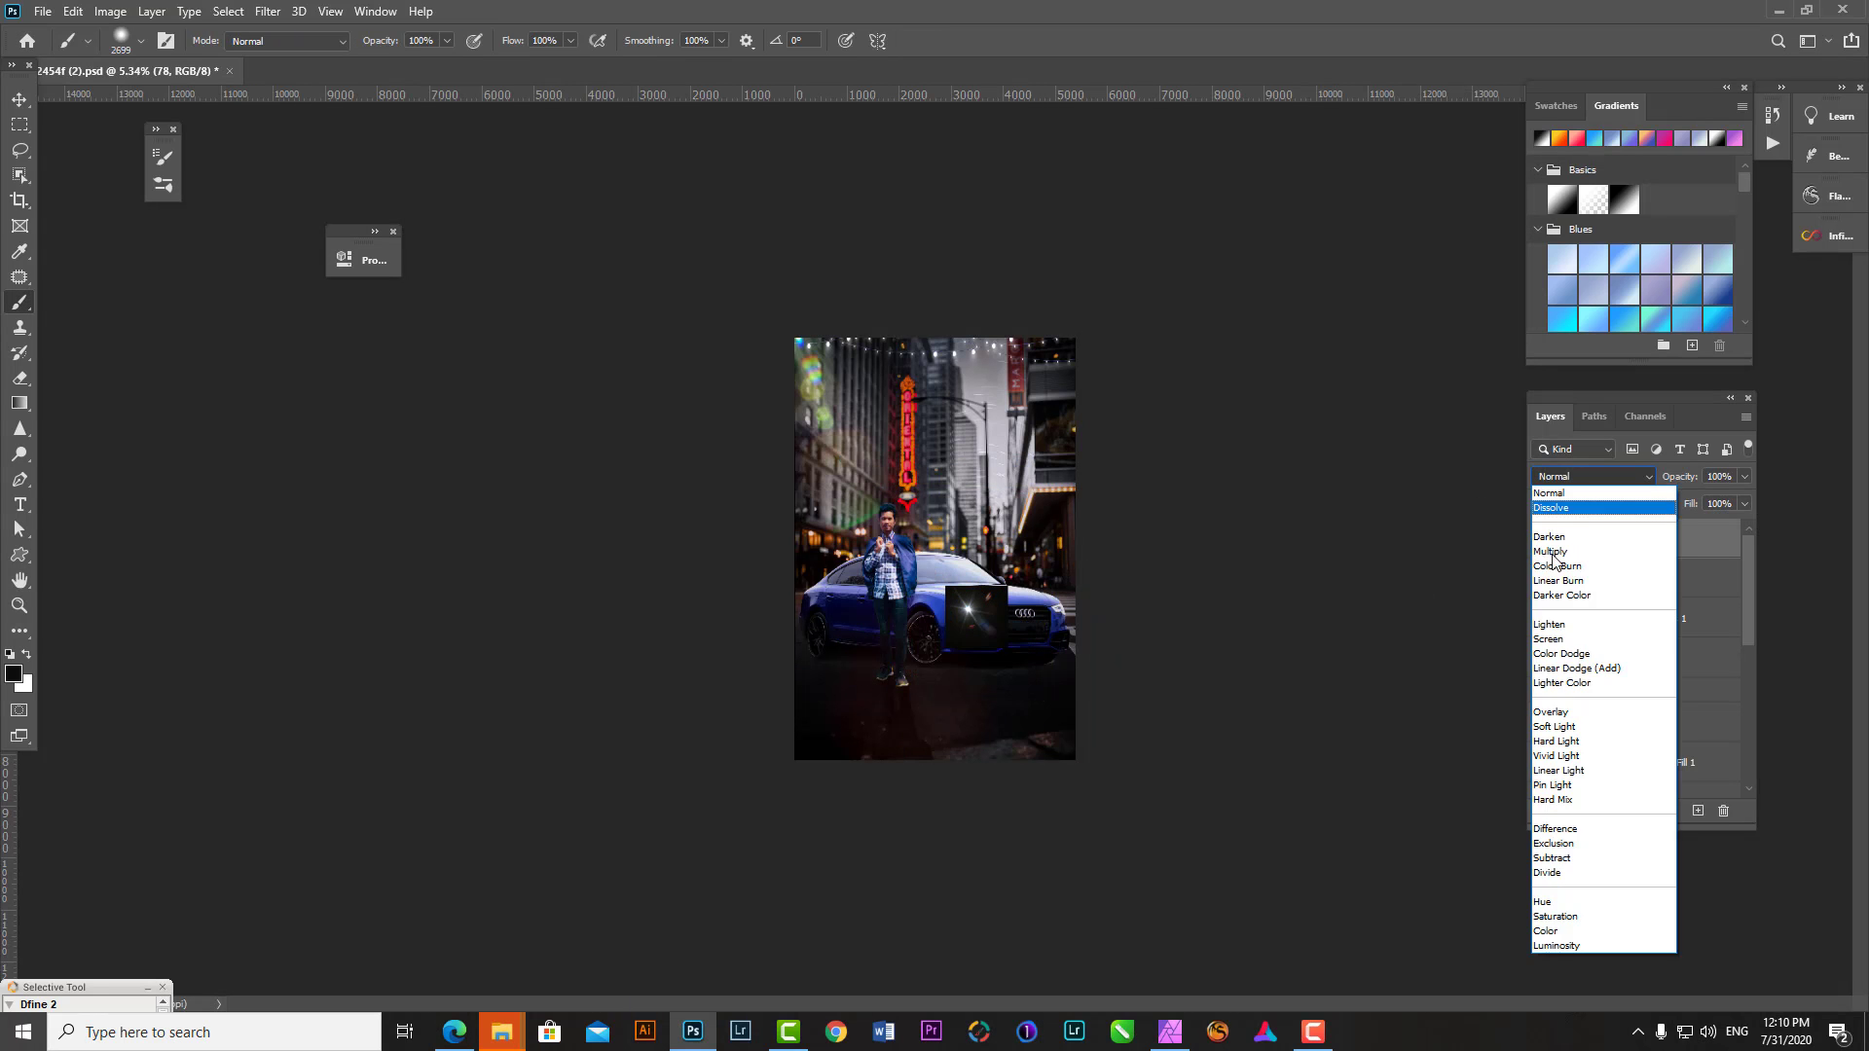
click(1548, 639)
key(ctrl+0)
key(ctrl+t)
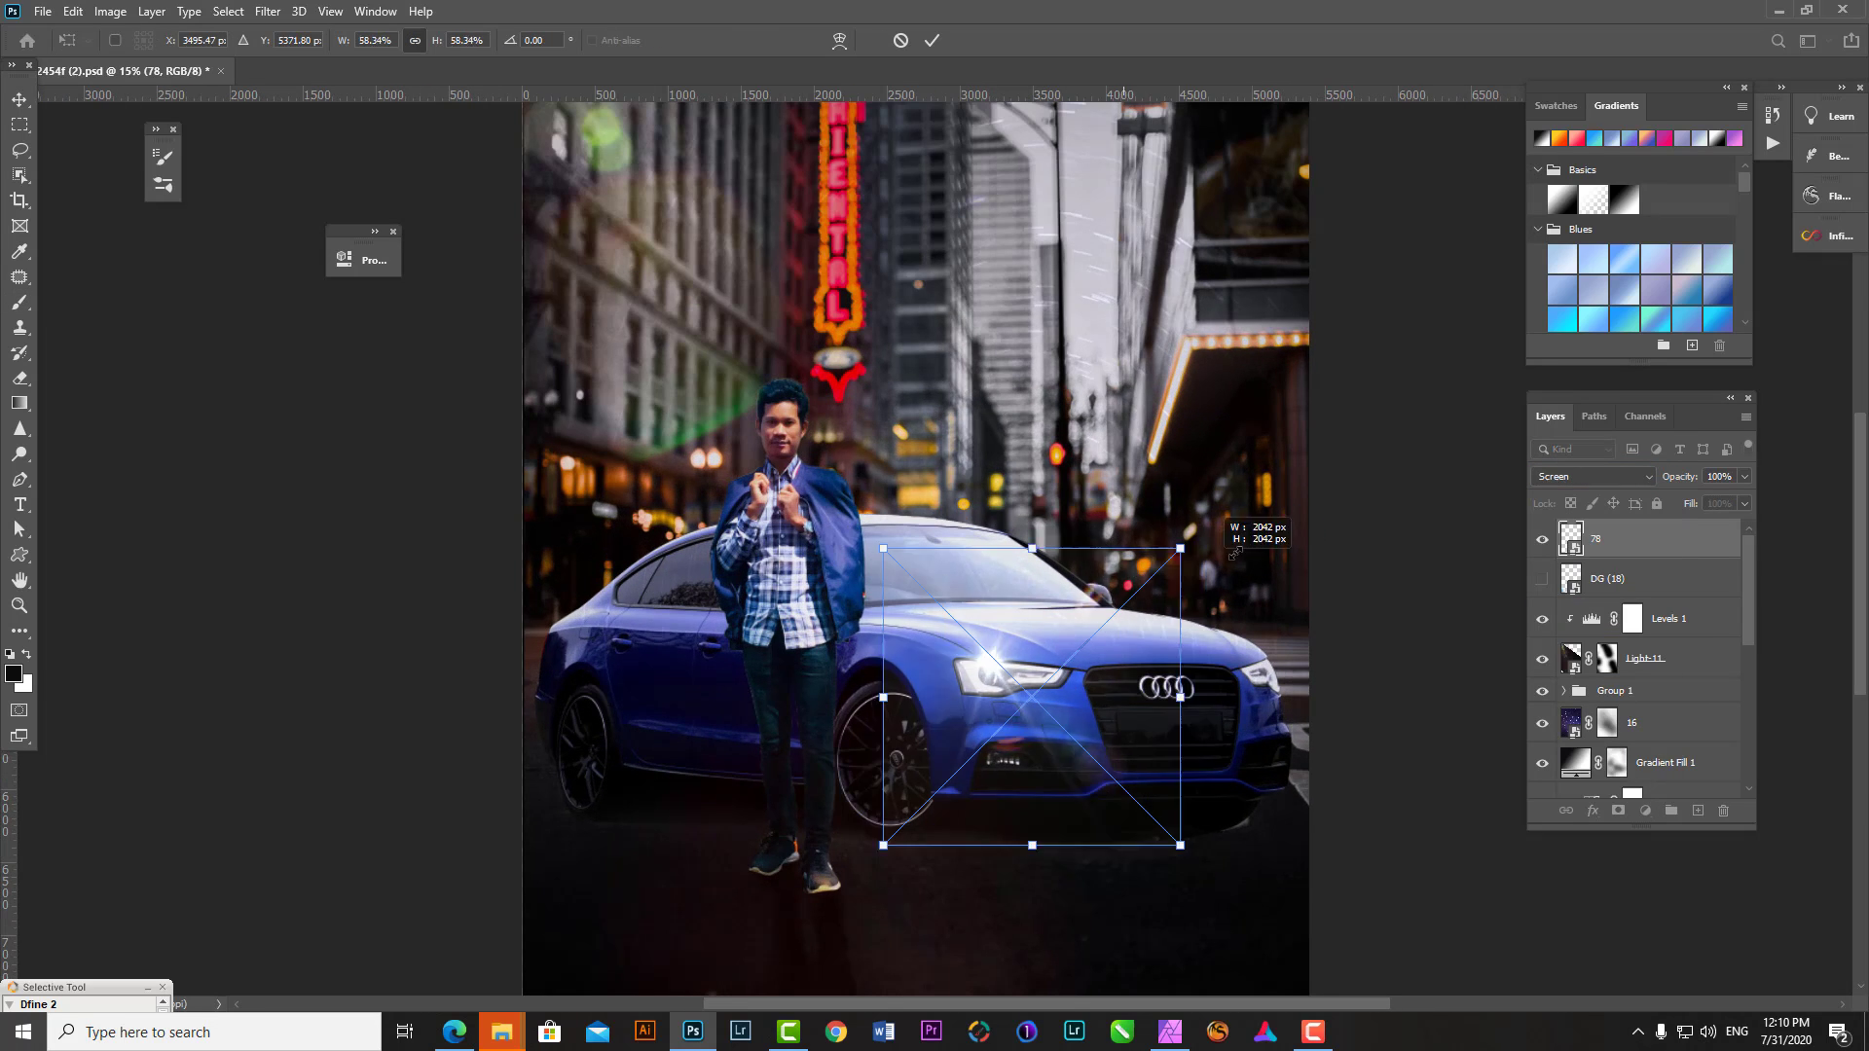
drag(1234, 553, 1221, 681)
key(Return)
- Duplicate and merge the flare layer, keeping the result in Screen mode
scroll(951, 611, up, 1)
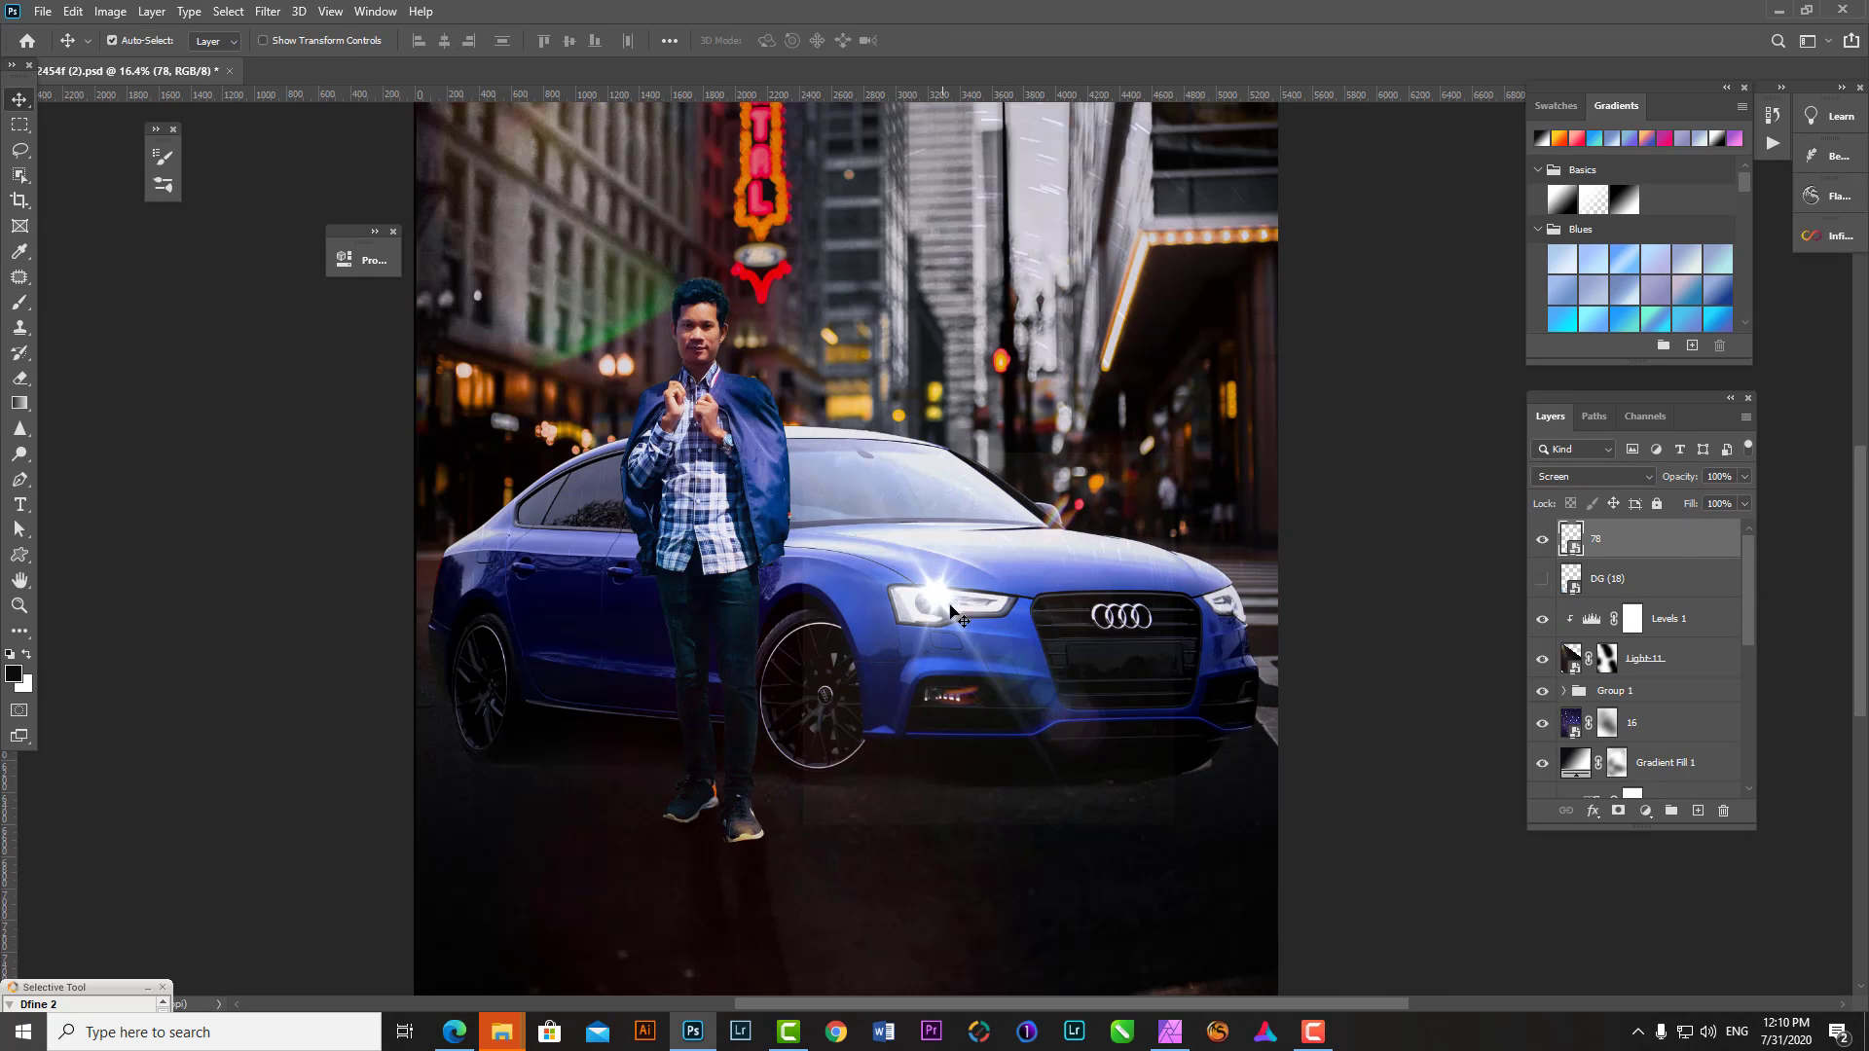
key(ctrl+j)
scroll(1022, 628, down, 3)
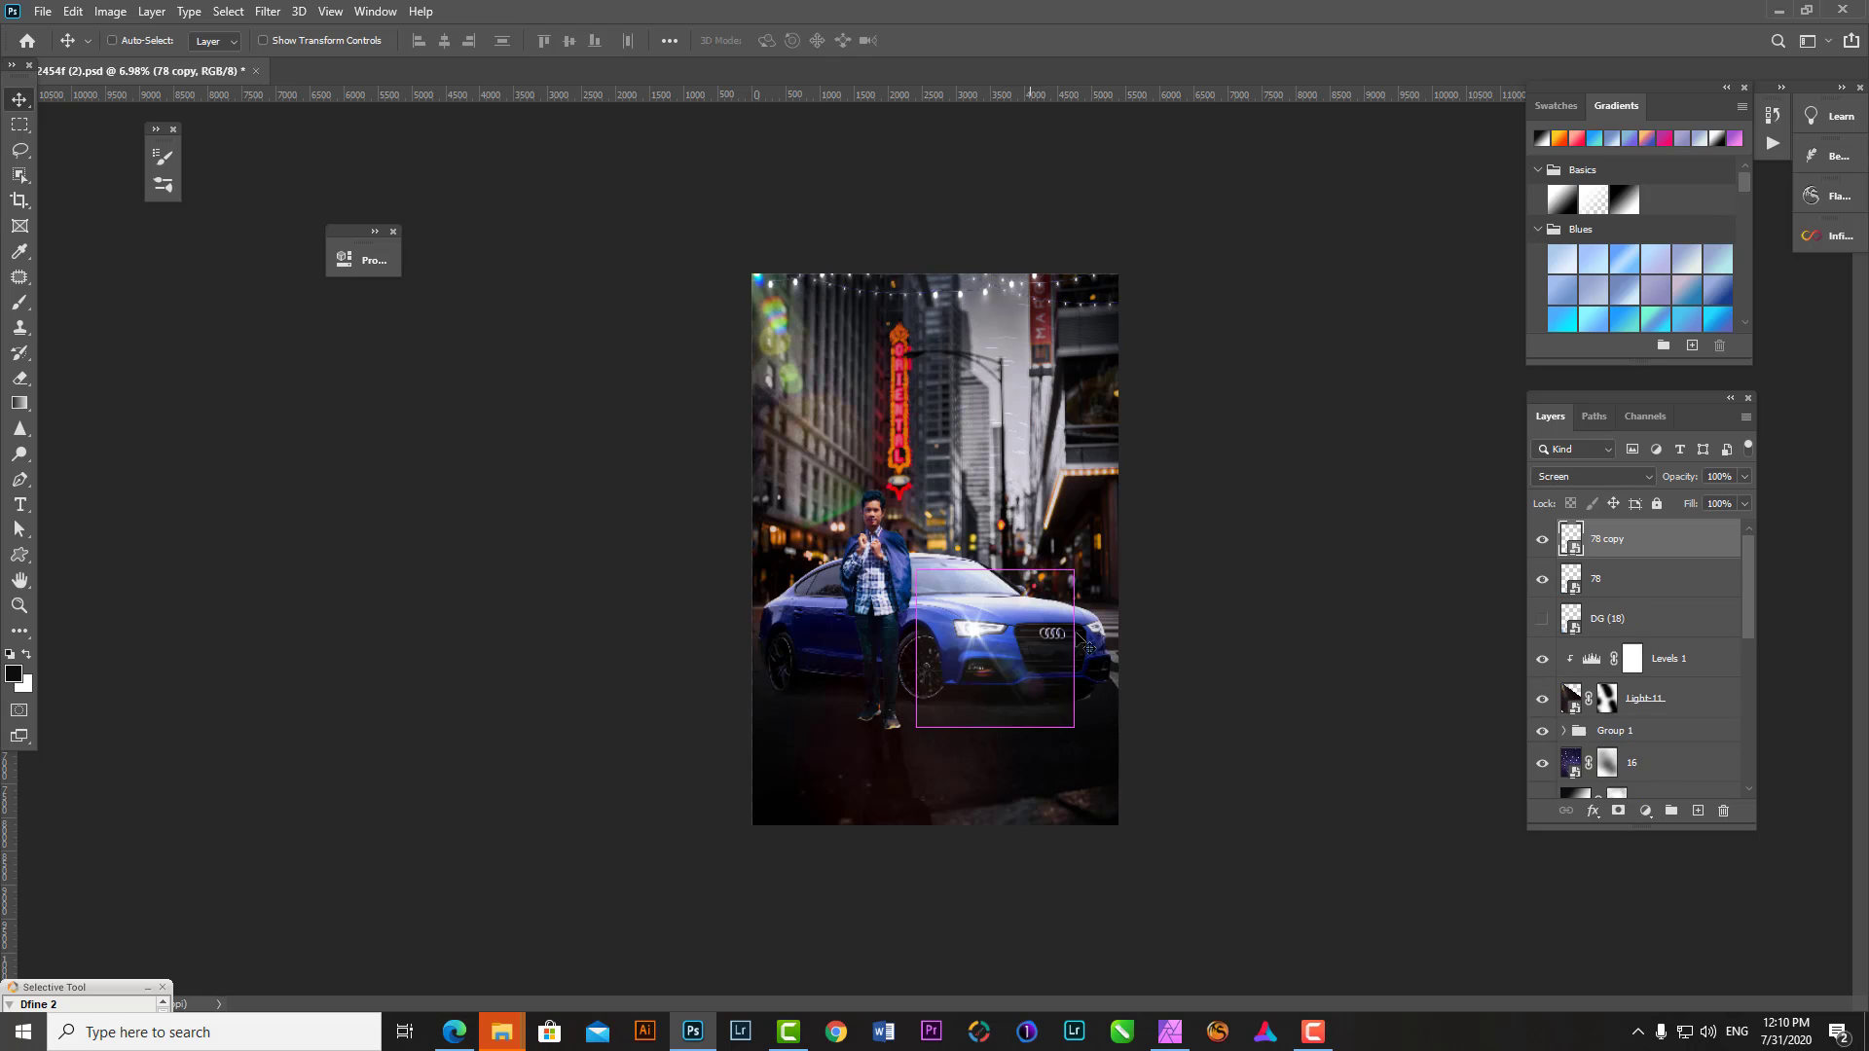
key(ctrl)
key(ctrl+e)
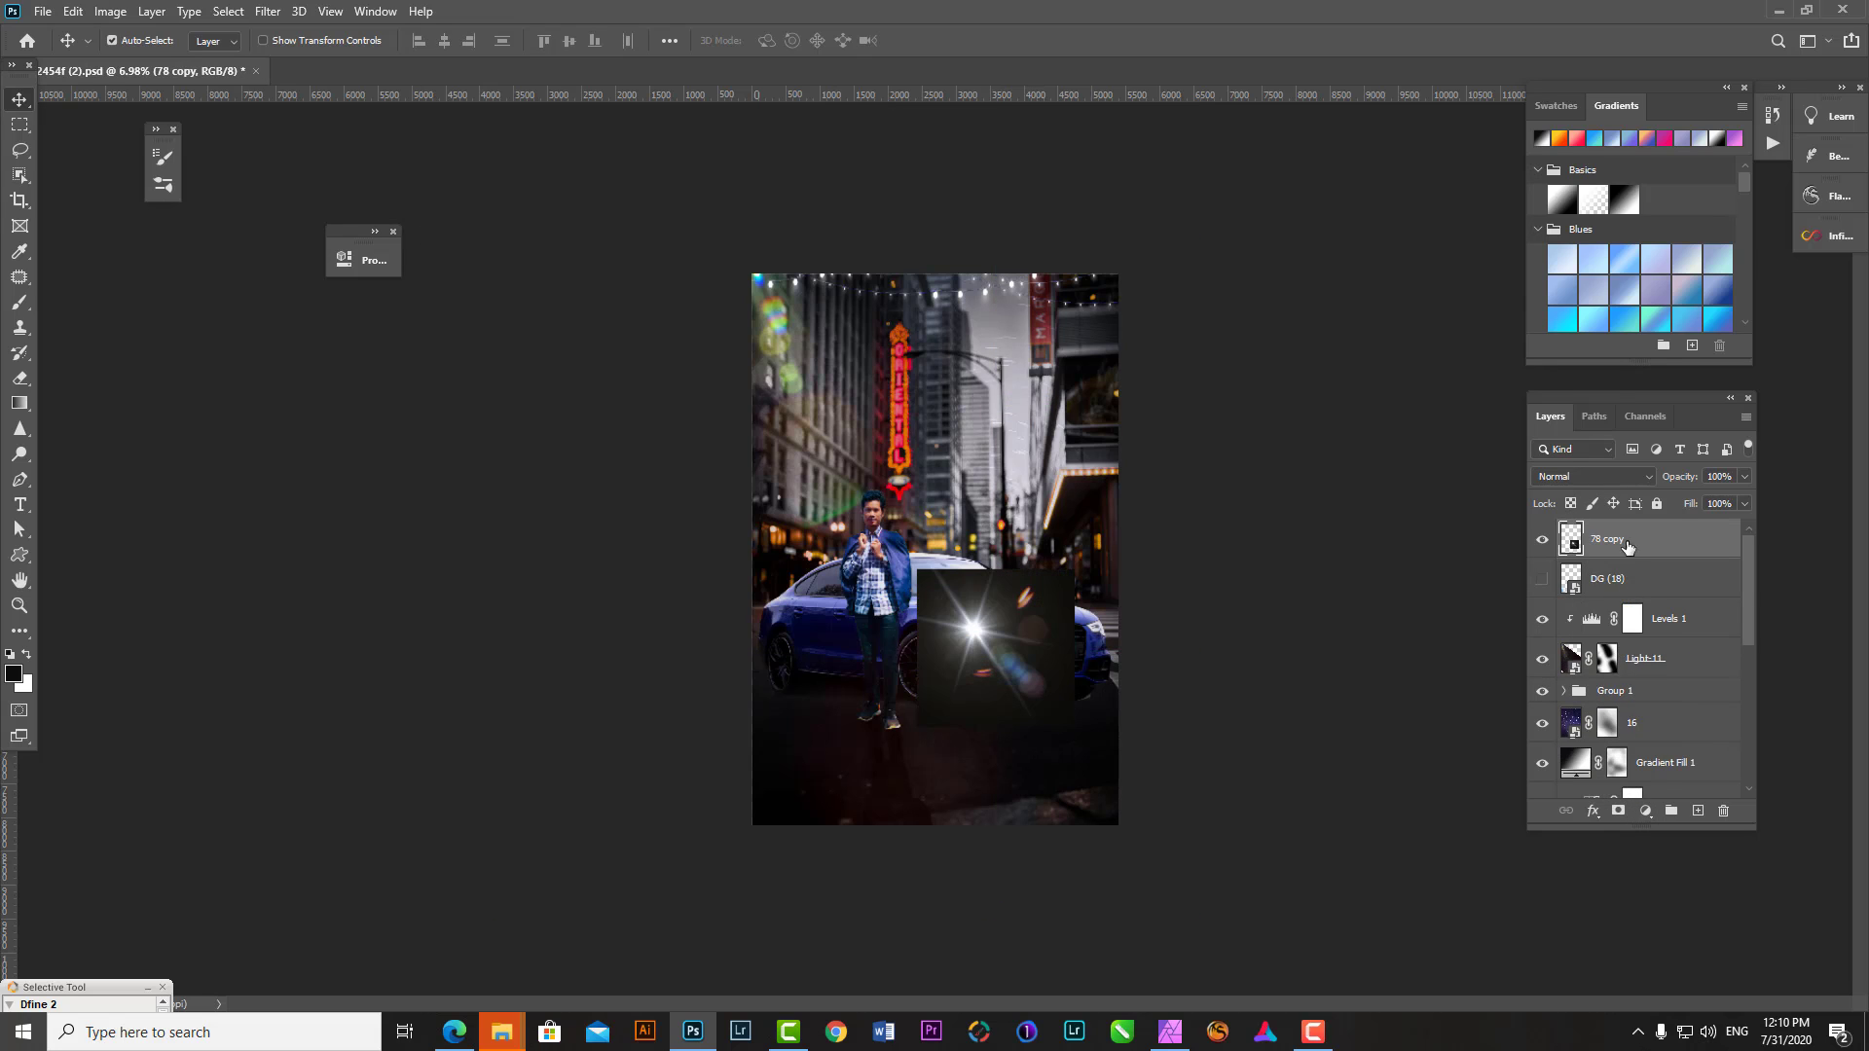
click(1592, 476)
click(1577, 640)
- Add a Levels adjustment to brighten the flare's highlights and deepen its shadows
click(1645, 811)
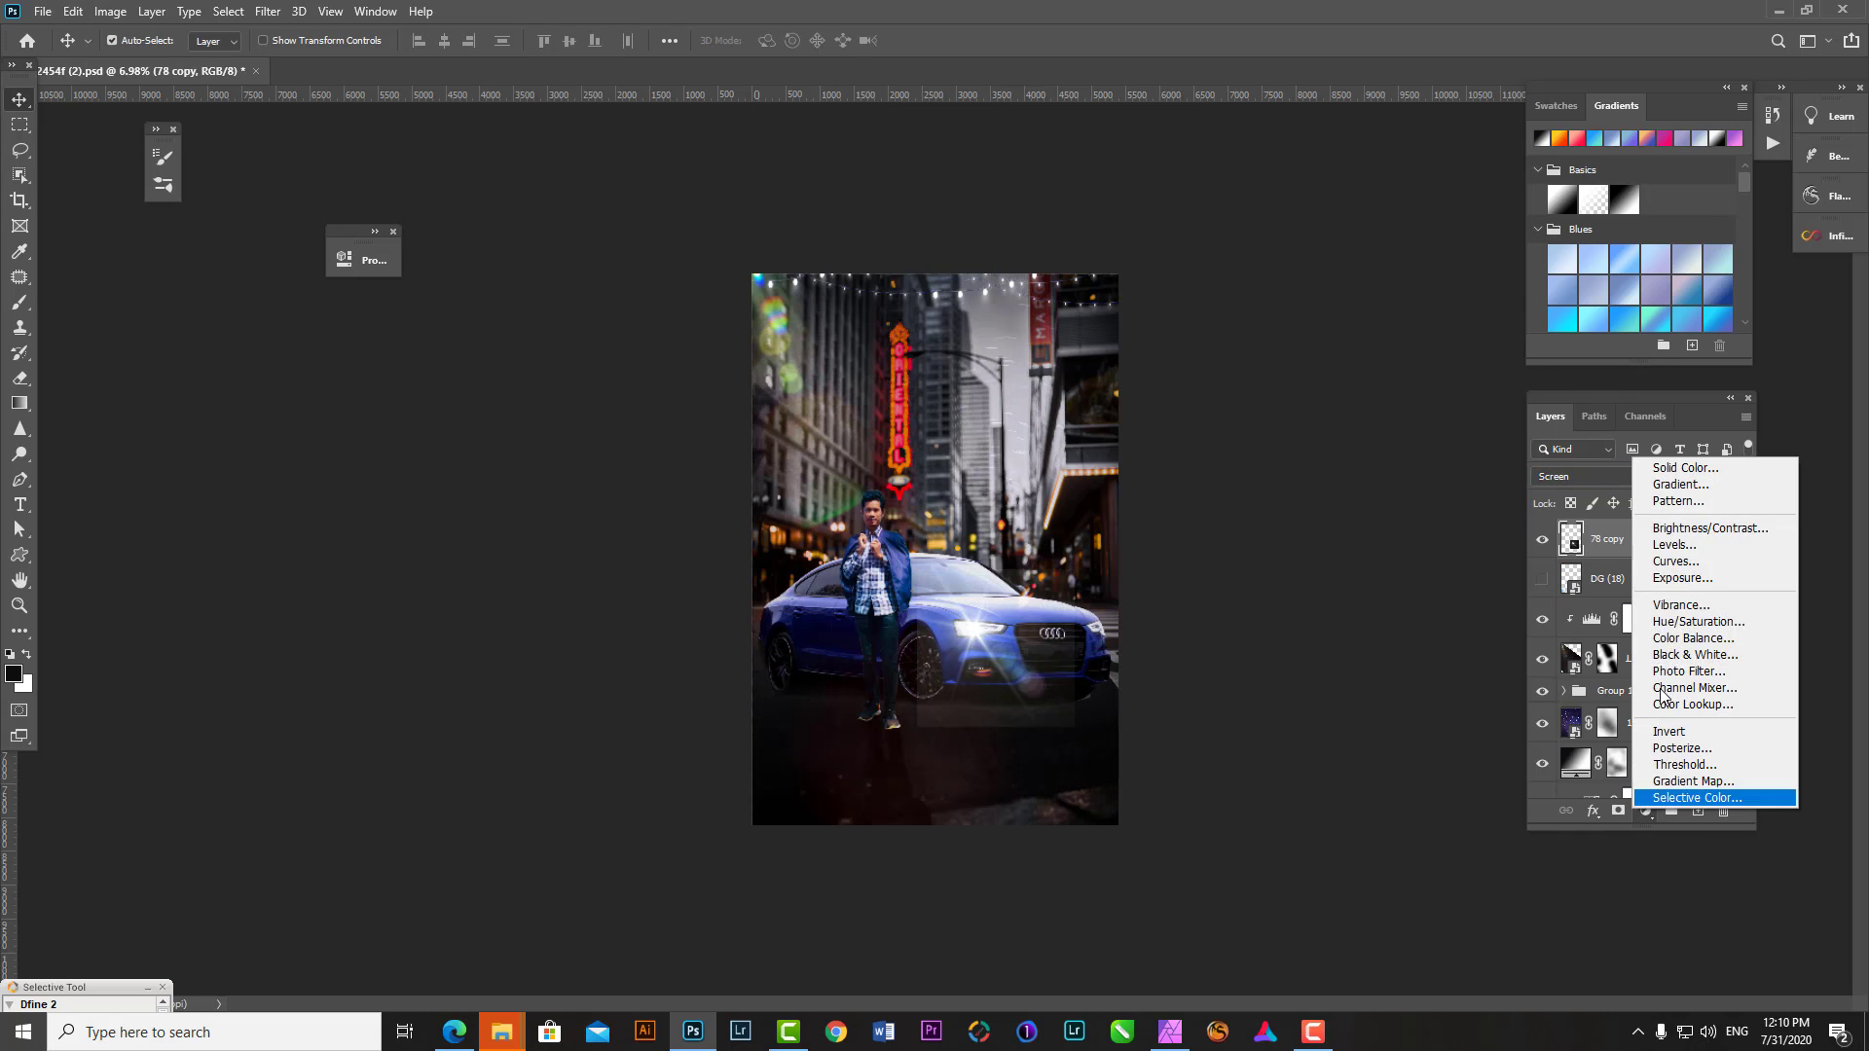
click(1674, 545)
drag(520, 456, 584, 459)
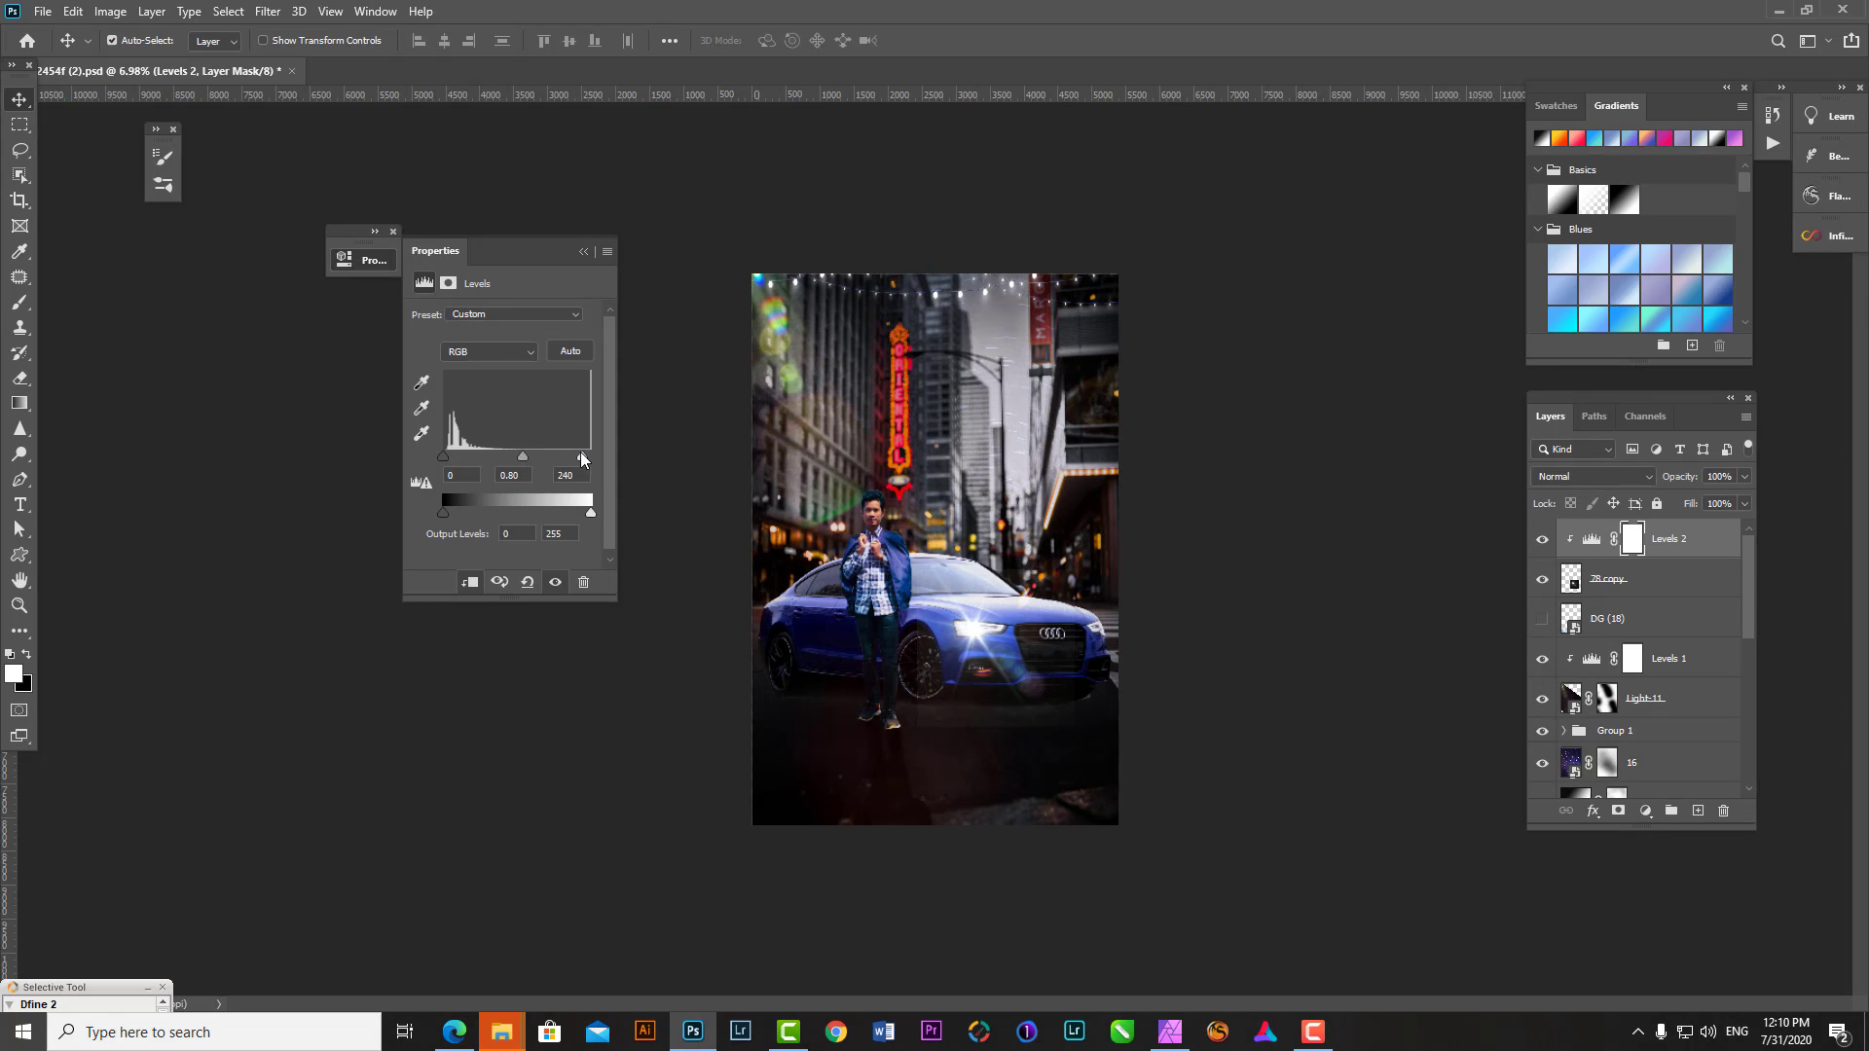
drag(444, 457, 531, 454)
- Put a 56% flare copy on the right headlight with its own clipped Levels copy
drag(976, 633, 1095, 632)
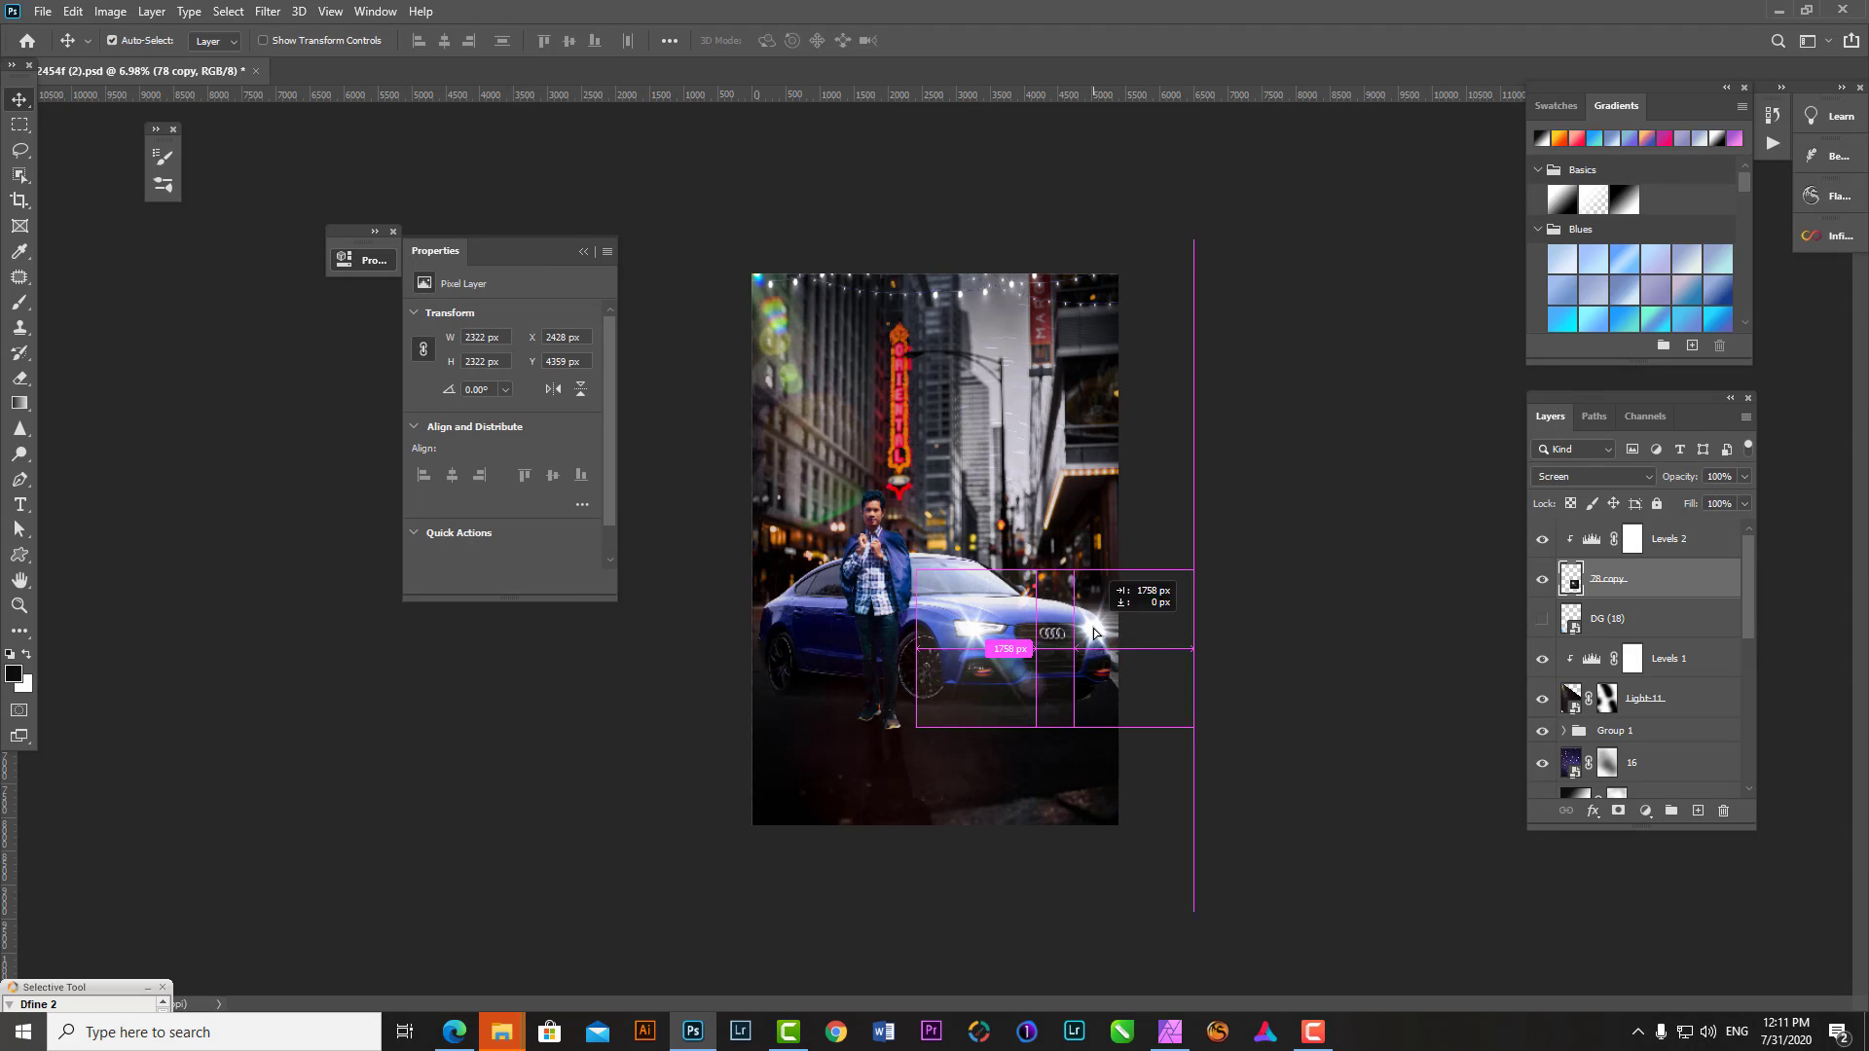
key(ctrl+j)
key(ctrl+t)
drag(1206, 733, 1167, 678)
drag(1103, 621, 1085, 628)
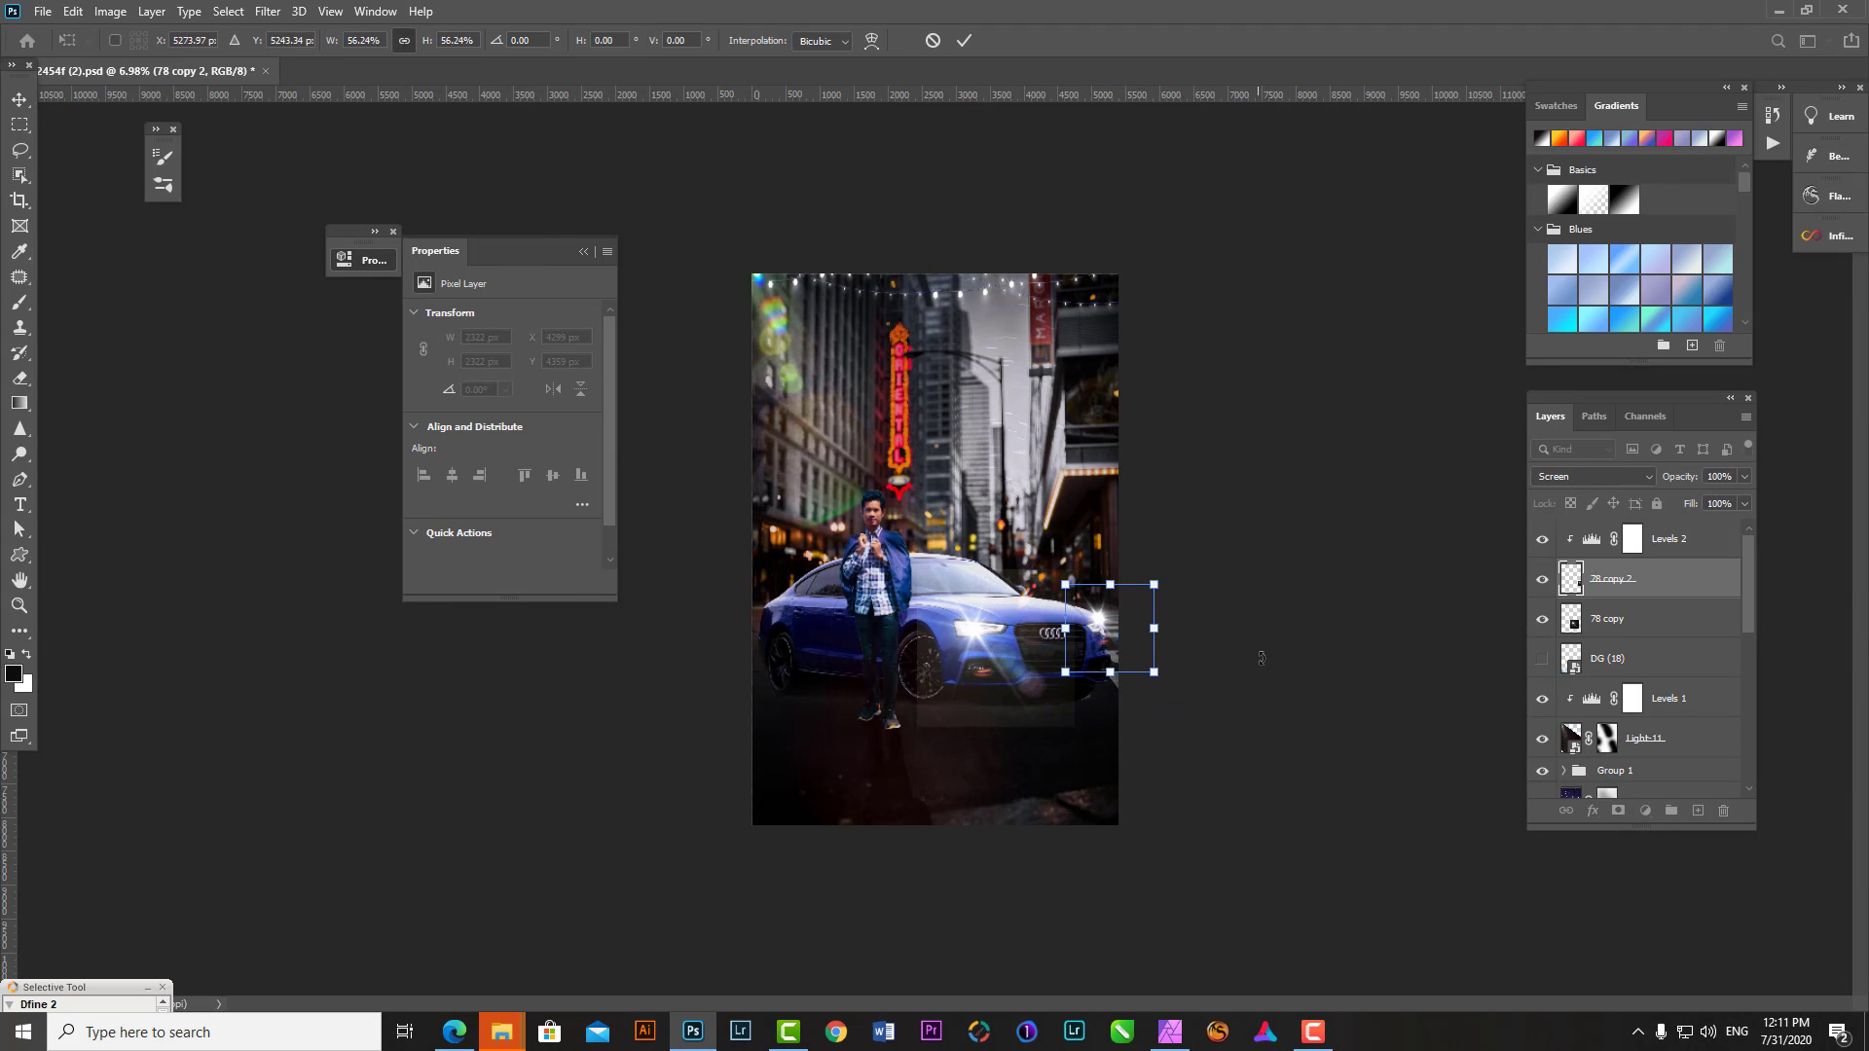
key(Return)
drag(1669, 538, 1655, 599)
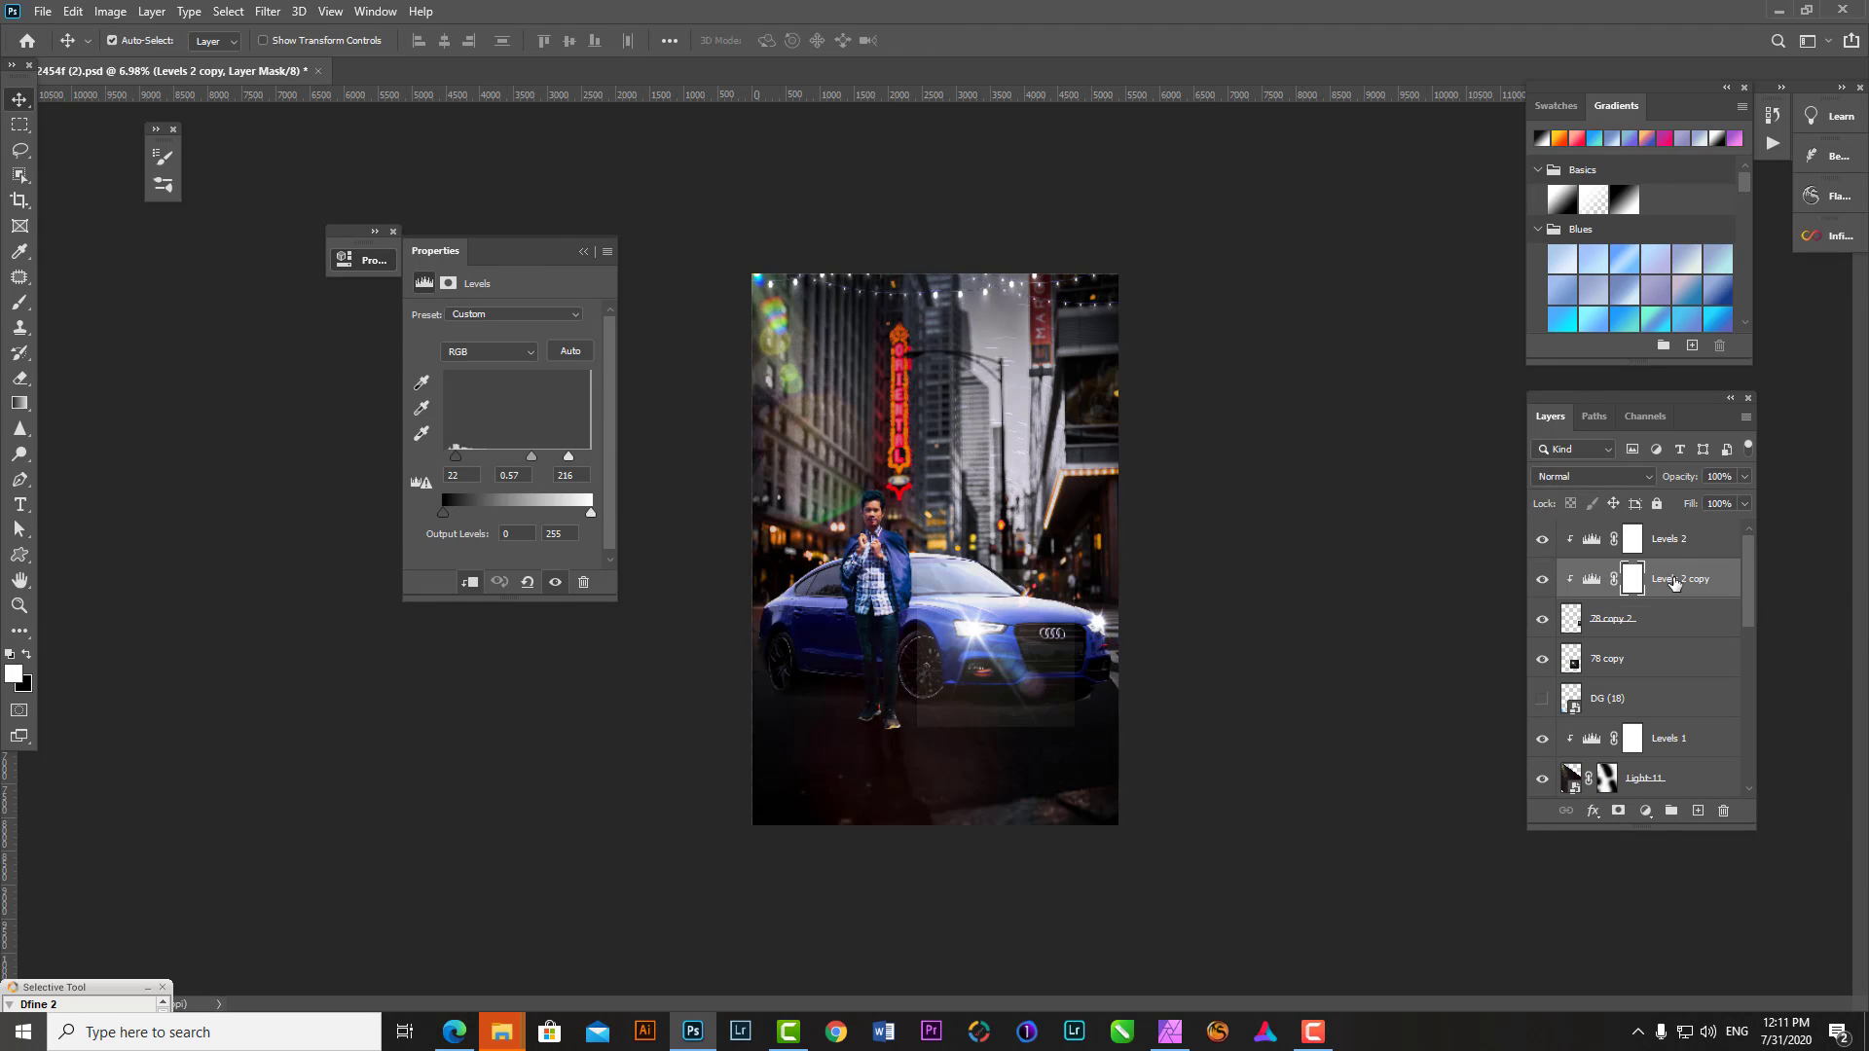
key(ctrl+alt+g)
scroll(1109, 632, up, 1)
drag(1114, 632, 1115, 623)
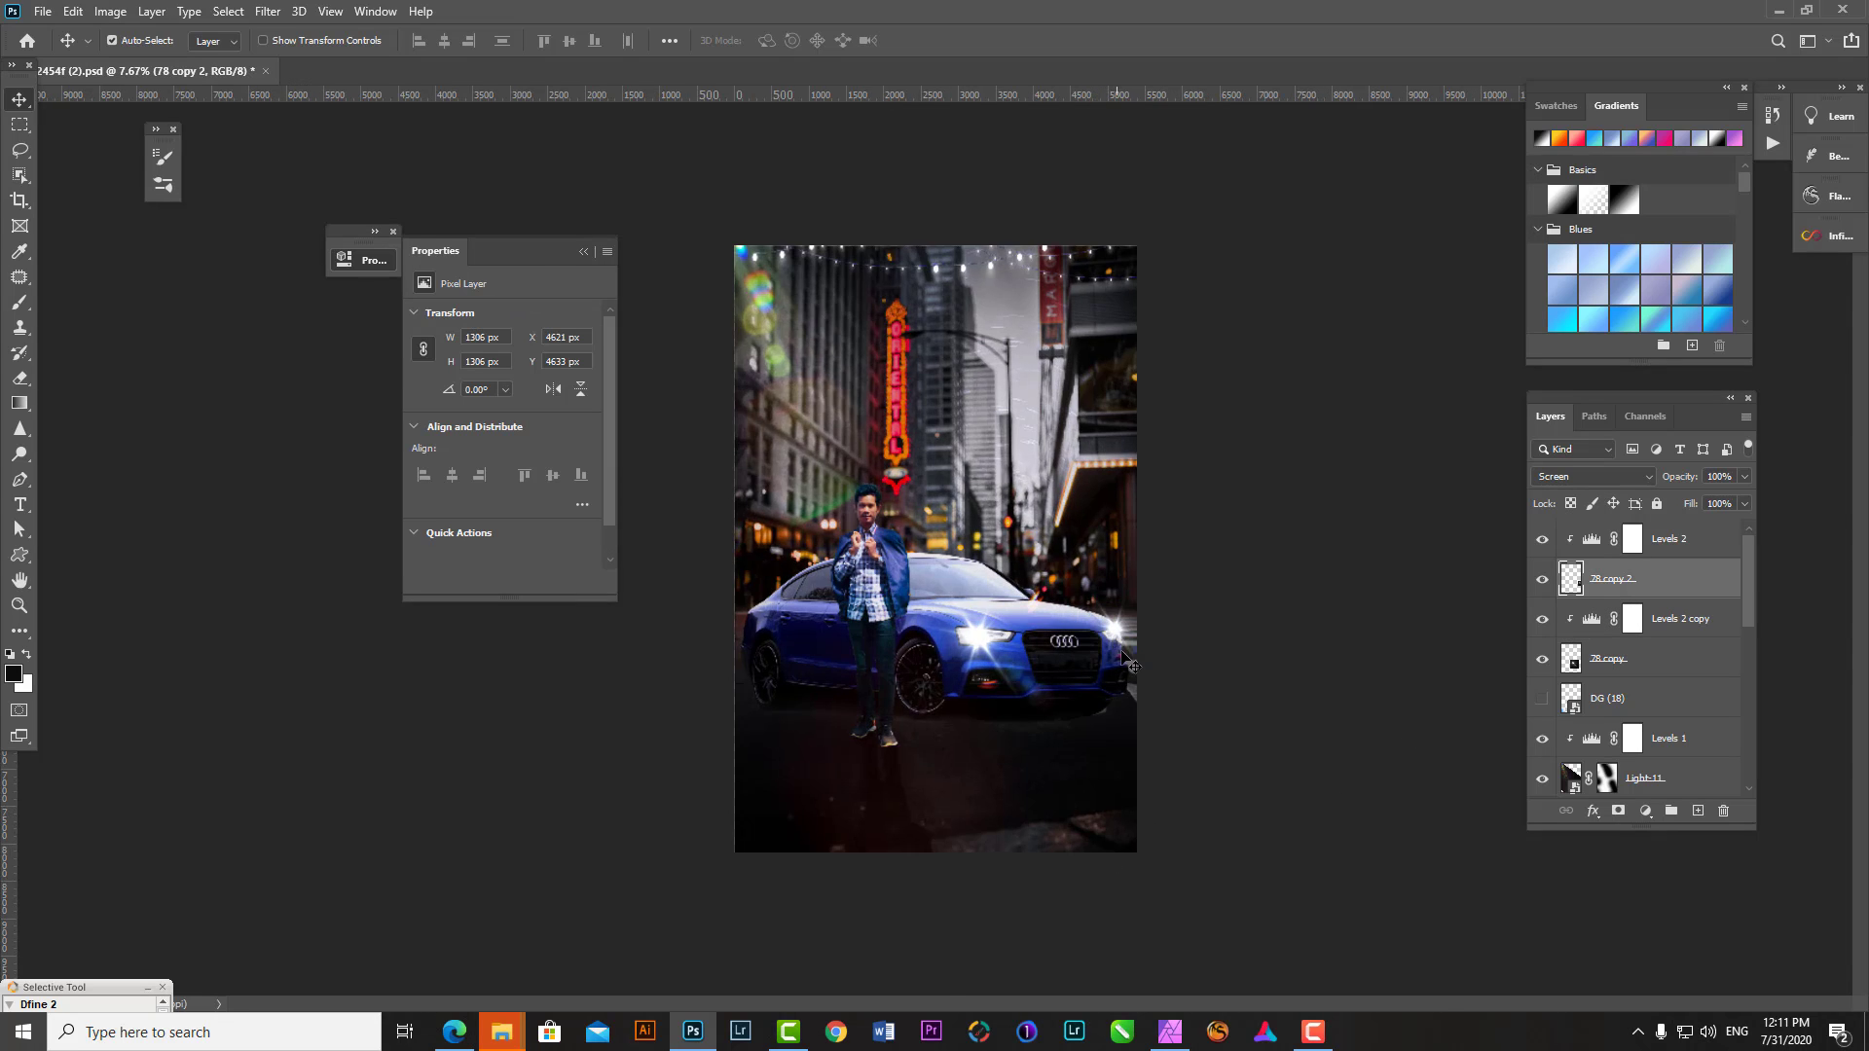
scroll(1114, 623, up, 2)
- Rotate the first flare and enlarge it to about 130%
click(1655, 659)
key(ctrl+t)
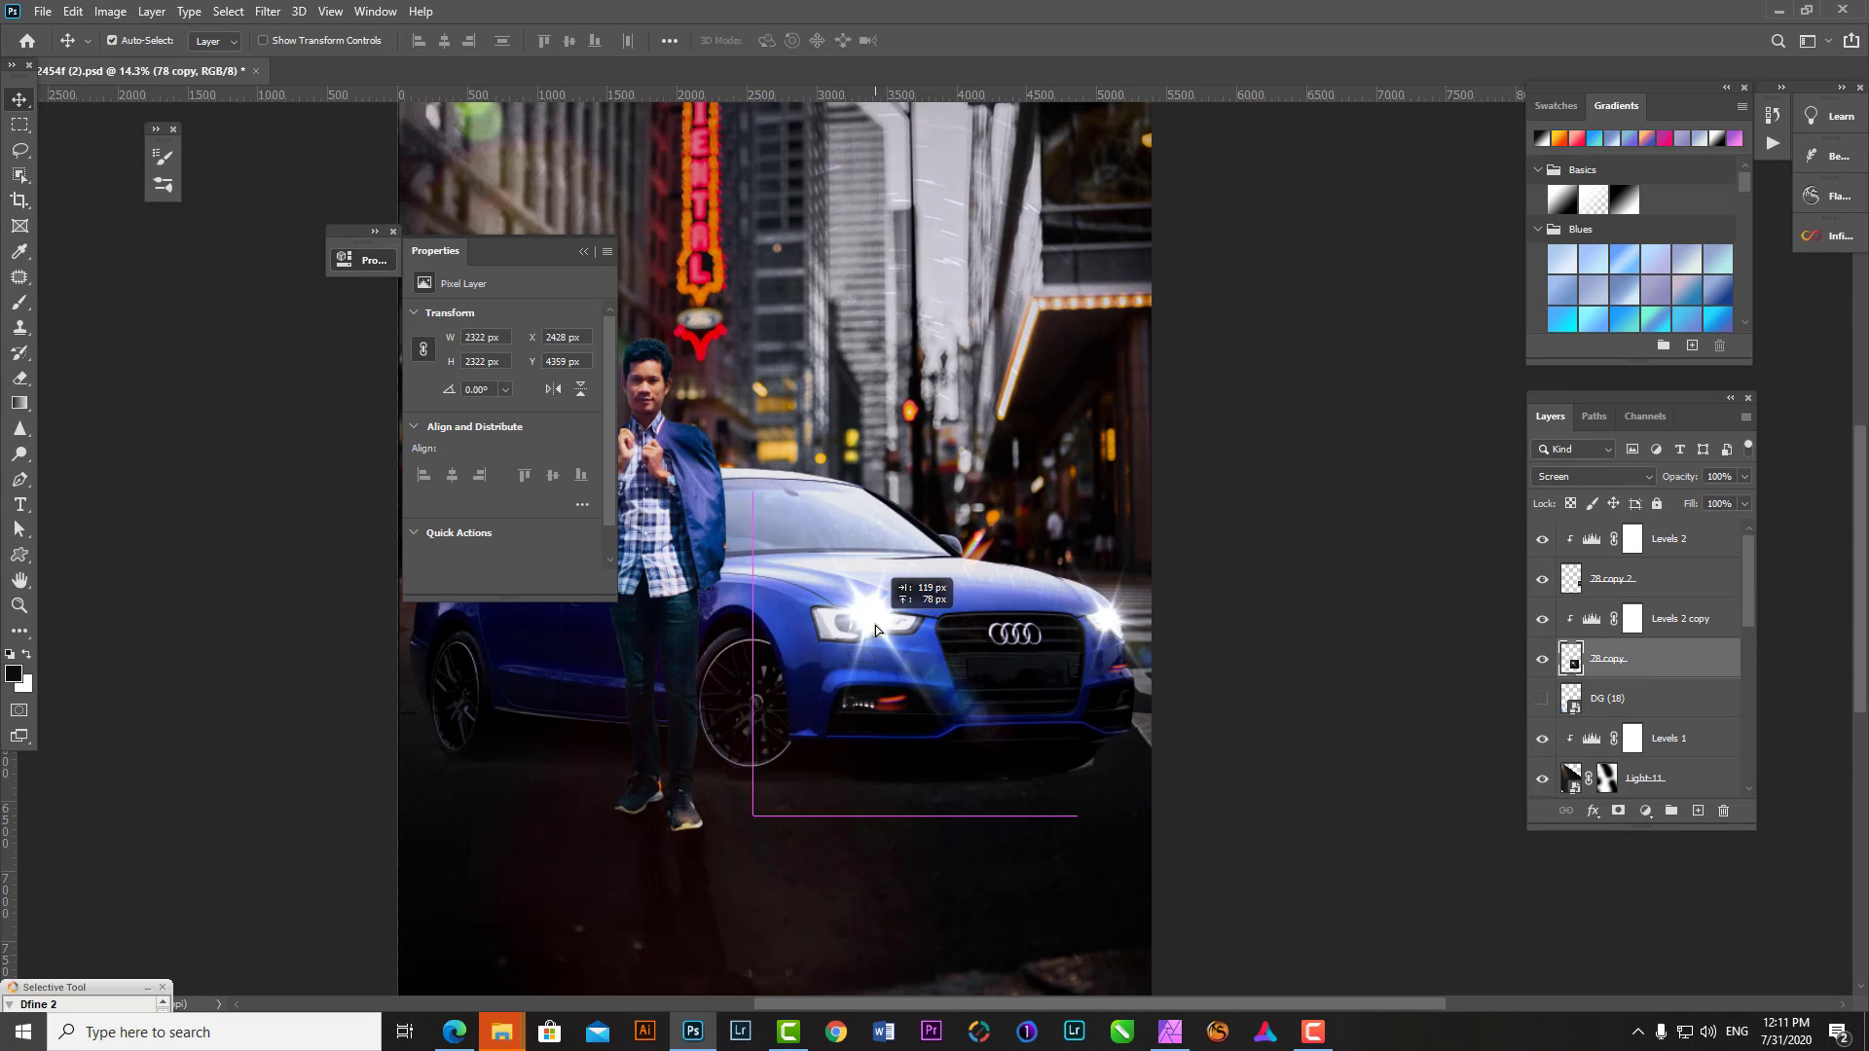
scroll(846, 674, down, 3)
scroll(934, 584, up, 1)
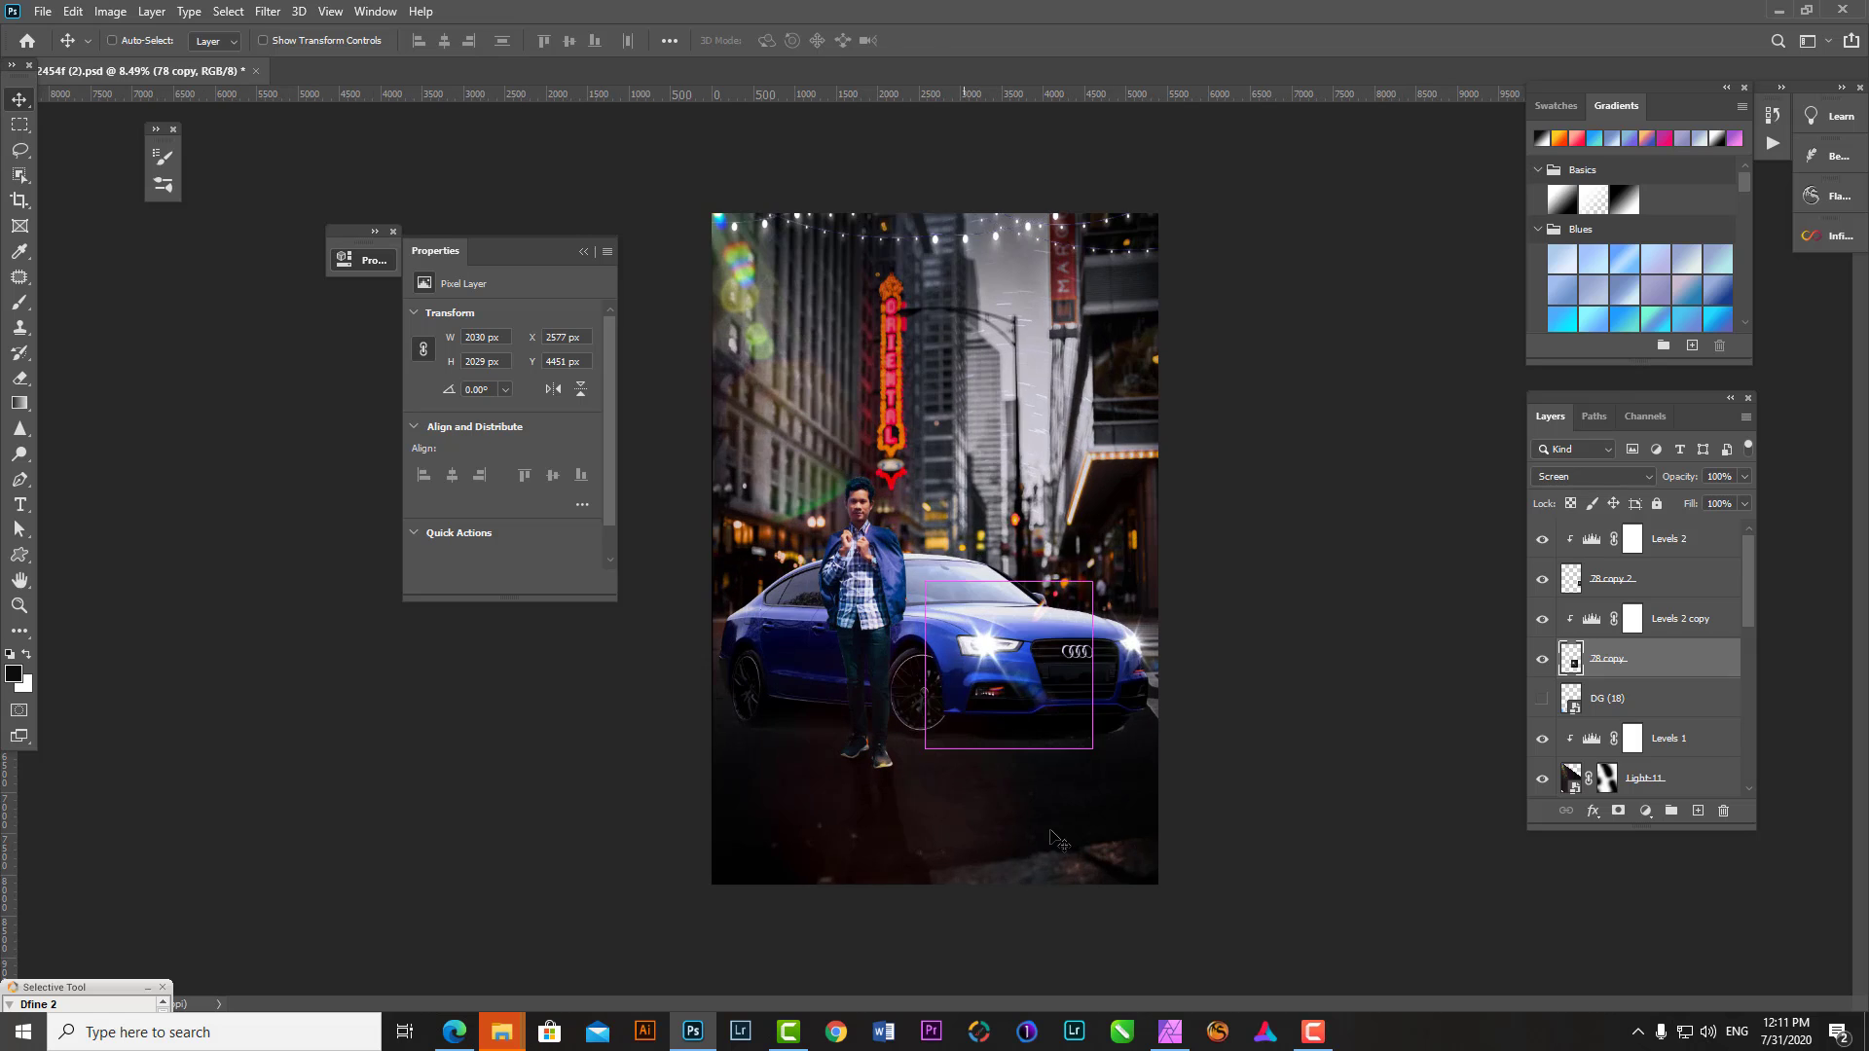
mouse_move(1041, 779)
mouse_down()
mouse_move(1181, 650)
mouse_move(1108, 752)
mouse_up()
drag(1046, 602, 1042, 606)
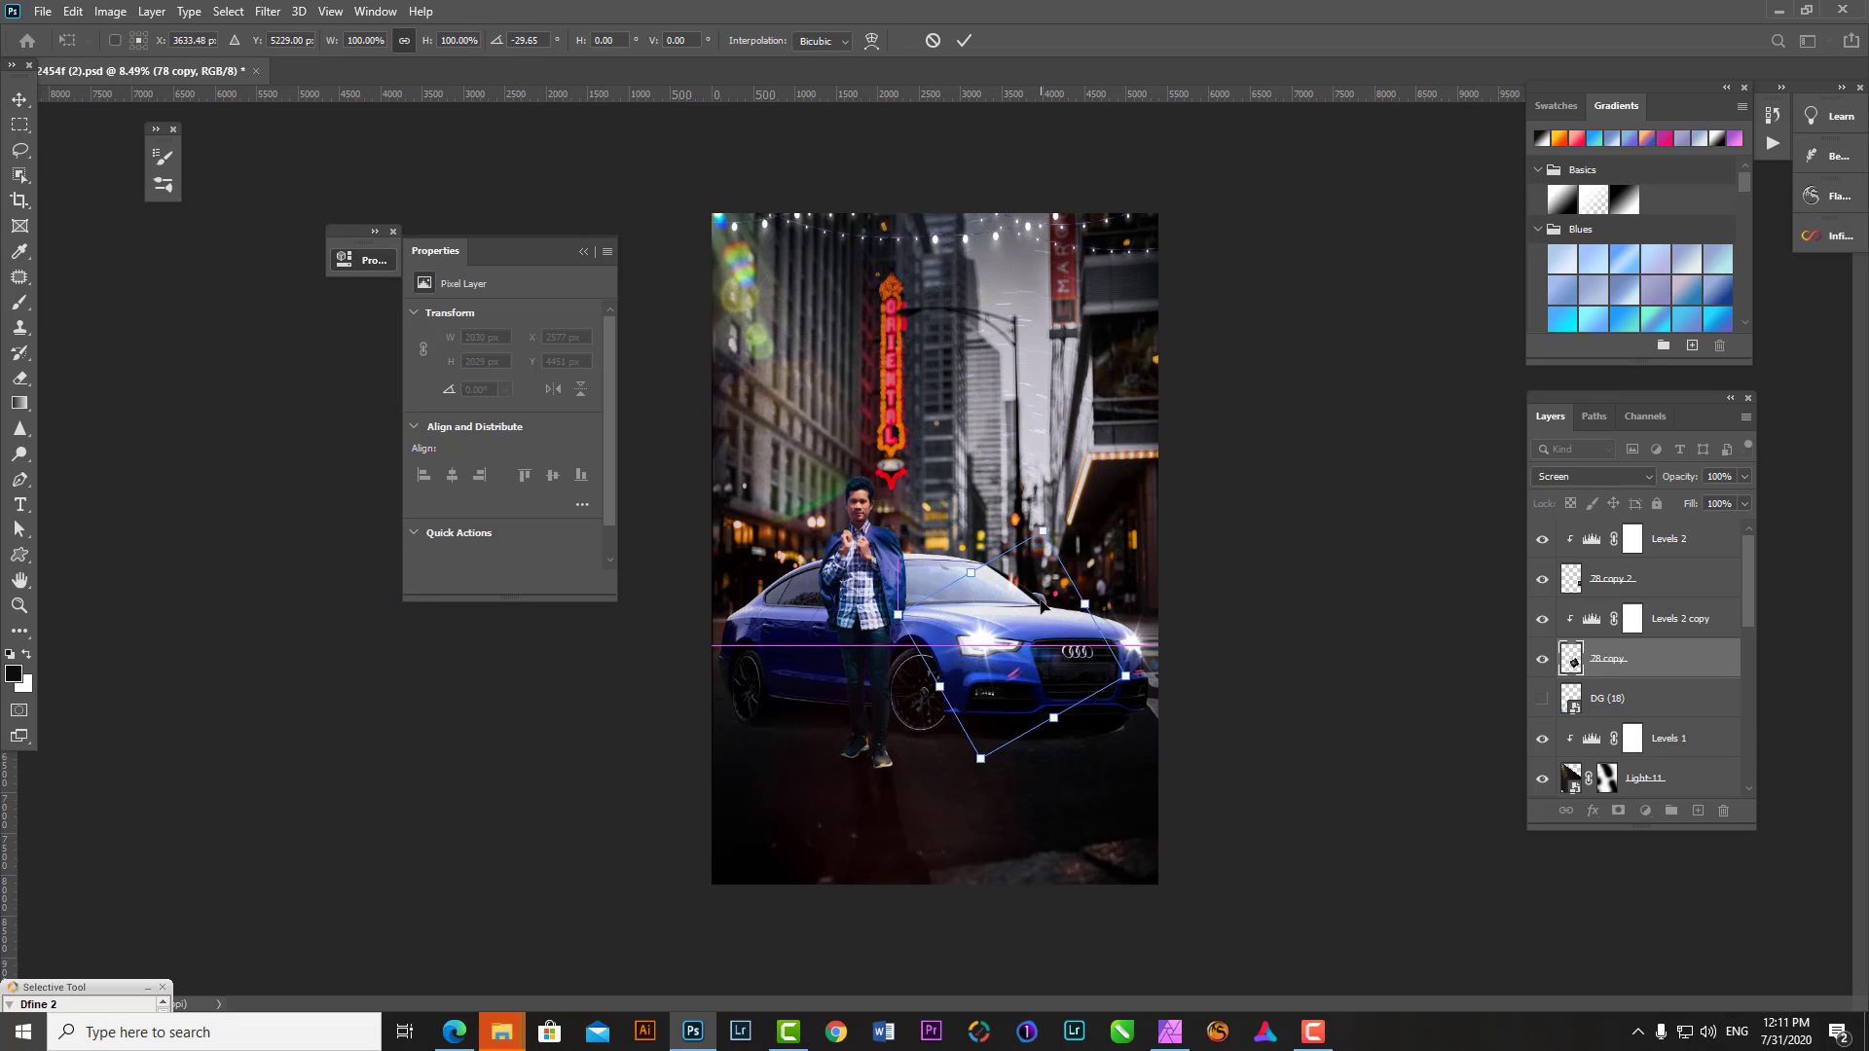
drag(1075, 508, 1002, 592)
key(Return)
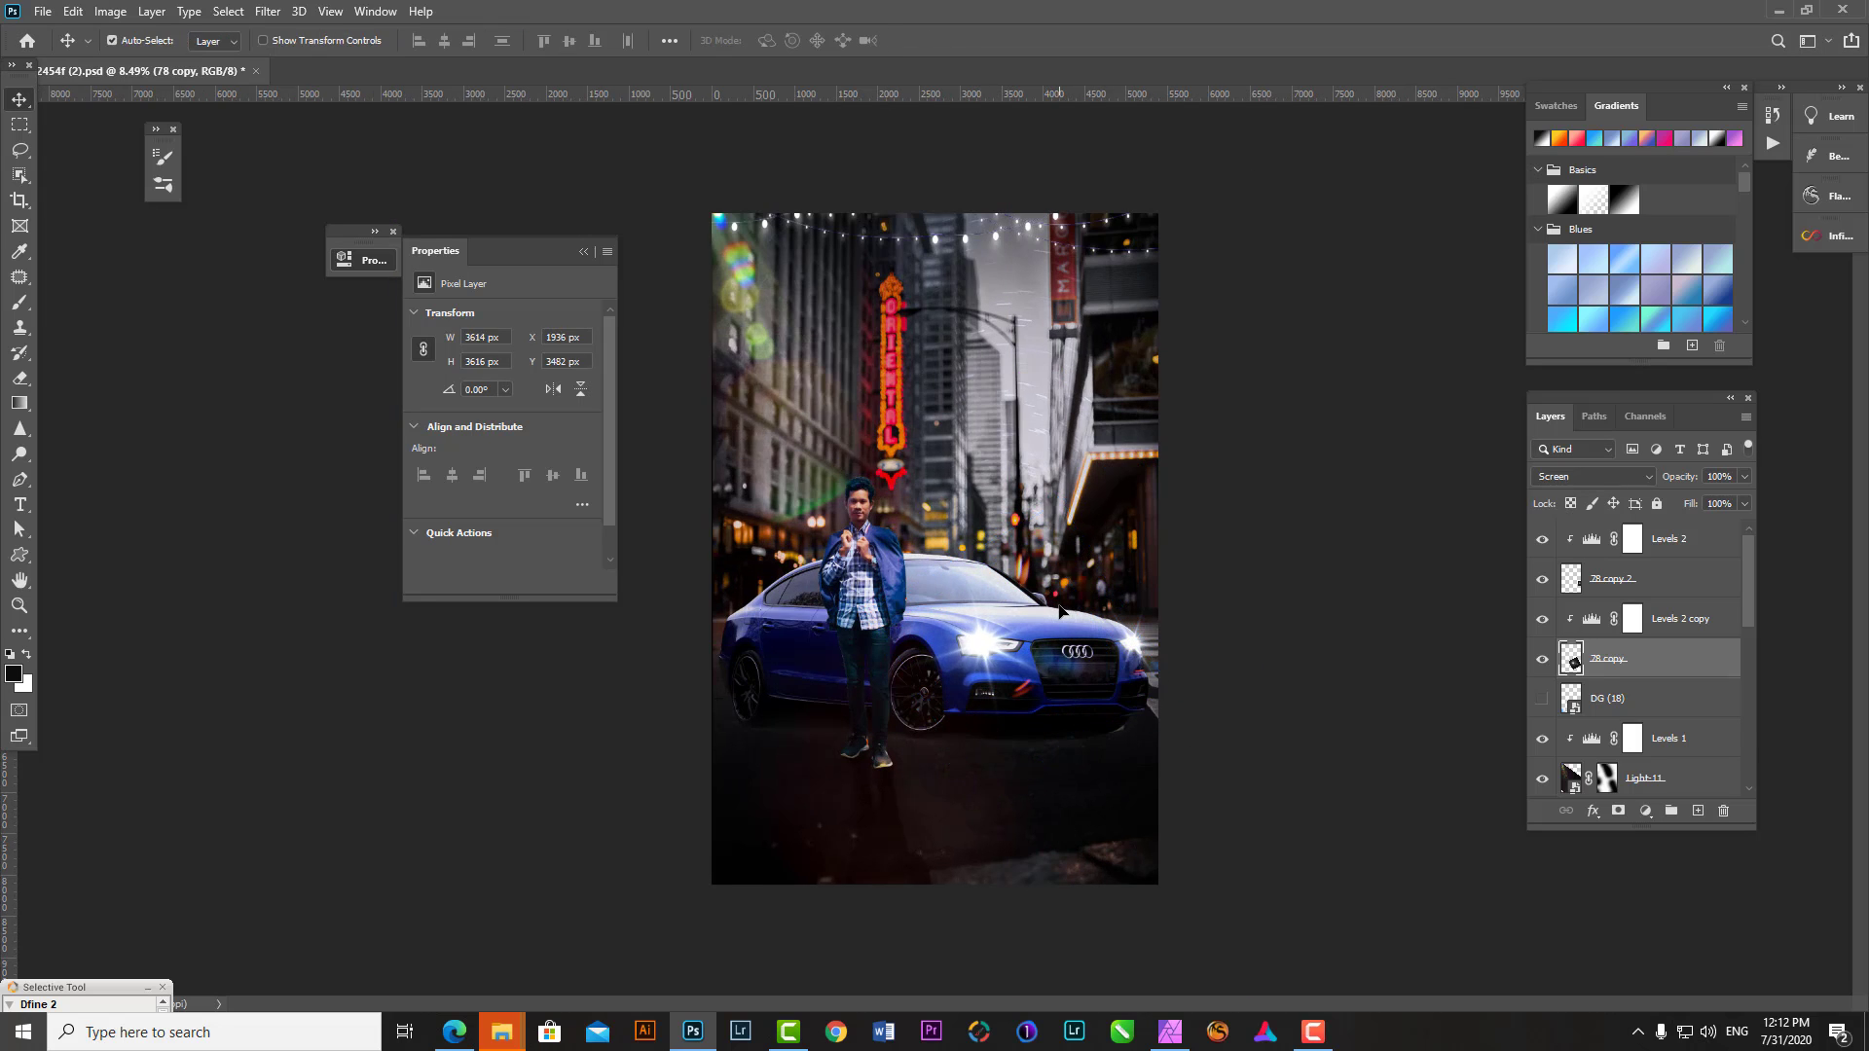
scroll(1059, 545, down, 2)
scroll(1618, 665, down, 3)
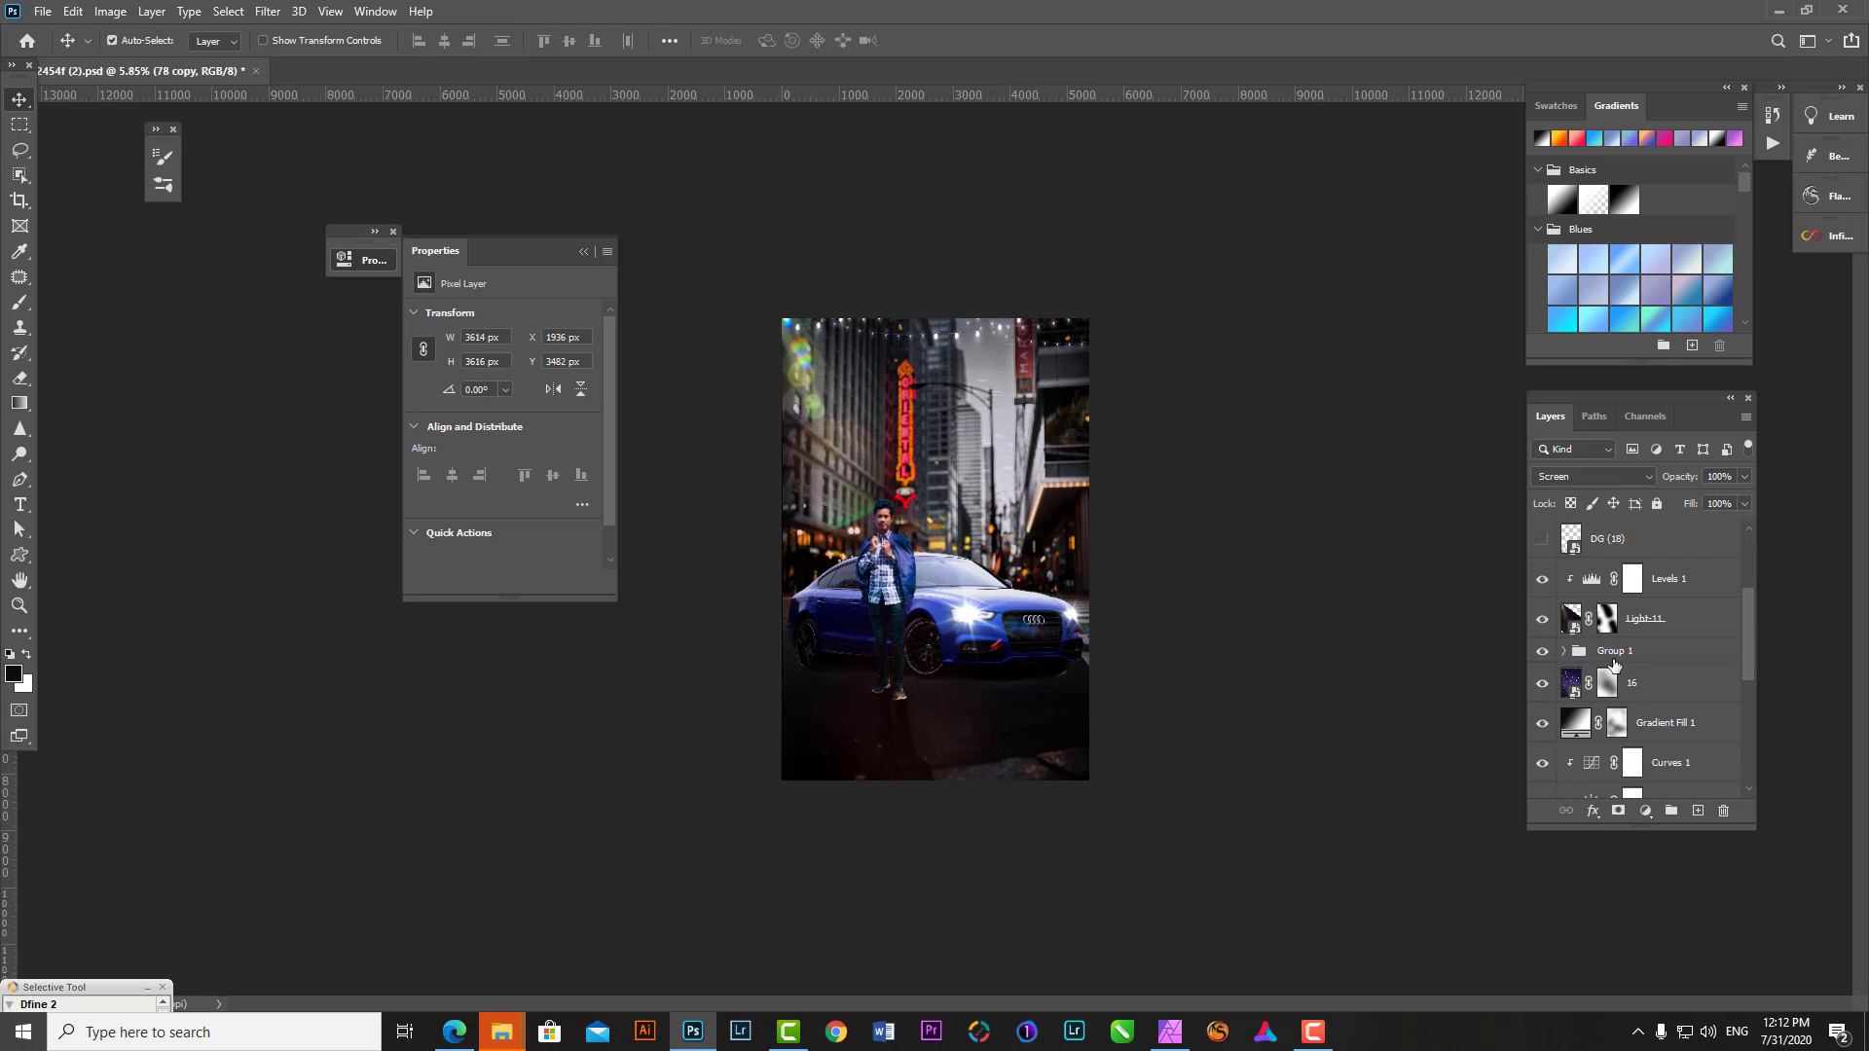
- Move the Light-11 light overlay to a new spot across the image
click(1691, 578)
scroll(1691, 633, down, 1)
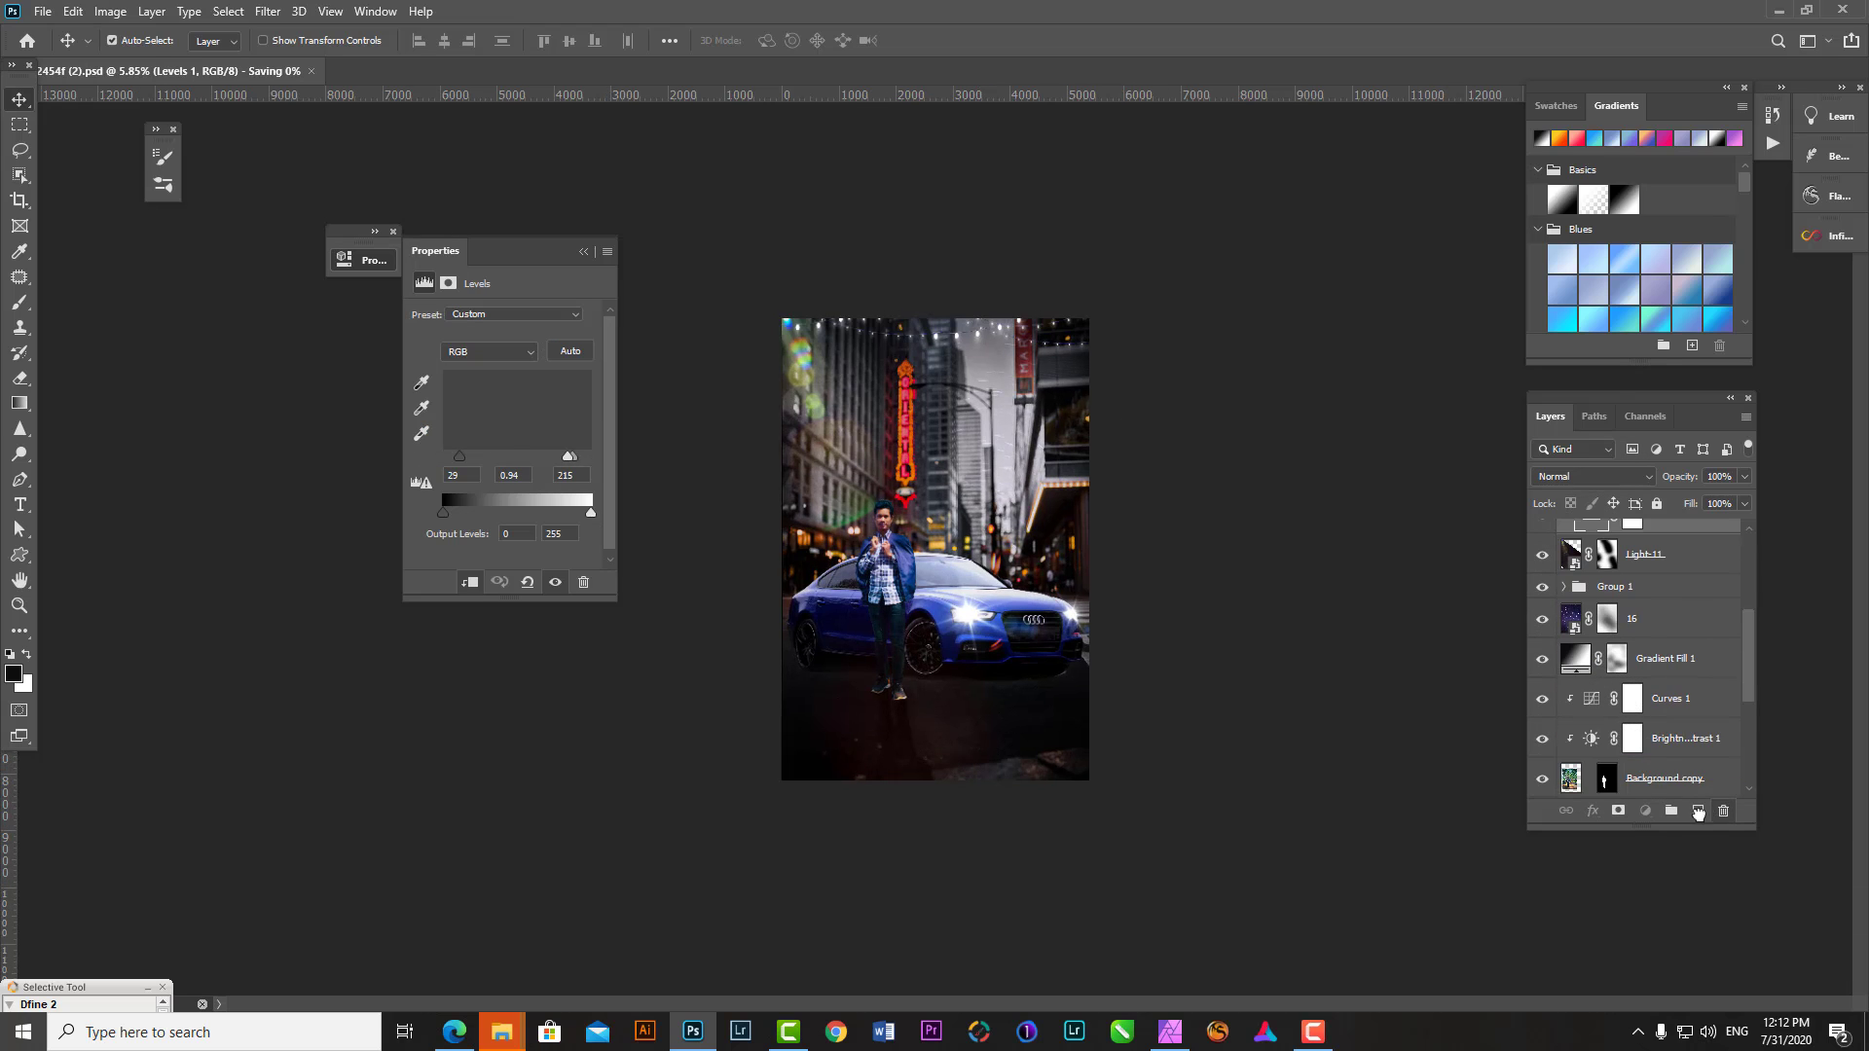
mouse_move(842, 347)
mouse_down()
mouse_move(1113, 361)
mouse_move(1167, 255)
mouse_move(766, 308)
mouse_up()
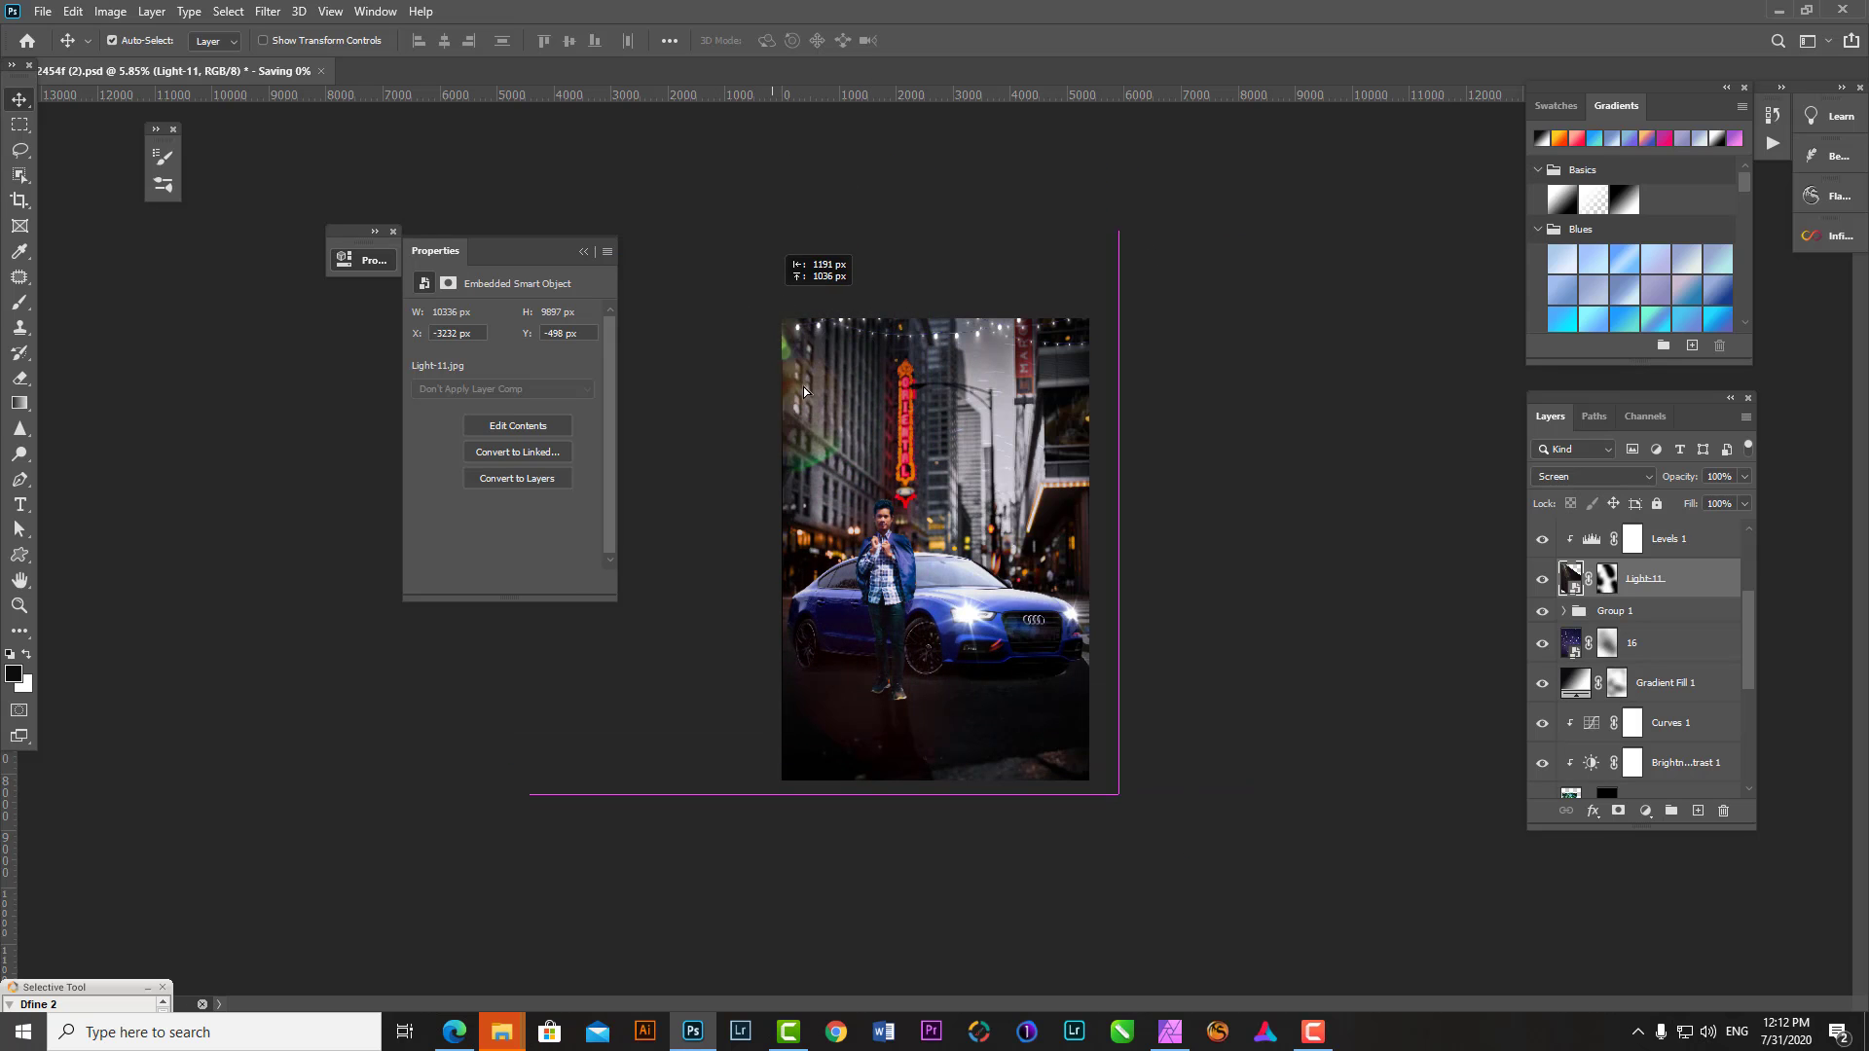
mouse_move(804, 392)
mouse_down()
mouse_move(1113, 311)
mouse_move(905, 164)
mouse_up()
scroll(1022, 305, up, 2)
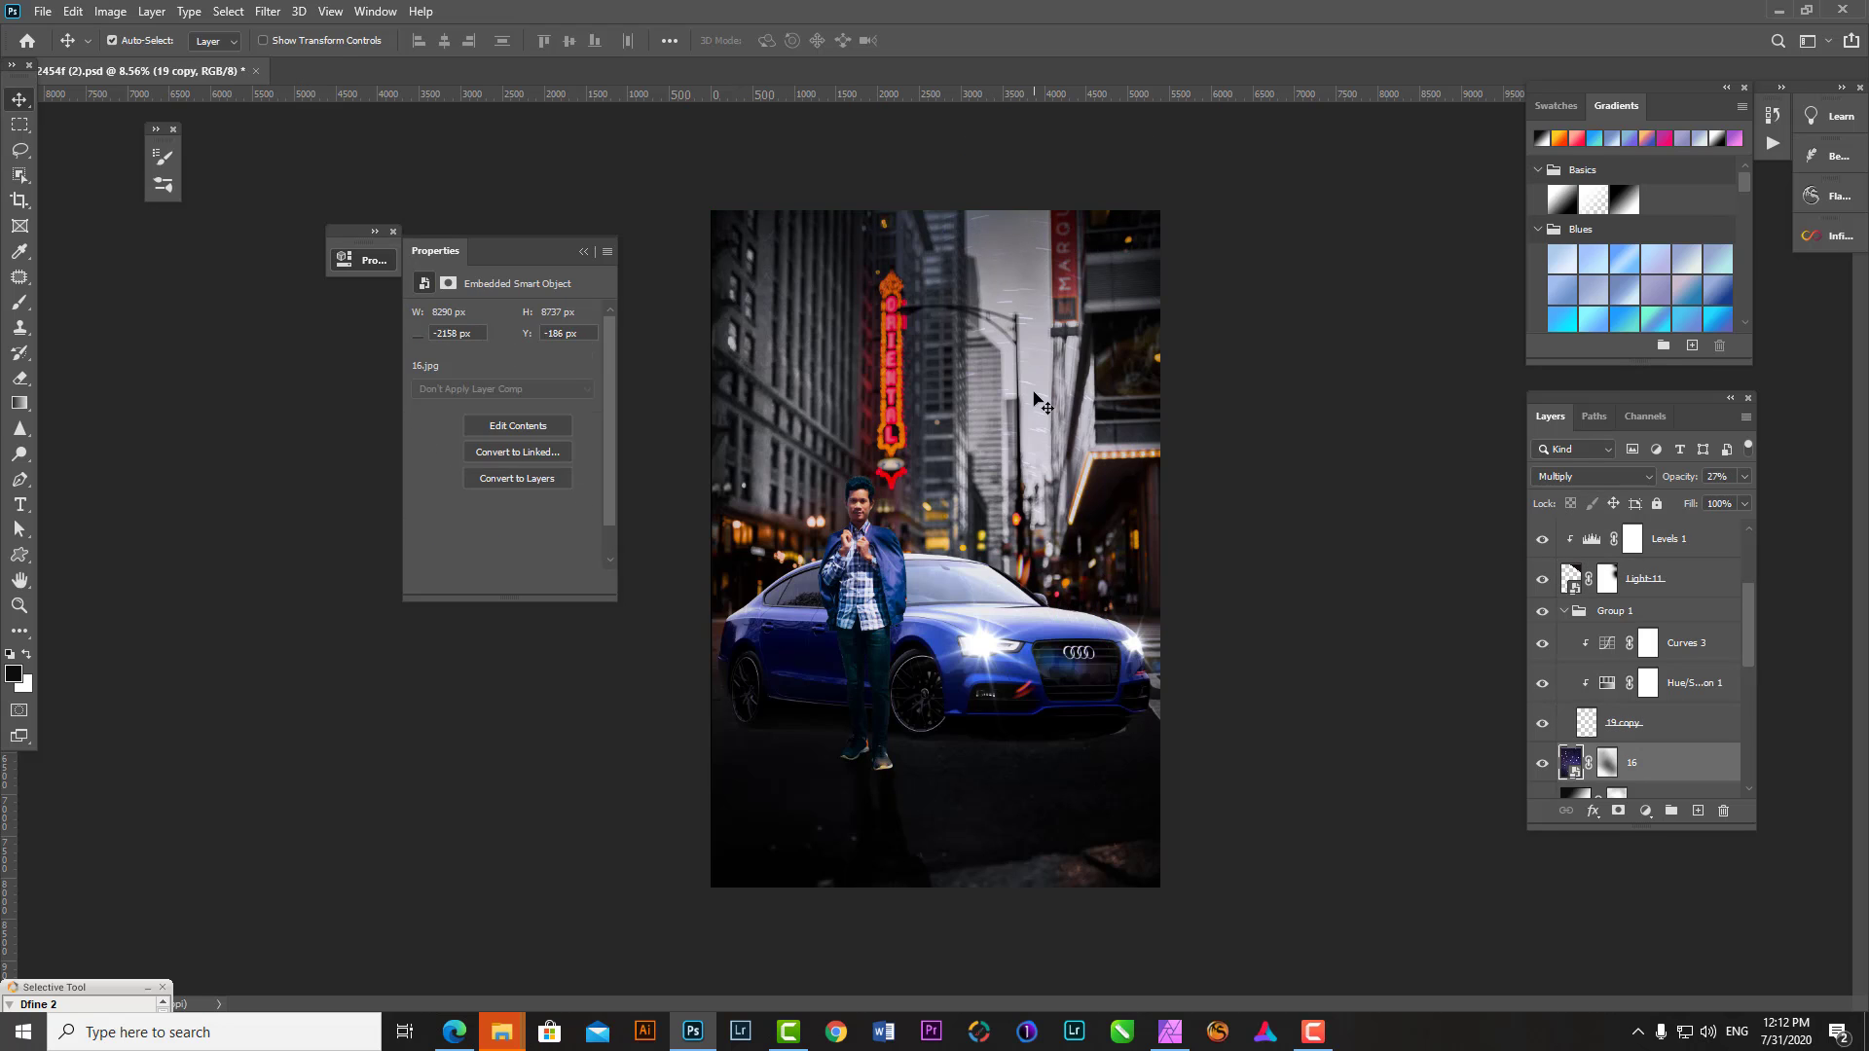
ctrl+click(1584, 719)
click(1611, 582)
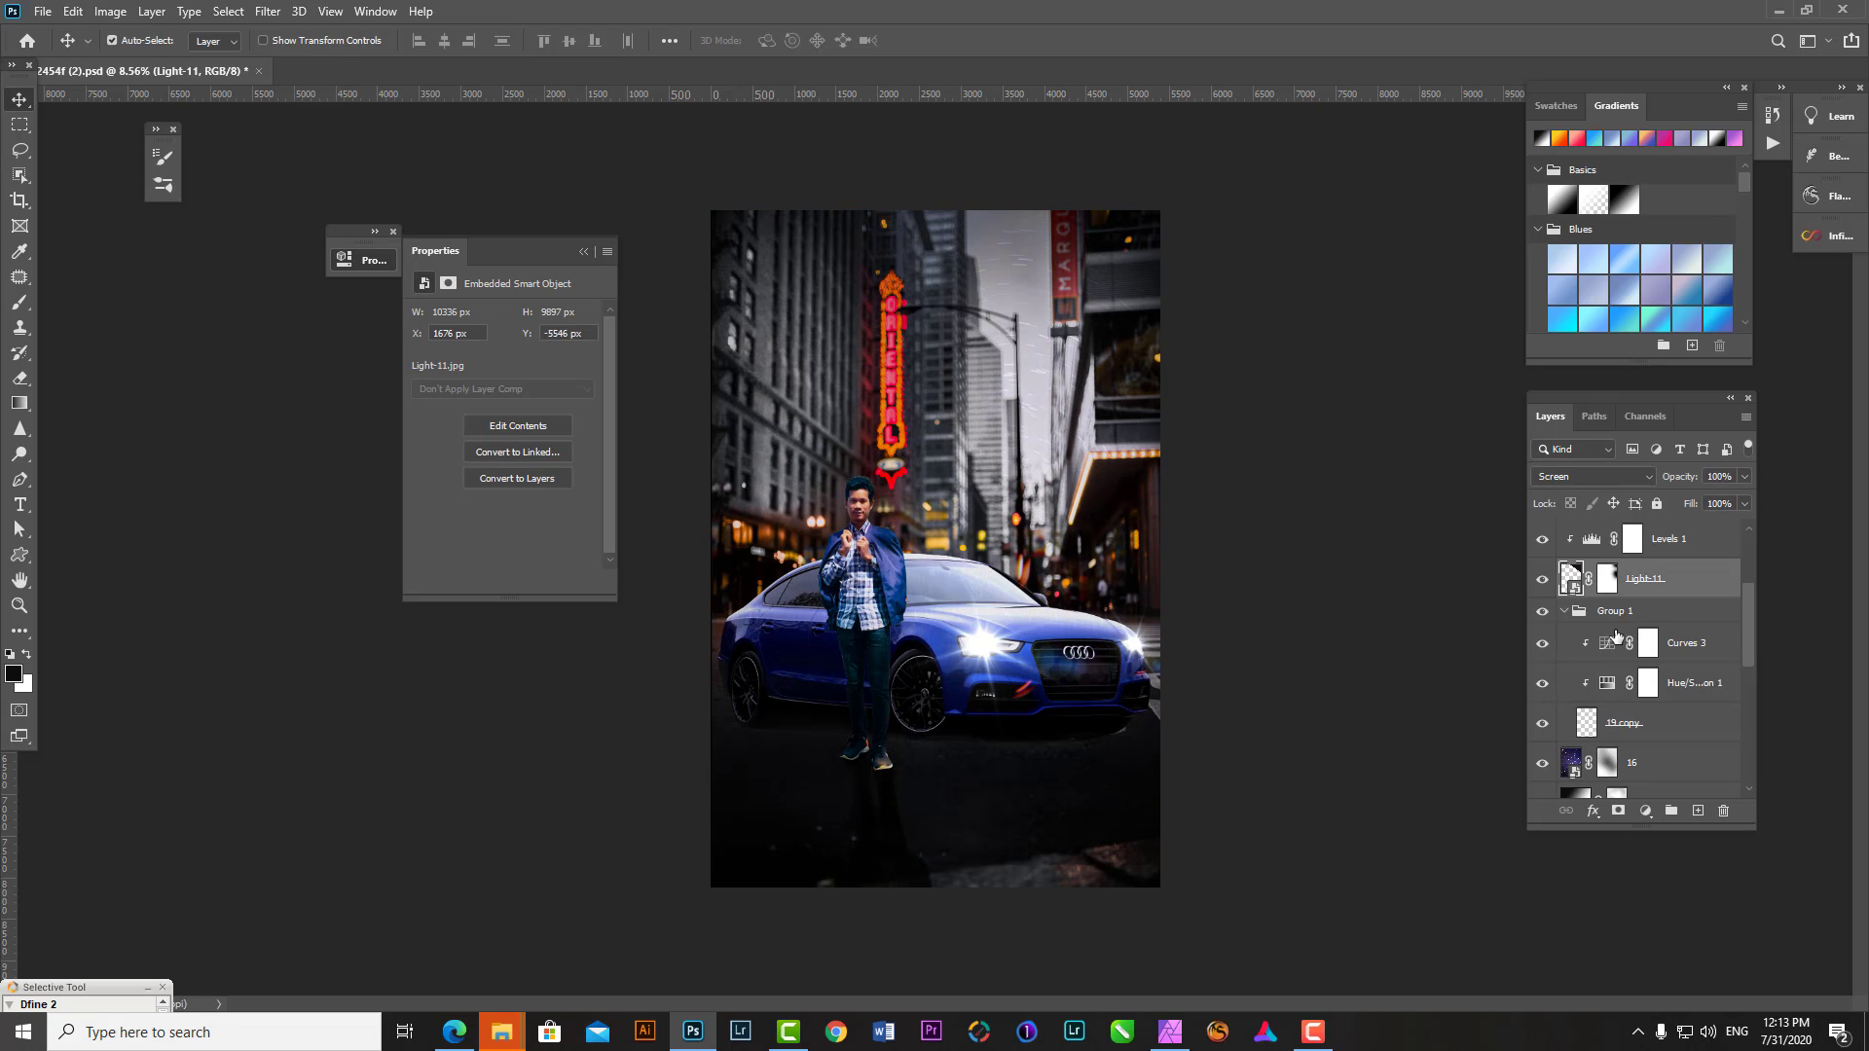
- Paint black on layer 16's mask to remove its darkening over the street
click(1047, 380)
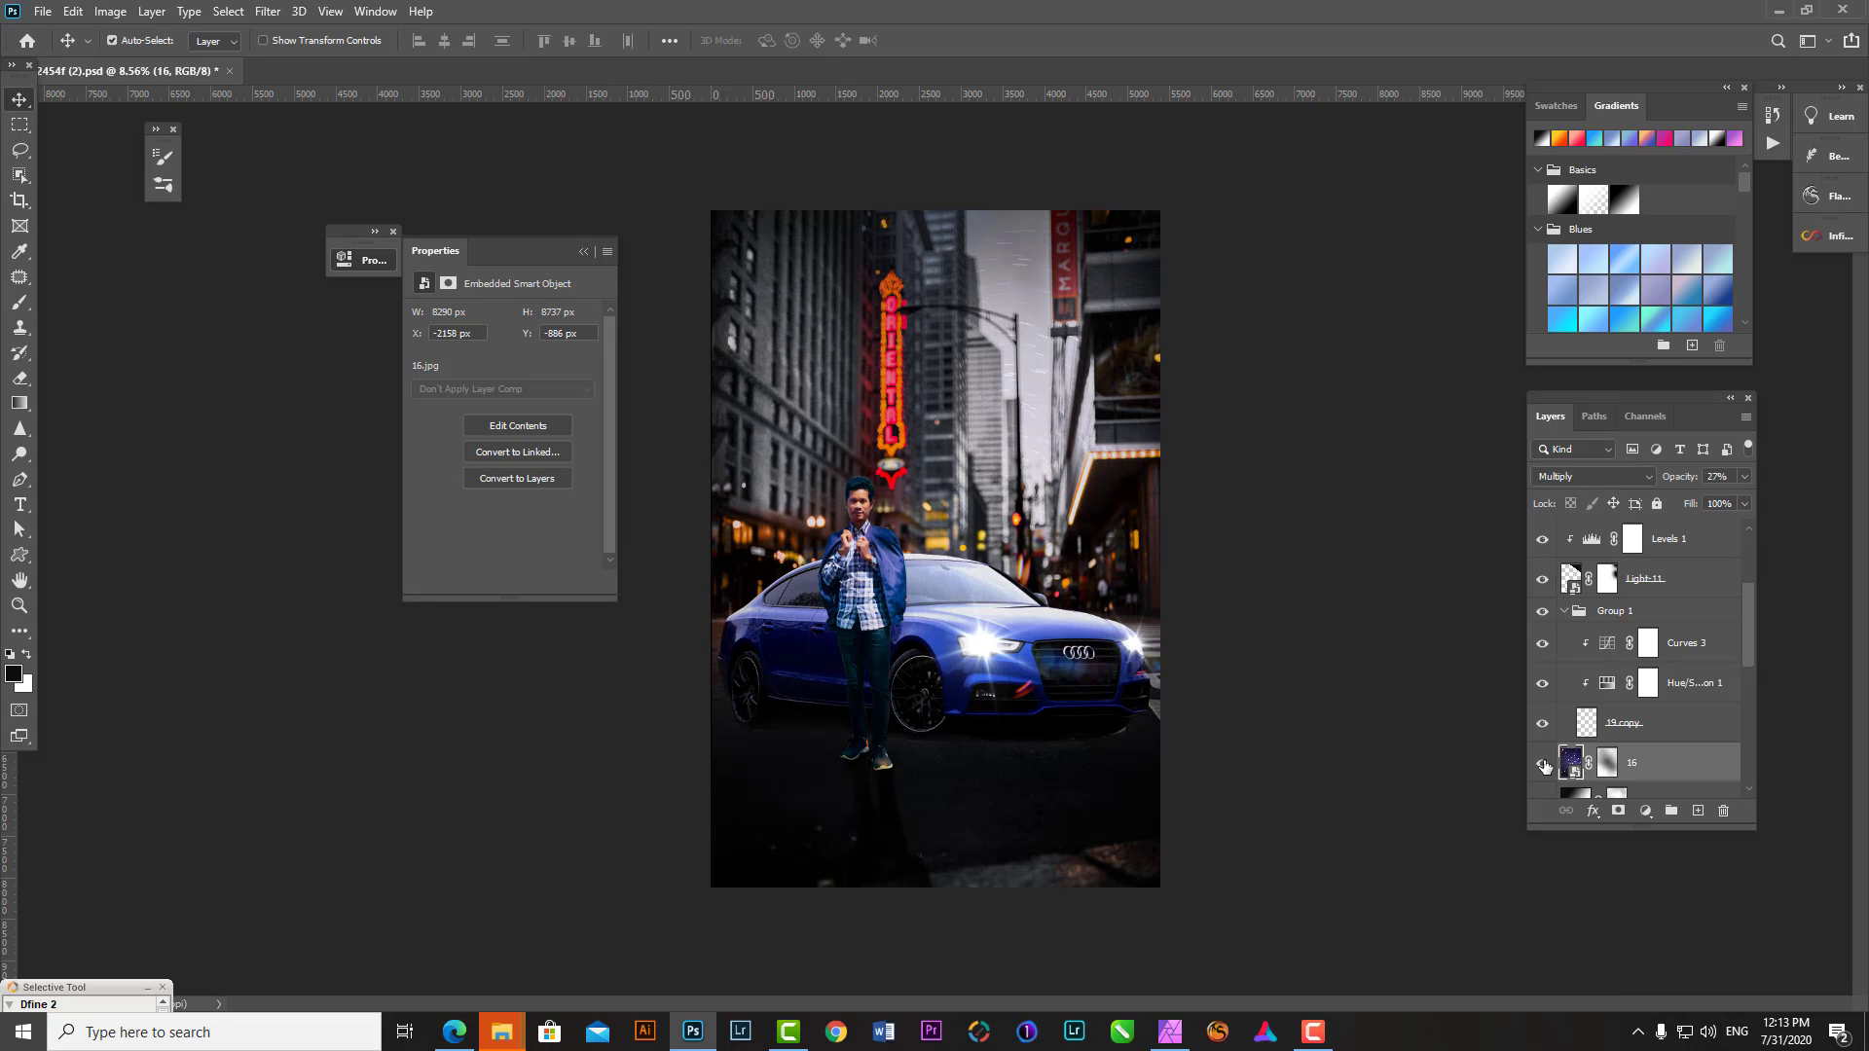
click(1607, 762)
key(b)
key(x)
drag(1032, 321, 990, 527)
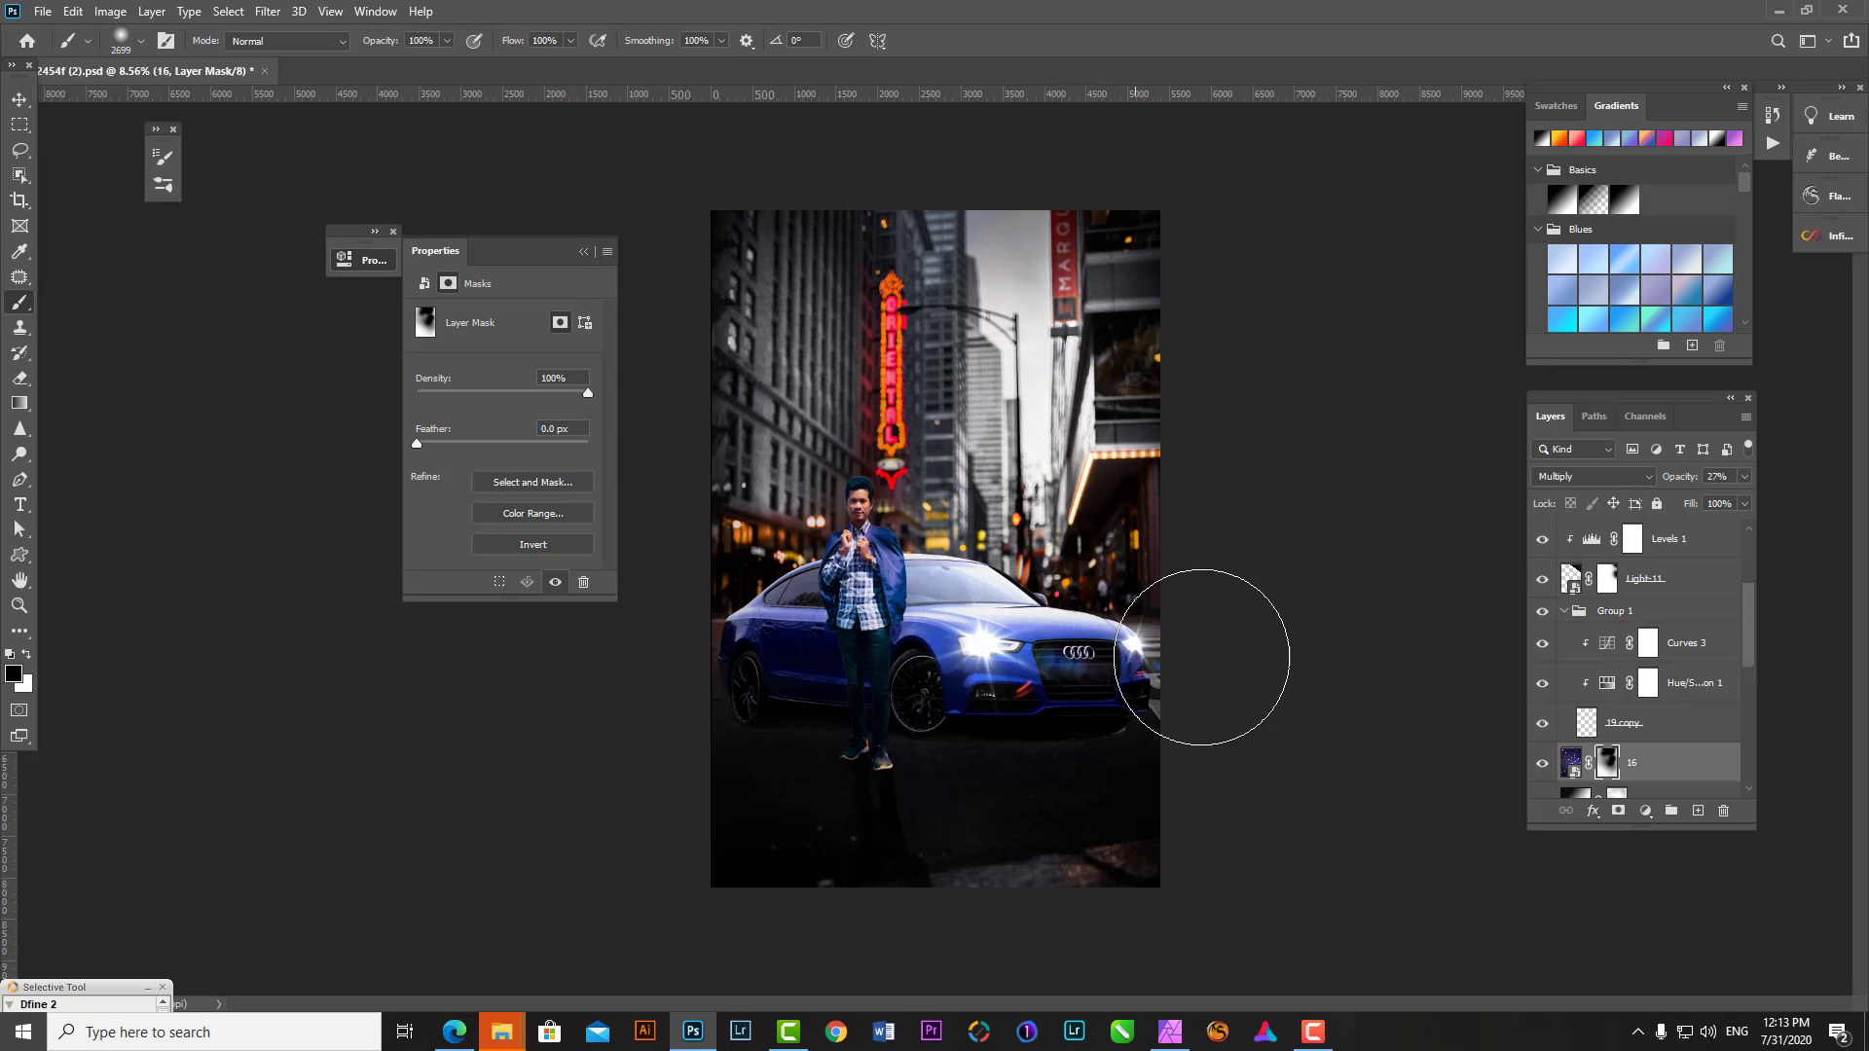
scroll(1193, 855, down, 2)
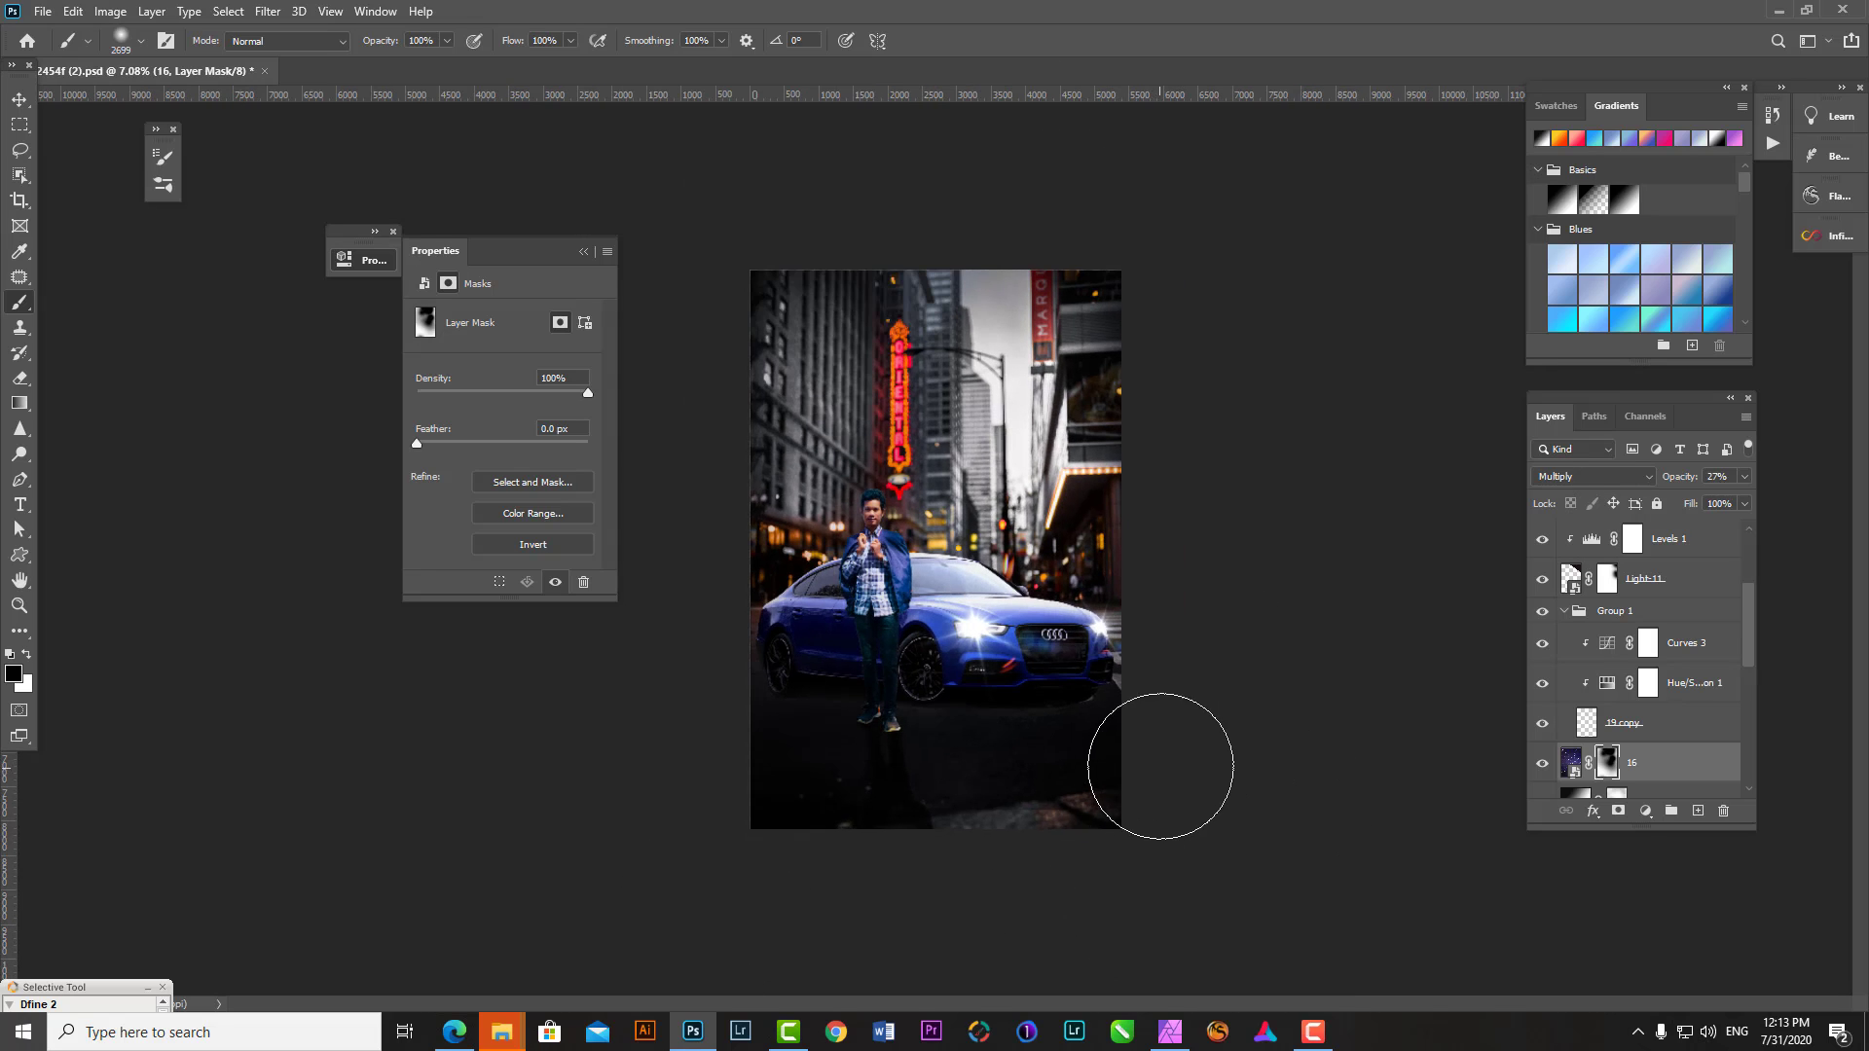
scroll(1160, 766, down, 1)
- Collapse the Properties panel, select the Move tool, and show the Infinite Color panel
click(1829, 235)
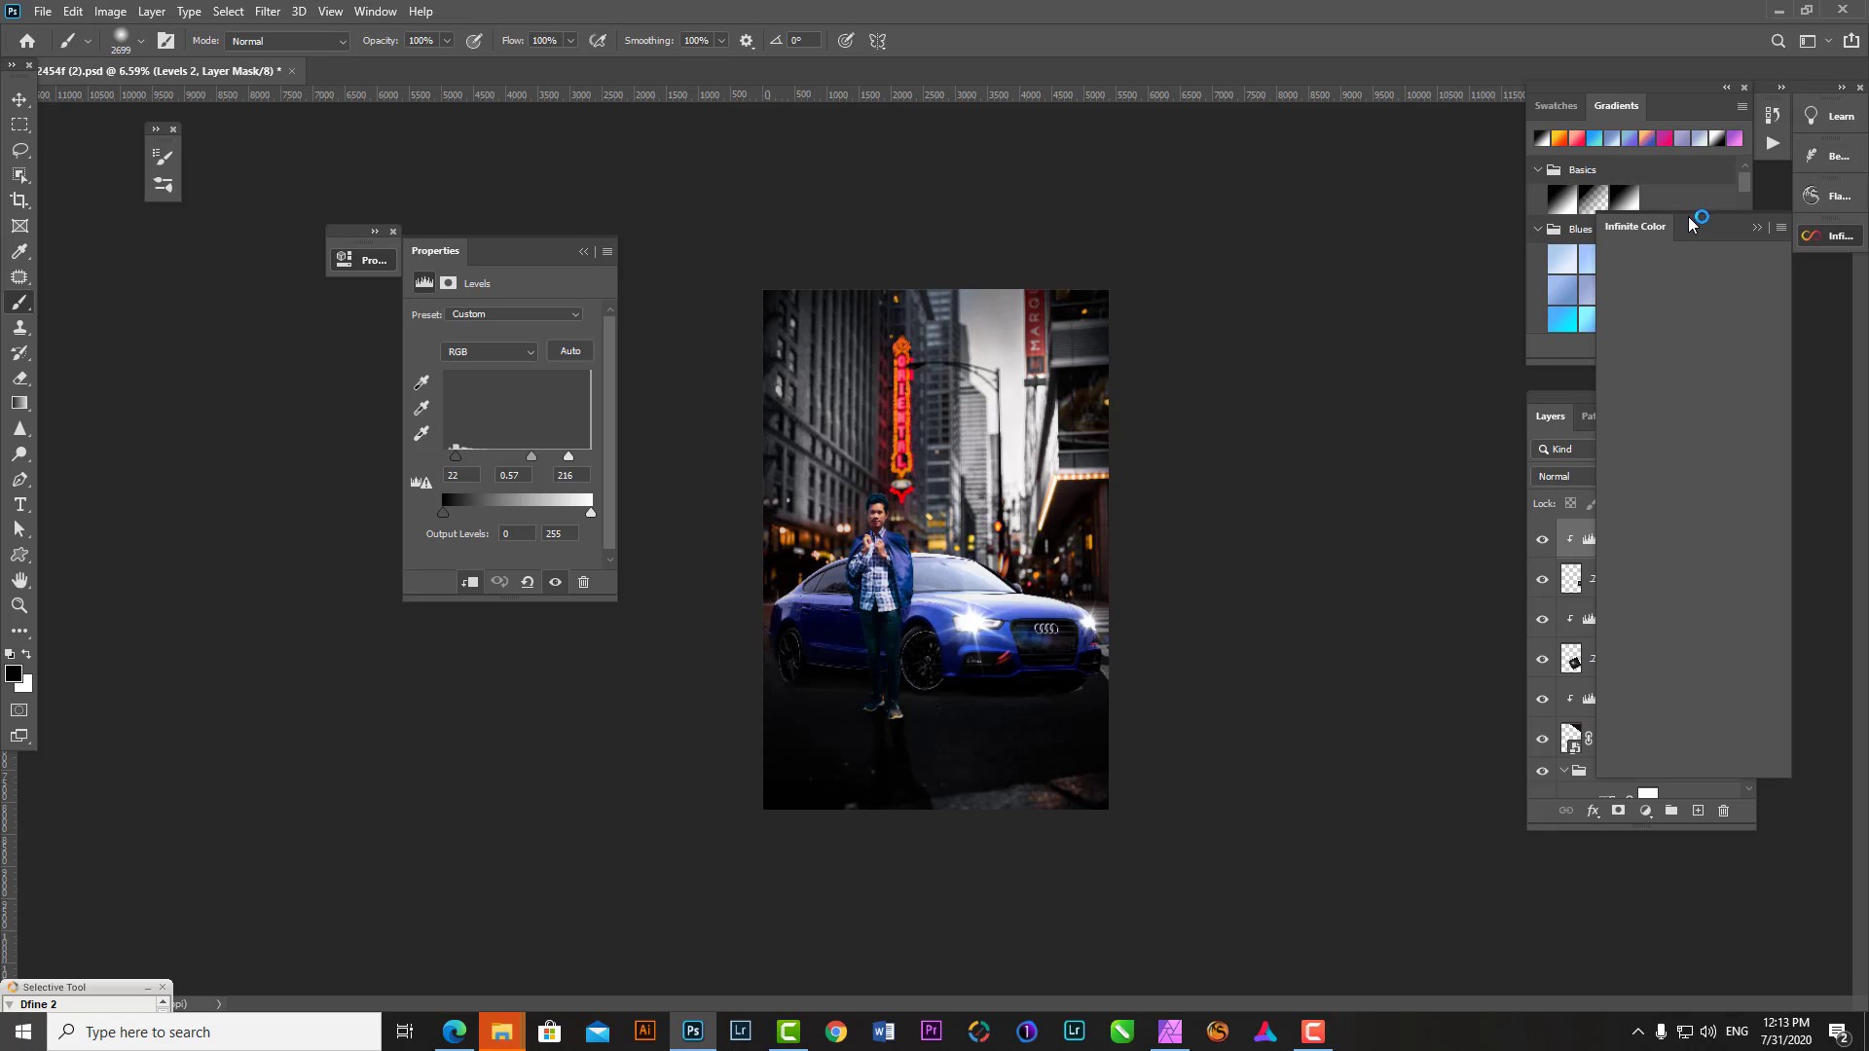
click(583, 251)
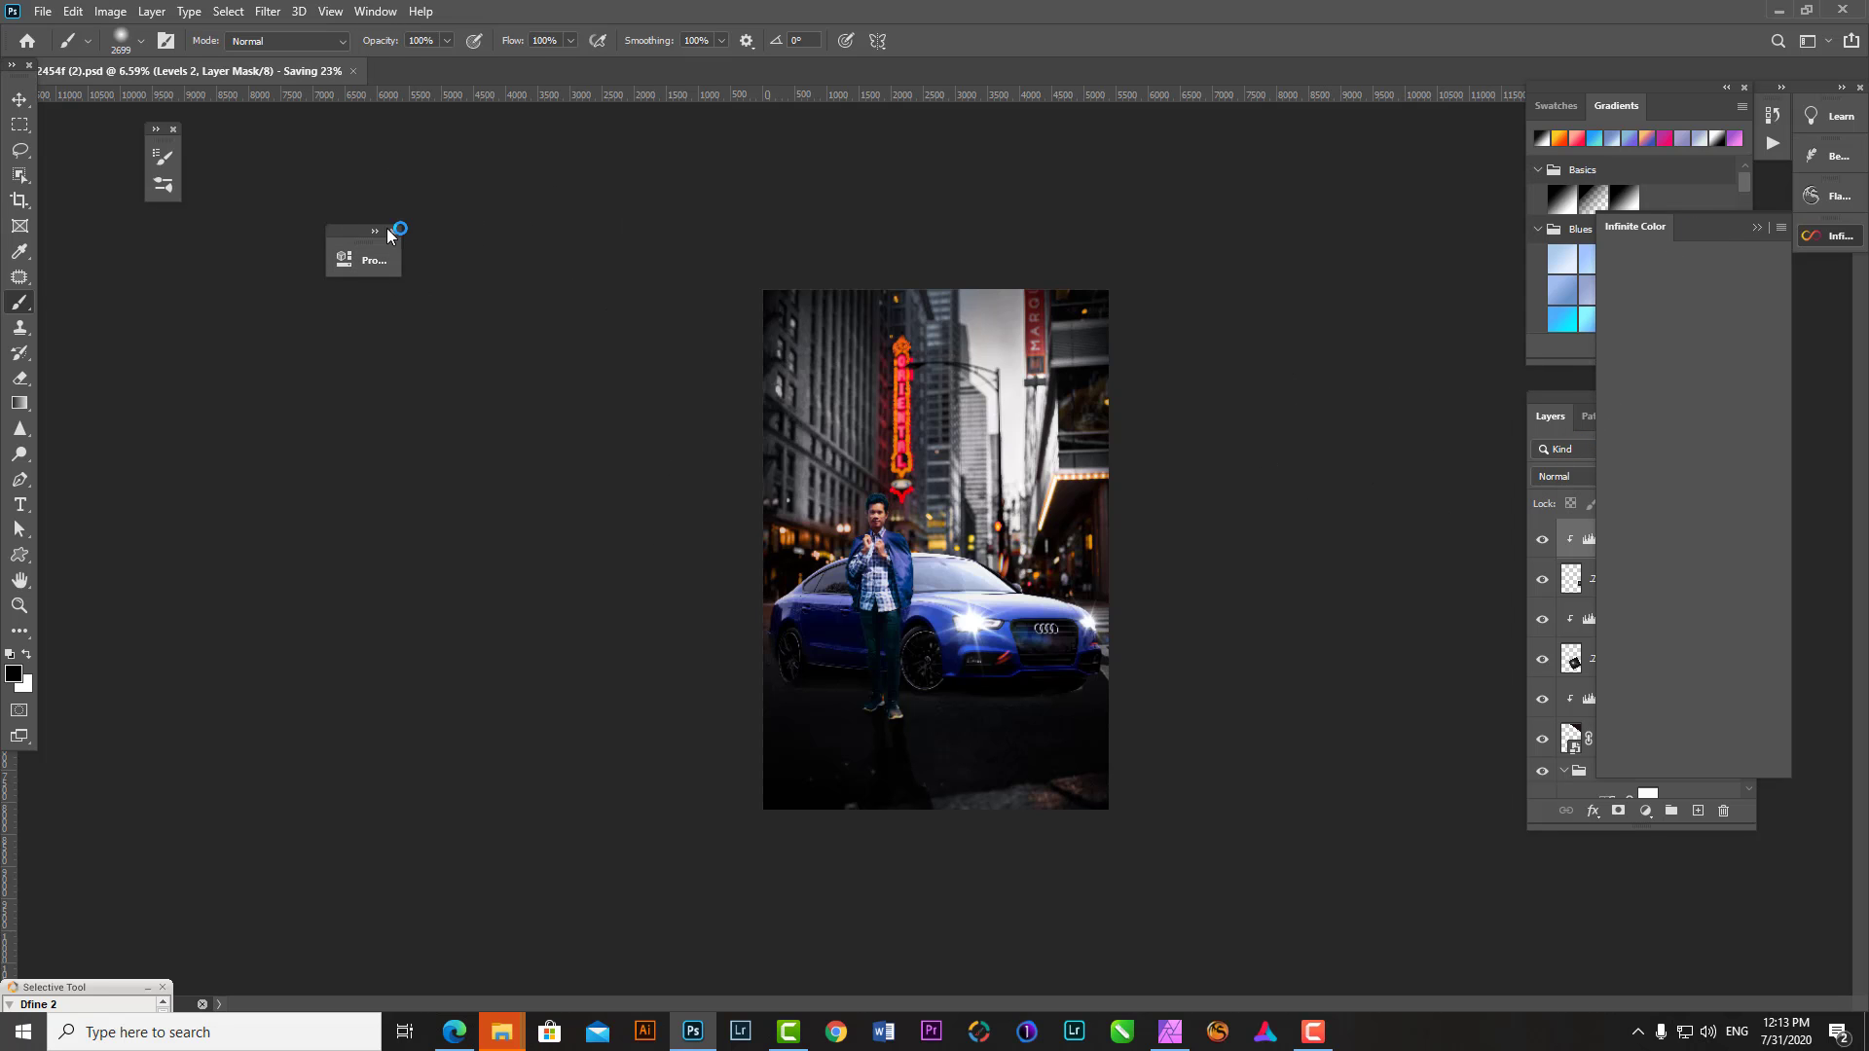
scroll(1021, 801, up, 3)
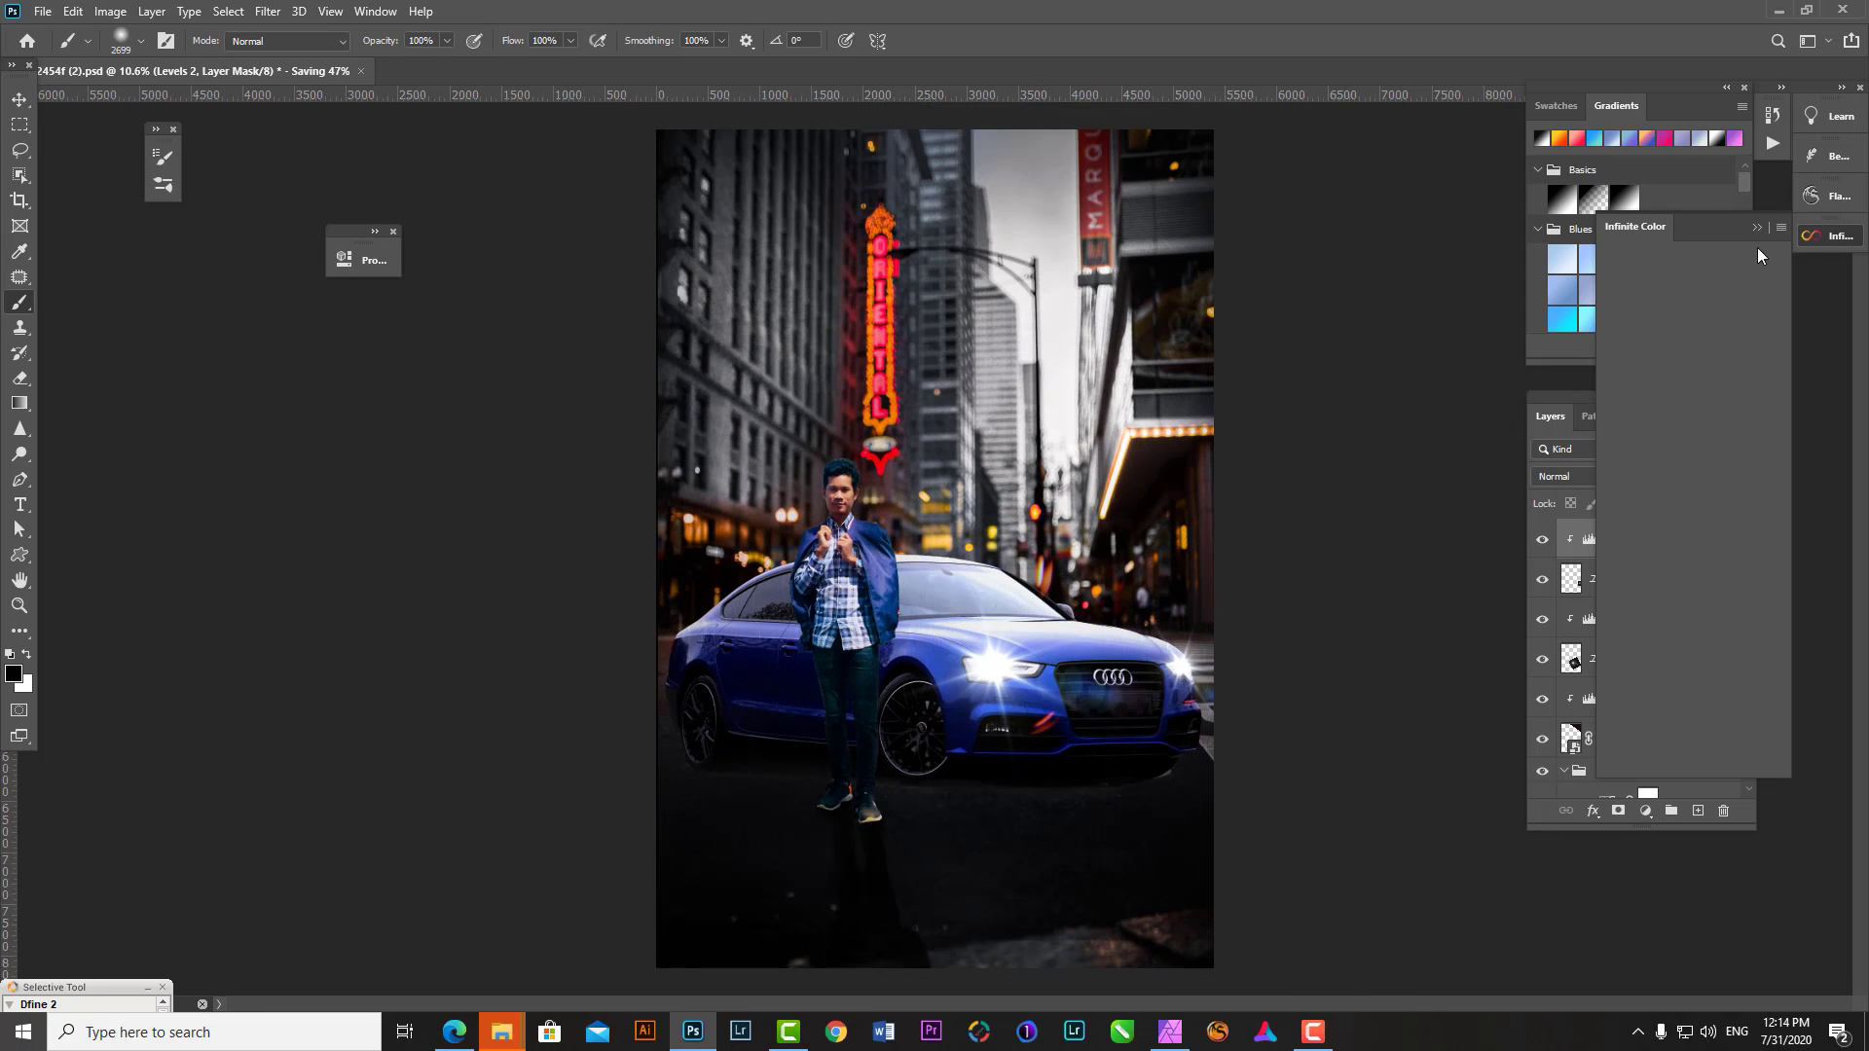
click(17, 103)
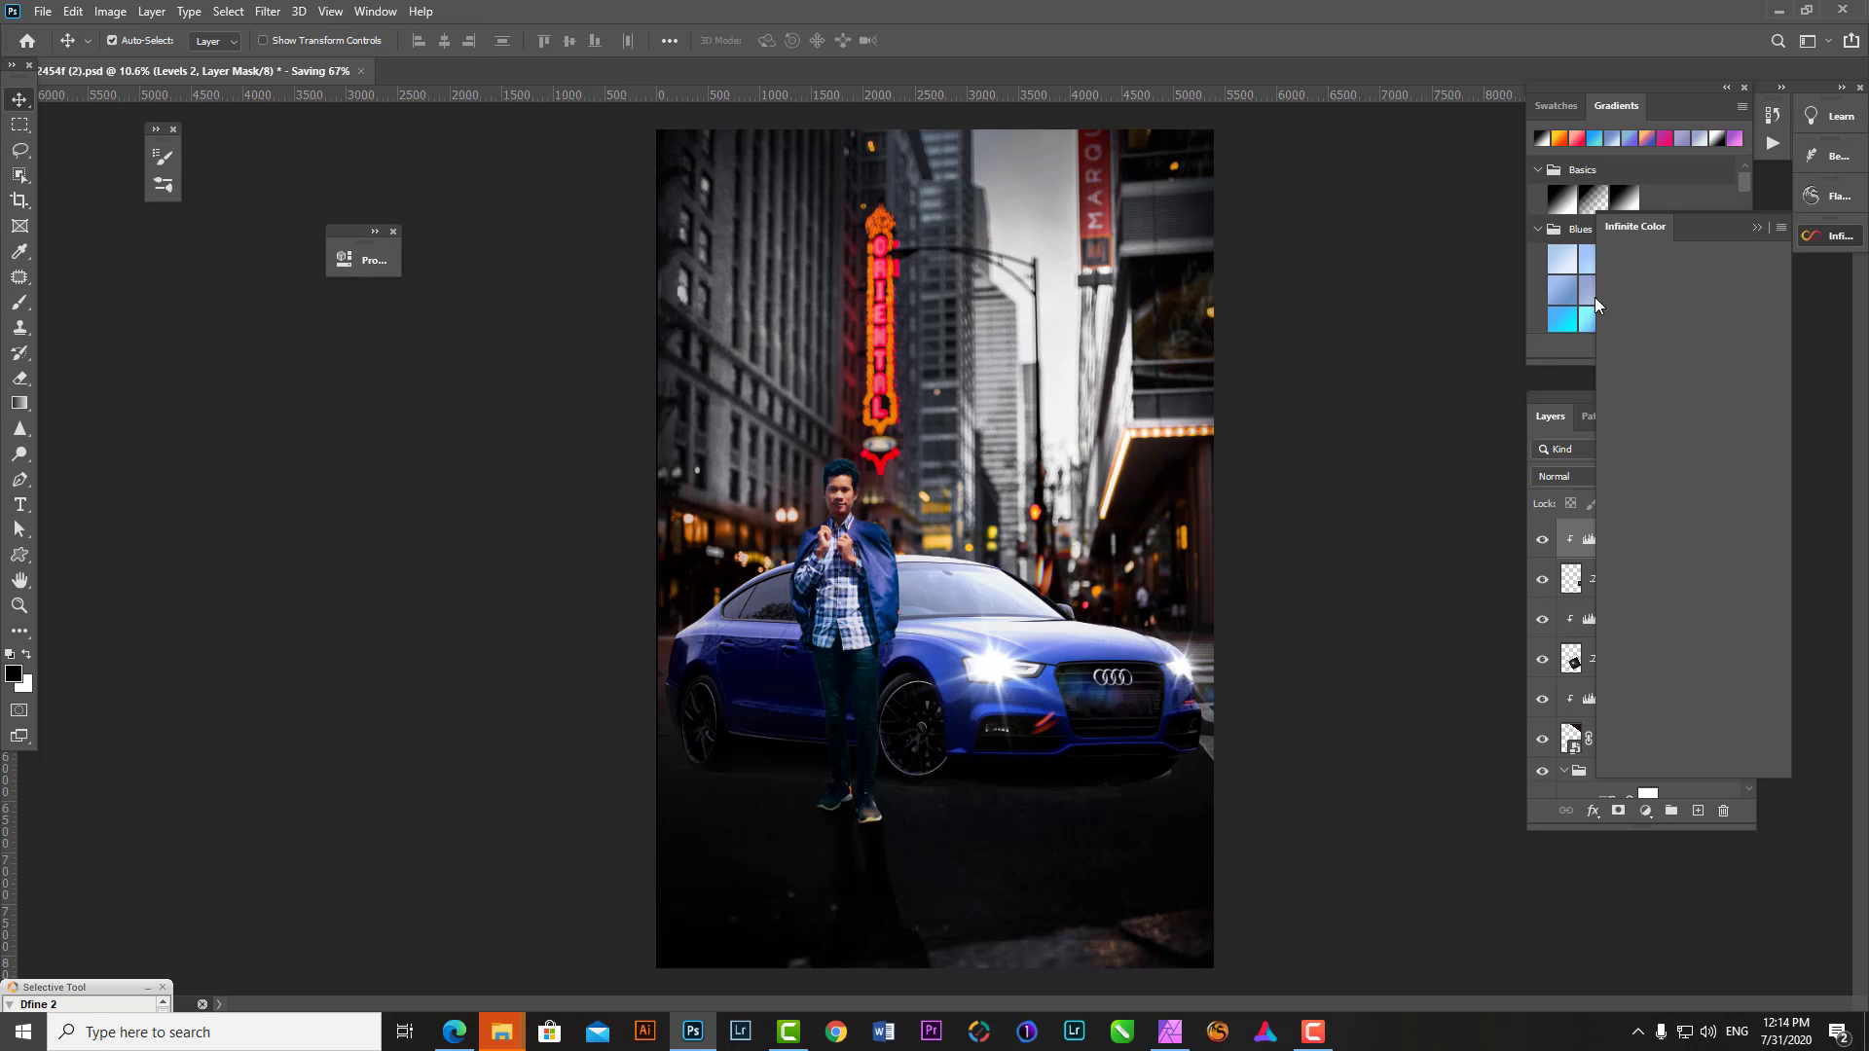
scroll(1287, 477, up, 2)
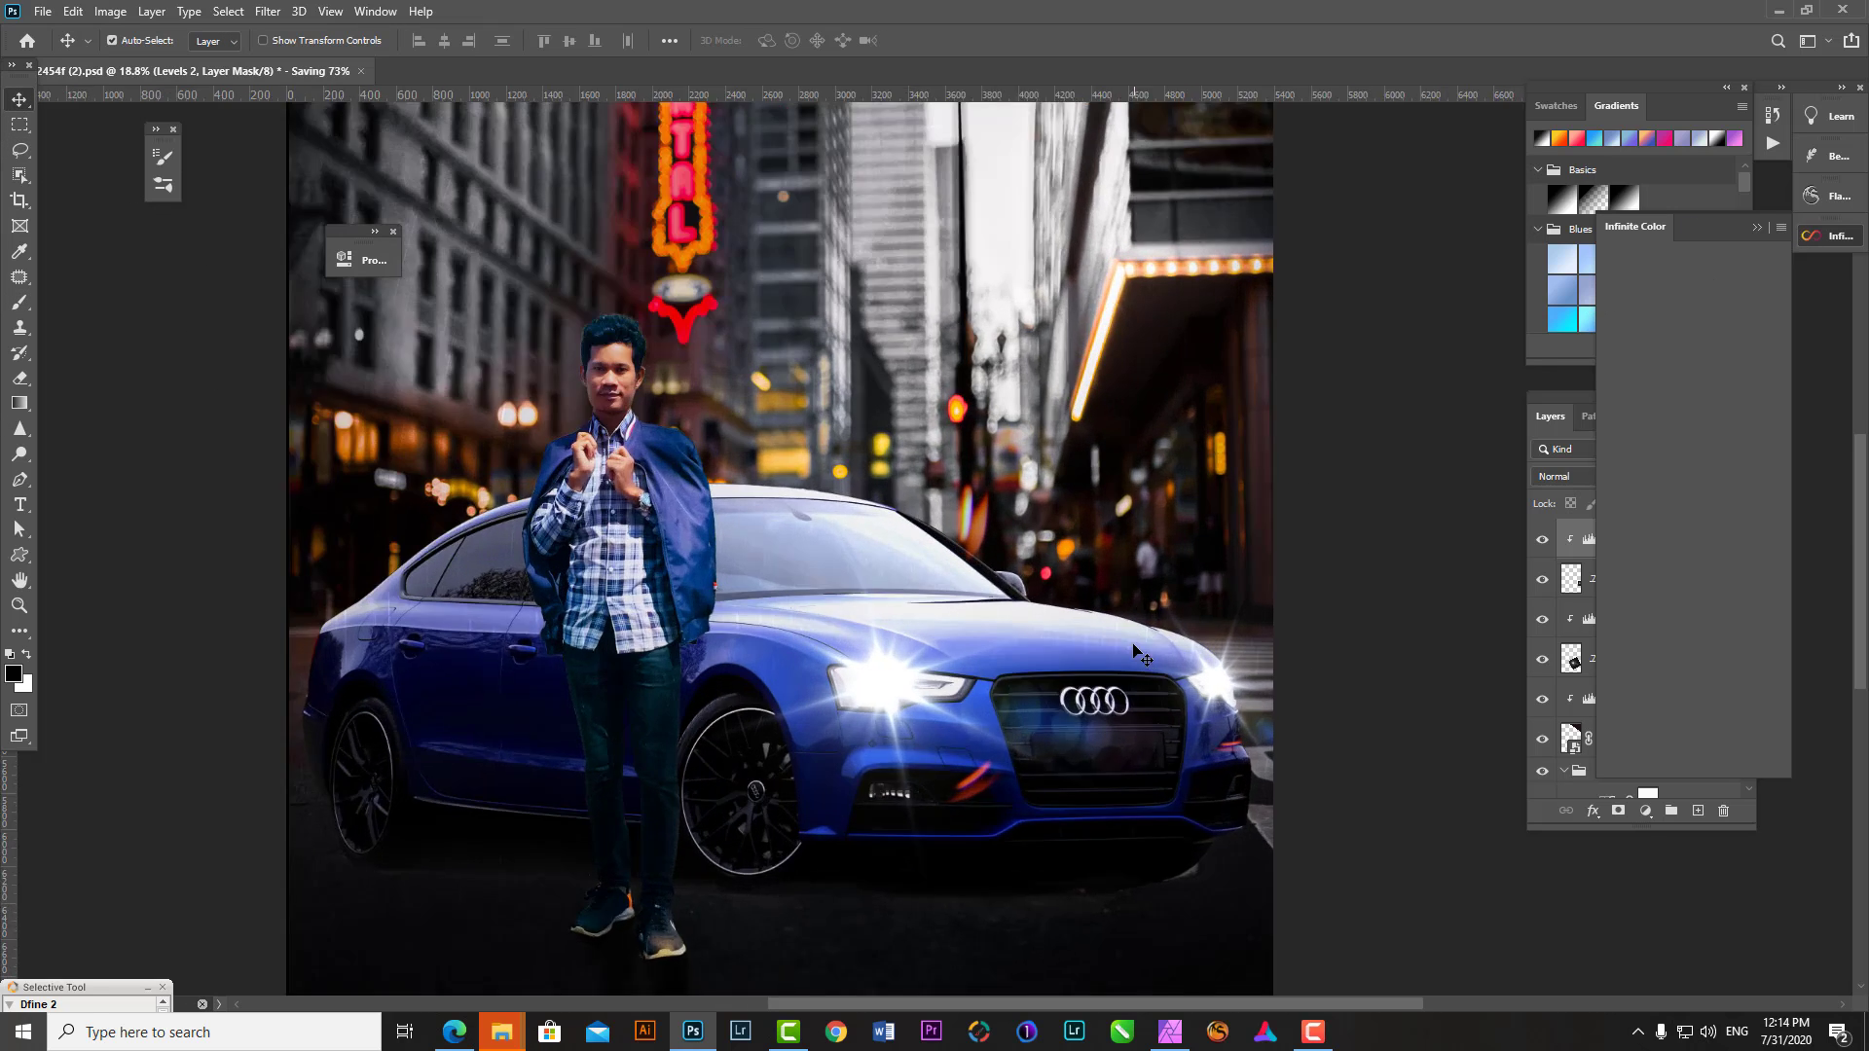
scroll(1288, 477, down, 2)
scroll(1412, 447, down, 1)
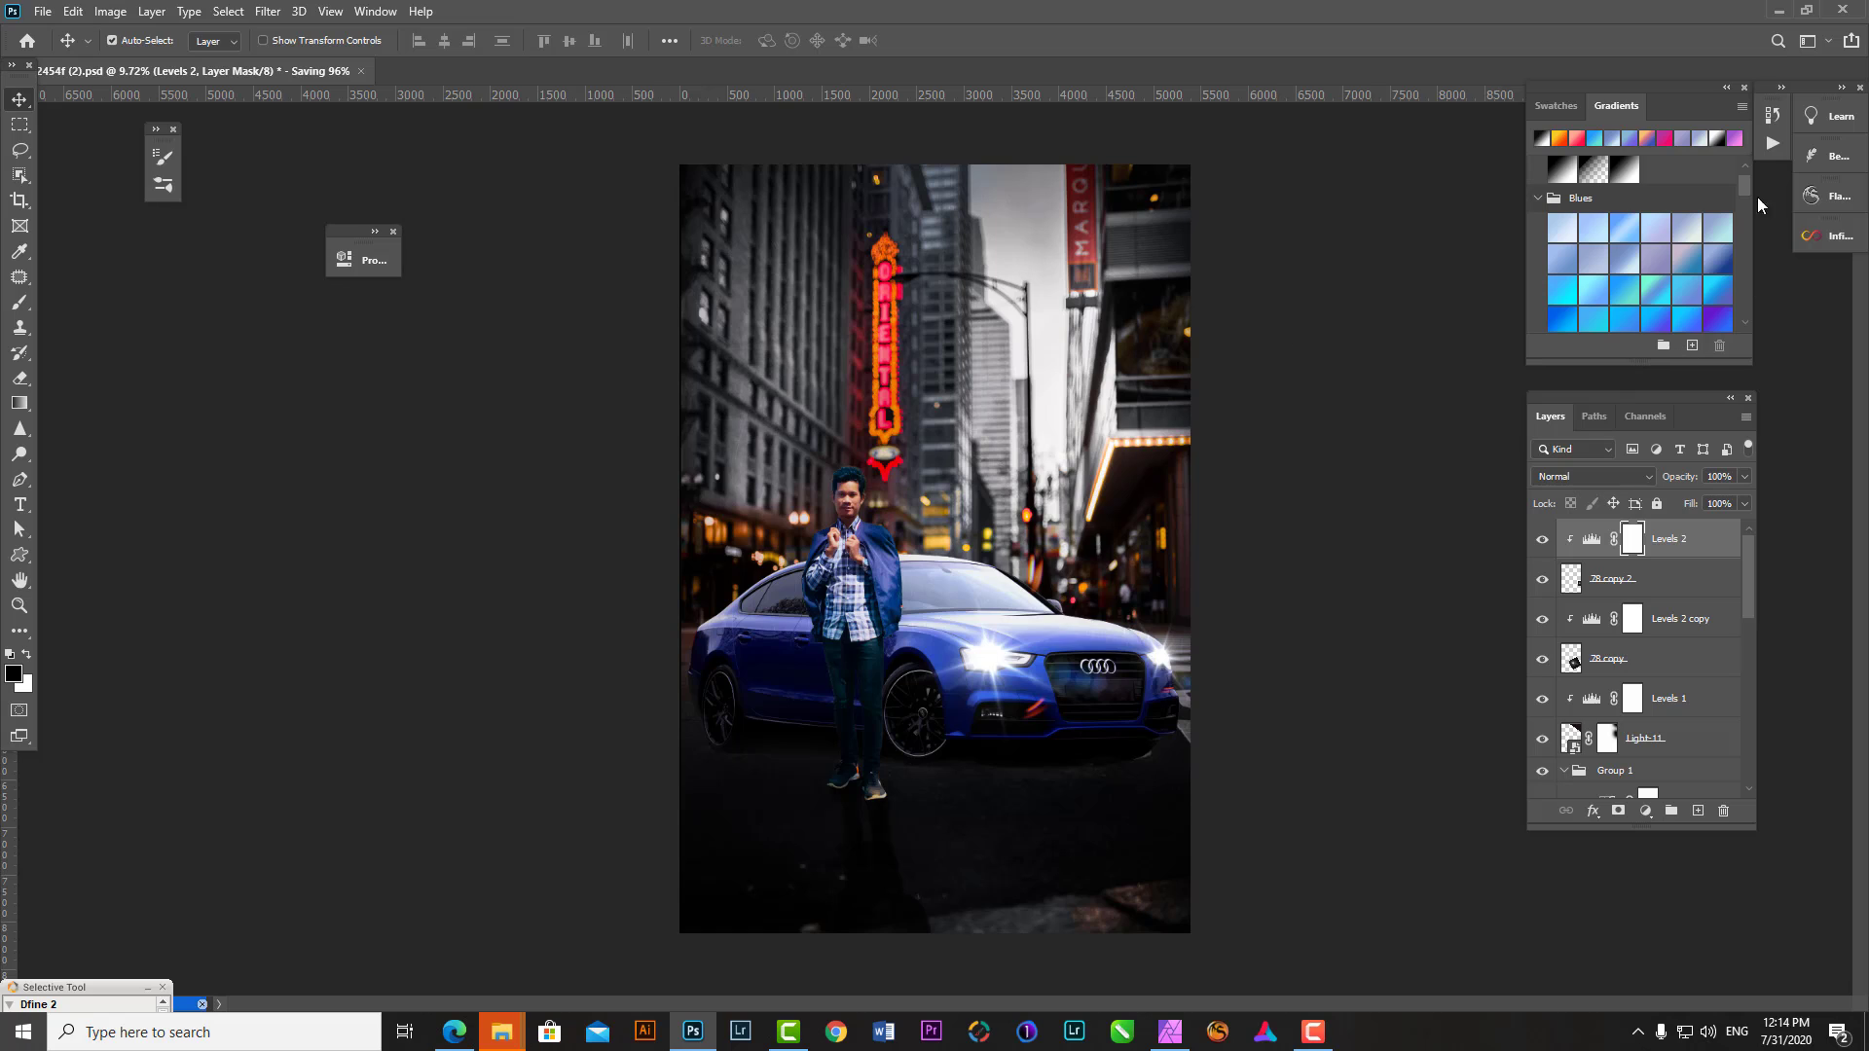
click(1835, 243)
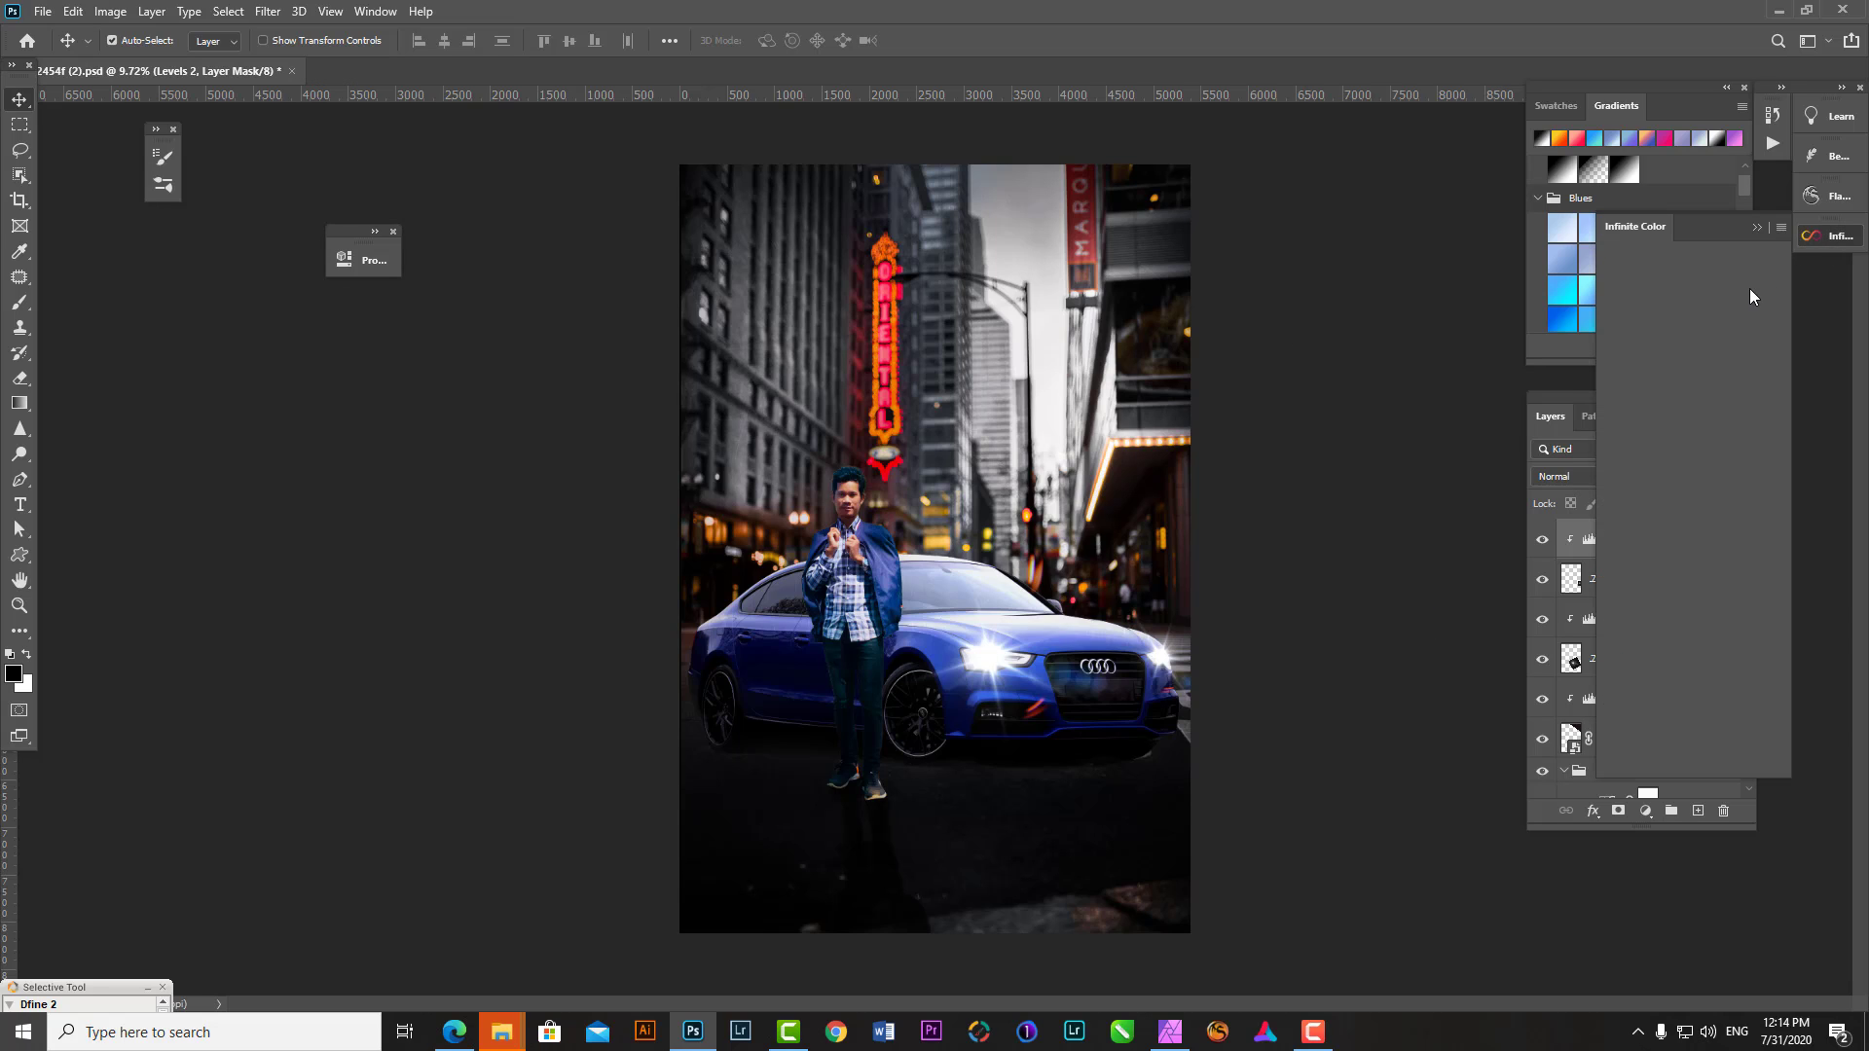
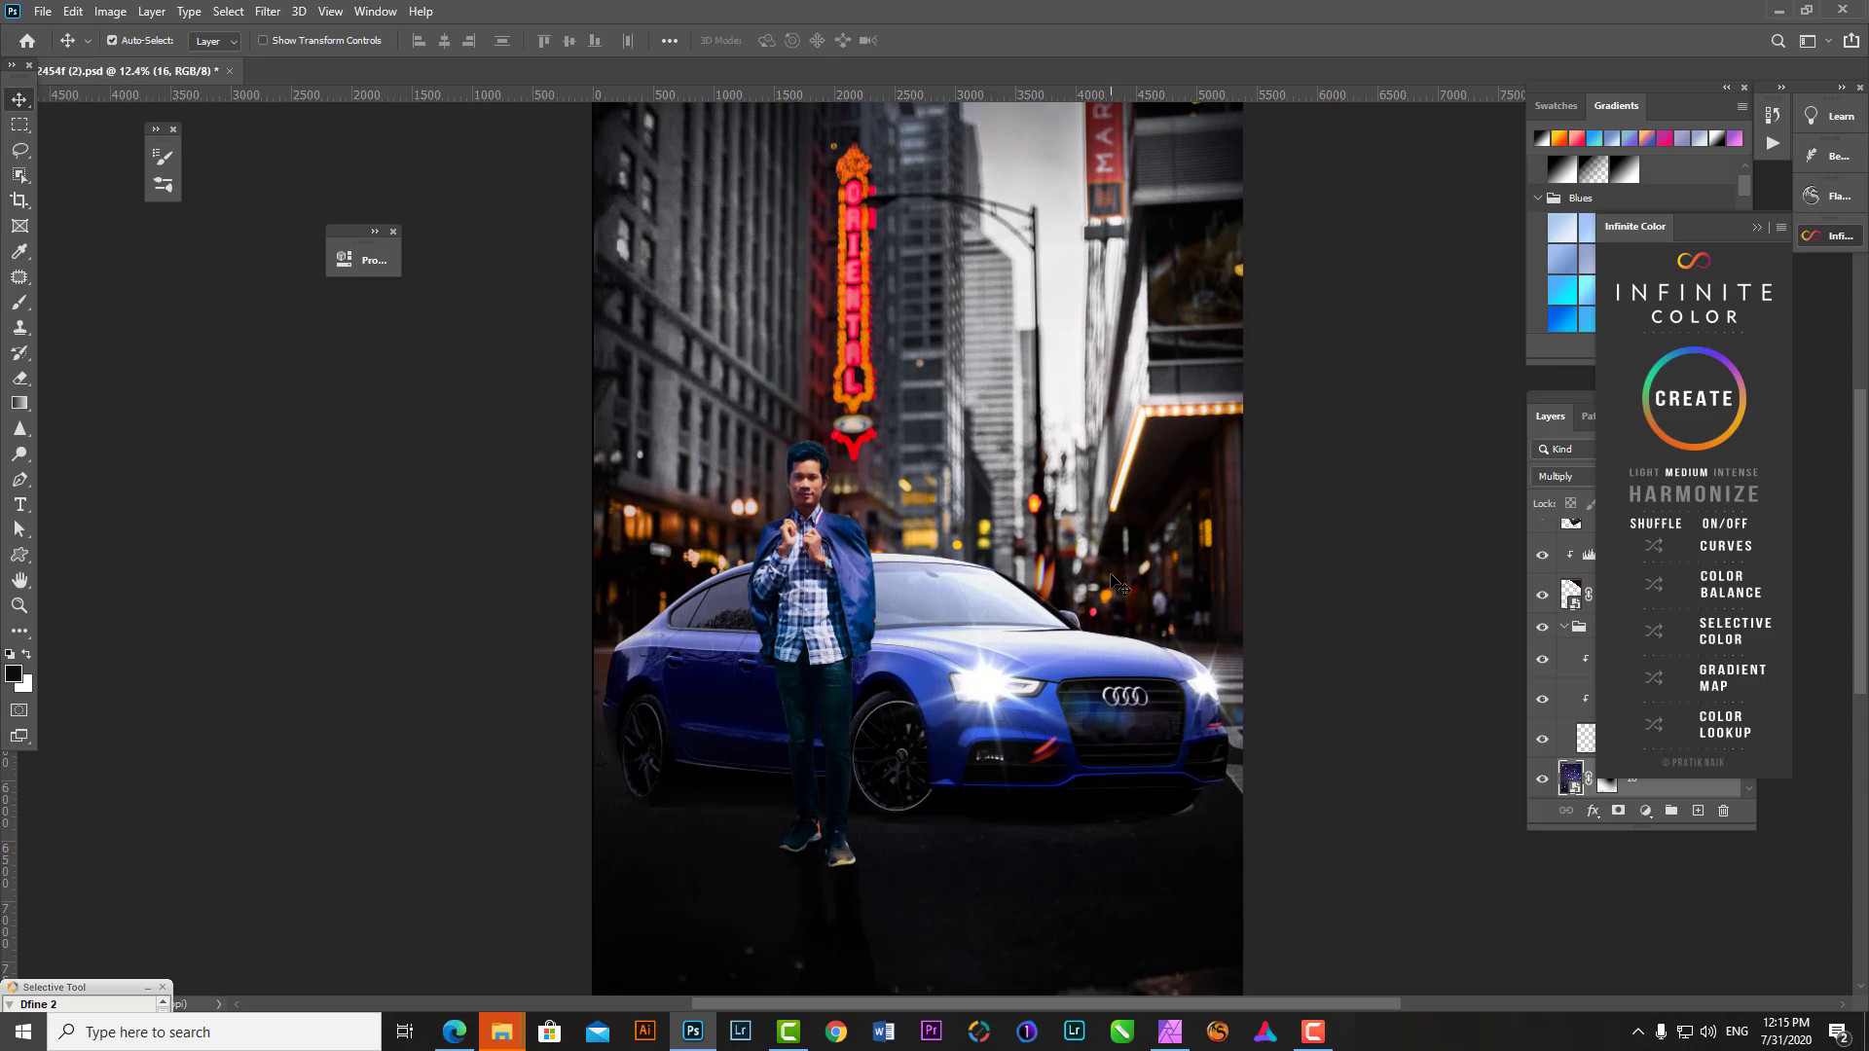
- Generate Infinite Color grades, trying warmer and blue variants, until settling on a darker, cooler one
click(1676, 433)
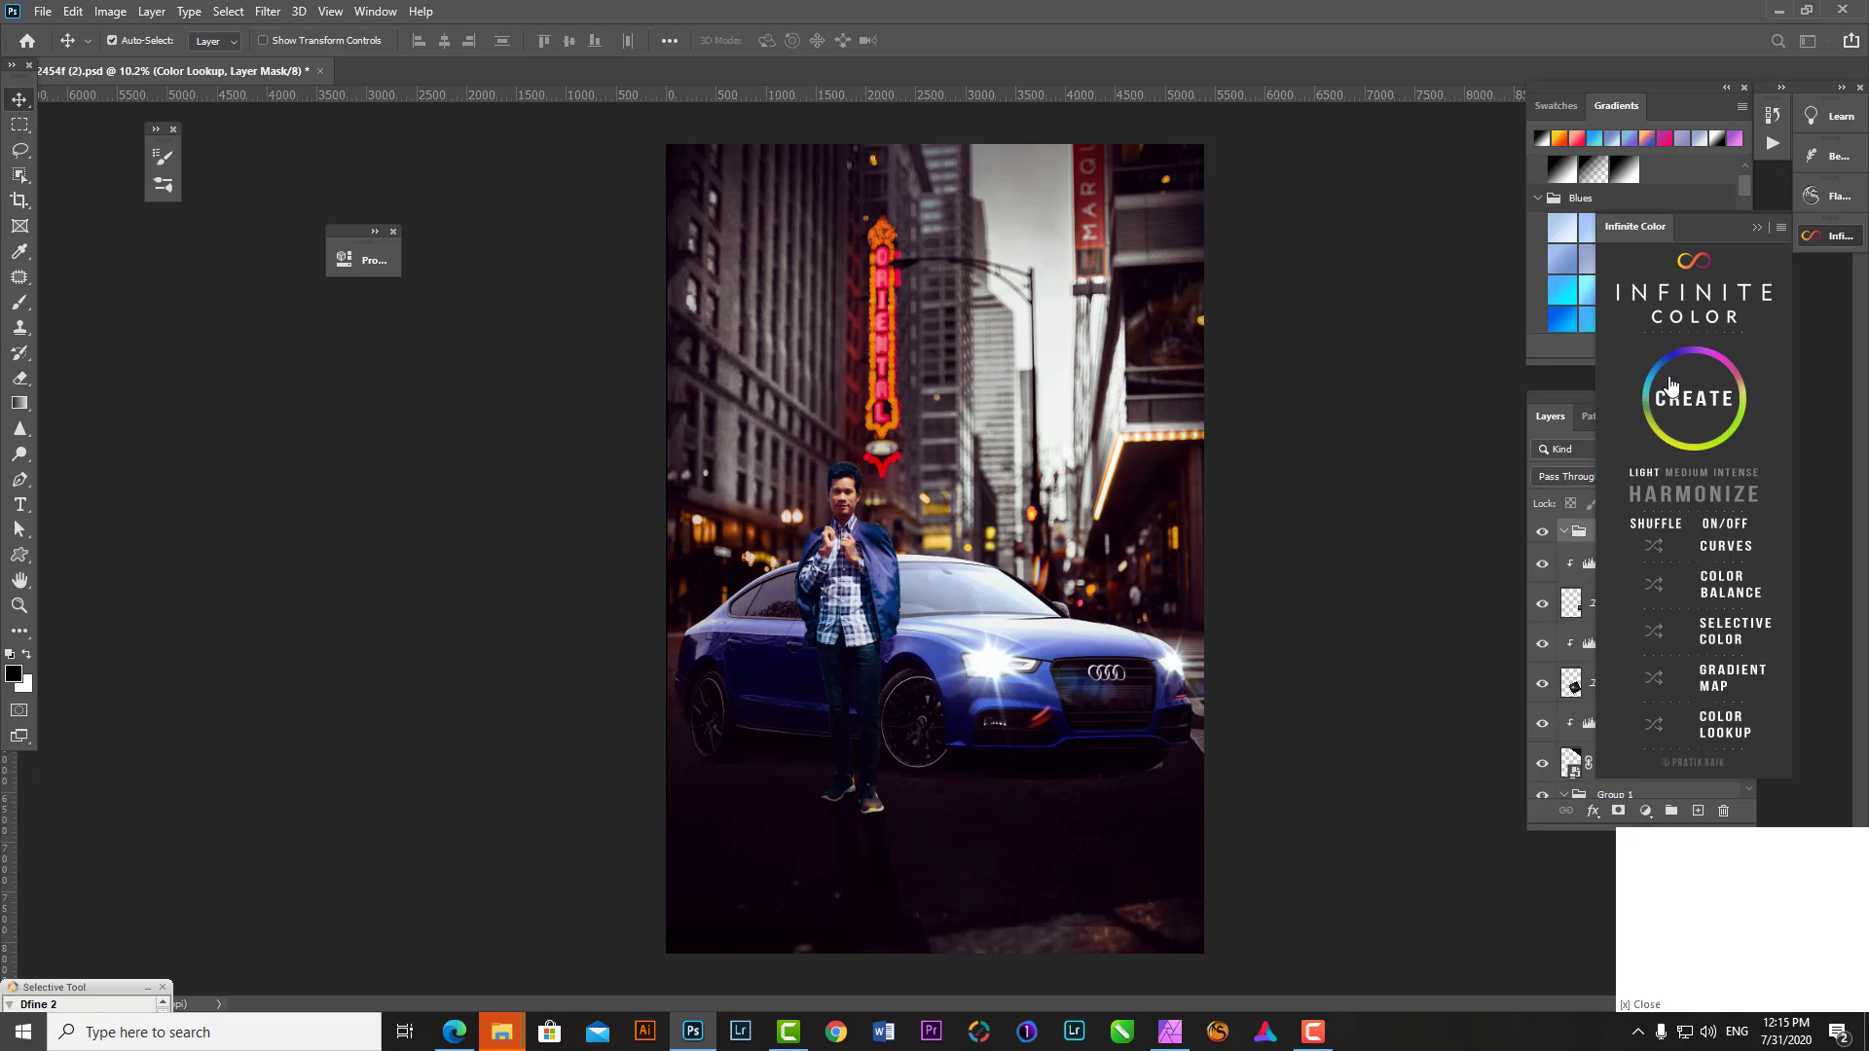
click(1737, 408)
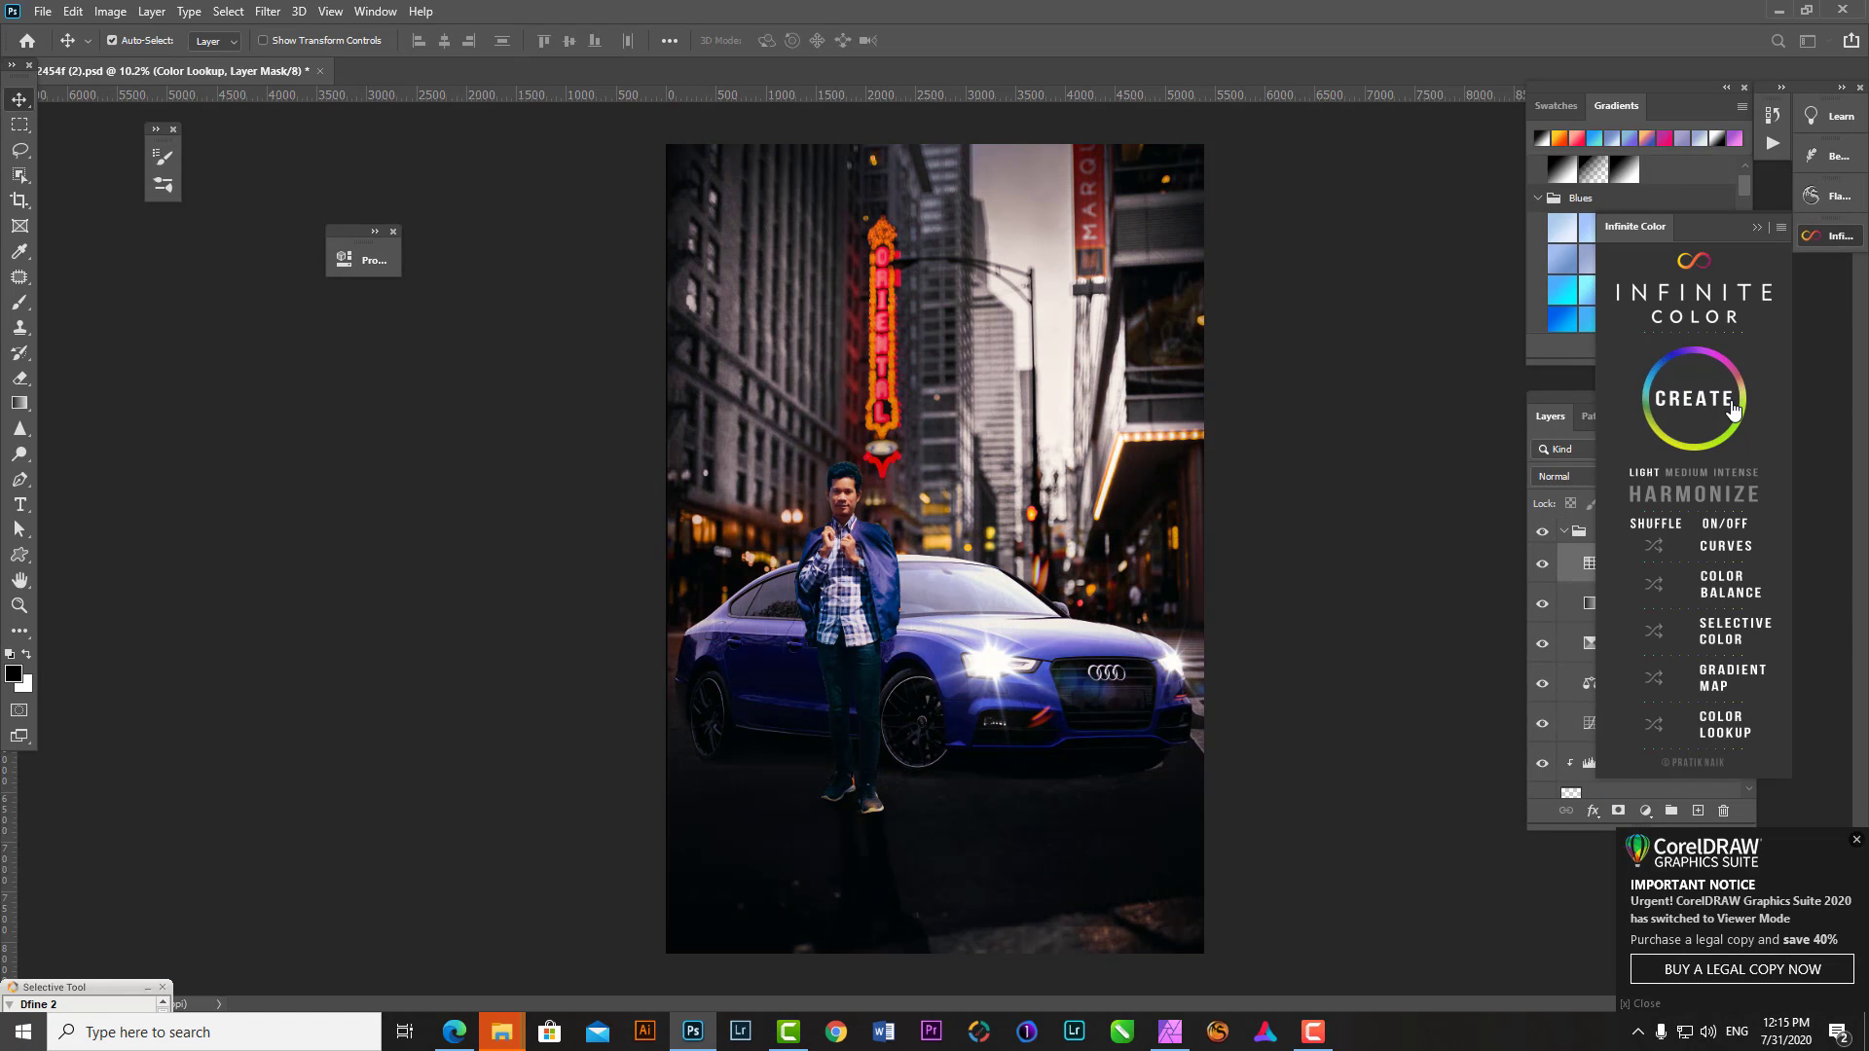
click(1731, 400)
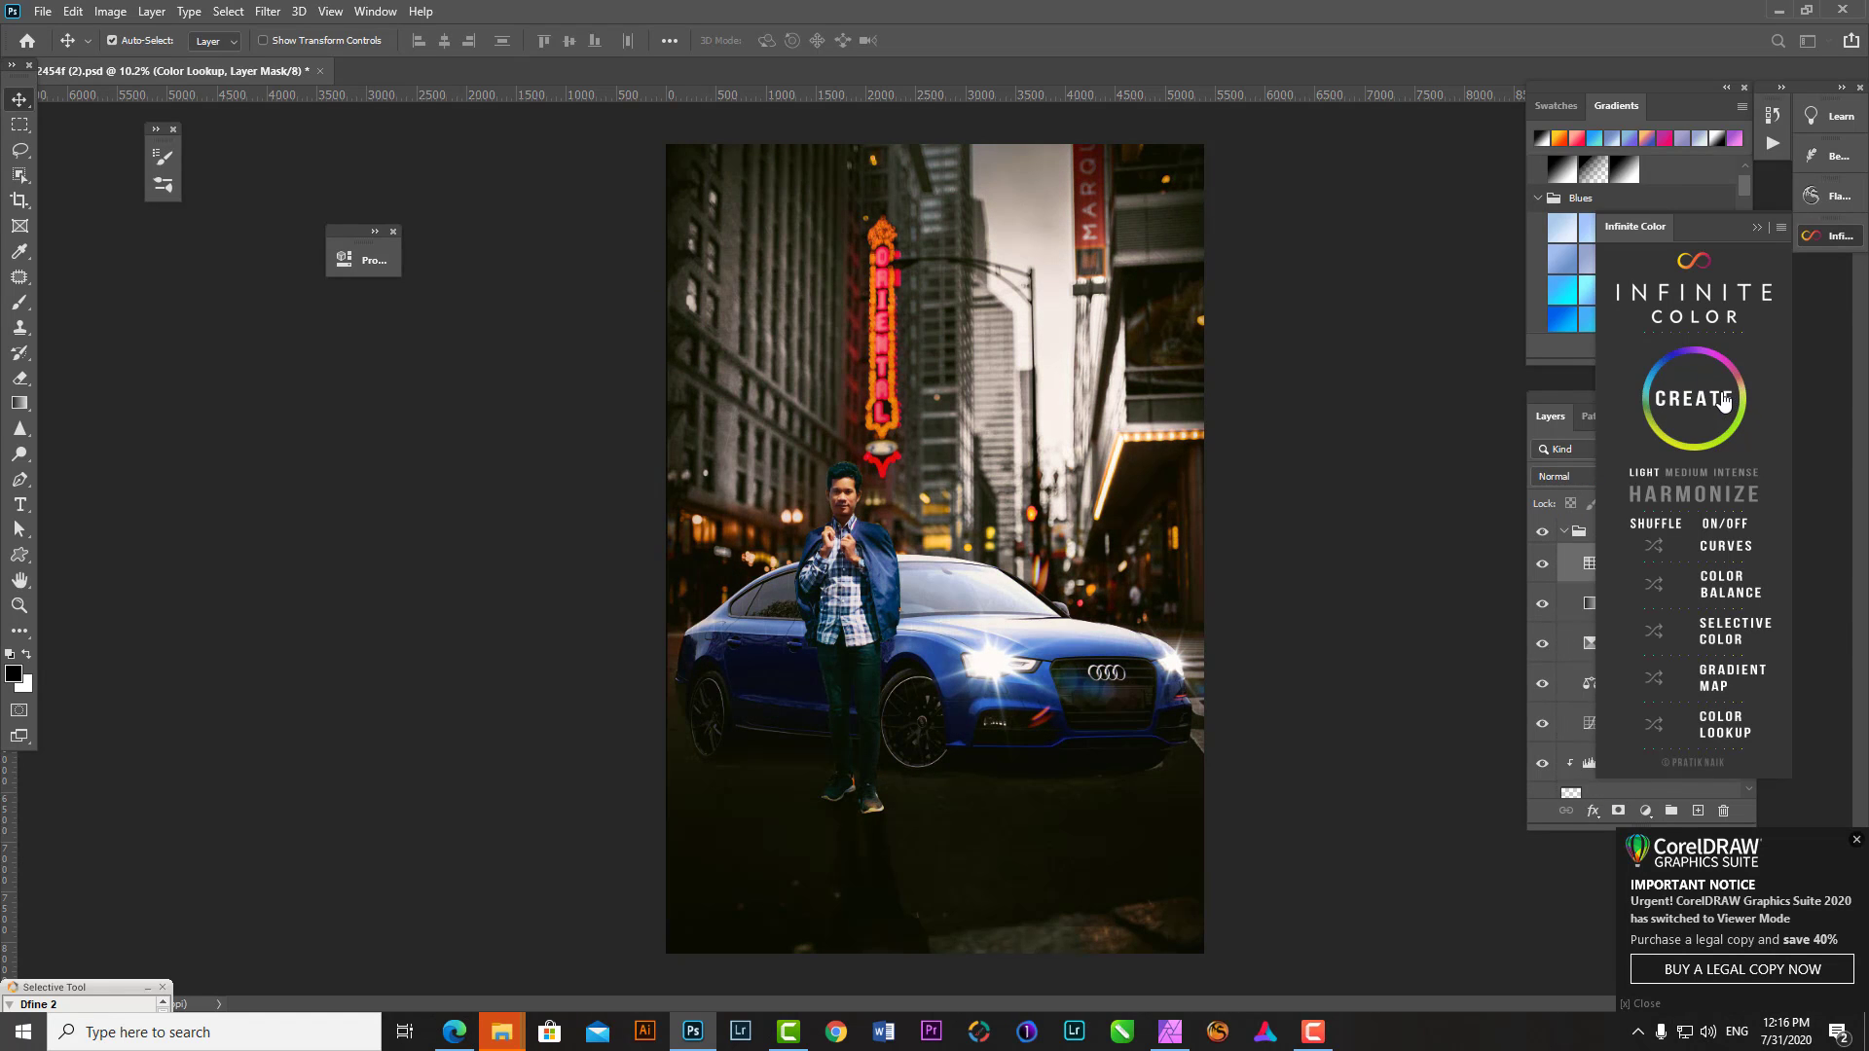
click(1689, 401)
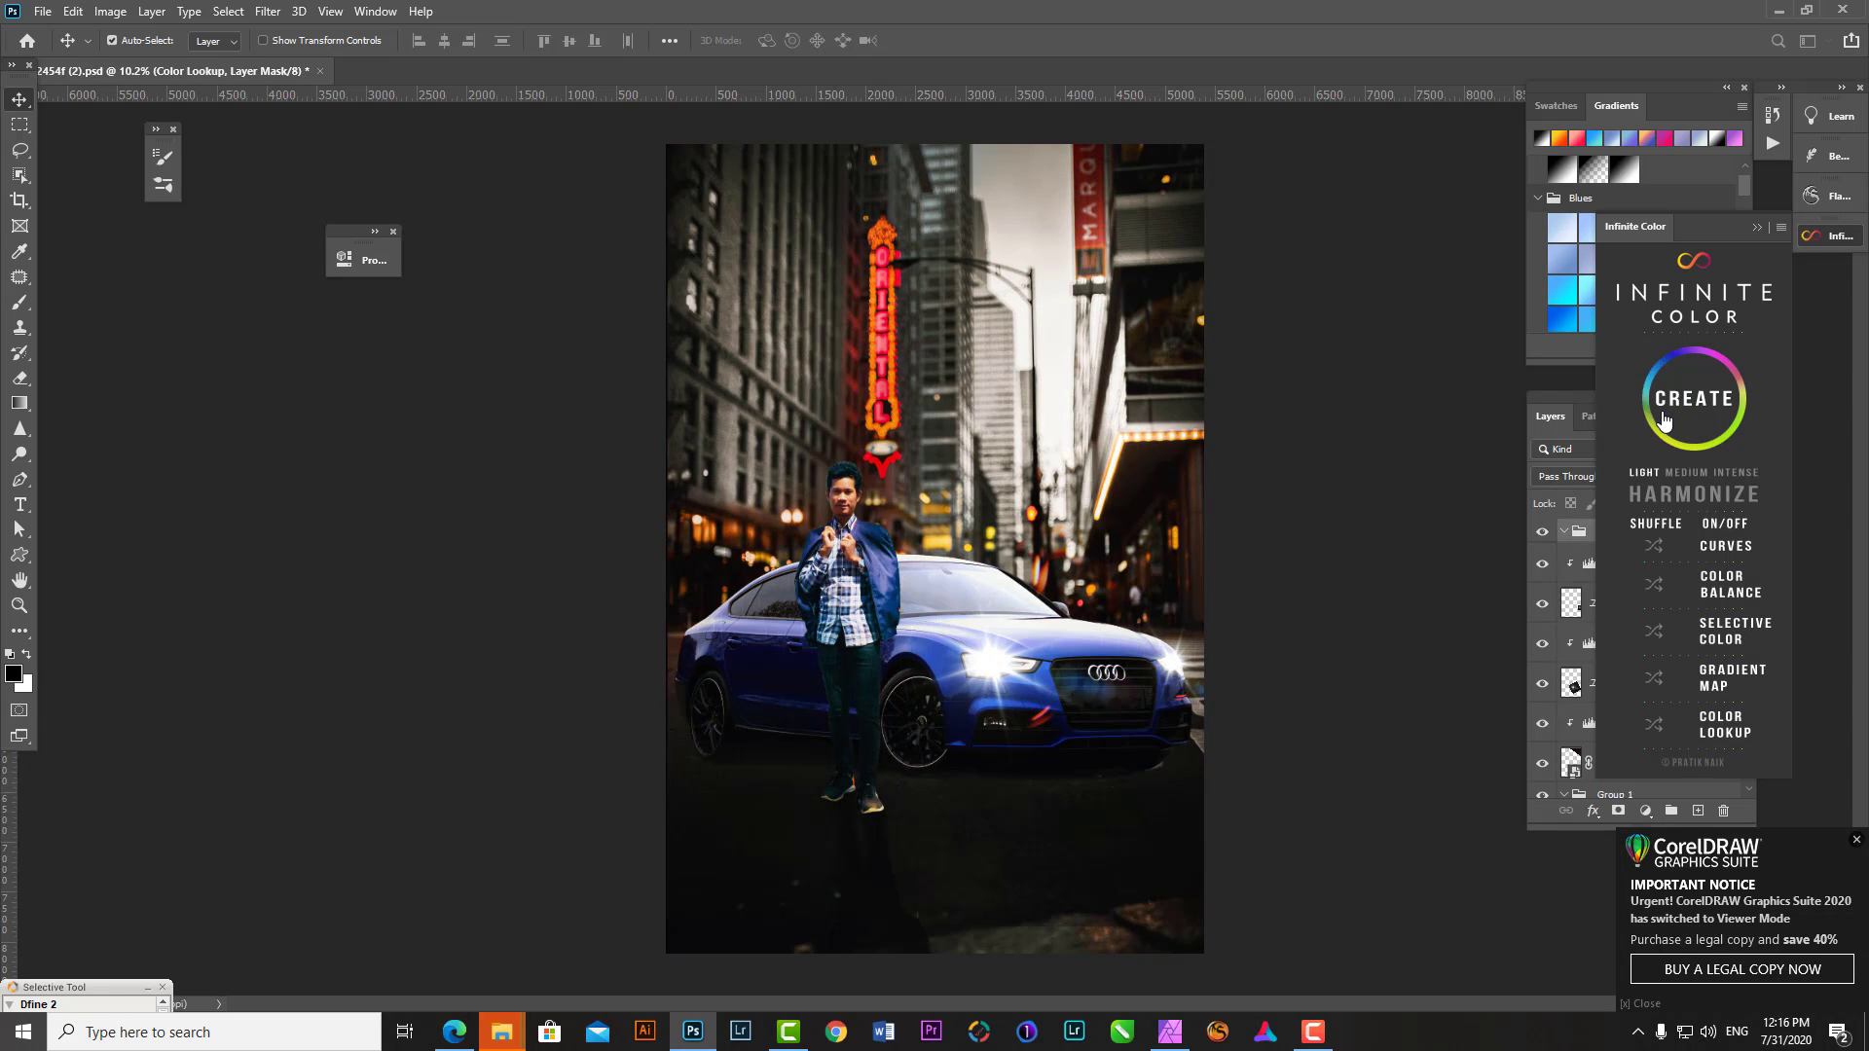
click(1663, 418)
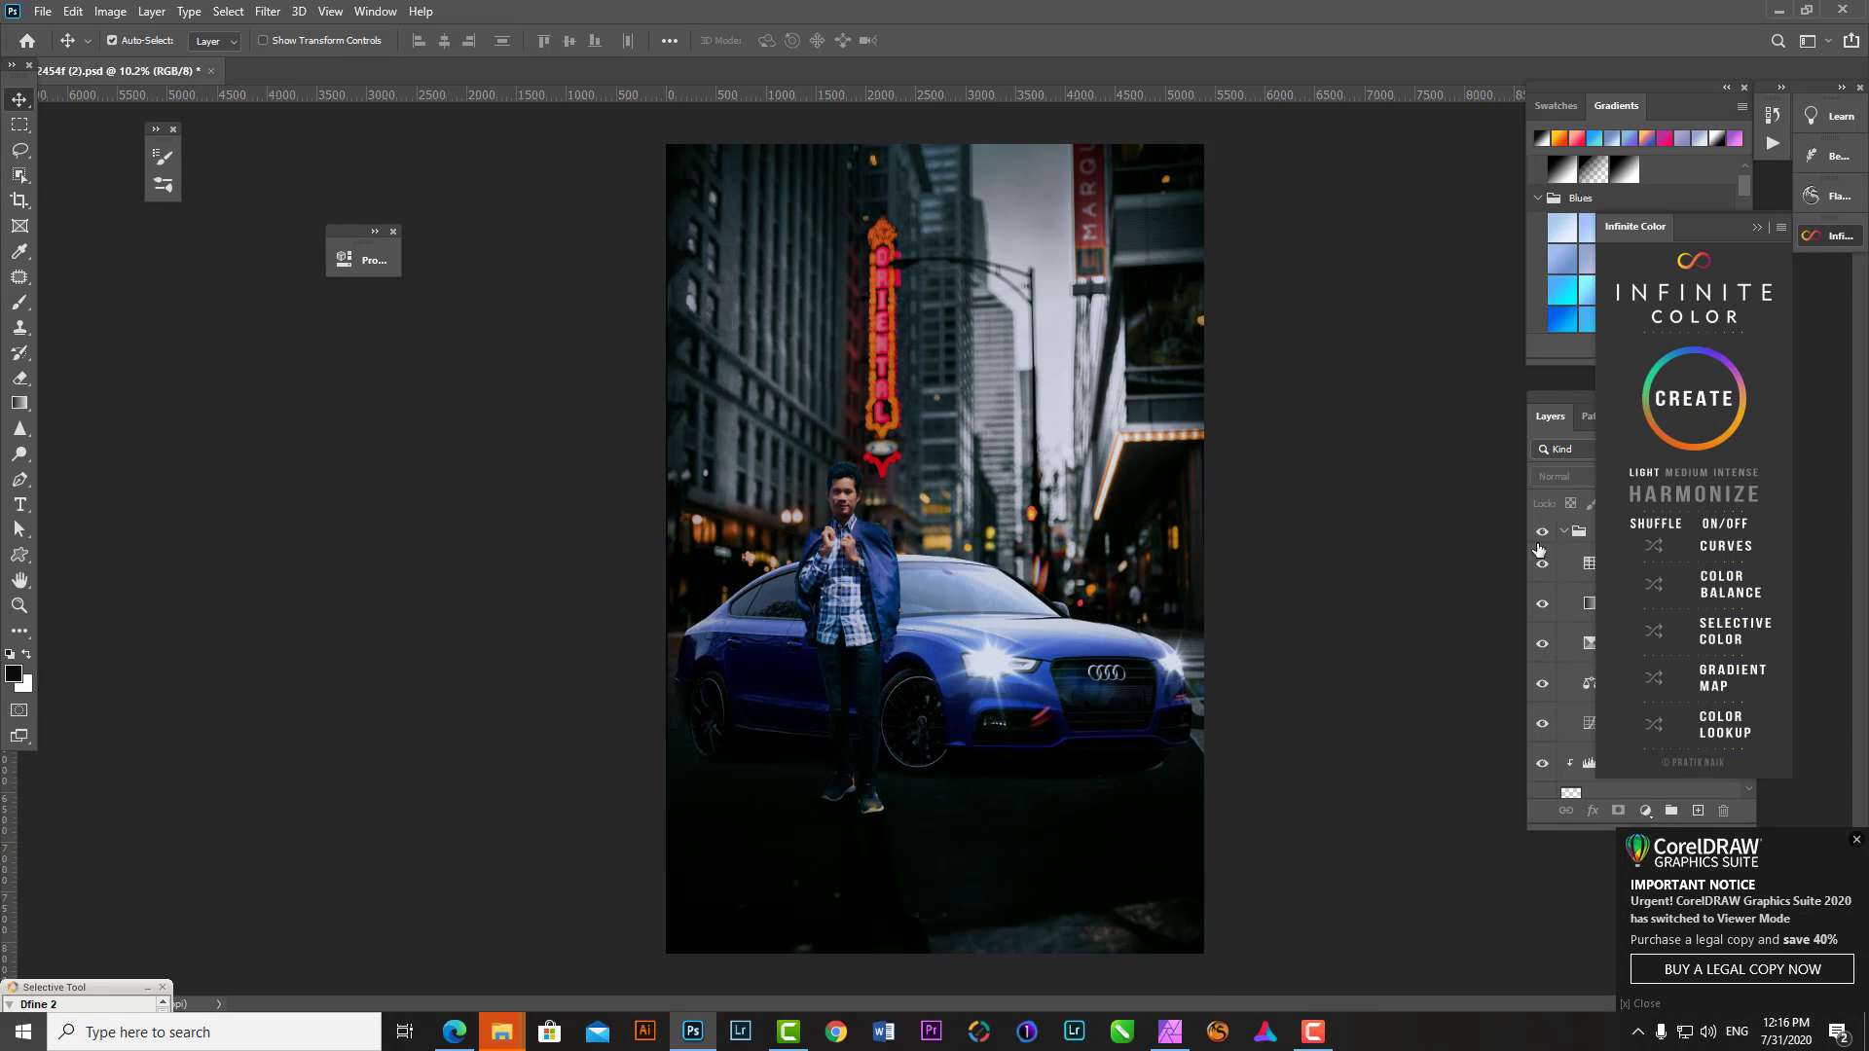
- Add a layer mask to the Infinite Color group and pick the Brush tool
click(1537, 548)
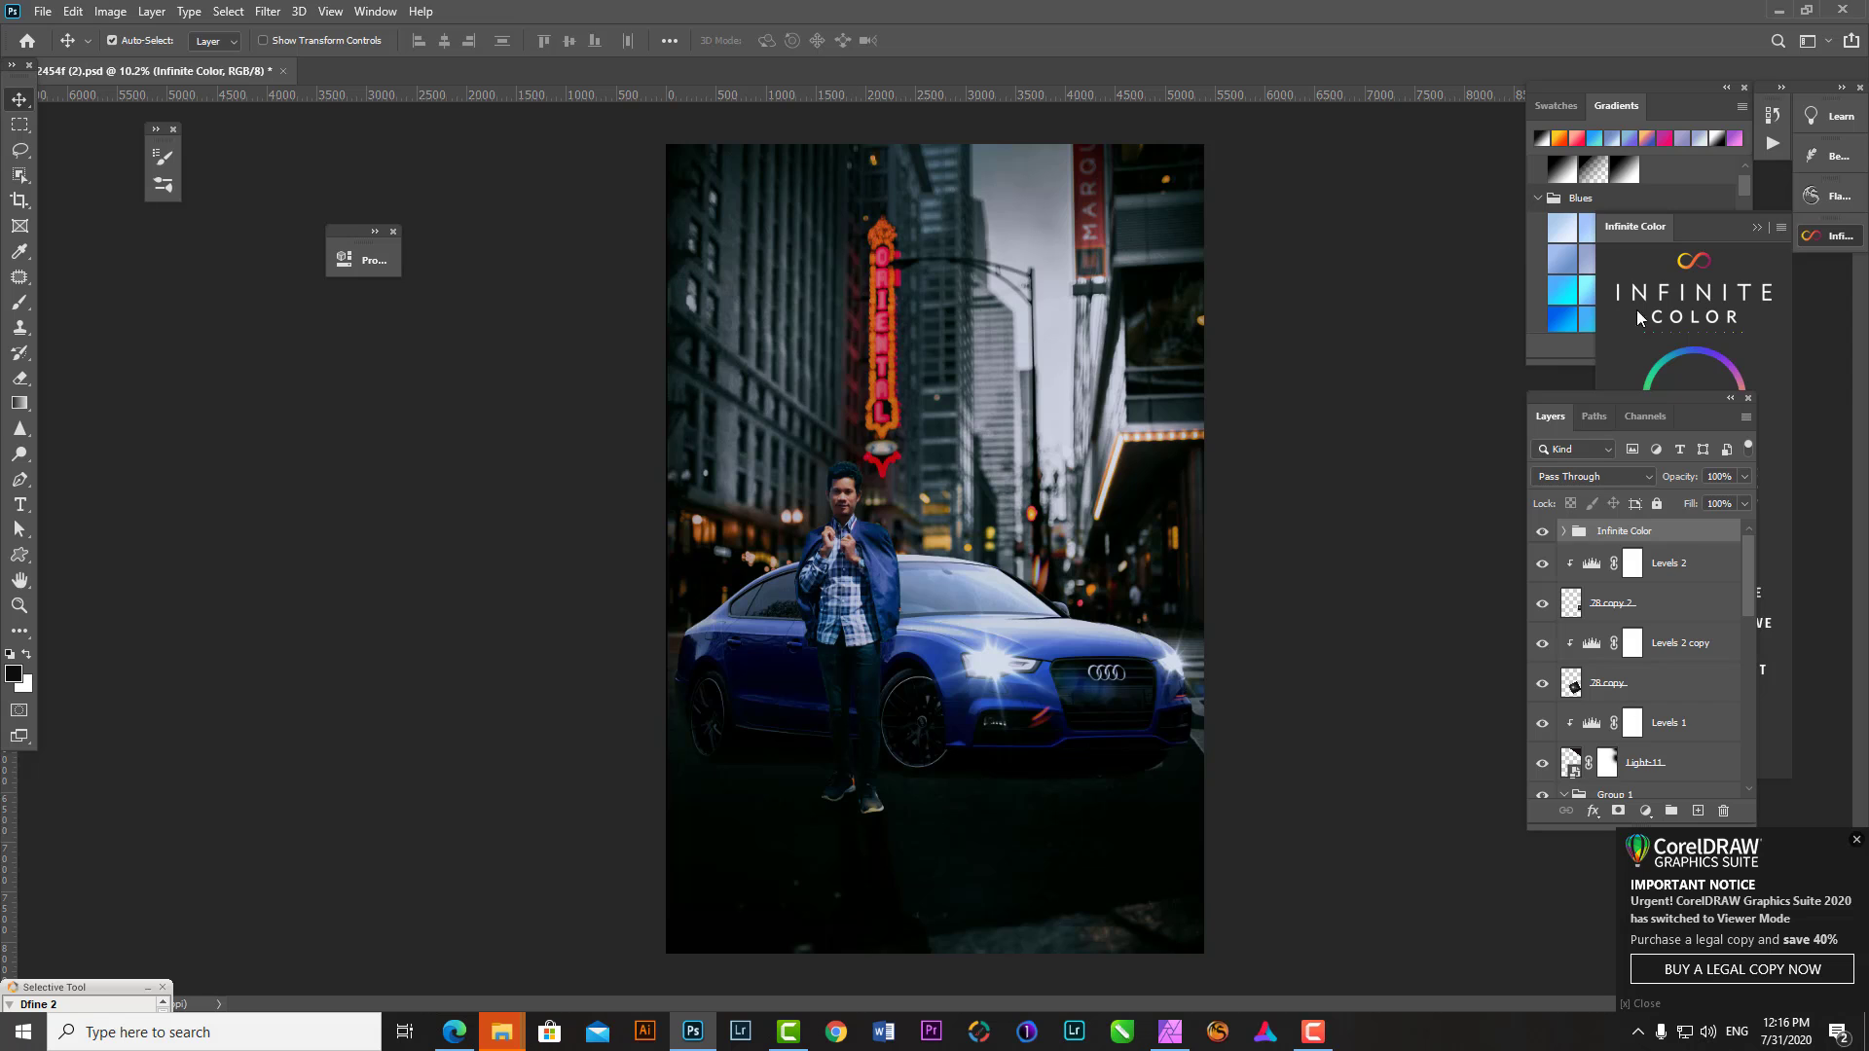
click(1618, 811)
key(b)
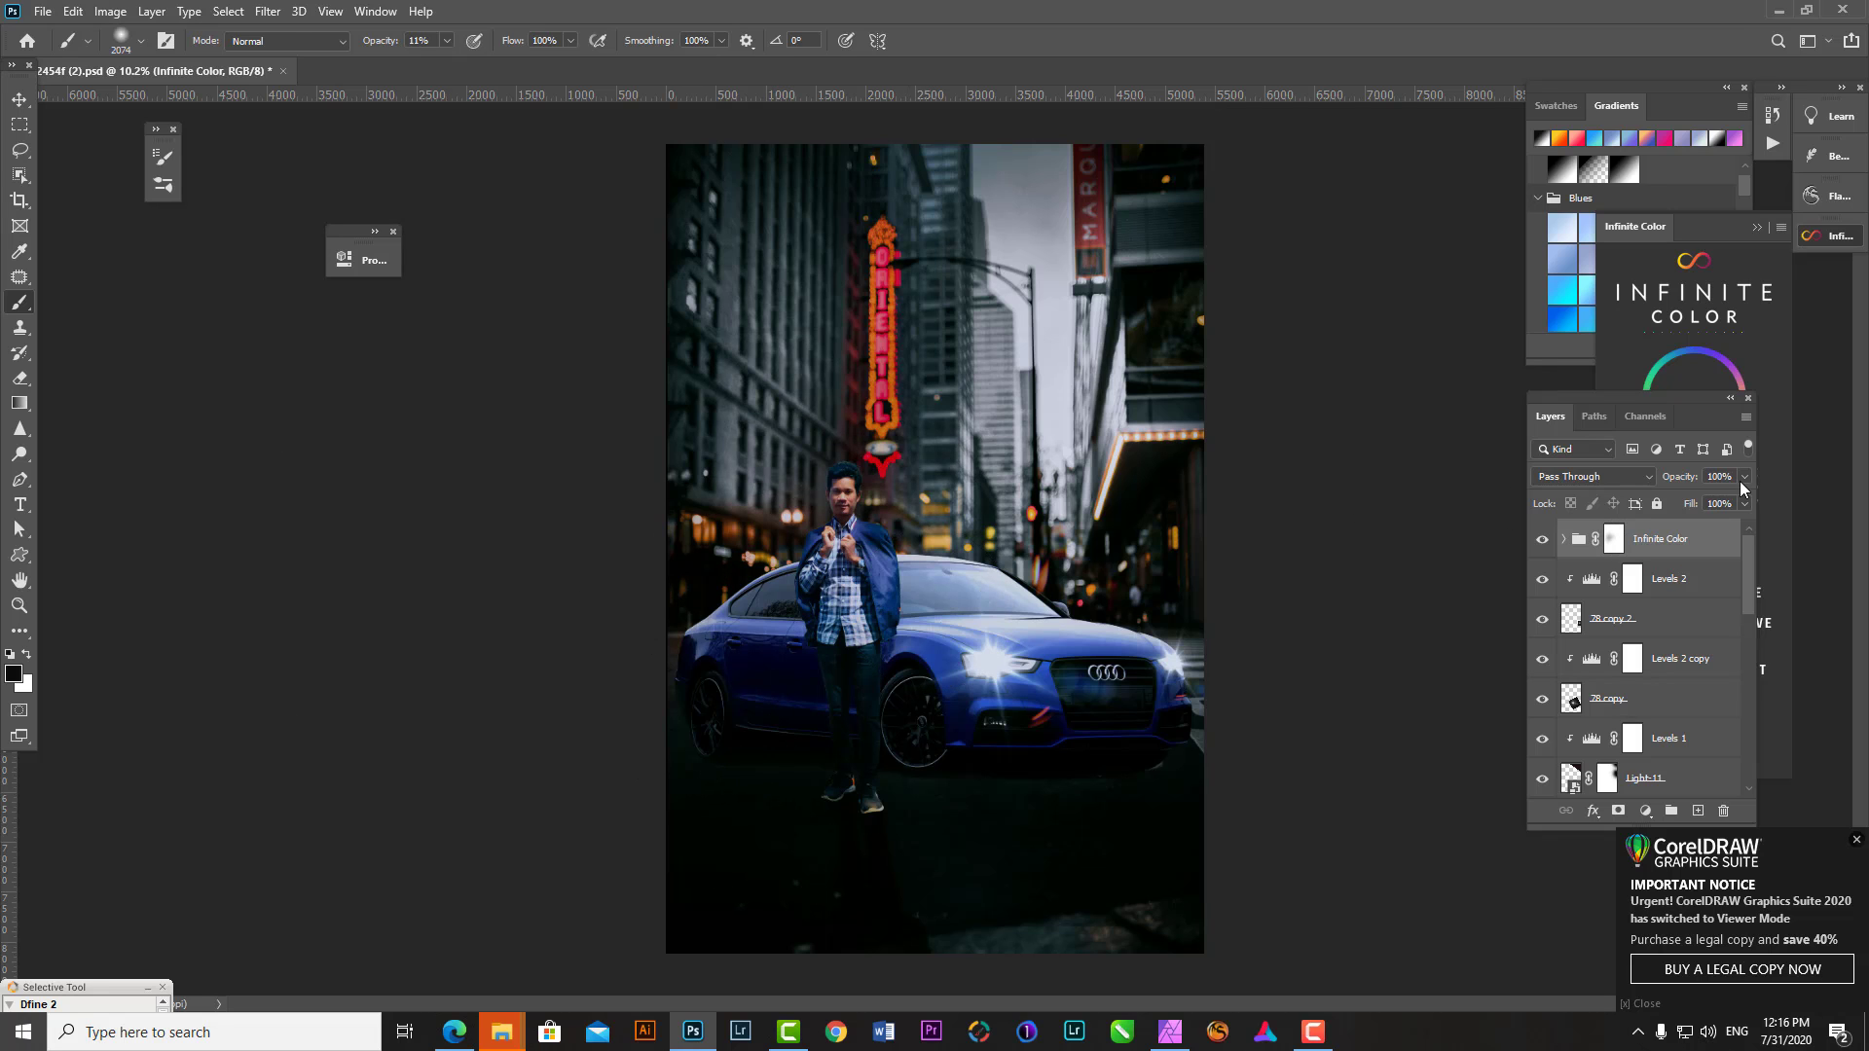
- Lower the Infinite Color group's opacity to 84%, toggling the painting colours between black and white
drag(1736, 499, 1730, 500)
key(x)
scroll(897, 646, down, 3)
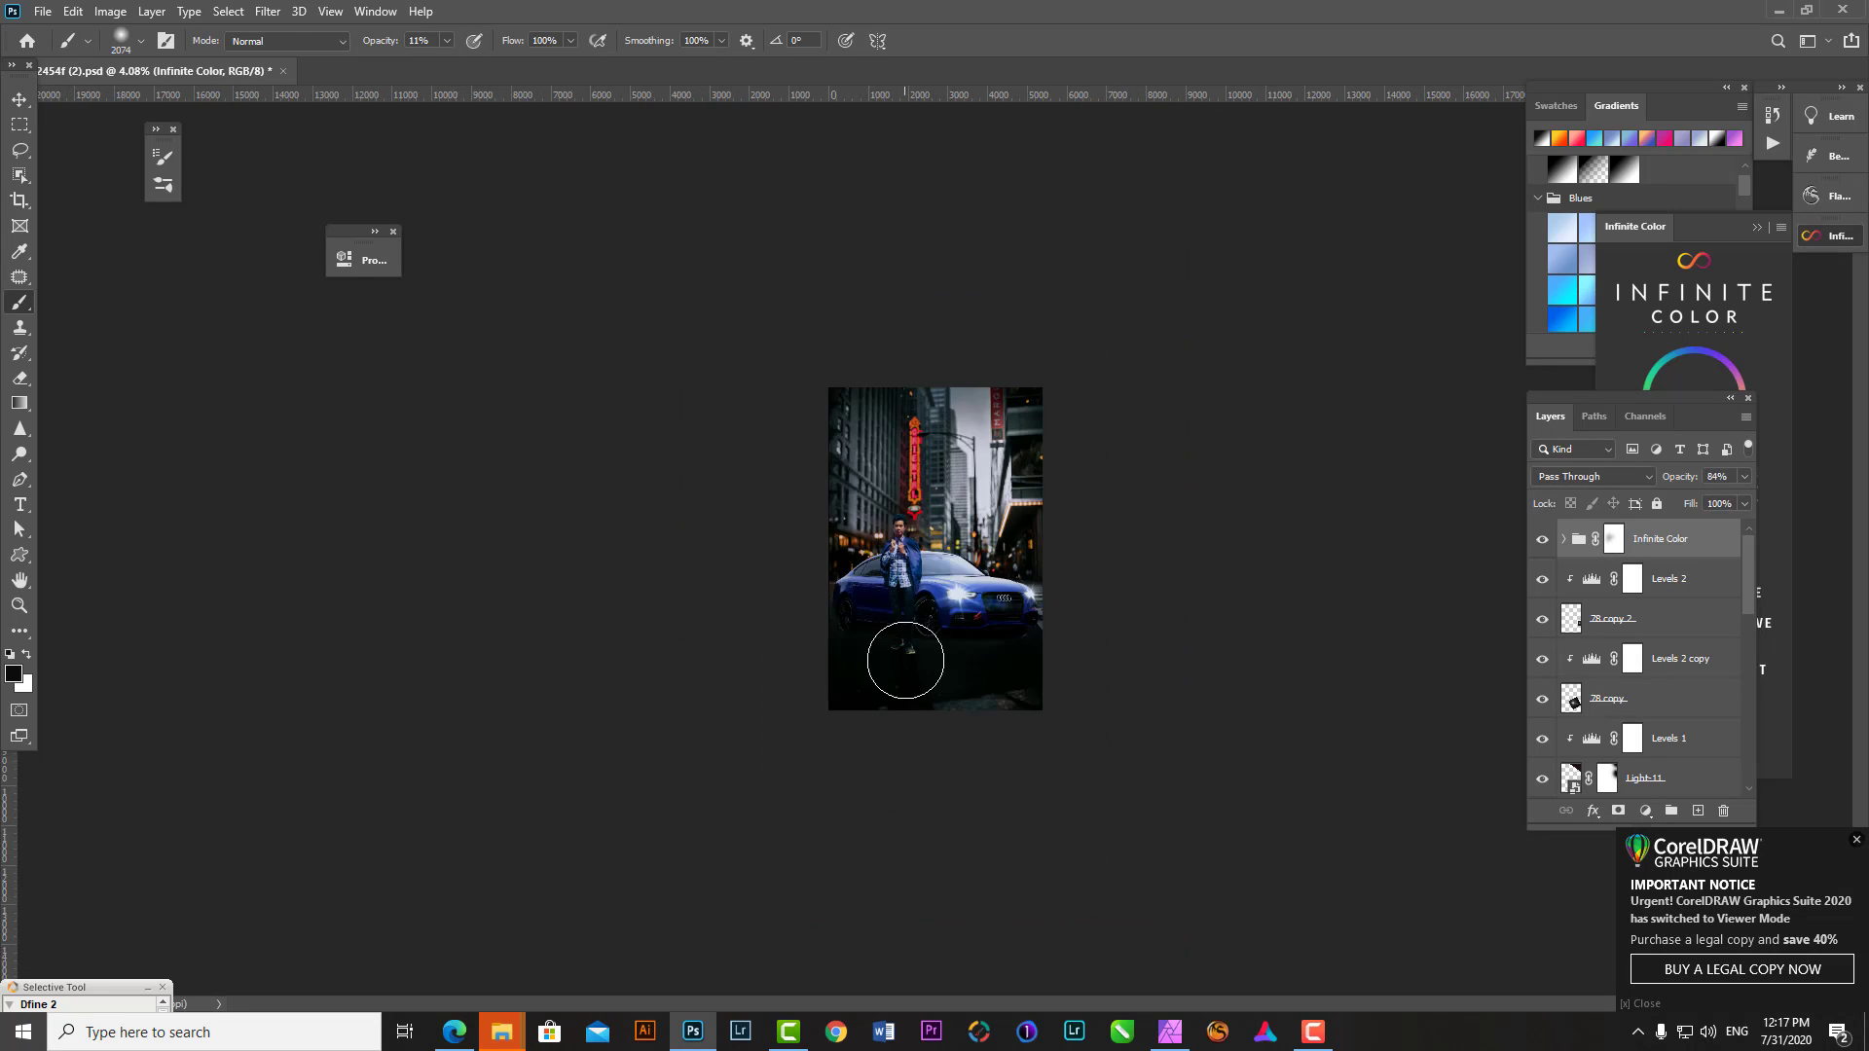
scroll(828, 491, up, 2)
scroll(827, 490, up, 2)
key(x)
scroll(696, 441, up, 2)
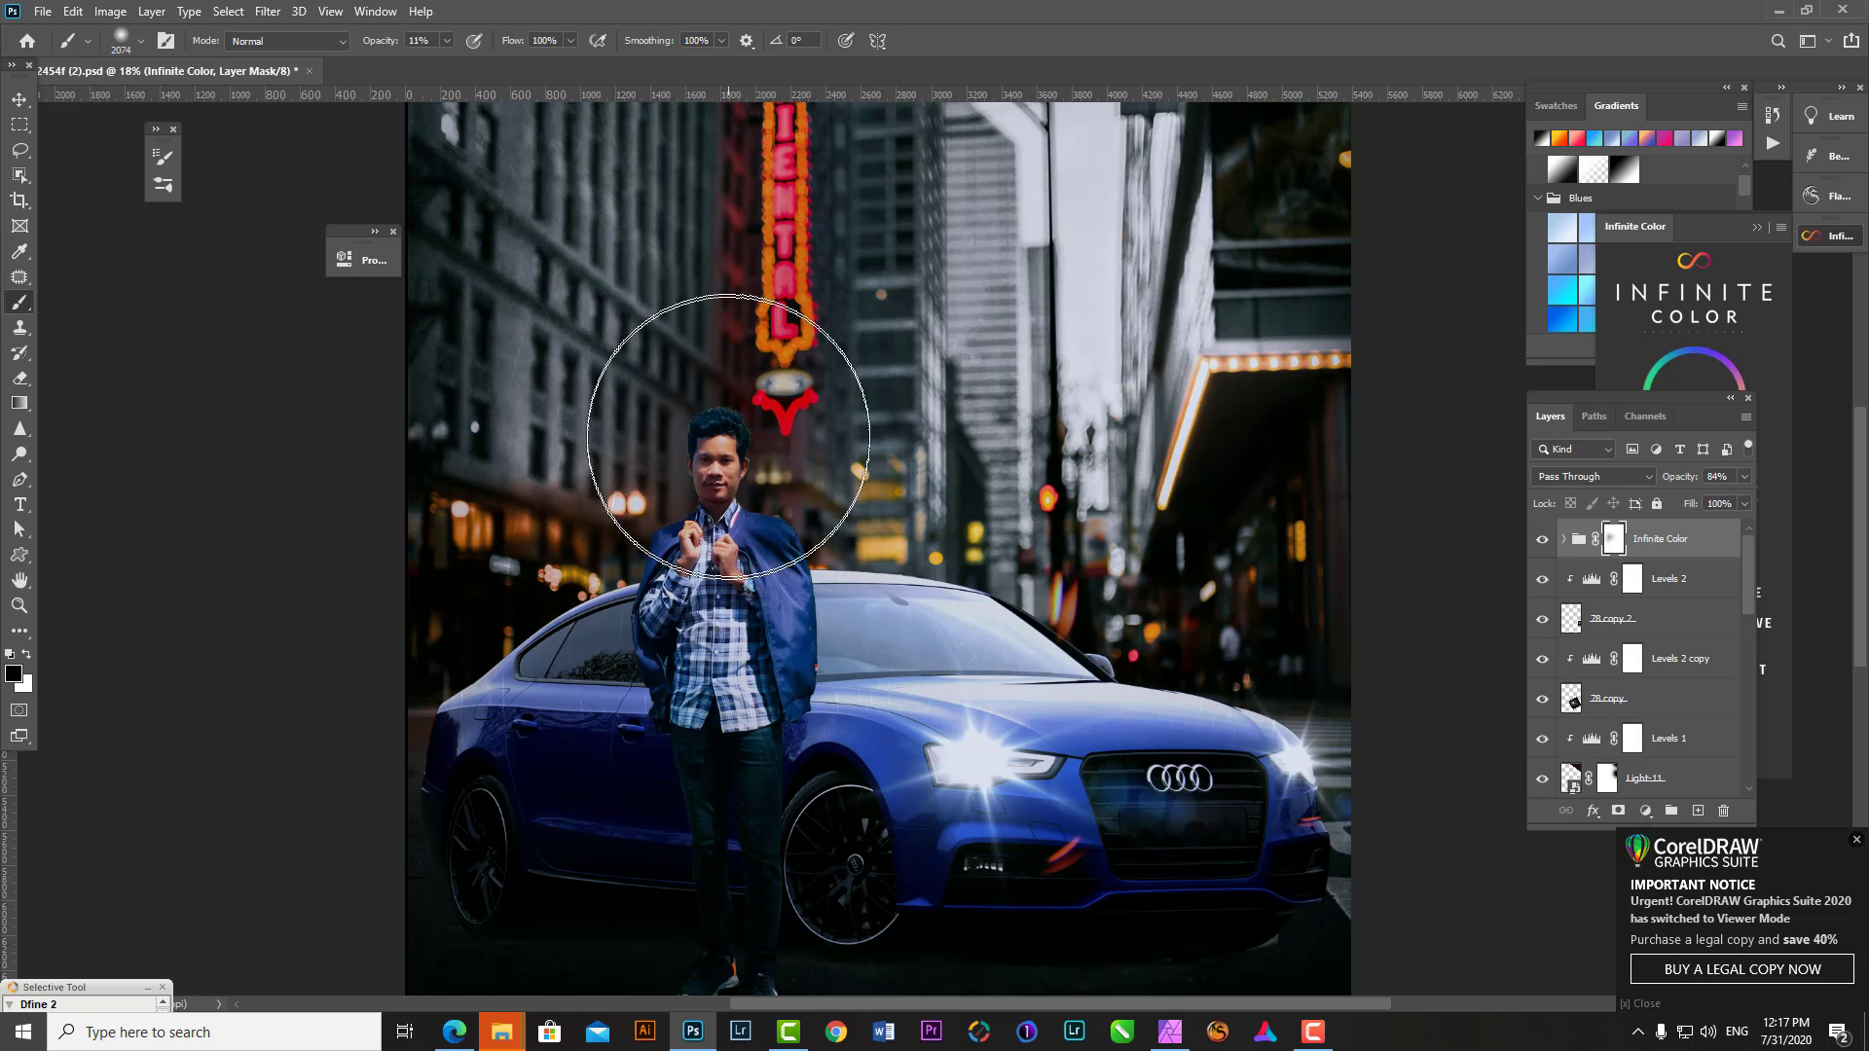
scroll(876, 584, down, 2)
key(x)
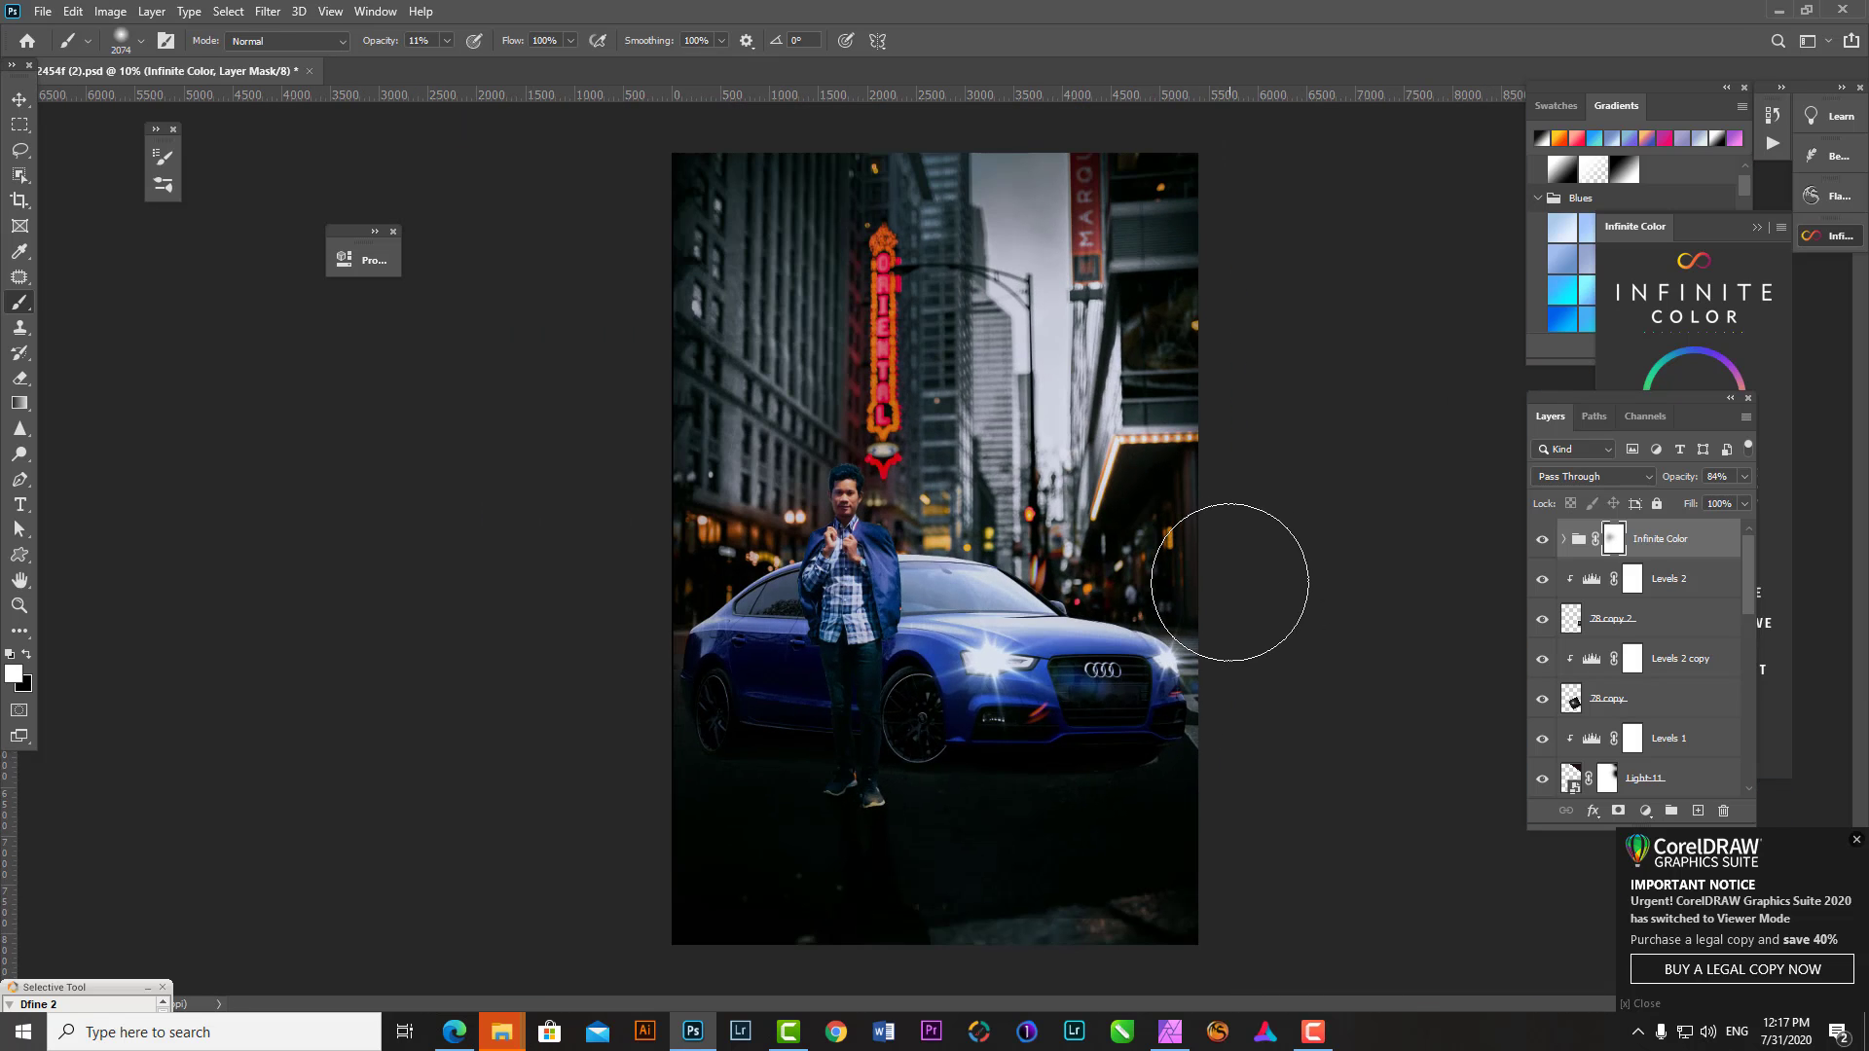
scroll(648, 542, up, 1)
scroll(669, 553, down, 1)
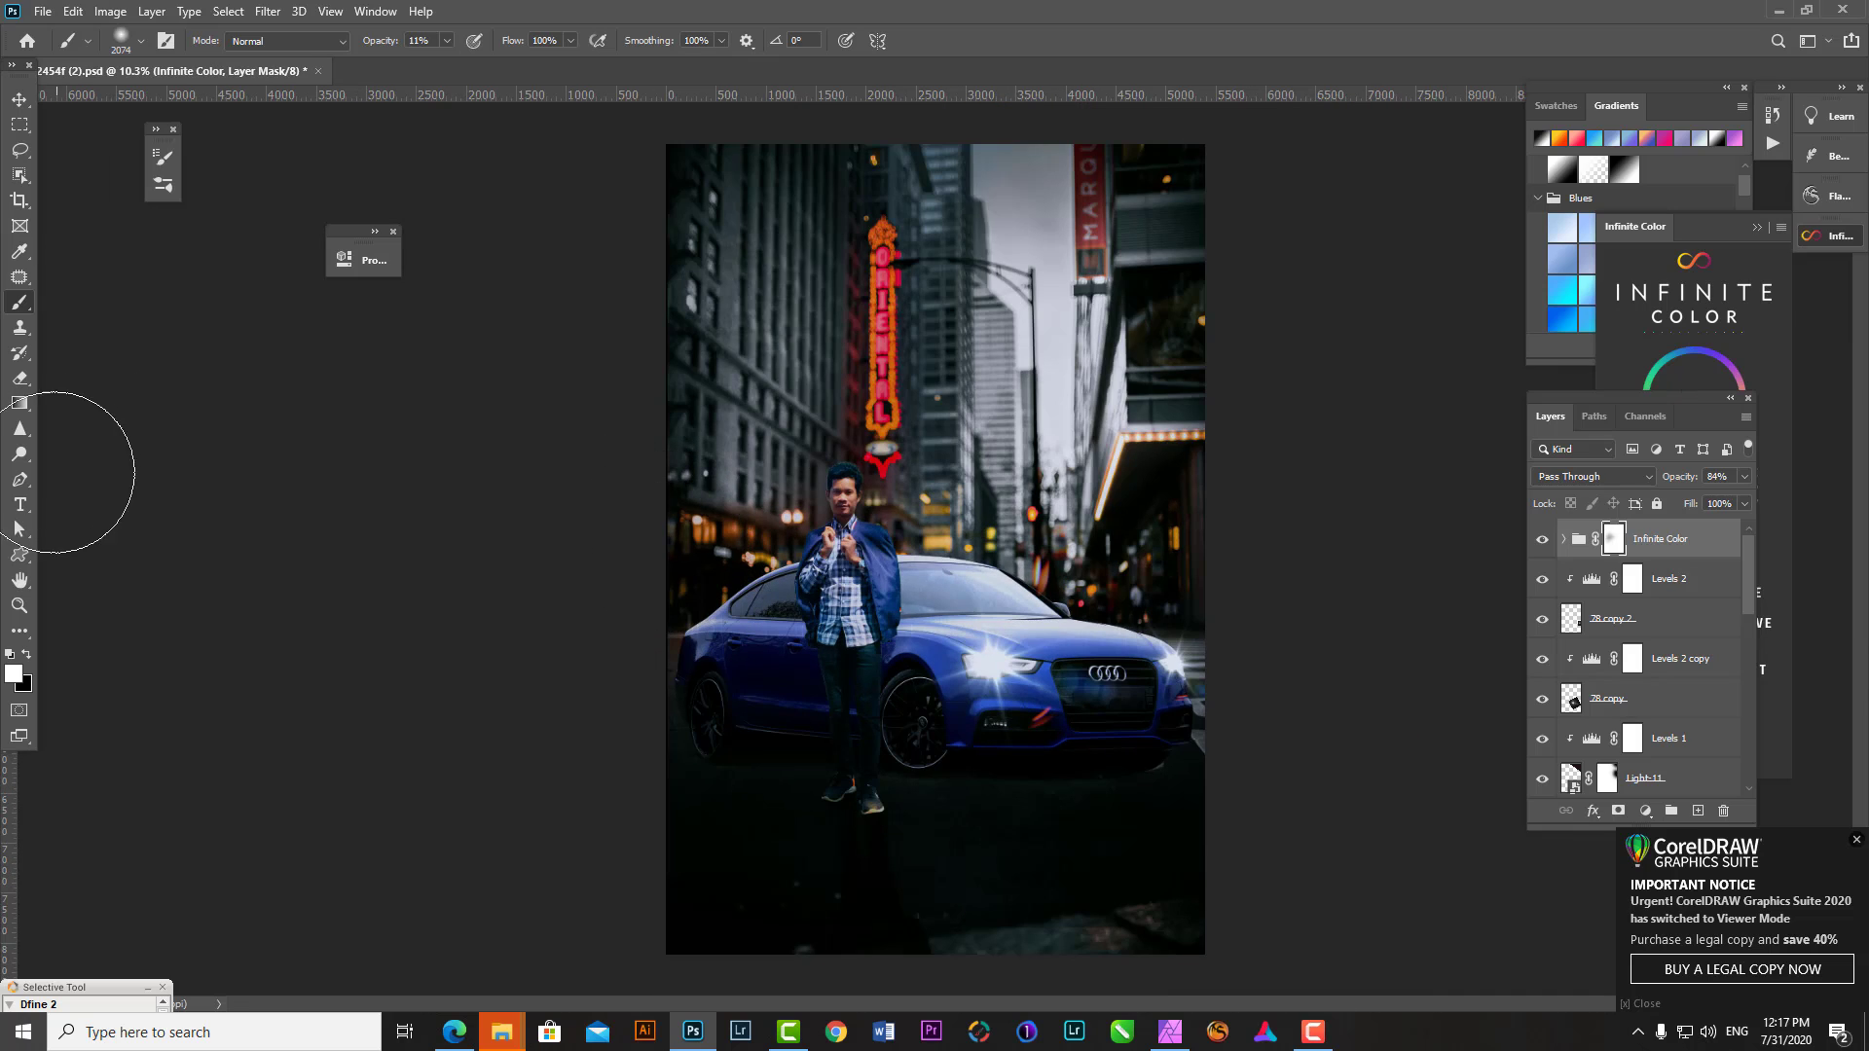
click(19, 504)
click(97, 501)
click(762, 309)
text(S)
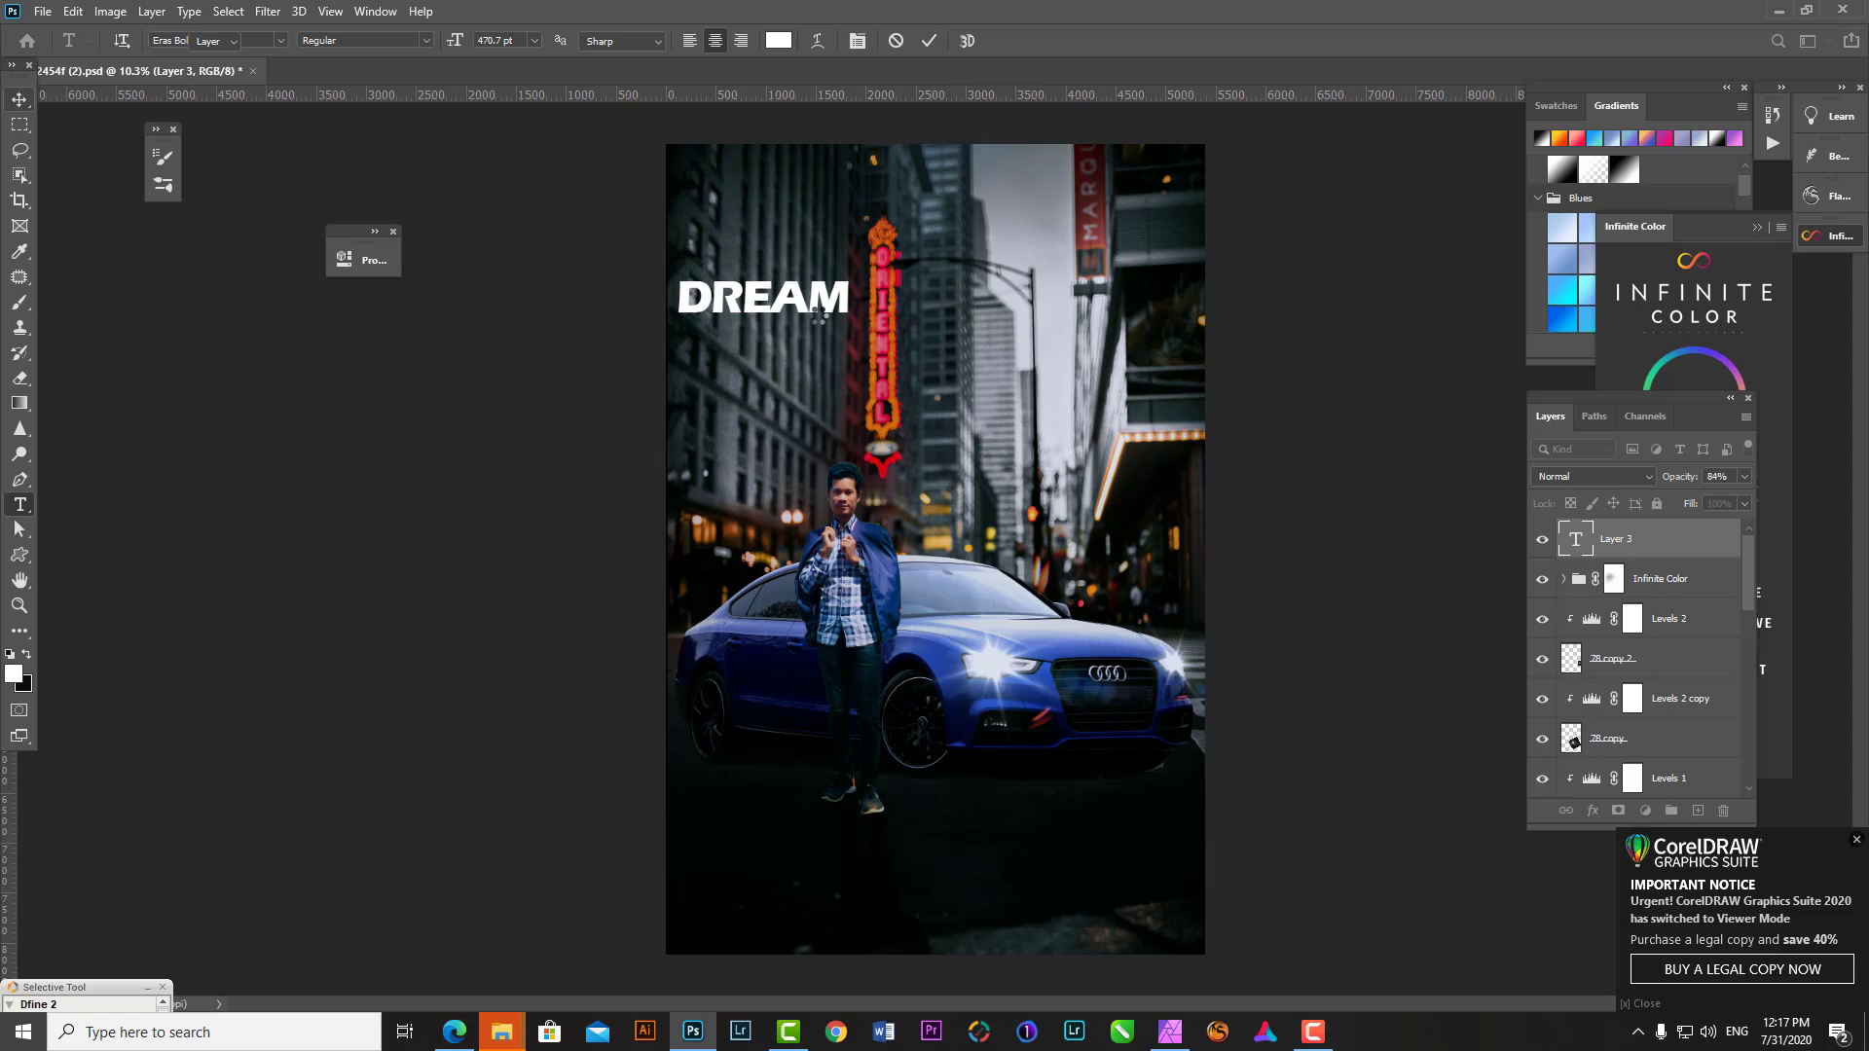
key(ctrl+Return)
key(v)
drag(819, 310, 1126, 913)
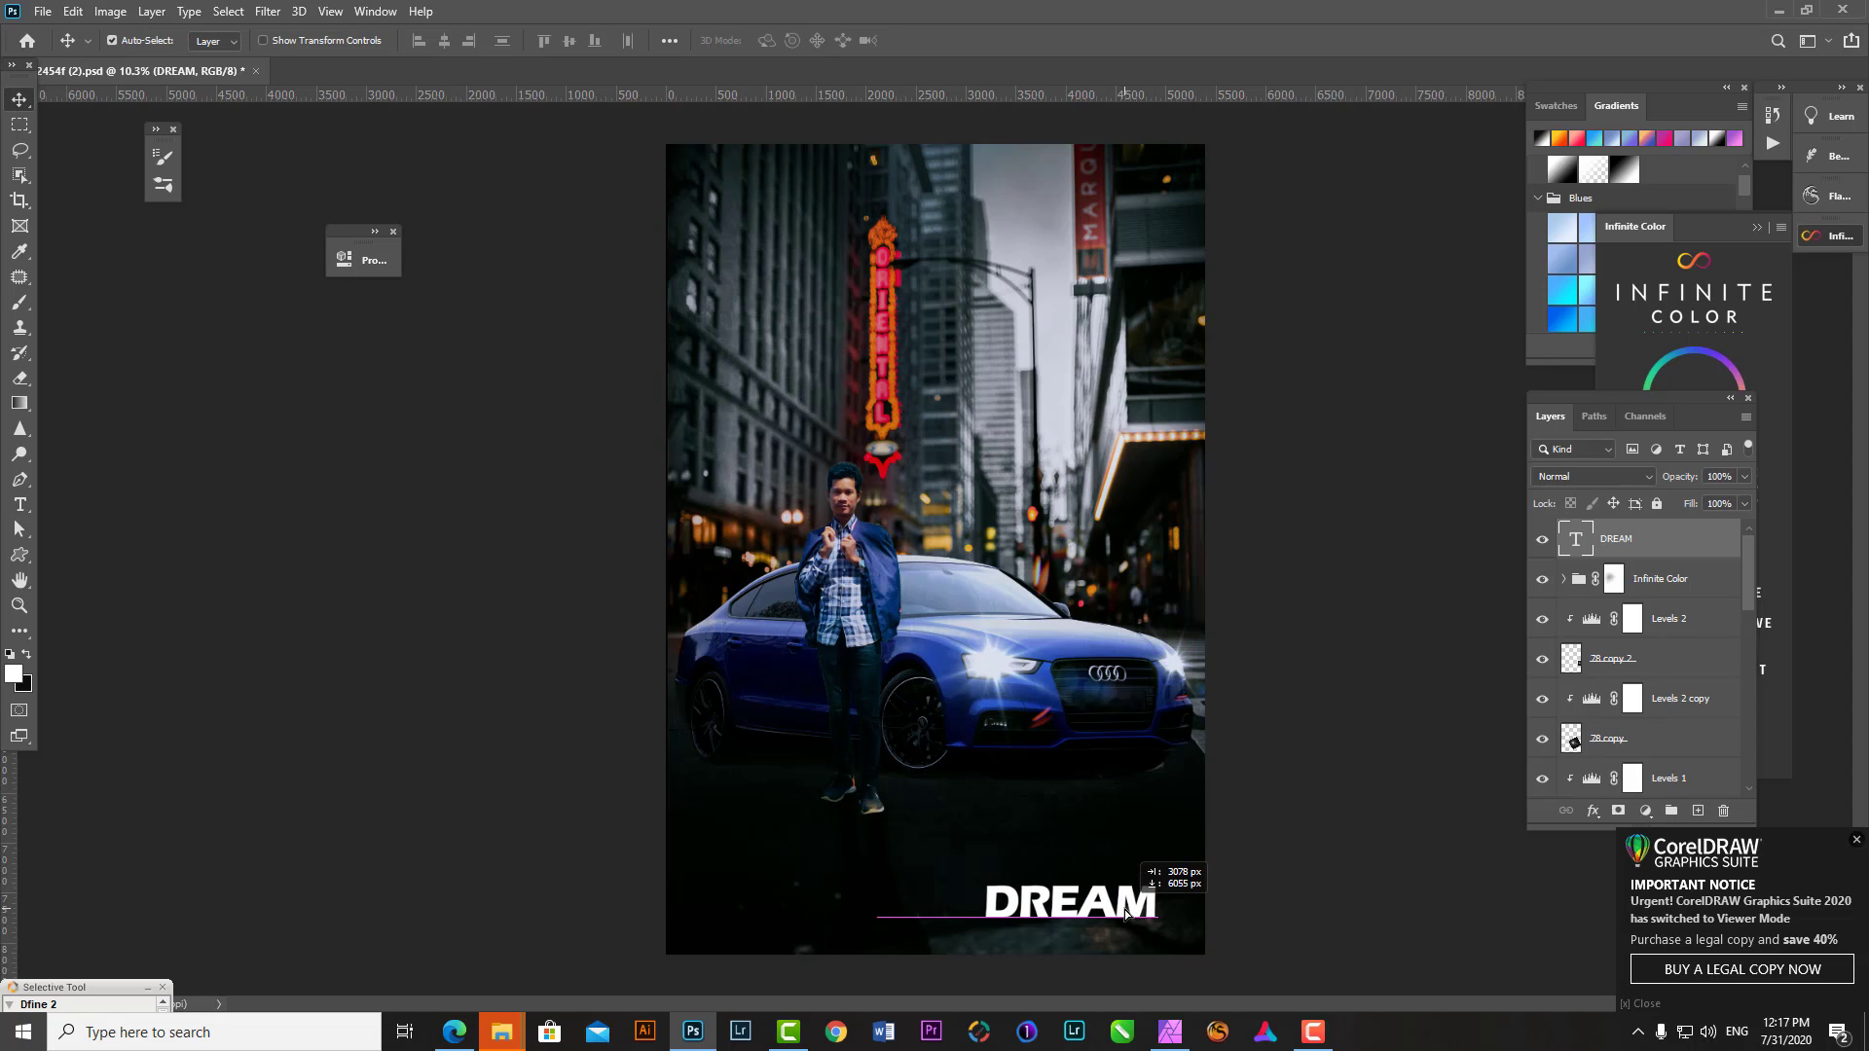
mouse_move(785, 174)
mouse_down()
mouse_move(1119, 920)
mouse_move(1129, 635)
mouse_up()
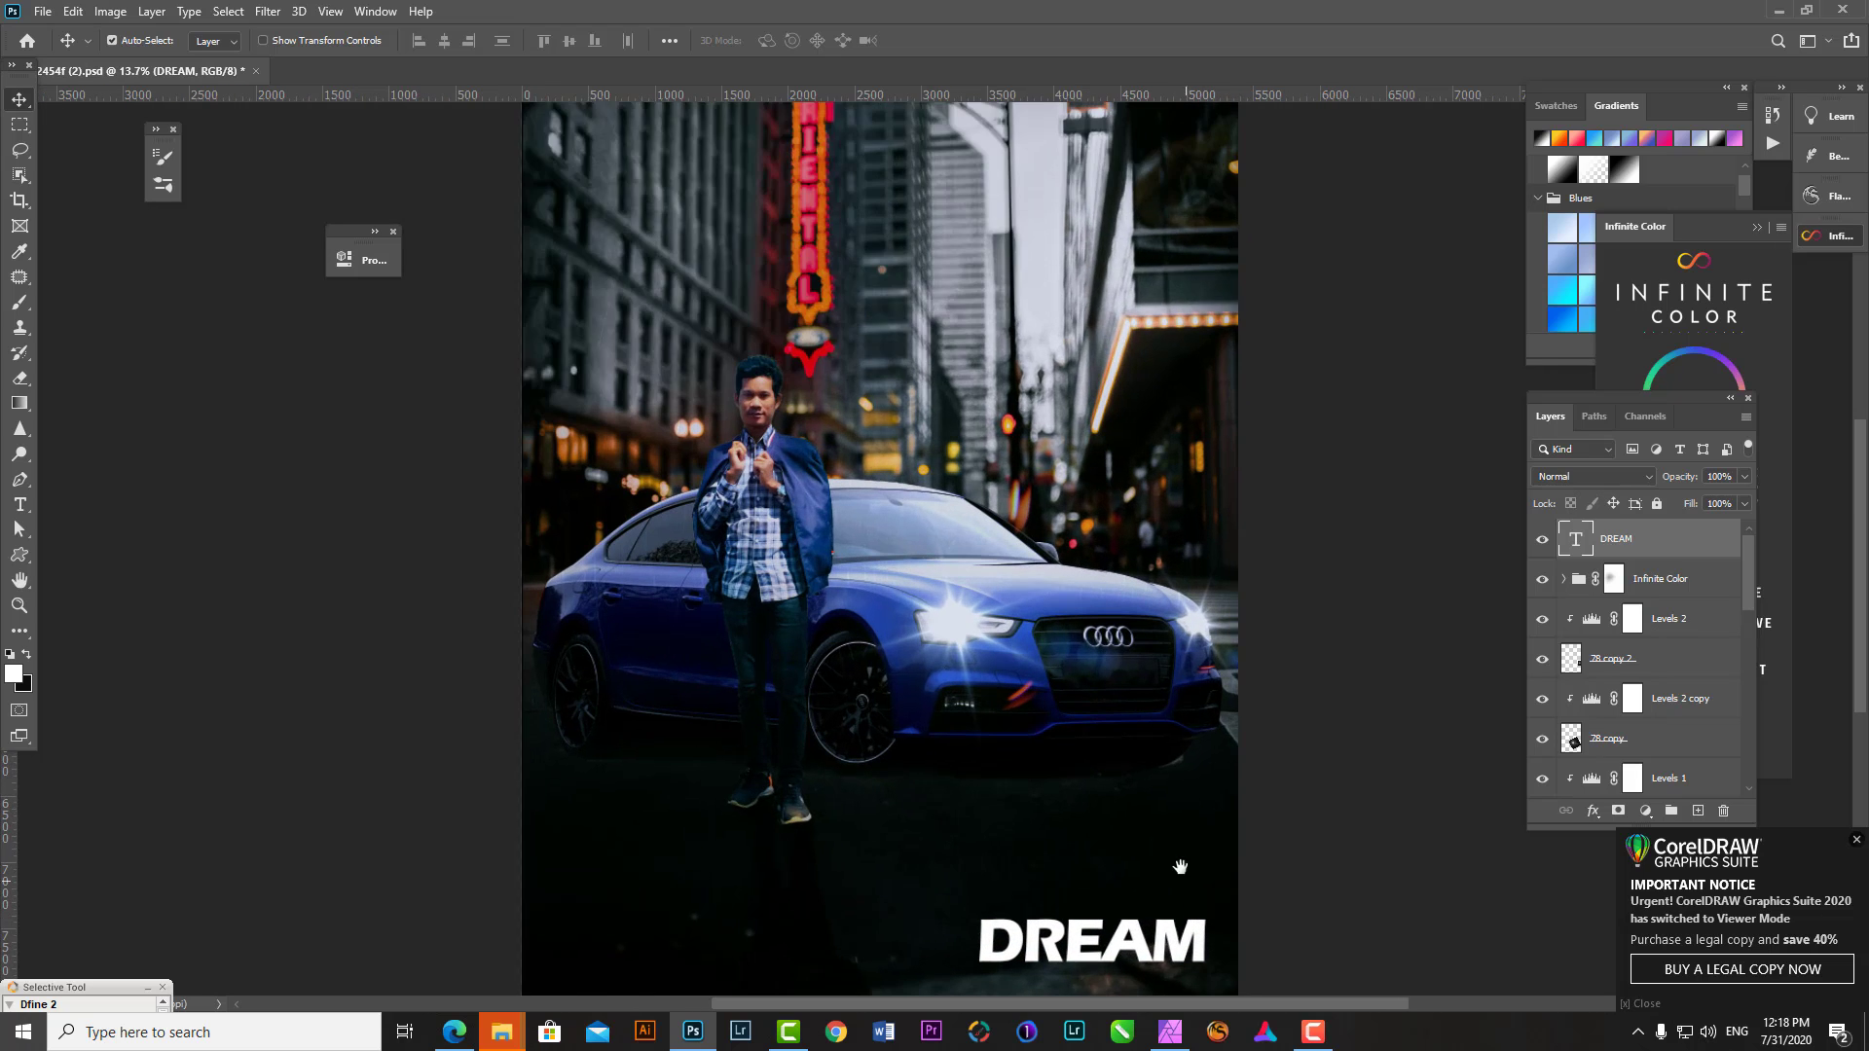
scroll(1119, 920, up, 1)
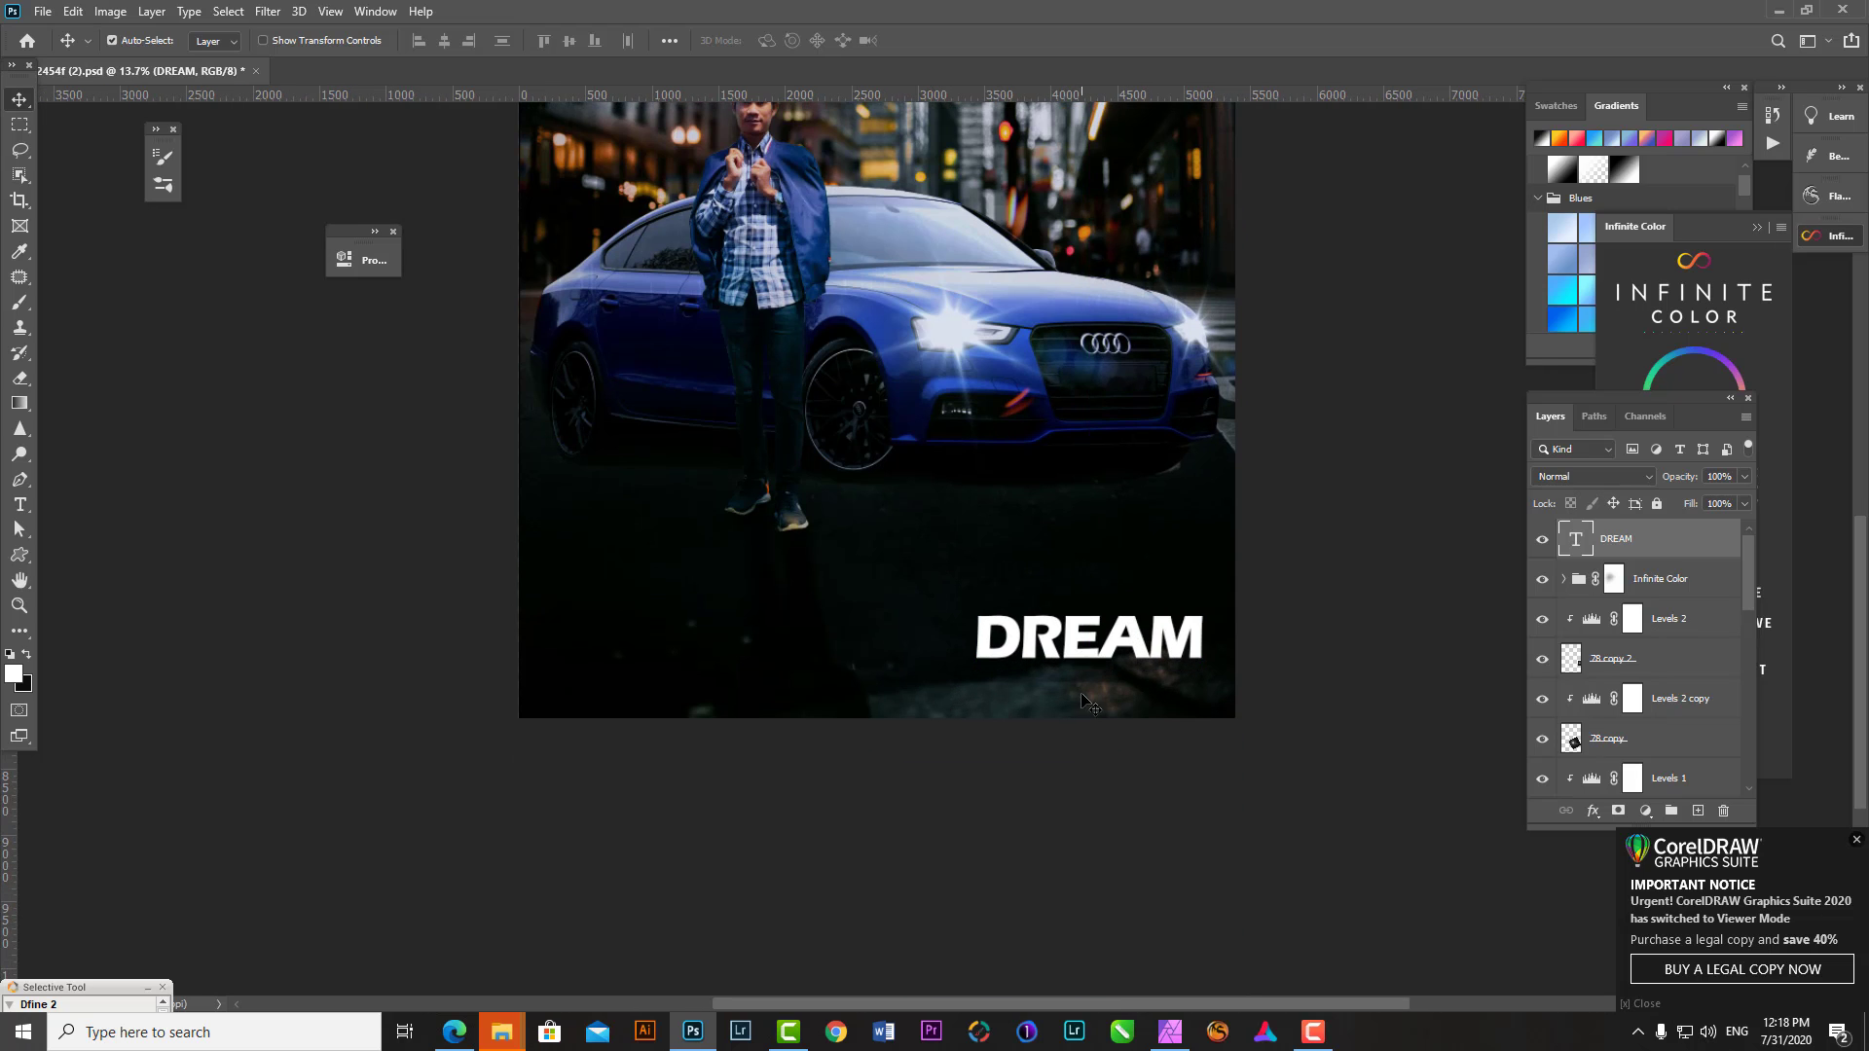
drag(1087, 702, 1090, 626)
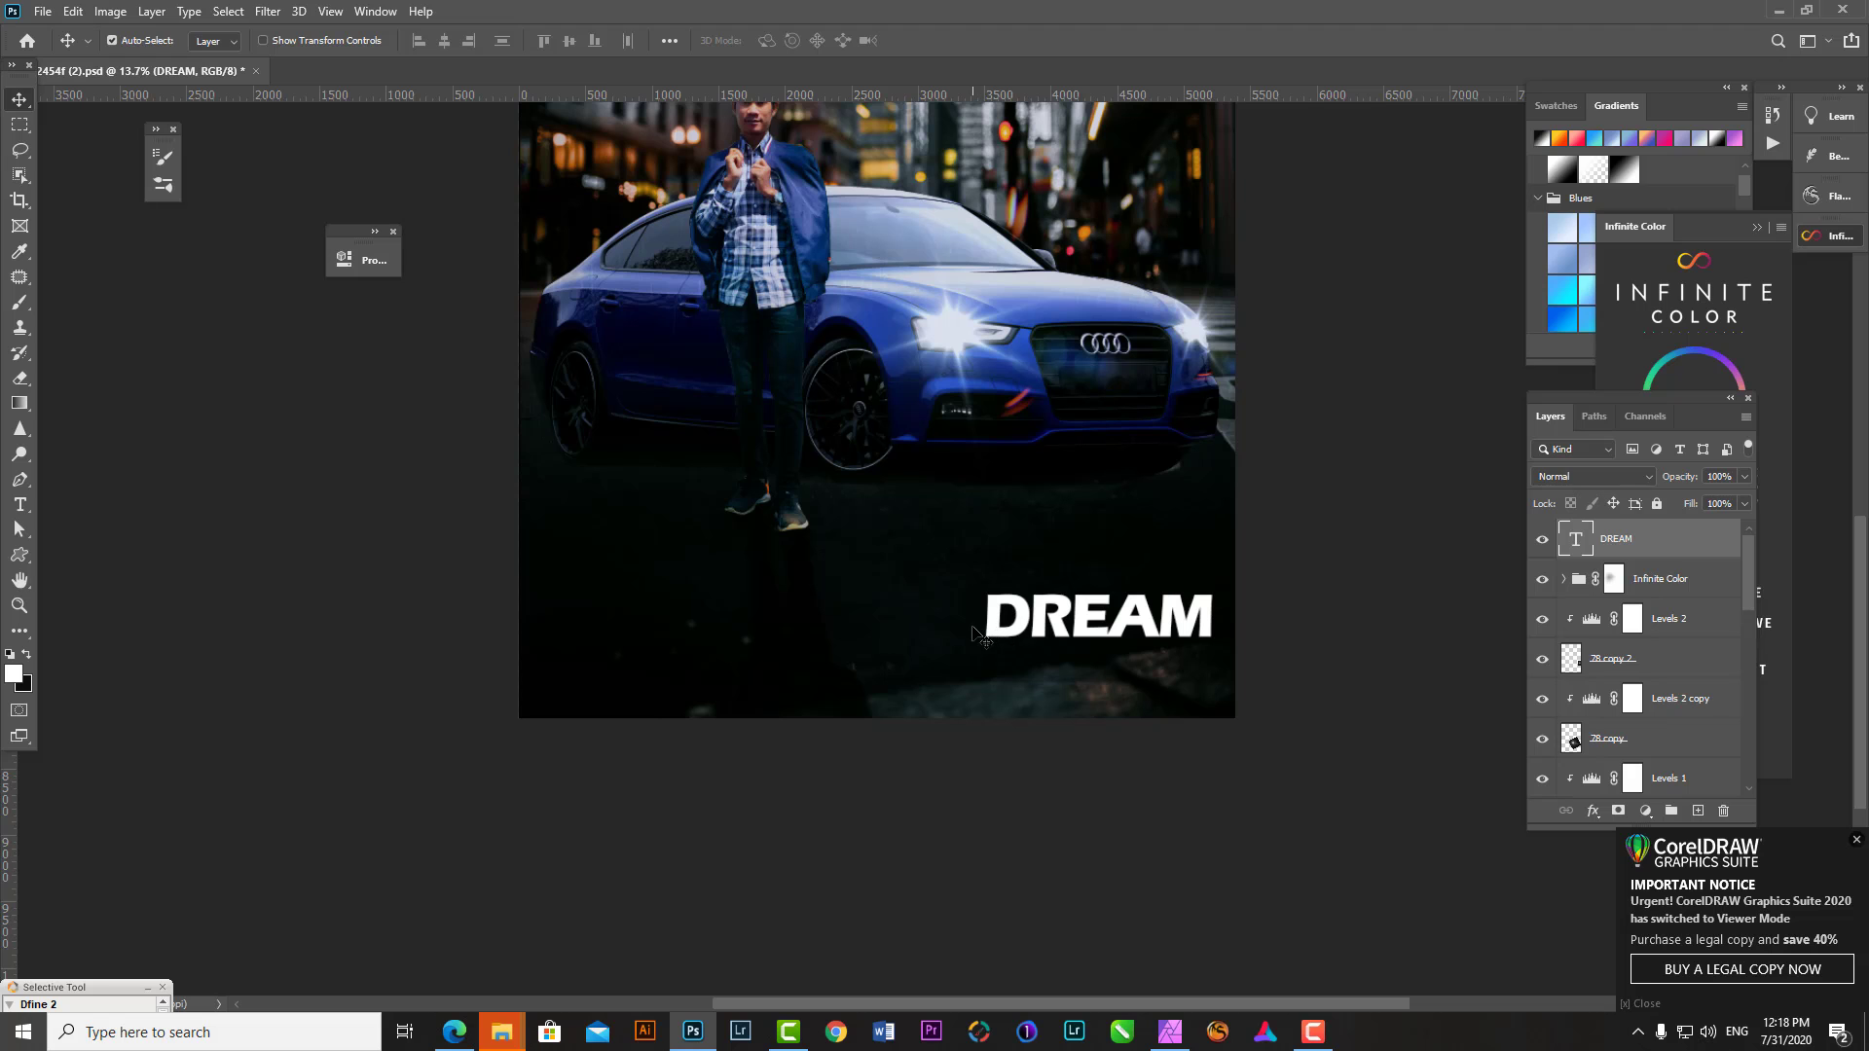
scroll(1002, 622, down, 2)
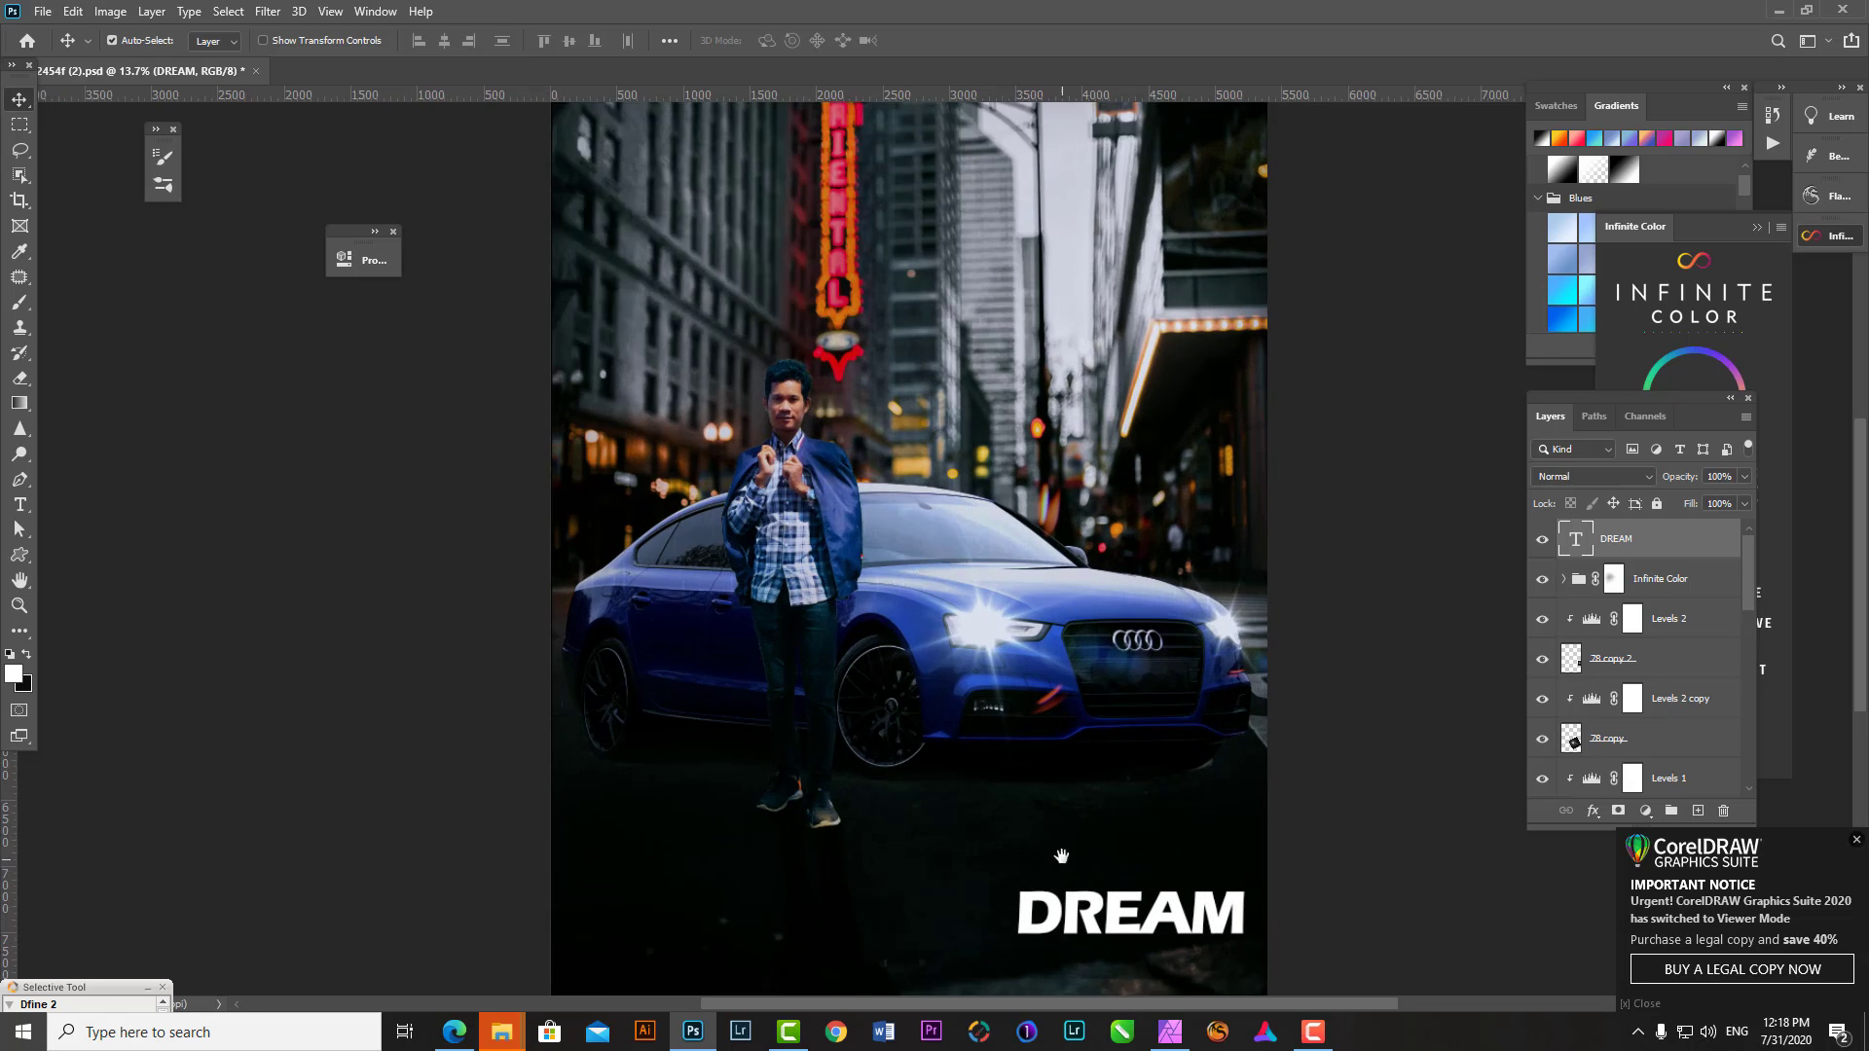
scroll(978, 609, down, 1)
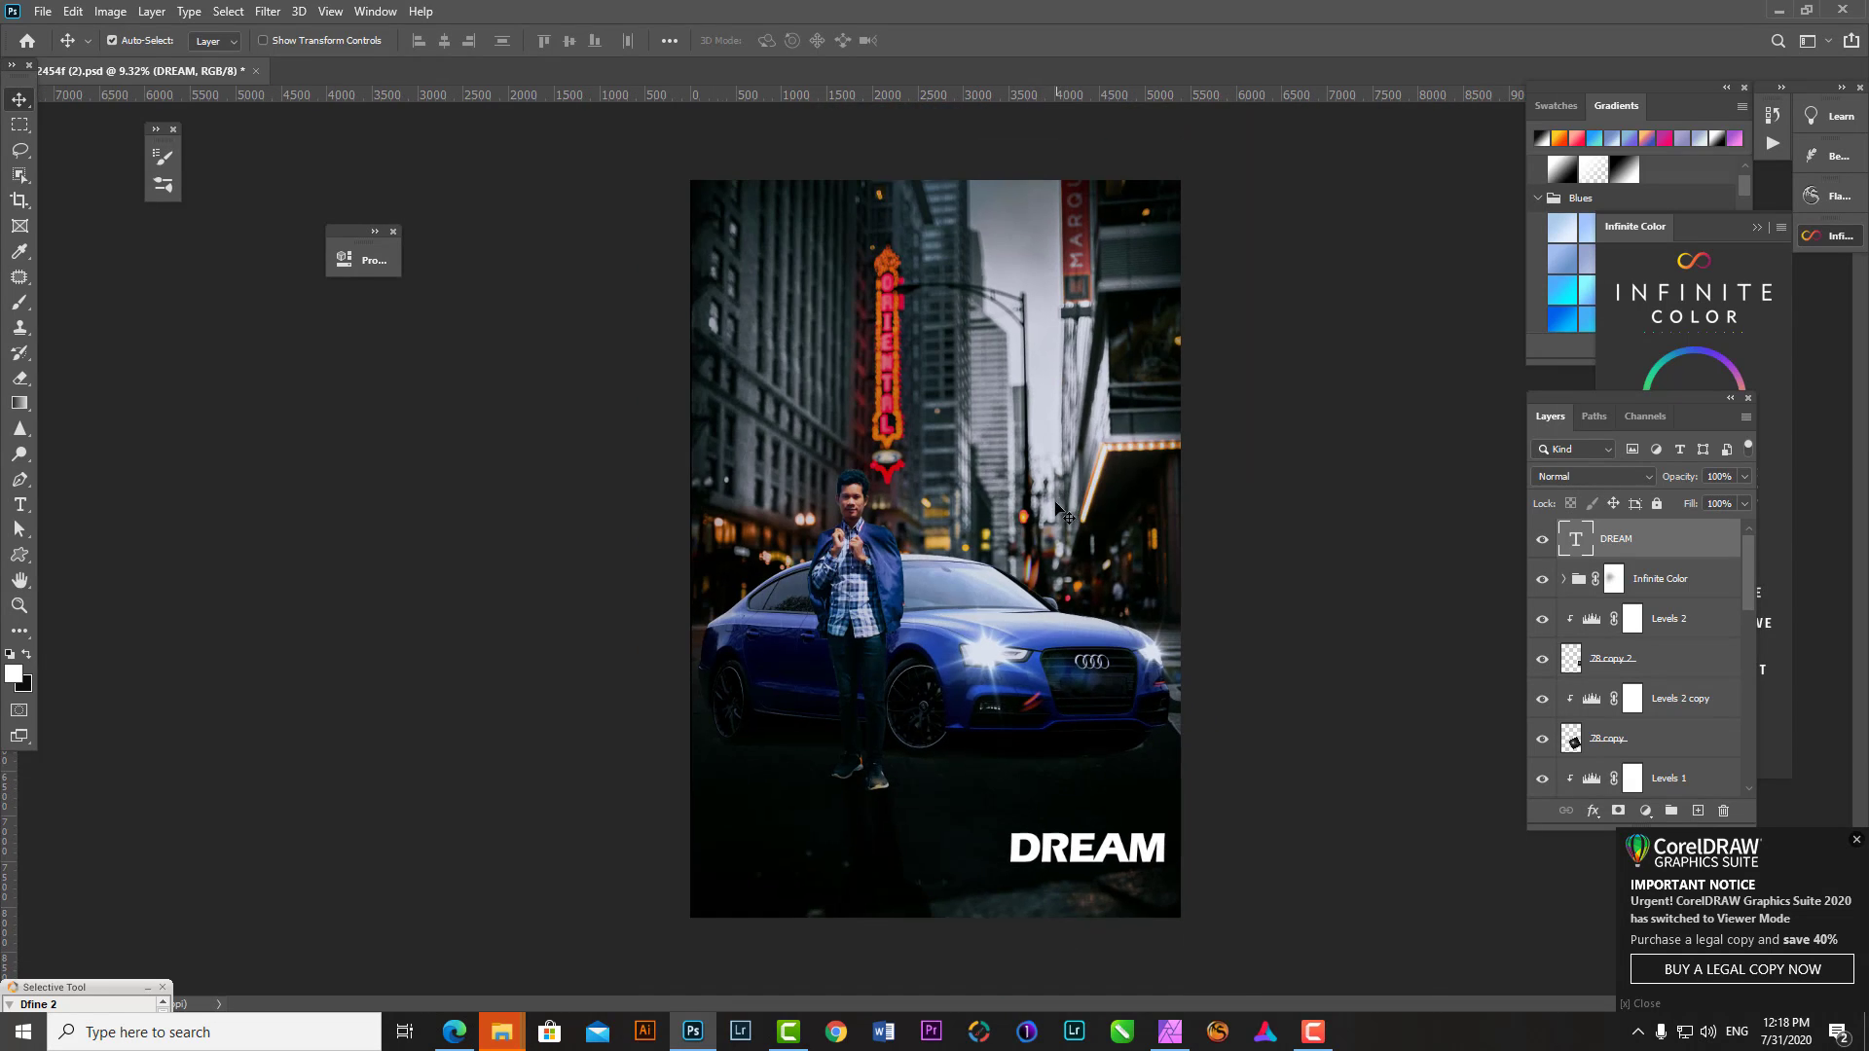
scroll(1036, 550, up, 1)
scroll(1070, 633, up, 1)
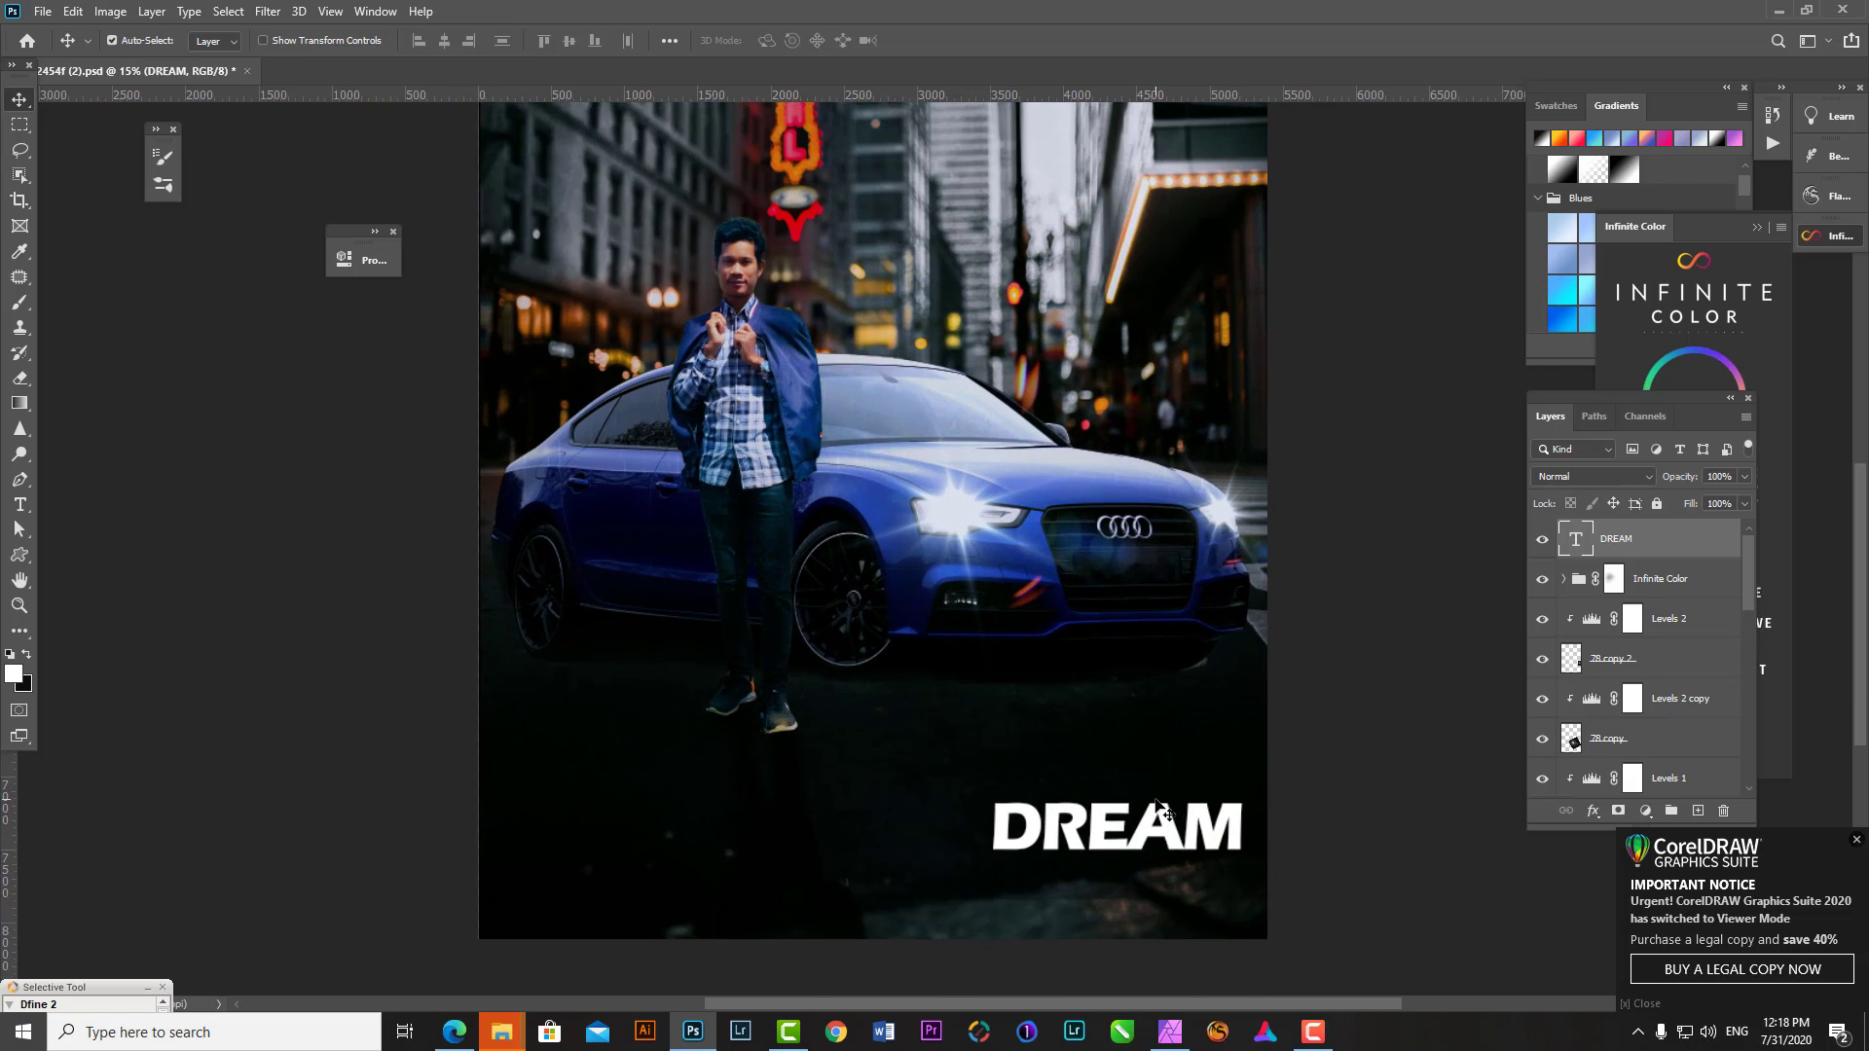
scroll(1061, 818, down, 2)
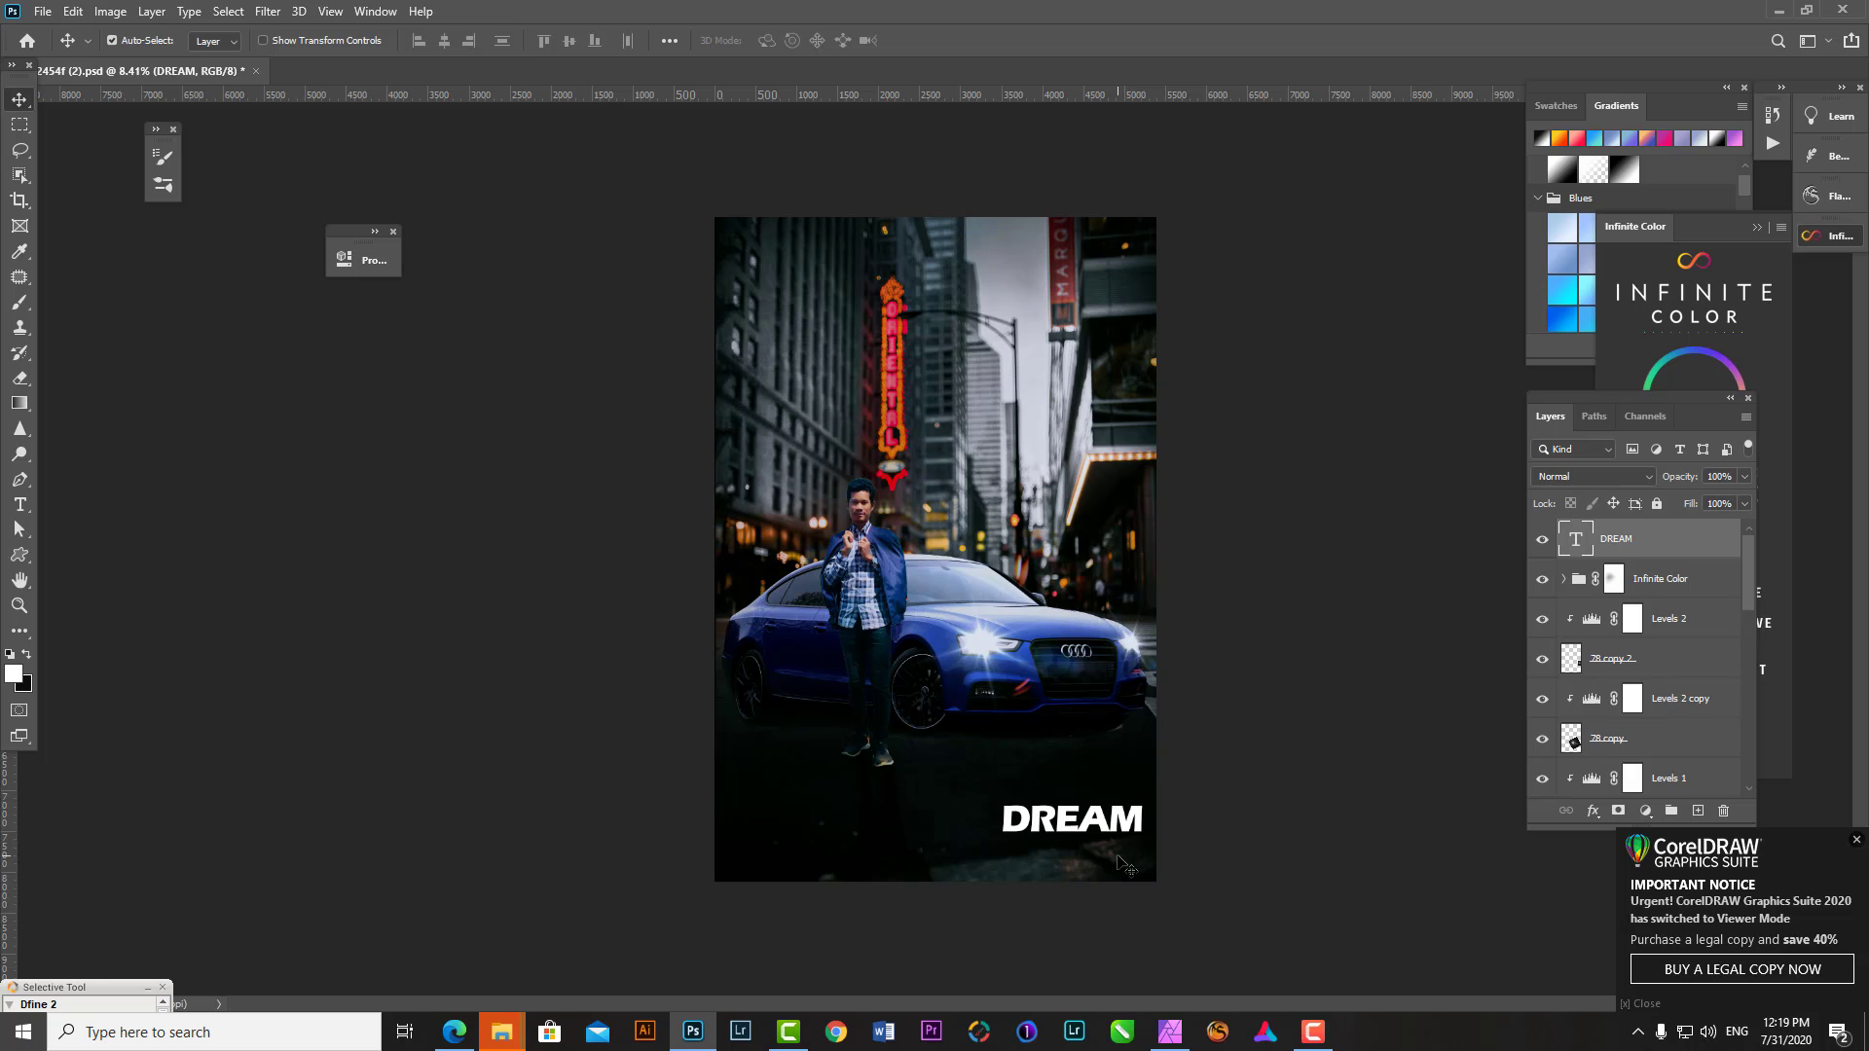
click(438, 879)
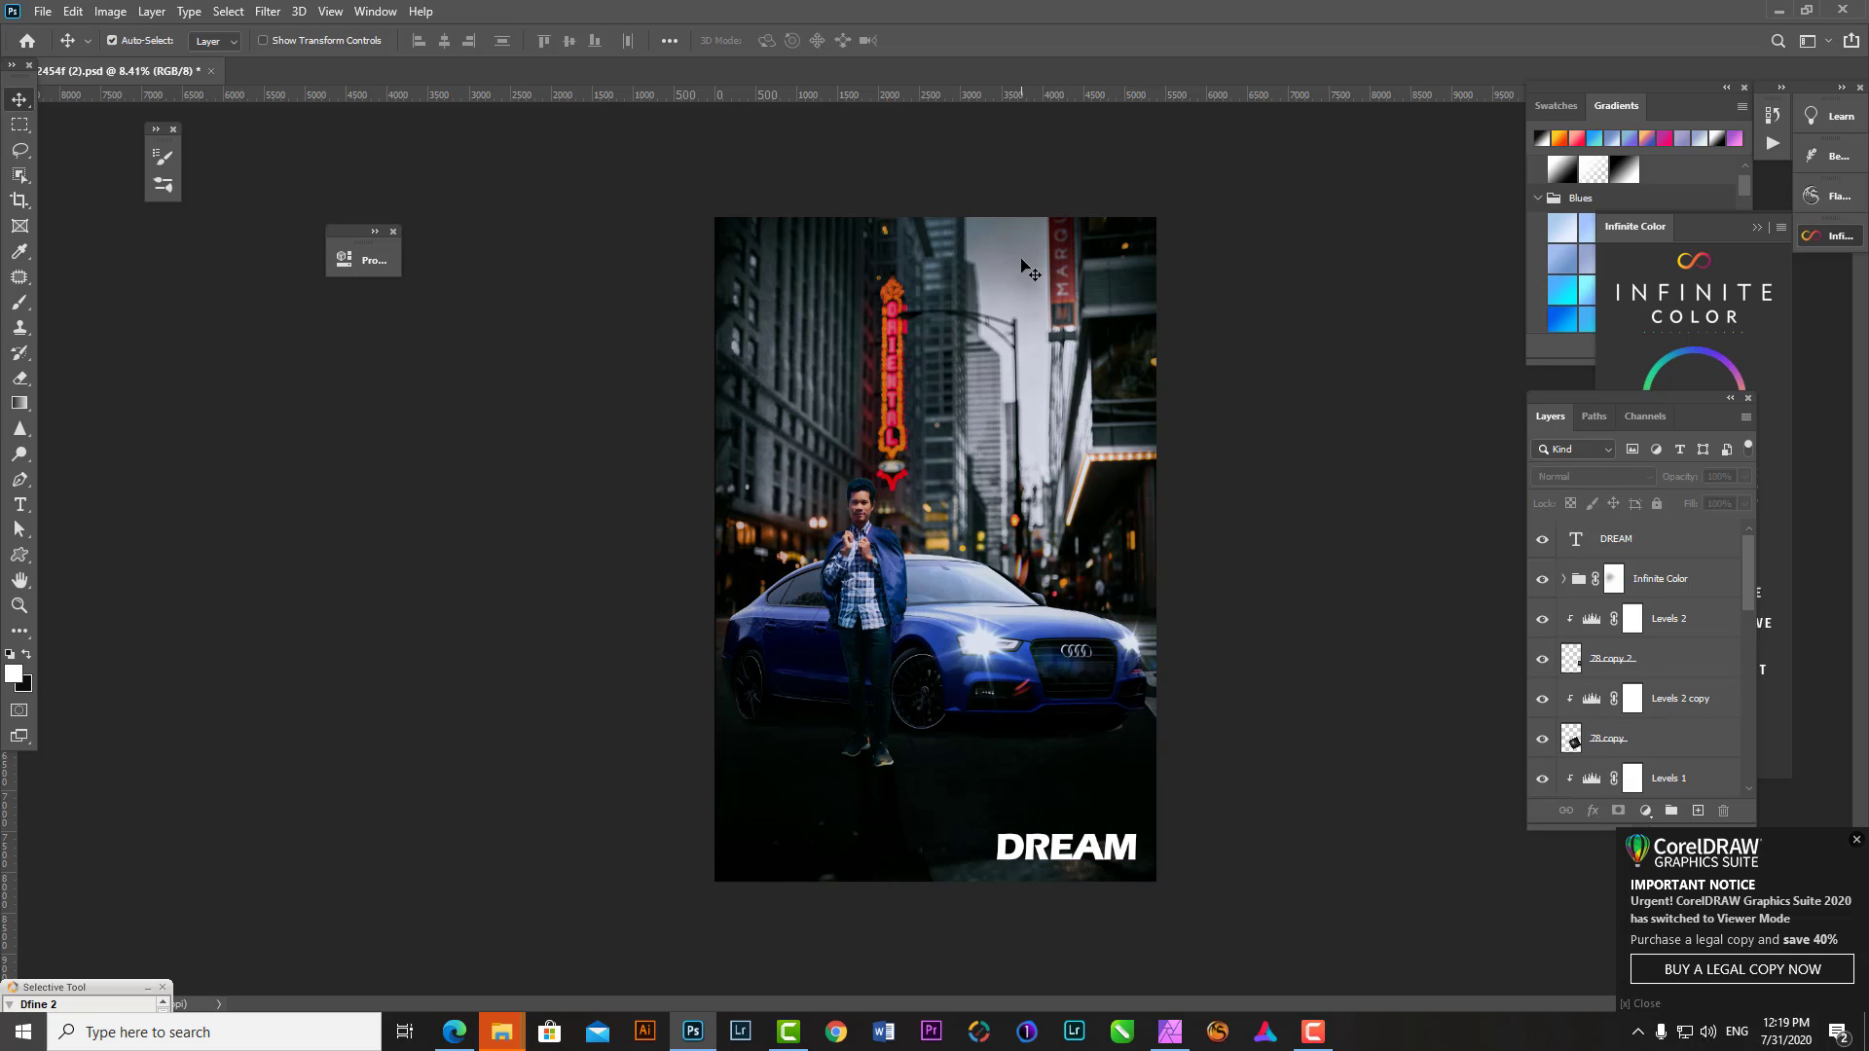
scroll(1143, 553, up, 1)
scroll(1144, 553, up, 2)
scroll(1168, 555, down, 1)
scroll(1265, 555, up, 1)
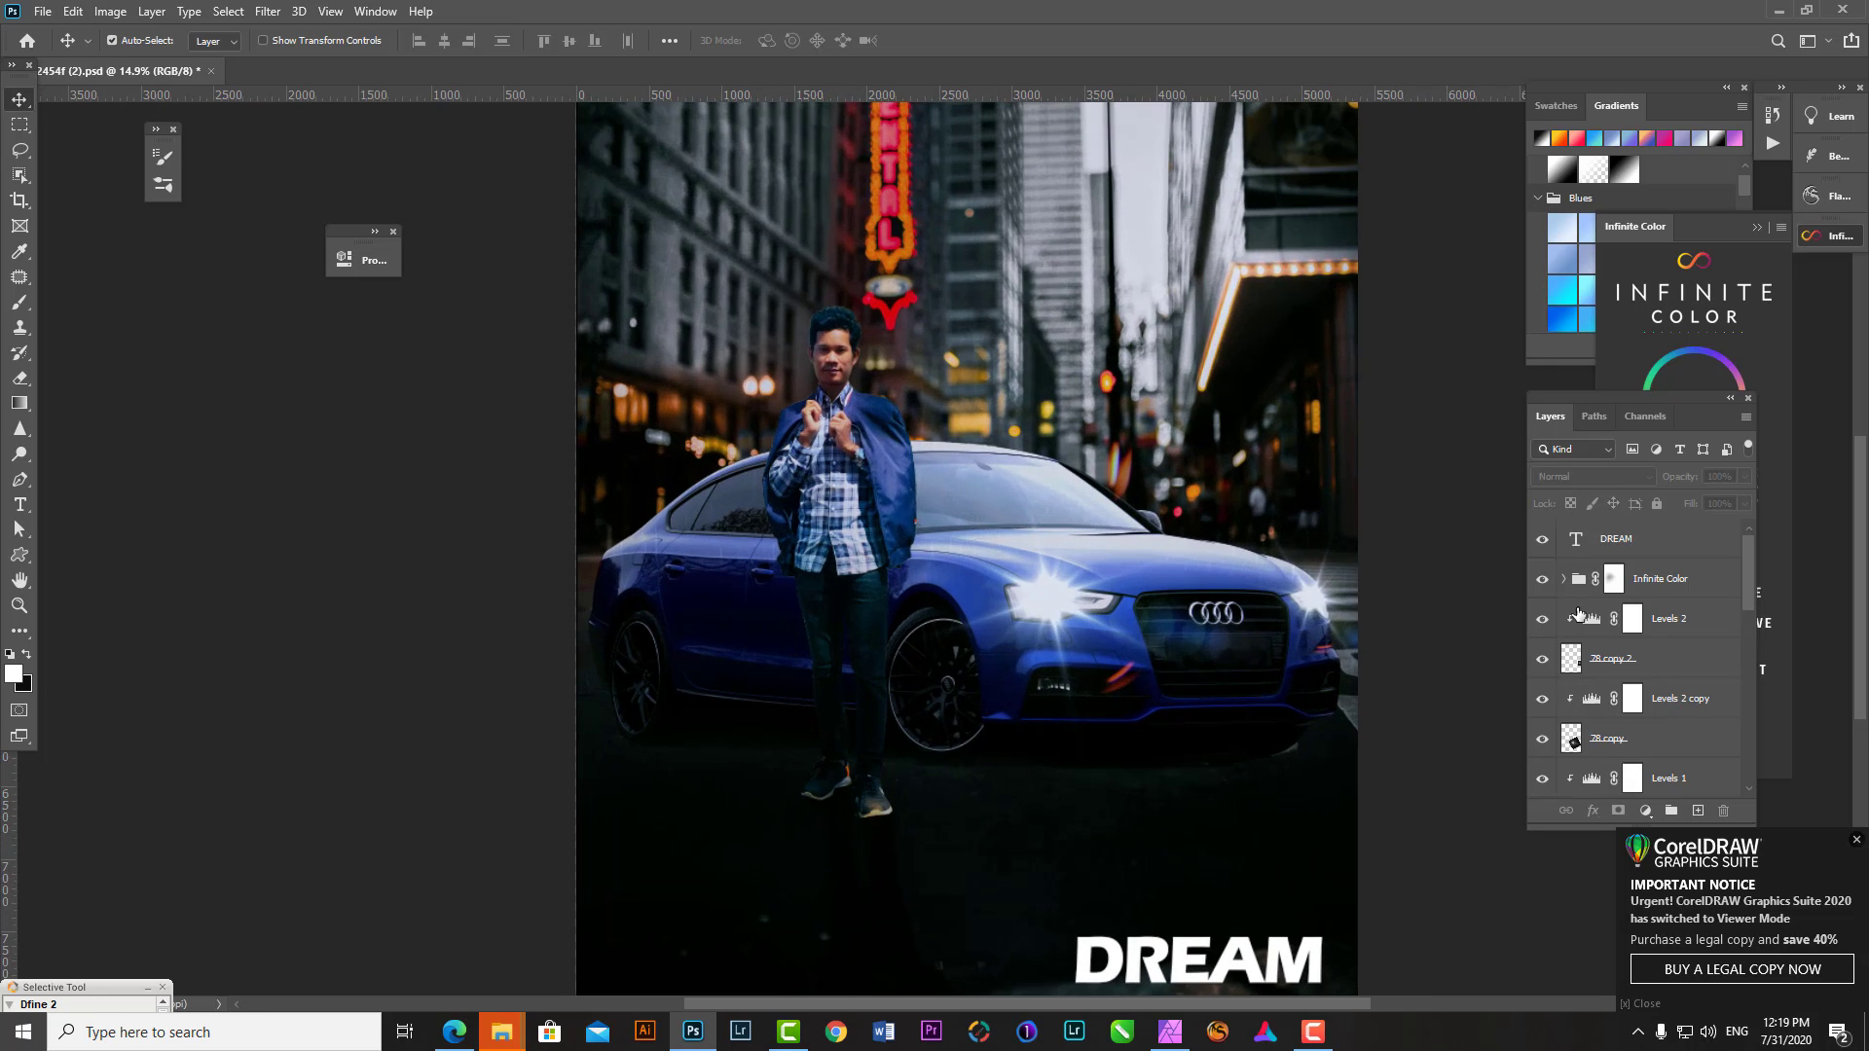
scroll(1579, 729, down, 2)
- On Background copy, use a smaller Clone Stamp brush to paint out the glow on the right sneaker's toe
scroll(1579, 728, down, 2)
click(1578, 722)
key(a)
scroll(861, 624, up, 5)
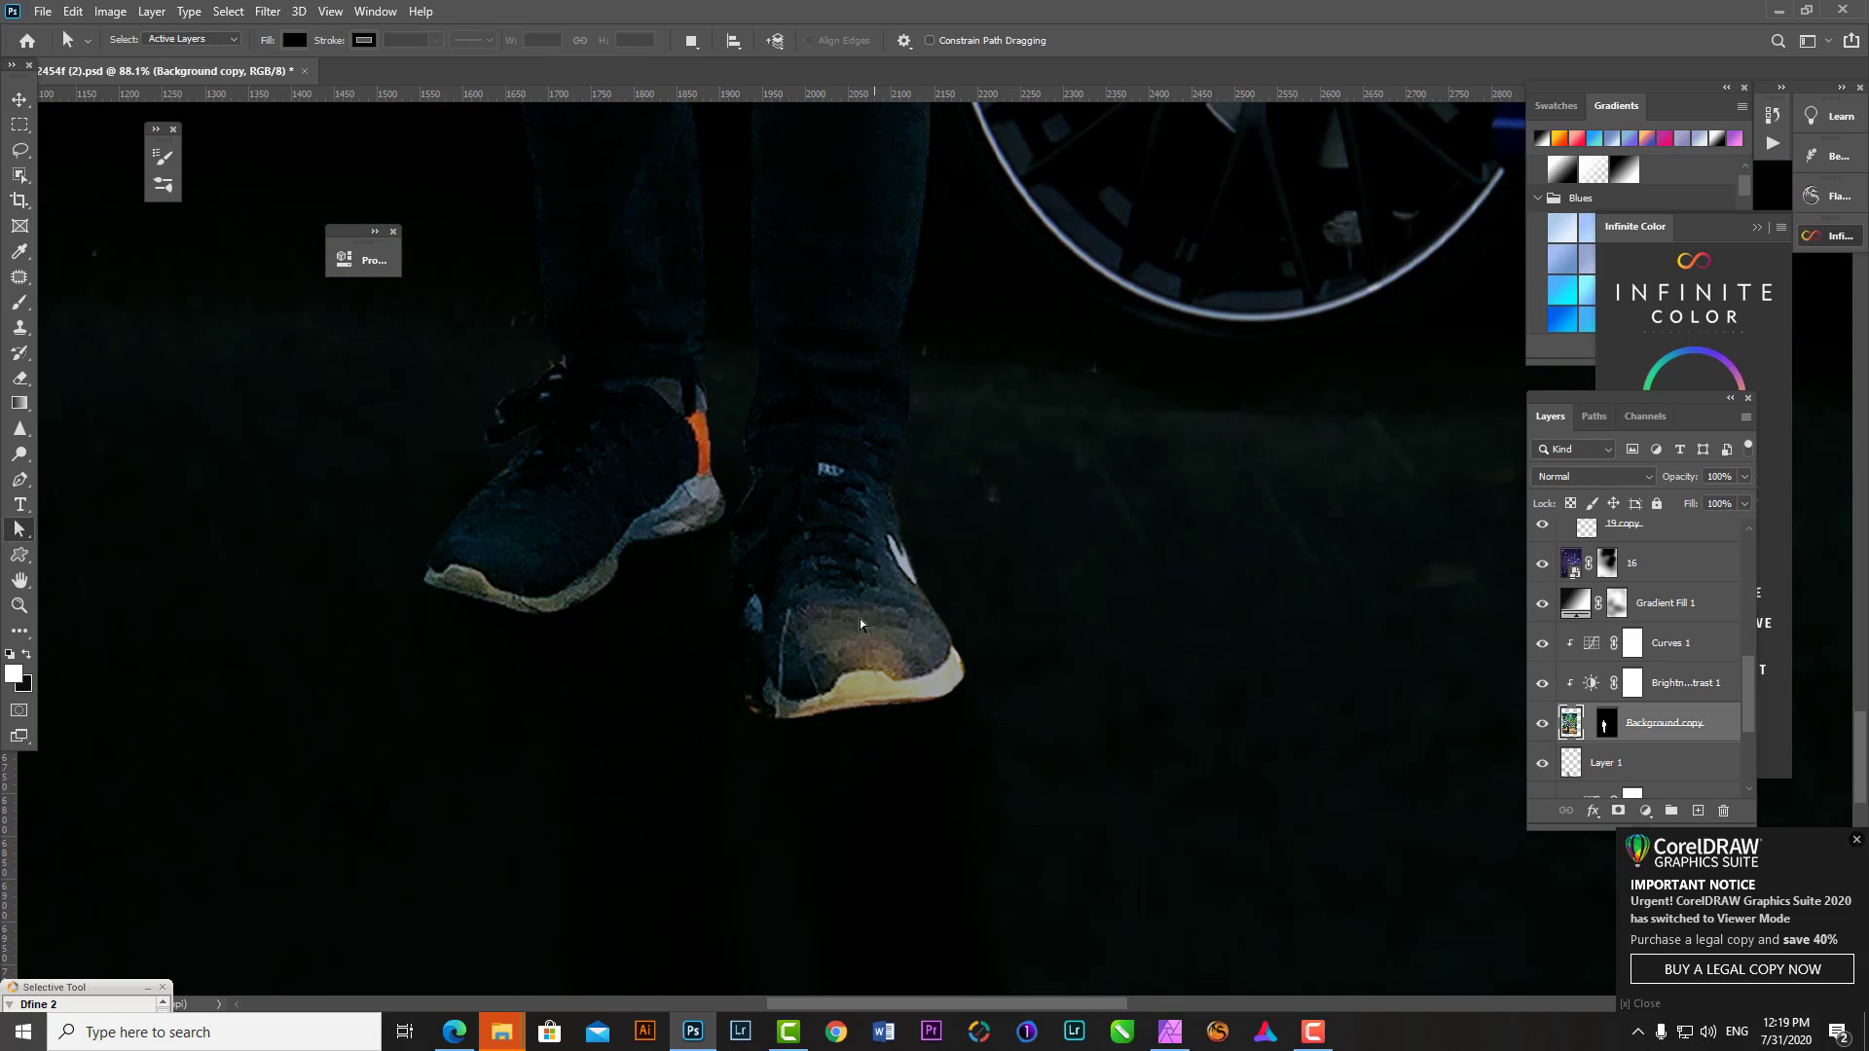
click(20, 327)
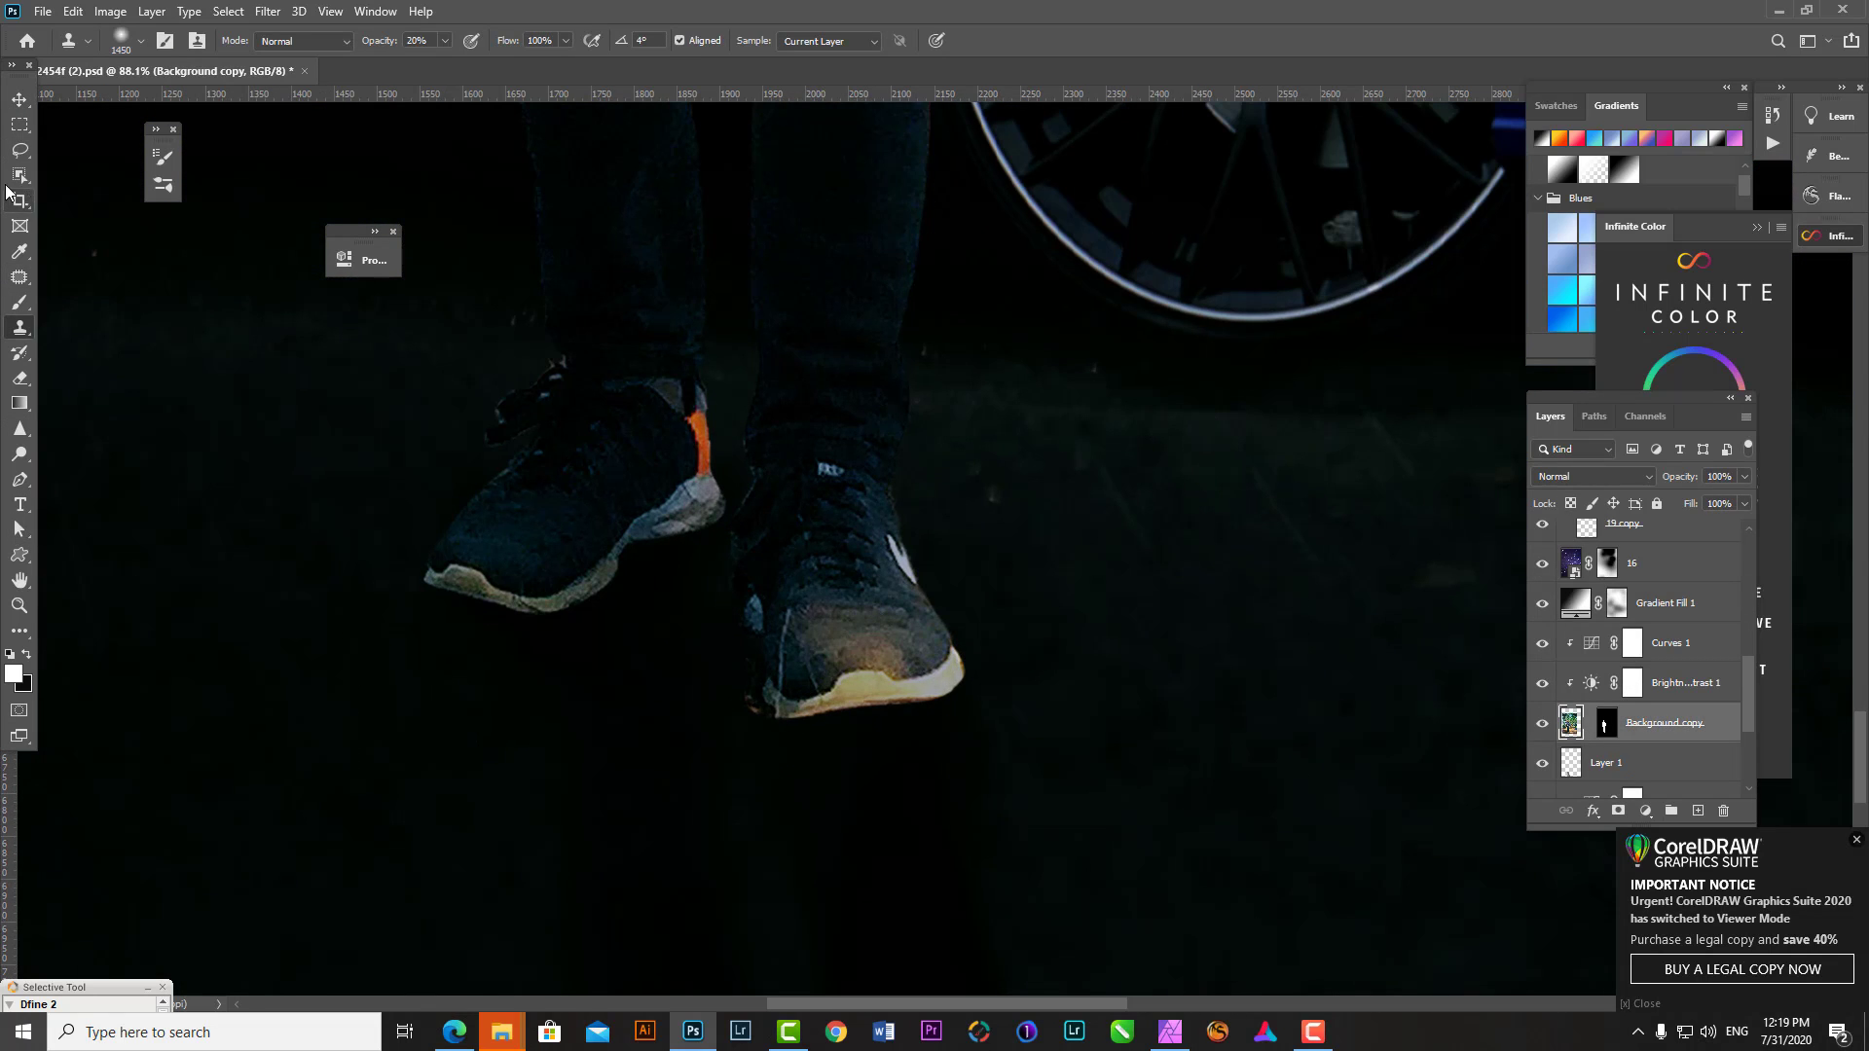
key(alt)
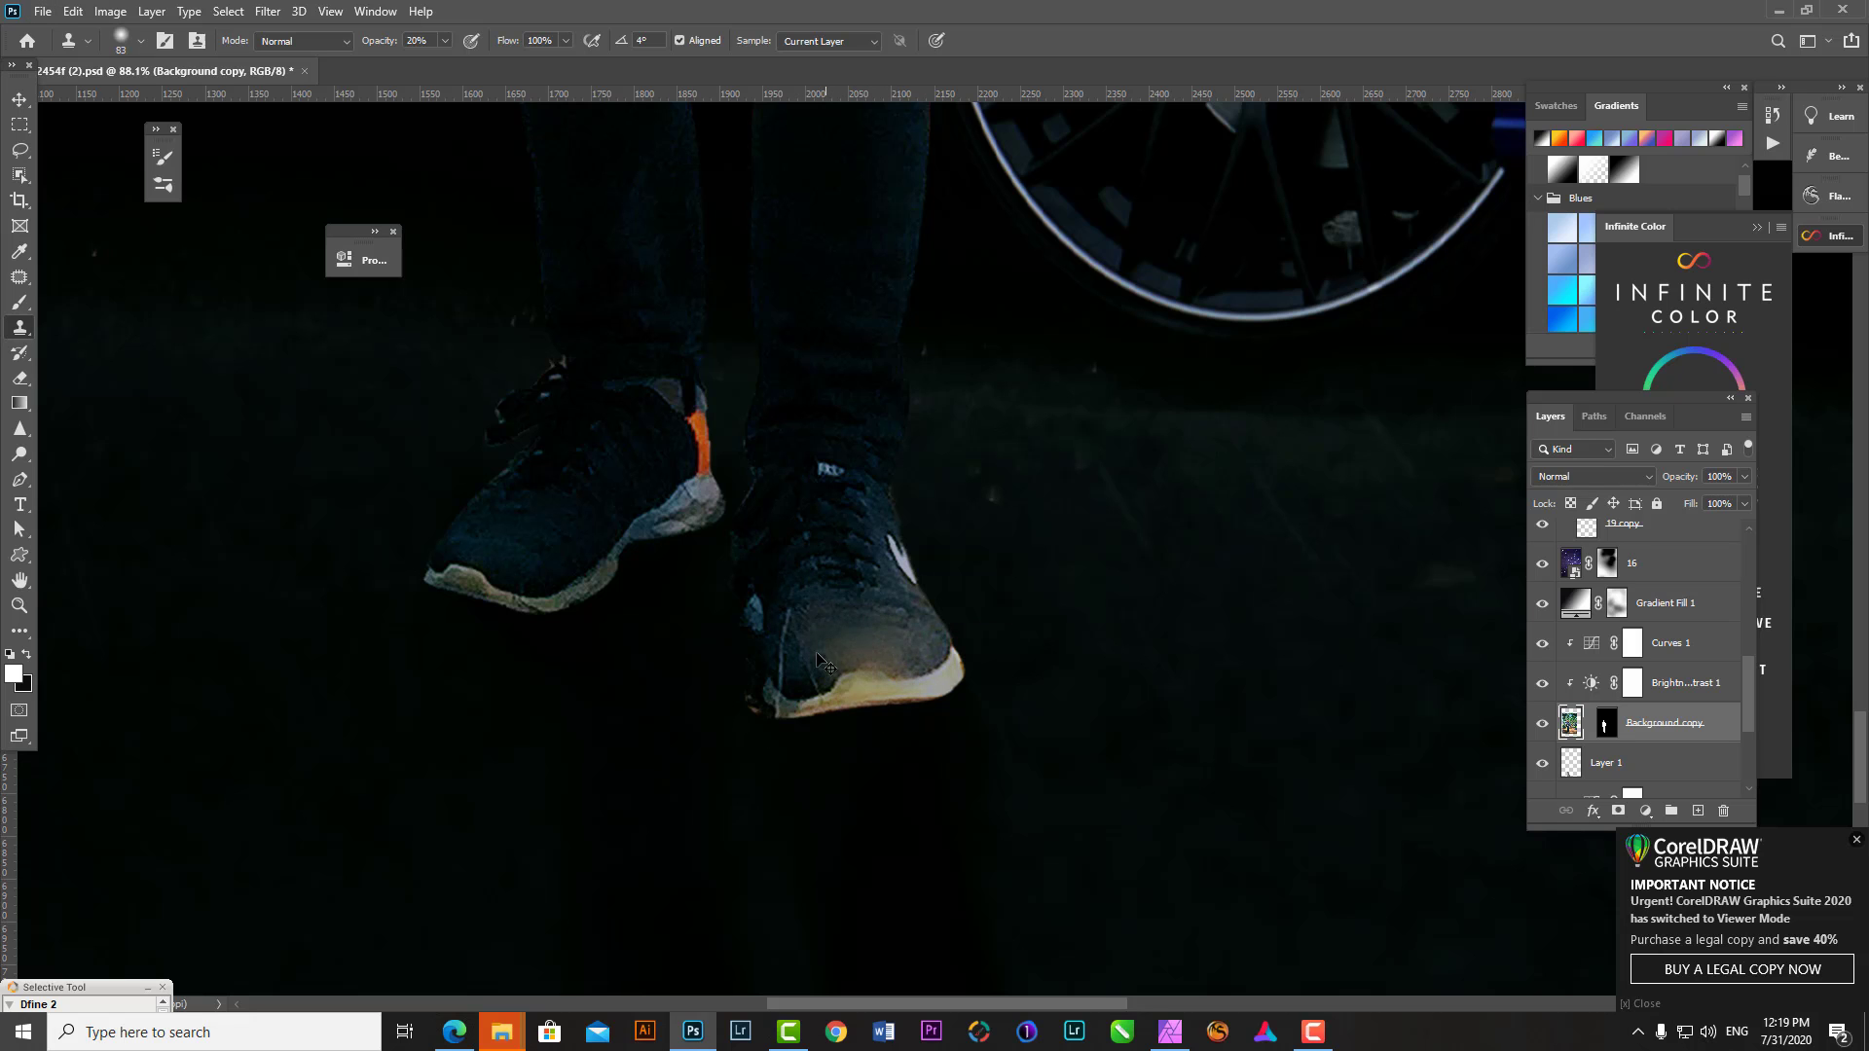
scroll(525, 537, up, 2)
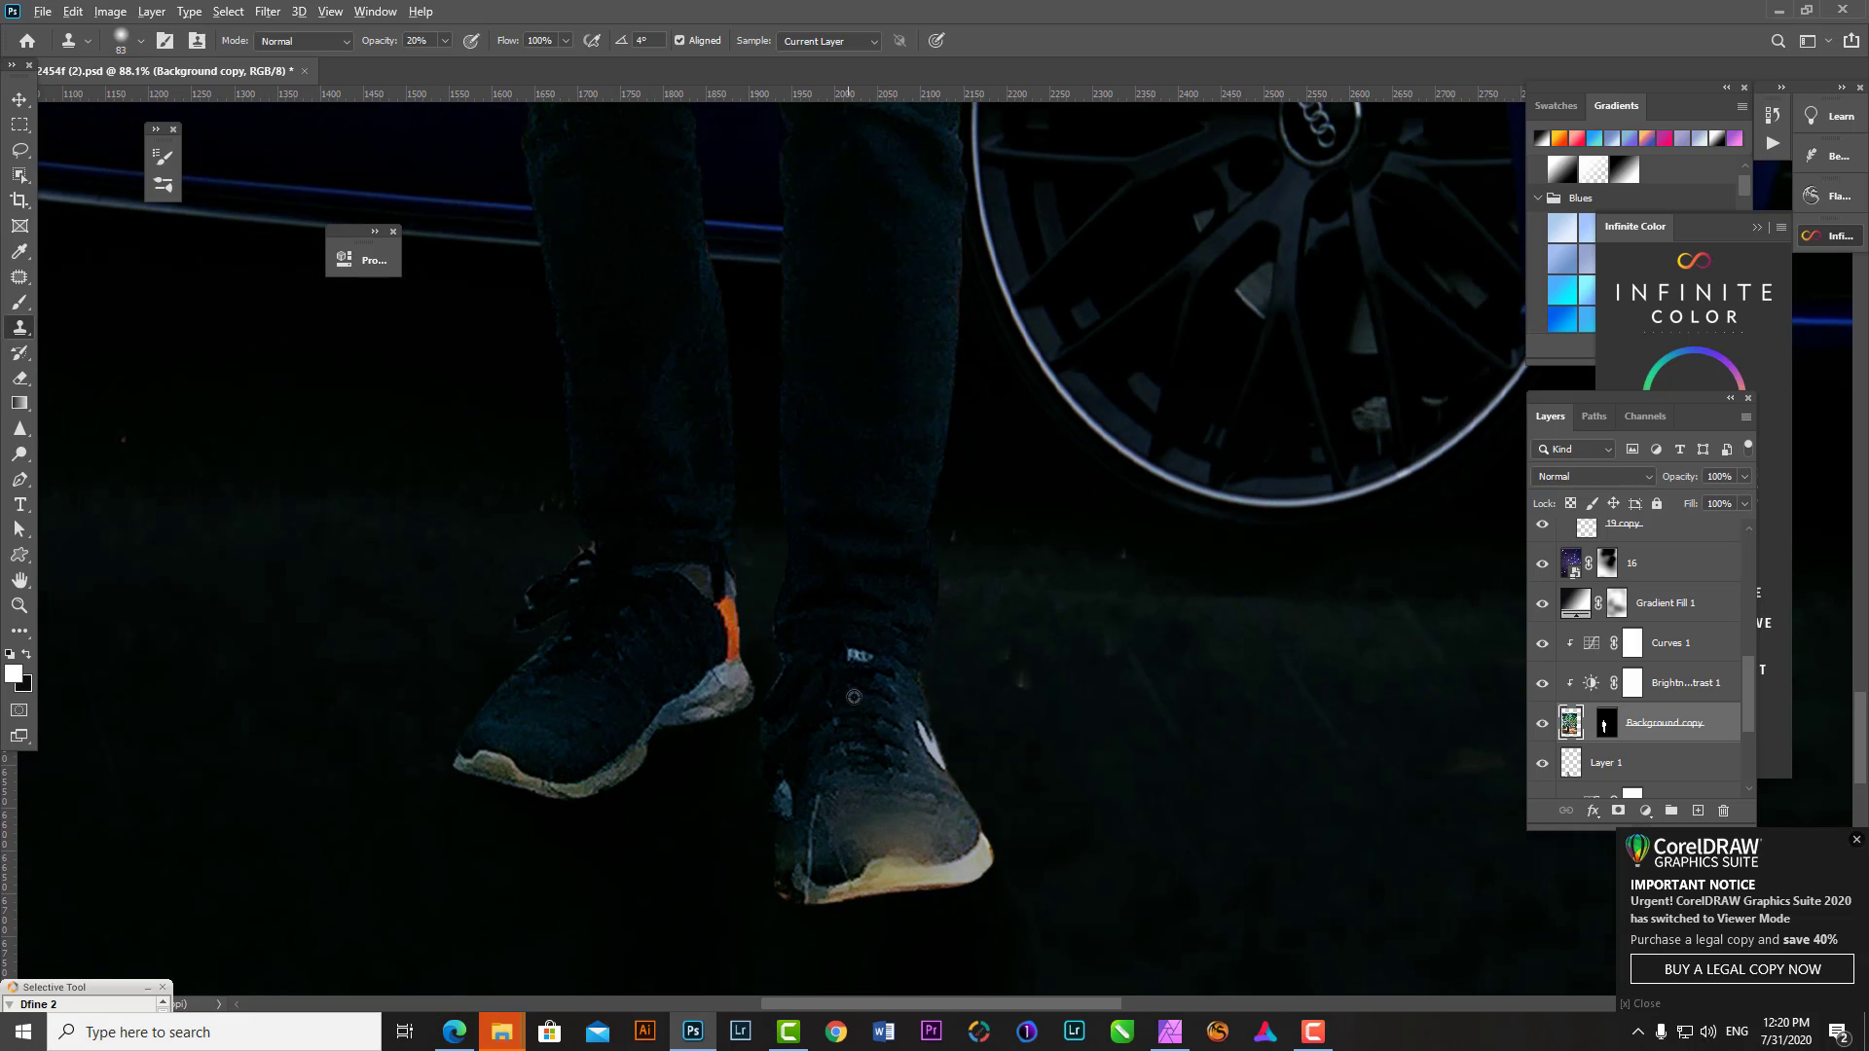
scroll(817, 690, down, 10)
scroll(1080, 962, down, 1)
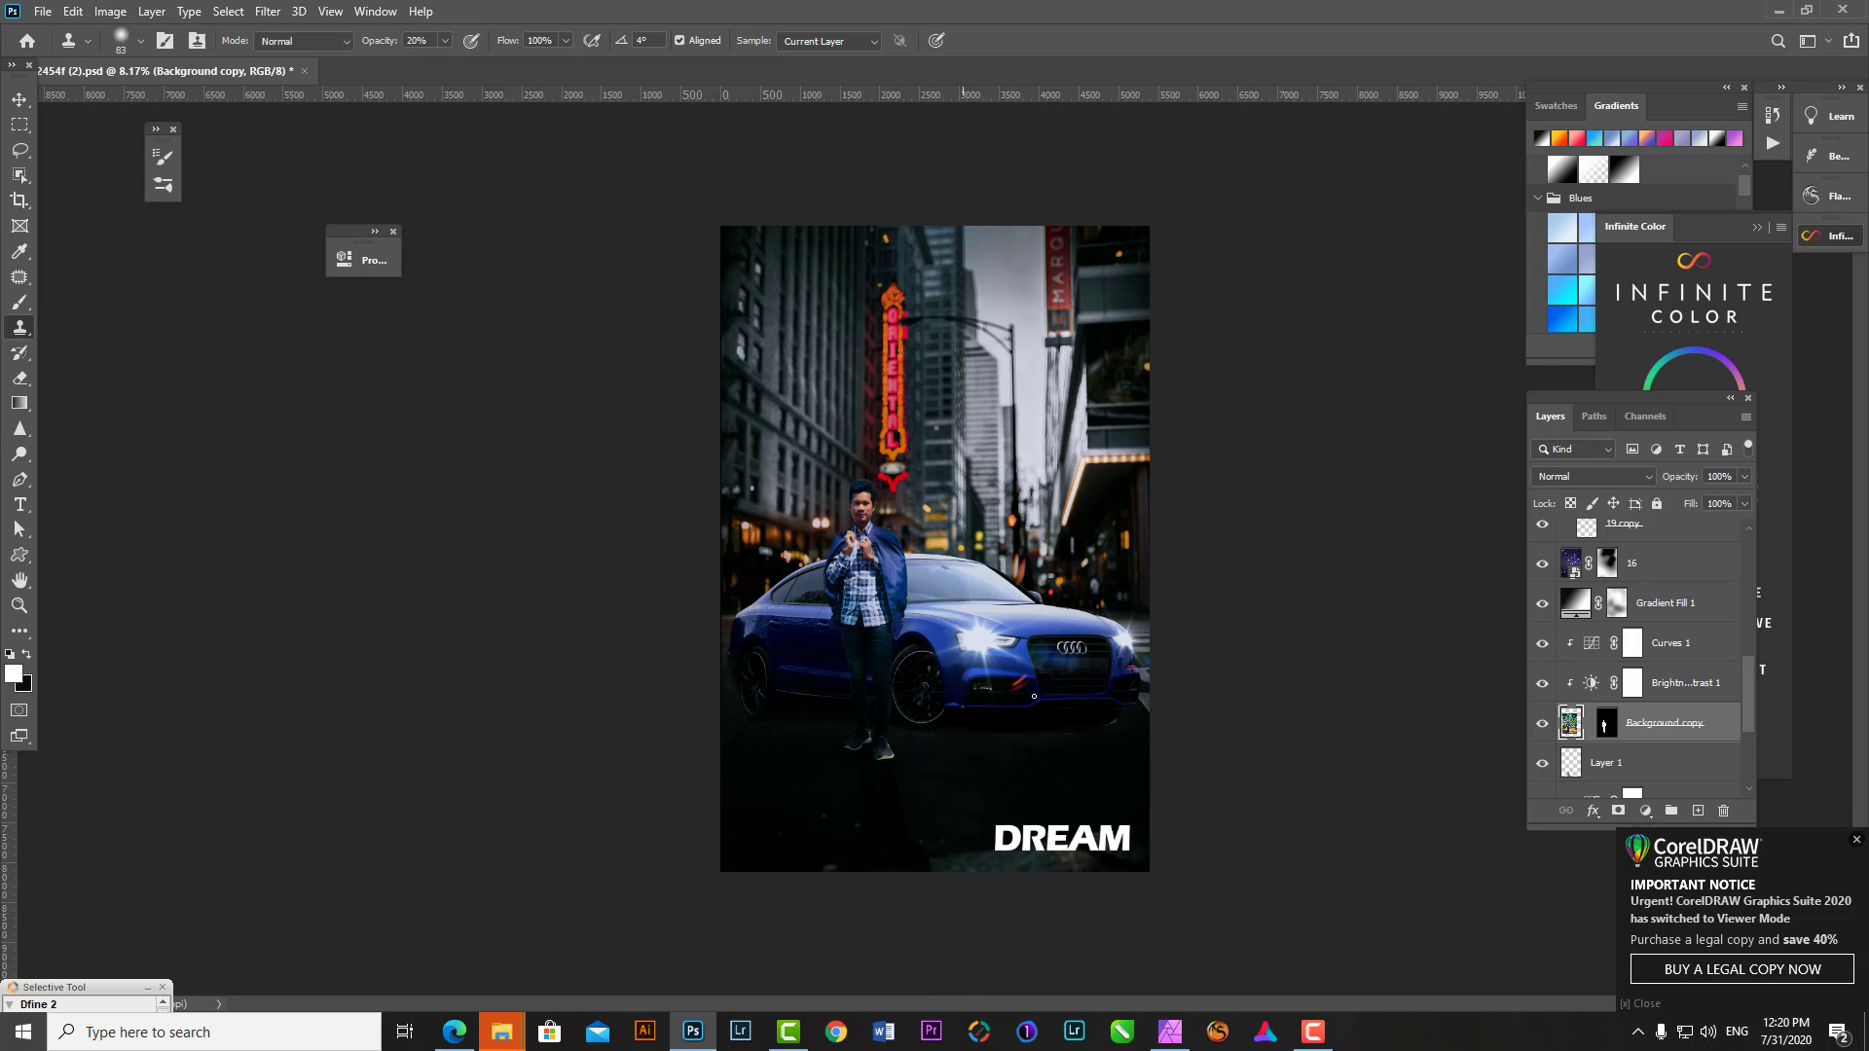
scroll(1587, 526, up, 5)
scroll(816, 537, up, 5)
scroll(807, 547, down, 5)
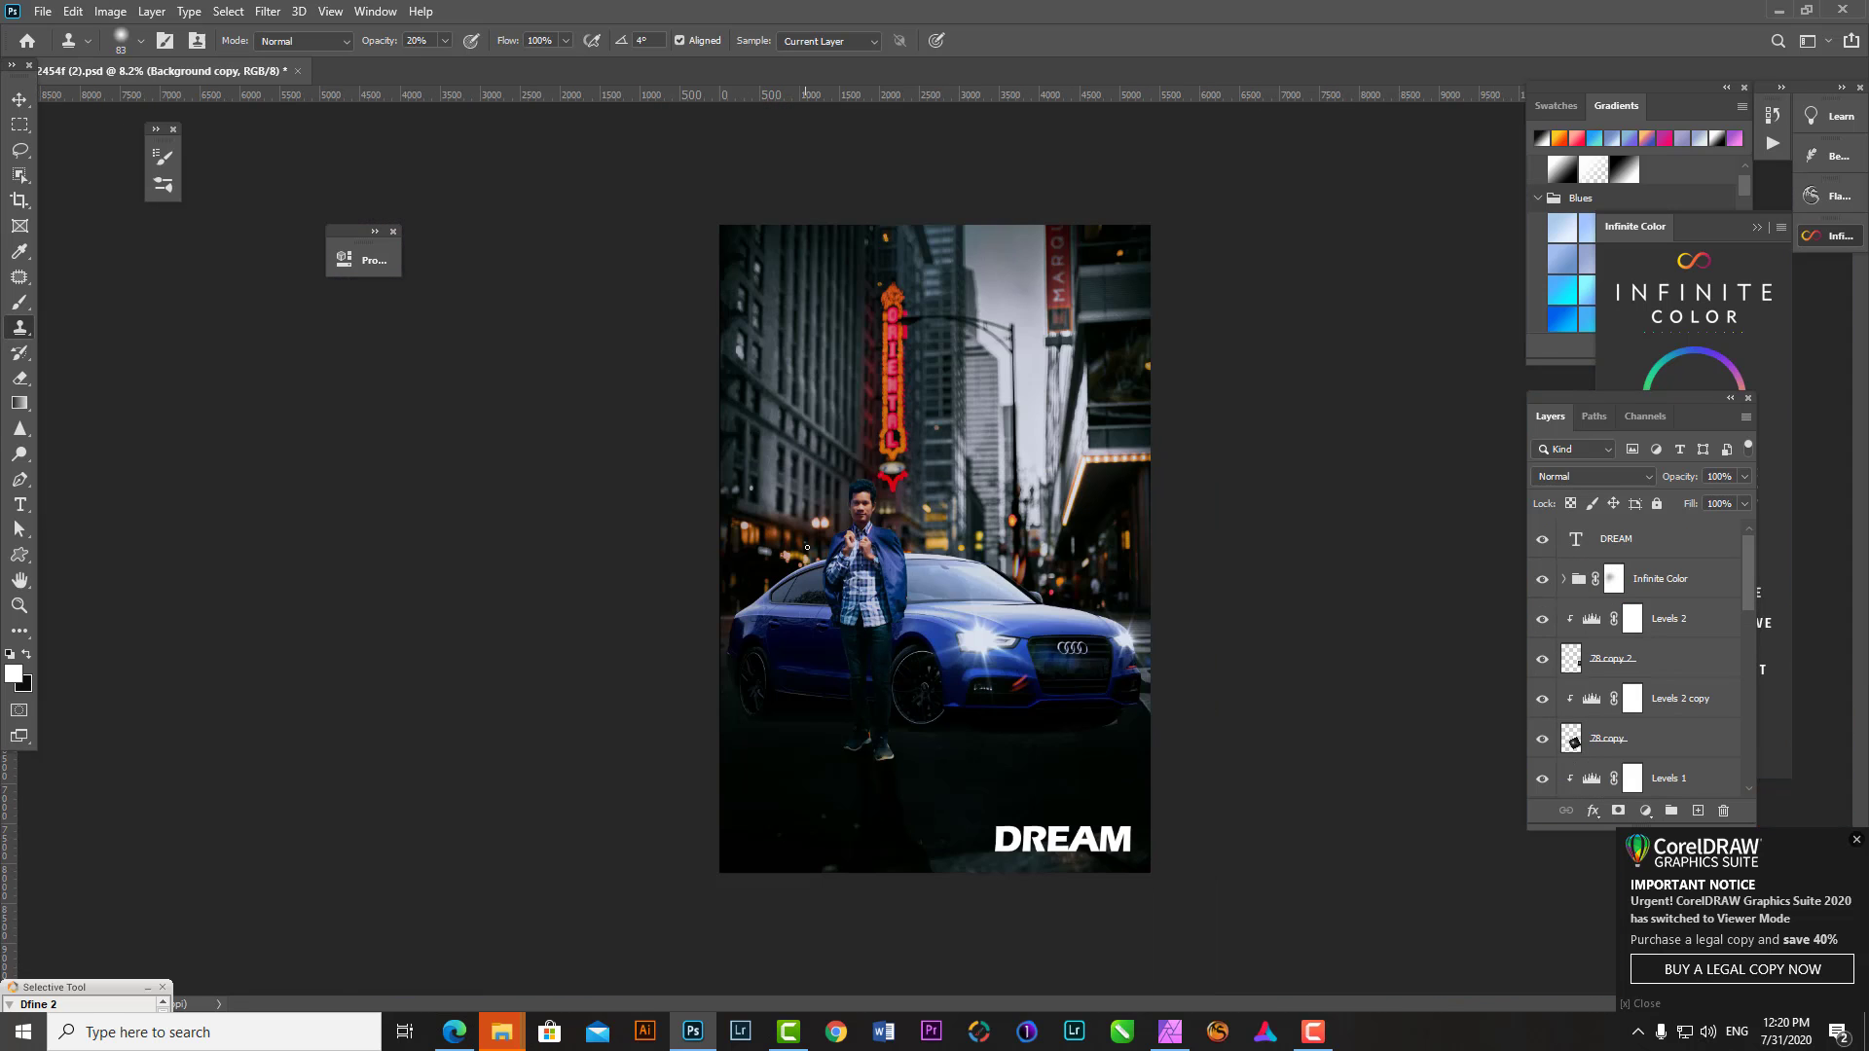
- Raise the Infinite Color group's opacity from 84% to 92%
click(1731, 397)
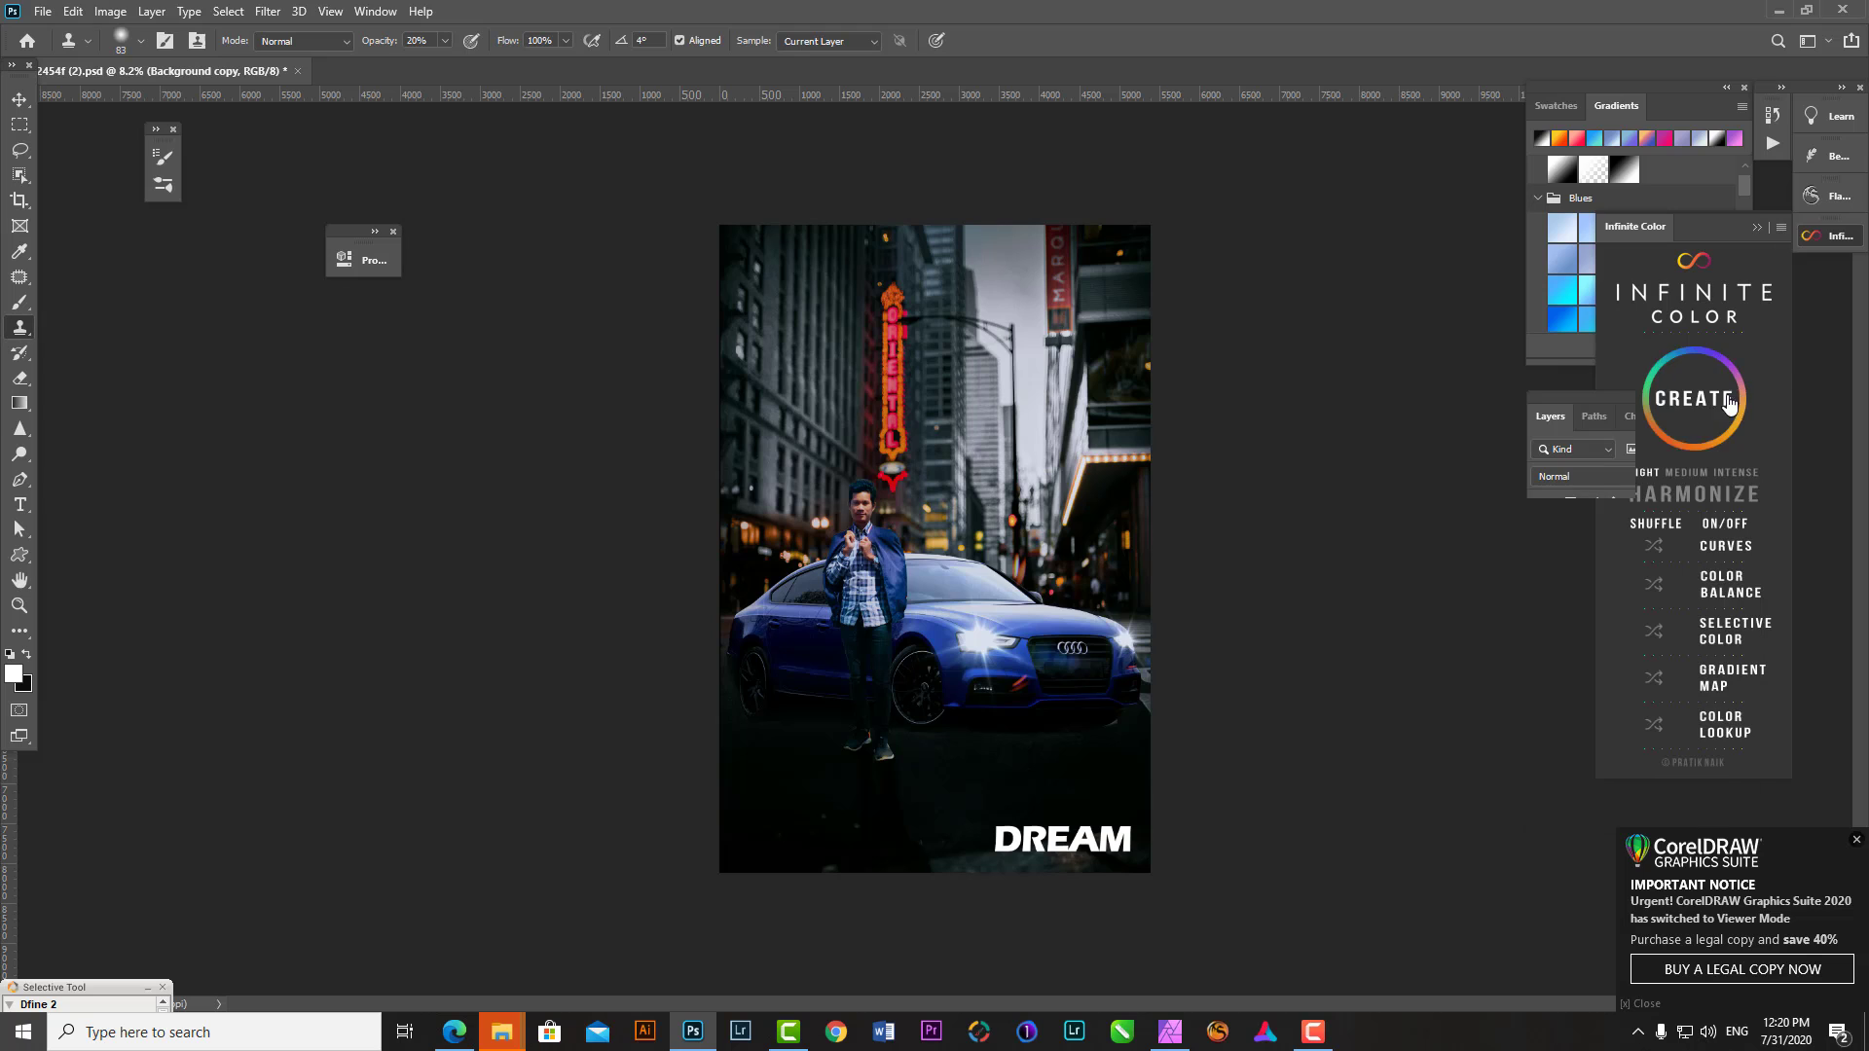
click(1567, 427)
click(1499, 580)
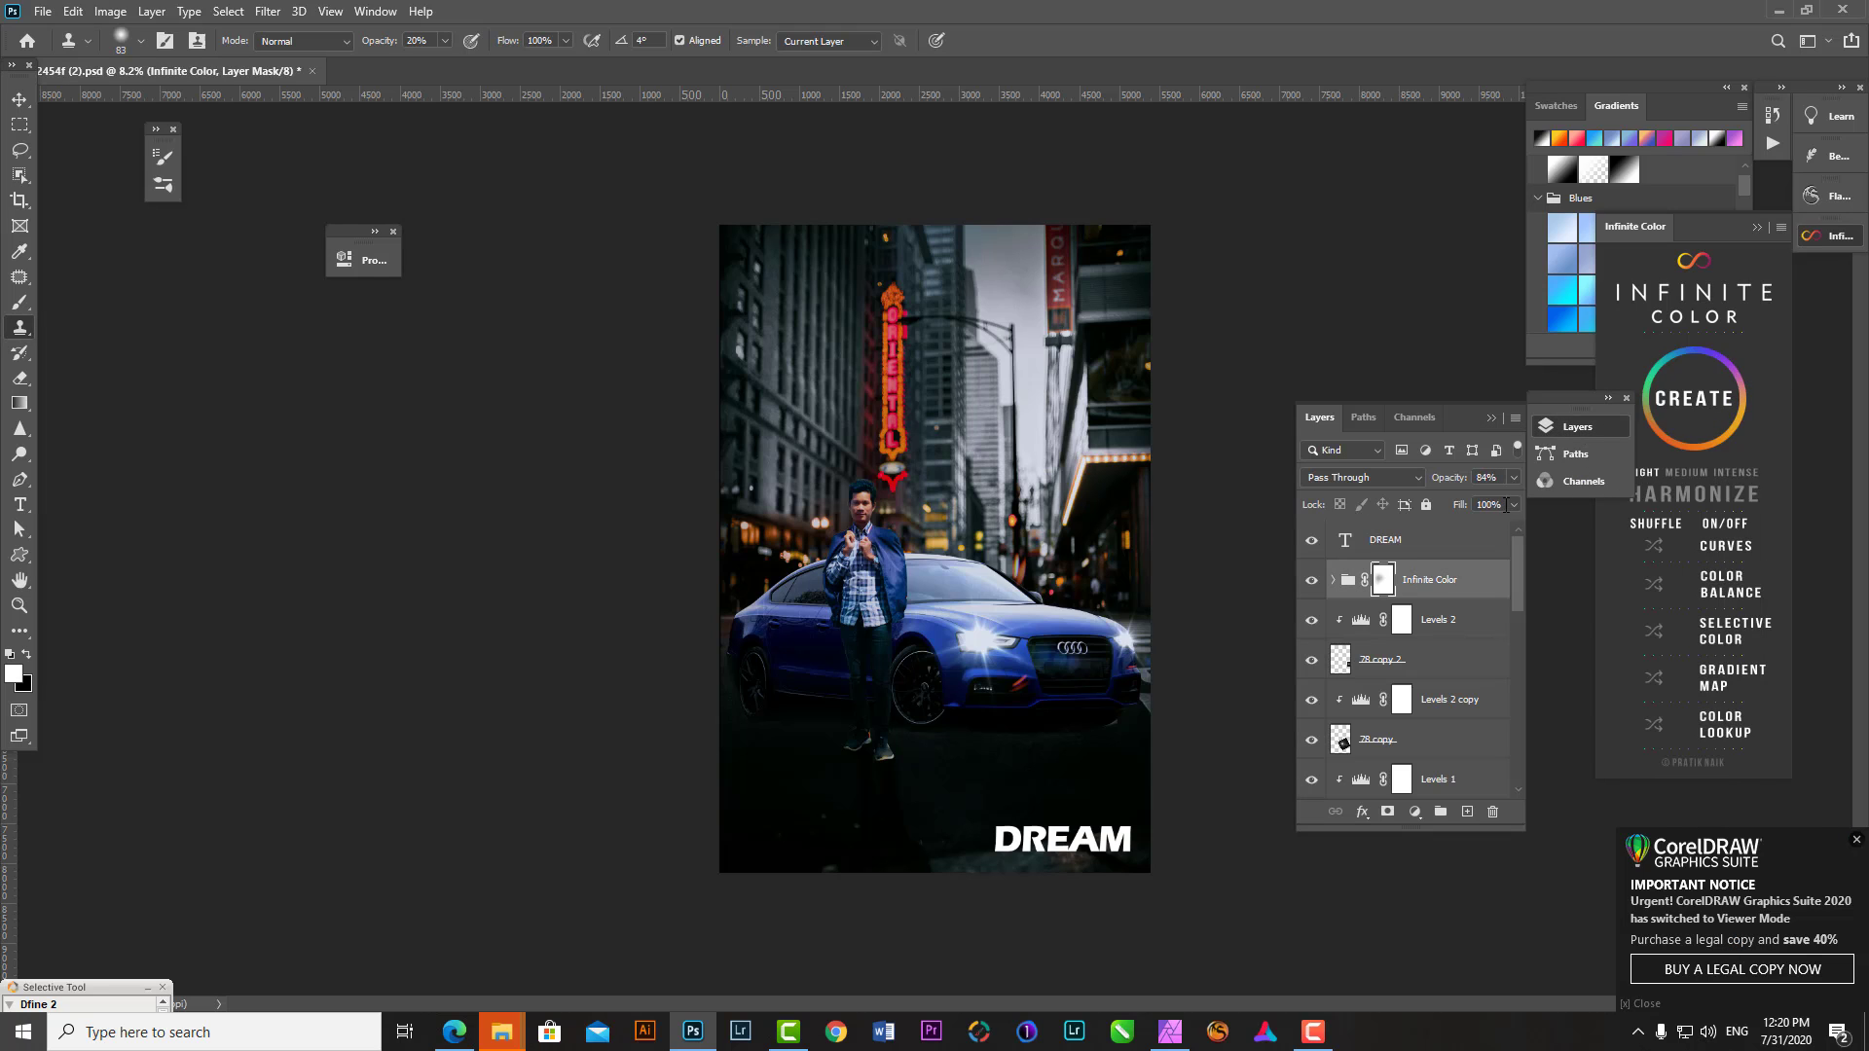
mouse_move(1485, 494)
mouse_down()
mouse_move(1445, 493)
mouse_move(1557, 479)
mouse_move(1507, 501)
mouse_up()
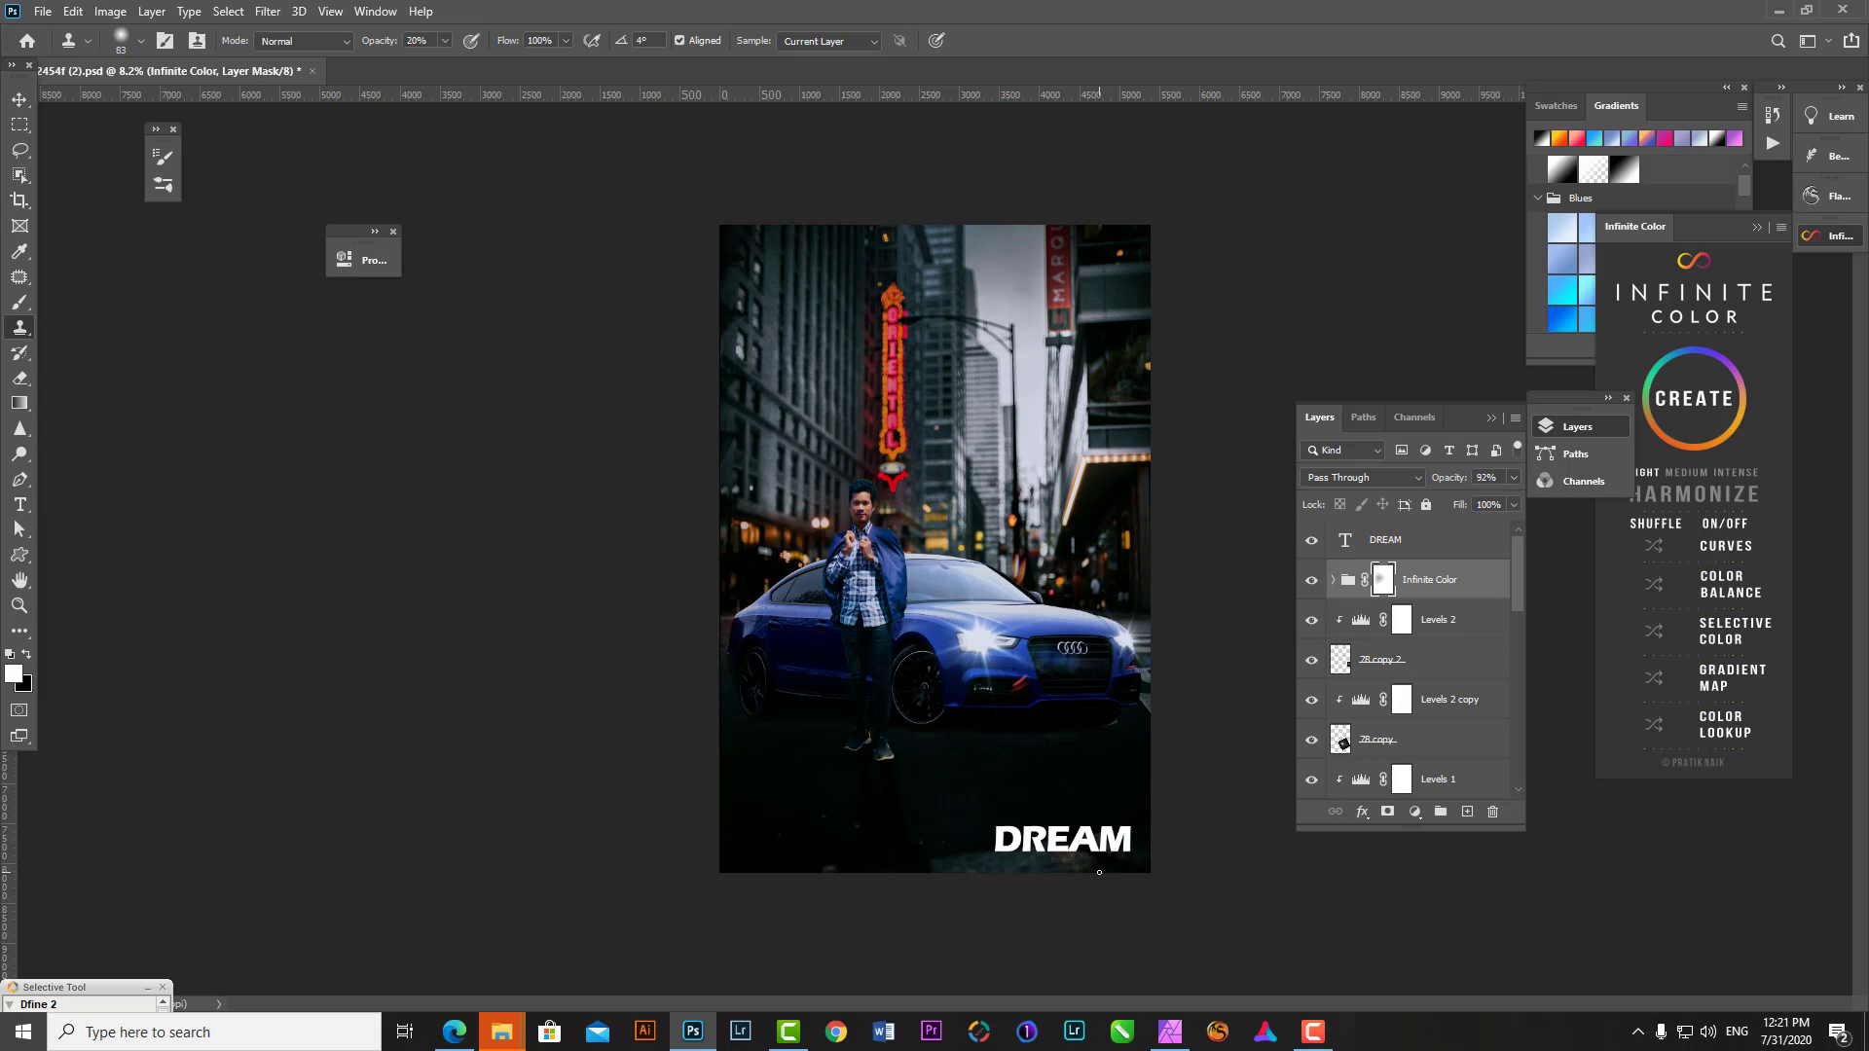
- Type 'The' on a new text layer and set it in the Chiller font
key(t)
click(907, 806)
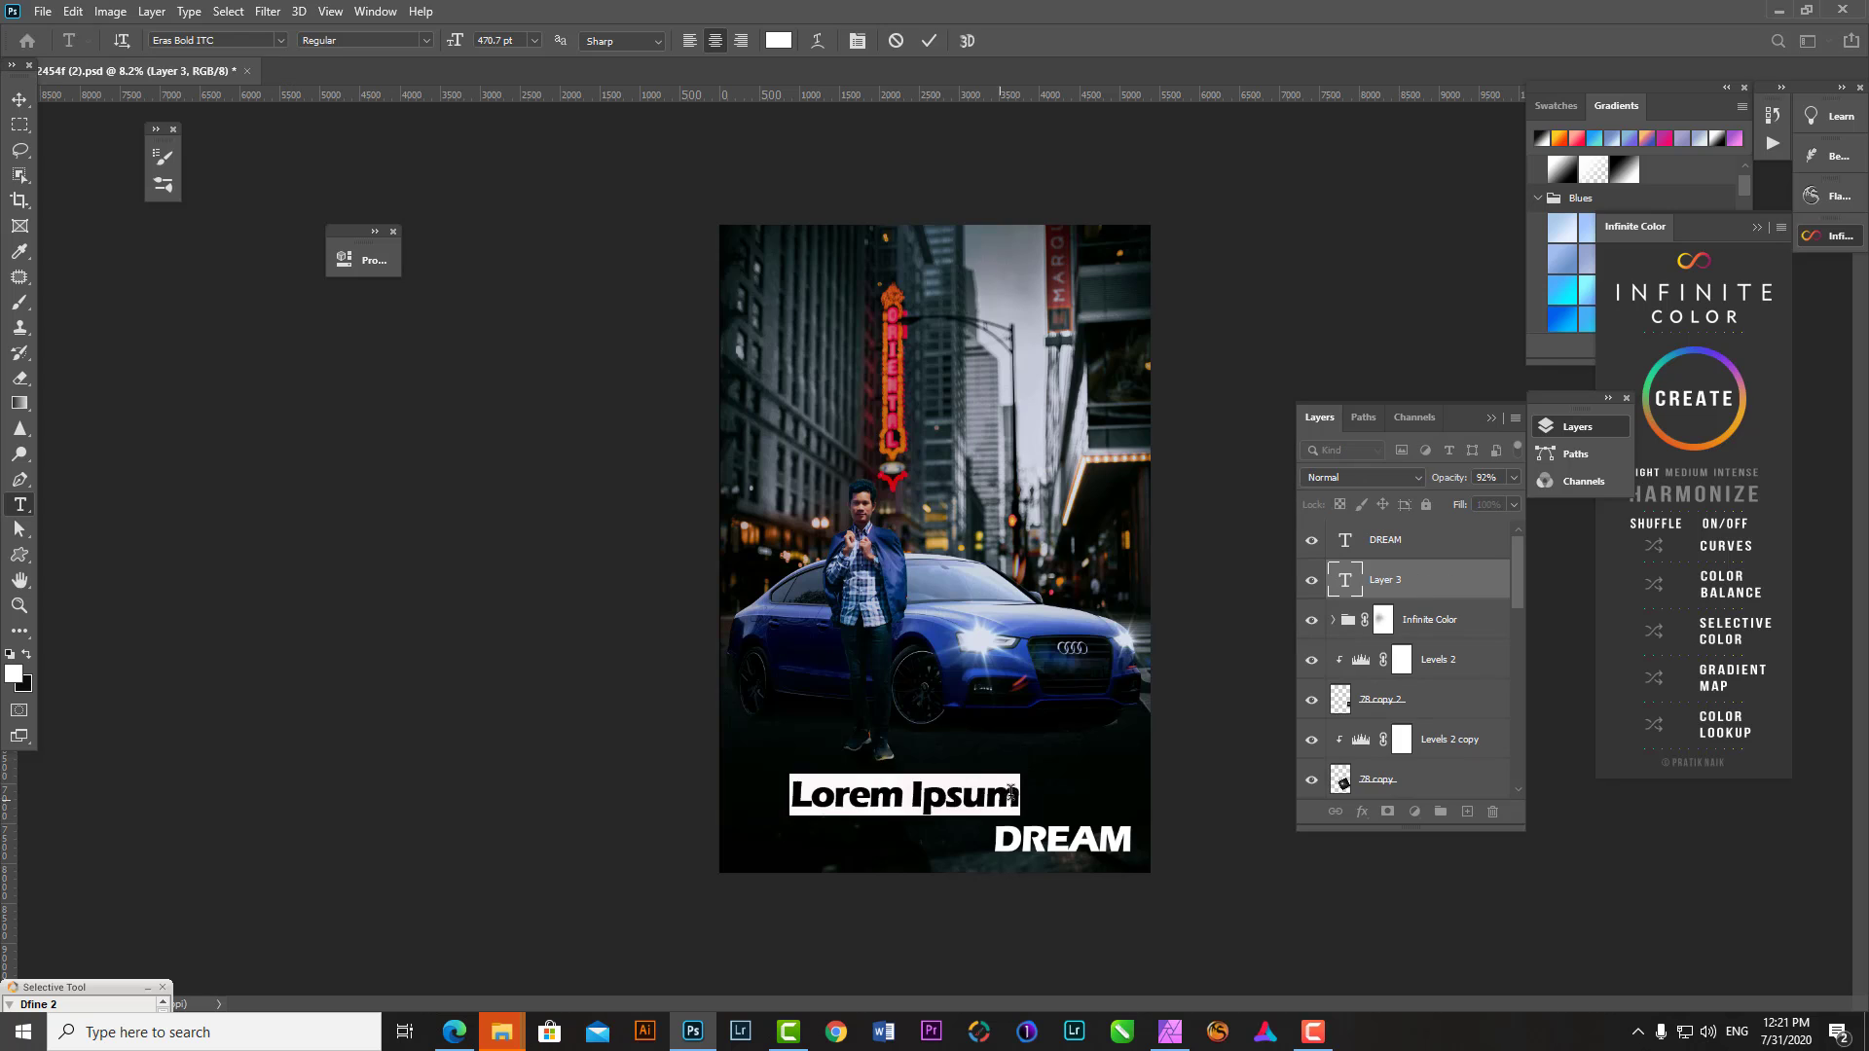
text(ths)
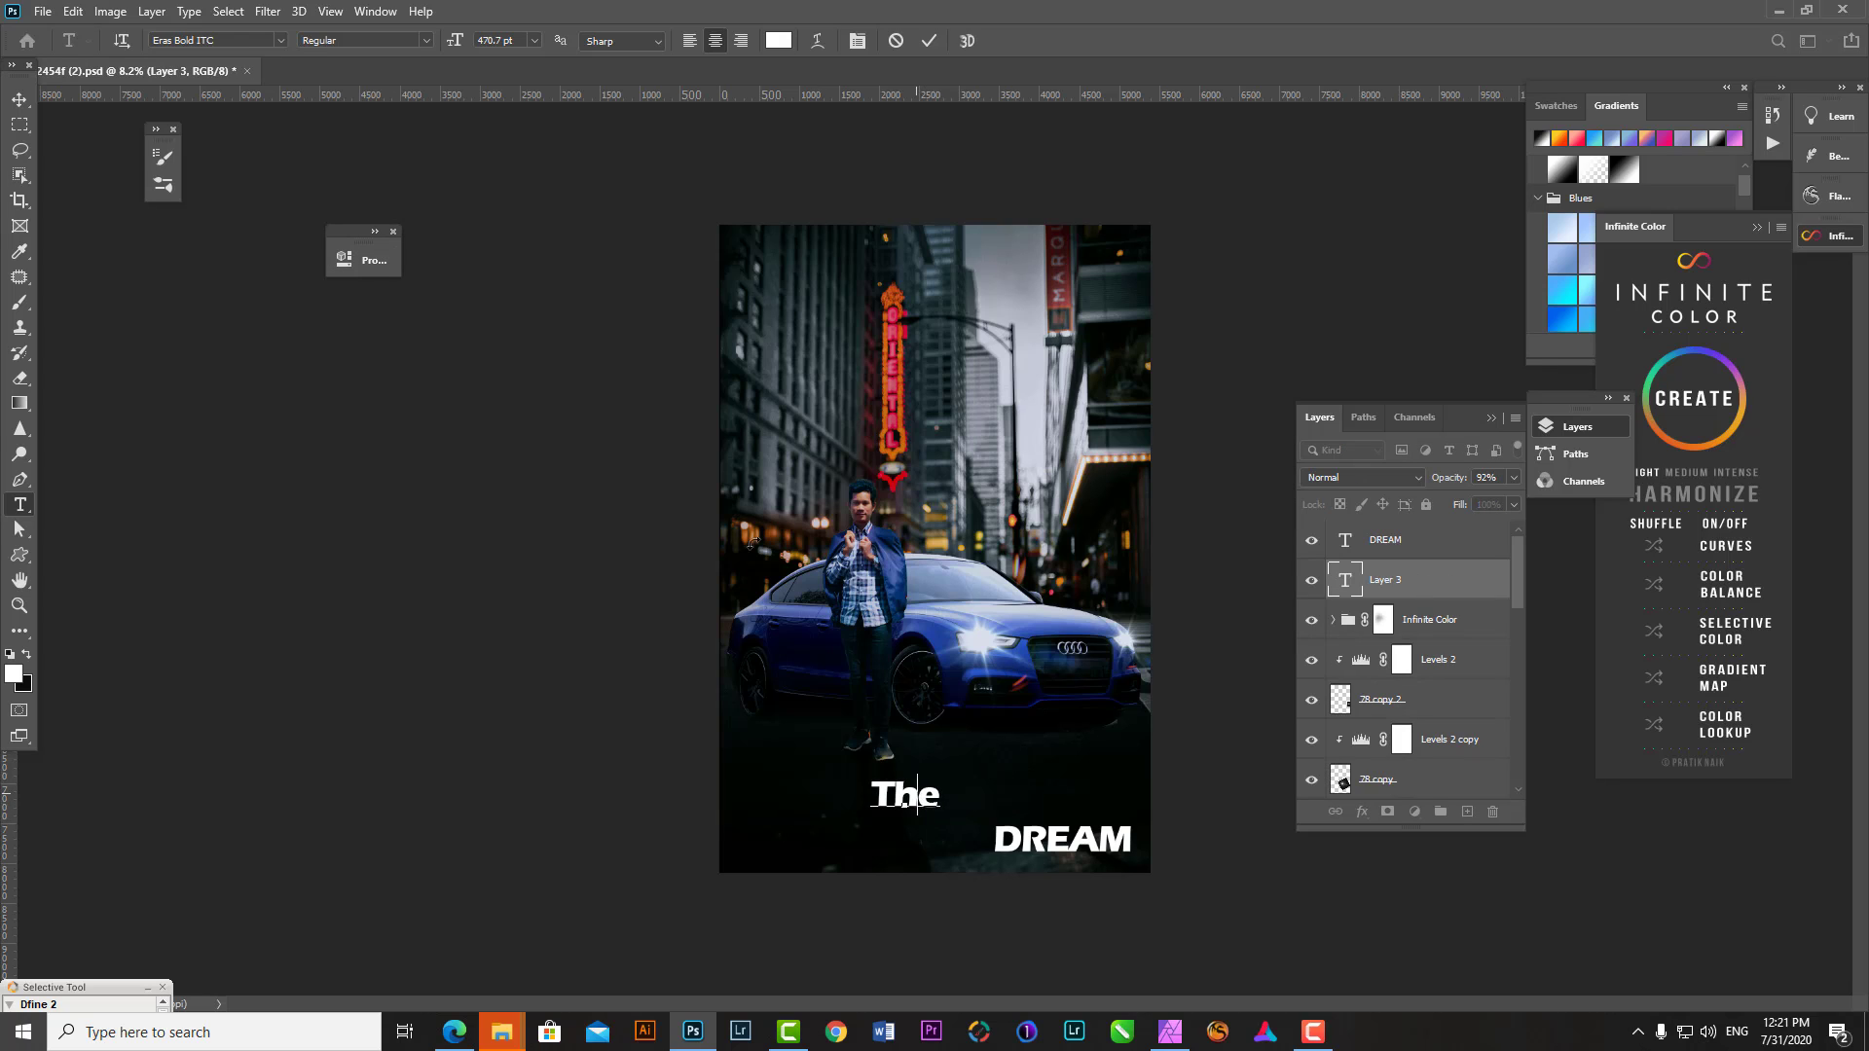
key(ctrl+a)
click(281, 40)
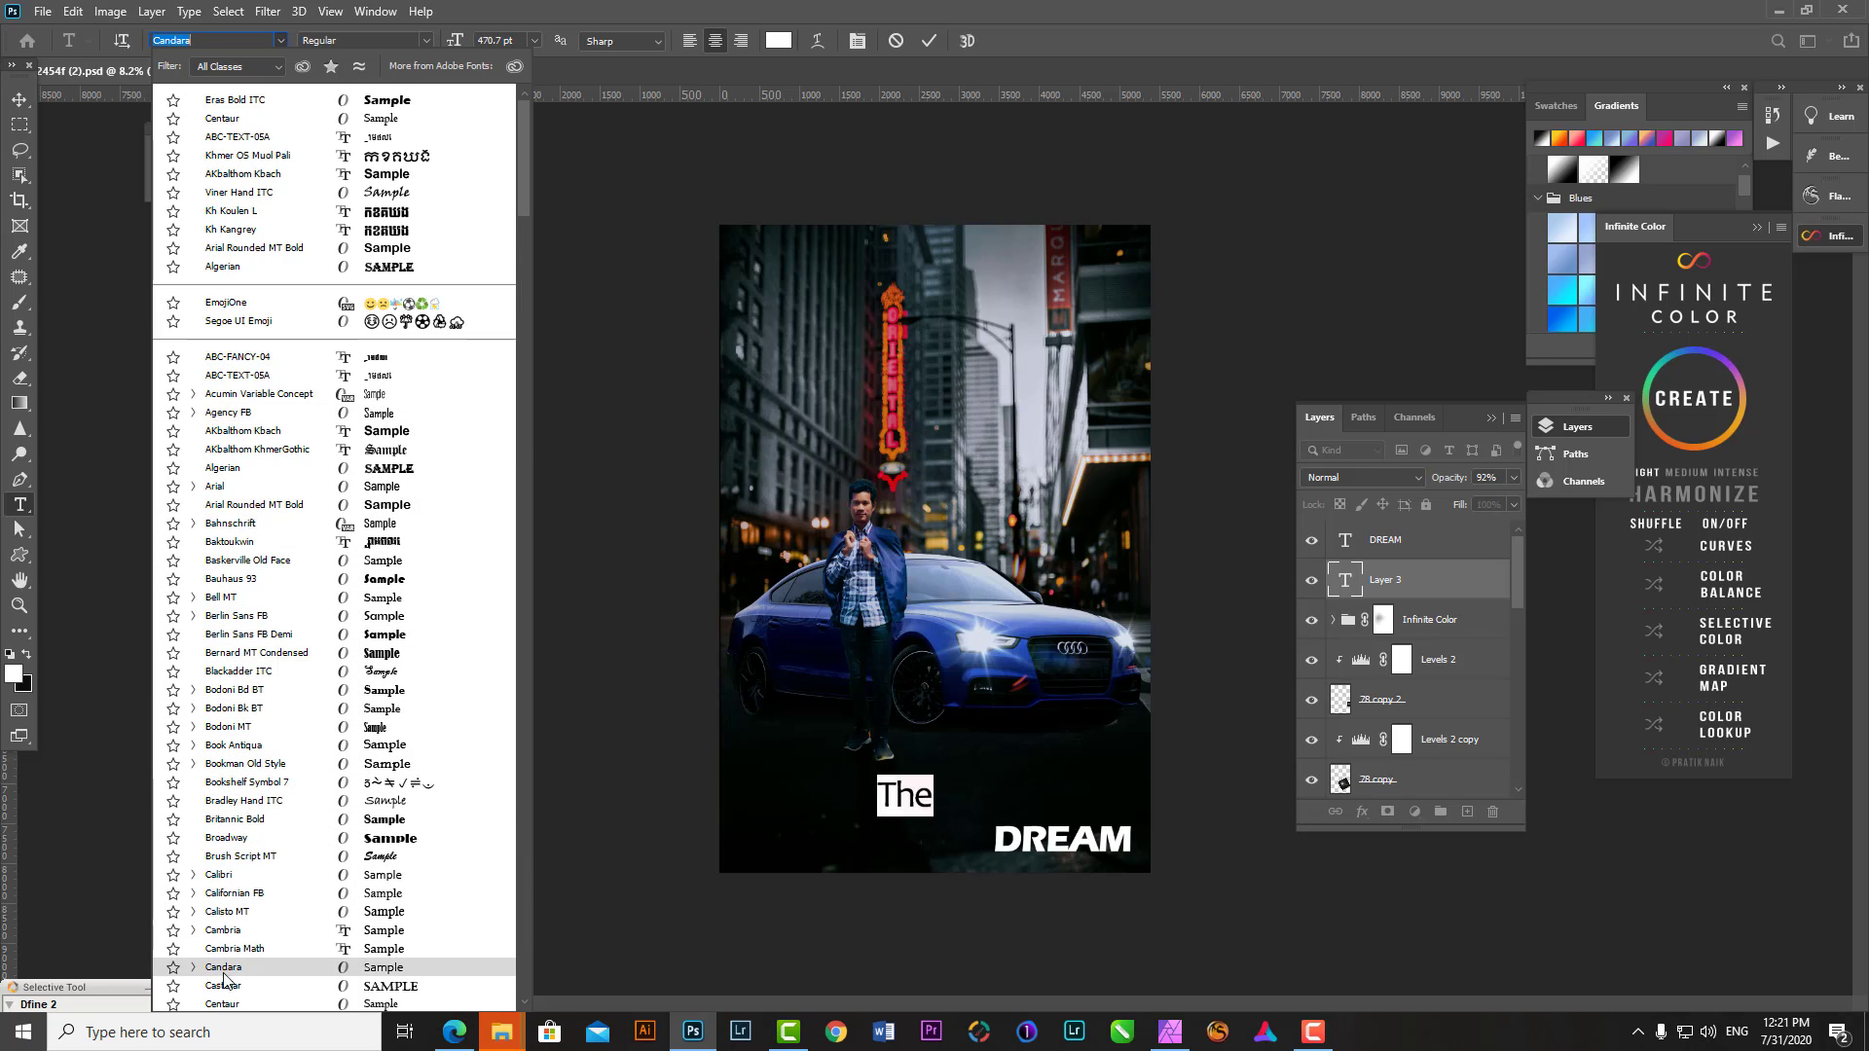
scroll(234, 973, down, 2)
scroll(253, 969, down, 2)
scroll(273, 964, down, 1)
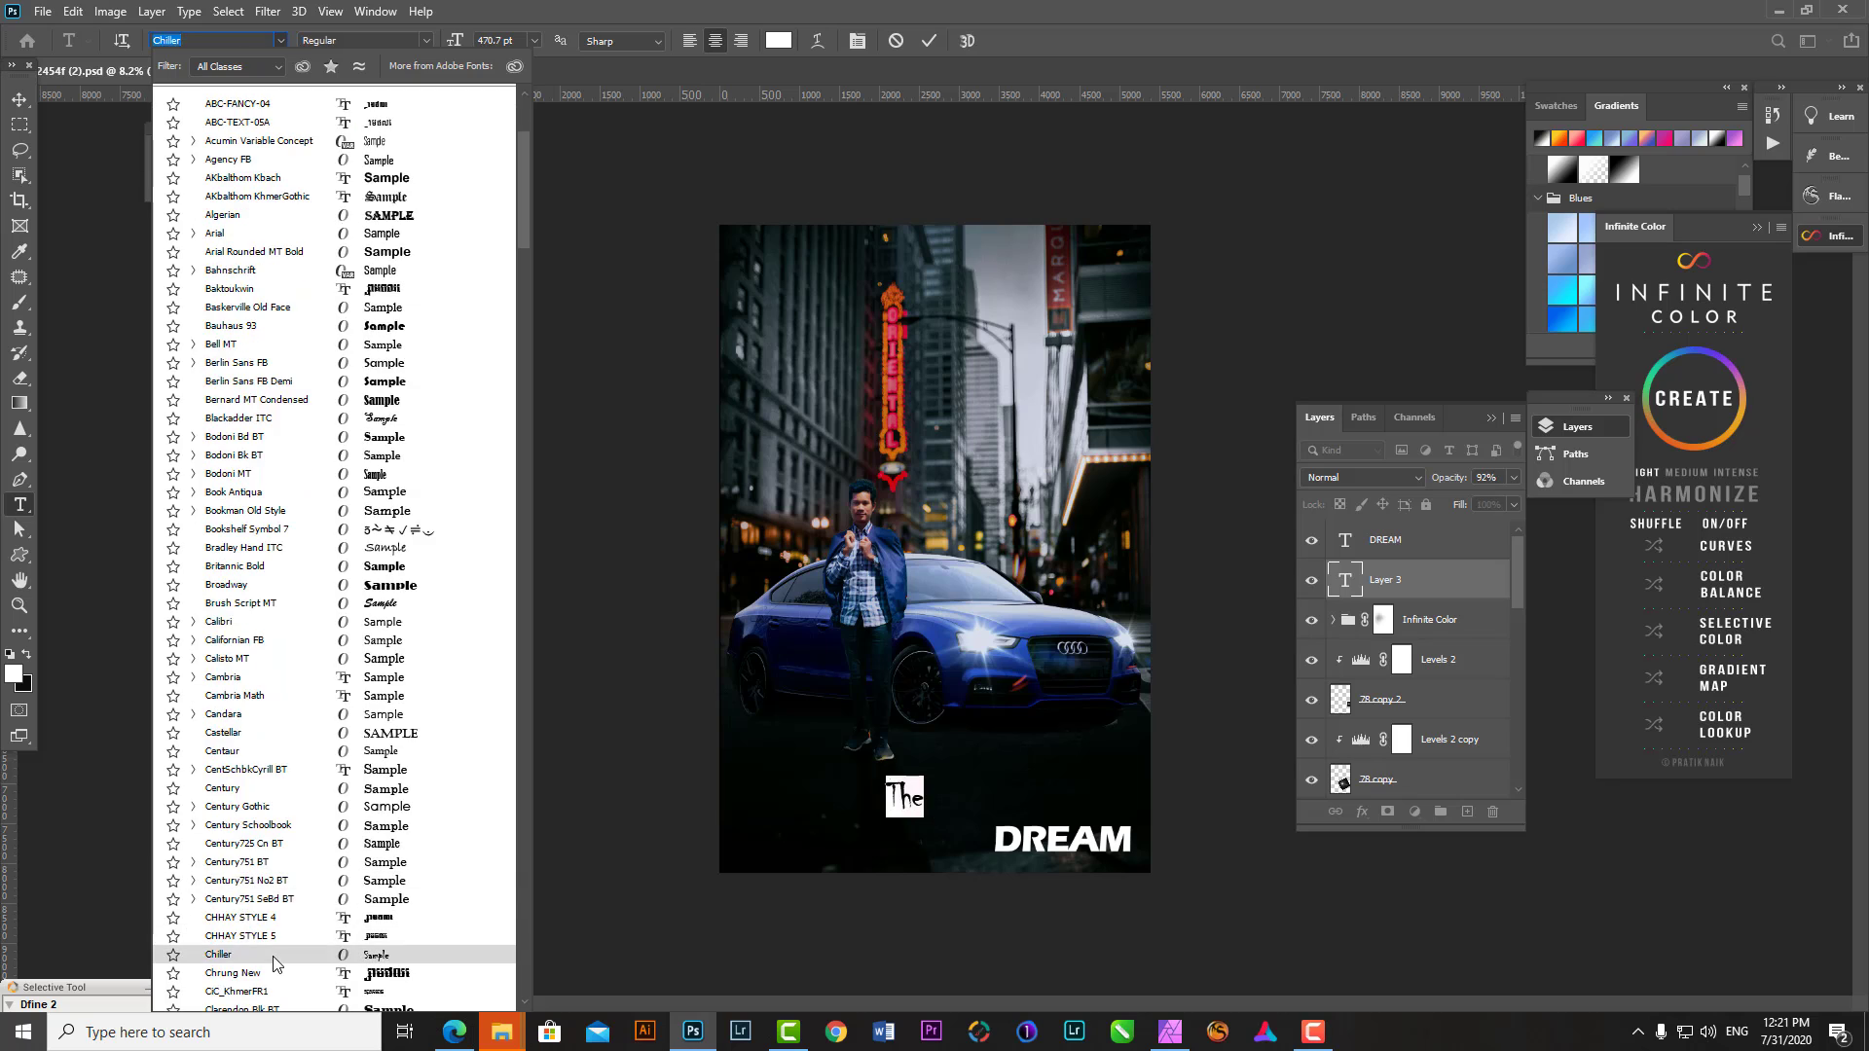
click(274, 964)
- Commit the text and move 'The' just above DREAM at the bottom right
key(ctrl+Return)
key(v)
drag(904, 796, 1007, 810)
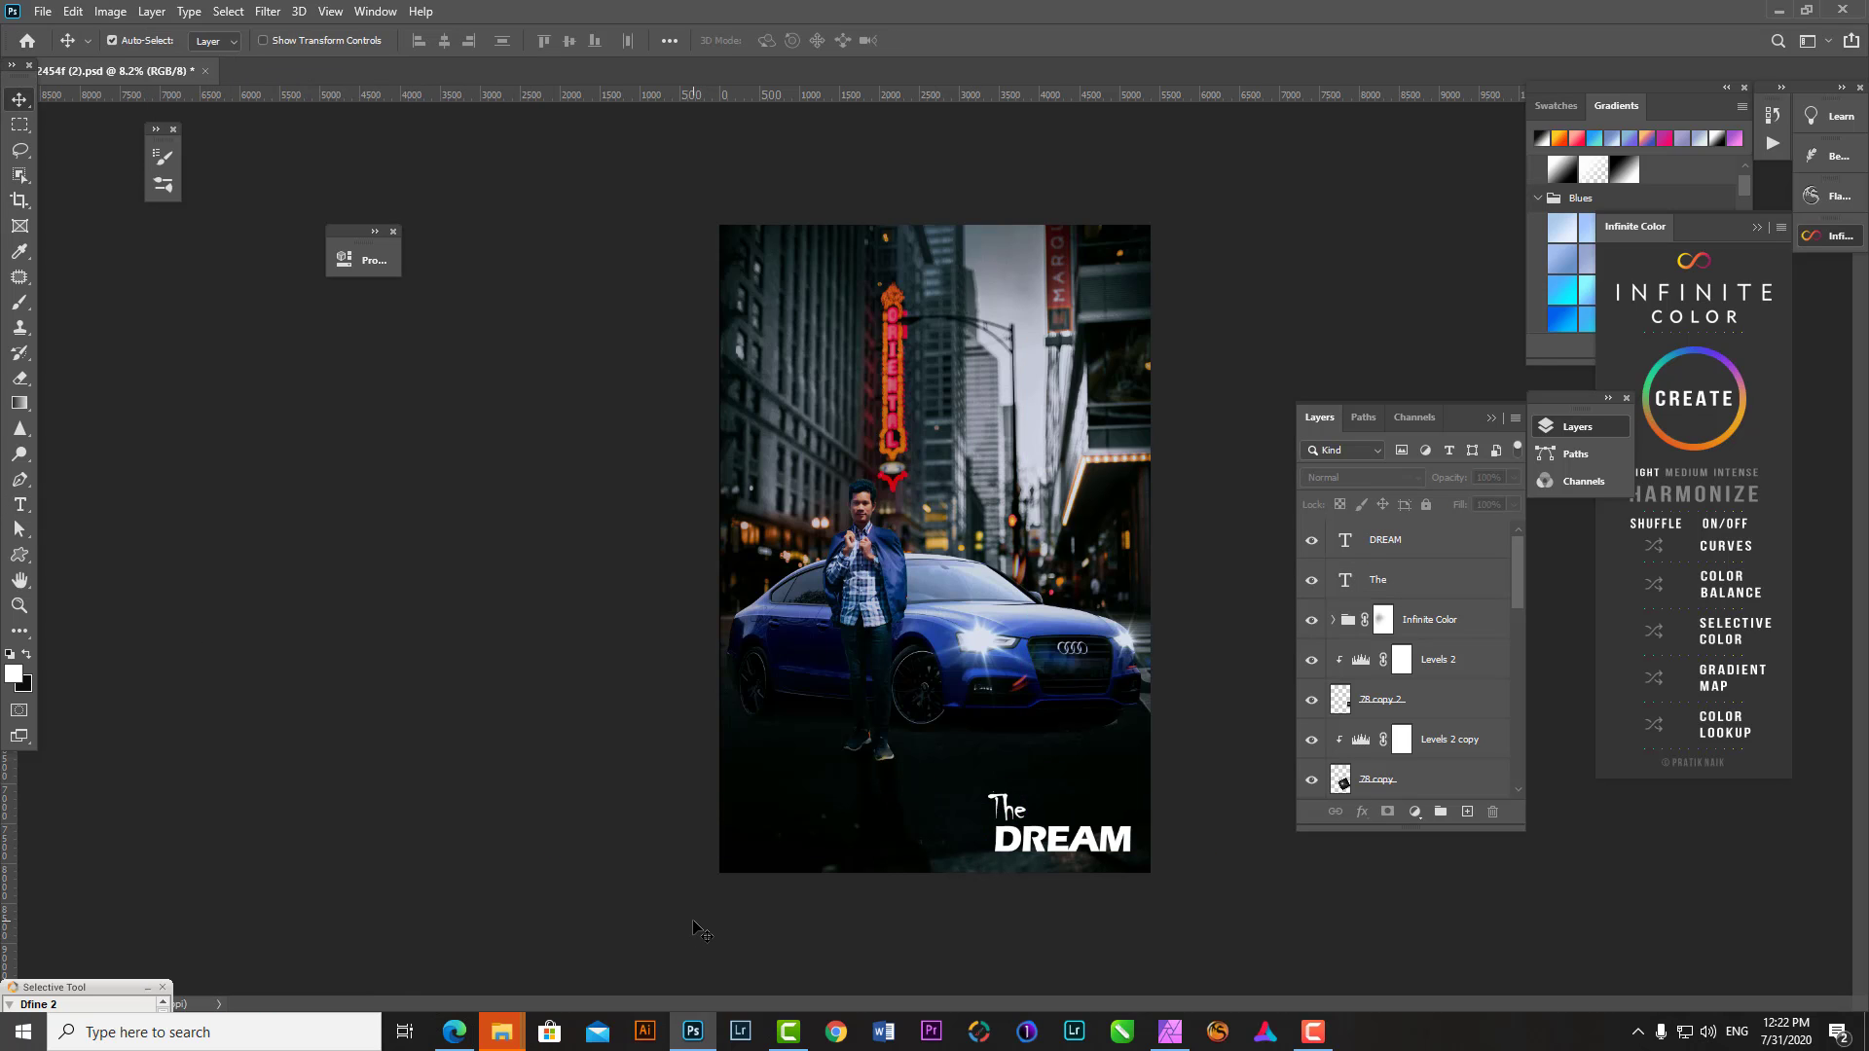
scroll(1017, 668, up, 1)
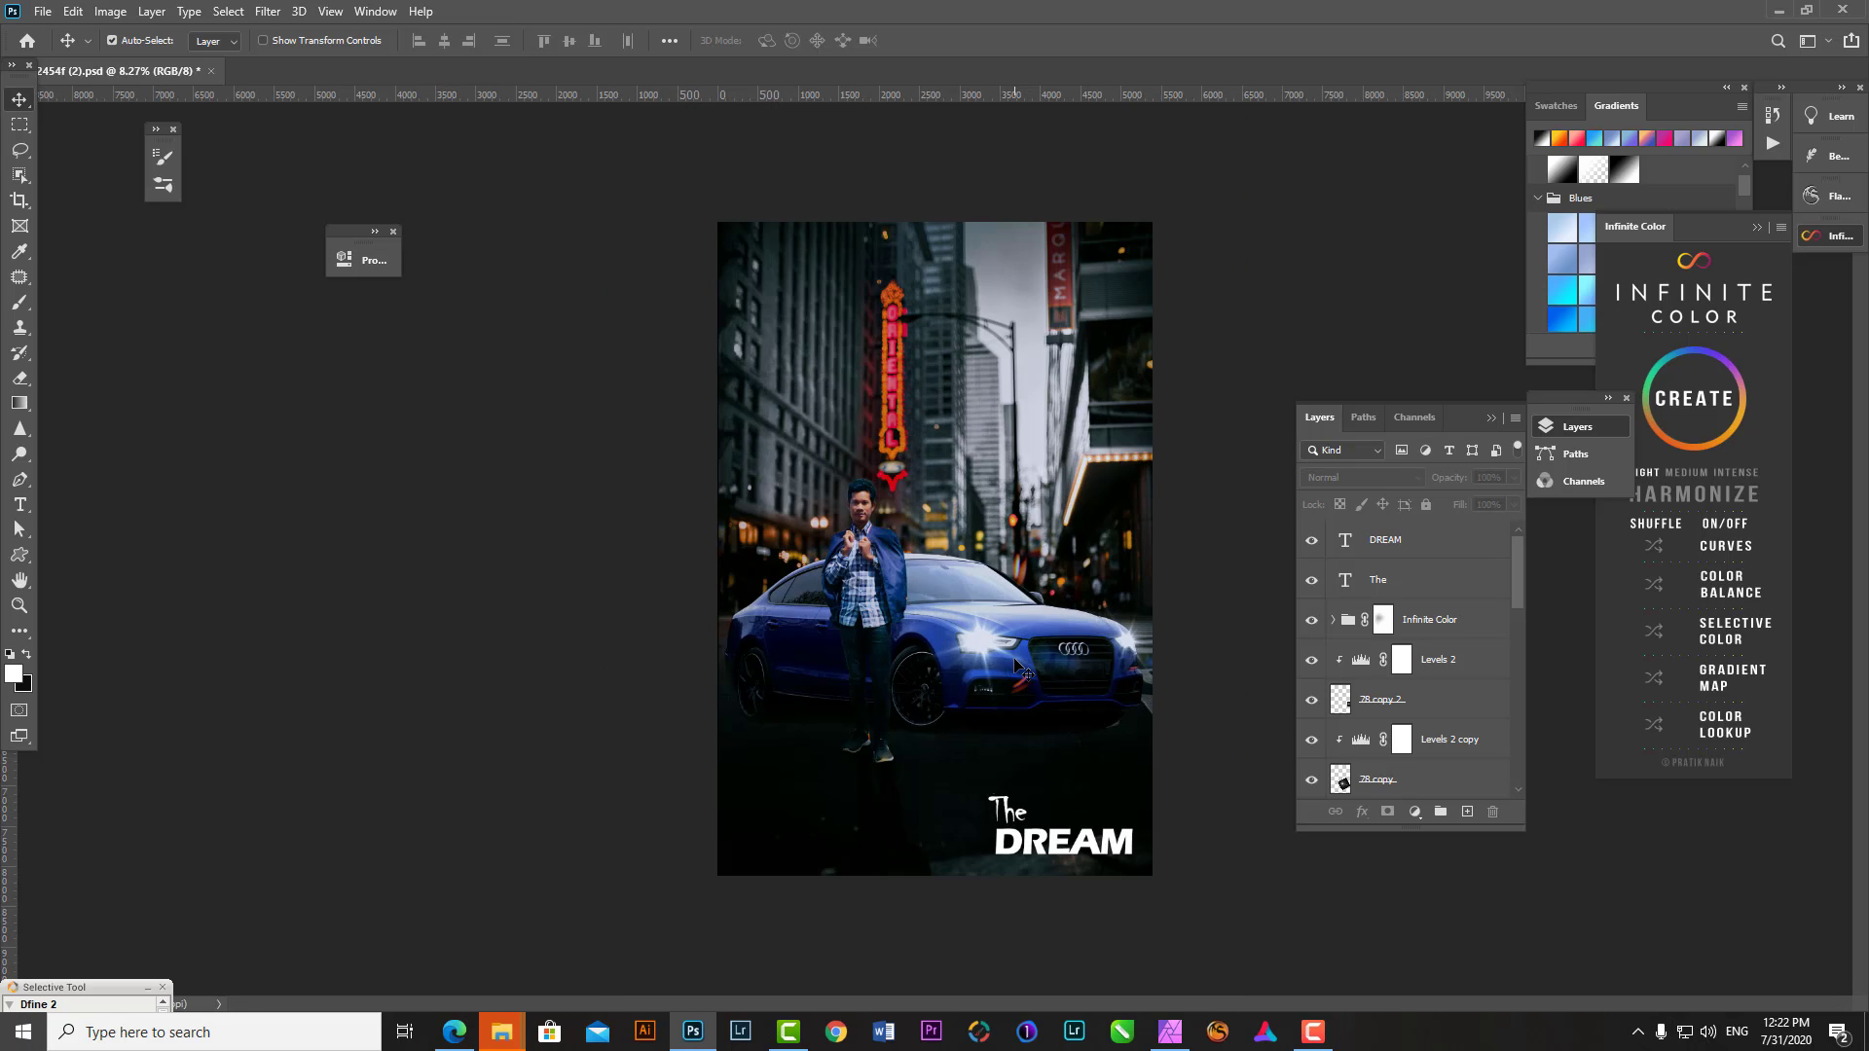
scroll(1017, 668, up, 1)
scroll(1018, 667, up, 1)
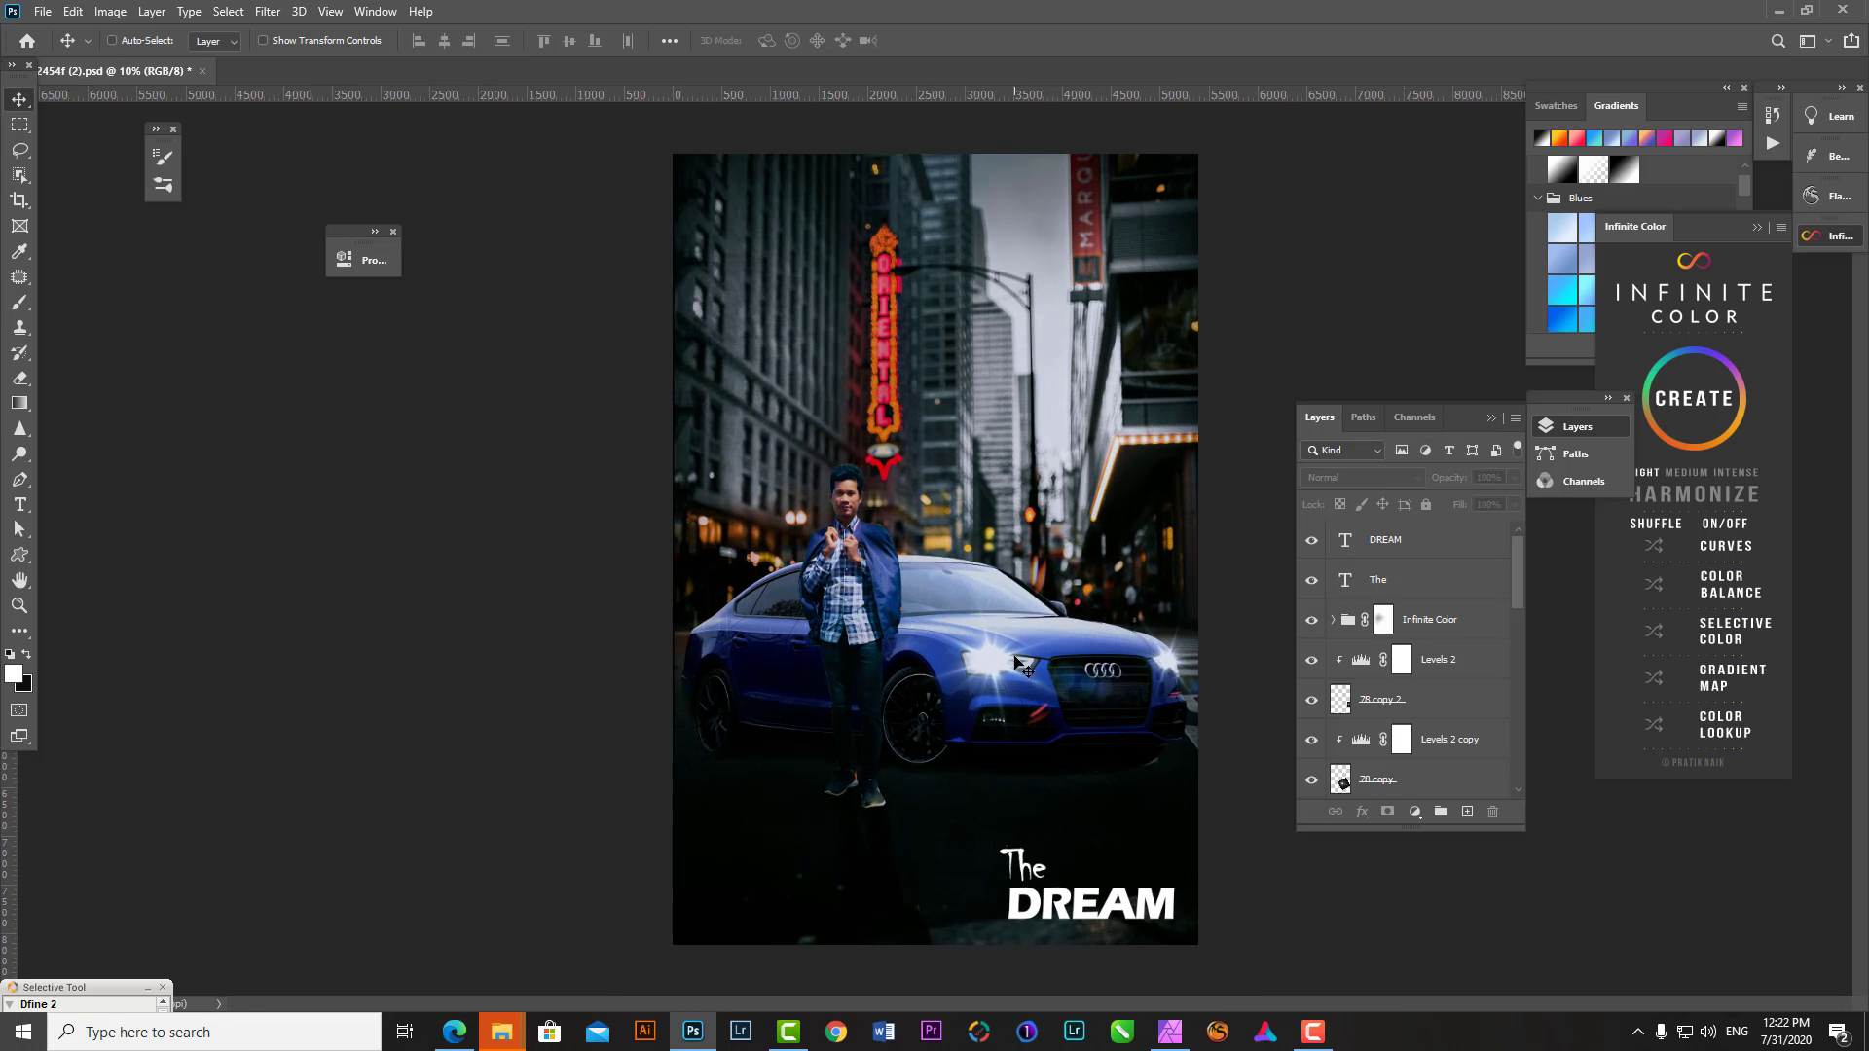
- Save the poster to the computer as a JPEG, with JPEG Options set to quality 12
key(ctrl+shift+s)
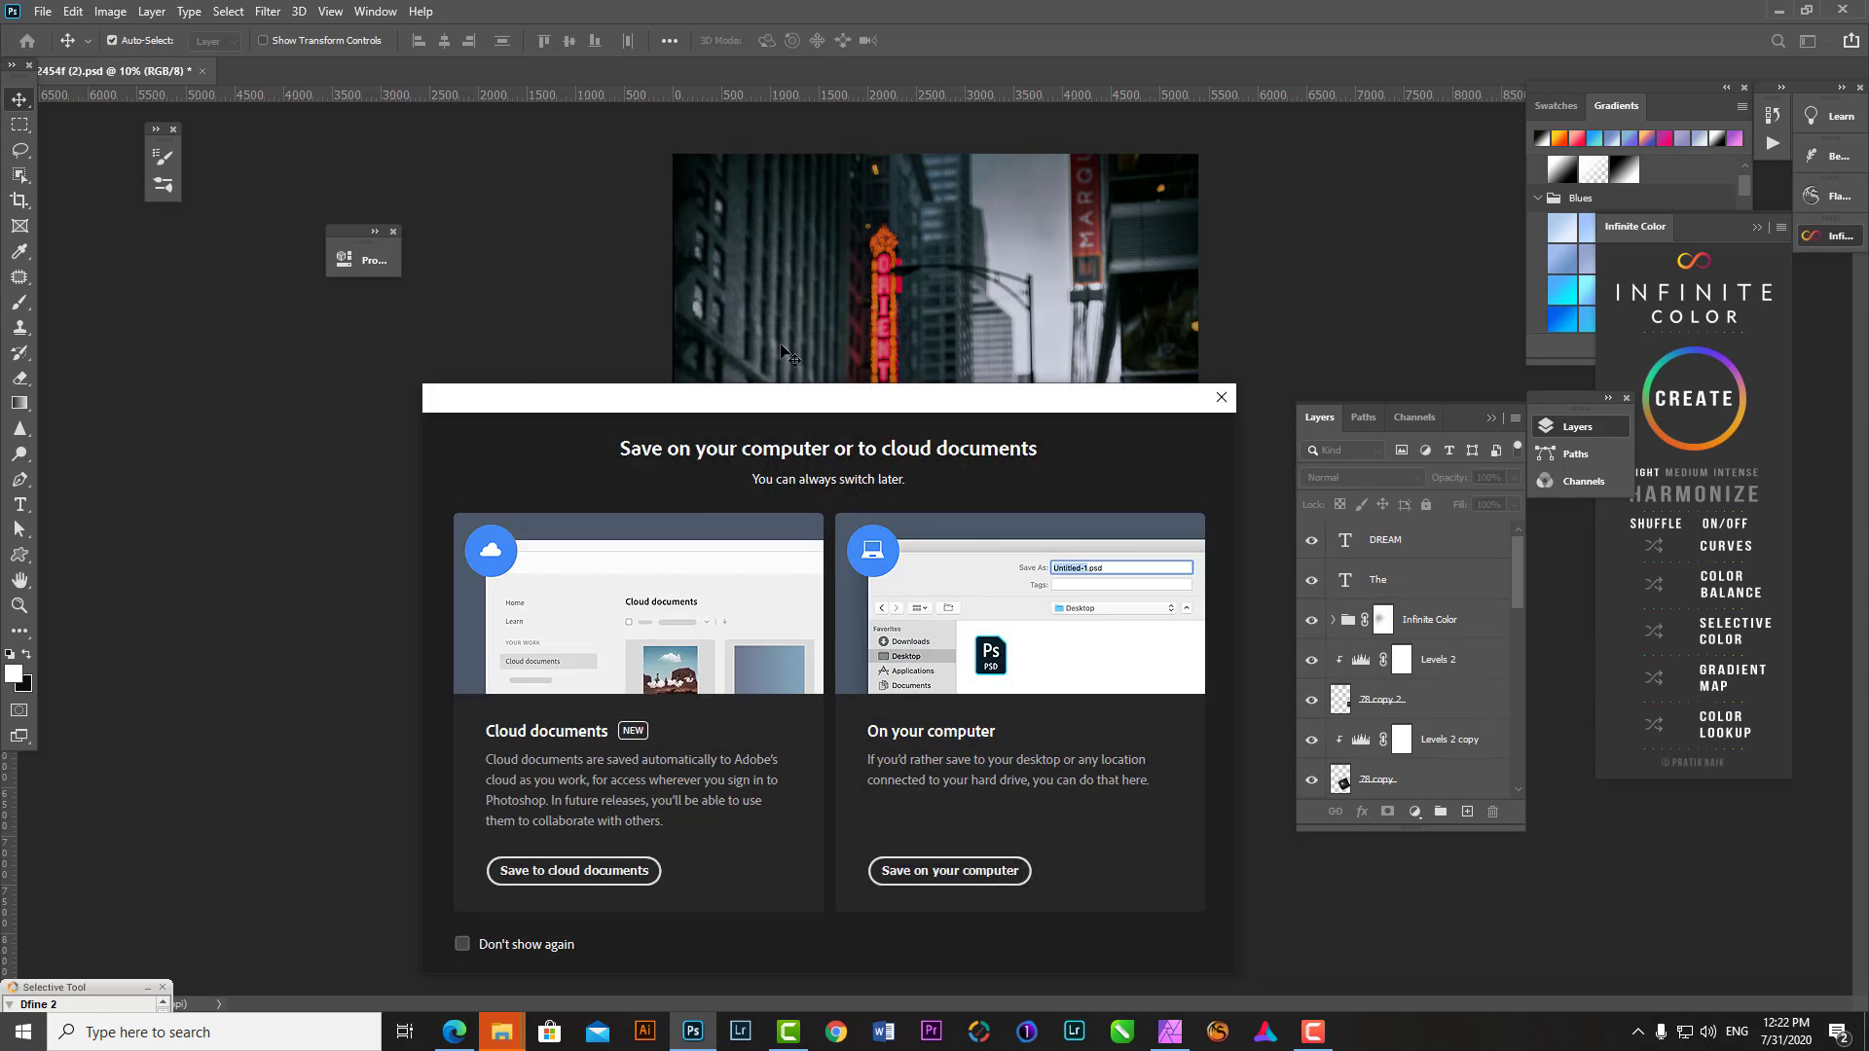
click(951, 909)
click(224, 452)
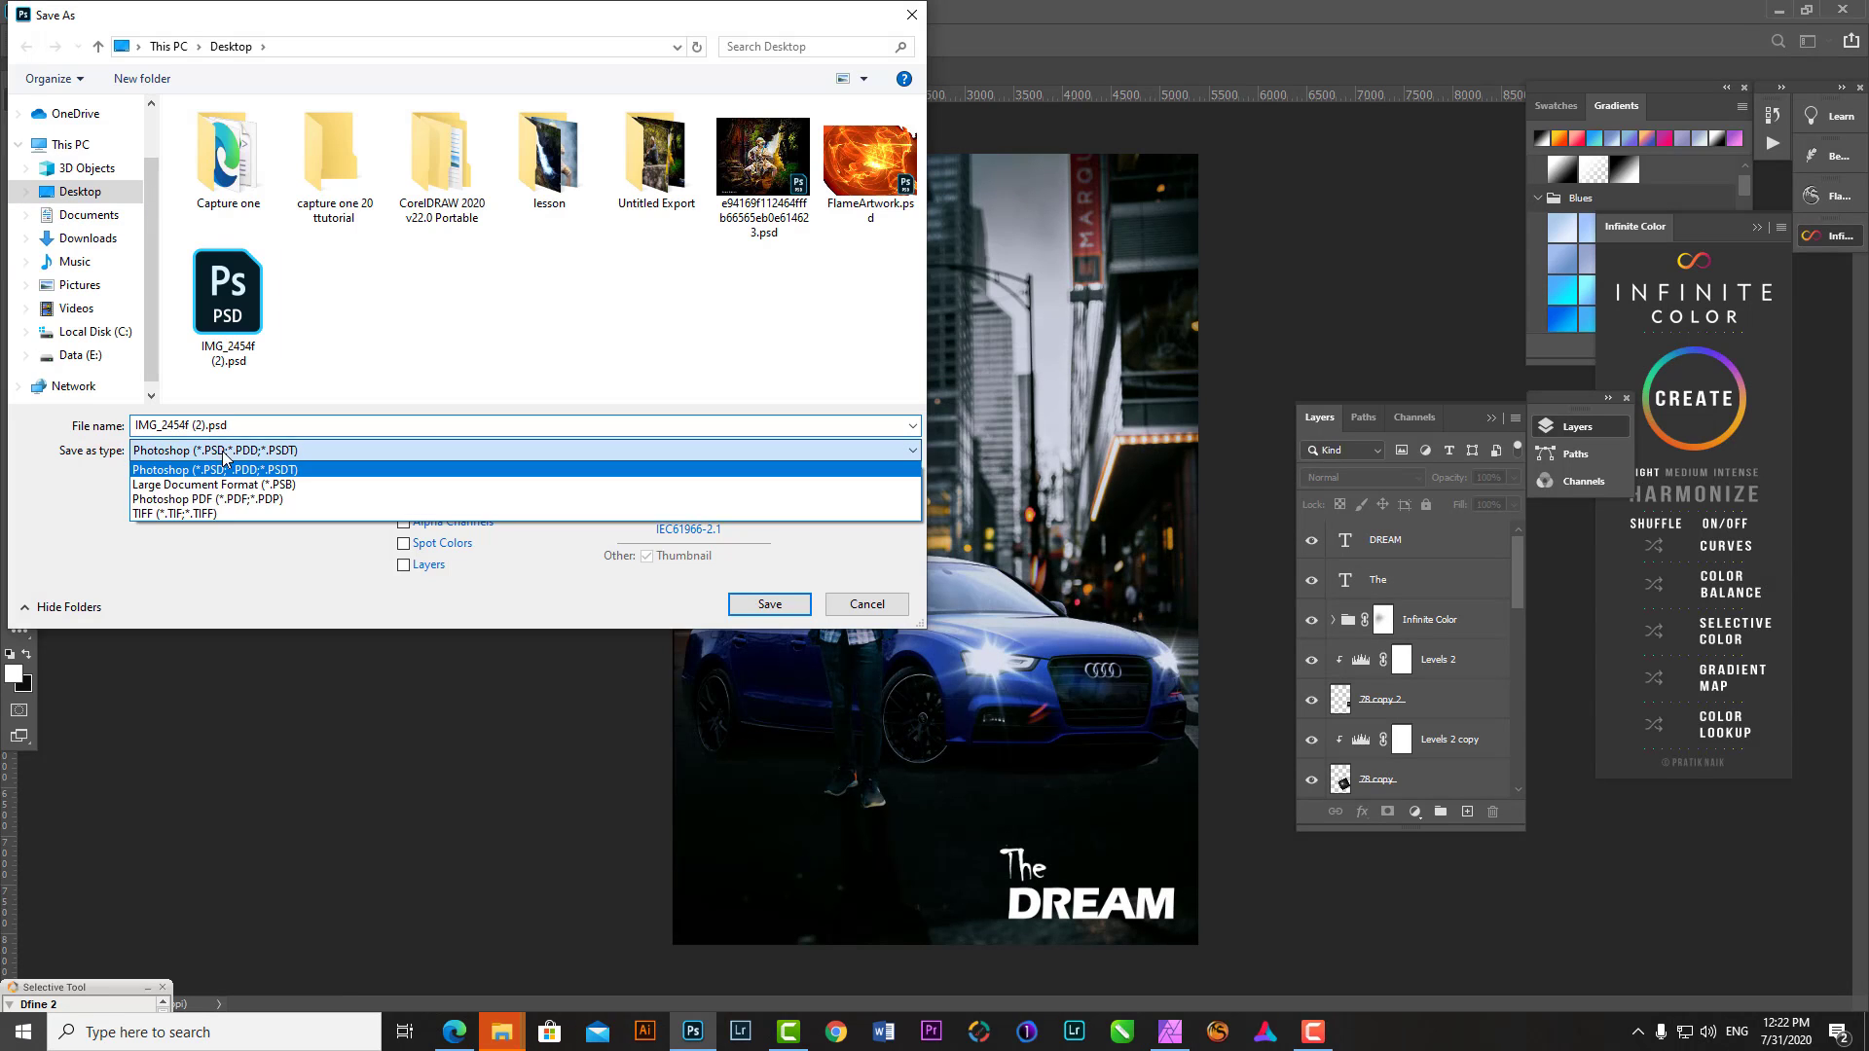
click(866, 603)
key(ctrl+shift+s)
click(900, 873)
click(912, 449)
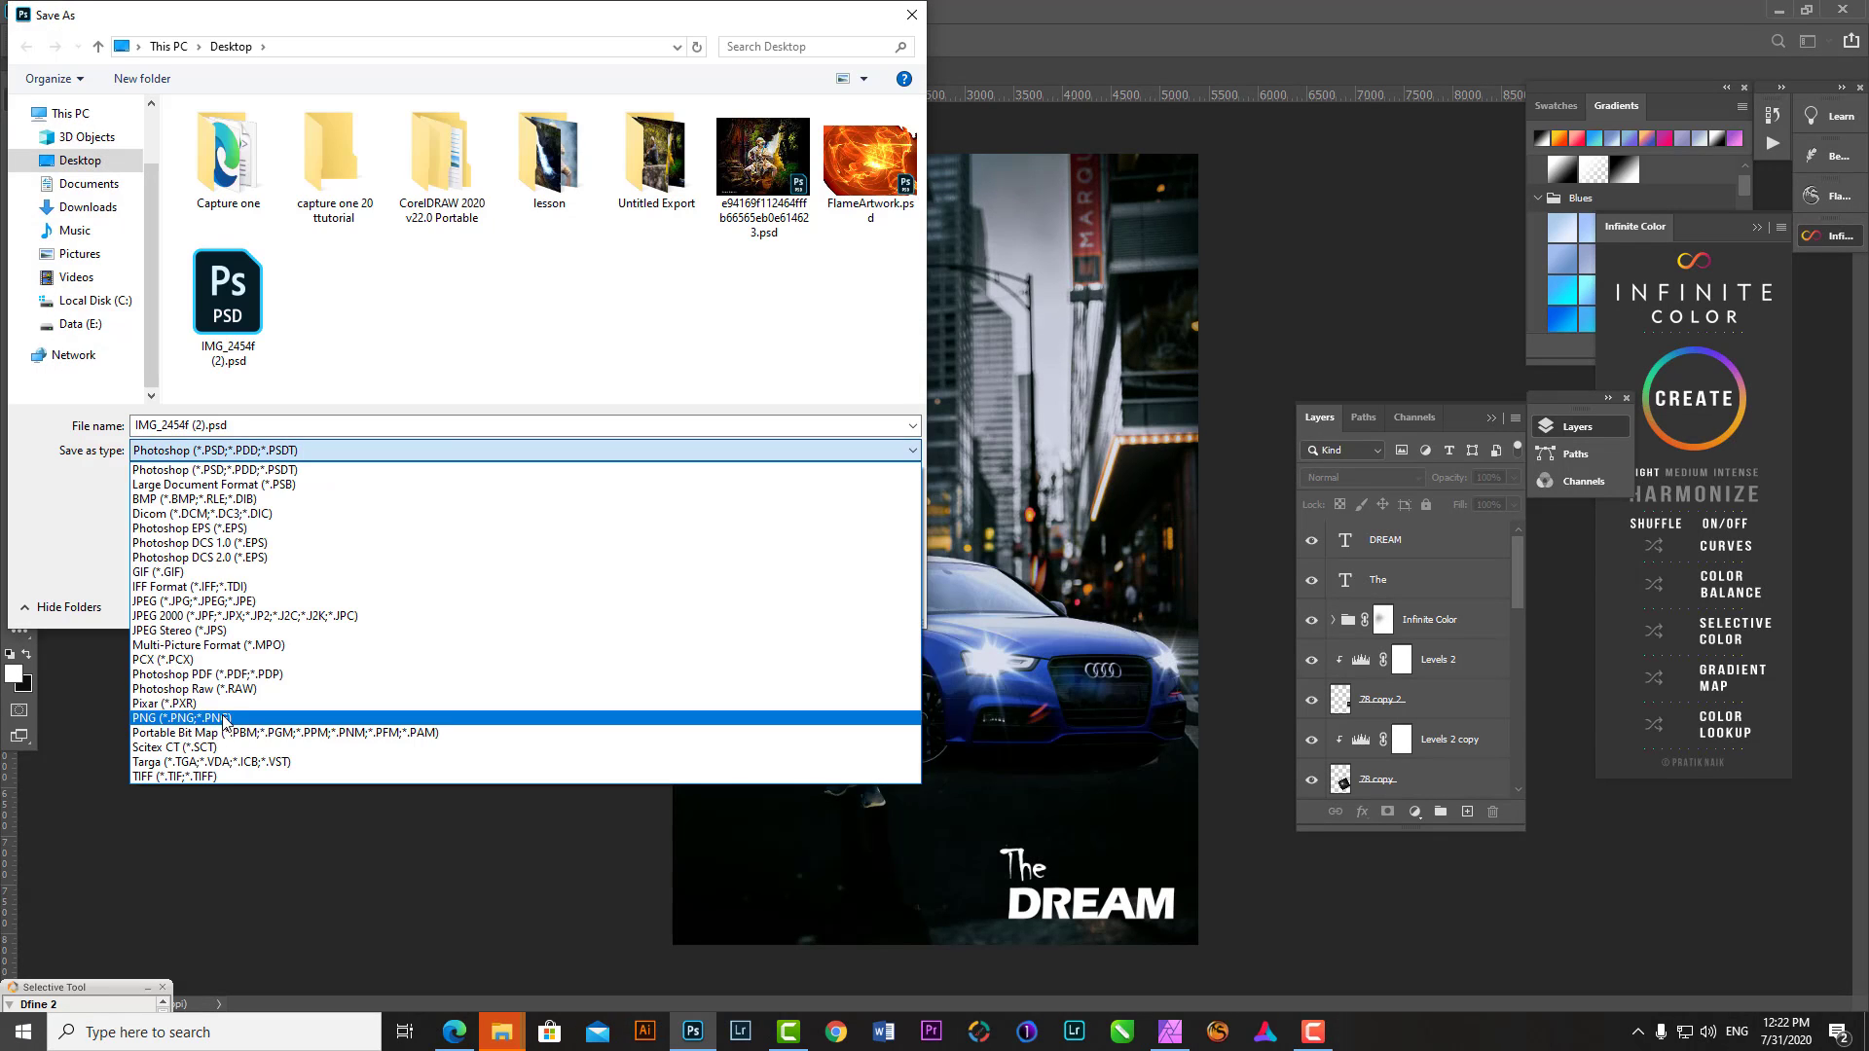
click(856, 614)
click(781, 615)
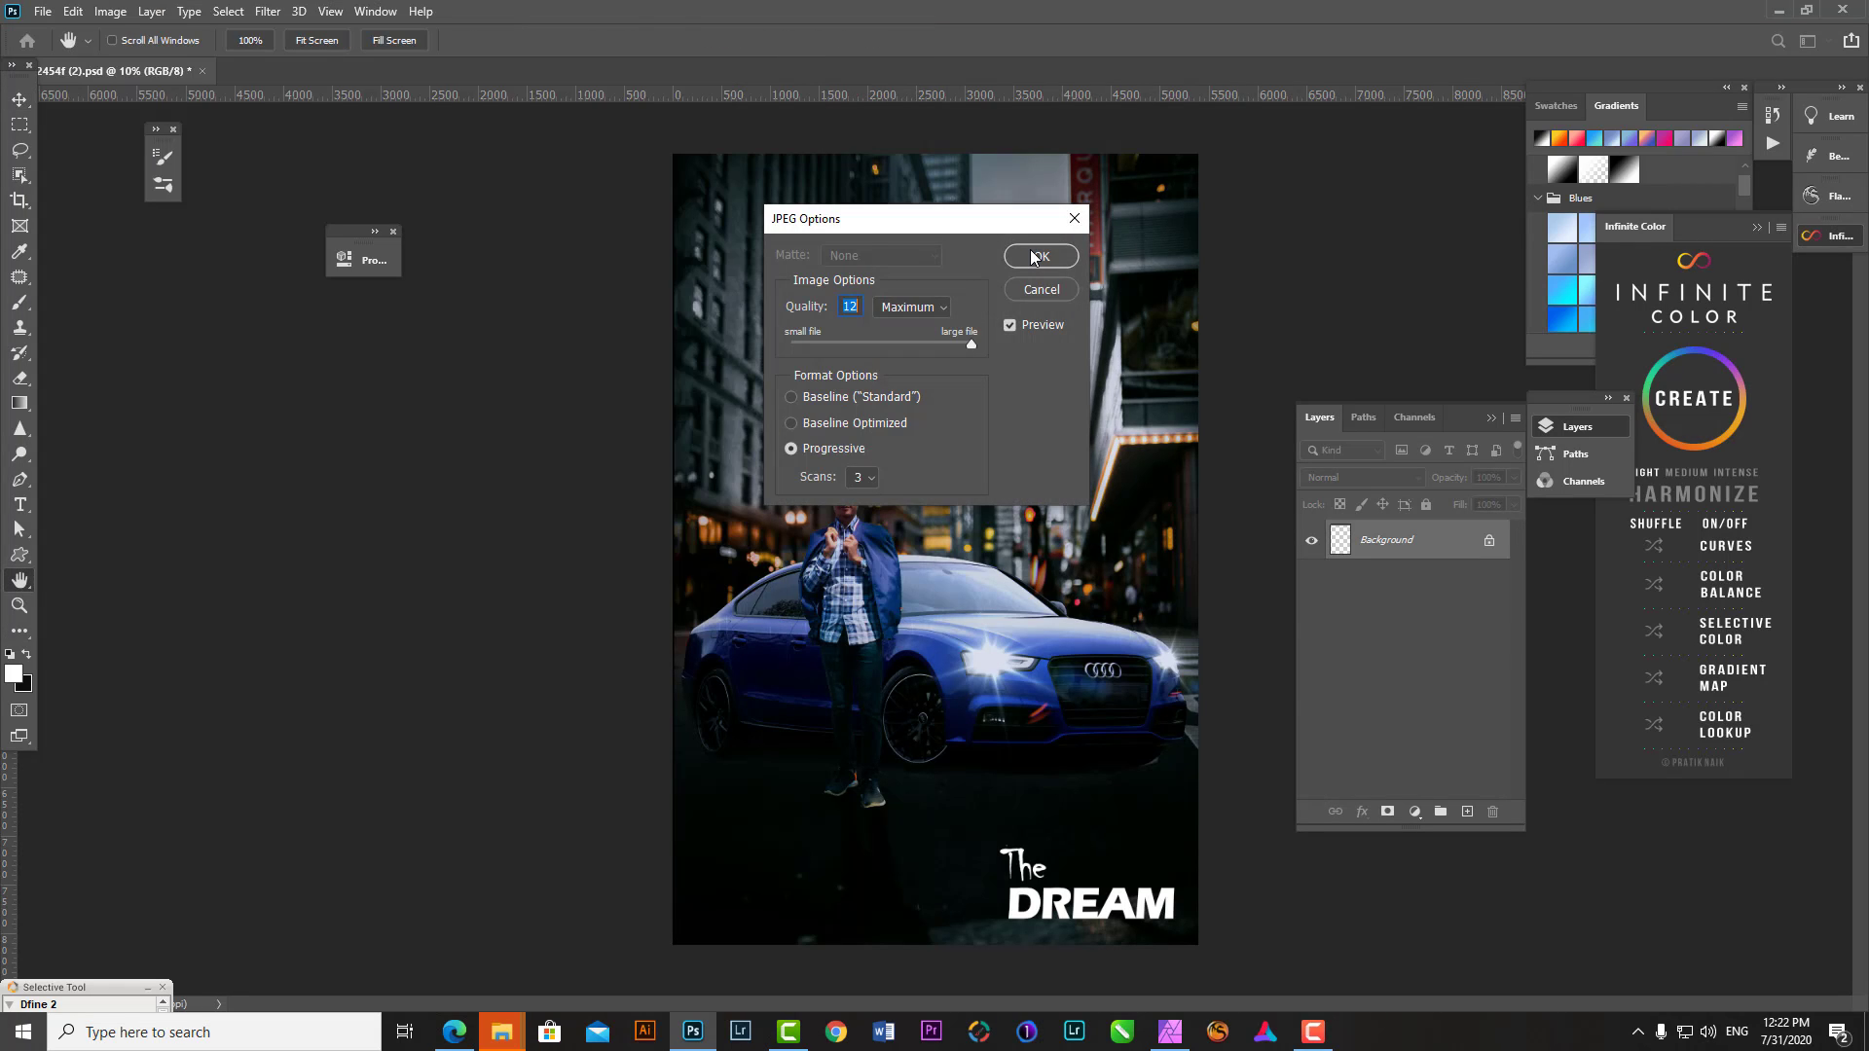